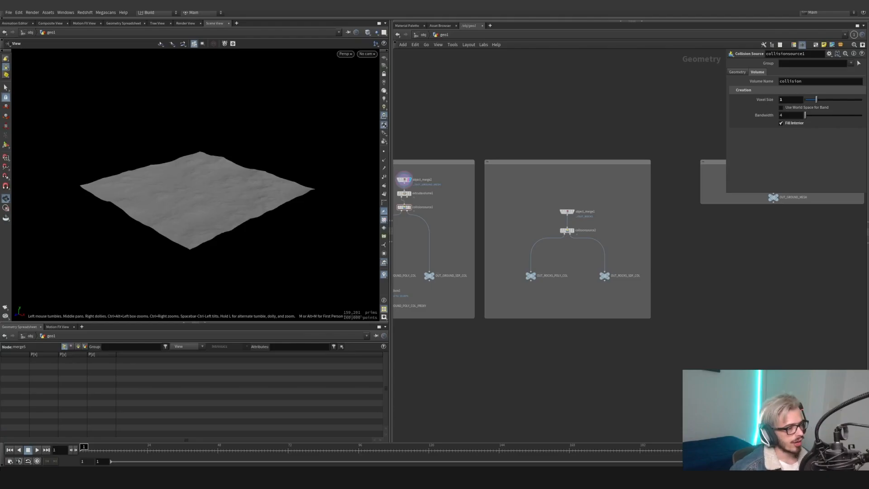
- Display the grid1 node and set the viewport shading to Flat Wire Shaded to examine its polygons
left_click_drag(736, 259, 720, 221)
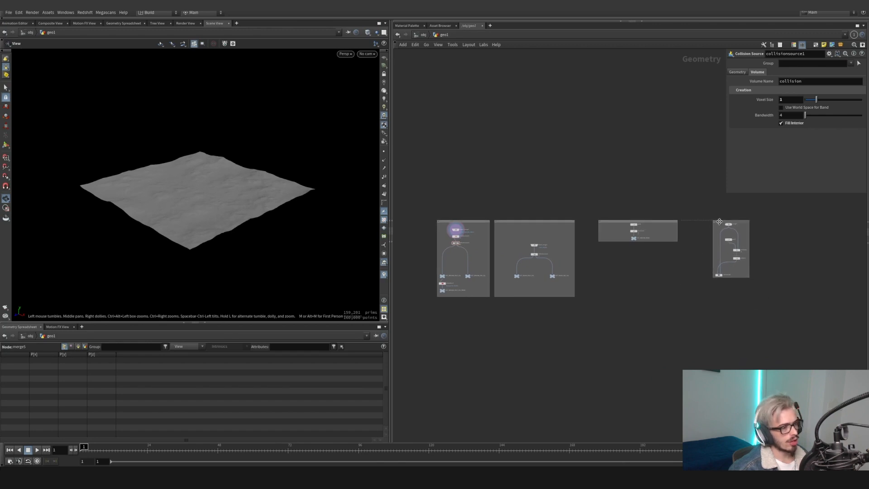
scroll(689, 244, "up", 8)
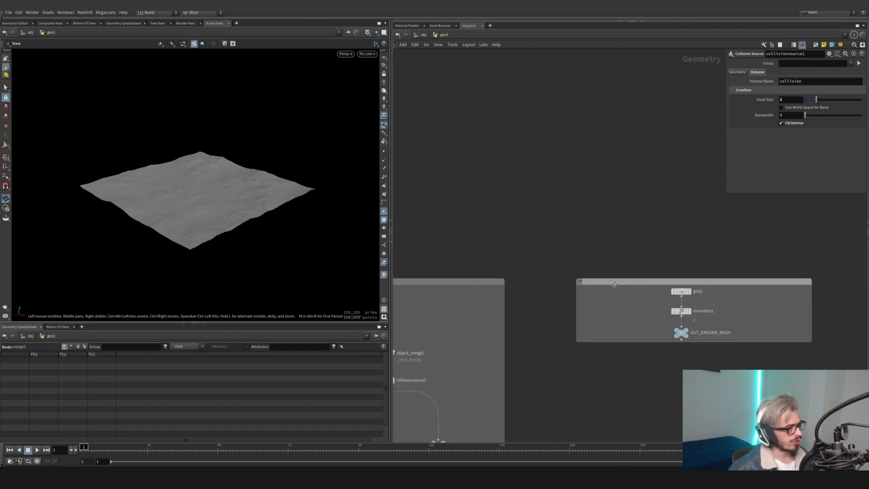
left_click(691, 293)
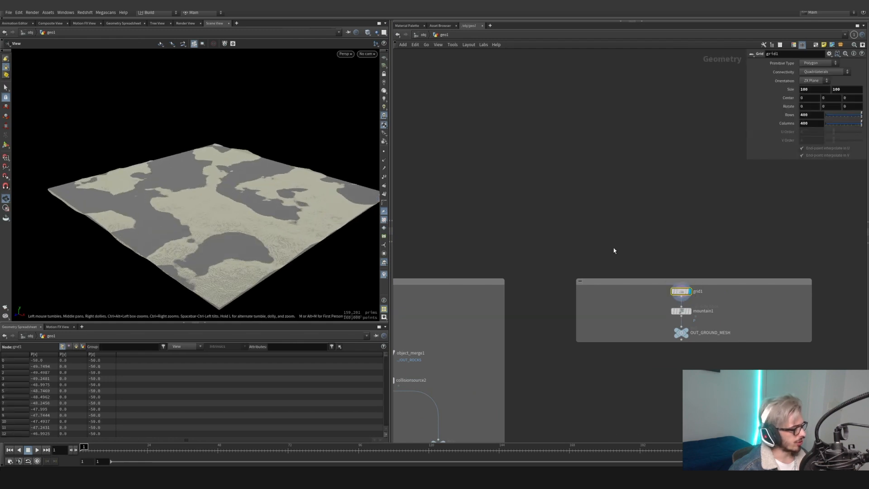
left_click_drag(290, 251, 139, 223)
left_click(367, 33)
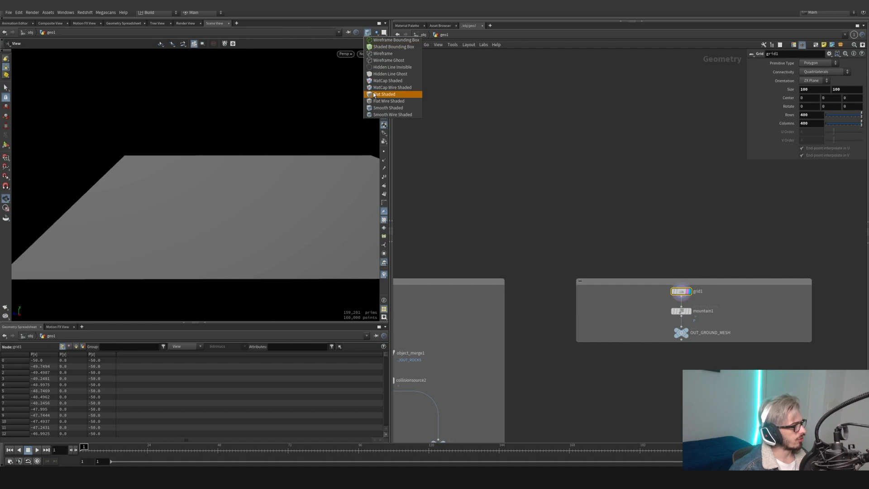
left_click(376, 101)
left_click_drag(365, 123, 293, 266)
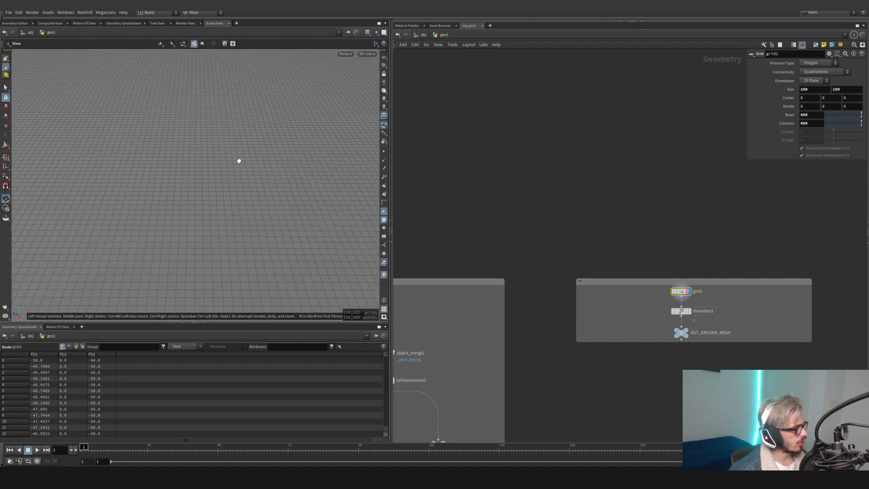
left_click_drag(221, 141, 257, 163)
scroll(692, 312, "up", 1)
- Display the mountain1 noise node and examine its settings and the displaced terrain
left_click(689, 311)
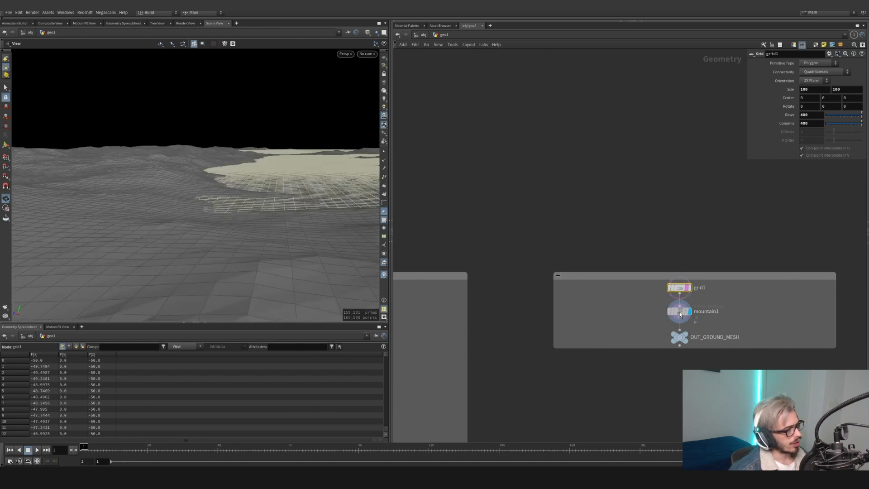
left_click_drag(732, 322, 614, 299)
left_click_drag(252, 195, 274, 219)
middle_click_drag(679, 311, 615, 306)
left_click_drag(258, 185, 236, 184)
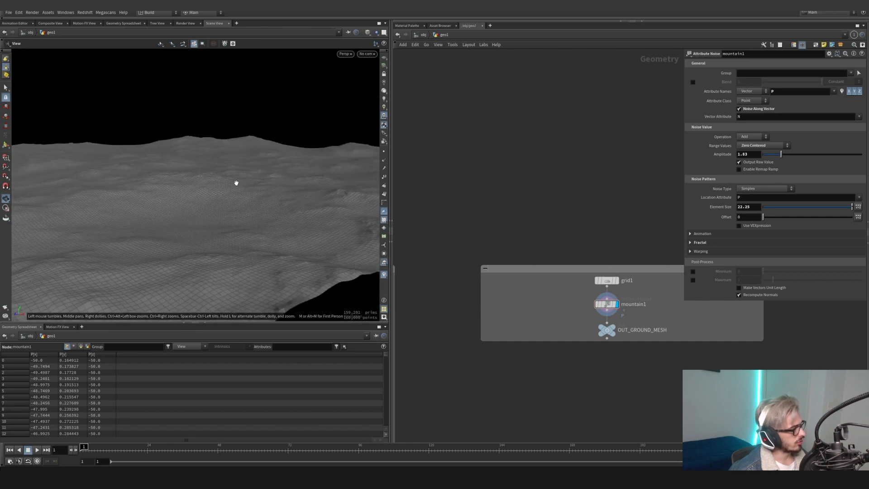
- Display object_merge2 in the ground collision network and check the OUT_GROUND_MESH node it references
scroll(571, 322, "down", 4)
scroll(489, 271, "up", 6)
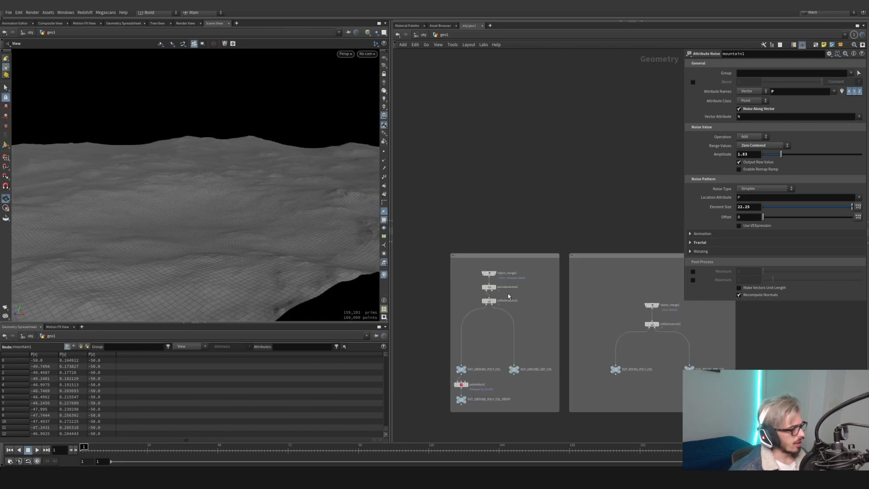
left_click(483, 269)
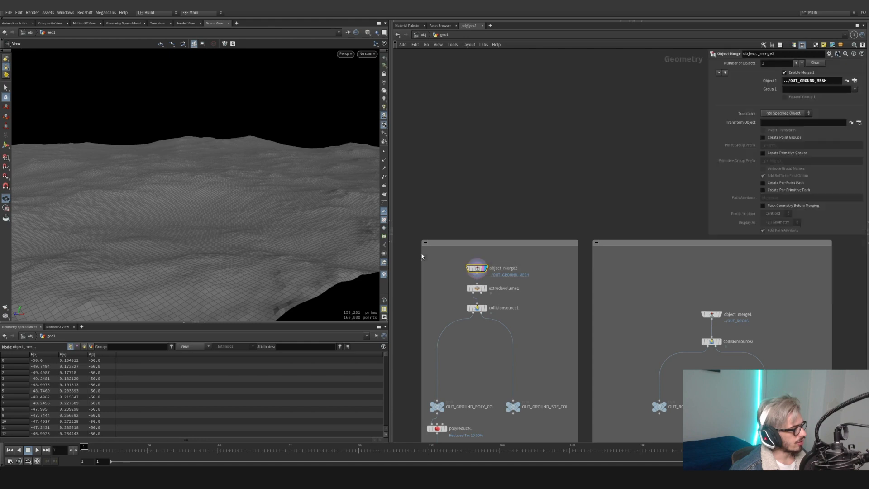
left_click_drag(301, 213, 280, 236)
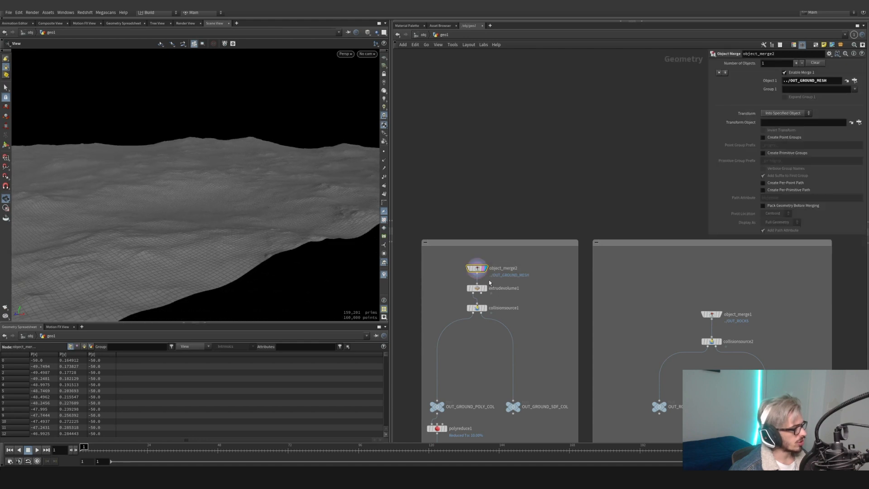
scroll(486, 234, "down", 5)
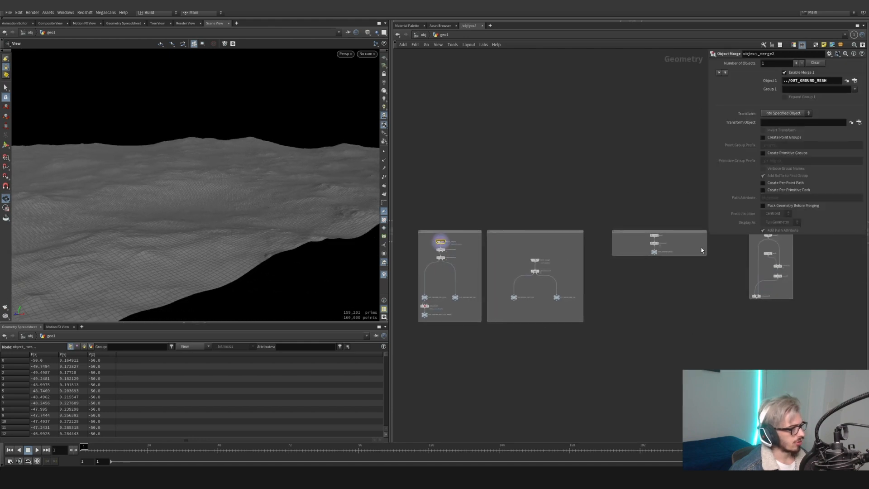
scroll(658, 265, "up", 2)
left_click_drag(672, 260, 648, 250)
middle_click_drag(617, 279, 781, 306)
scroll(547, 262, "up", 4)
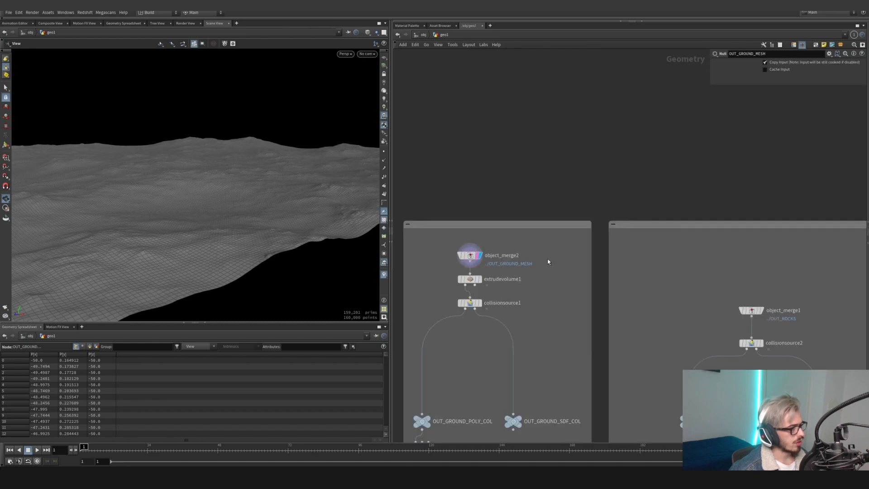
- Display extrudevolume1 and collisionsource1 in turn and examine the extruded ground and the collision volume settings
left_click(479, 280)
left_click(470, 279)
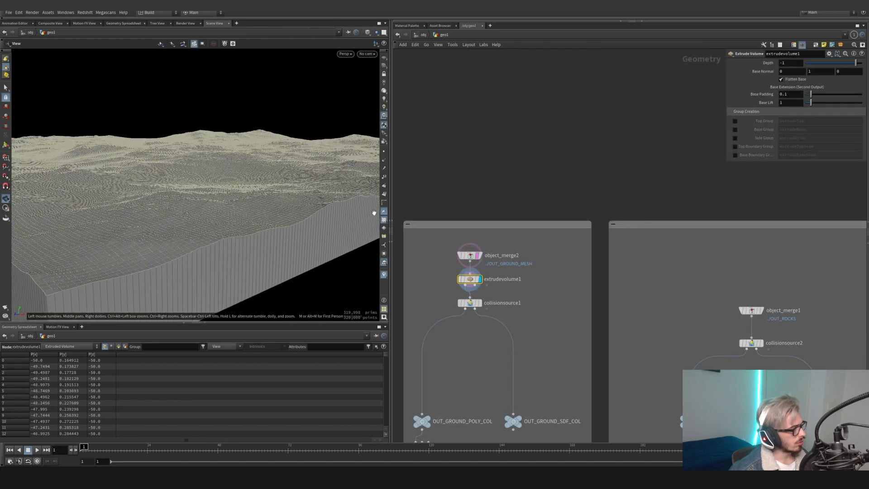
left_click(479, 303)
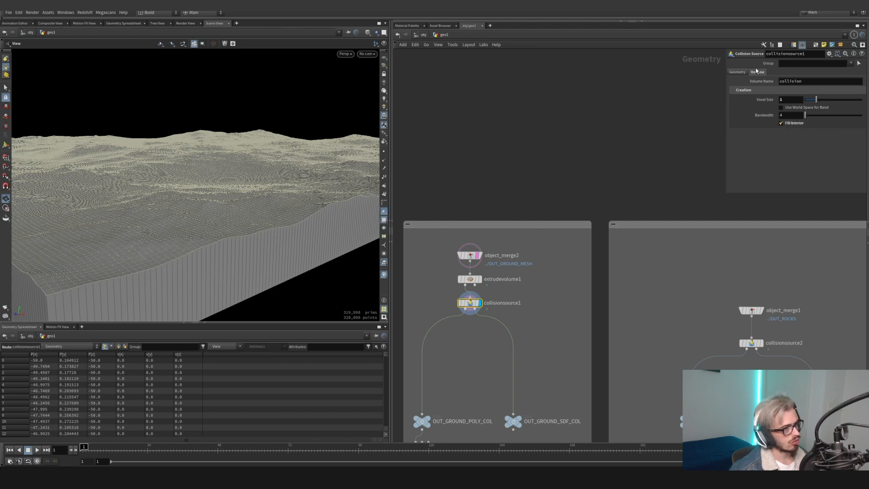
- Display OUT_GROUND_SDF_COL to examine the ground's collision volume
middle_click_drag(534, 374, 552, 265)
left_click(539, 312)
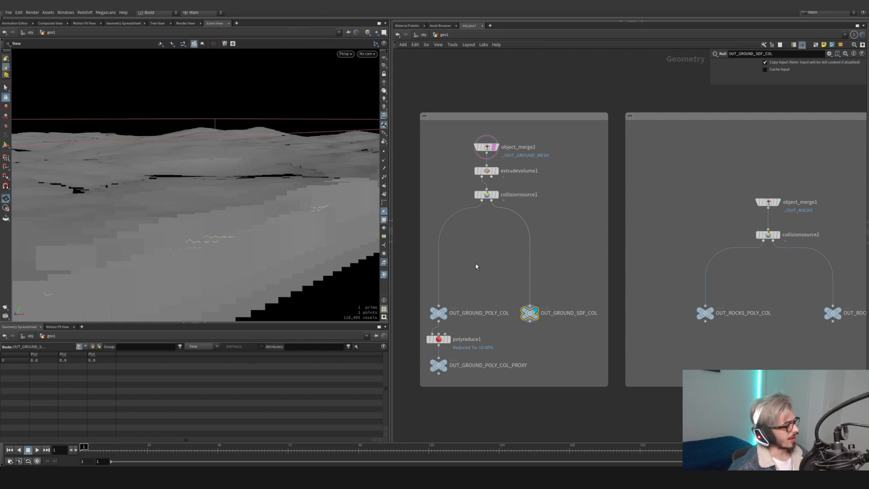
middle_click_drag(476, 264, 488, 253)
left_click_drag(585, 276, 523, 334)
- Compare the geometry info of OUT_GROUND_POLY_COL with that of the reduced OUT_GROUND_POLY_COL_PROXY
left_click(454, 300)
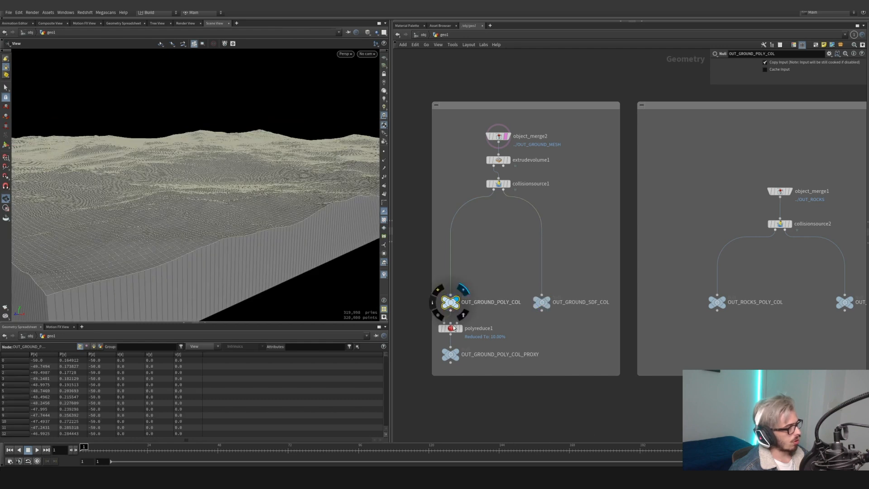
middle_click(452, 304)
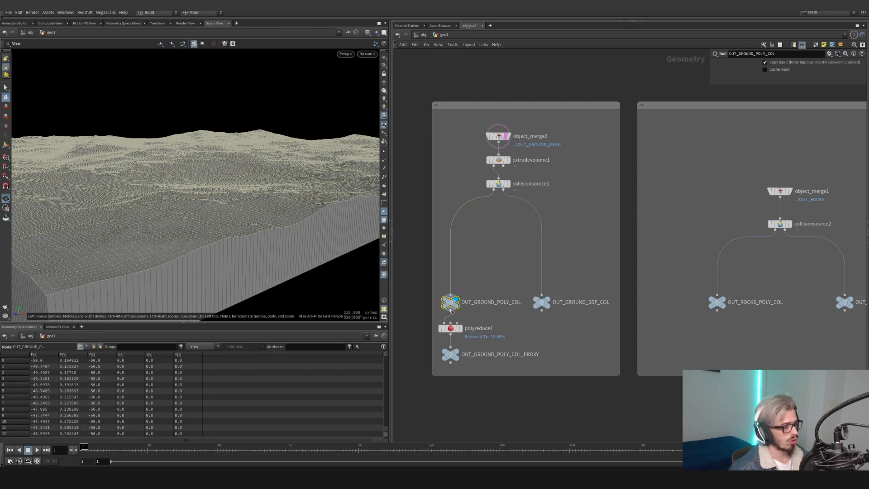
left_click(453, 354)
middle_click(452, 358)
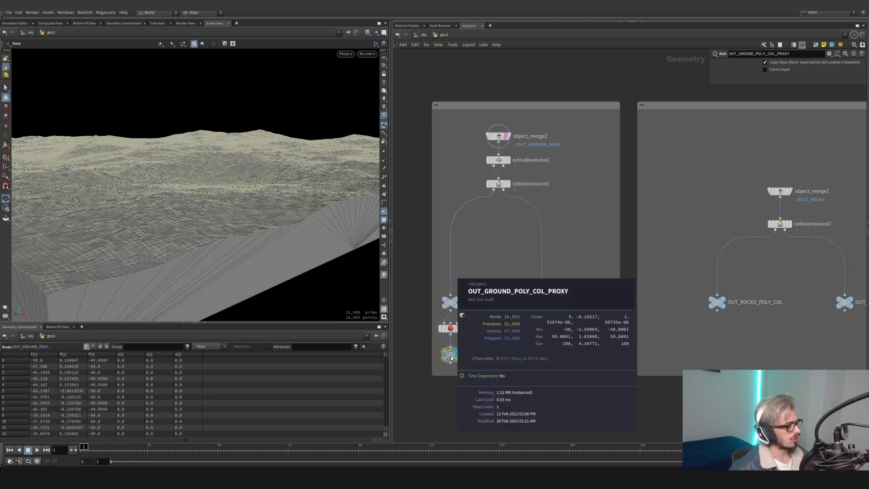
left_click_drag(280, 245, 232, 246)
- Display object_merge1 in the rock collision network and examine its OUT_ROCKS reference
middle_click_drag(796, 198, 551, 205)
left_click(546, 199)
left_click(536, 199)
mouse_move(624, 220)
middle_mouse_down()
mouse_move(584, 271)
mouse_move(535, 234)
mouse_move(577, 274)
mouse_move(612, 276)
mouse_move(604, 276)
mouse_move(611, 214)
middle_mouse_up()
middle_click_drag(557, 251, 550, 256)
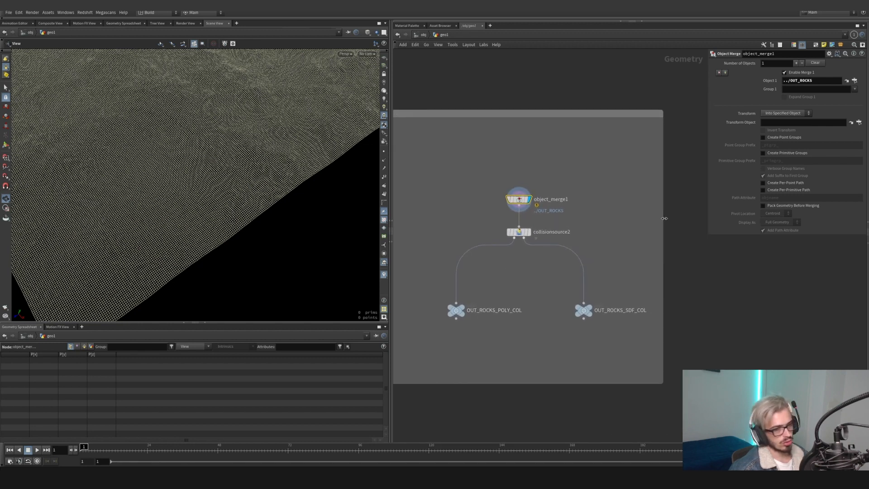
middle_click_drag(615, 254, 633, 236)
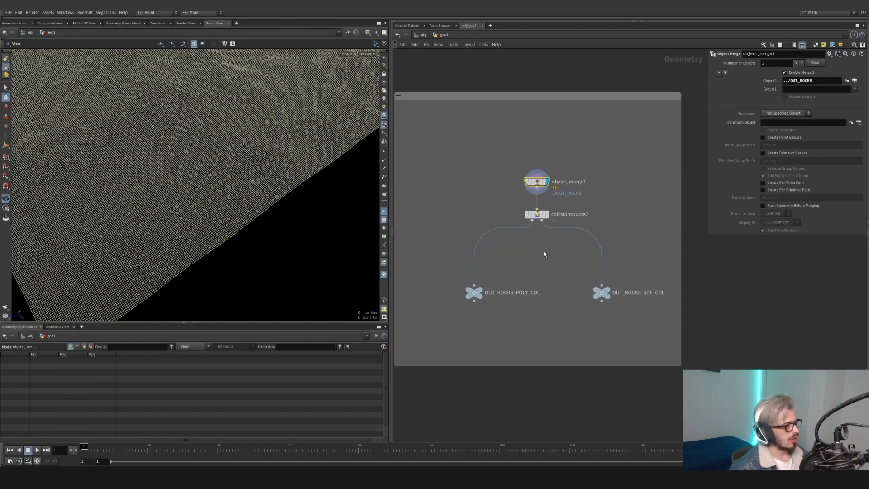
- Enable Fill Interior in the volume settings of collisionsource2
left_click(537, 214)
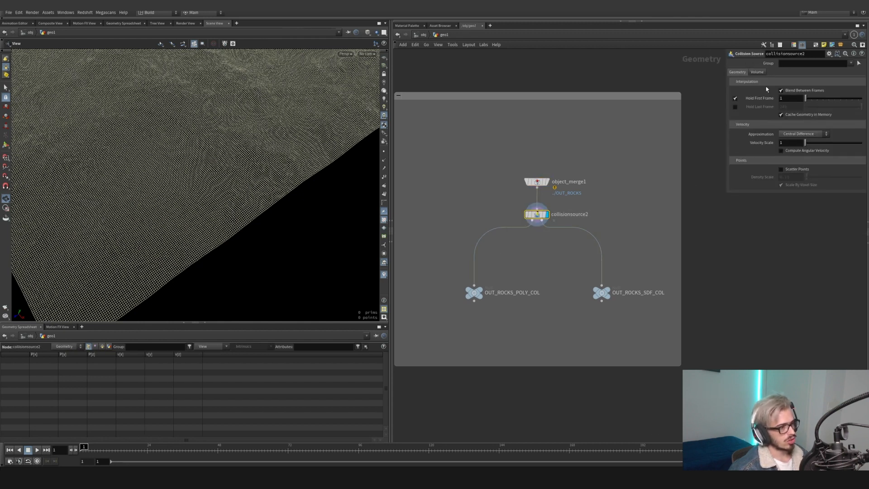
left_click(757, 72)
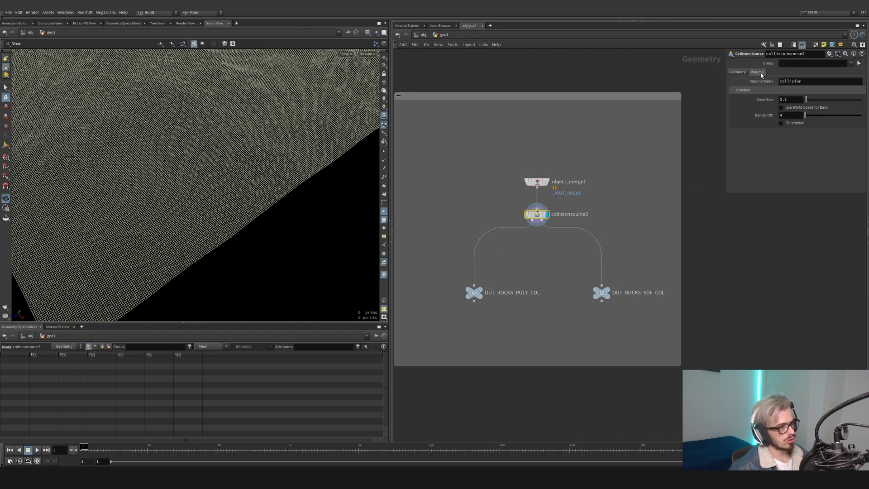
left_click(782, 123)
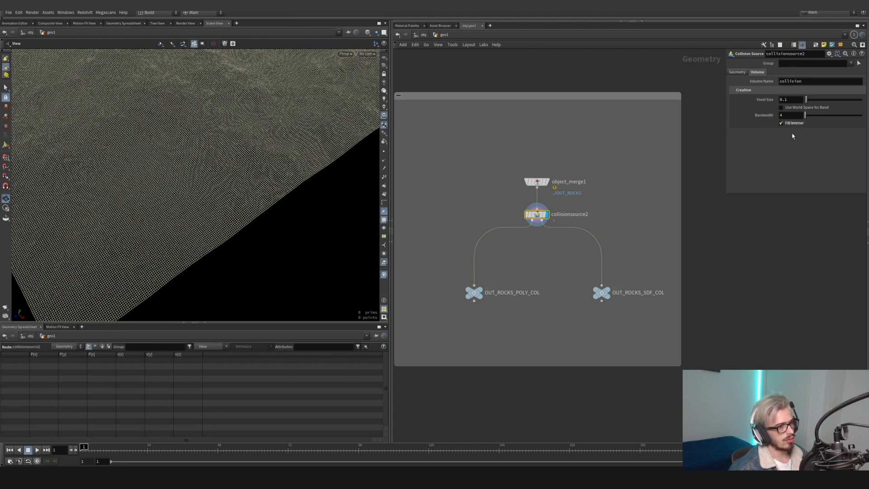
- Check the rock collision outputs OUT_ROCKS_POLY_COL and OUT_ROCKS_SDF_COL
middle_click_drag(525, 283, 546, 249)
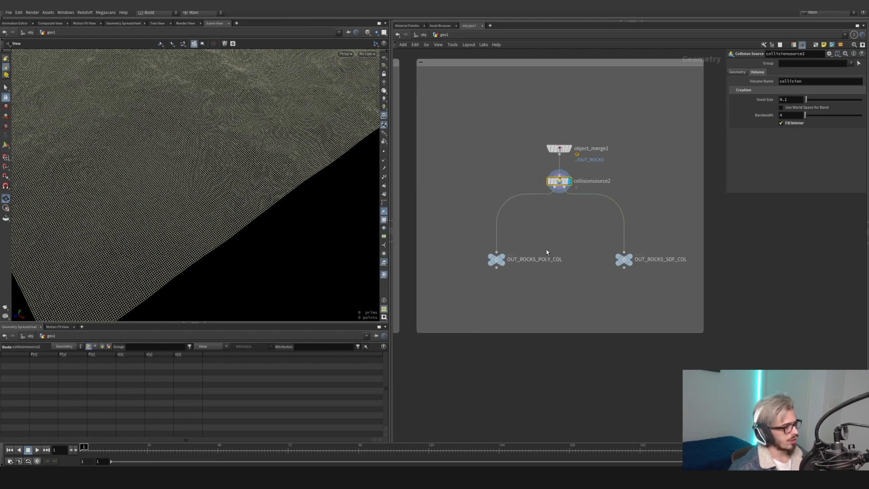
left_click(502, 257)
left_click(631, 255)
- Examine the network box that runs from merge5, grid2, matchsize1 and scatter3 into volumetrail2
scroll(662, 219, "down", 2)
middle_click_drag(663, 219, 496, 247)
middle_click_drag(730, 205, 369, 217)
middle_click_drag(616, 200, 635, 227)
scroll(566, 182, "up", 3)
scroll(579, 191, "up", 1)
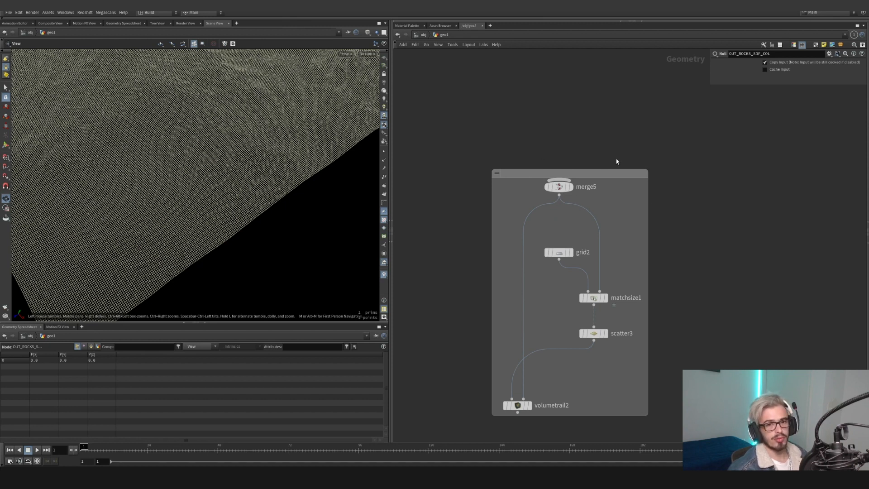
middle_click_drag(705, 269, 673, 227)
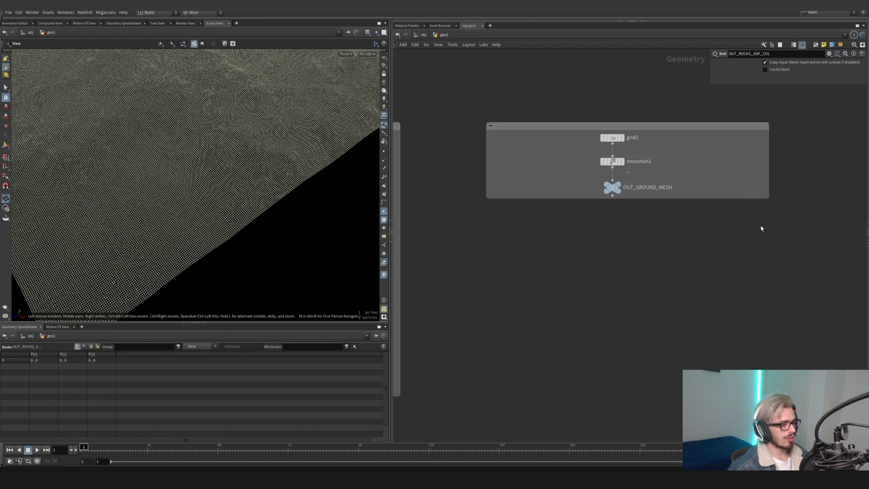
- Add and display a Scatter node fed by OUT_GROUND_MESH, with Relax Iterations turned off
scroll(762, 229, "down", 2)
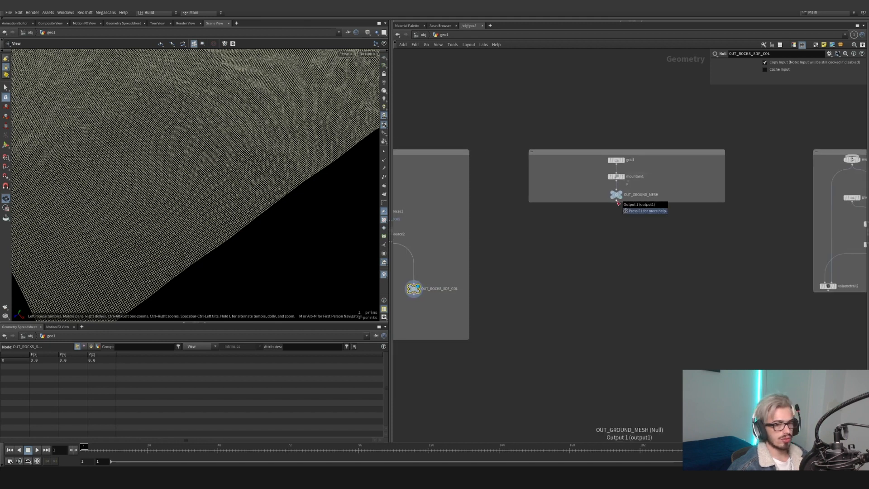
left_click(616, 194)
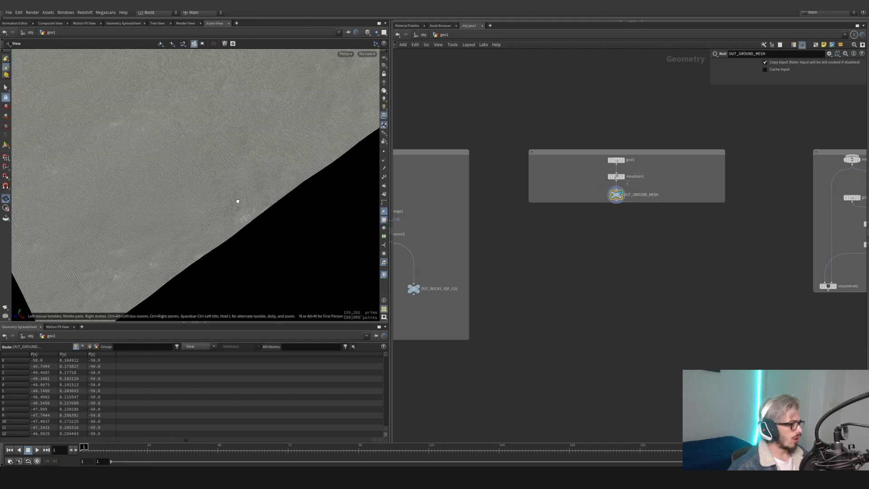
key("h")
scroll(633, 200, "up", 1)
left_click(612, 202)
key("Tab")
type("scat")
key("Return")
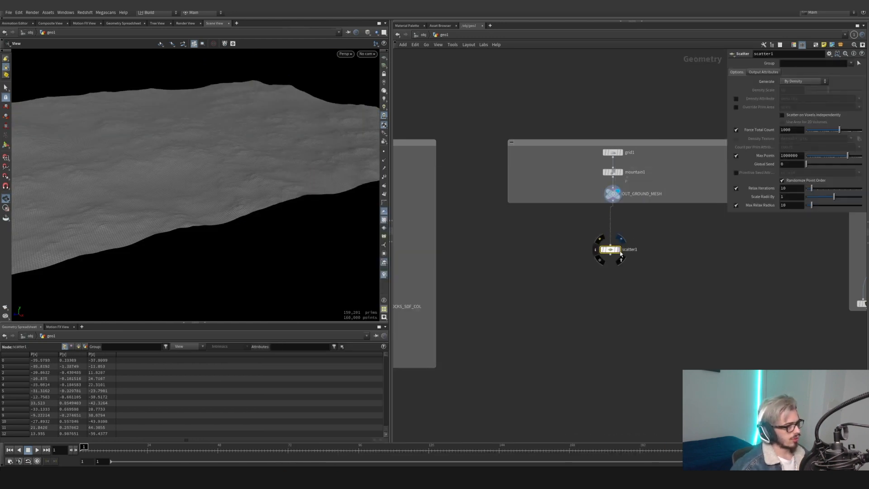
left_click(614, 257)
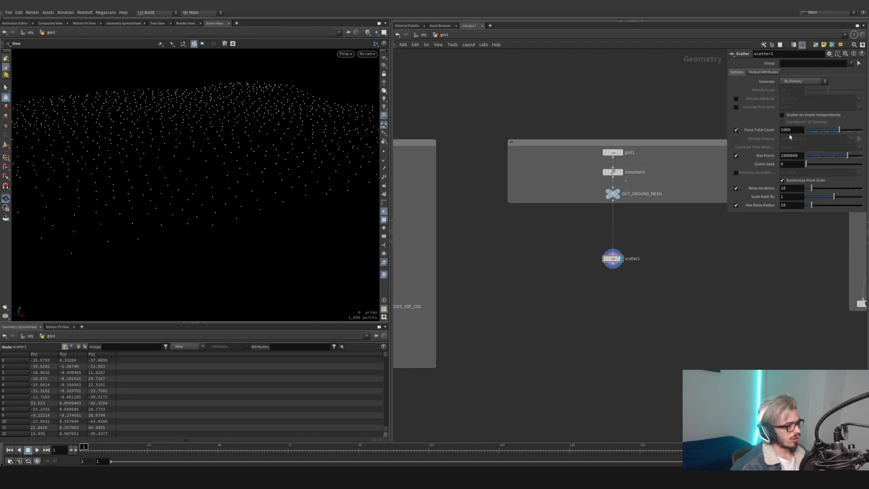
left_click(736, 189)
left_click_drag(159, 145, 281, 156)
- Add a Copy to Points node below scatter1 and feed the scattered points into its target points input
key("Tab")
type("cop")
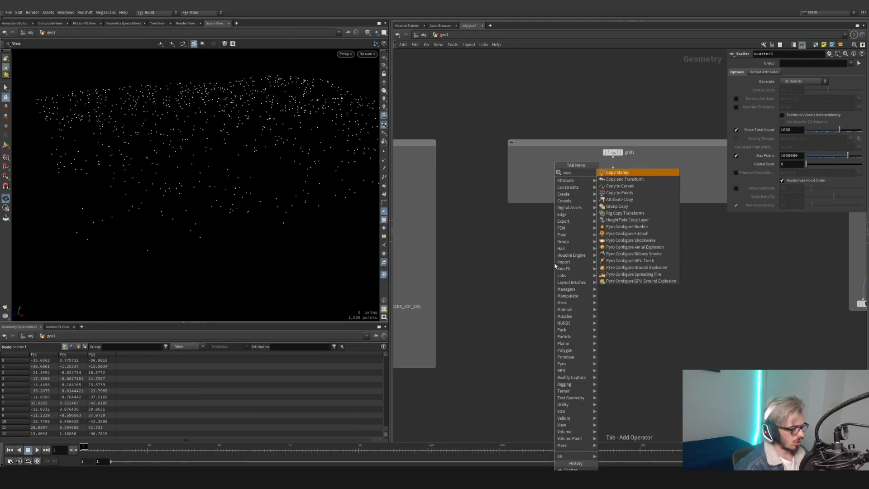
key("Return")
left_click(552, 260)
left_click_drag(552, 258, 590, 328)
left_click(613, 265)
left_click(592, 321)
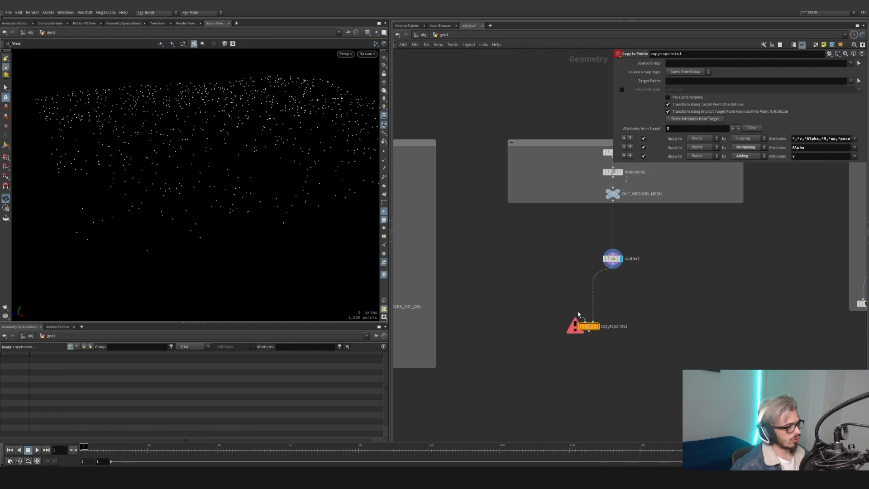
key("Tab")
type("wr")
key("Return")
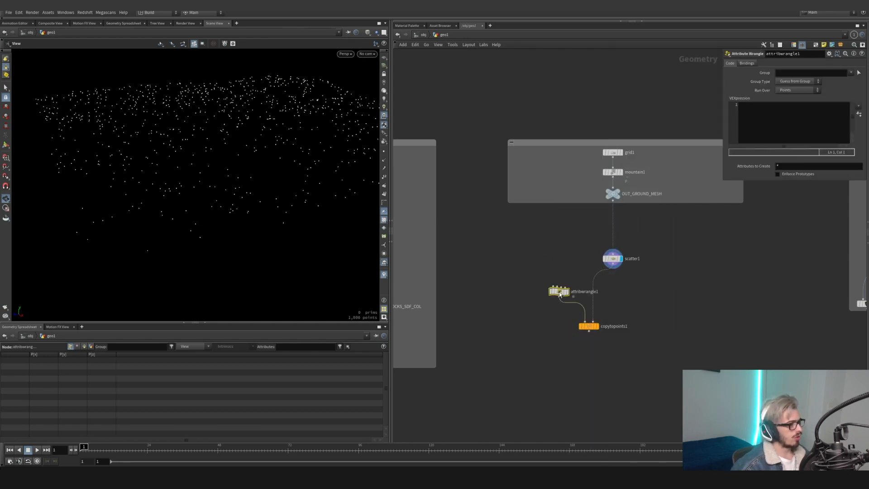
key("Escape")
- Add a Box node as the source geometry of copytopoints1 and display the copied boxes
key("Tab")
type("box")
key("Return")
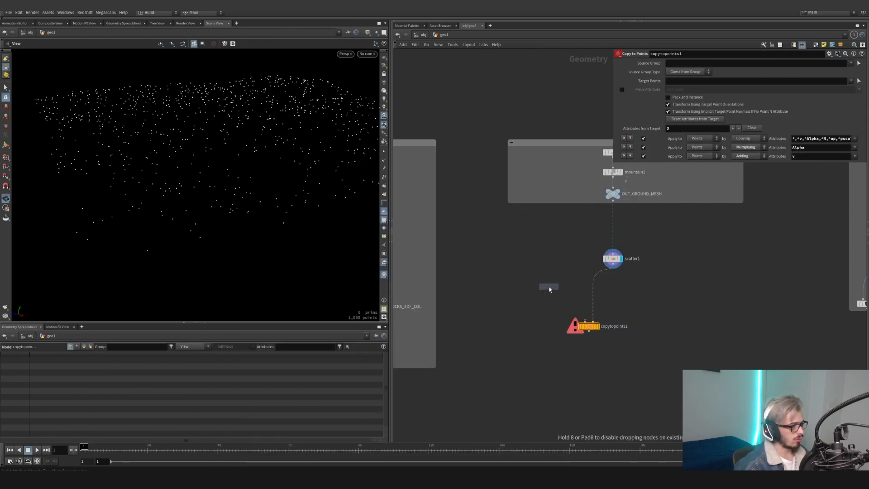
left_click(552, 272)
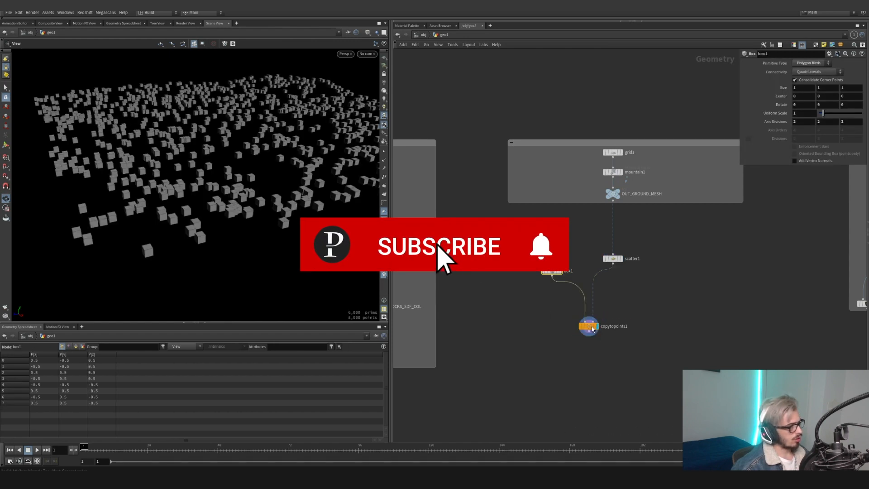
- Insert an Attribute Randomize node between scatter1 and the target points input of copytopoints1
left_click_drag(269, 178, 301, 207)
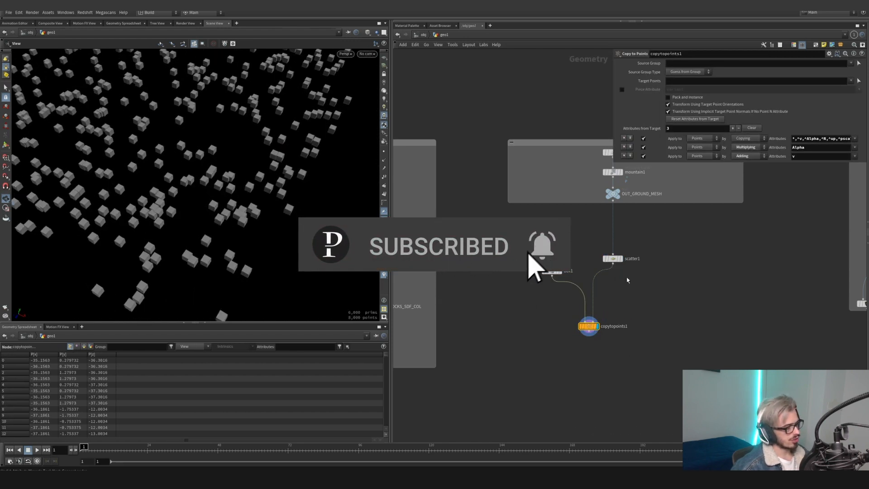
key("Tab")
type("w")
key("BackSpace")
type("random")
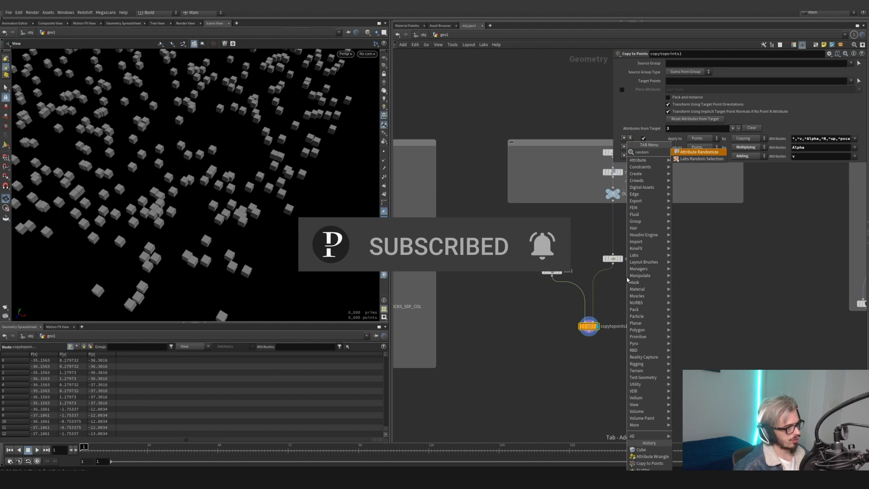
key("Return")
left_click(581, 279)
left_click_drag(582, 279, 608, 287)
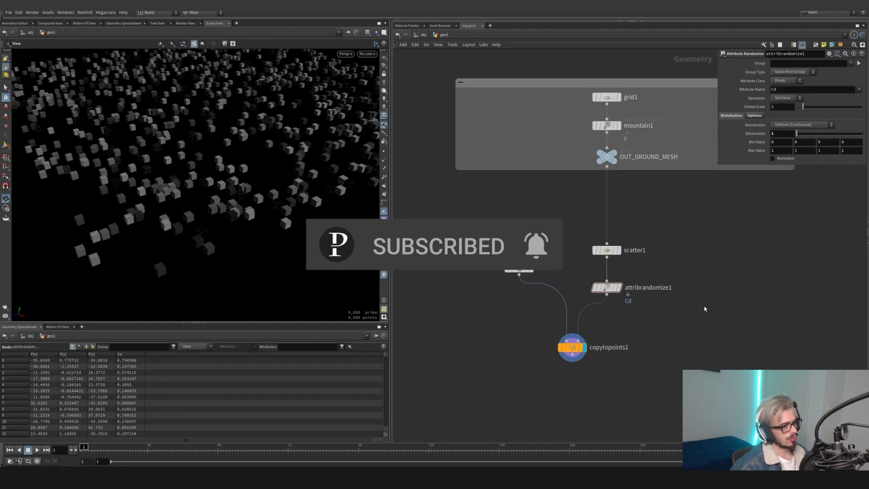
- Set attribrandomize1 to randomize the pscale attribute with a minimum value of 0.4 and a maximum value of 2
left_click_drag(704, 308, 591, 283)
type("pscale")
key("Return")
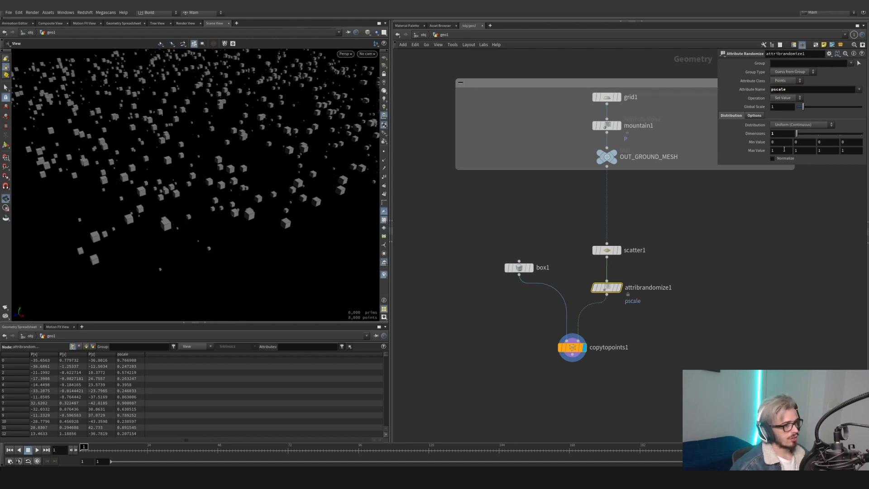
left_click(776, 142)
type(".")
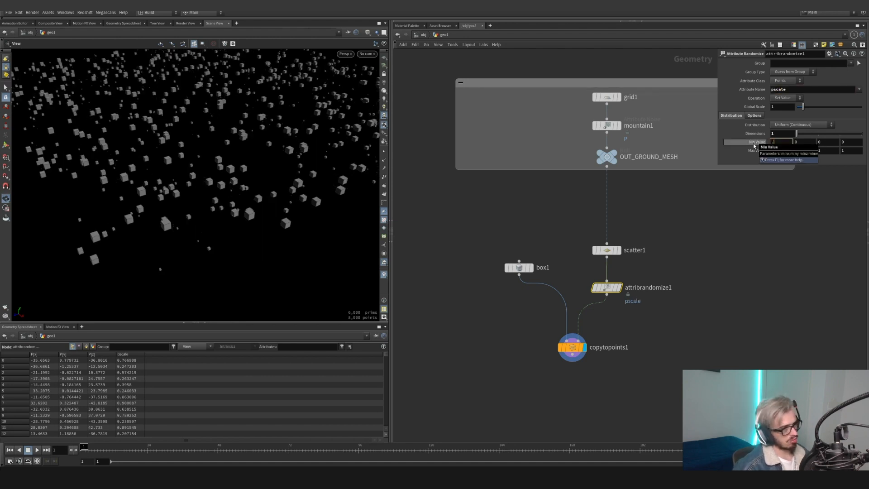
type("4")
key("Tab")
type("2")
key("Return")
- Show the mountain1 ground mesh as a template wireframe beneath the copied boxes
left_click_drag(289, 254, 294, 206)
scroll(293, 205, "up", 3)
scroll(440, 273, "down", 2)
scroll(440, 273, "down", 3)
middle_click_drag(440, 273, 556, 258)
middle_click_drag(627, 211, 576, 227)
scroll(577, 219, "up", 4)
left_click(573, 182)
left_click_drag(281, 181, 262, 219)
scroll(262, 219, "up", 3)
- Set the Force Total Count of scatter1 to 500
left_click(561, 306)
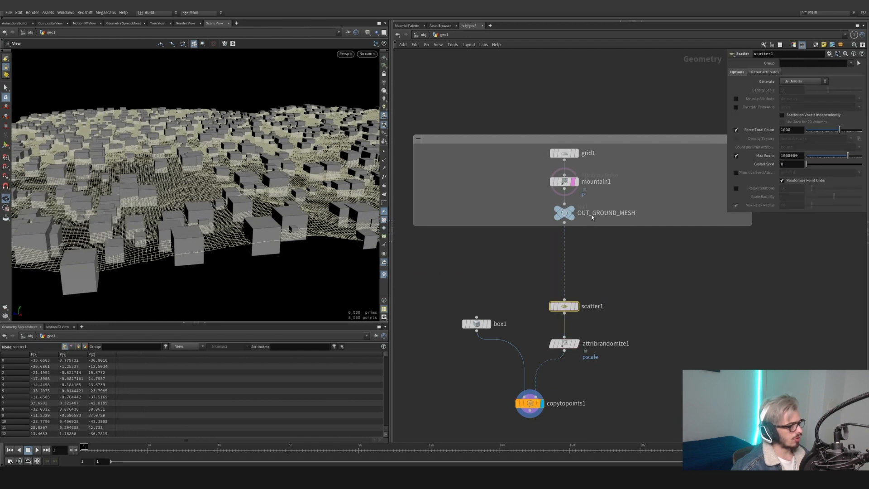
left_click_drag(795, 130, 751, 140)
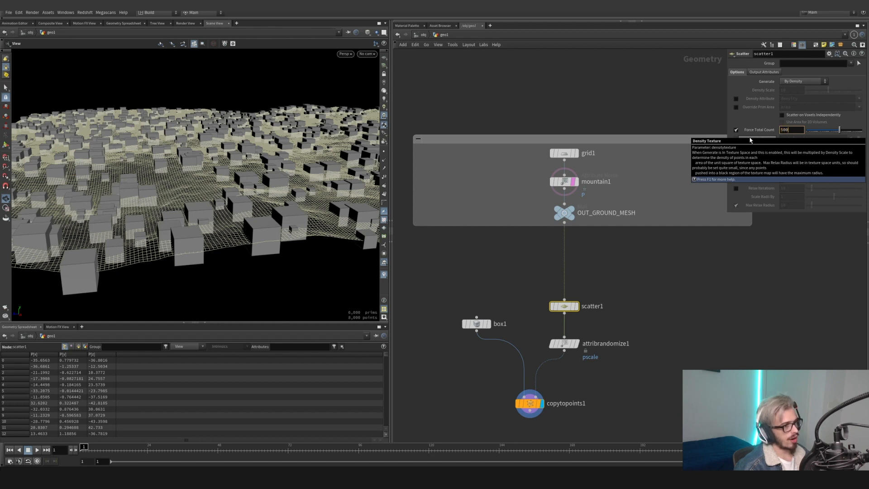
key("Return")
right_click(750, 140)
left_click(660, 311)
middle_click_drag(598, 352, 616, 198)
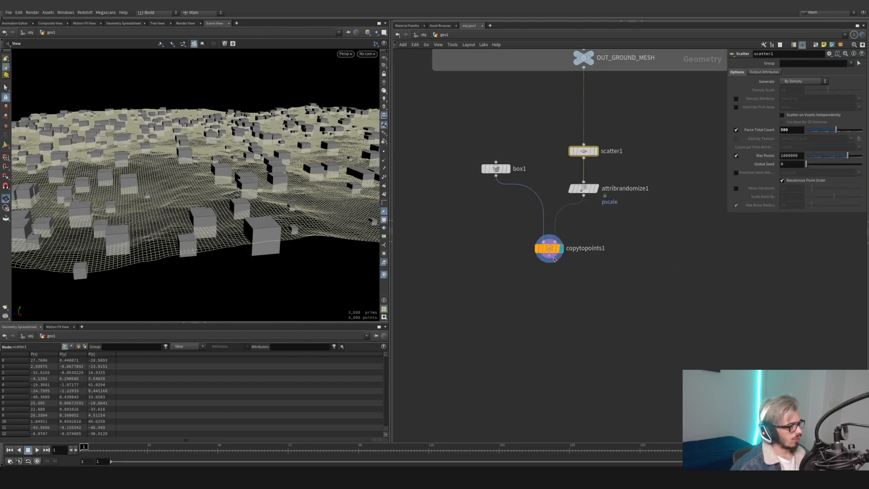
key("Tab")
type("conn")
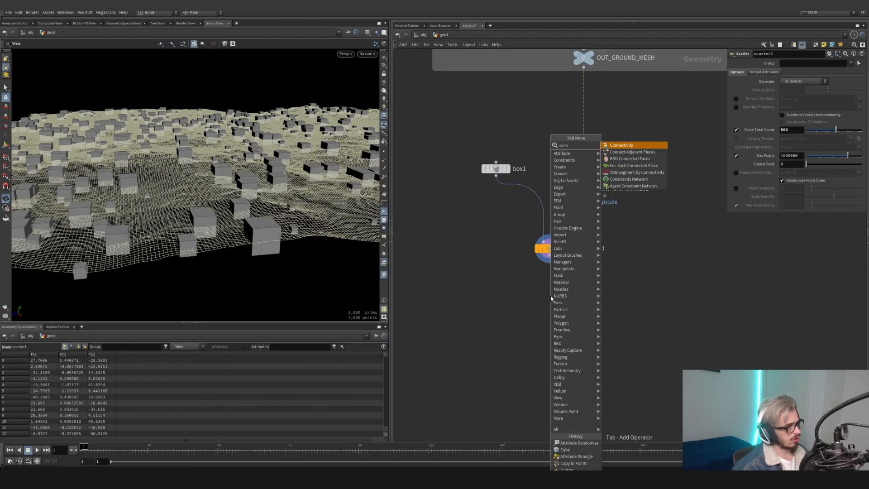
key("Escape")
- Add a For-Each Connected Piece block fed by copytopoints1 and align its nodes directly below it
left_click(549, 256)
key("Tab")
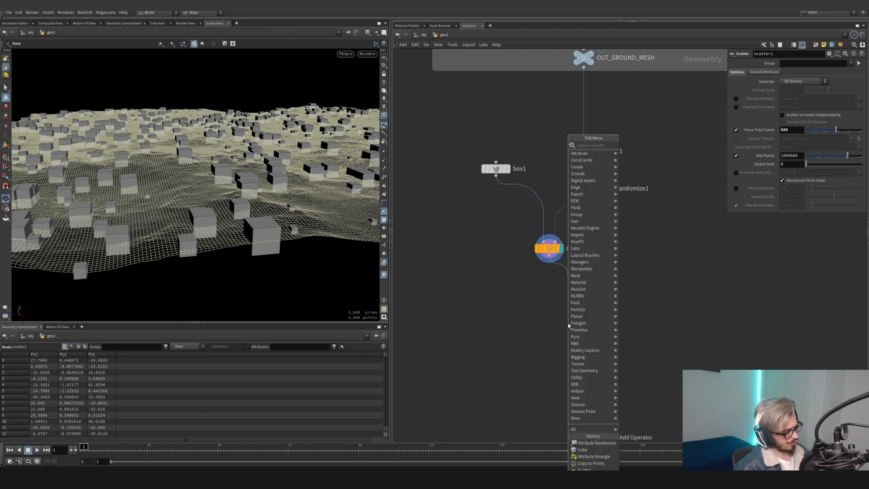
type("for")
key("Down")
key("Down")
key("Down")
key("Return")
left_click_drag(662, 291, 543, 429)
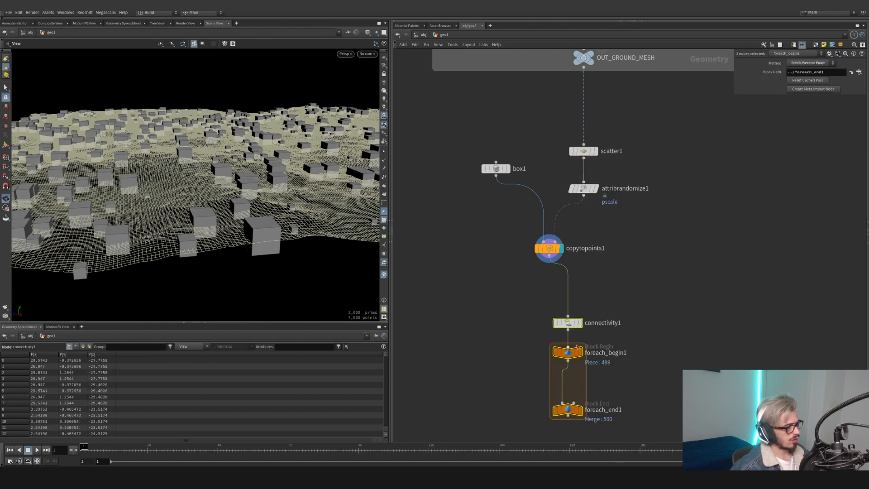
left_click_drag(569, 323, 550, 299)
- Display foreach_end1 and enable Single Pass at 0 to isolate one box, framing it in the viewport
left_click(562, 386)
left_click(552, 386)
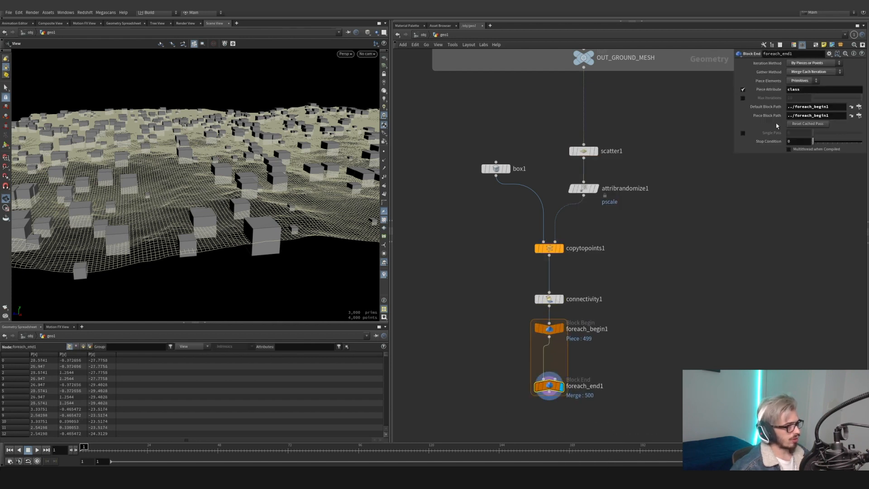
left_click(743, 133)
key("g")
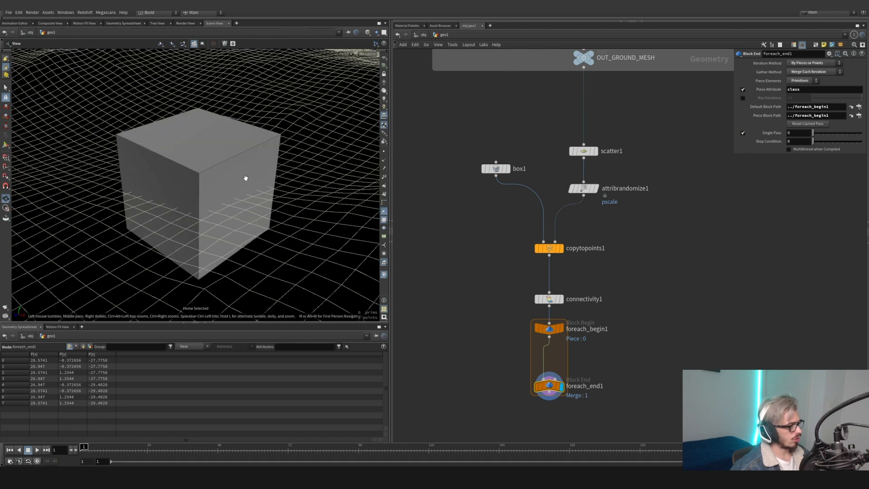
left_click_drag(247, 178, 292, 185)
- Insert and display a VDB from Polygons node between foreach_begin1 and foreach_end1, spacing the loop nodes apart
middle_click_drag(606, 331, 610, 279)
left_click_drag(555, 334, 555, 380)
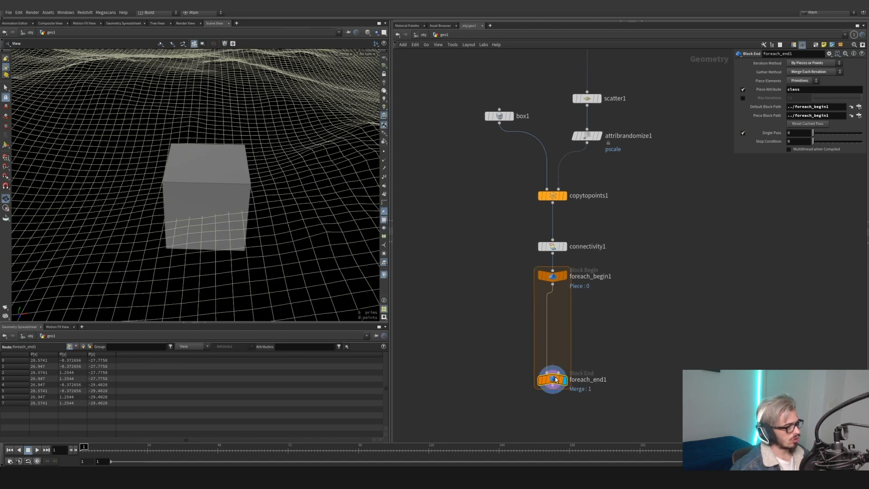
key("Tab")
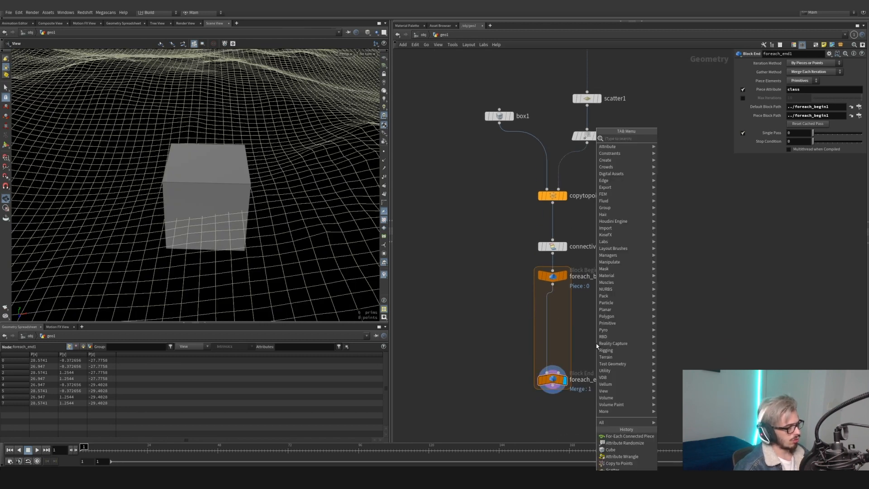
type("vdb from")
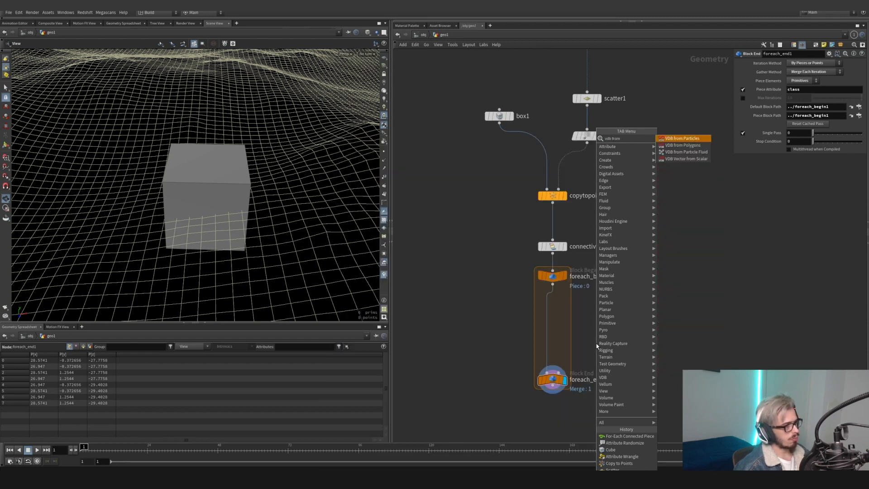
key("Return")
scroll(597, 346, "up", 2)
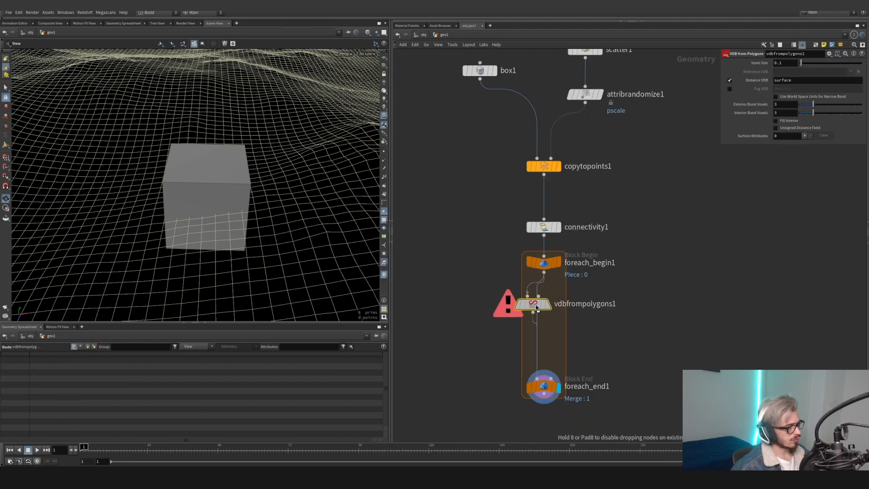
left_click(551, 303)
left_click(563, 279)
left_click_drag(213, 236, 231, 212)
- Set both Exterior Band Voxels and Interior Band Voxels of vdbfrompolygons1 to 15 and check its node info
middle_click(545, 300)
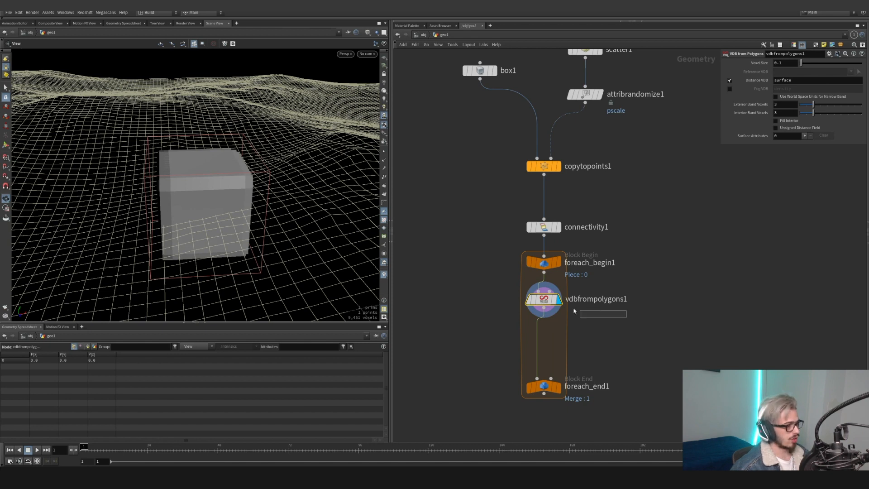
type("15")
key("Tab")
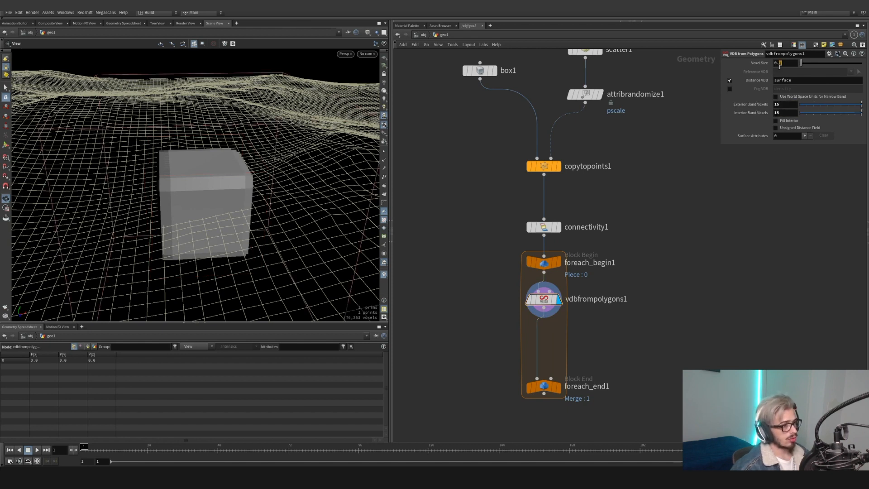
middle_click(544, 298)
- Insert a Volume VOP node between vdbfrompolygons1 and foreach_end1, making room for it in the loop
middle_click_drag(580, 326, 577, 236)
left_click_drag(544, 298, 543, 332)
key("Tab")
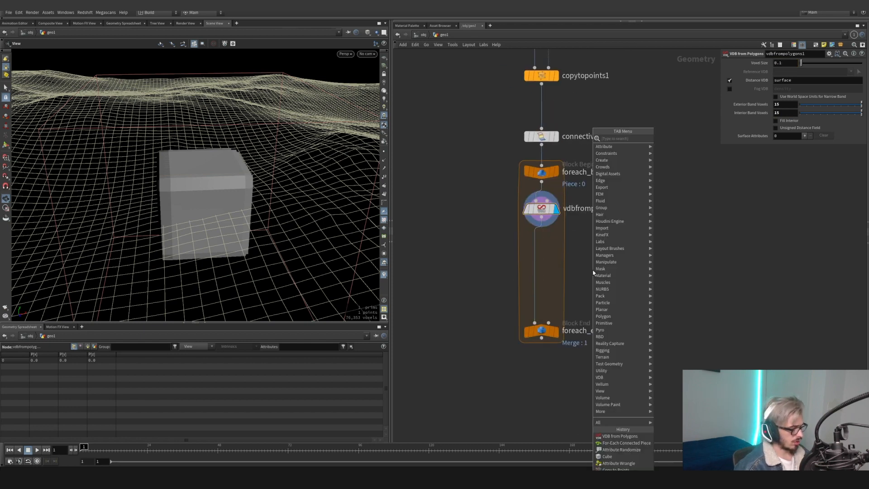
type("v")
key("BackSpace")
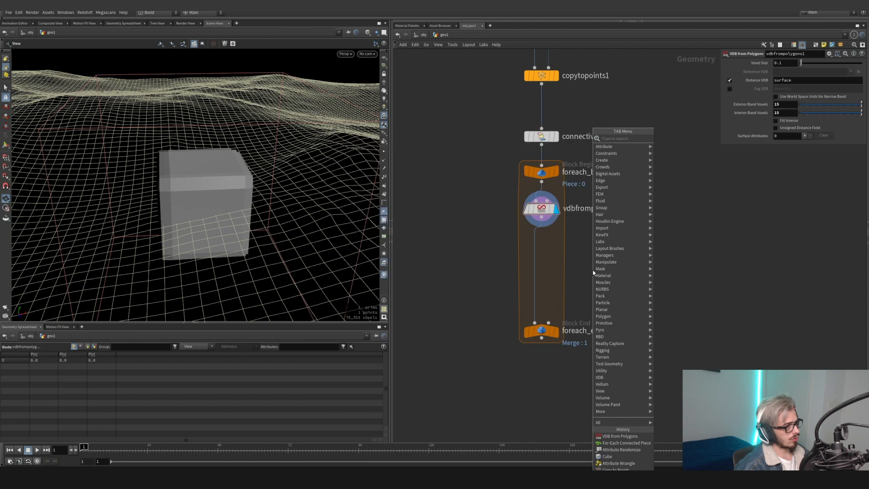
type("volume vop")
key("Return")
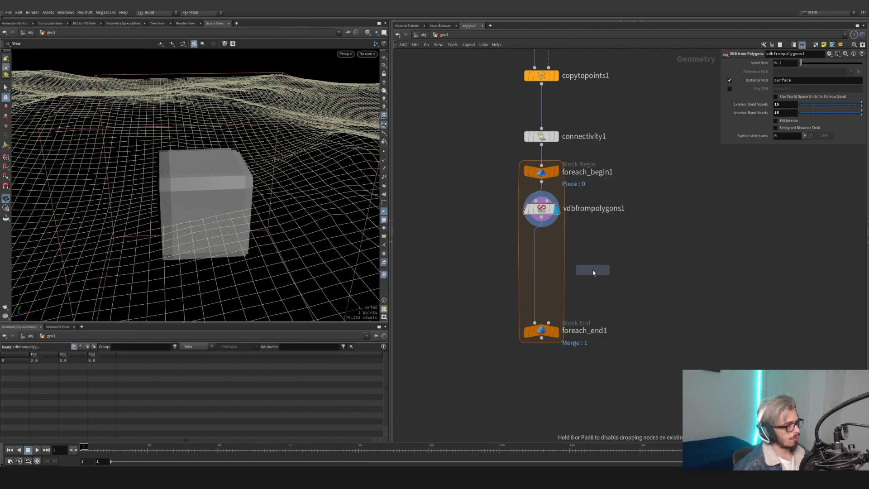
left_click(542, 253)
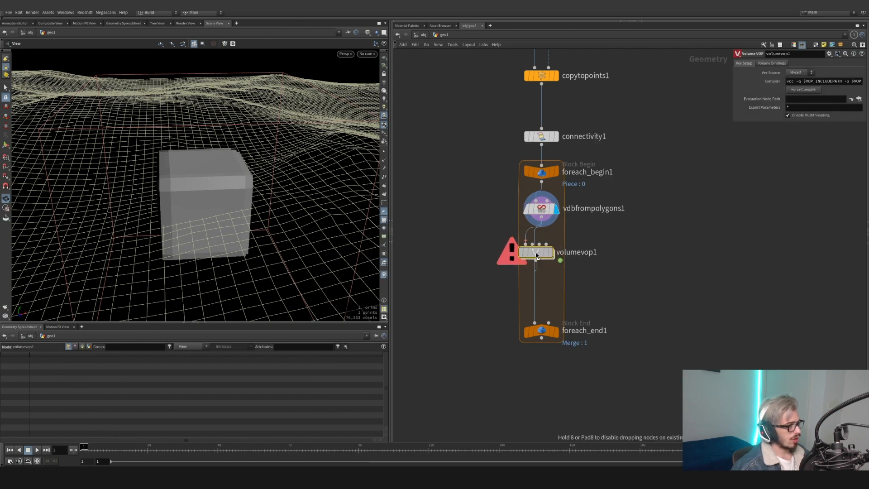
- Insert a Convert VDB node after volumevop1, set it to convert to Polygons, and display it
key("Tab")
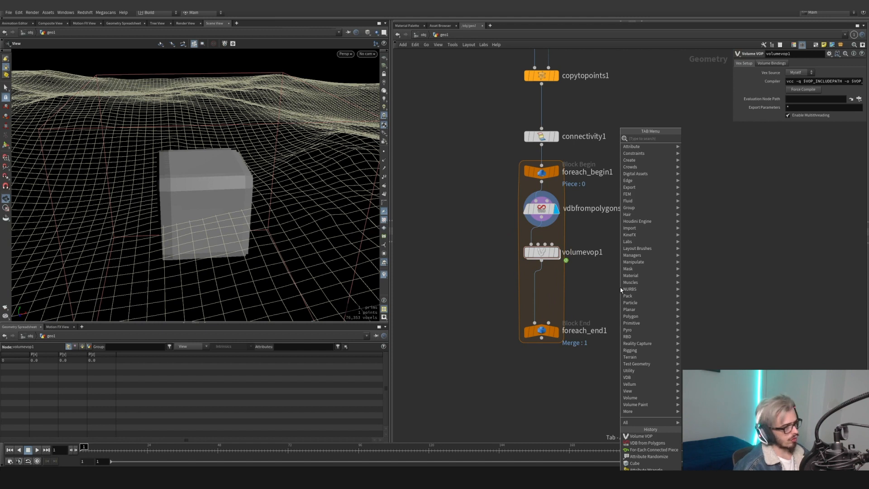
type("v")
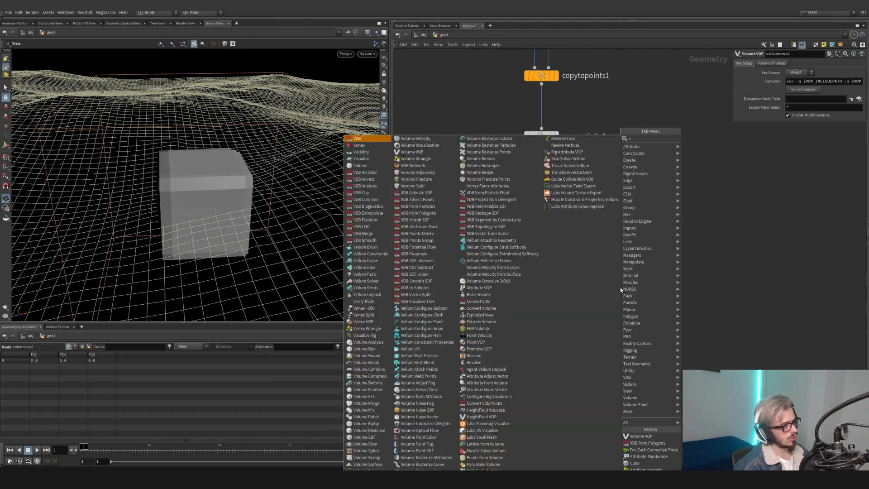
type("d")
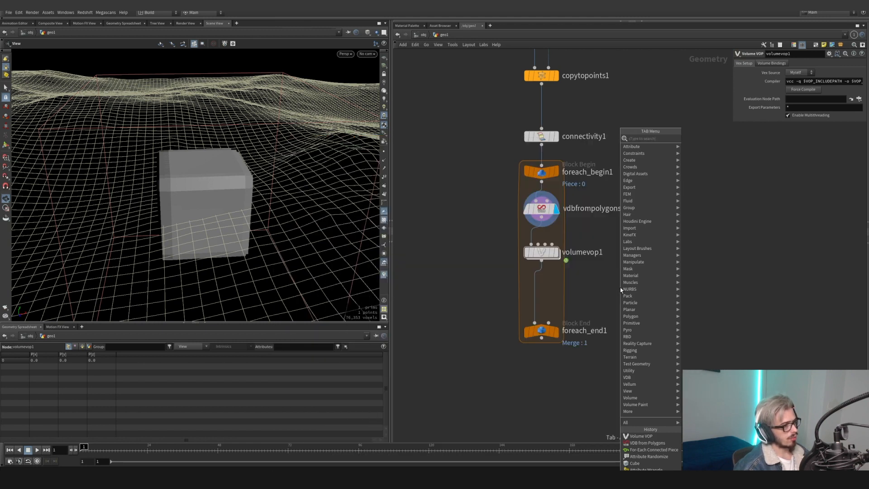
type("vdb c")
key("Return")
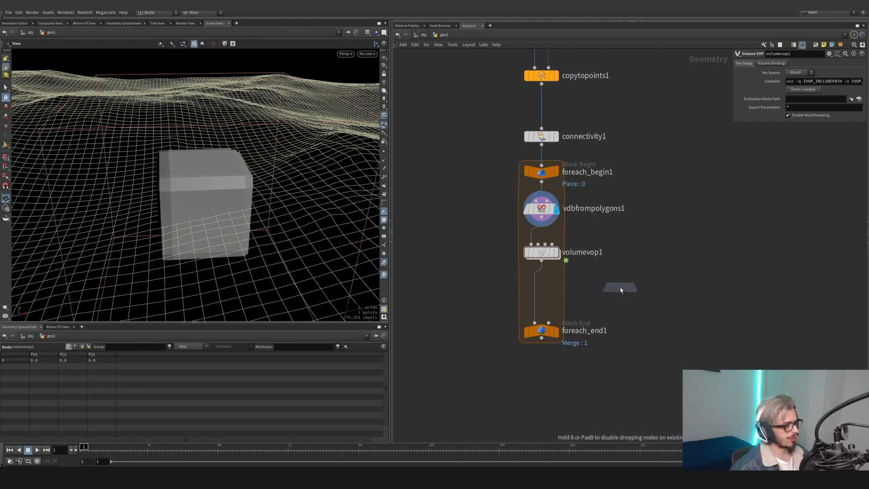
left_click(541, 294)
left_click(803, 71)
left_click(801, 93)
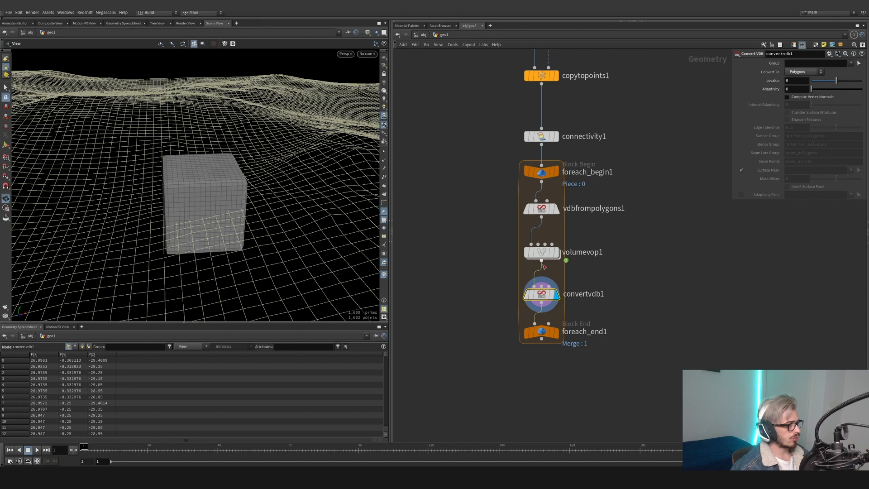
left_click_drag(588, 280, 515, 316)
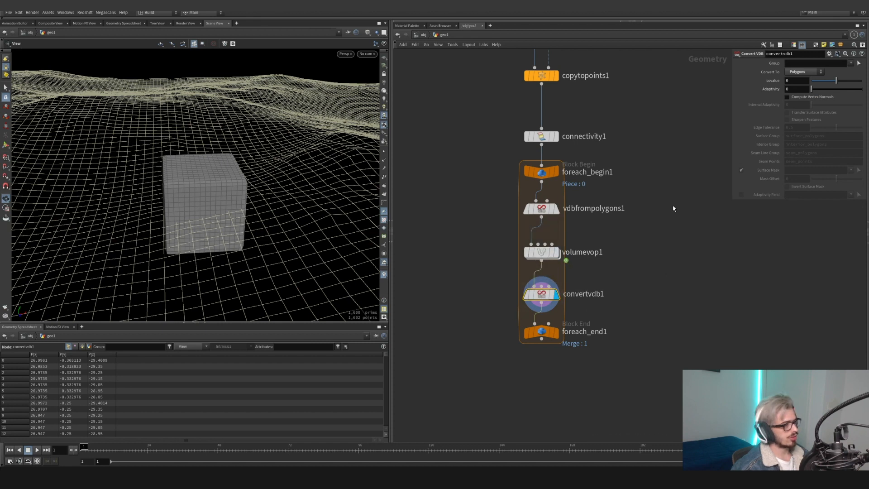
- Space the output node away from the globals inside volumevop1, and check the volume name in volumevop1's node info
double_click(542, 253)
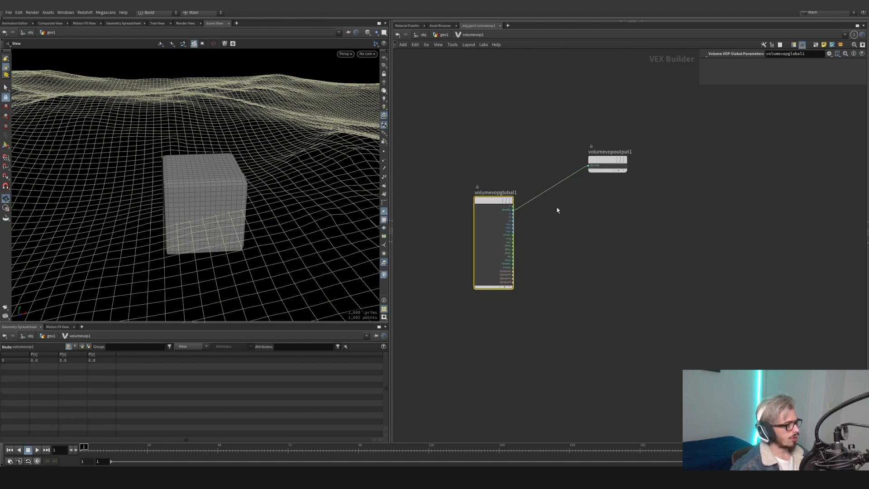
left_click_drag(629, 171, 696, 201)
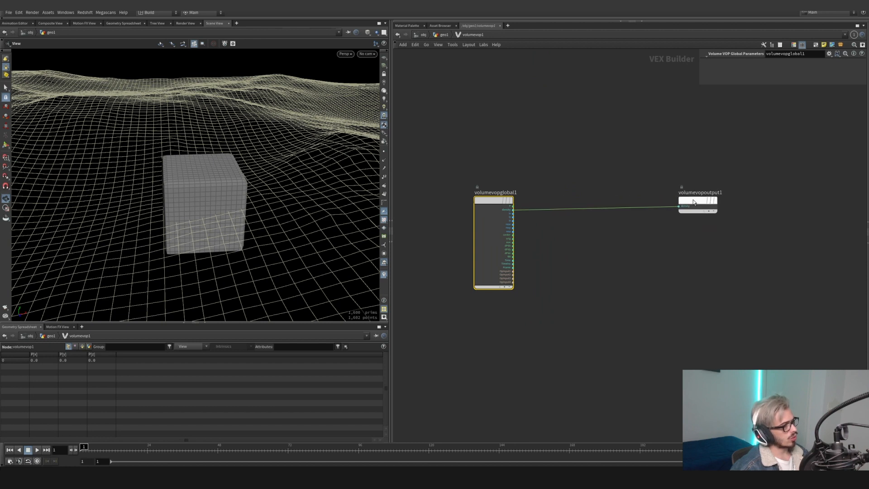
left_click(443, 35)
middle_click(541, 250)
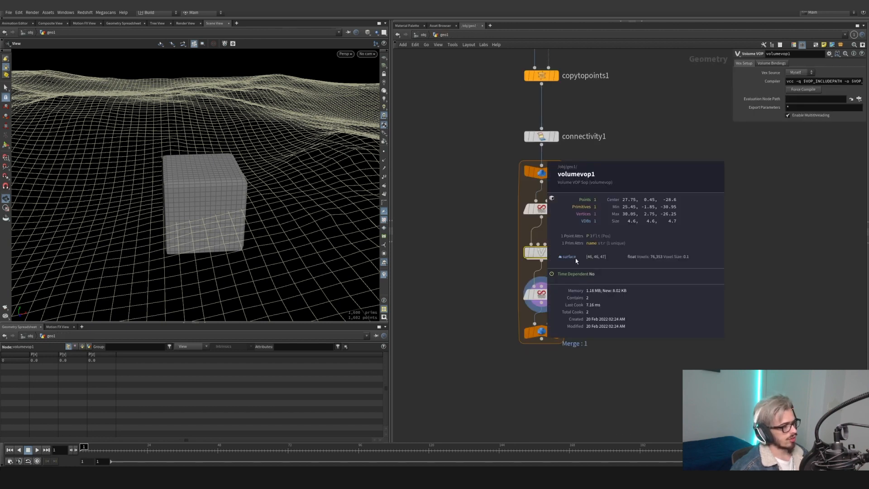
- Add a Bind Export node inside volumevop1, below the volume output node
double_click(541, 252)
key("Tab")
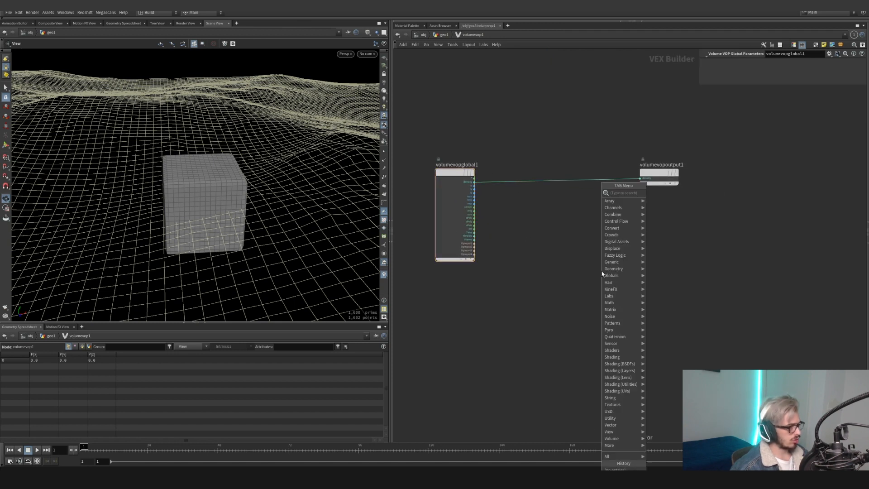
type("bind ex")
key("Return")
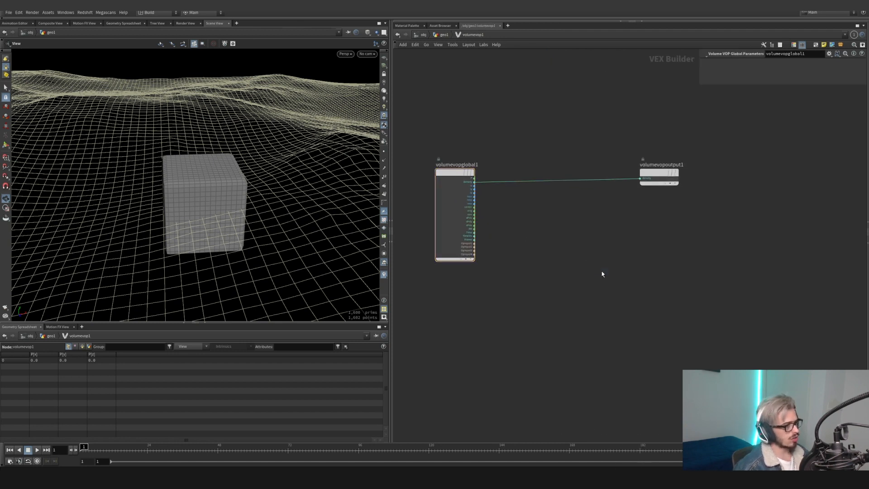
left_click(621, 261)
- Set the name of bind1 to surface, keeping its type as Float
left_click(805, 72)
left_click(803, 64)
left_click(802, 64)
left_click_drag(801, 64, 709, 71)
type("surface")
key("Return")
- Wire the P output of volumevopglobal1 into the input of bind1
scroll(625, 175, "up", 3)
left_click_drag(456, 149, 733, 246)
left_click_drag(794, 197, 667, 295)
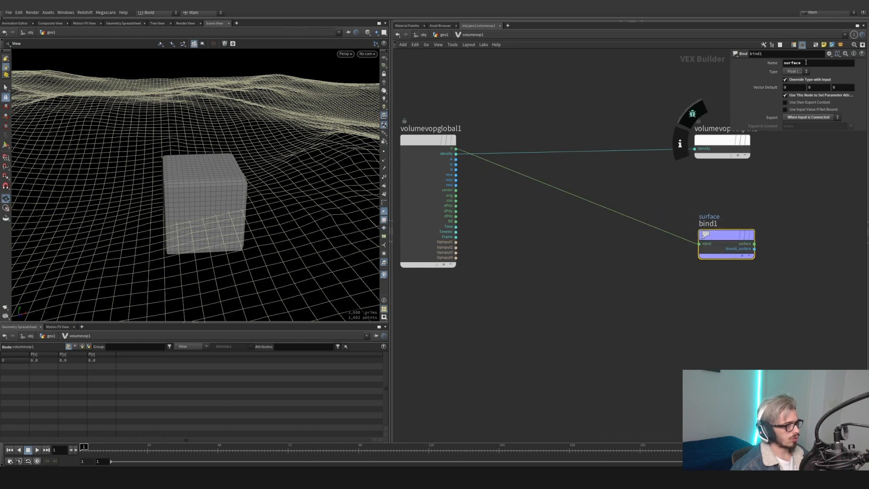
- Display volumevop1's result from the geometry network and return inside volumevop1
left_click(443, 34)
left_click(554, 253)
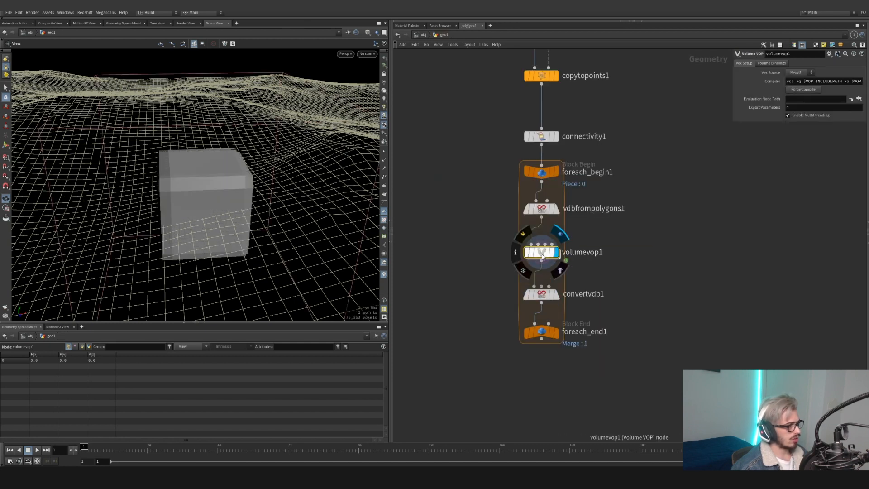
double_click(543, 254)
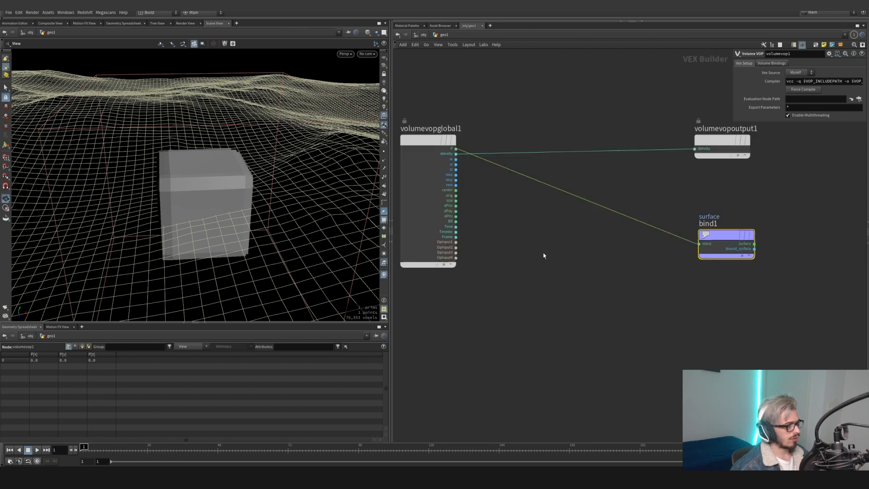
- Try density as the input of bind1, and detach the wire so bind1 stands alone
left_click(456, 154)
left_click(672, 241)
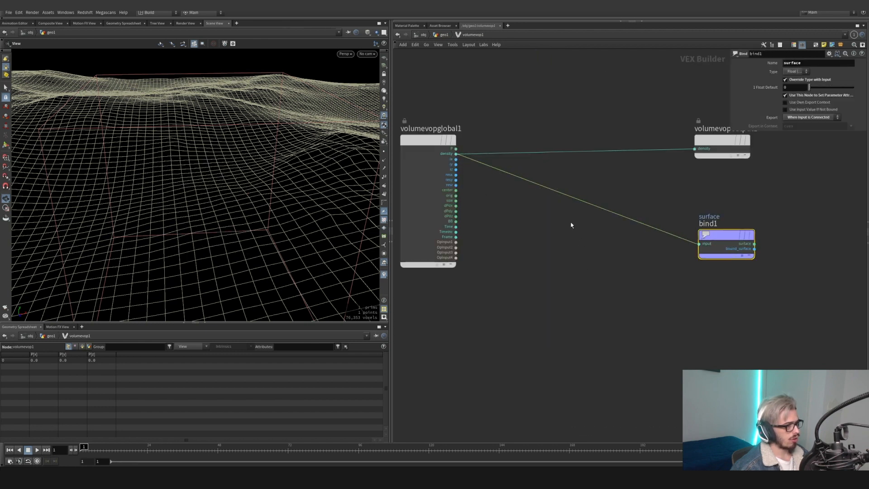
left_click_drag(543, 186, 457, 154)
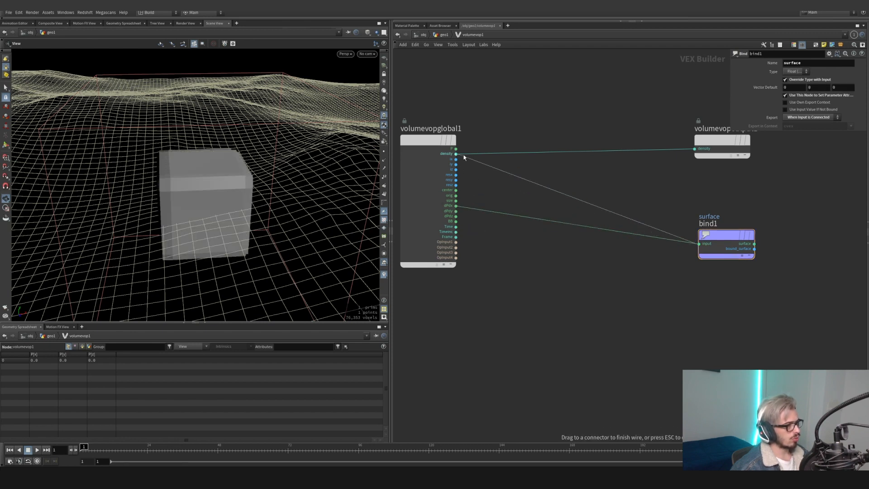
mouse_move(721, 244)
left_mouse_down()
mouse_move(702, 237)
mouse_move(734, 241)
left_mouse_up()
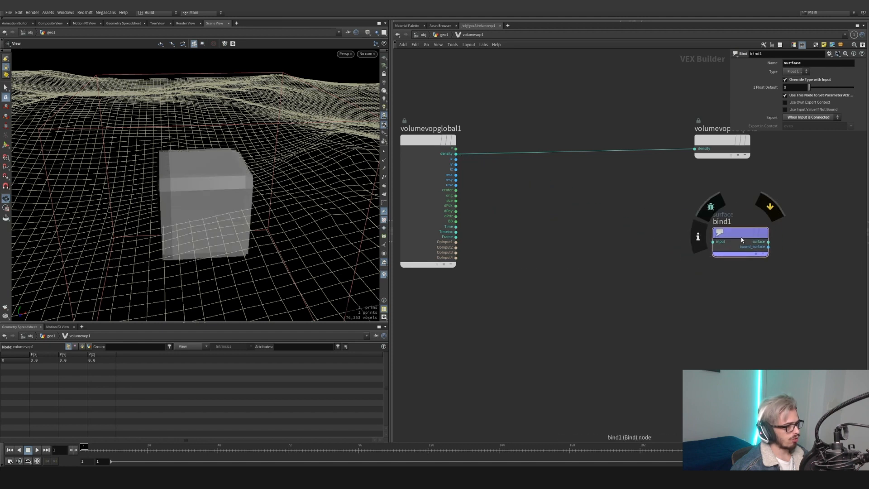
- Add a Volume Sample node and feed OpInput1 into its filename and P into its sample position
key("Tab")
type("bui")
key("BackSpace")
key("BackSpace")
key("BackSpace")
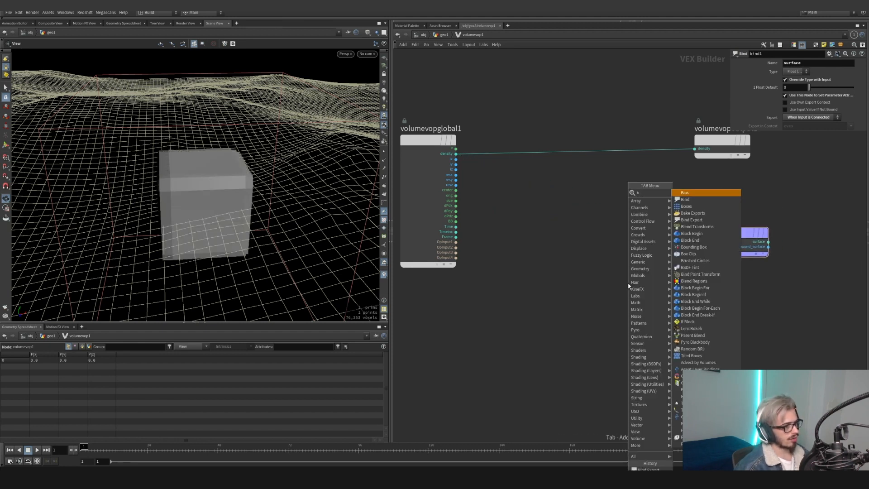
type("volume gra")
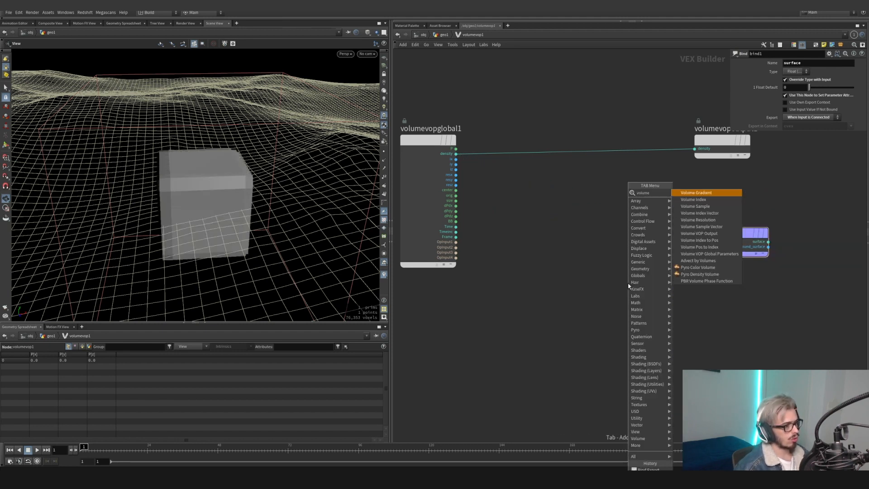
key("Return")
left_click(568, 272)
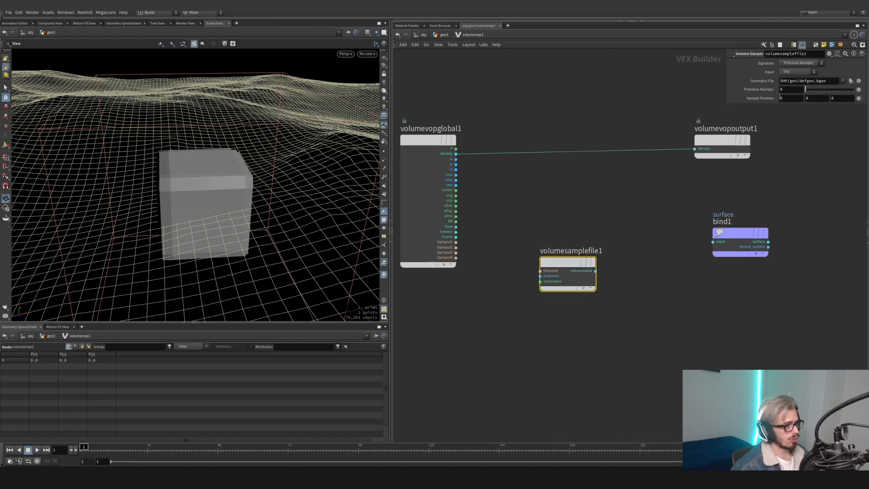
left_click_drag(545, 272, 456, 242)
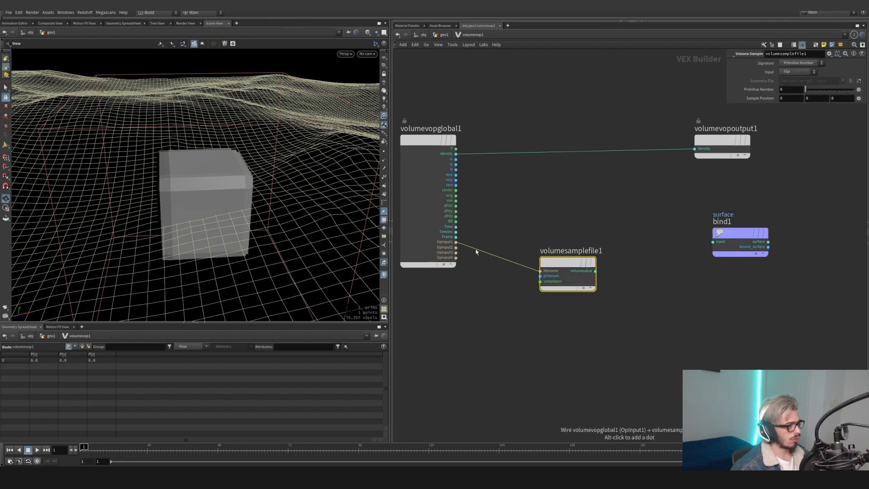
left_click_drag(540, 281, 456, 149)
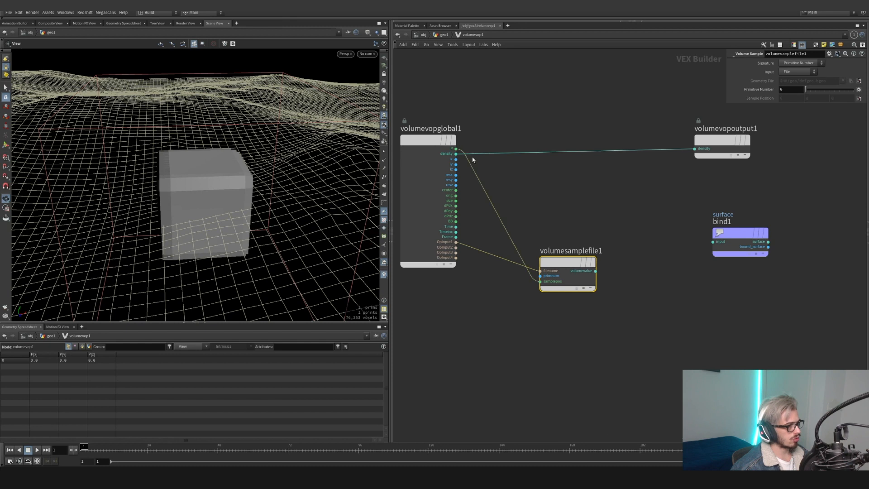
- Make volumesamplefile1 look up its volume by primitive name and enter surface as the name
left_click(801, 72)
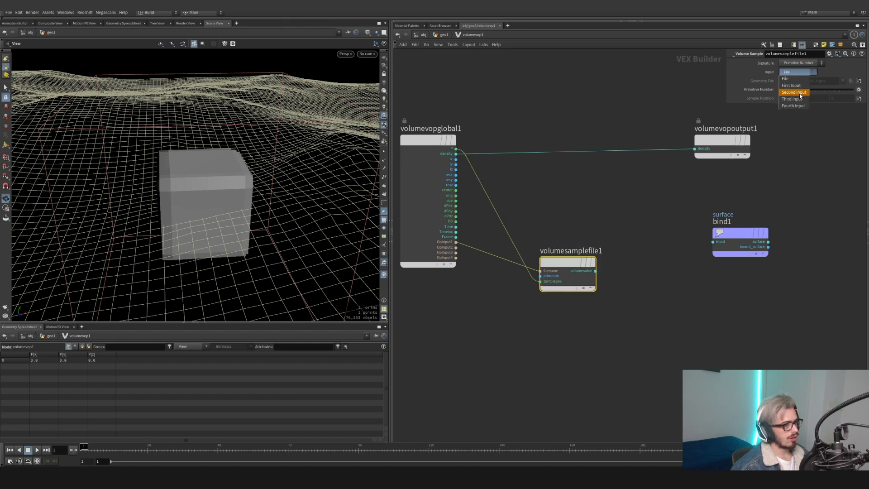
left_click(802, 65)
left_click(798, 77)
left_click(796, 89)
type("surface")
key("Return")
- Wire the volume value of volumesamplefile1 into bind1 and space the nodes out for additional ones
left_click_drag(596, 271, 782, 274)
left_click_drag(638, 243, 516, 323)
left_click_drag(673, 207, 866, 313)
middle_click_drag(773, 229, 643, 248)
left_click_drag(655, 288, 704, 284)
middle_click_drag(562, 256, 721, 240)
left_click_drag(582, 268, 605, 265)
- Insert an Anti-Aliased Flow Noise node between P and the sample position of volumesamplefile1
key("Tab")
type("a")
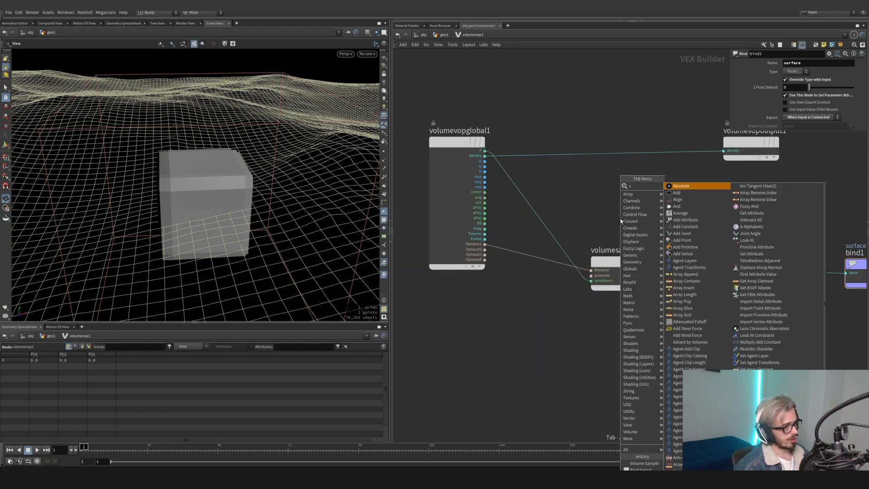
type("flo")
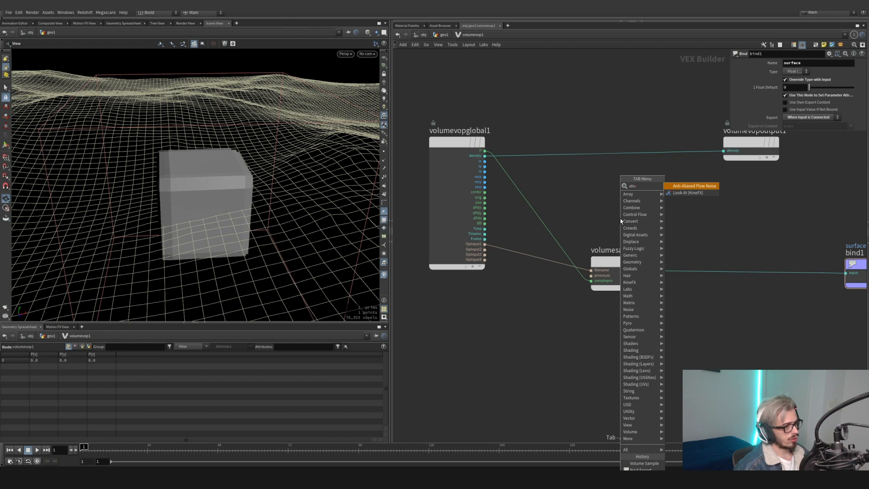
key("Return")
left_click(607, 206)
left_click_drag(607, 205, 556, 200)
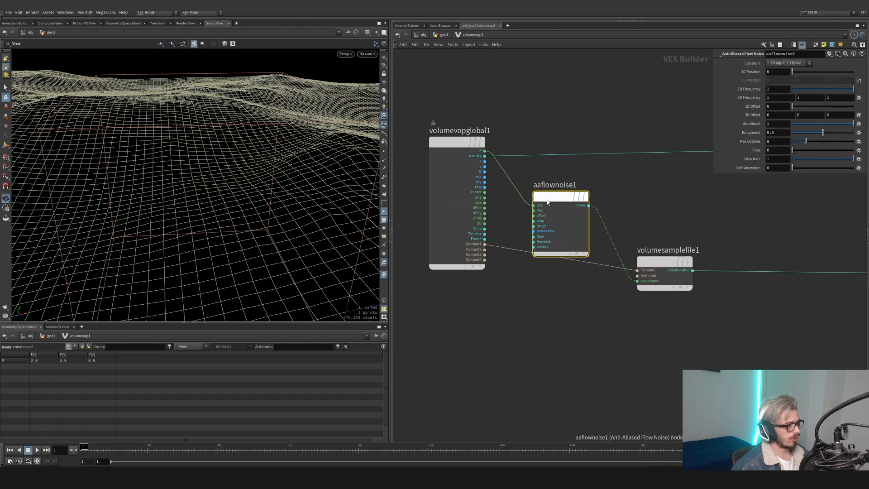
- Insert an Add node between aaflownoise1 and volumesamplefile1
left_click(630, 188)
key("Tab")
type("ad")
key("Return")
left_click(629, 187)
- Set the signature of aaflownoise1 to 3D Input, 3D Noise
left_click(560, 214)
left_click(789, 63)
left_click(788, 73)
- Wire P from volumevopglobal1 into the second input of add1 and check the displaced box
left_click_drag(629, 186, 611, 230)
left_click_drag(484, 151, 637, 246)
middle_click_drag(588, 136, 517, 111)
mouse_move(220, 186)
left_mouse_down()
mouse_move(300, 191)
mouse_move(267, 179)
left_mouse_up()
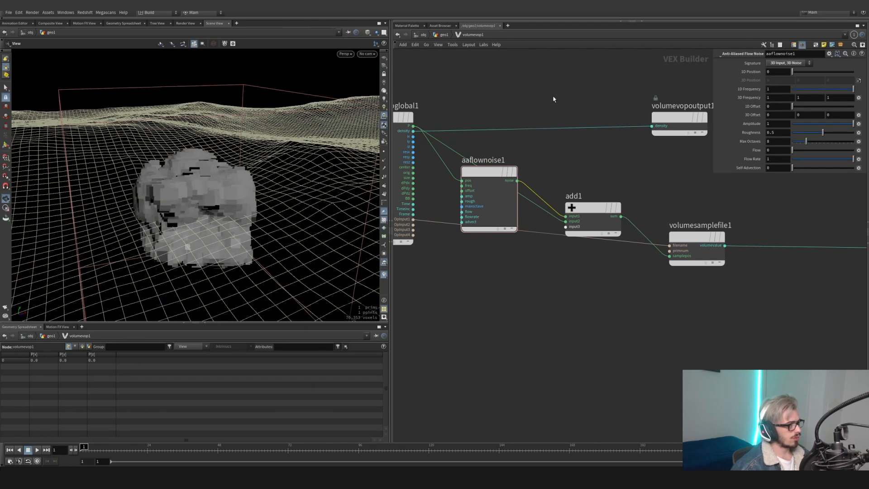
mouse_move(751, 98)
middle_mouse_down()
mouse_move(768, 99)
mouse_move(754, 101)
middle_mouse_up()
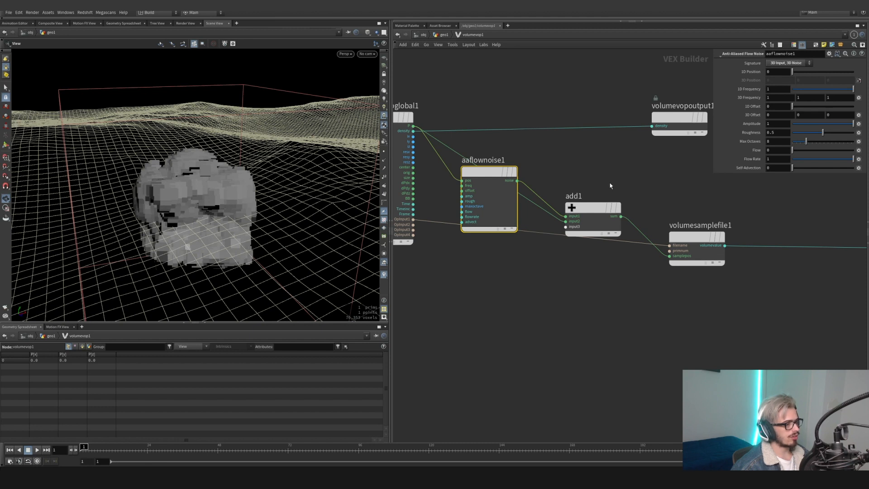
- Tidy the volumevop1 network by moving aaflownoise1 below the P wire
left_click_drag(492, 173, 496, 268)
scroll(556, 184, "down", 2)
middle_click_drag(557, 184, 539, 198)
left_click_drag(535, 322, 465, 248)
scroll(569, 250, "down", 2)
- Return to geo1 and display convertvdb1 followed by foreach_end1 to see the converted rock
left_click(444, 36)
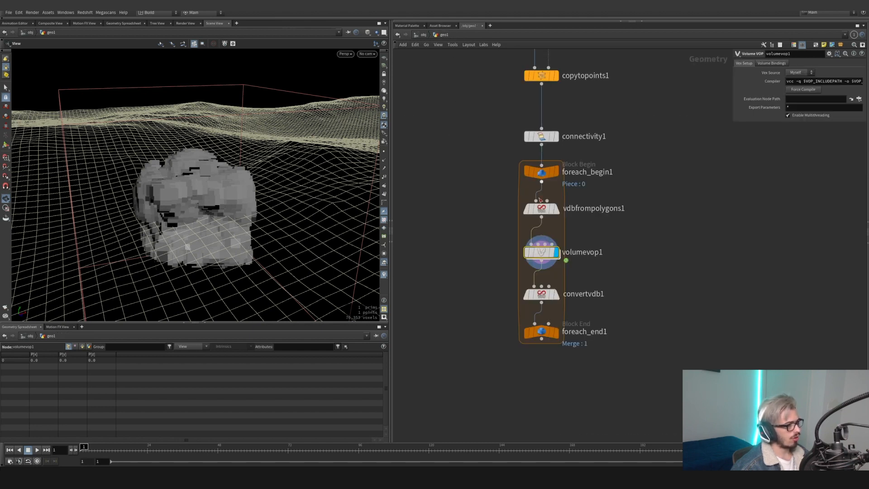
left_click(558, 294)
left_click(526, 295)
left_click(556, 334)
left_click(528, 334)
- Turn off Single Pass on foreach_end1 and view all the rocks on the ground
scroll(529, 207, "down", 4)
left_click_drag(271, 212, 247, 215, "alt")
left_click(742, 134)
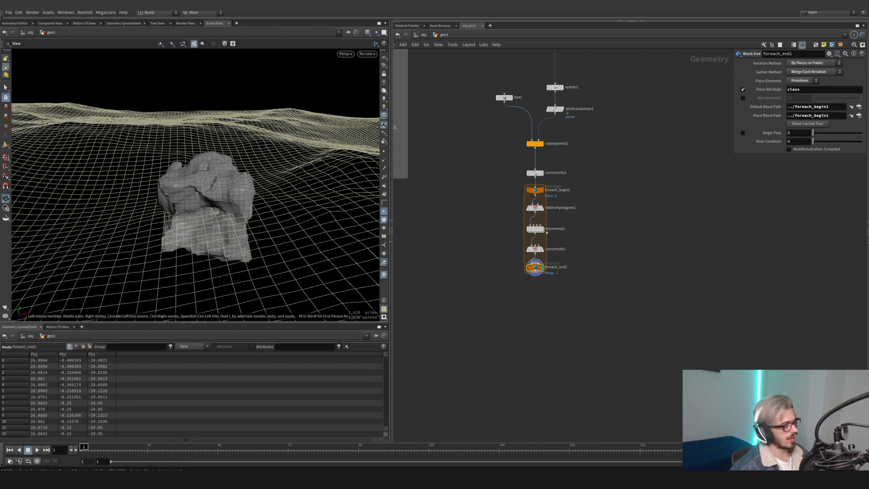
scroll(142, 222, "down", 5)
left_click_drag(142, 223, 177, 244)
scroll(527, 112, "up", 4)
- Replace box1 with a polygon mesh sphere of radius 0.5 as the shape feeding copytopoints1
left_click(479, 83)
key("Tab")
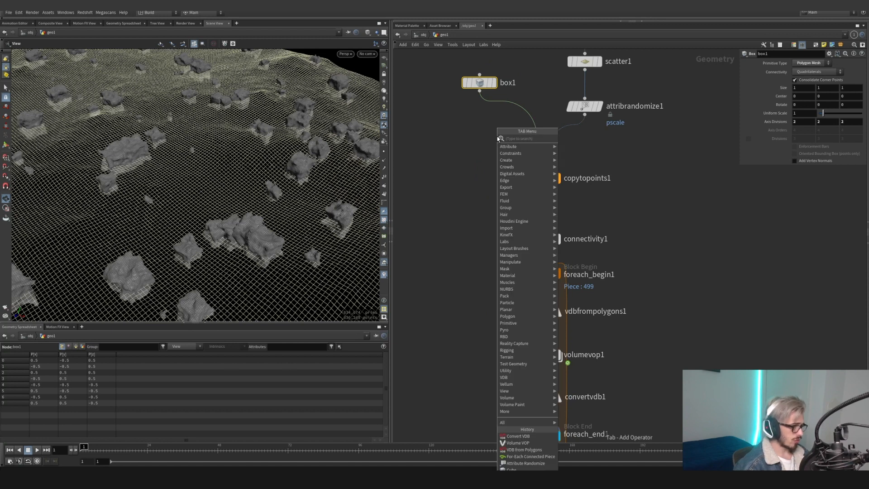
key("Escape")
key("Tab")
type("sph")
key("Return")
left_click_drag(254, 175, 227, 132)
scroll(521, 218, "down", 5)
- Check the object path in object_merge1, and add a null below foreach_end1 named OUT_ROCKS
middle_click_drag(441, 267, 618, 312)
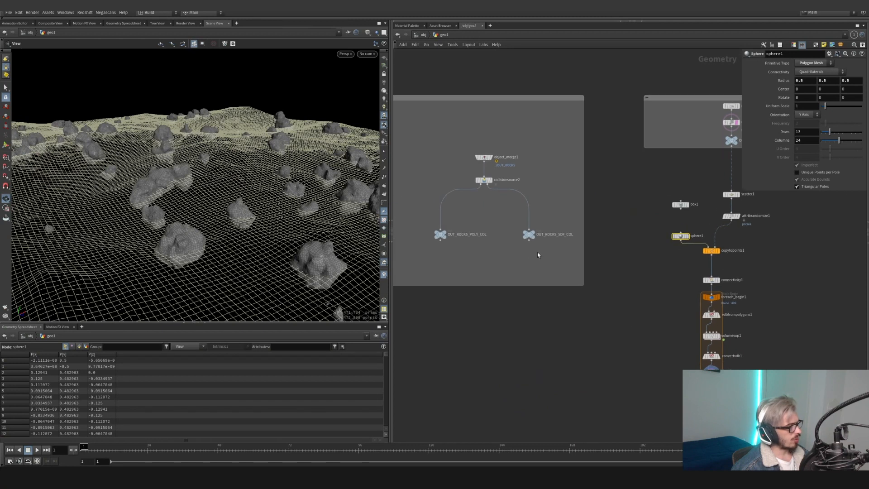
left_click(484, 157)
middle_click_drag(613, 149, 516, 66)
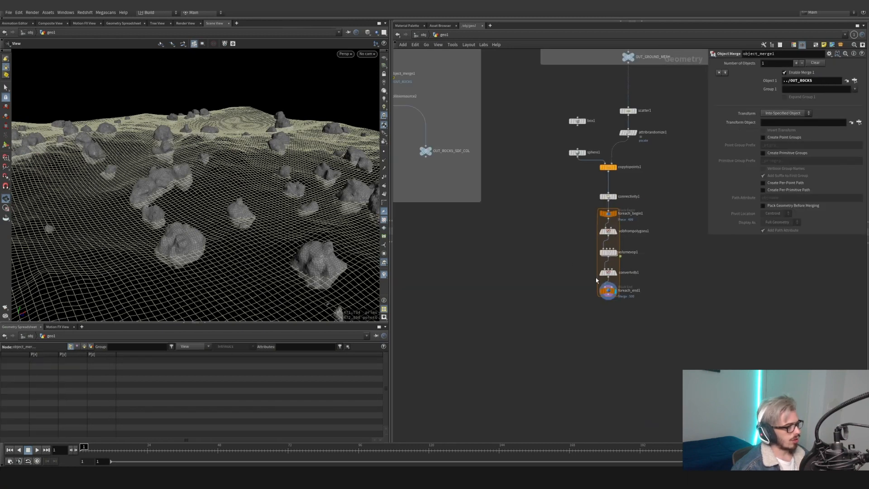
key("Tab")
type("null")
key("Return")
left_click(608, 323)
type("O")
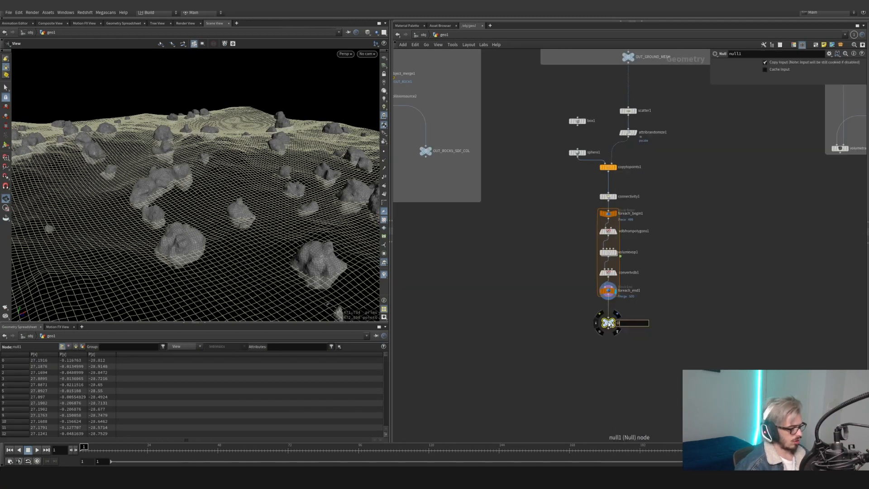
type("UT_RO")
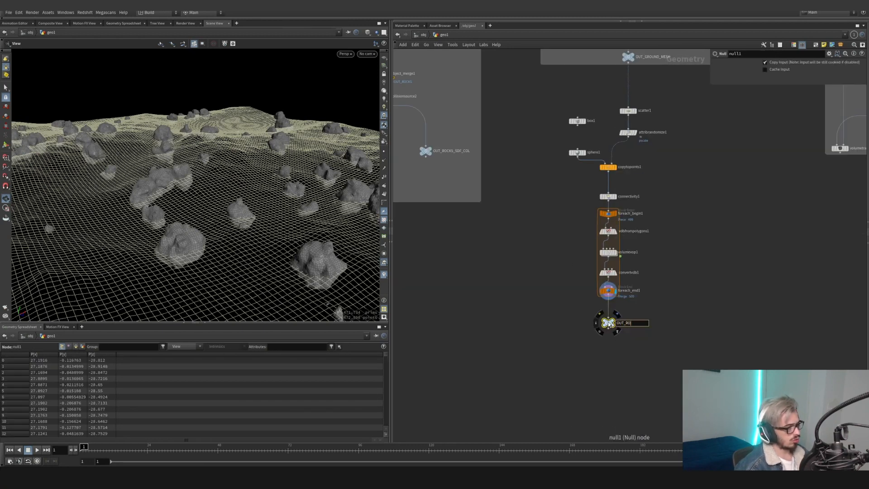
type("CKS")
key("Return")
- Display OUT_ROCKS_SDF_COL and OUT_ROCKS_POLY_COL to check both versions of the rock collisions
middle_click_drag(556, 301, 667, 366)
left_click(541, 217)
left_click_drag(570, 196, 519, 240)
left_click(452, 217)
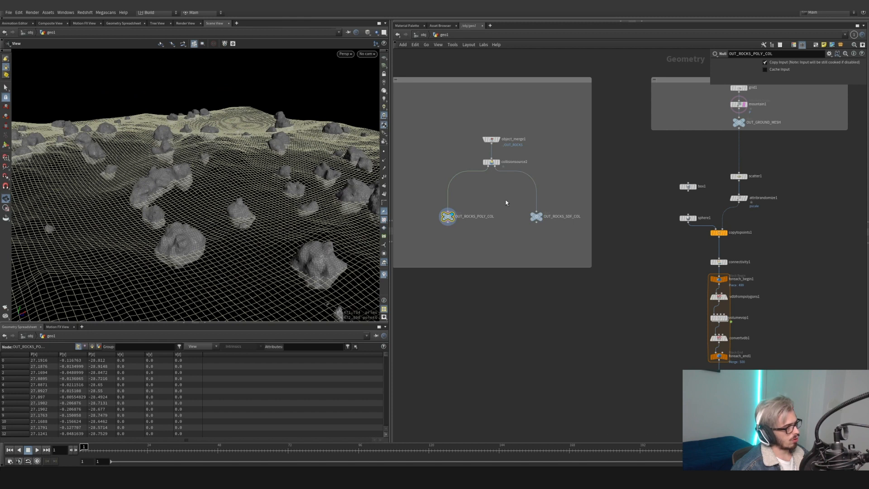
left_click(482, 161)
middle_click_drag(603, 208, 572, 177)
left_click_drag(537, 161, 494, 206)
left_click(457, 133)
left_click_drag(536, 159, 448, 127)
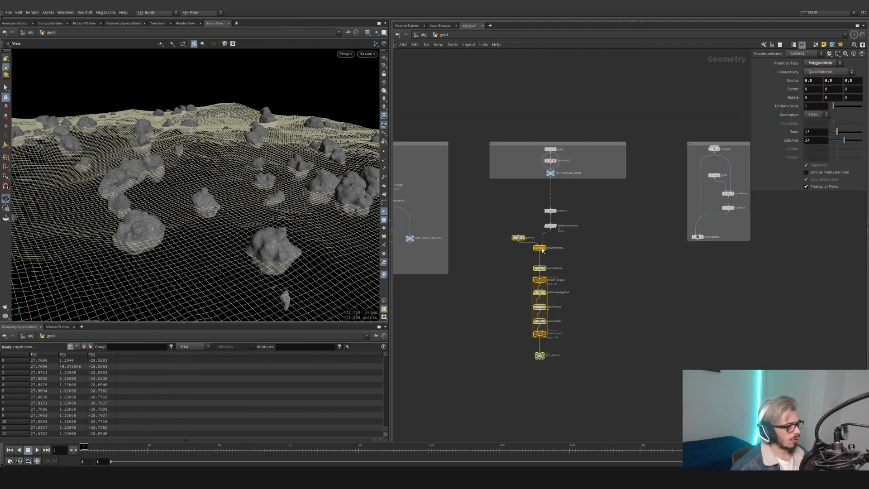
- Align the rock nodes in one compact column beneath OUT_GROUND_MESH, with sphere1 beside them
left_click_drag(542, 250, 553, 254)
left_click(537, 281)
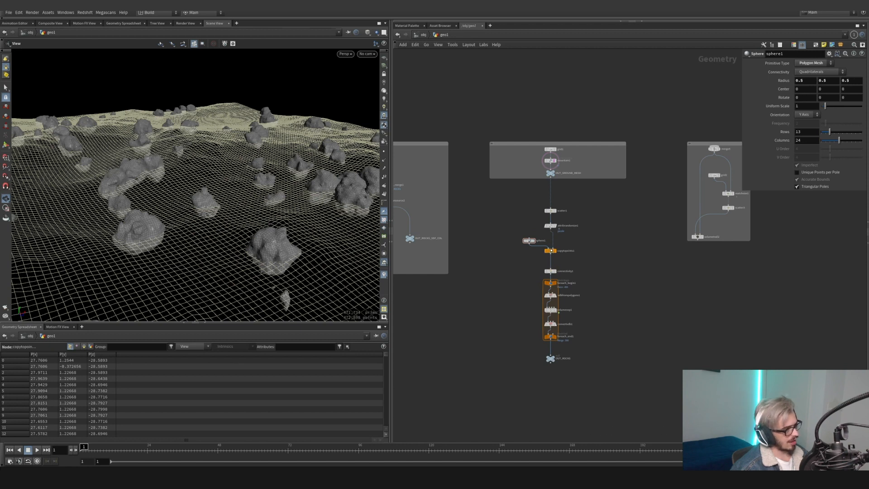
left_click_drag(548, 292, 549, 365)
left_click_drag(533, 240, 525, 225)
left_click_drag(577, 235, 550, 211)
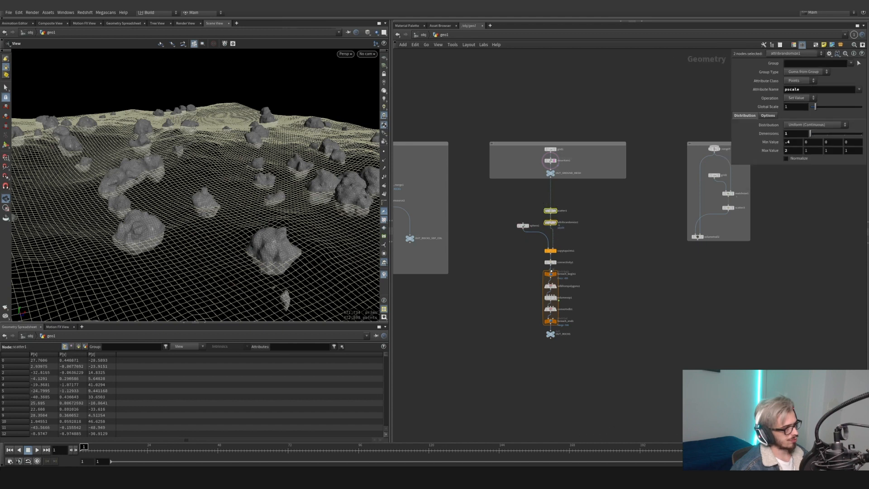
- Group the rock nodes in a network box and widen it to match the ground mesh box
left_click_drag(485, 376, 618, 189)
key("shift+o")
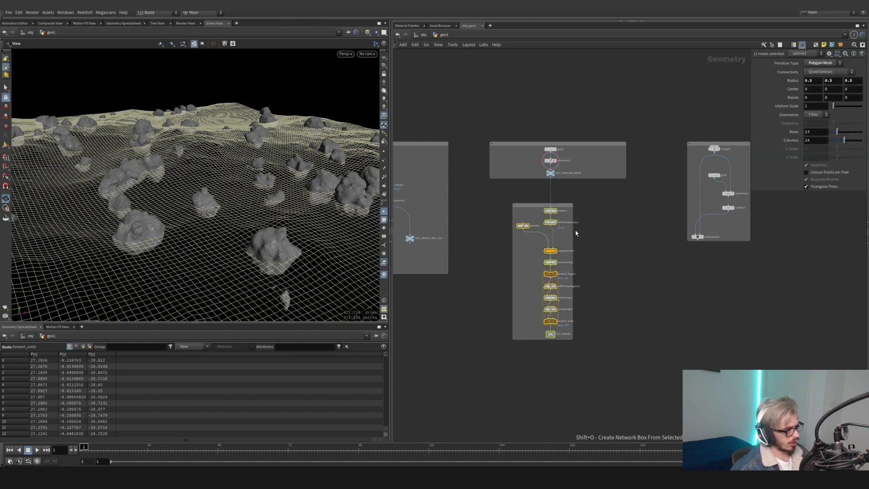
left_click_drag(573, 232, 626, 233)
left_click_drag(512, 258, 490, 260)
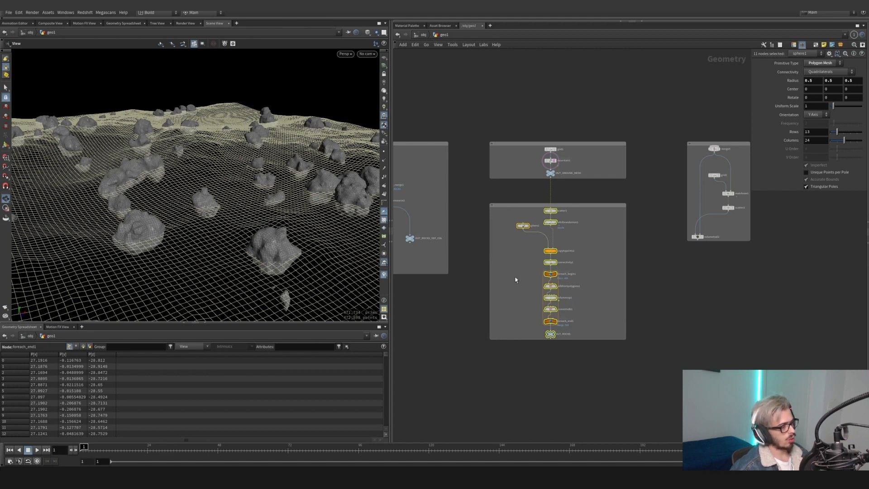
- Move the volume trail network box farther from the ground and rock boxes to make room
middle_click_drag(525, 311, 519, 272)
left_click_drag(521, 302, 534, 311)
scroll(544, 309, "down", 3)
middle_click_drag(543, 307, 479, 279)
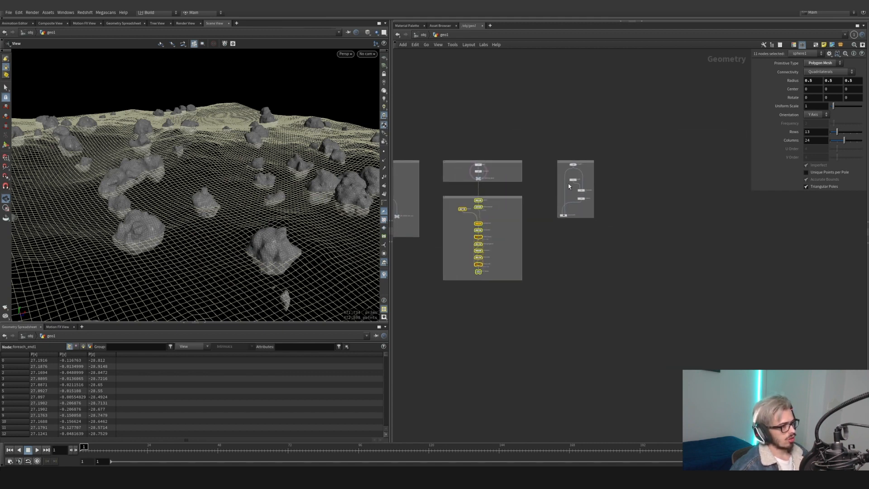
left_click_drag(581, 164, 647, 164)
- Look over the rocks across the whole terrain, and display OUT_GROUND_MESH by itself
scroll(322, 175, "down", 10)
left_click_drag(322, 175, 256, 199)
right_click_drag(255, 200, 242, 196)
middle_click_drag(242, 196, 254, 171)
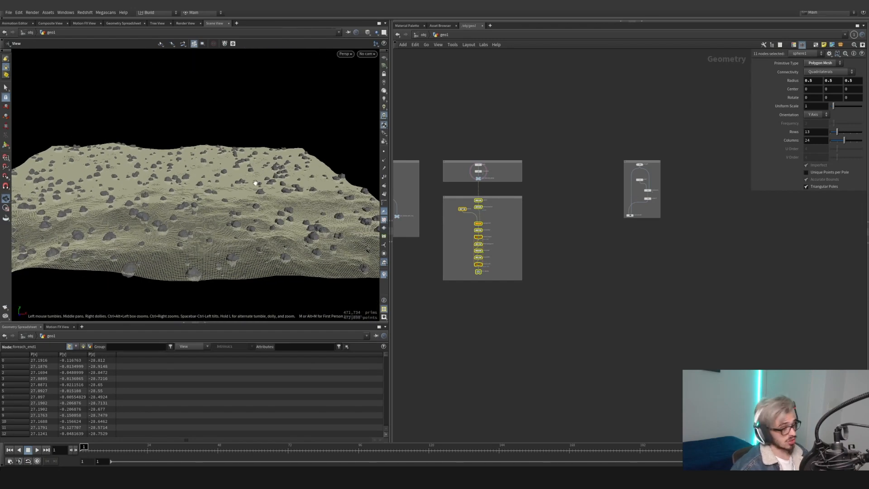
left_click_drag(255, 181, 272, 217)
scroll(557, 191, "up", 6)
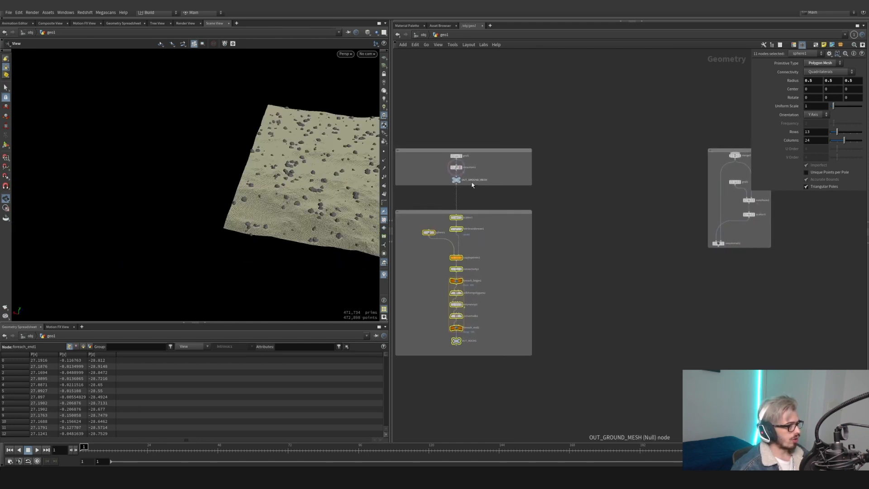
left_click(456, 180)
left_click(463, 174)
left_click_drag(326, 190, 273, 198)
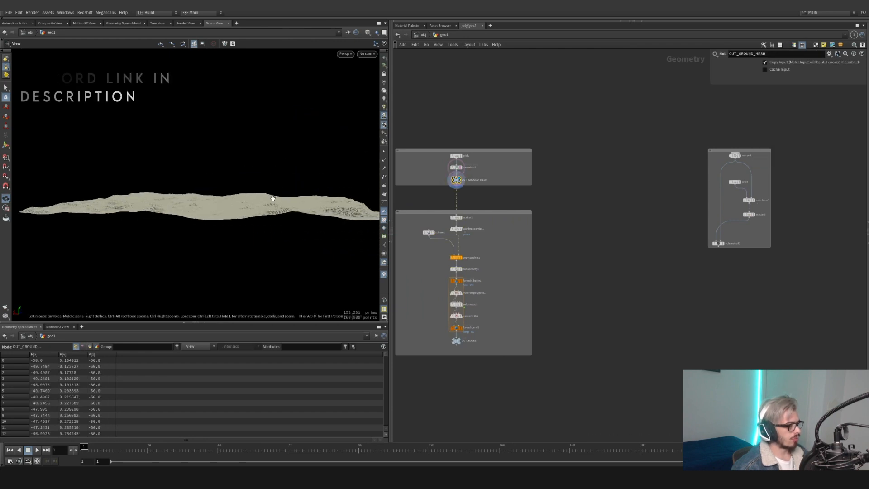
- Add an Object Merge node in the free space and set its Object 1 to ../OUT_GROUND_MESH
key("Tab")
type("obj")
key("Return")
left_click(616, 228)
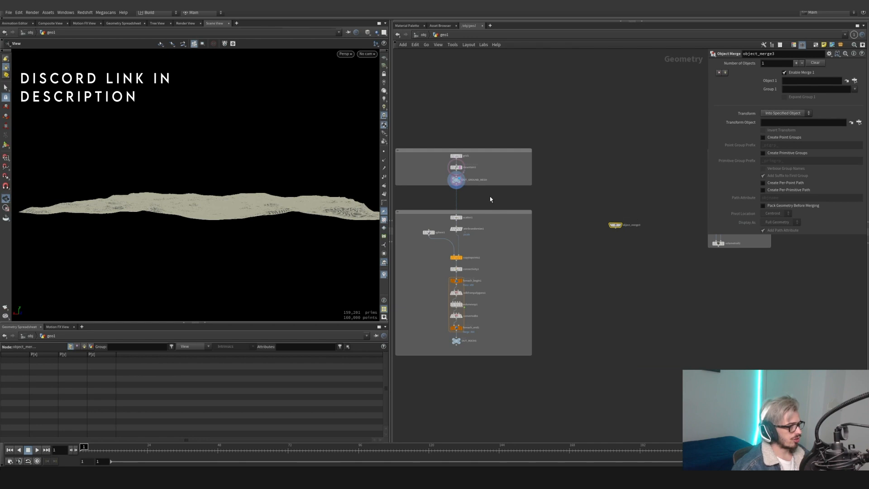
left_click_drag(457, 179, 797, 82)
scroll(659, 212, "up", 3)
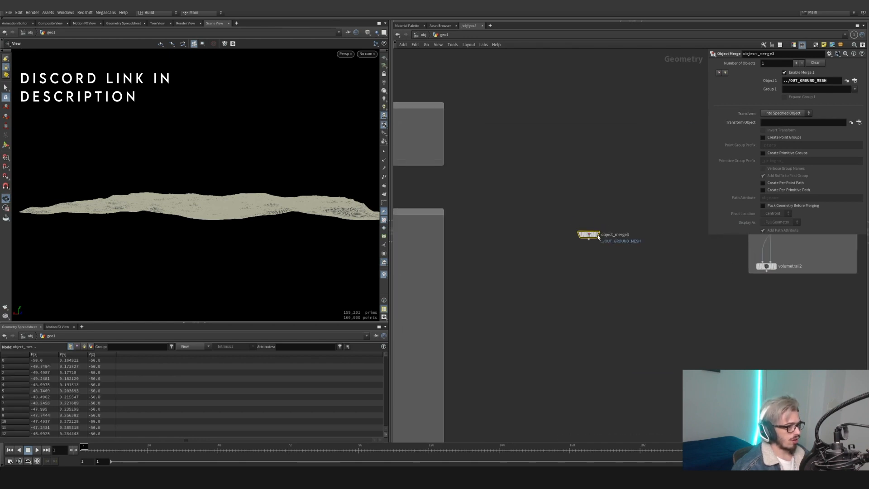
- Add a Bound node below the ground mesh object merge, display it, and set its Y Upper Padding to 20
key("Tab")
type("bound")
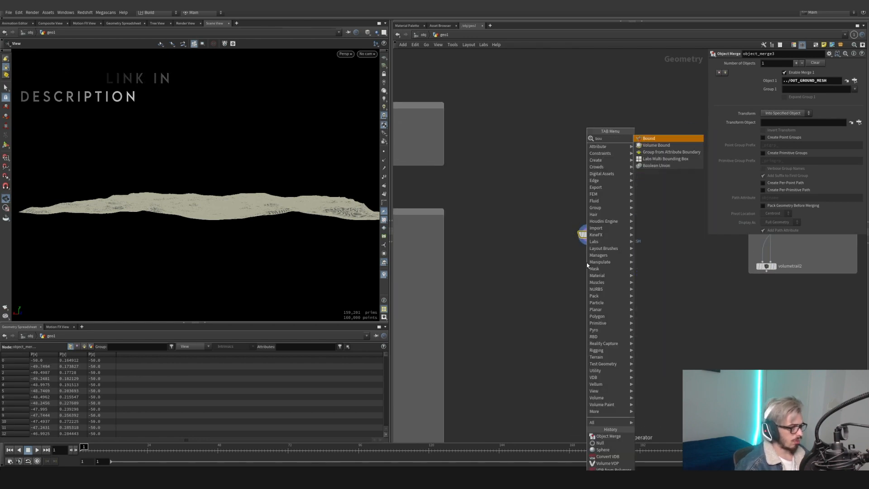
key("Return")
left_click(588, 265)
left_click(599, 268)
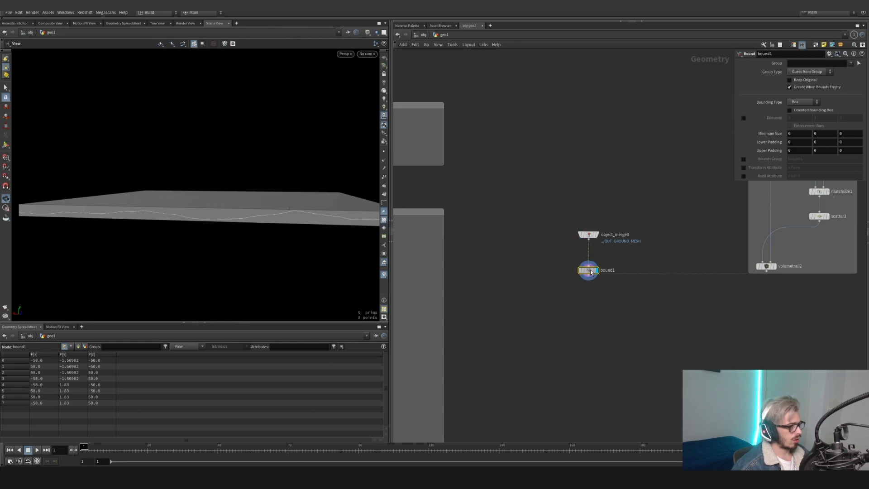
left_click(823, 151)
type("20")
key("Return")
- Add a Null below the Bound node, rename it OUT_BBOX, and display it
middle_click_drag(649, 281, 660, 227)
key("Tab")
type("null")
key("Return")
left_click(601, 249)
key("F2")
type("OUT_BBOX")
key("Return")
left_click(605, 247)
left_click_drag(283, 213, 243, 217)
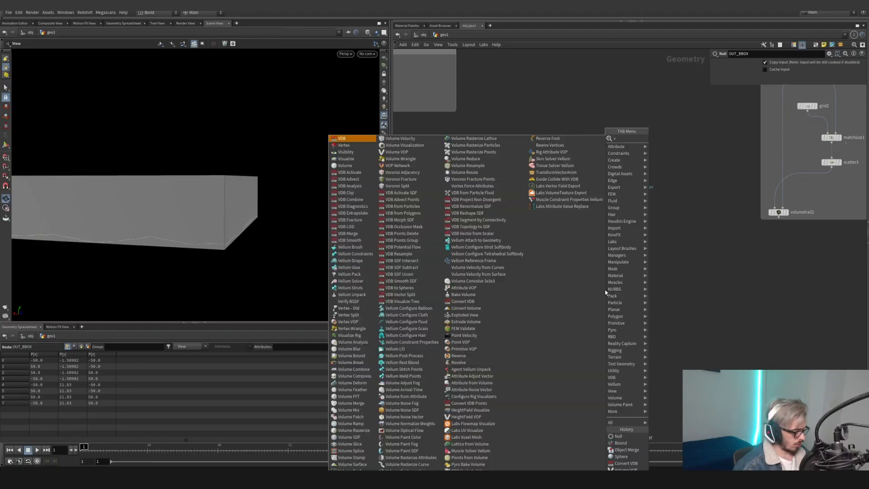
- Add a Volume node below OUT_BBOX, name its volume vel, and set its Rank to Vector
type("vol")
key("Return")
left_click(606, 291)
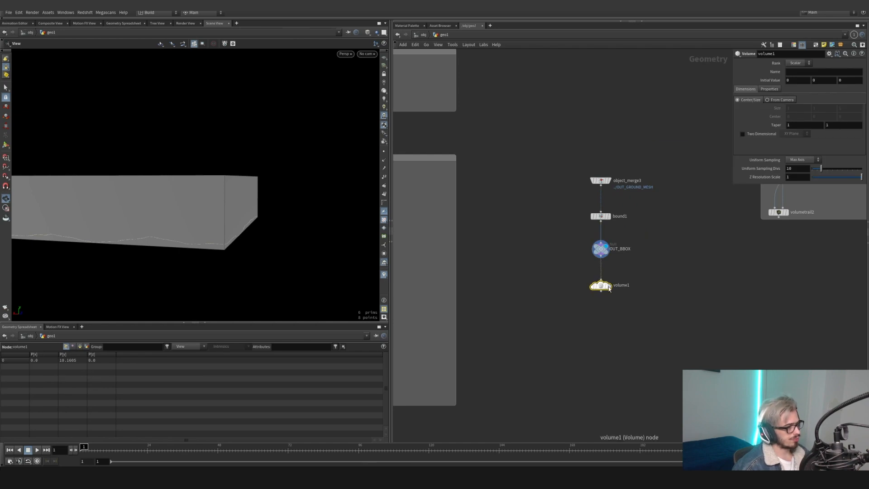
left_click(795, 72)
type("d")
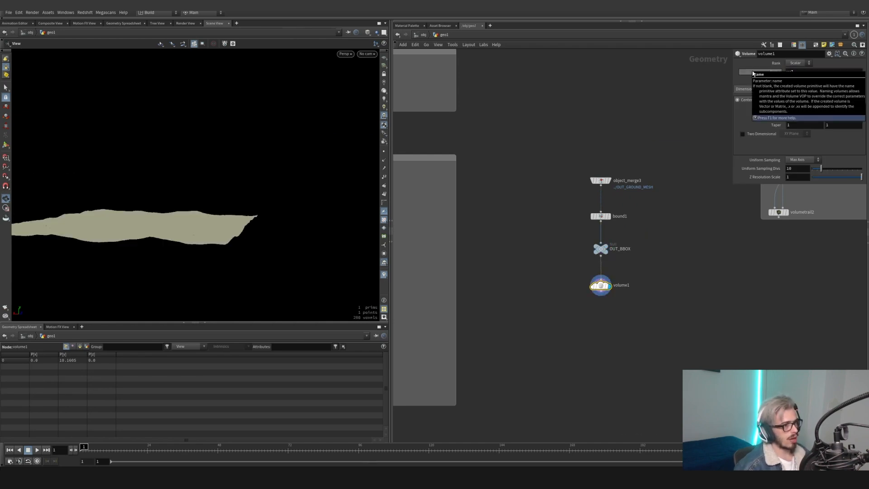
left_click(799, 63)
left_click(798, 70)
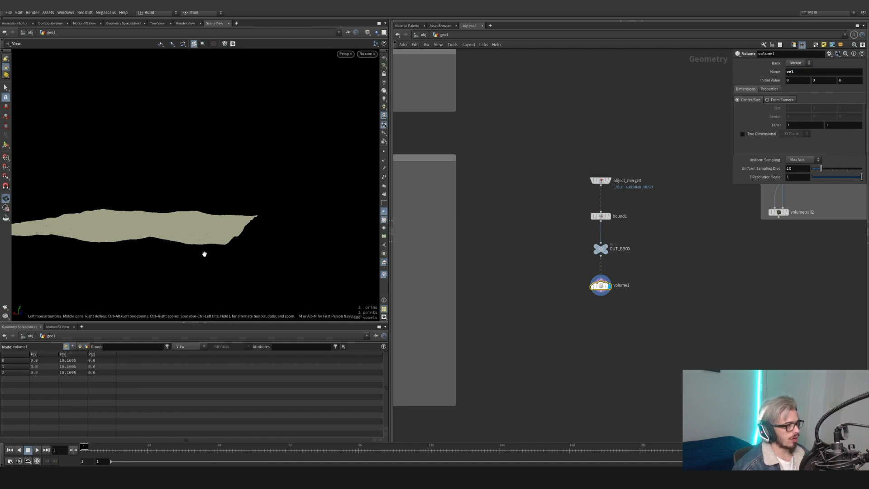
left_click_drag(206, 257, 169, 235)
- Set the viewport shading to Flat Wire Shaded and the first component of the volume's Initial Value to 1
left_click(367, 33)
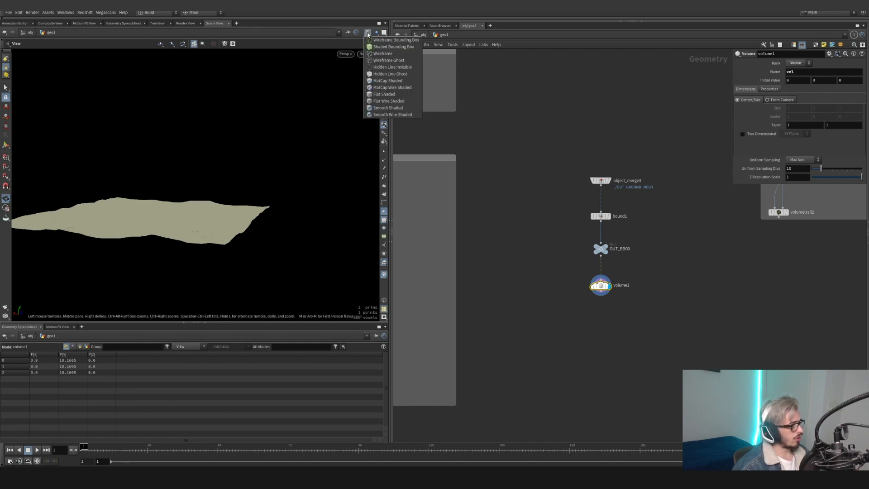
left_click(388, 101)
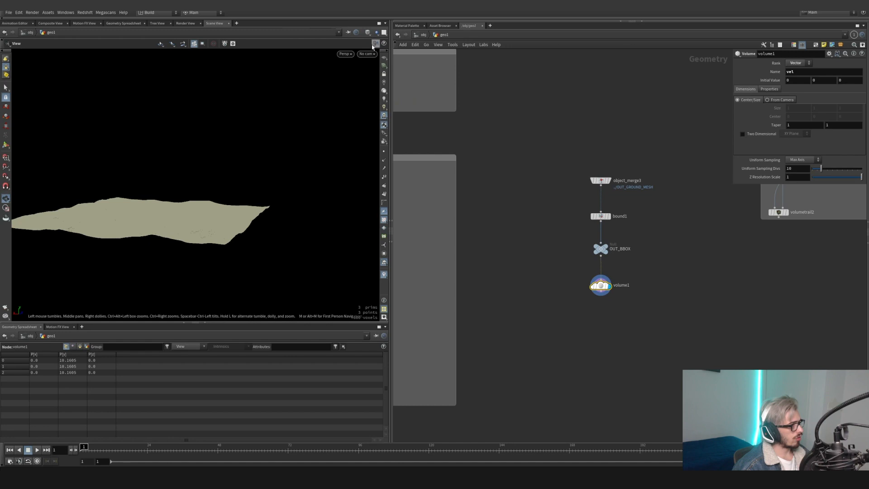
left_click(366, 34)
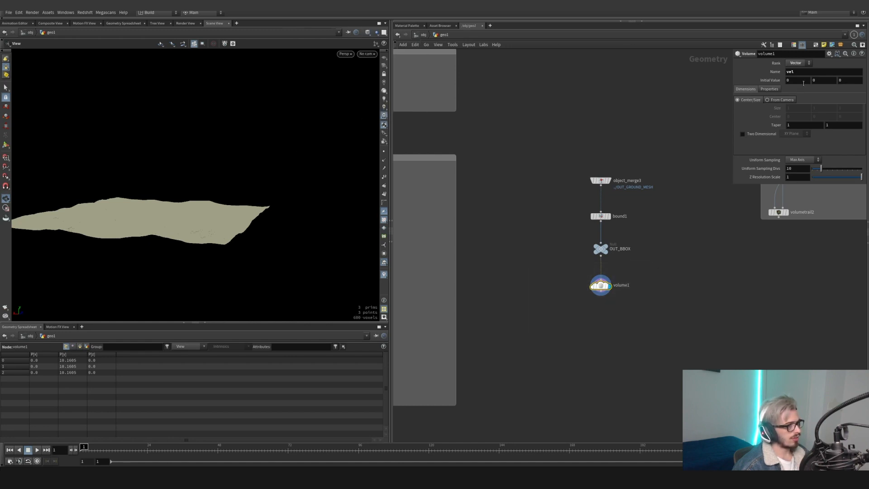
left_click_drag(263, 210, 272, 226)
- Add a Convert VDB node below volume1, line it up with the chain, and display it
left_click(600, 297)
key("Tab")
type("vdb from")
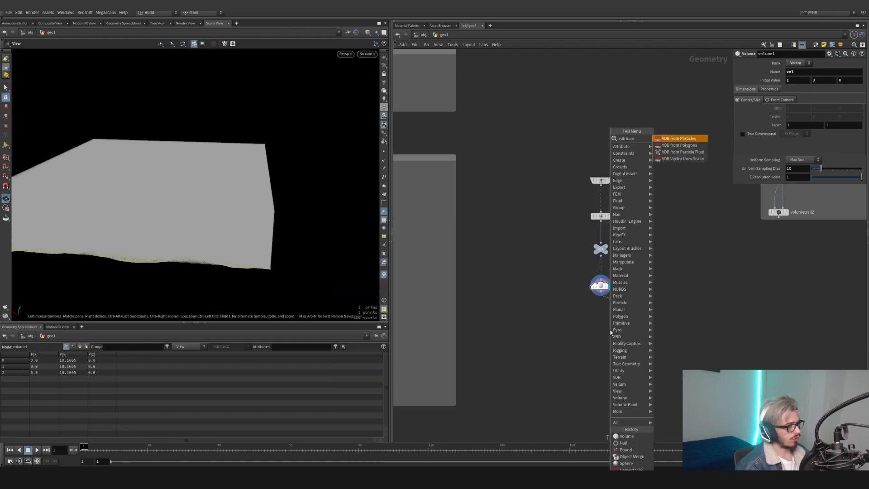
key("BackSpace")
key("BackSpace")
key("BackSpace")
key("BackSpace")
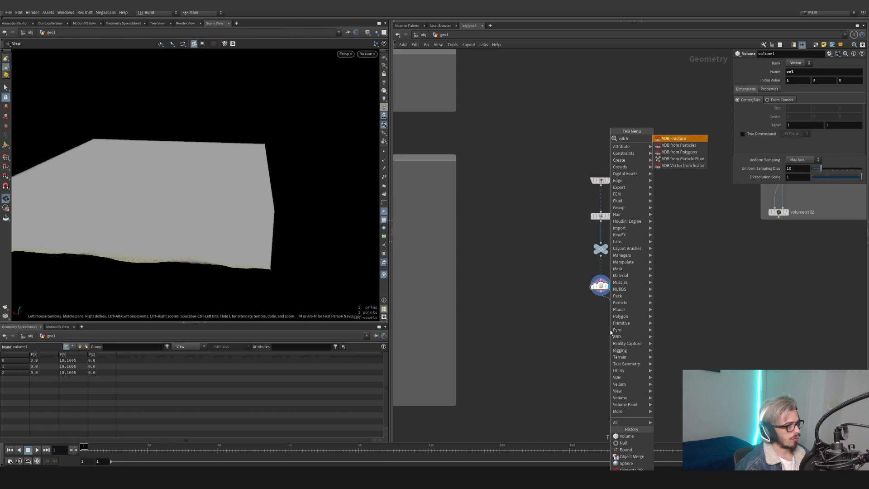
type("conv")
key("Return")
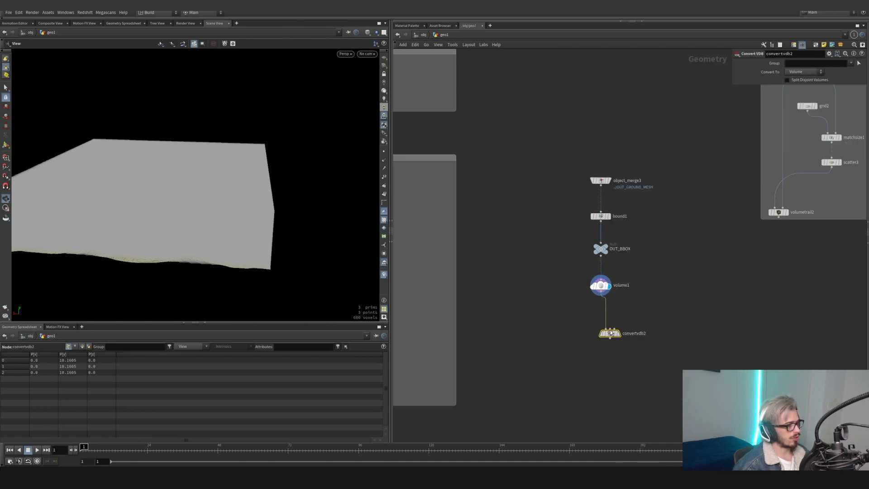
left_click(603, 325)
left_click_drag(603, 325, 606, 328)
left_click_drag(634, 349, 603, 316)
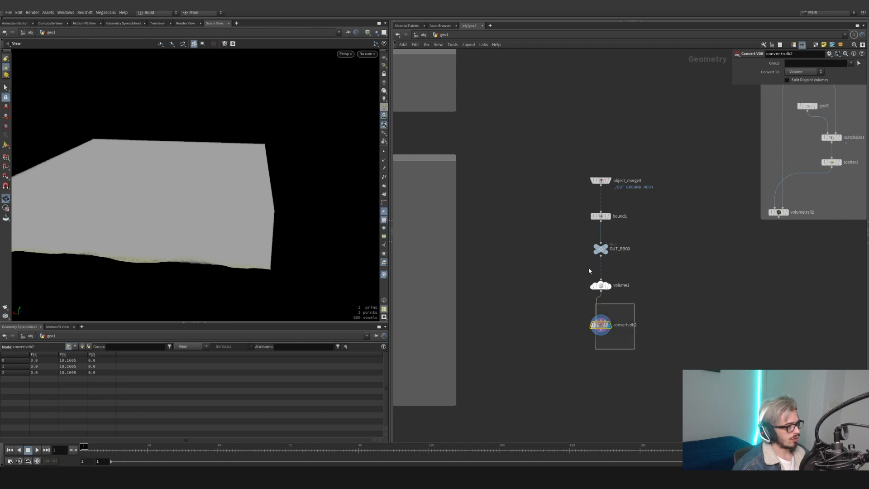
- Set Convert To to VDB on the Convert VDB node
left_click(825, 71)
left_click(801, 89)
left_click(810, 71)
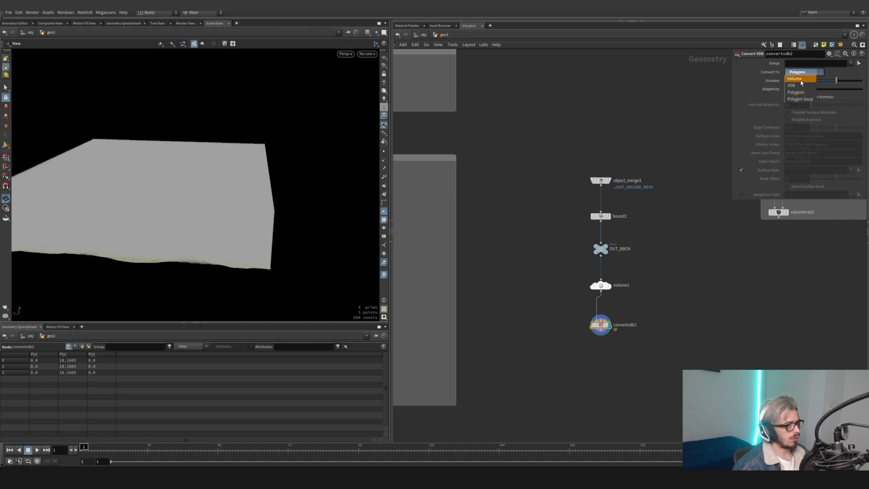
left_click(801, 72)
left_click_drag(213, 181, 273, 249)
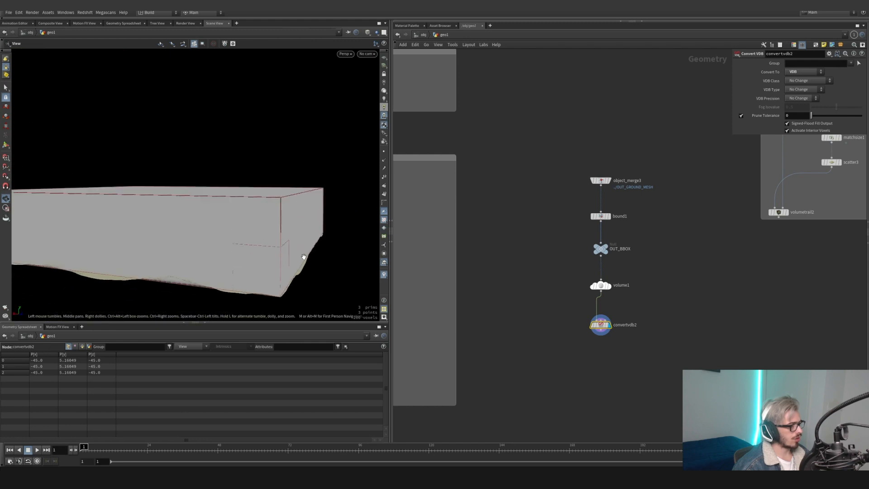
- Bring the volume trail network box nearer the new chain and connect convertvdb2 to its input
scroll(634, 272, "down", 5)
left_click_drag(624, 123, 586, 259)
scroll(585, 259, "up", 5)
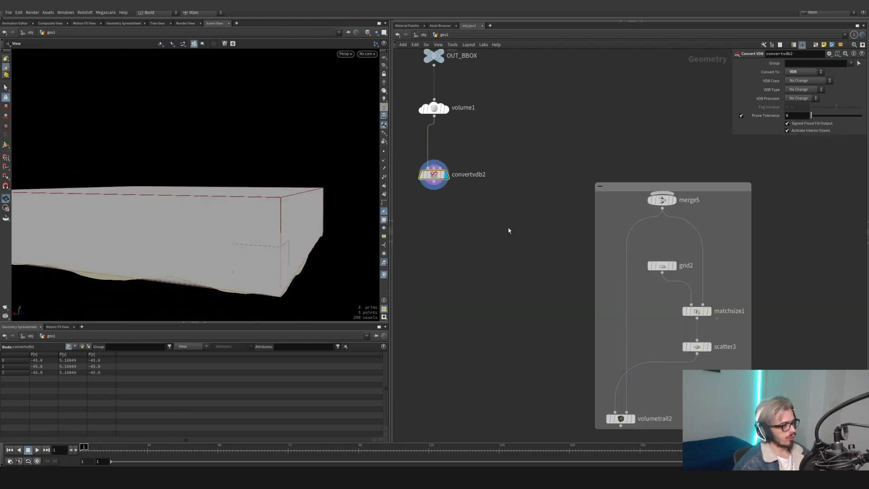
left_click_drag(669, 203, 628, 166)
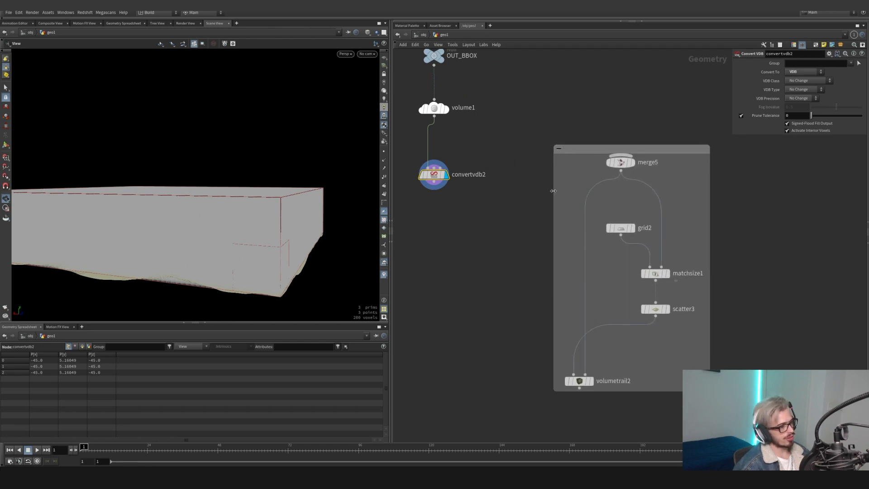
left_click(434, 188)
left_click(599, 161)
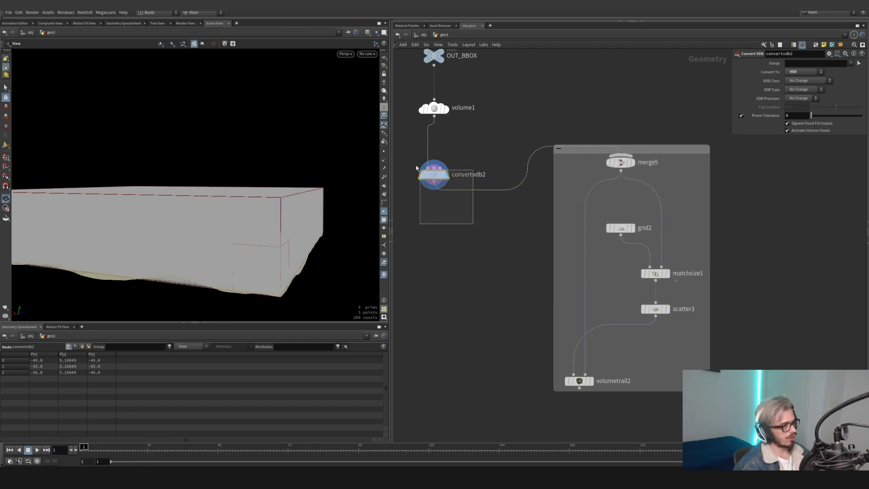
- Inspect convertvdb2's volumes and insert a VDB Vector from Scalar node between it and the volume trail box
middle_click(438, 179)
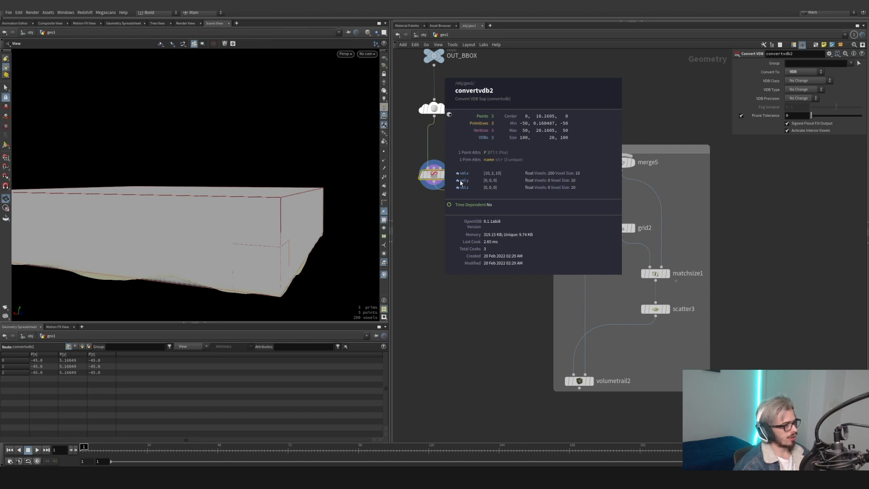
key("Tab")
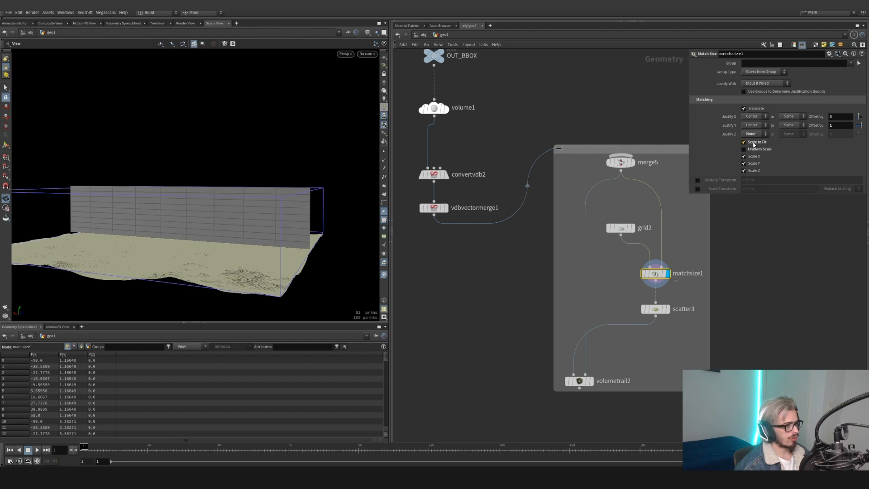
- Check the fitted grid and its scattered points, and display volumetrail2 with its velocity trails
middle_click_drag(678, 223, 651, 187)
mouse_move(232, 248)
left_mouse_down()
mouse_move(143, 248)
mouse_move(239, 248)
left_mouse_up()
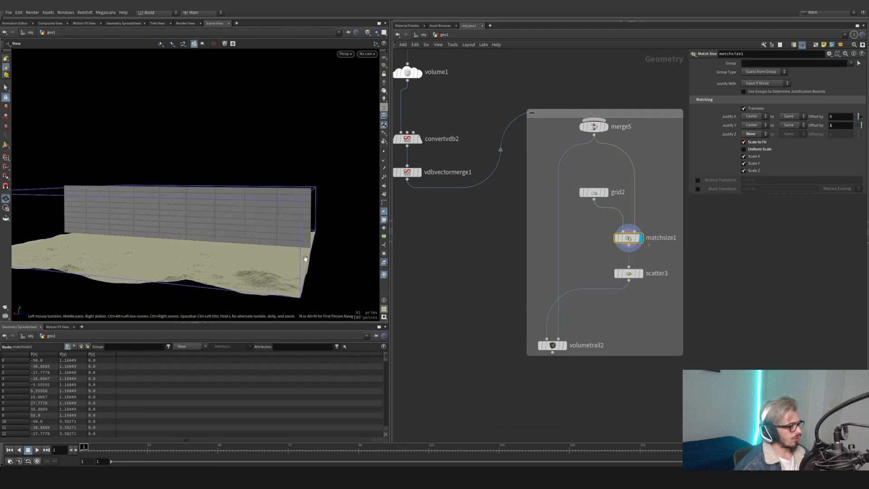
left_click(641, 274)
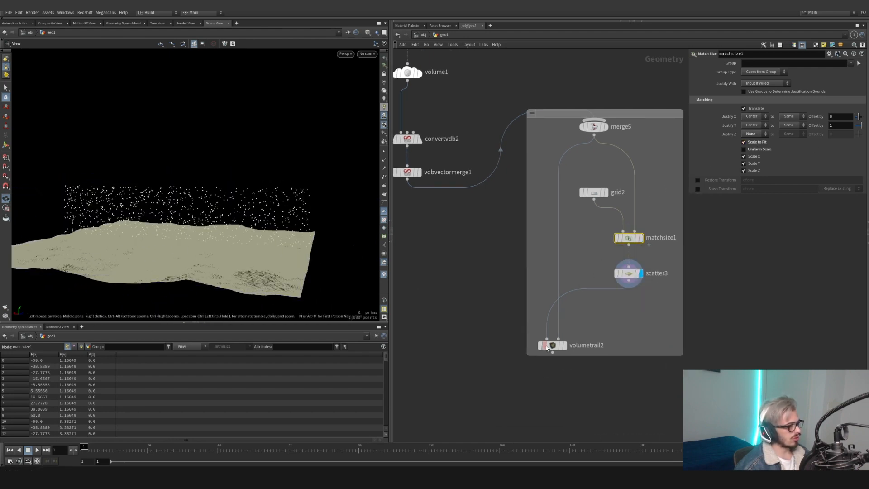
left_click(565, 347)
left_click_drag(599, 325, 522, 378)
left_click_drag(217, 219, 277, 226)
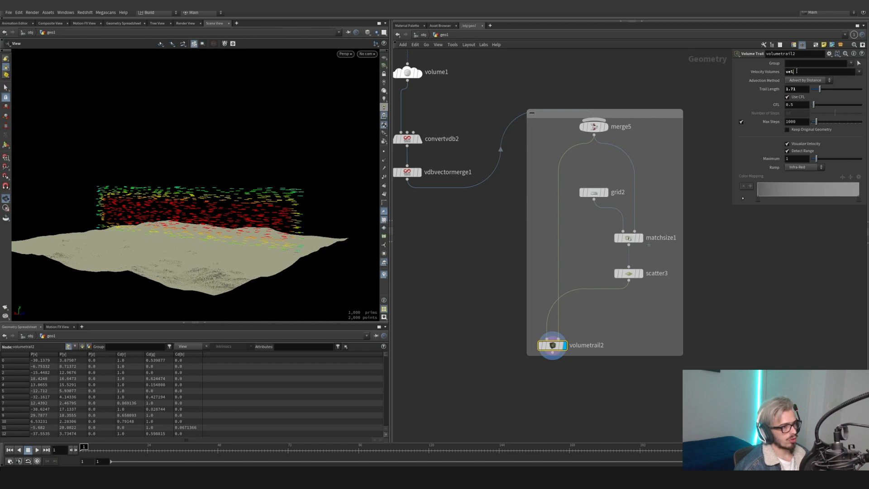
- Move the volume trail network box farther below the VDB chain to make room
middle_click_drag(461, 207, 493, 202)
left_click_drag(230, 212, 267, 233)
scroll(547, 234, "down", 3)
left_click_drag(555, 173, 589, 302)
scroll(526, 181, "up", 2)
scroll(527, 181, "up", 4)
- Insert a Volume Velocity node between volume1 and convertvdb2
key("Tab")
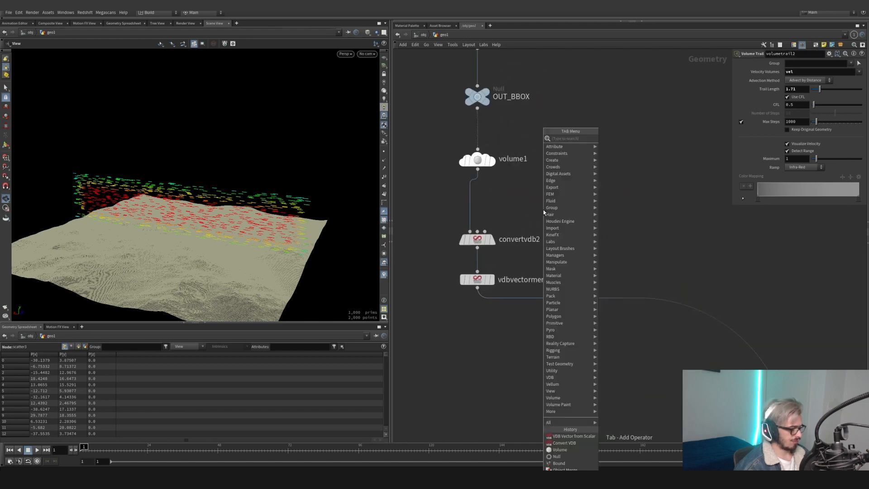
type("veloci")
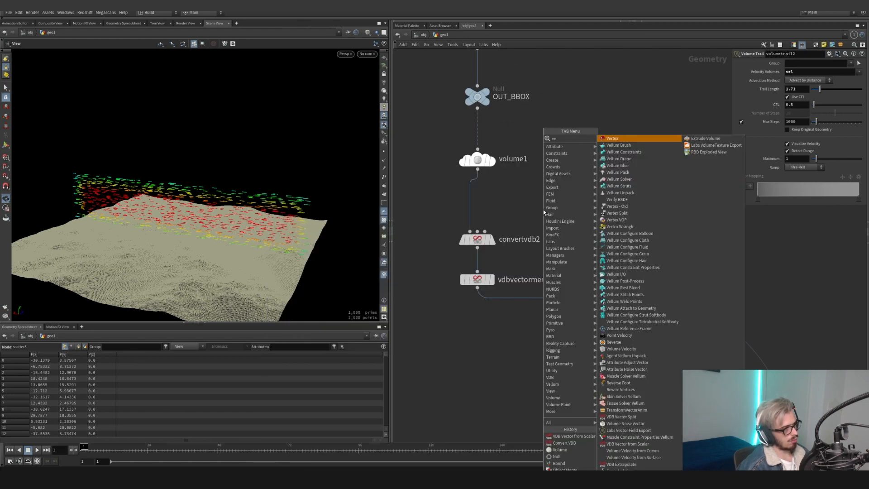
key("Down")
key("Return")
scroll(543, 210, "up", 2)
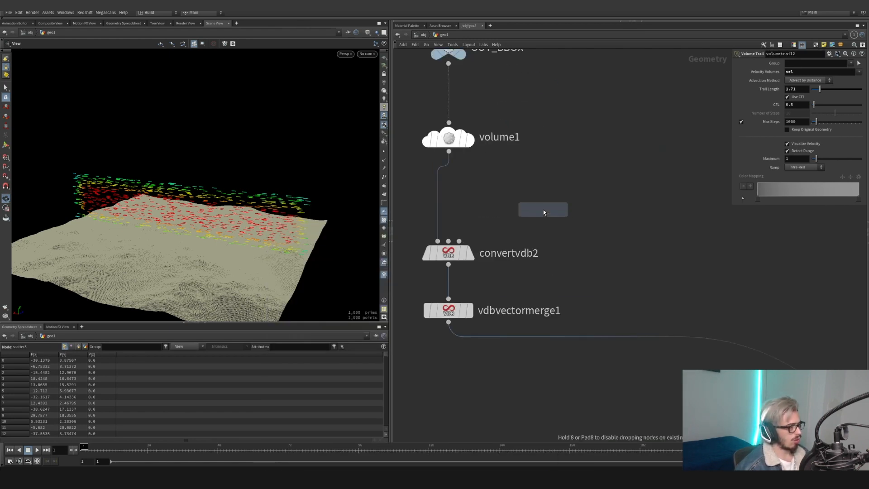
left_click(543, 210)
left_click_drag(543, 210, 448, 198)
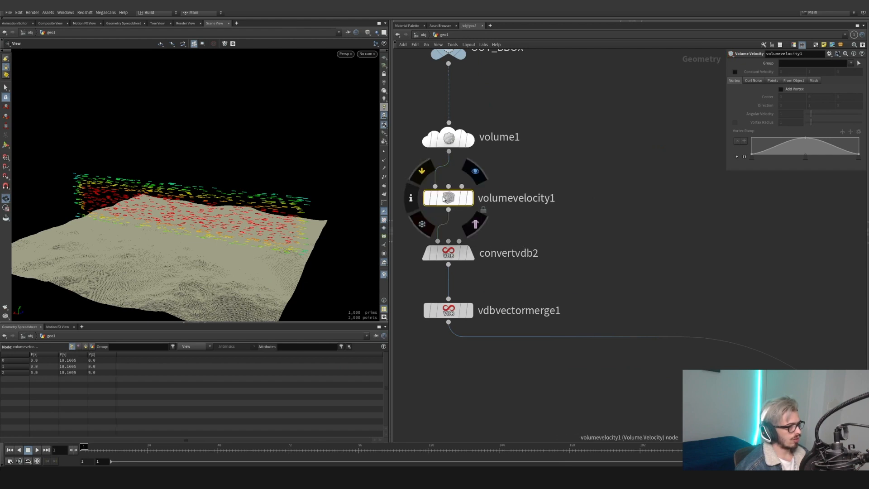
- Enable Add Curl Noise on the Volume Velocity node and set its Swirl Size to 63
left_click(754, 80)
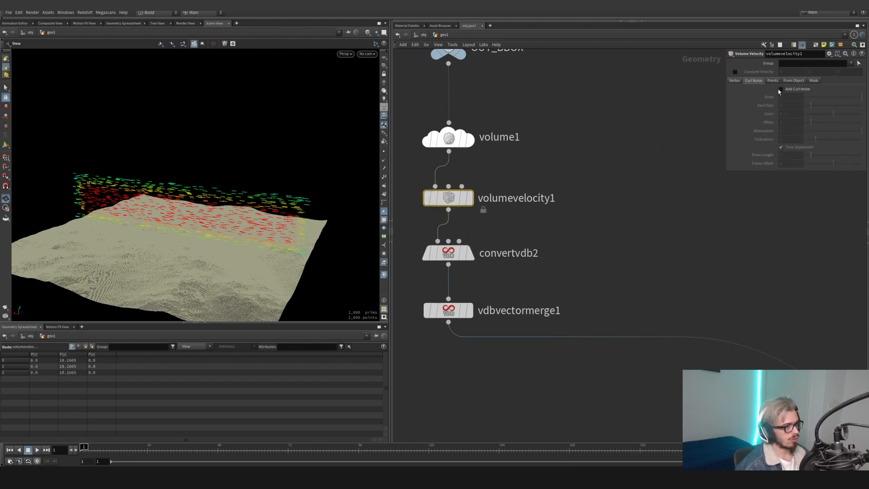
left_click(781, 90)
left_click_drag(175, 217, 196, 208)
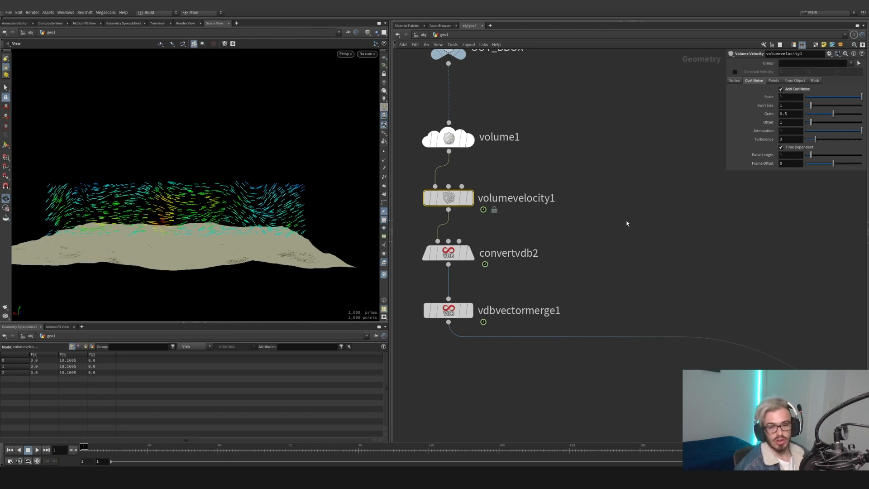
scroll(678, 271, "down", 3)
middle_click_drag(678, 270, 572, 216)
scroll(597, 204, "down", 3)
middle_click_drag(589, 222, 570, 197)
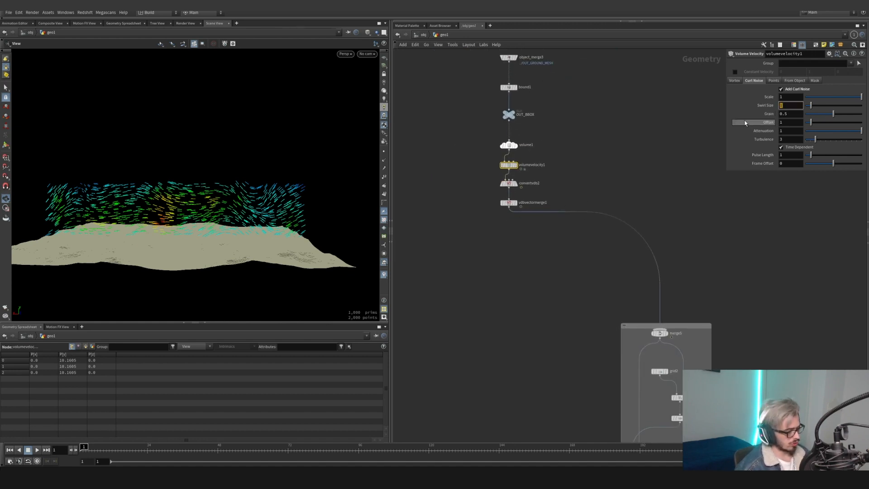
key("Return")
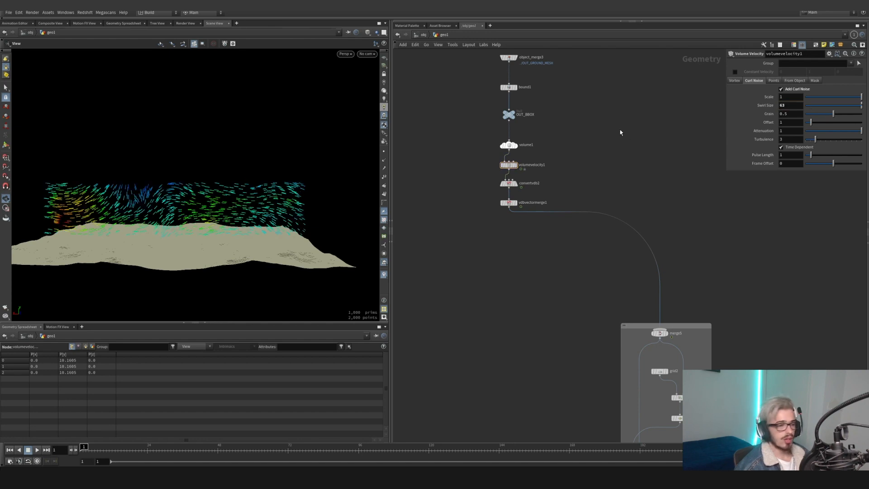
- Enable Constant Velocity on the Volume Velocity node and set it to 1, 0, 0
left_click(735, 72)
key("Tab")
type("0")
key("Return")
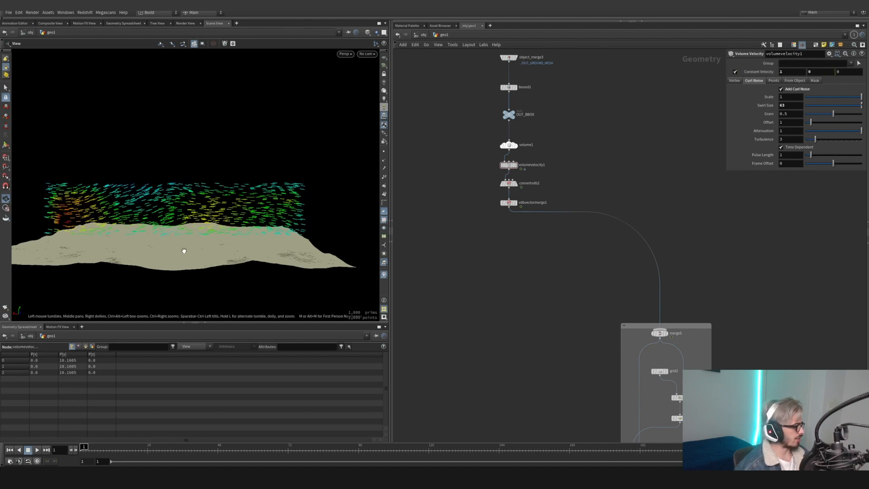
left_click_drag(179, 203, 196, 214)
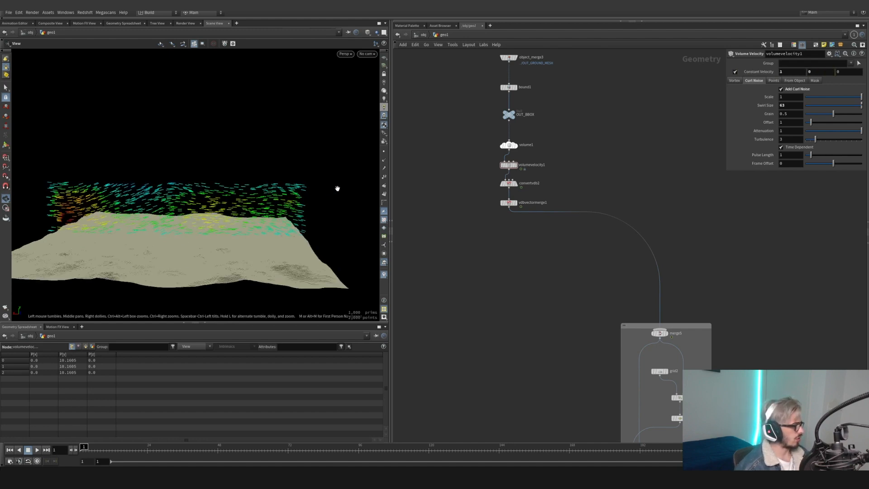
- Insert a Volume VOP node between volumevelocity1 and convertvdb2
middle_click_drag(503, 314, 550, 323)
left_click_drag(211, 211, 234, 215)
middle_click_drag(234, 214, 252, 217)
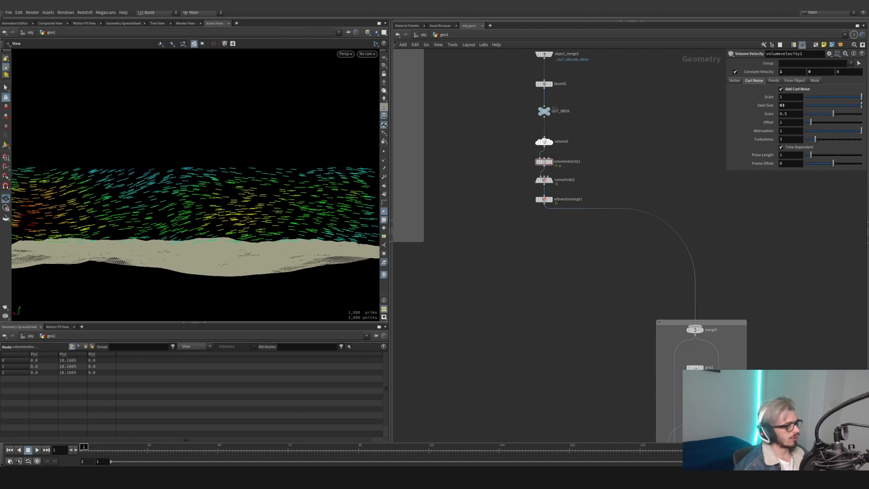
key("Tab")
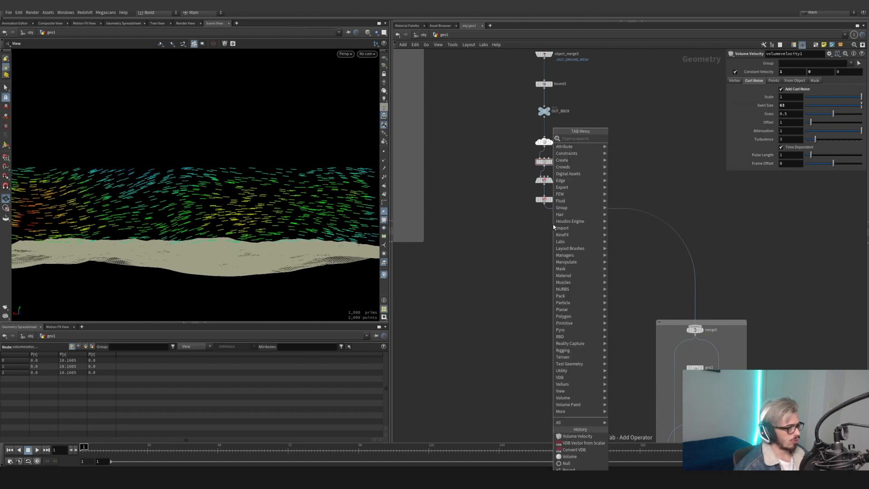
type("volume vop")
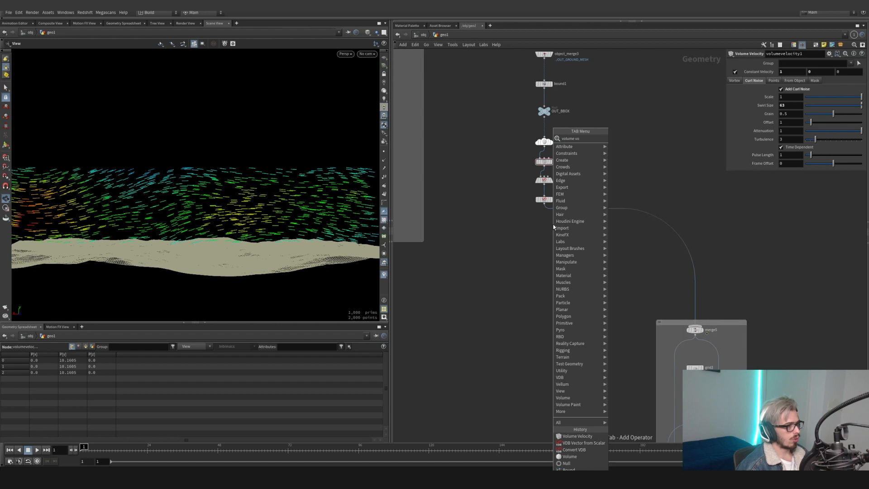
key("Return")
scroll(554, 225, "up", 1)
left_click(554, 224)
left_click_drag(555, 223, 543, 161)
- Pin the viewport to the output of the volumetrail2 node and open the new Volume VOP's inner network
left_click(551, 169)
double_click(543, 169)
key("u")
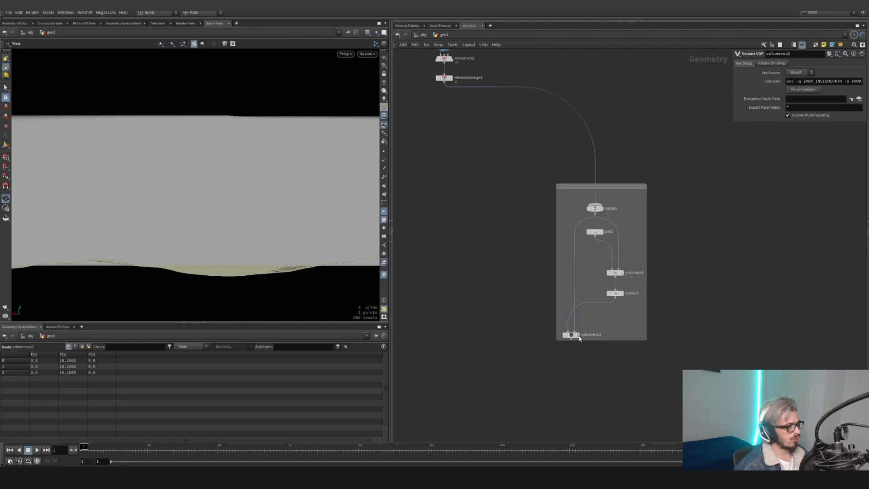
left_click(573, 335)
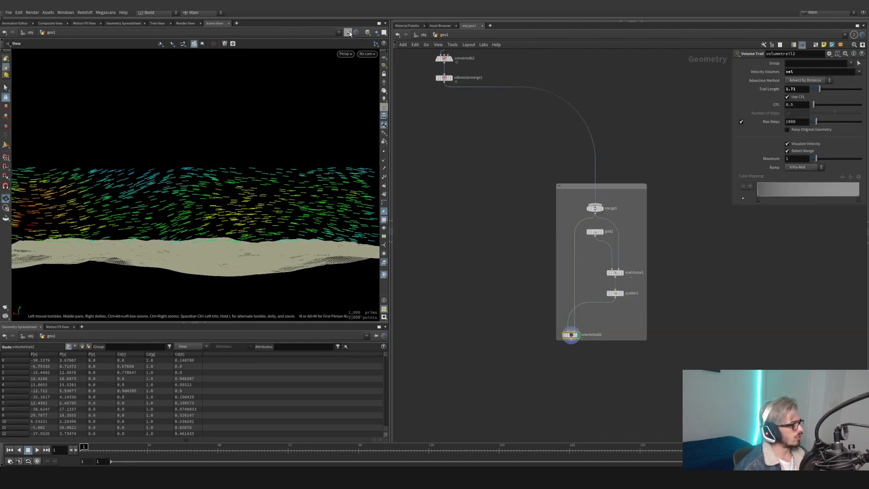
middle_click_drag(427, 99, 450, 192)
double_click(470, 135)
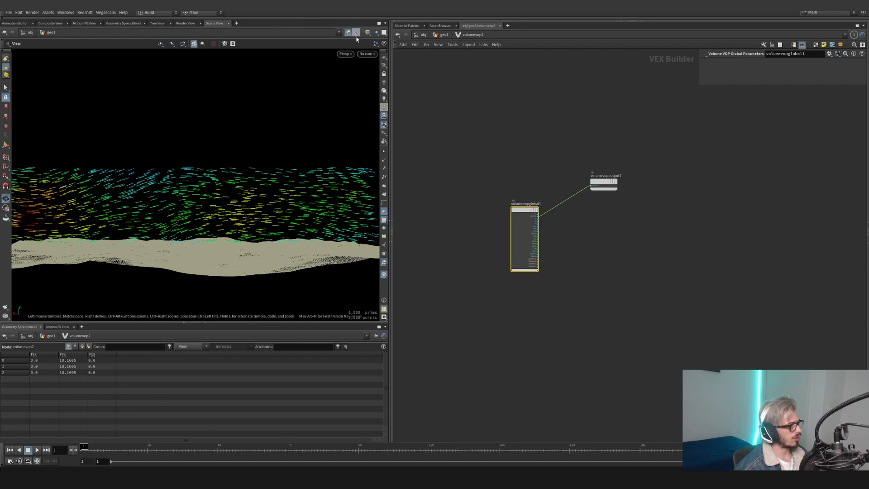
- Spread out the global and output nodes and add a Bind Export node named vel
middle_click_drag(539, 148, 466, 126)
left_click_drag(528, 160, 616, 189)
key("Tab")
type("bind e")
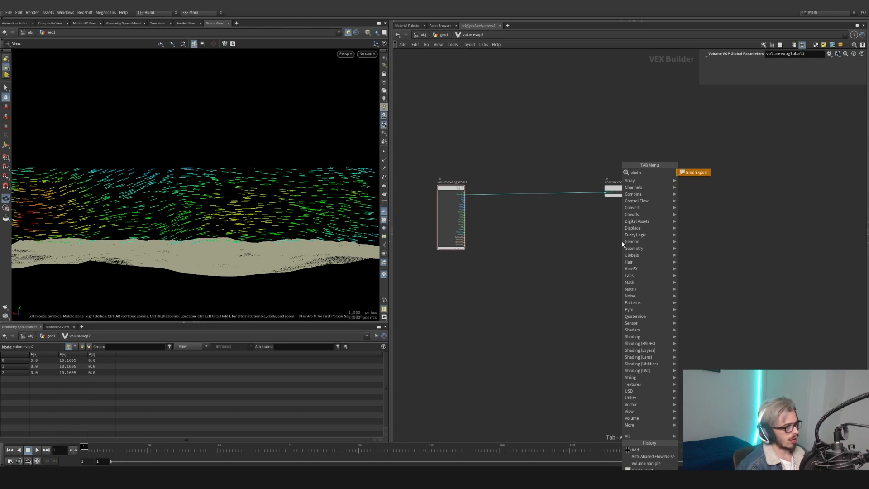
key("Return")
left_click(621, 244)
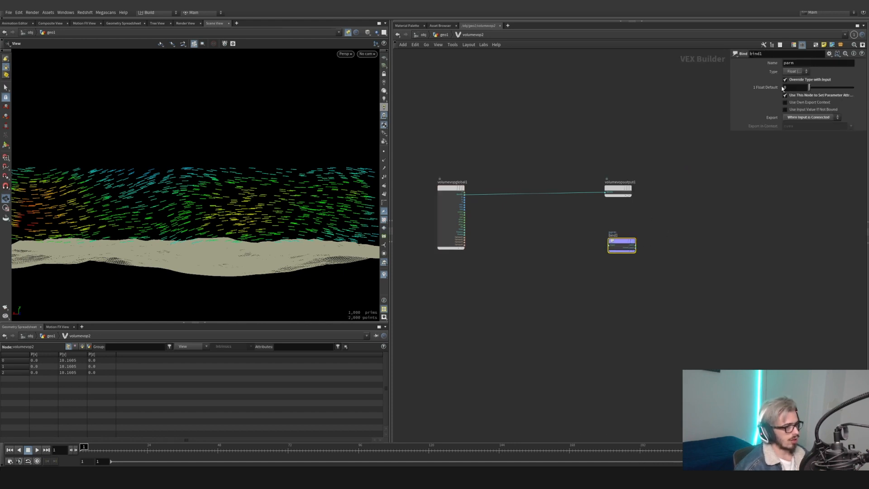
type("vel")
key("Return")
- Wire the global P output into the vel Bind Export and set its type to 3 Floats (vector)
scroll(591, 223, "up", 2)
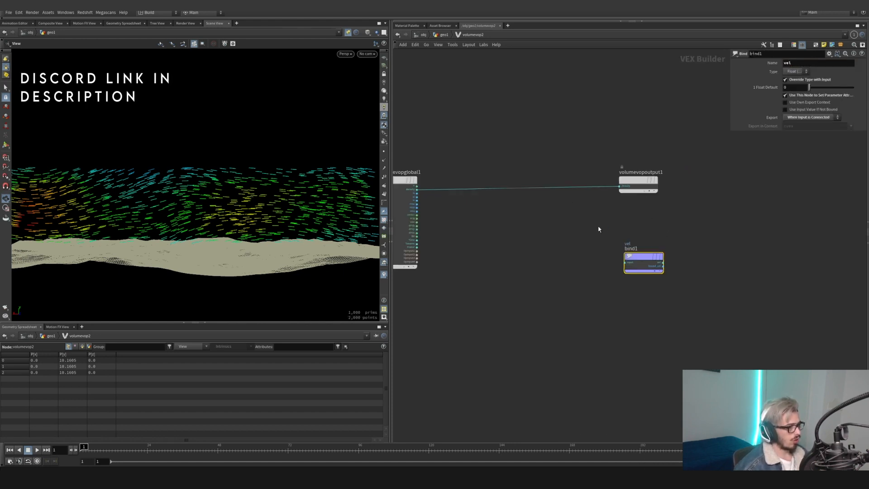
left_click(627, 265)
key("h")
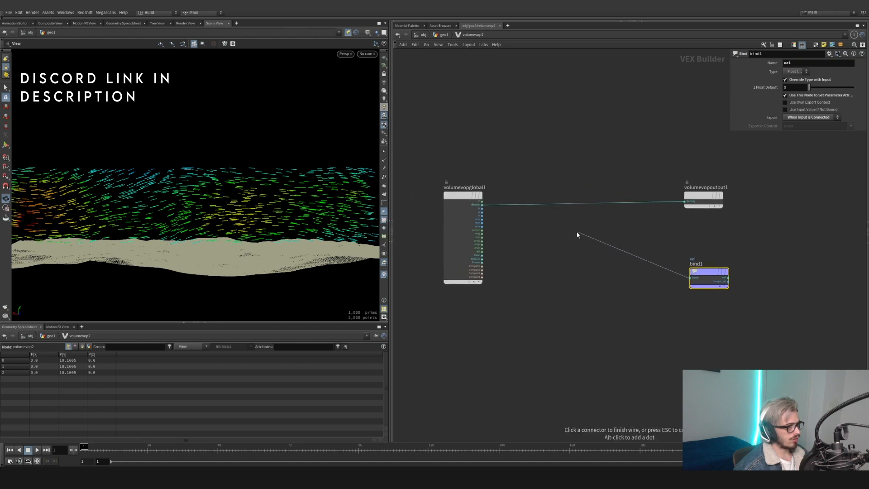
left_click(496, 204)
left_click(796, 72)
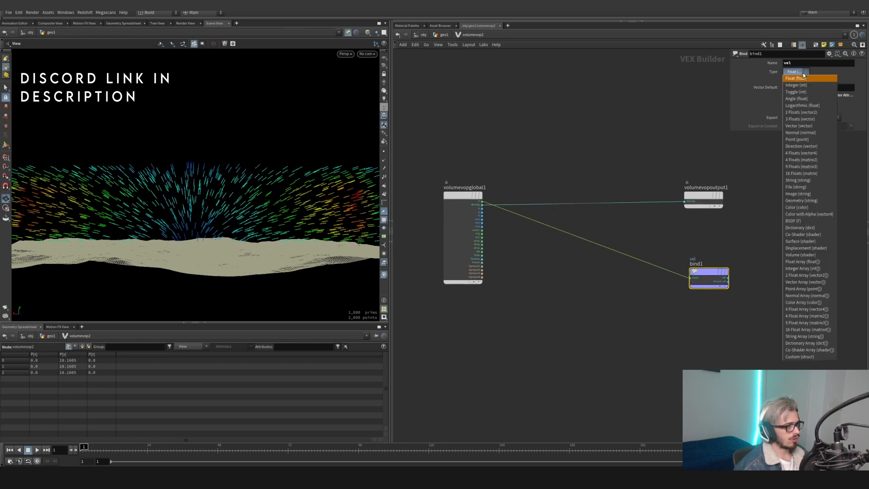
left_click(819, 120)
left_click_drag(255, 206, 225, 218)
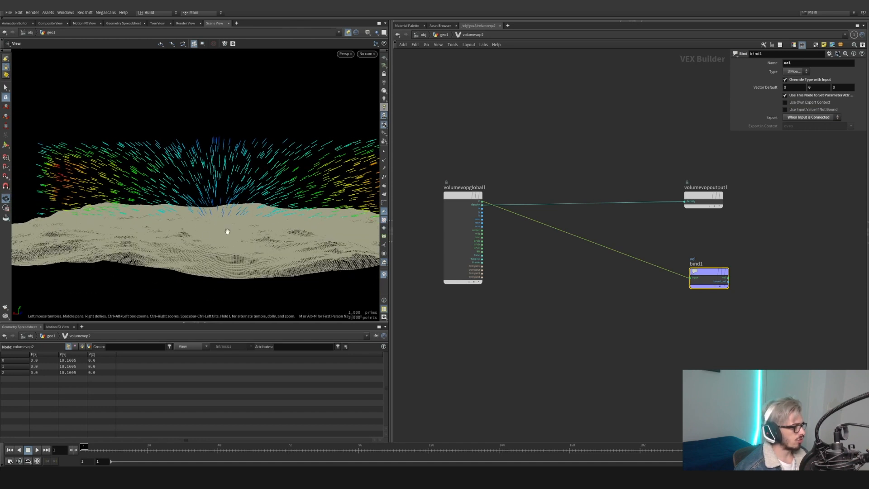
middle_click_drag(162, 184, 140, 181)
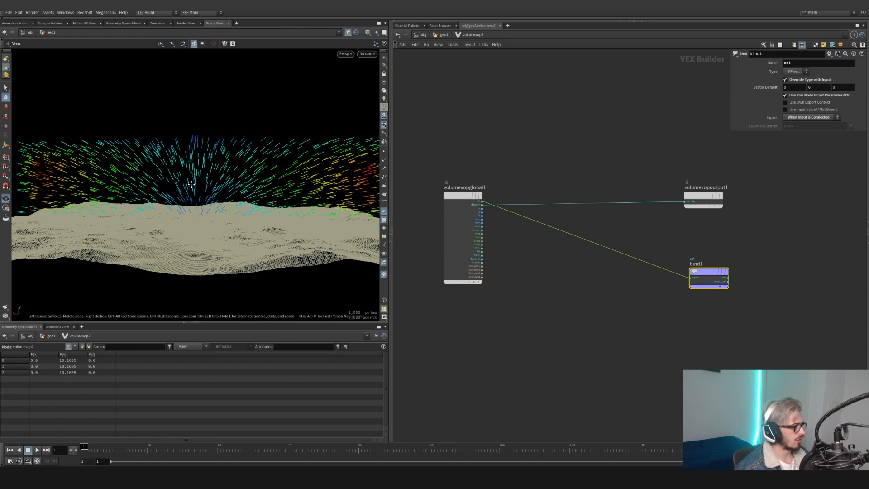
- Add a Bind node named vel, wire it into the vel Bind Export and place it beside the global parameters node
middle_click_drag(660, 269, 650, 263)
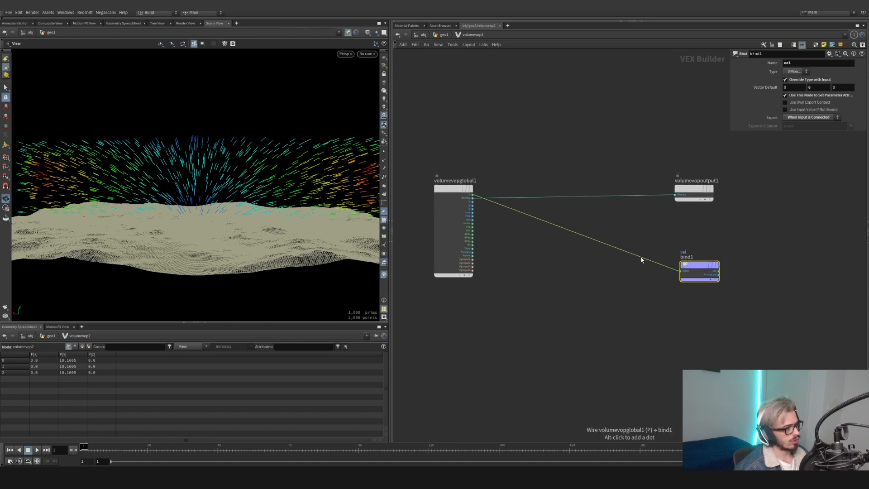
key("Tab")
type("bin")
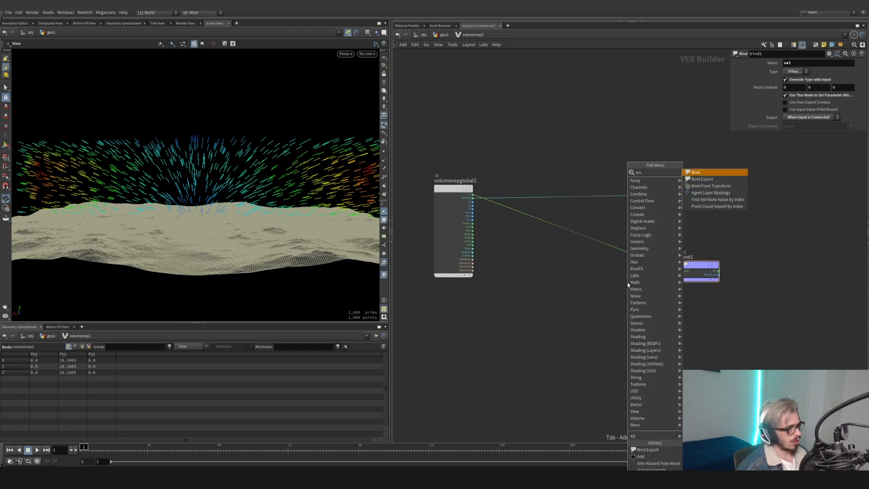
key("Return")
left_click(630, 292)
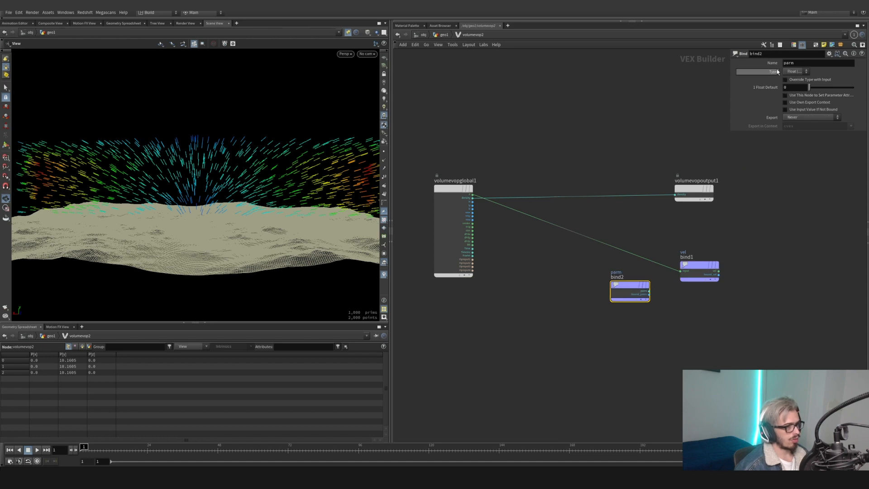
type("vel")
key("Return")
left_click_drag(645, 292, 681, 271)
left_click_drag(540, 286, 517, 260)
- Insert a Multiply node between the incoming vel Bind and the vel Bind Export
left_click_drag(697, 268, 737, 264)
key("Tab")
type("mul")
key("Return")
left_click(696, 235)
left_click_drag(679, 247, 664, 276)
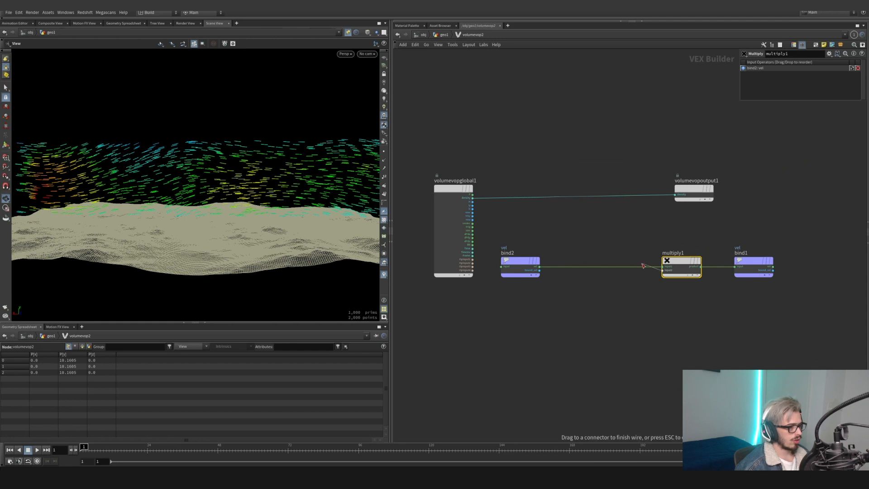
- Add a Relative to Bounding Box node above the vel Bind and feed it the global P and first OpInput outputs
key("Tab")
type("rel")
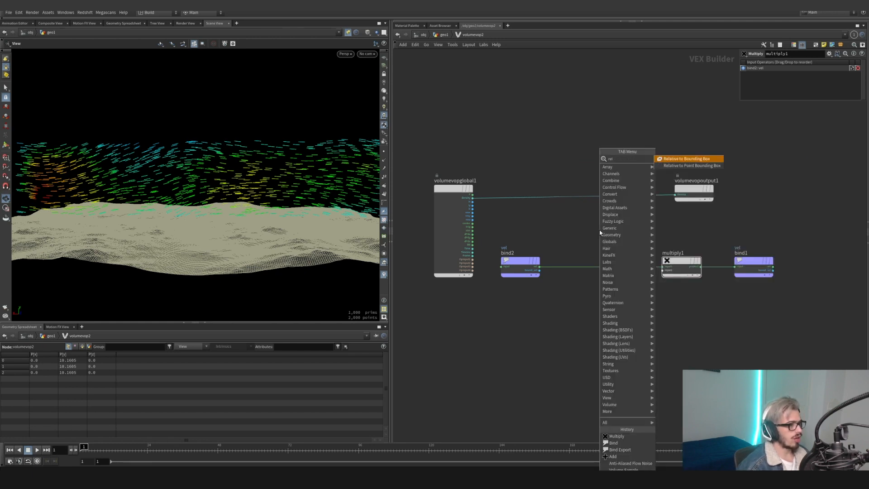
key("Return")
left_click(600, 233)
left_click_drag(580, 237, 473, 260)
left_click_drag(579, 245, 472, 195)
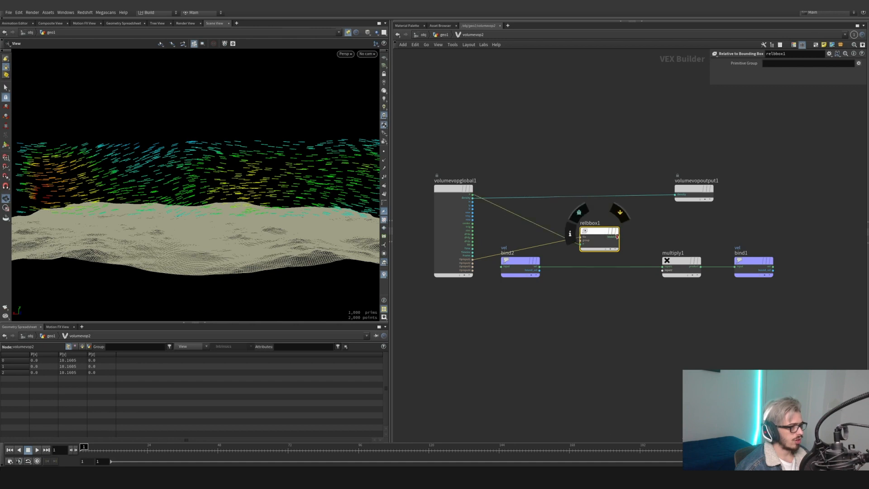
left_click_drag(600, 232, 568, 223)
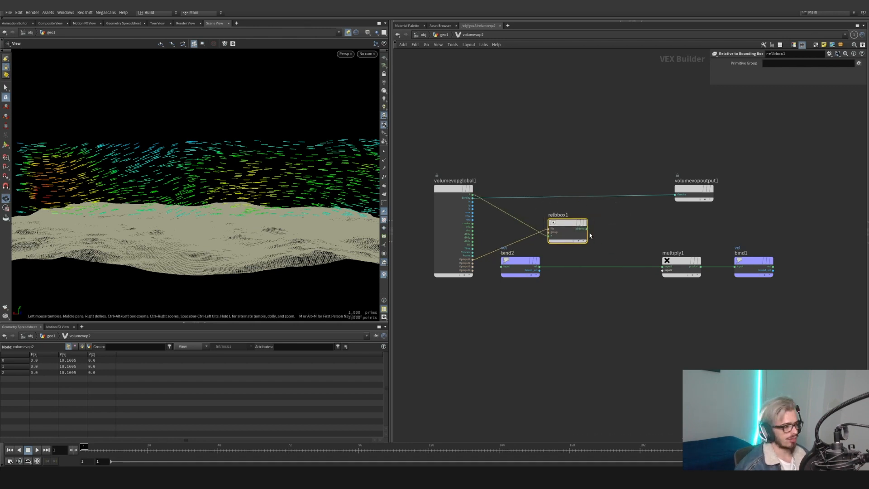
left_click_drag(573, 226, 538, 222)
- Wire the Relative to Bounding Box output into the Multiply node's second input and inspect the velocity trails
mouse_move(527, 229)
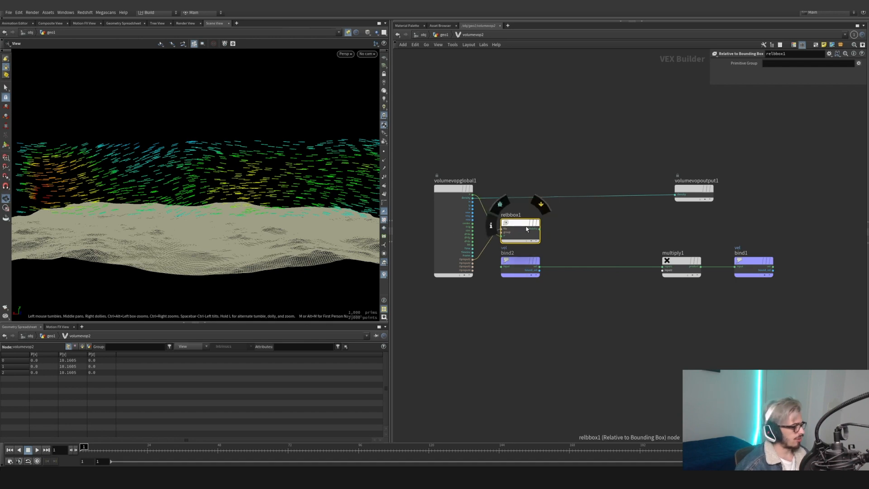
left_click_drag(540, 231, 614, 225)
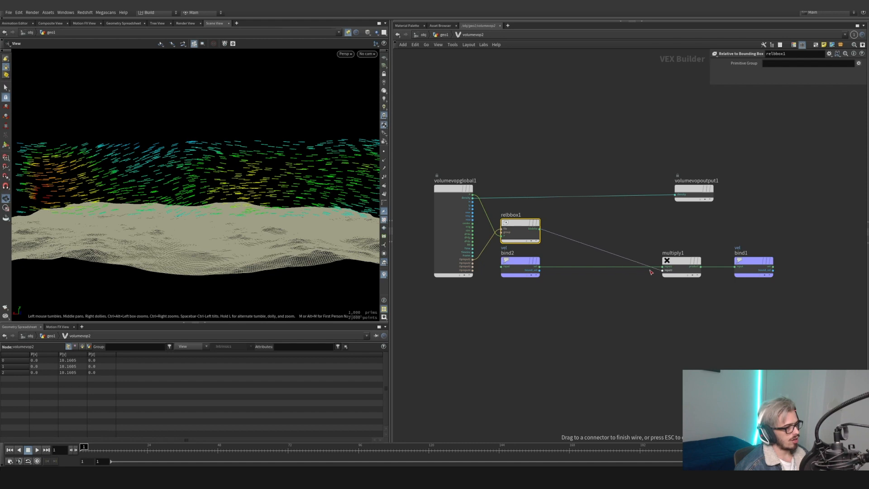
left_click_drag(650, 271, 651, 272)
left_click_drag(271, 176, 299, 194)
- Insert a Vector to Float node after relbbox1 and wire its second component into the Multiply node's second input
key("Tab")
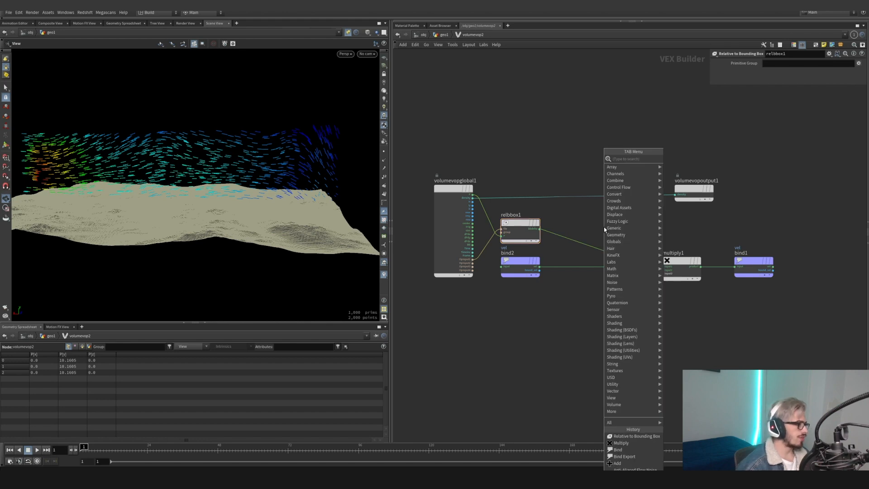
type("vector to")
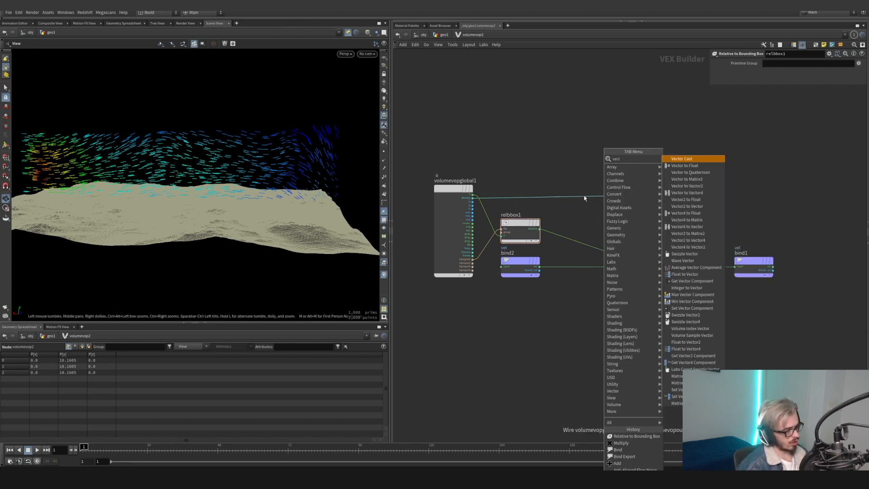
key("Return")
left_click(559, 227)
mouse_move(566, 226)
left_mouse_down()
mouse_move(590, 237)
mouse_move(578, 229)
left_mouse_up()
left_click(596, 235)
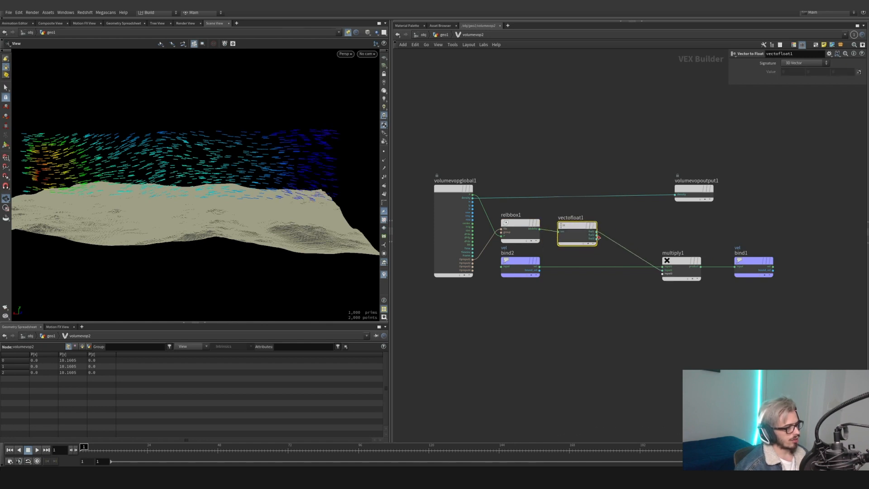
left_click(662, 271)
left_click_drag(303, 174, 332, 204)
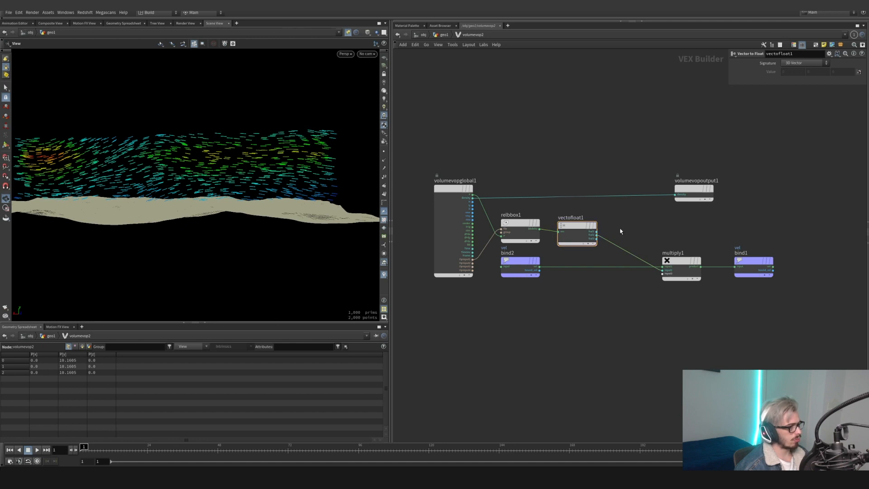
- Insert a Ramp Parameter between vectofloat1 and multiply1 and set its Ramp Type to Spline Ramp (float)
key("Tab")
type("ram")
key("Down")
key("Down")
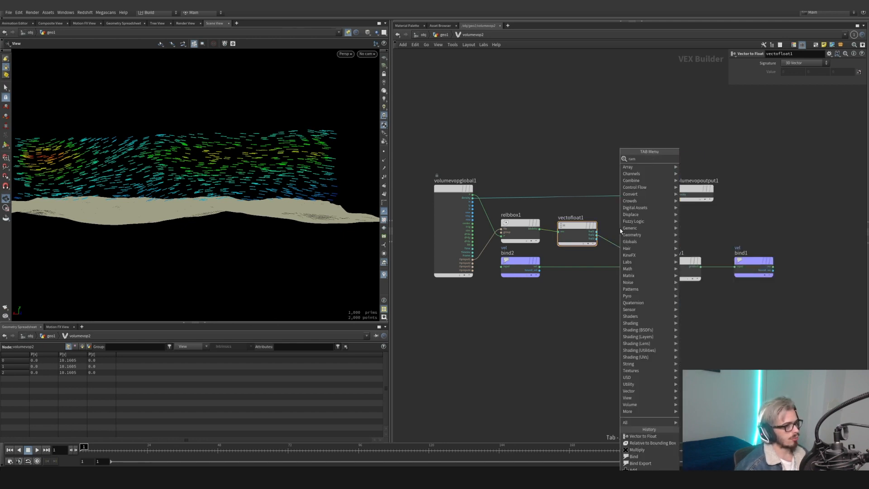
key("Return")
left_click(619, 238)
left_click_drag(645, 240, 641, 234)
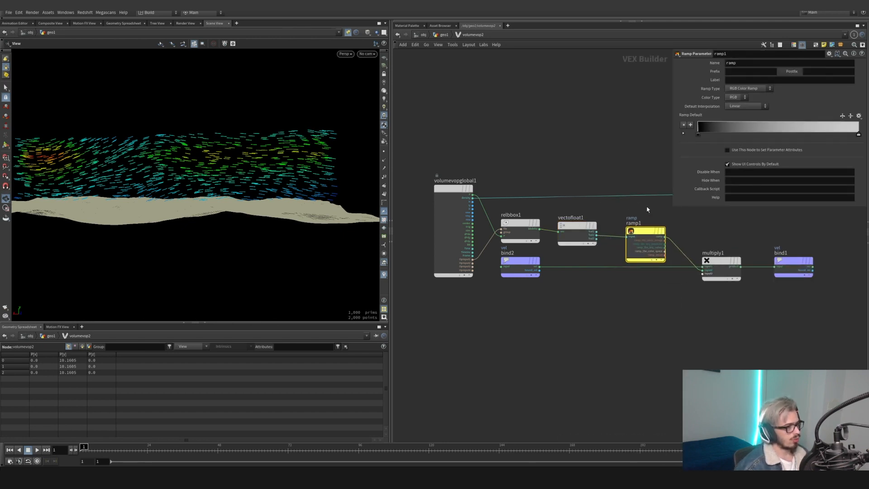
left_click(746, 102)
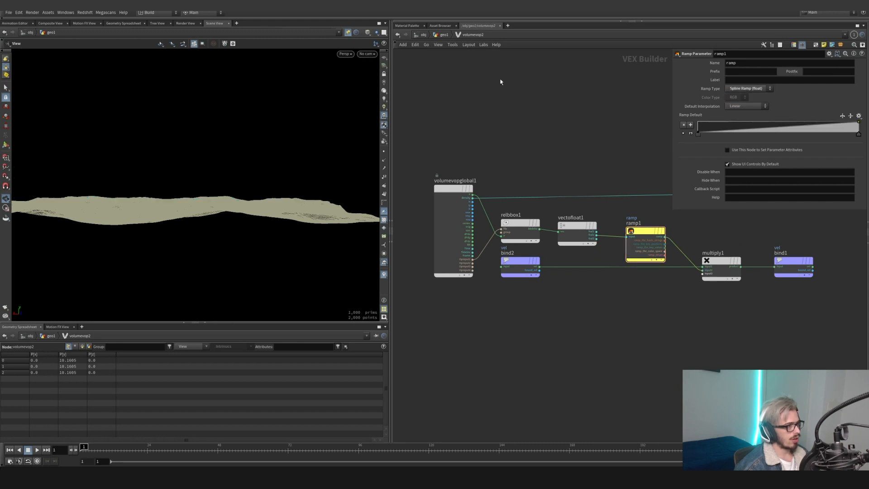
- Return to the geo1 network and raise volumevop2's ramp end point to a value of 1
left_click(444, 34)
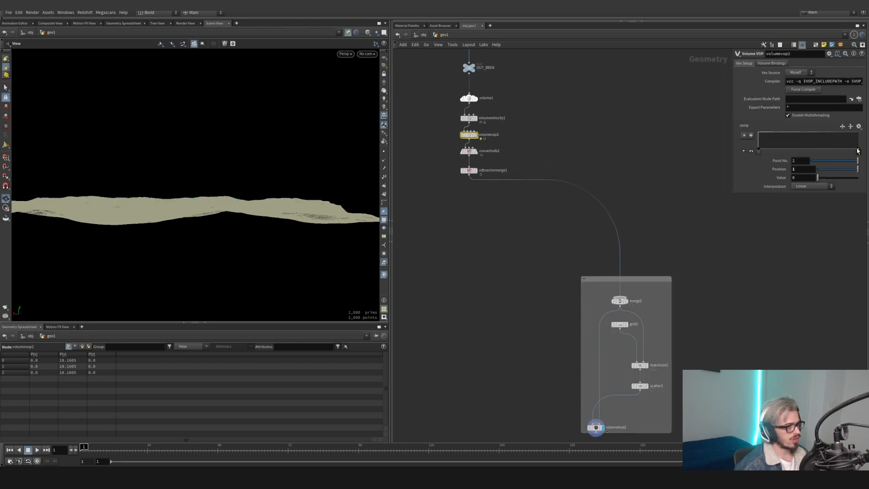
left_click_drag(857, 151, 859, 132)
left_click_drag(759, 151, 783, 165)
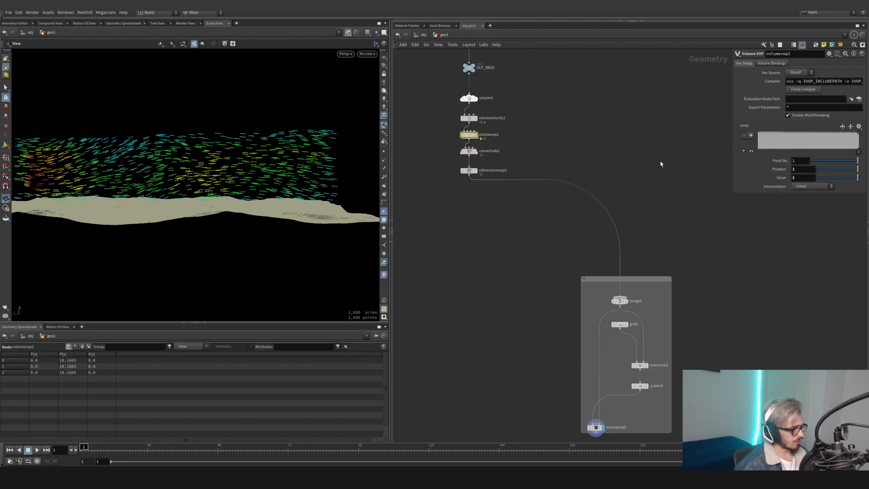
- Set Uniform Sampling Divs on volume1 to 100
left_click(469, 98)
left_click(799, 168)
type("0")
key("Return")
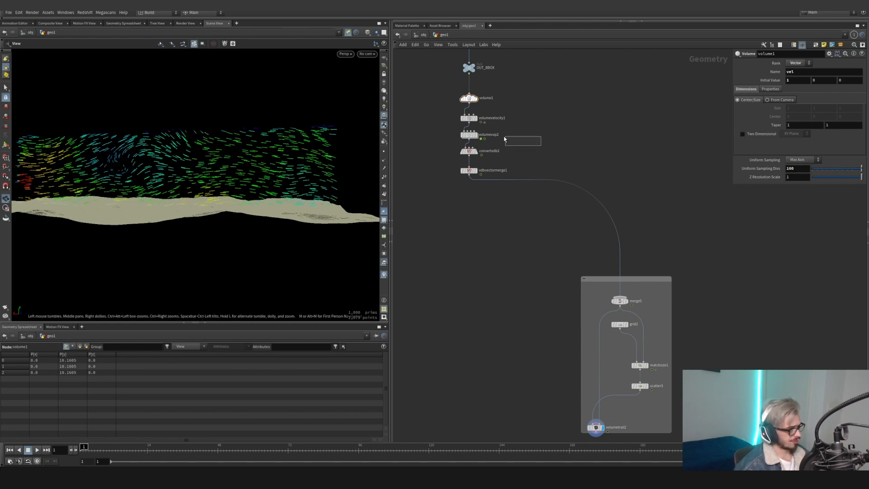
- Move the zero-value start point of volumevop2's ramp to position 0.166102 and adjust the Trail Length on volumetrail2
left_click(469, 134)
left_click_drag(762, 151, 779, 161)
left_click(596, 427)
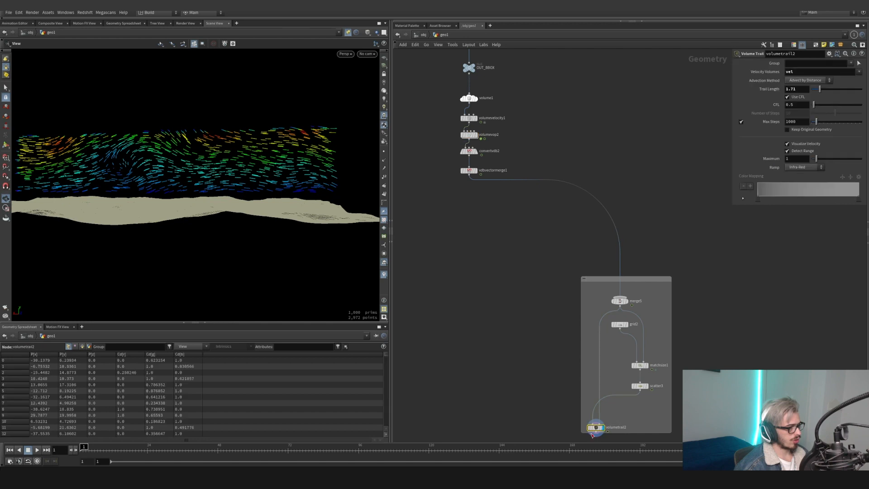
left_click_drag(820, 93, 829, 90)
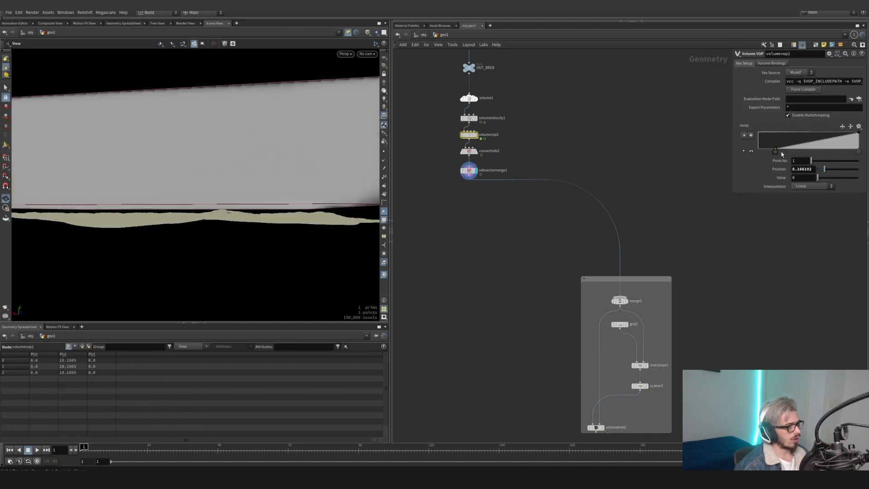
left_click(775, 149)
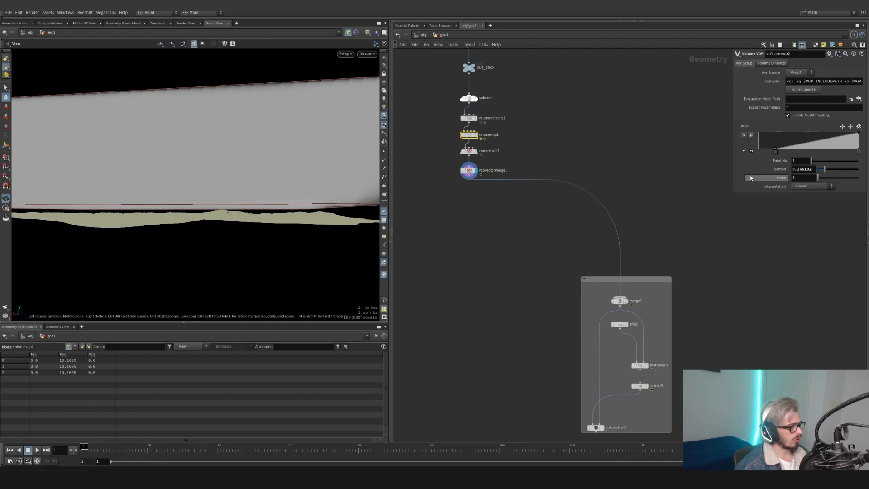
- Move the start point of volumevop2's ramp to position 0 and its 0.104167-value middle point to position 0.288136, displaying volumetrail2
left_click_drag(775, 153, 743, 154)
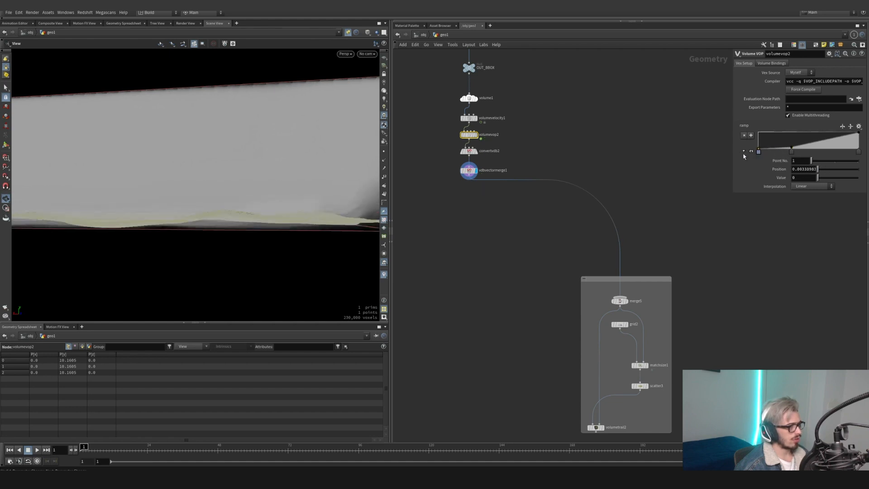
middle_click_drag(715, 336, 700, 254)
left_click(584, 346)
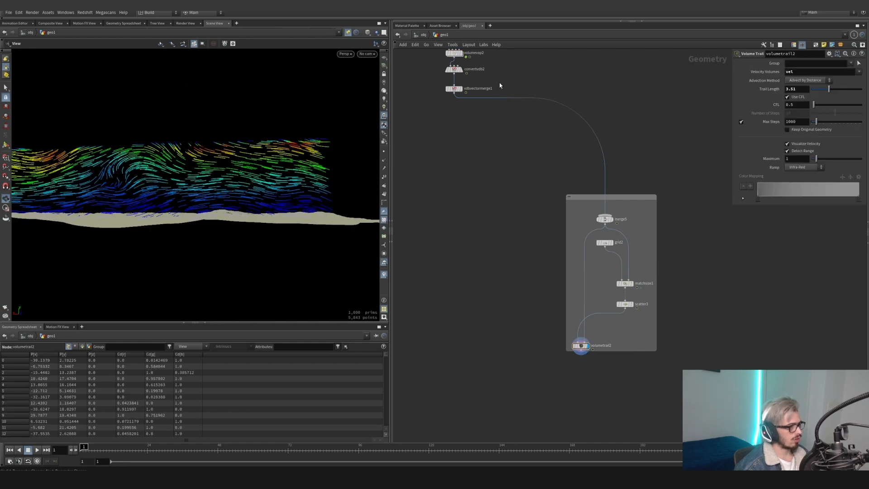
middle_click_drag(523, 157, 538, 220)
left_click(468, 115)
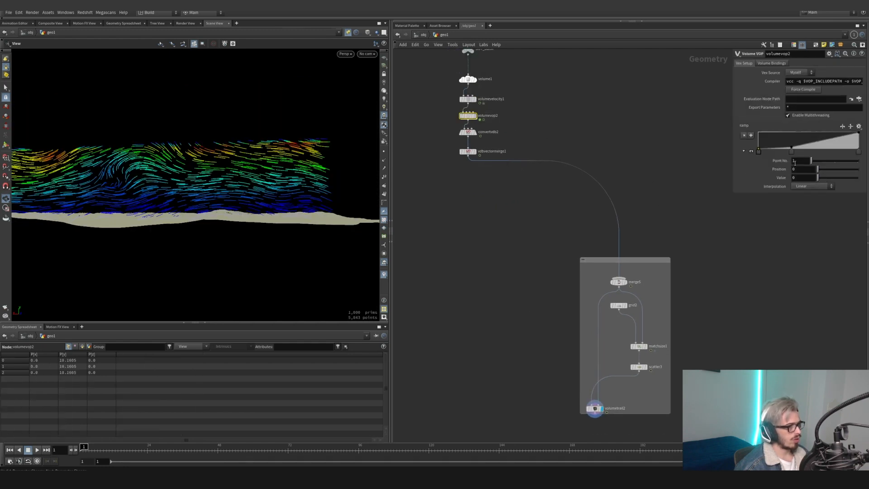
left_click(791, 154)
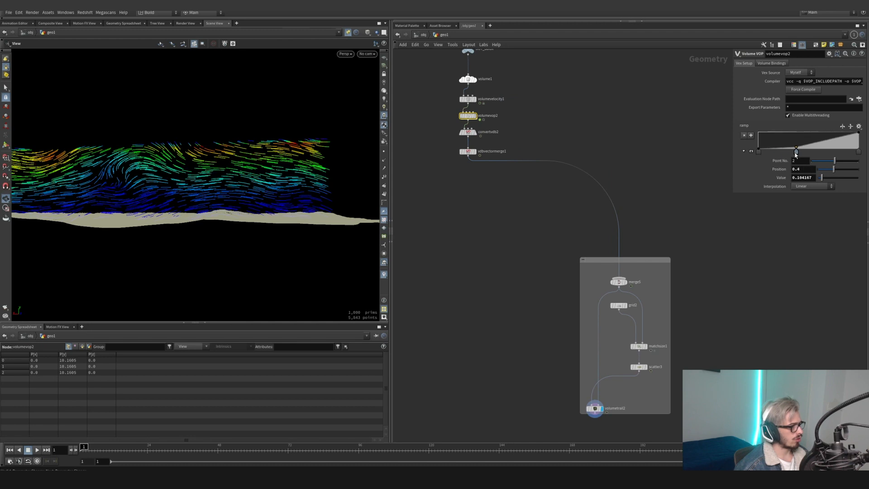
- Add a Null node after vdbvectormerge1 and rename it OUT_V_WIND
middle_click_drag(471, 161, 491, 213)
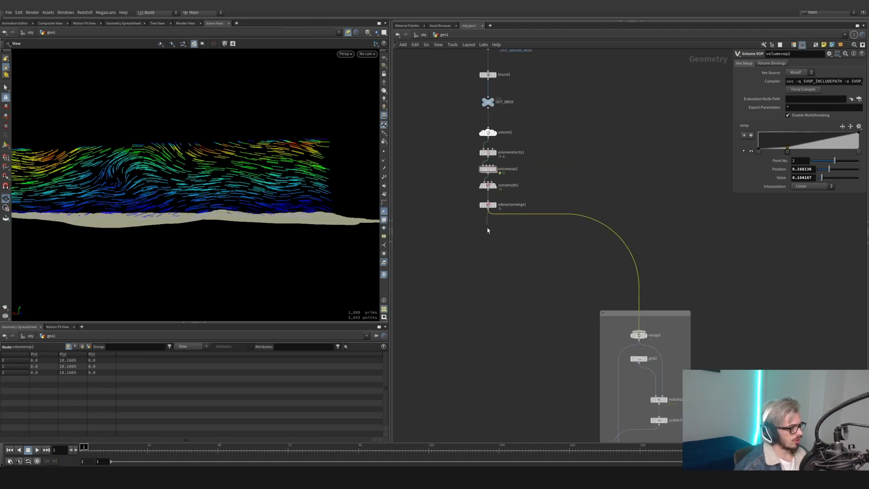
key("Tab")
type("nul")
key("Return")
left_click(489, 247)
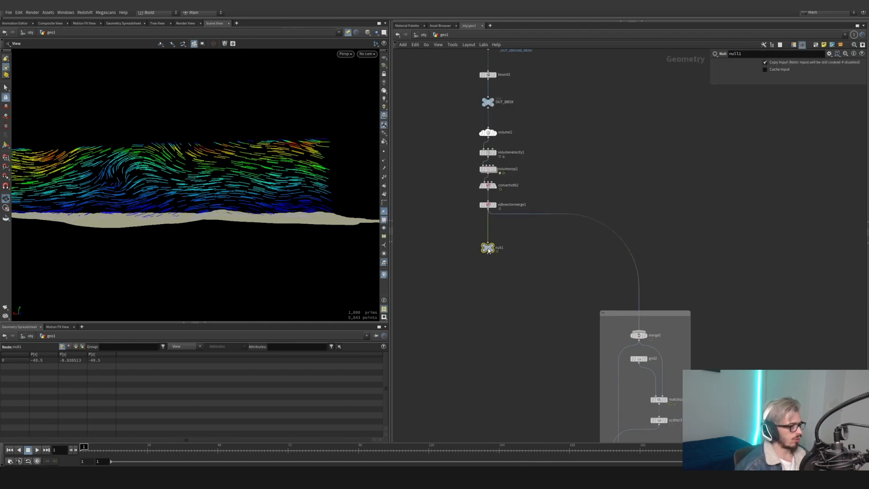
double_click(503, 245)
type("OUT_")
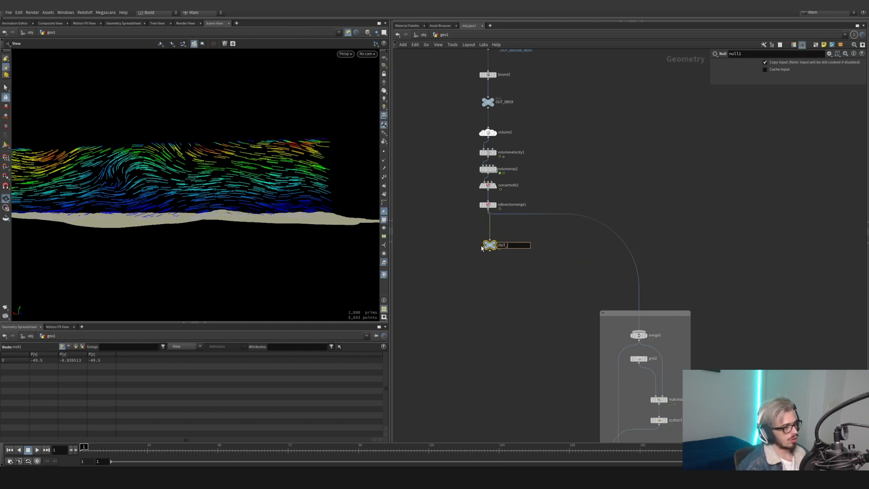
type("V_WIND")
key("Return")
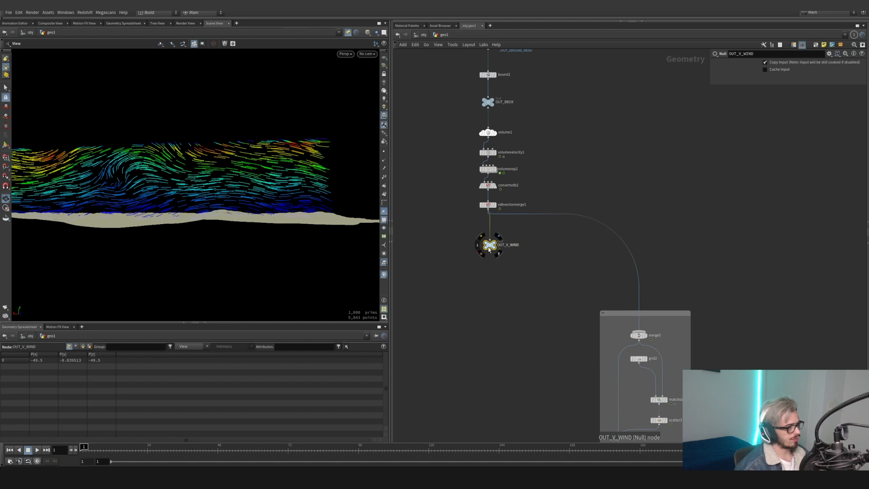
- Enclose the wind node chain down to OUT_V_WIND in a network box, lay out its nodes and fit the box around them
key("h")
left_click_drag(472, 298, 504, 135)
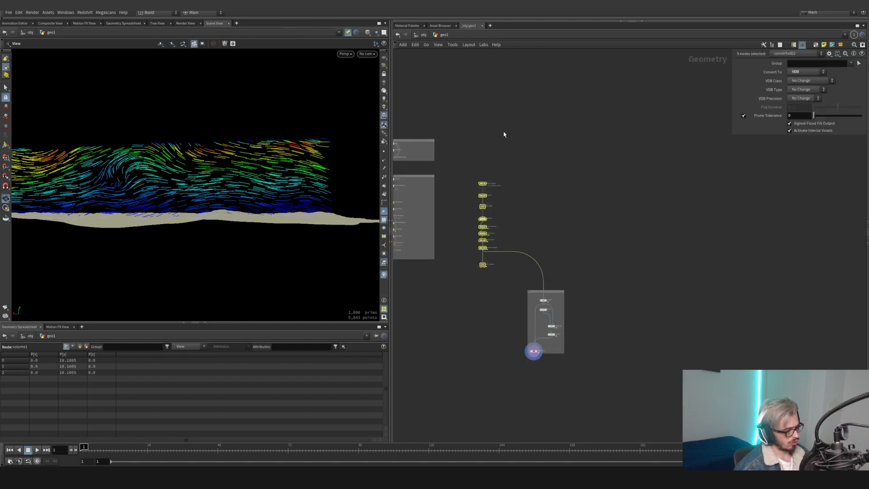
key("shift+o")
mouse_move(483, 184)
key("l")
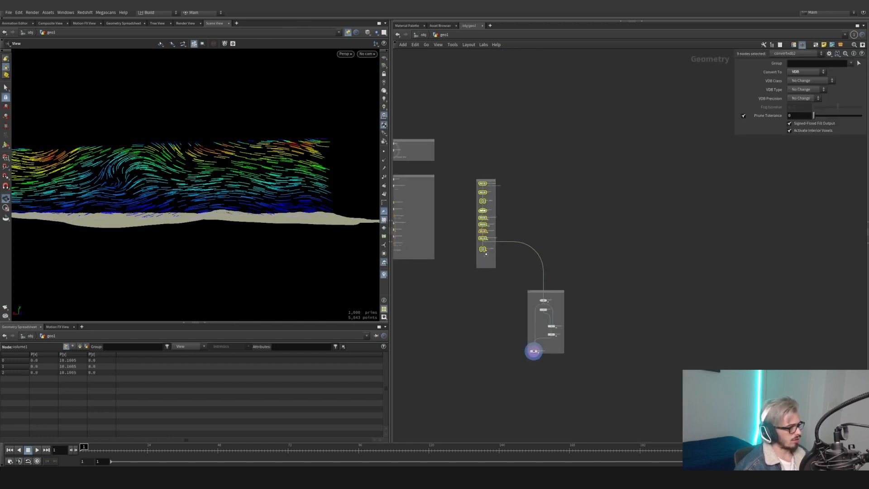
left_click_drag(487, 267, 488, 259)
- Move the volume trail preview network box well away from the wind chain's network box
left_click_drag(632, 279, 606, 332)
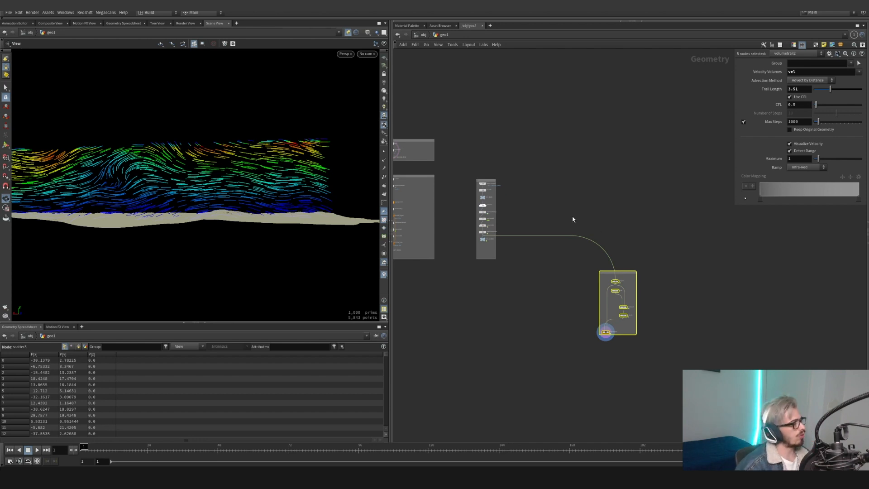
middle_click_drag(579, 222, 586, 222)
mouse_move(215, 165)
left_mouse_down()
mouse_move(234, 169)
mouse_move(249, 189)
mouse_move(96, 195)
mouse_move(155, 175)
mouse_move(196, 175)
mouse_move(150, 186)
mouse_move(217, 181)
left_mouse_up()
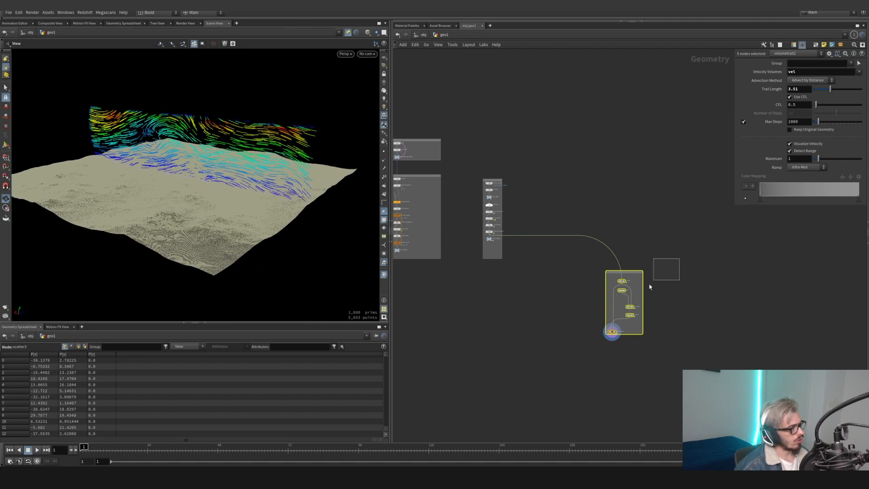
left_click_drag(632, 299, 785, 312)
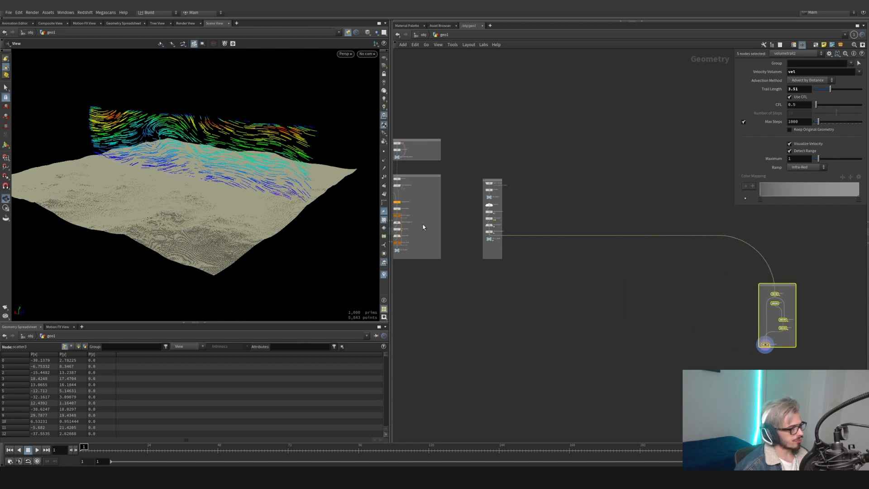
scroll(195, 201, "down", 2)
left_click_drag(195, 201, 267, 190)
middle_click_drag(324, 206, 252, 175)
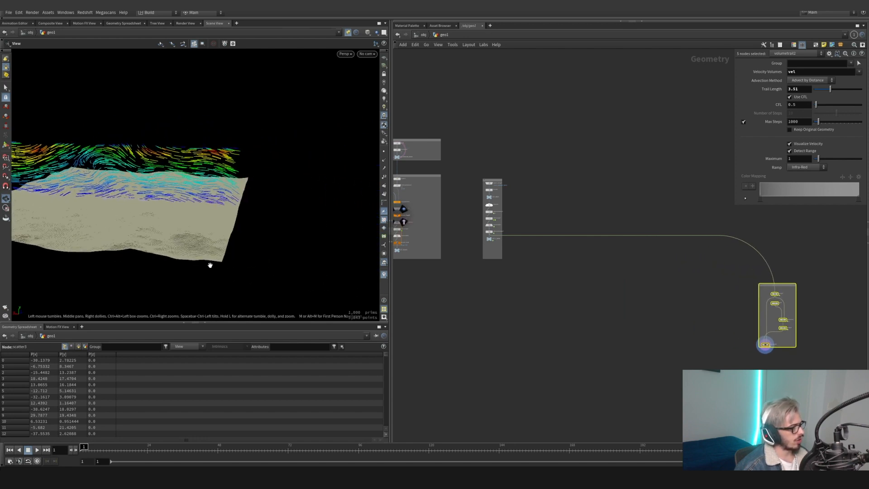
middle_click_drag(224, 218, 297, 204)
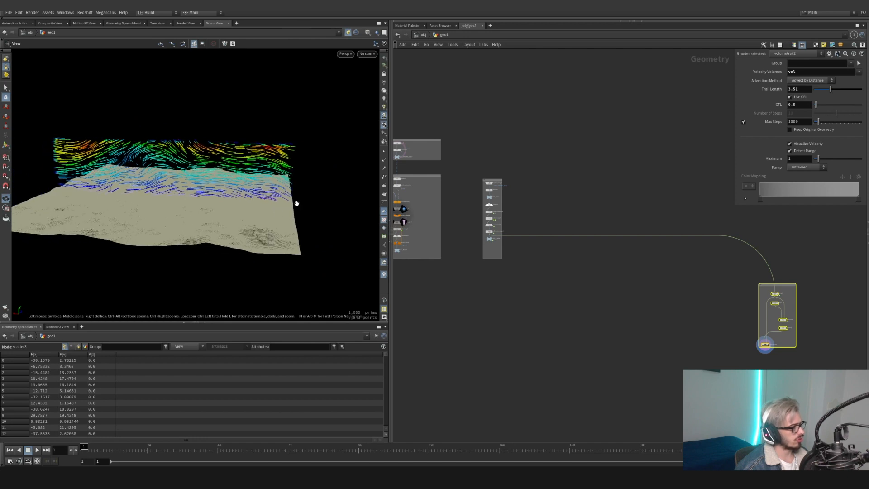
- Add an Object Merge node beside the wind network box and set its Object 1 to ../OUT_BBOX
left_click(575, 192)
middle_click_drag(575, 193, 596, 192)
key("Tab")
type("obj")
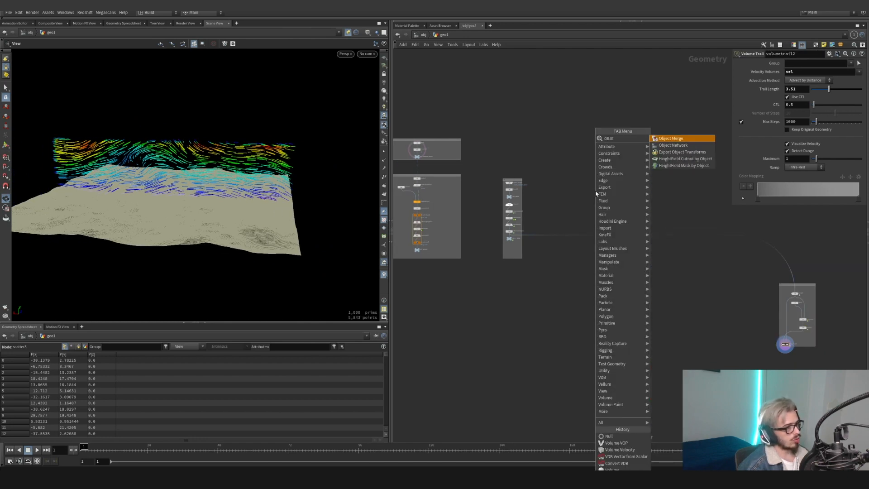
key("Return")
left_click(596, 192)
scroll(432, 176, "up", 4)
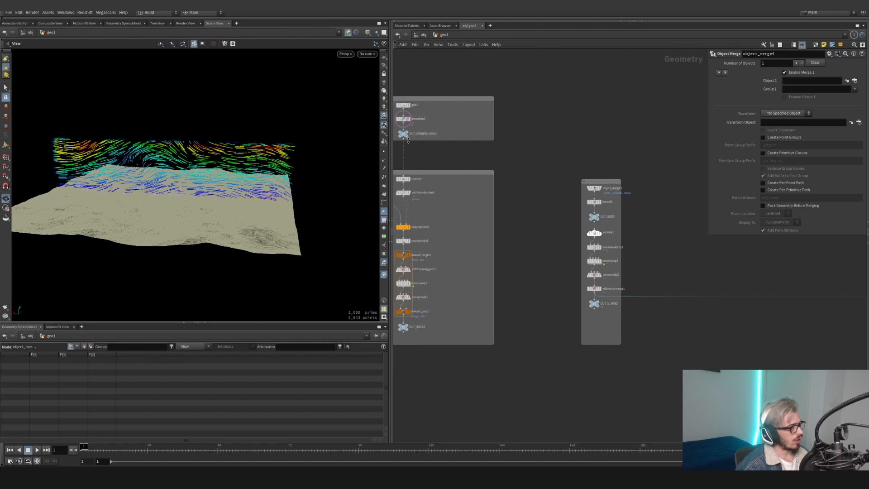
middle_click_drag(557, 177, 469, 158)
left_click_drag(504, 198, 788, 81)
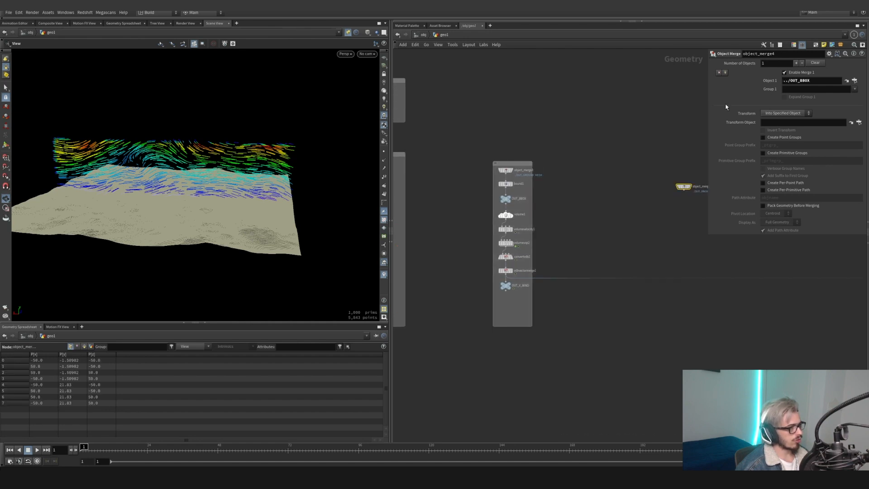
- Place a Match Size node below object_merge4
middle_click_drag(669, 184, 556, 168)
key("Tab")
type("match")
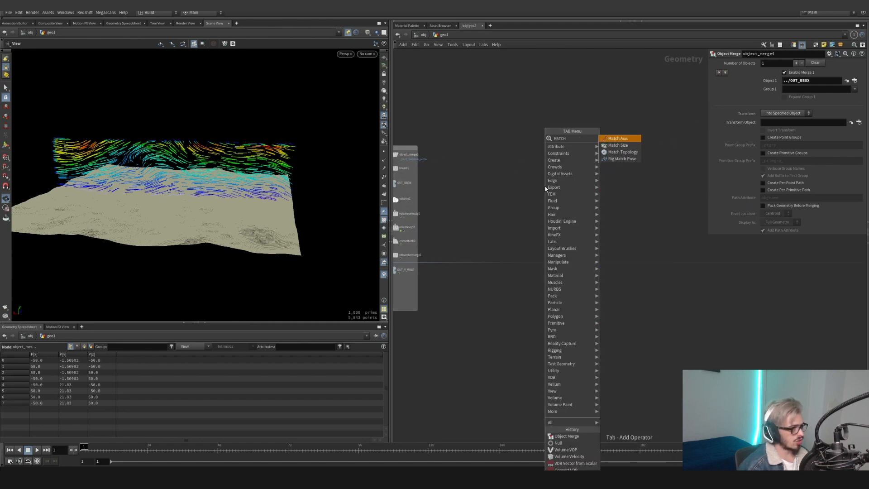
key("Down")
key("Return")
left_click(558, 204)
- Add a Box node near object_merge4 and set its X size to 8.5
key("Tab")
type("boX")
key("Return")
left_click(520, 161)
left_click_drag(801, 88, 741, 83)
type("8.5")
key("Return")
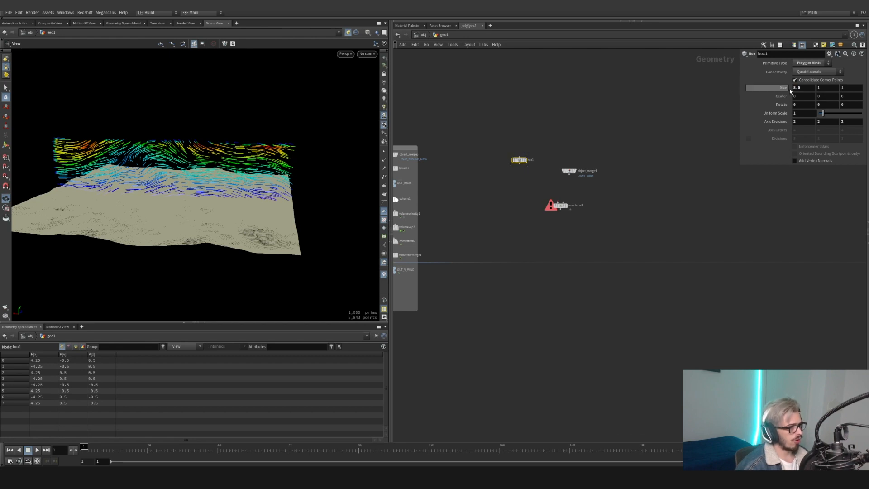
- Wire box1 into the first input and object_merge4 into the second input of matchsize2, and display matchsize2
left_click(520, 164)
left_click(558, 202)
left_click(569, 175)
left_click(564, 202)
left_click(567, 205)
left_click(561, 206)
left_click_drag(241, 160, 248, 197)
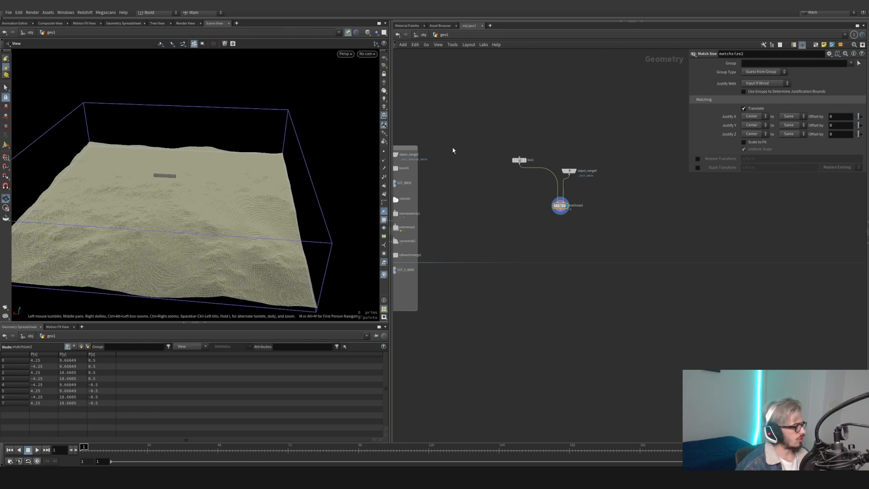
- Set matchsize2's Justify X to Min, enable Scale to Fit, and disable Uniform Scale and Scale X
left_click(759, 120)
left_click(755, 117)
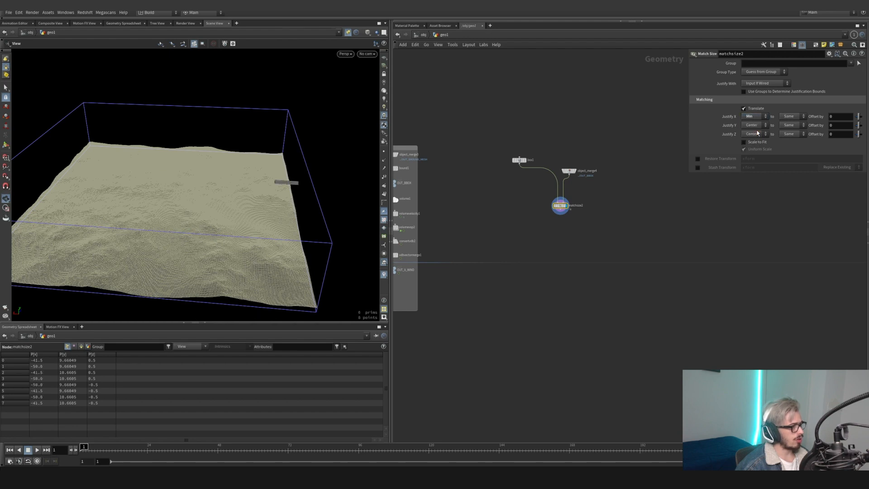
left_click(744, 142)
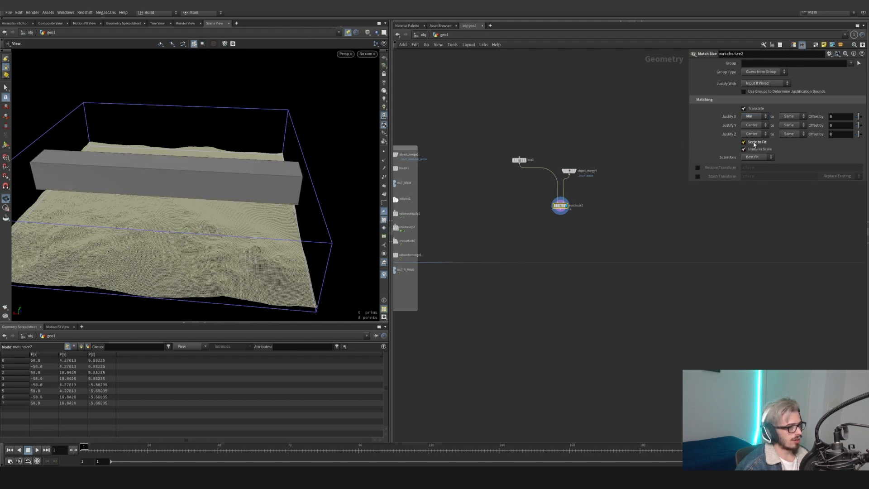
left_click(752, 151)
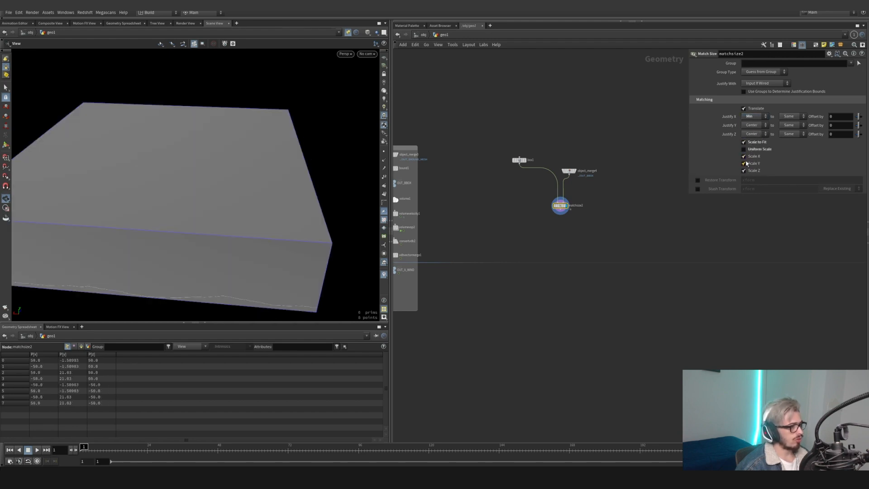
left_click_drag(255, 211, 293, 173)
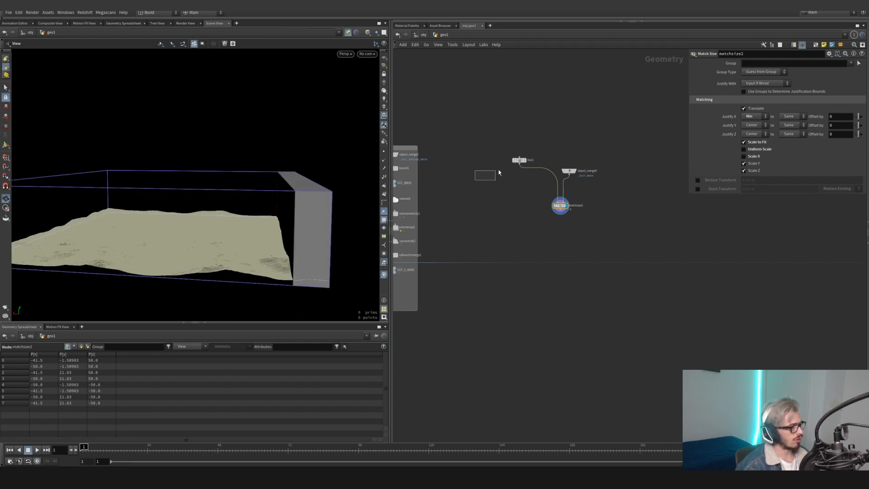
- Set box1's X size to 8 and line up object_merge4 level with box1 above matchsize2
left_click(519, 160)
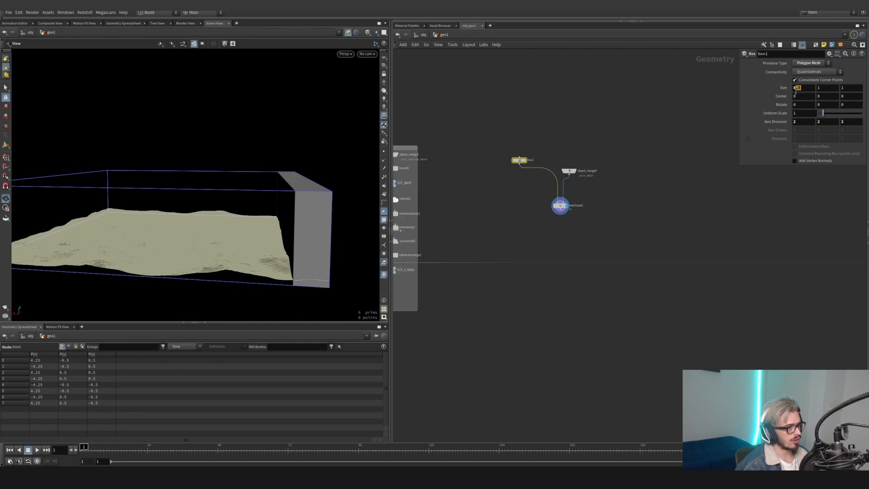
key("BackSpace")
key("Return")
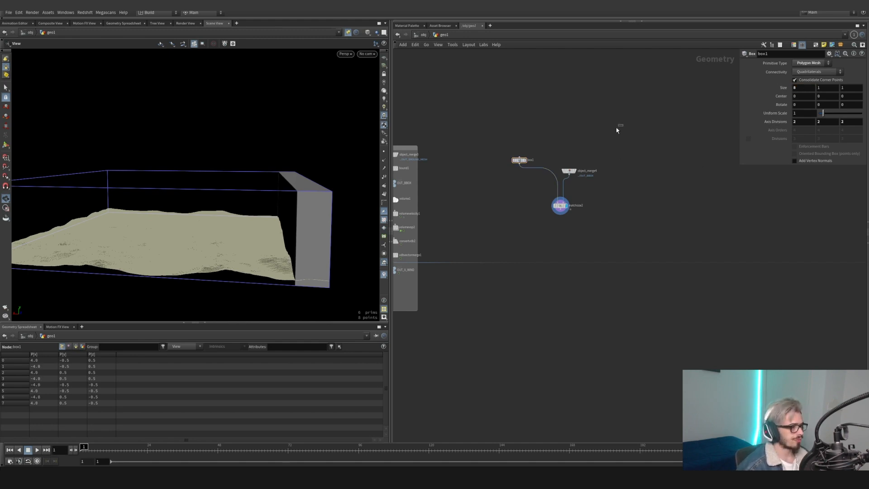
left_click_drag(638, 129, 511, 219)
left_click(608, 202)
left_click_drag(569, 171, 602, 159)
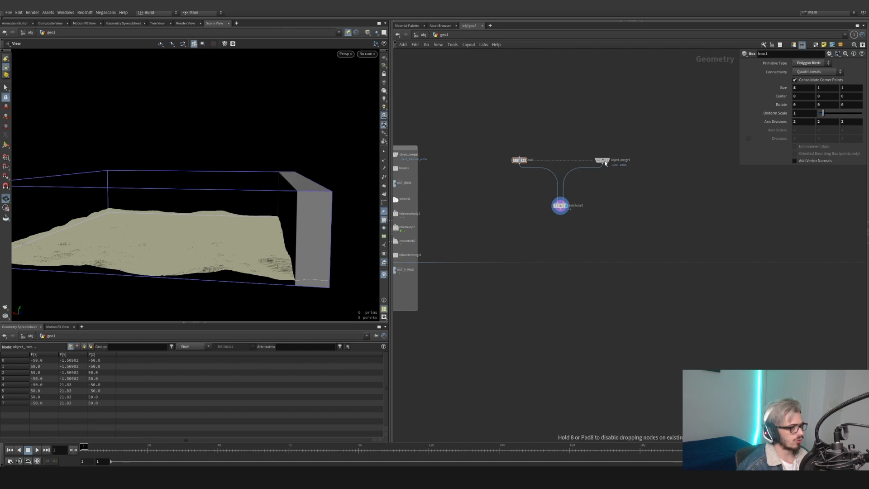
- Add an IsoOffset node after matchsize2 and display it
left_click_drag(302, 202, 480, 228)
left_click(560, 209)
key("Tab")
type("iso")
key("Return")
left_click(556, 231)
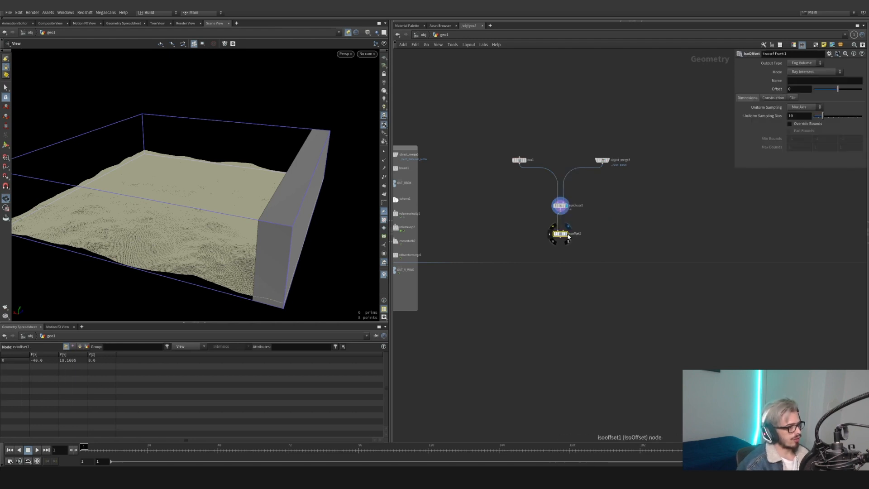
left_click(561, 234)
- Name isooffset1's volume density and set its Uniform Sampling Divs to 100
left_click(803, 80)
type("DENSITY")
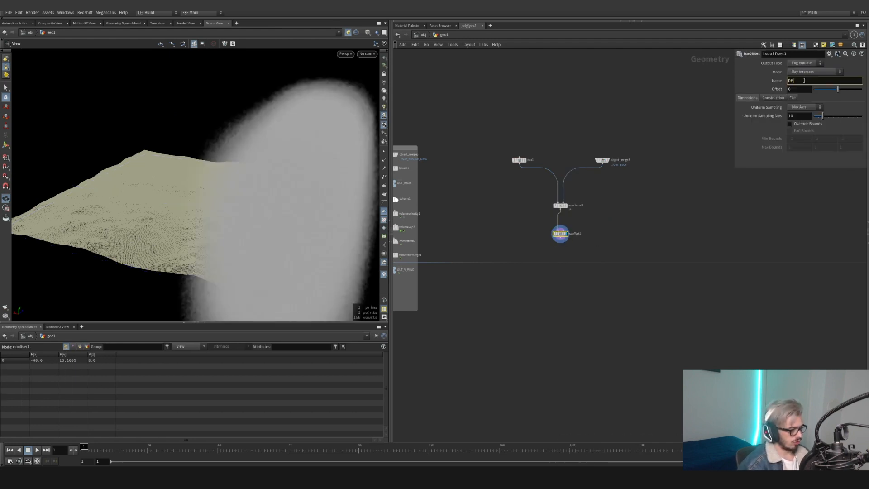
key("Return")
double_click(804, 80)
type("density")
left_click(801, 116)
type("0")
key("Return")
left_click_drag(348, 215, 320, 213)
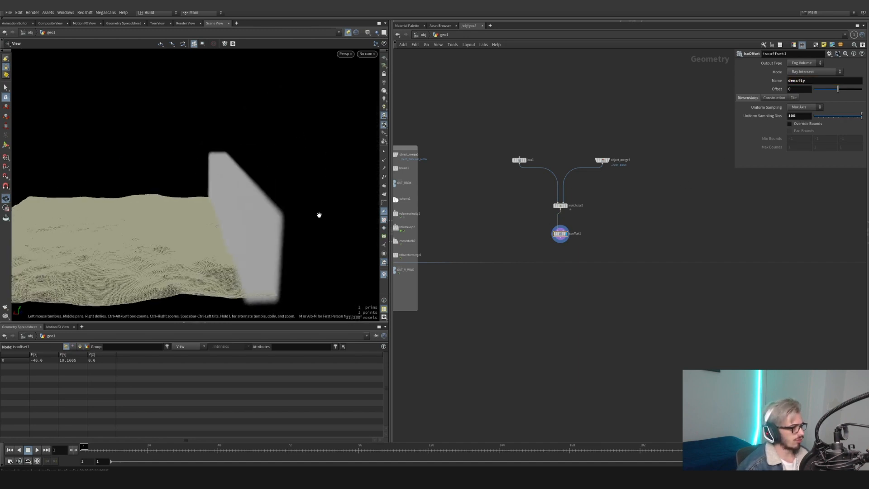
- Add a Volume VOP node connected below isooffset1
left_click_drag(560, 244, 565, 303)
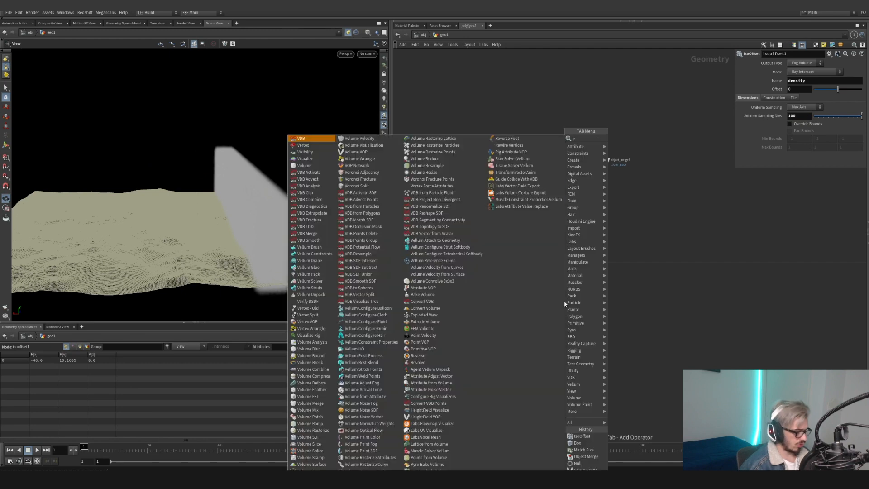
type("volume s")
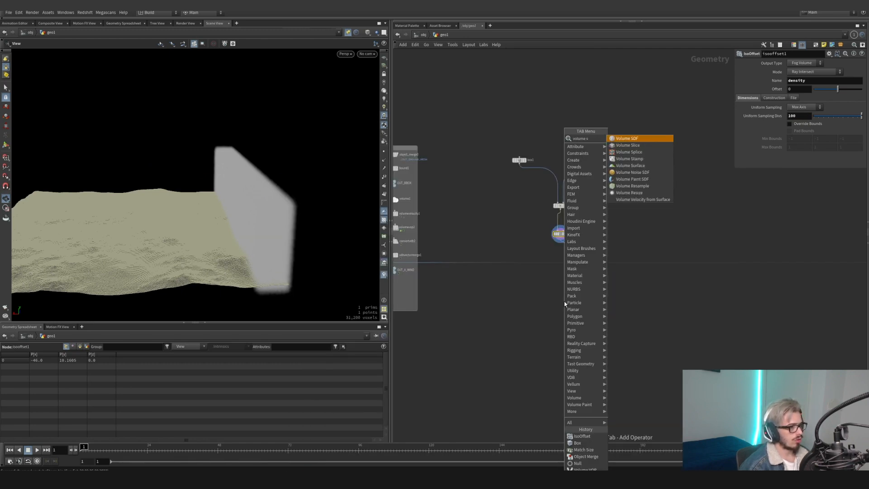
key("BackSpace")
type("vop")
key("Return")
left_click_drag(565, 302, 562, 292)
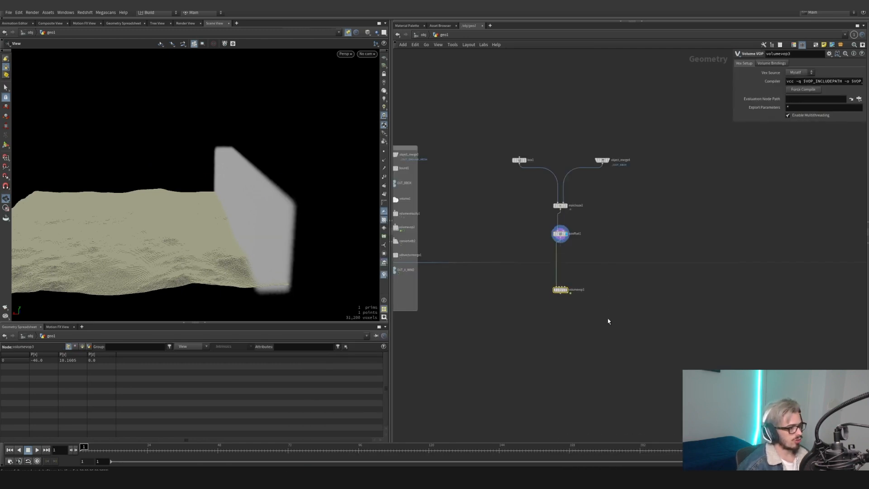
- Reposition the volume trail network box clear of the new density chain and display volumevop3
scroll(608, 312, "down", 5)
left_click_drag(737, 331, 563, 356)
scroll(602, 319, "up", 5)
scroll(587, 281, "up", 1)
left_click(580, 276)
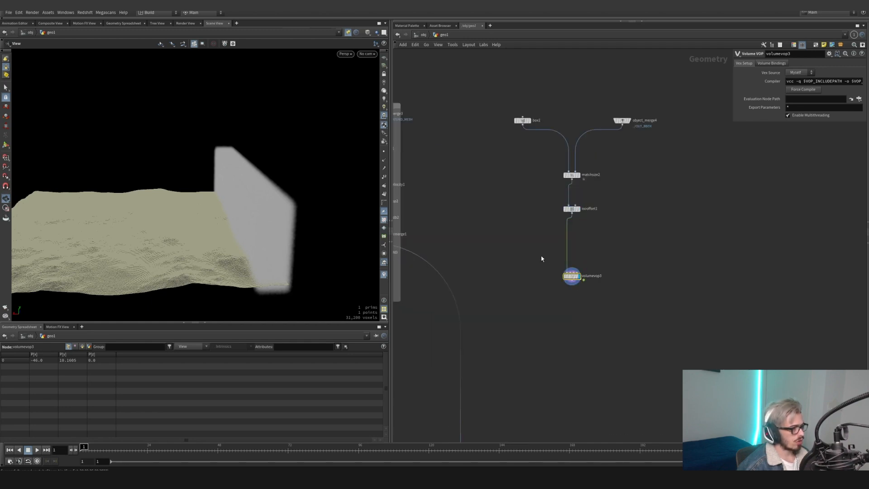
- Move volumevop3 directly under isooffset1, open its network, and space the output node away from the global parameters node
left_click_drag(573, 278, 574, 211)
double_click(572, 208)
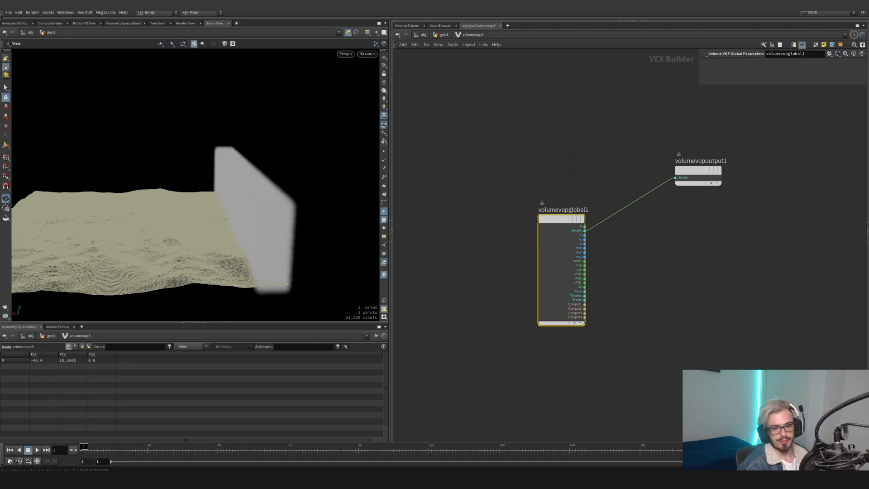
middle_click_drag(690, 250, 625, 249)
left_click(624, 248)
left_click_drag(627, 167, 731, 208)
middle_click_drag(687, 254, 638, 233)
- Add a Turbulent Noise node and feed the global position P into its position input
key("Tab")
type("turb")
key("Return")
left_click(580, 275)
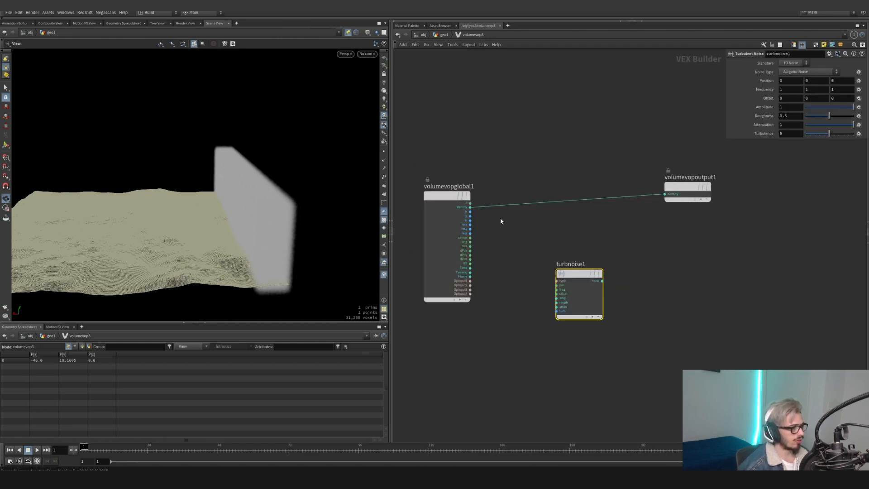
left_click(557, 285)
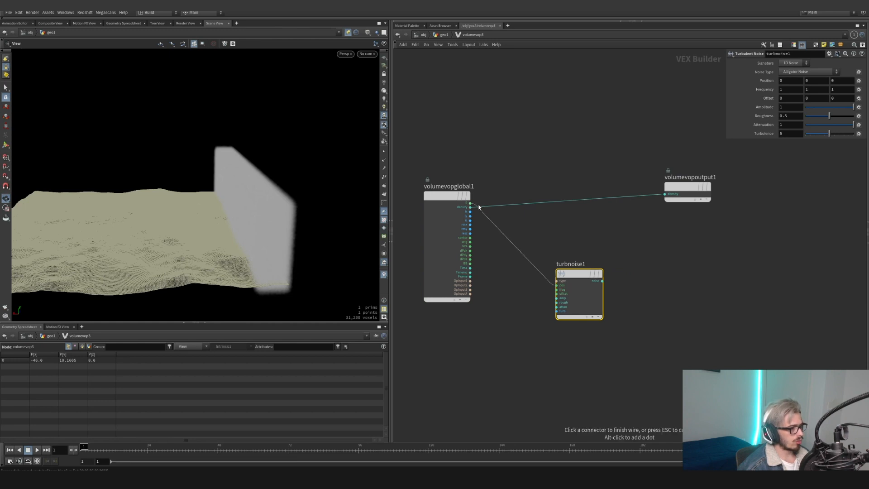
left_click(470, 202)
- Insert a Multiply node into the density connection and wire the turbulent noise output into its second input
key("Tab")
type("mul")
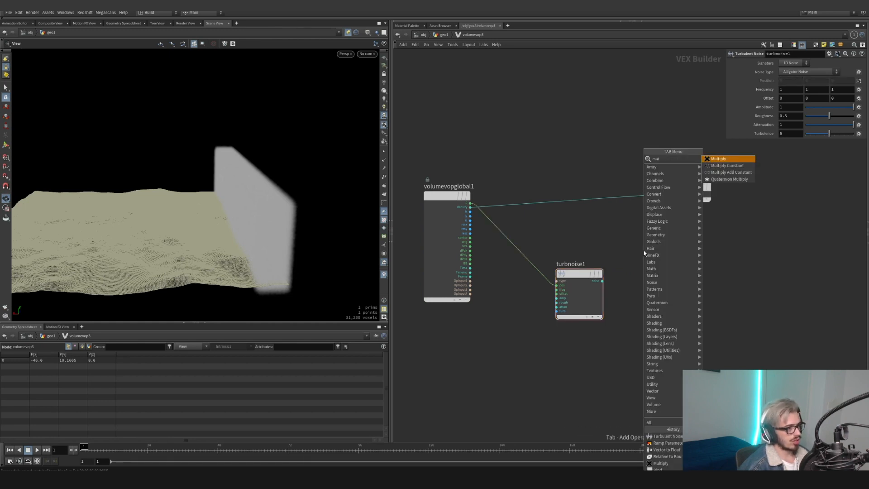
key("Return")
left_click(644, 251)
left_click_drag(643, 250, 619, 195)
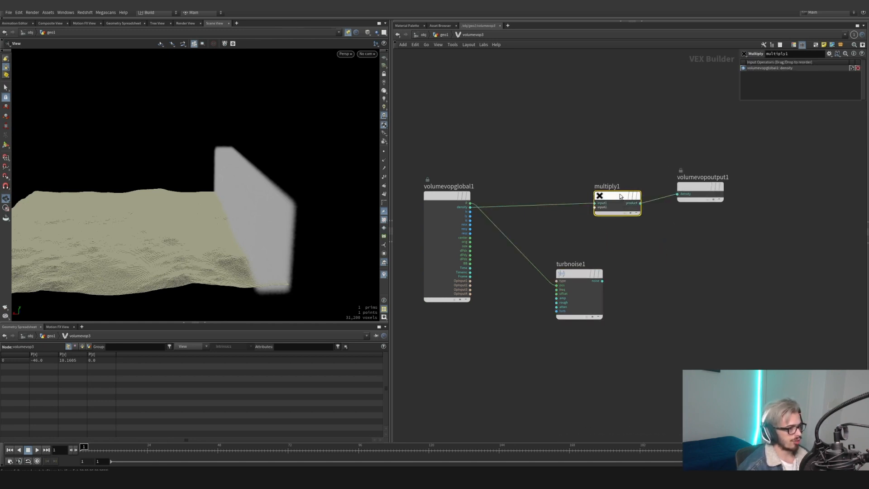
left_click(598, 285)
left_click_drag(602, 281, 595, 207)
- Promote turbnoise1's offset input to a parameter on the Volume VOP
left_click_drag(626, 262, 525, 317)
right_click(556, 293)
left_click(565, 299)
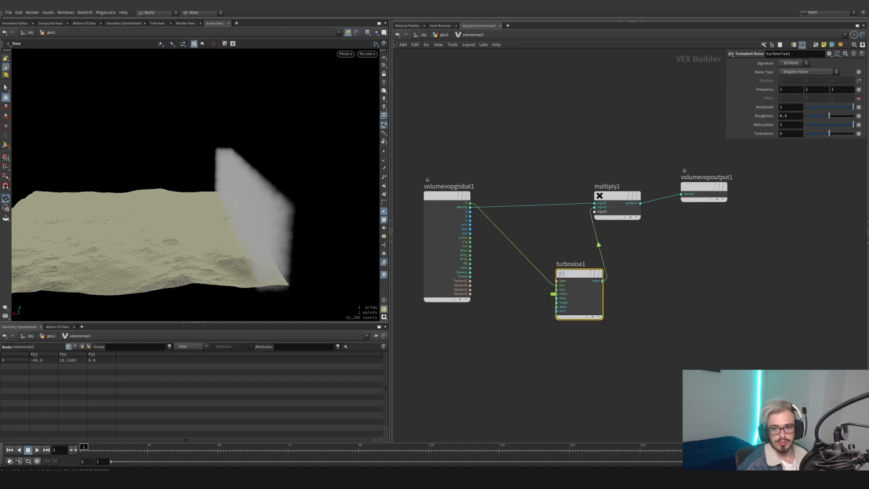
- Set turbnoise1's Frequency to 0.1 on all three axes
left_click_drag(787, 90, 719, 91)
type(".1")
key("Tab")
type(".1.")
key("Tab")
type(".1")
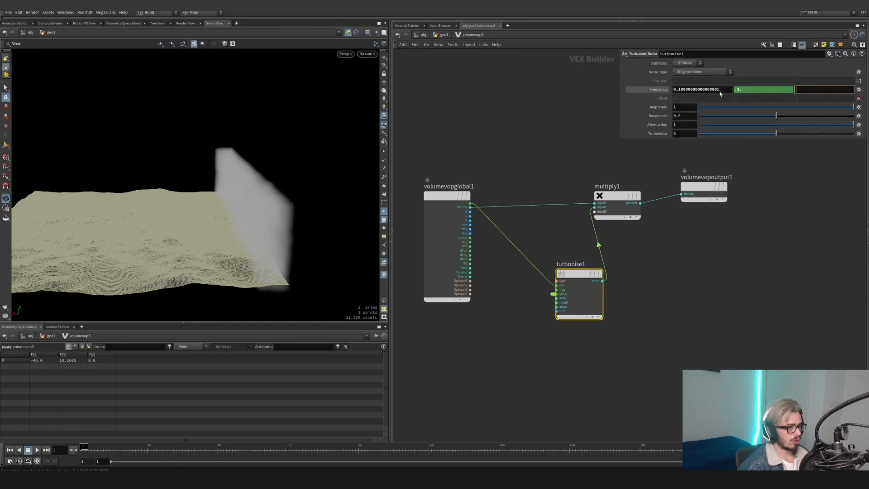
key("Return")
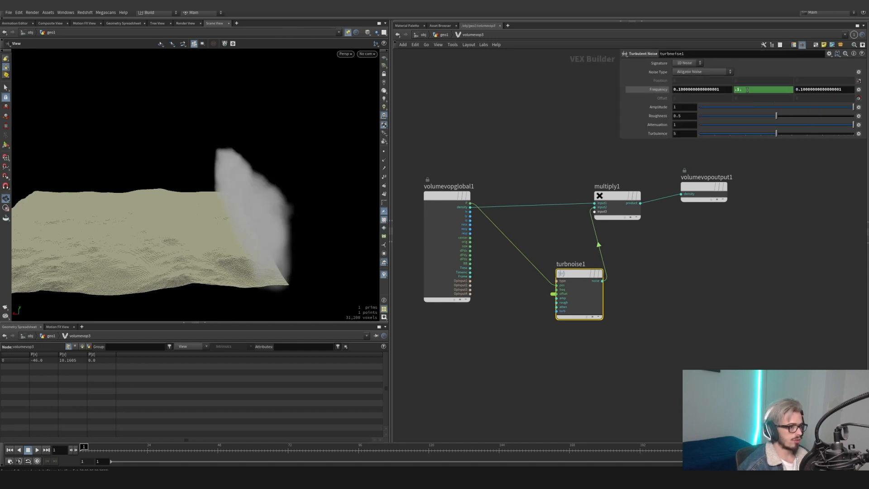
- Set turbnoise1's Amplitude to 0.5 and Roughness to 0.06, and inspect the density wall from the front
left_click(679, 107)
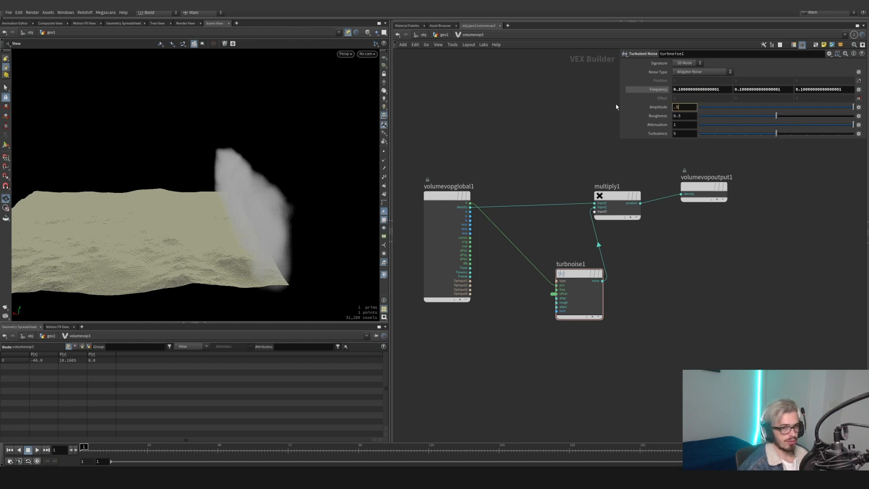
key("Tab")
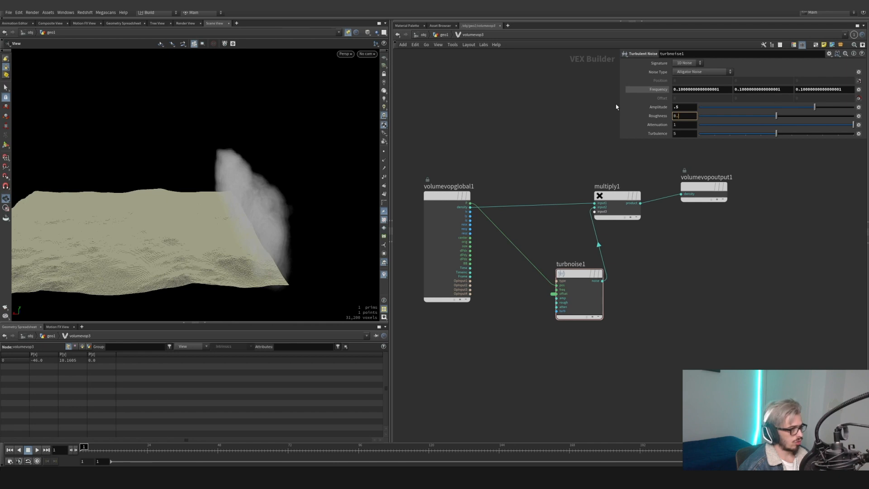
type("0.06")
key("Return")
mouse_move(268, 220)
left_mouse_down()
mouse_move(302, 210)
mouse_move(244, 255)
mouse_move(274, 205)
mouse_move(303, 208)
mouse_move(256, 208)
left_mouse_up()
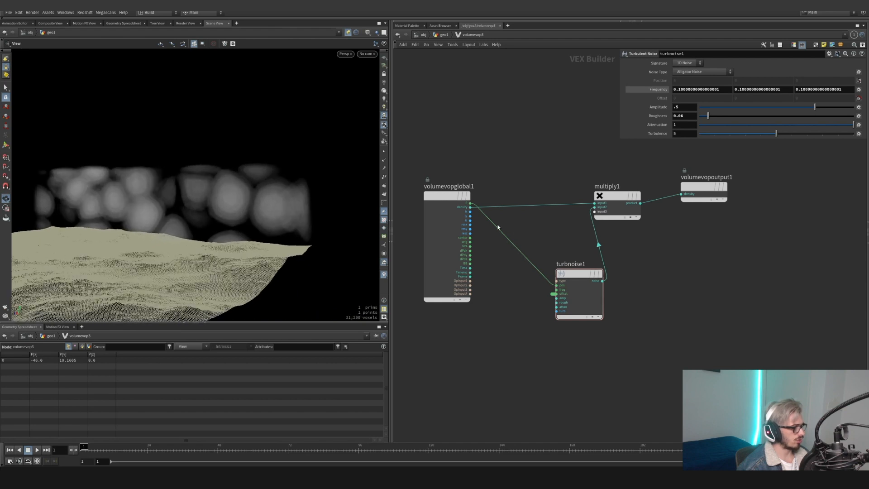
- Change turbnoise1's Noise Type to Original Perlin Noise
left_click(694, 273)
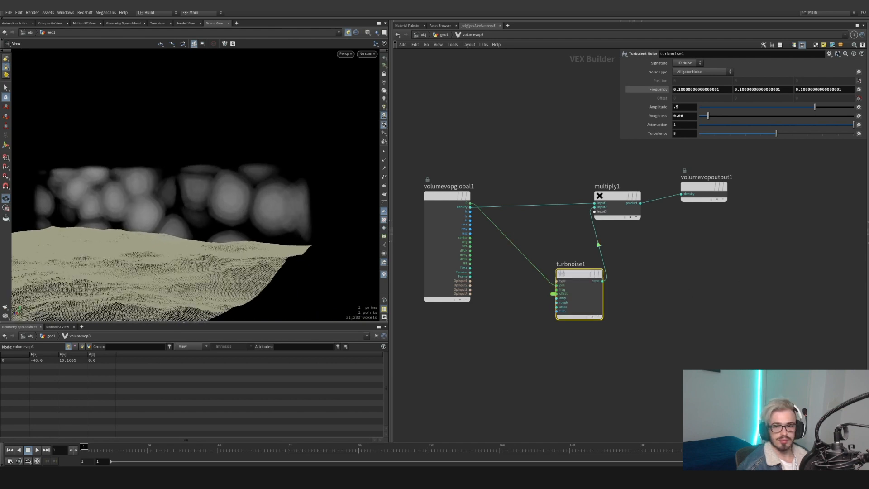
left_click(708, 72)
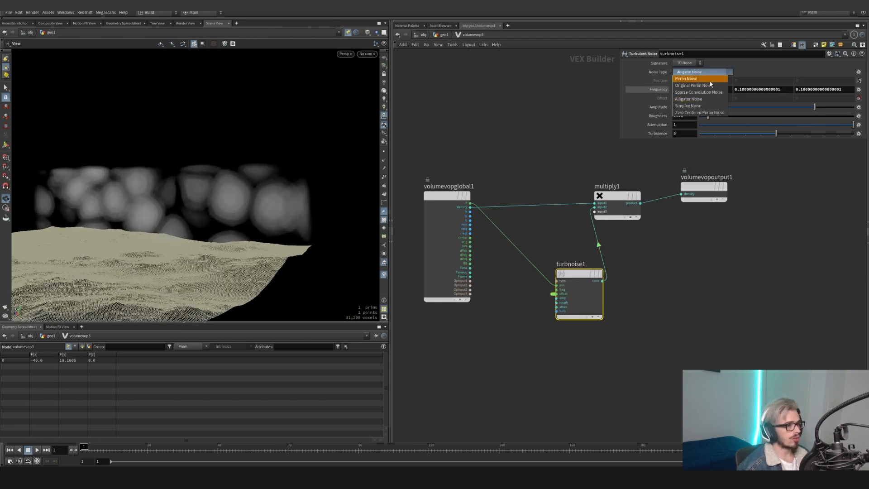
left_click(694, 86)
left_click_drag(267, 177, 283, 167)
- Return to the geo1 network, set volumevop3's Offset X to $T, preview the animated noise, and go back to frame 1
left_click(442, 35)
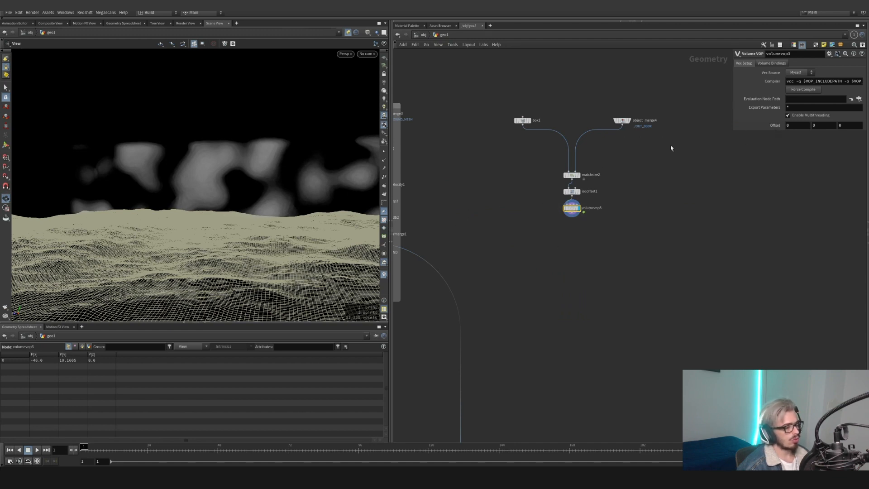
left_click_drag(752, 131, 765, 167)
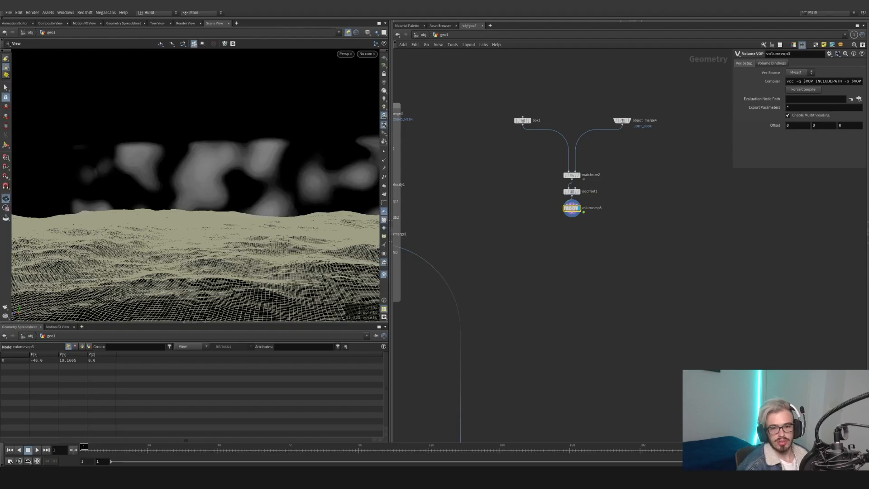
left_click(798, 126)
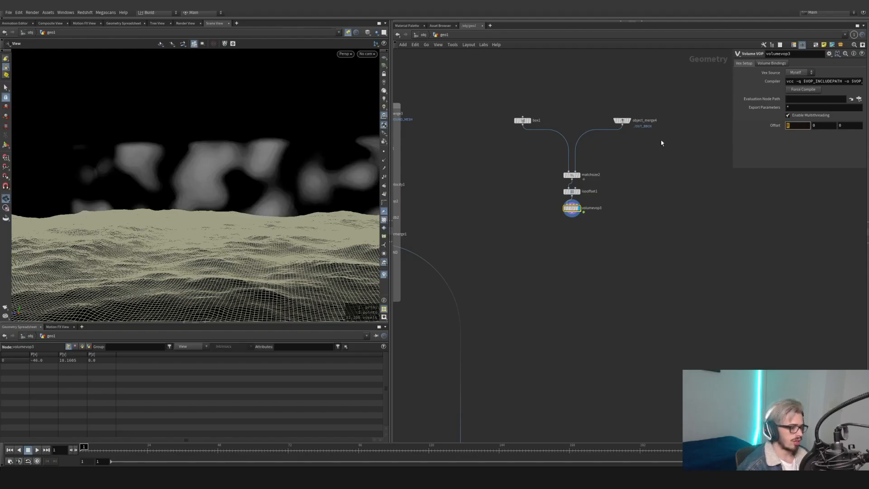
type("$T")
key("Return")
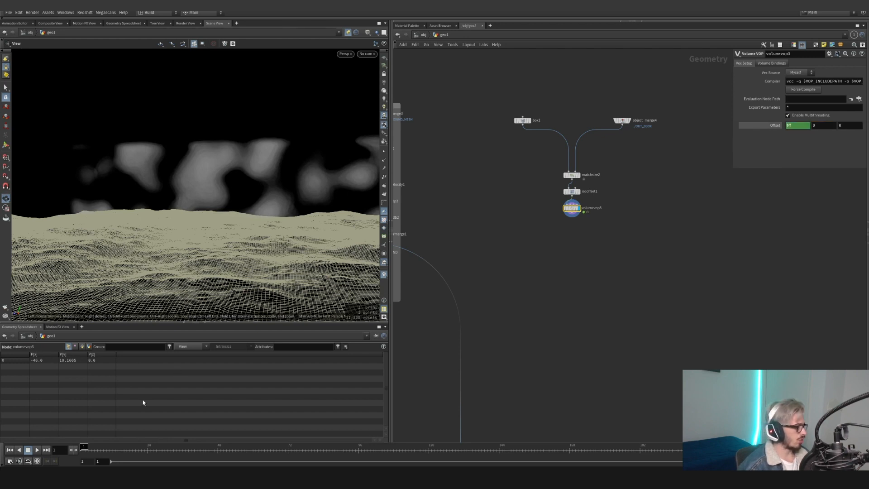
left_click_drag(81, 447, 710, 446)
key("ctrl+Up")
- Add a Null node after volumevop3 and rename it WIND_DENSITY_SOURCE
key("Tab")
type("null")
key("Return")
left_click(570, 241)
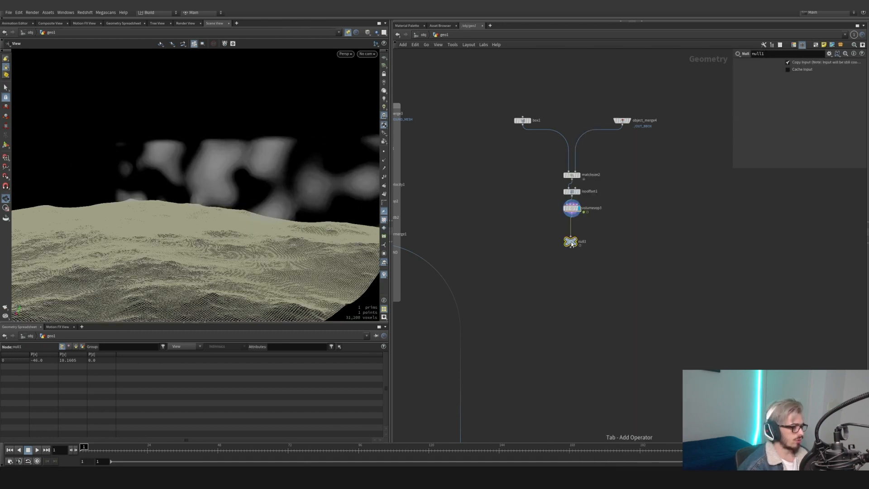
key("F2")
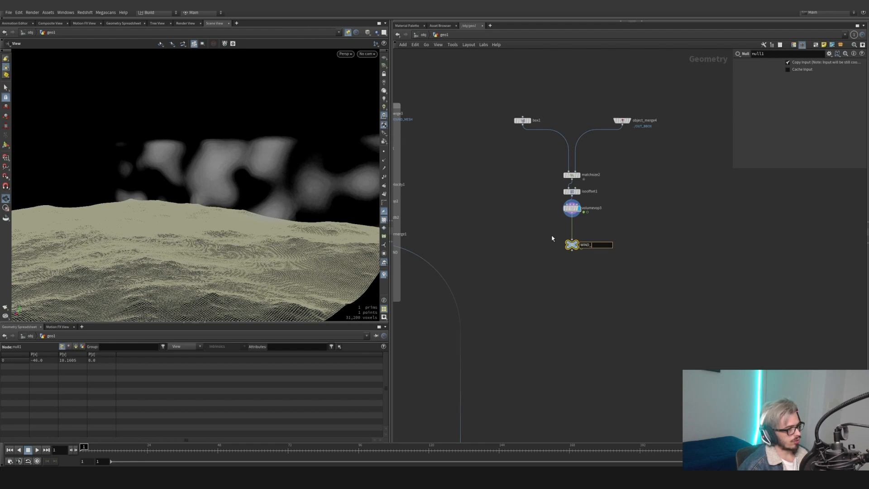
type("WIND_DENSITY_SOURCE")
key("Return")
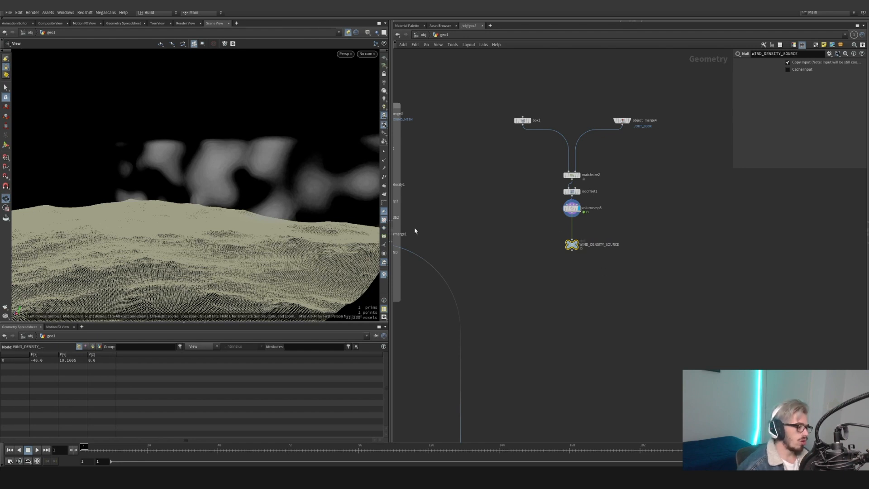
- Branch a Volume node off matchsize2 beside the density chain and display it
middle_click_drag(650, 278, 591, 261)
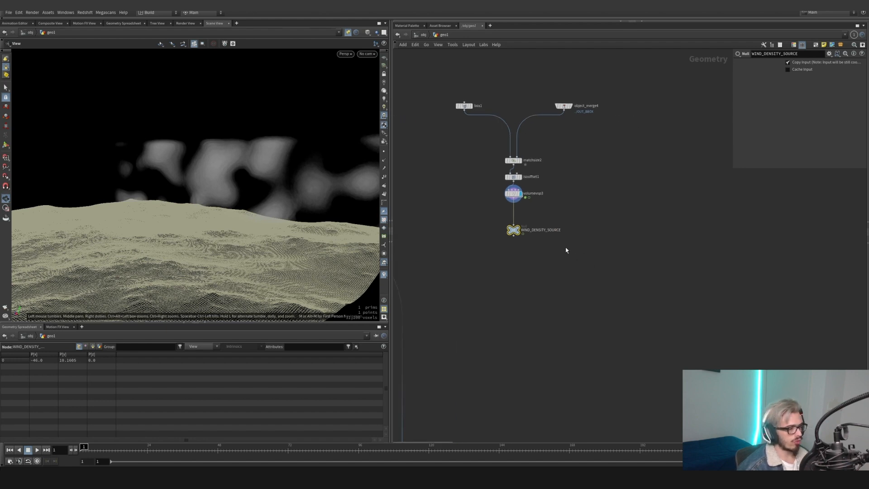
left_click_drag(256, 192, 266, 175)
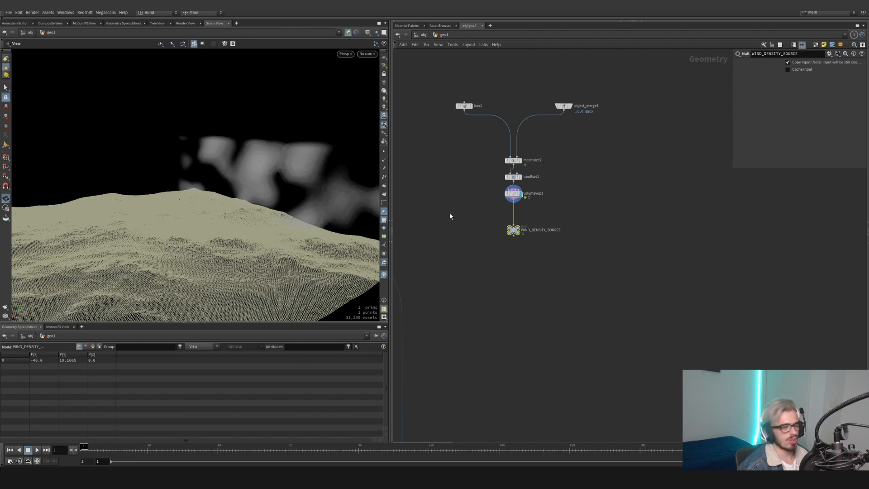
left_click_drag(514, 169, 608, 197)
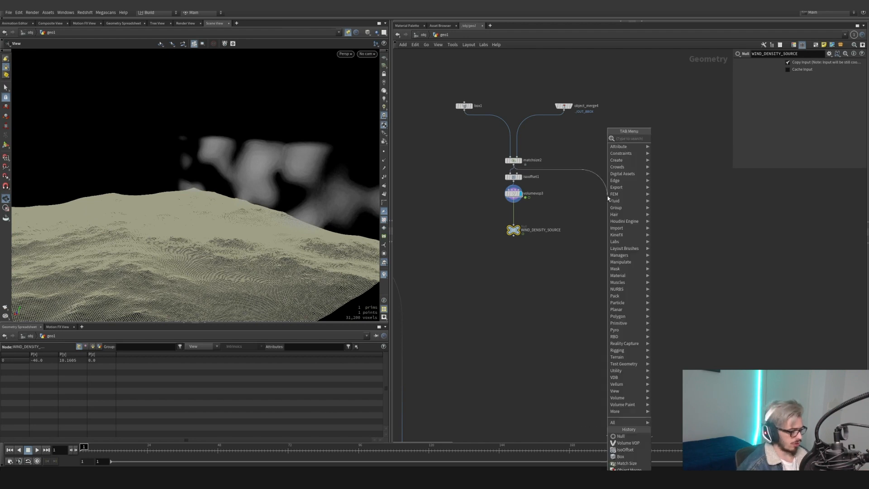
type("volume")
key("Return")
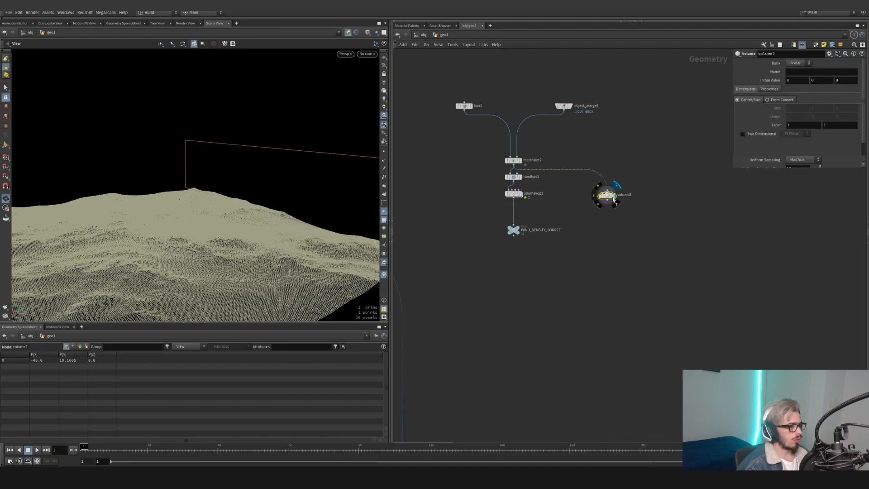
- Set volume2's Rank to Vector, its Name to vel and its X Initial Value to 0.8
left_click(789, 65)
left_click(798, 79)
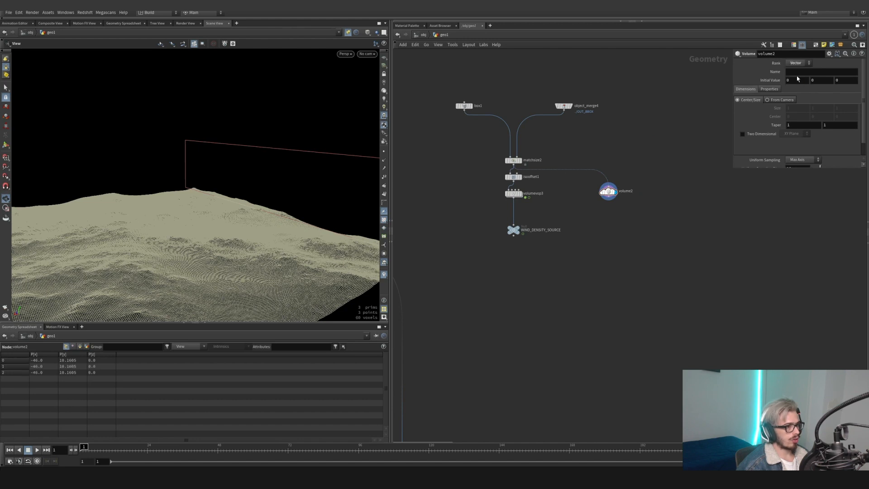
left_click(800, 72)
type("vel")
key("Return")
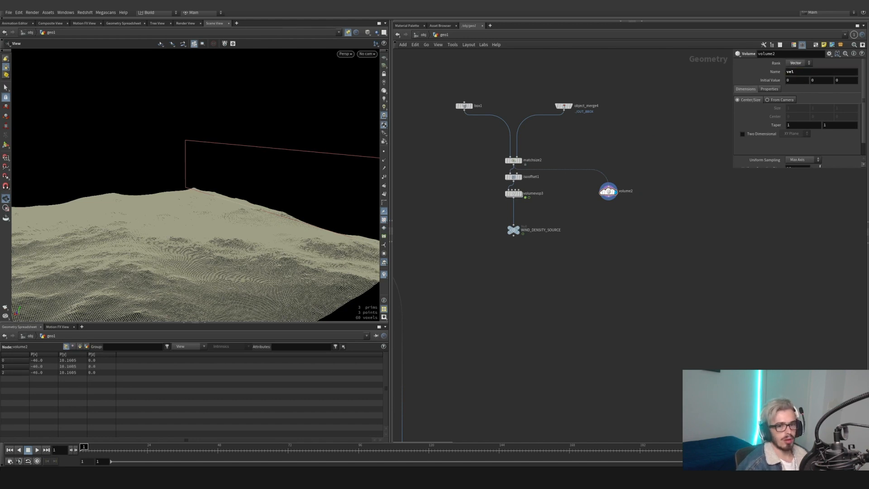
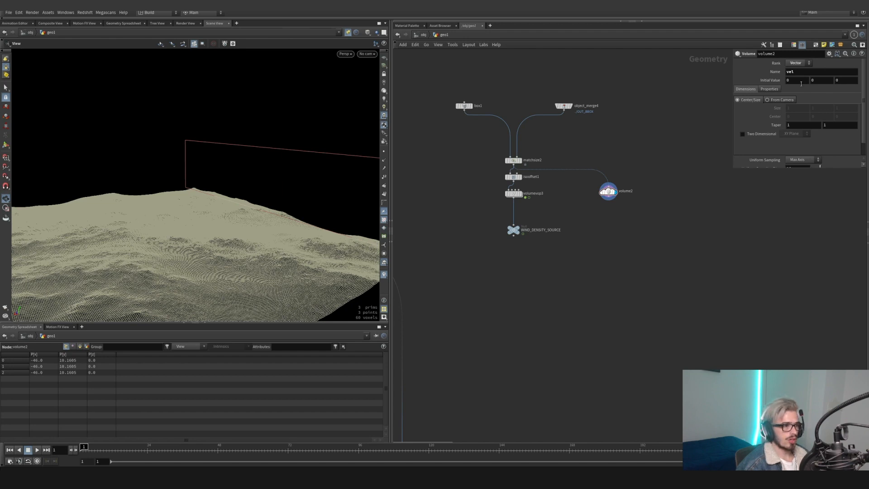
type(".8")
key("Return")
- Switch volume2's Uniform Sampling to Non Square and check the resulting volume from another angle
mouse_move(201, 214)
left_mouse_down()
mouse_move(159, 190)
mouse_move(215, 186)
mouse_move(194, 188)
mouse_move(200, 220)
left_mouse_up()
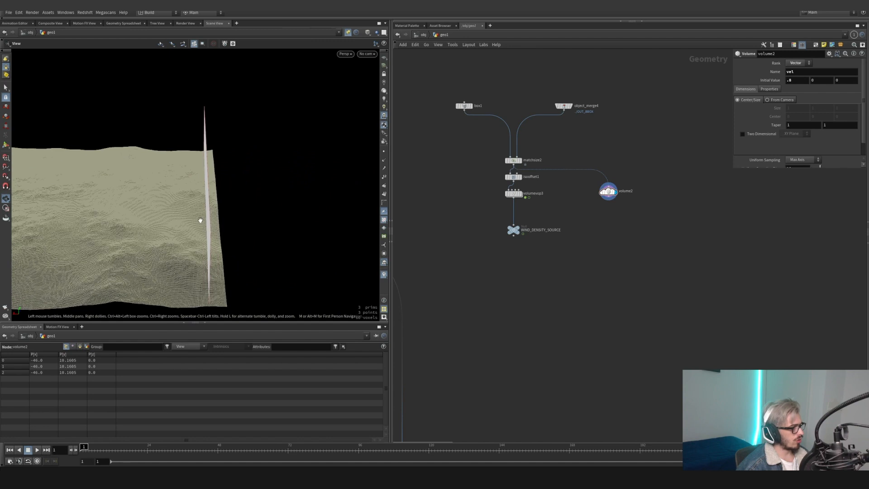
left_click_drag(771, 169, 775, 207)
left_click(801, 160)
left_click(799, 167)
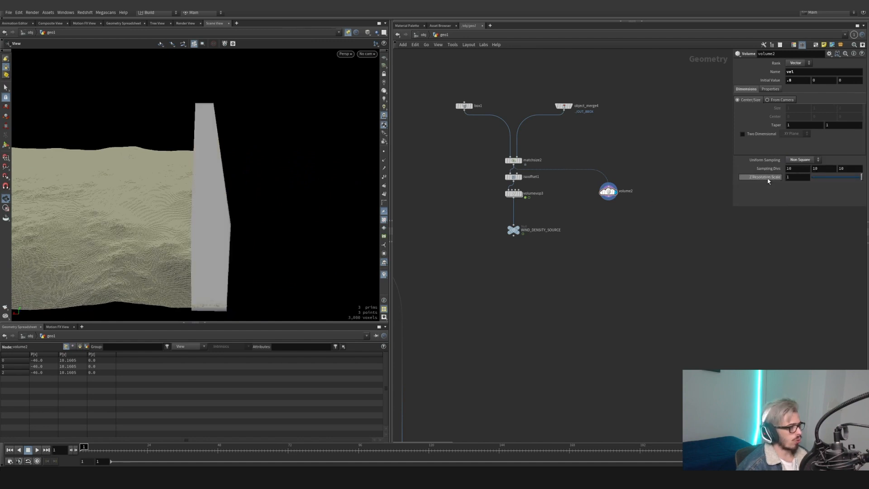
left_click_drag(227, 228, 332, 186)
- Add a Volume VOP node below volume2 and connect it to volume2's output
key("Tab")
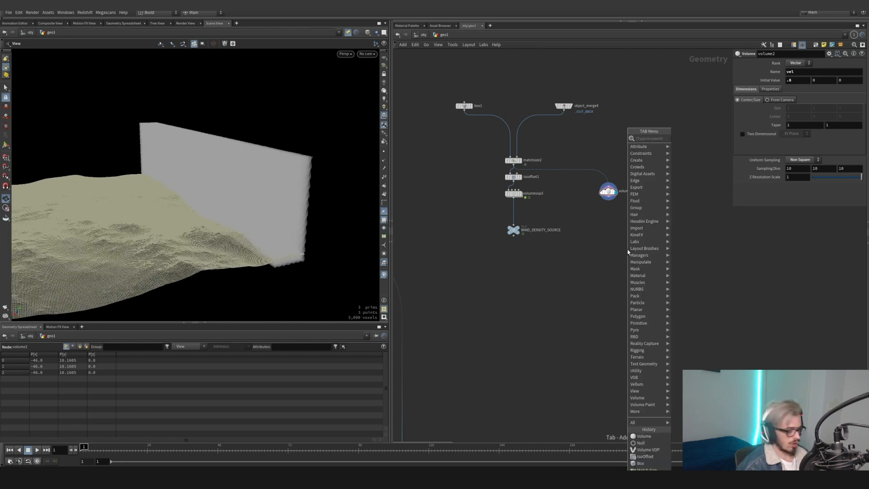
type("volume sa")
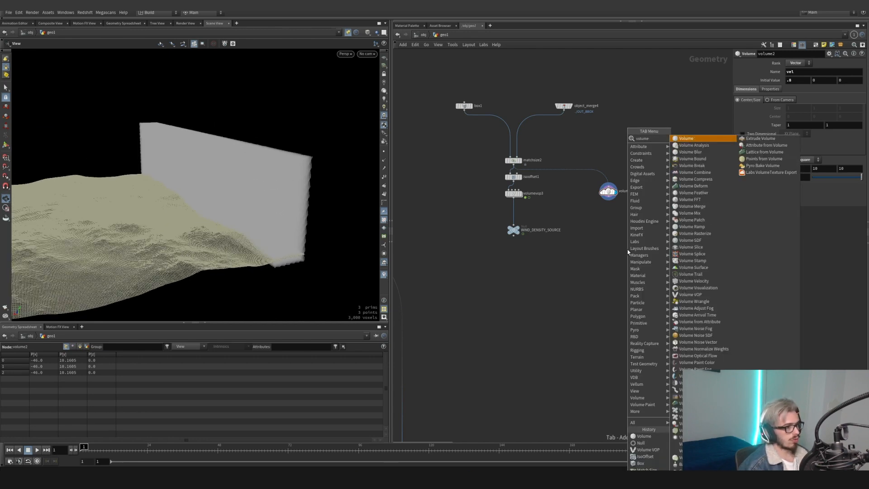
key("Return")
left_click(611, 268)
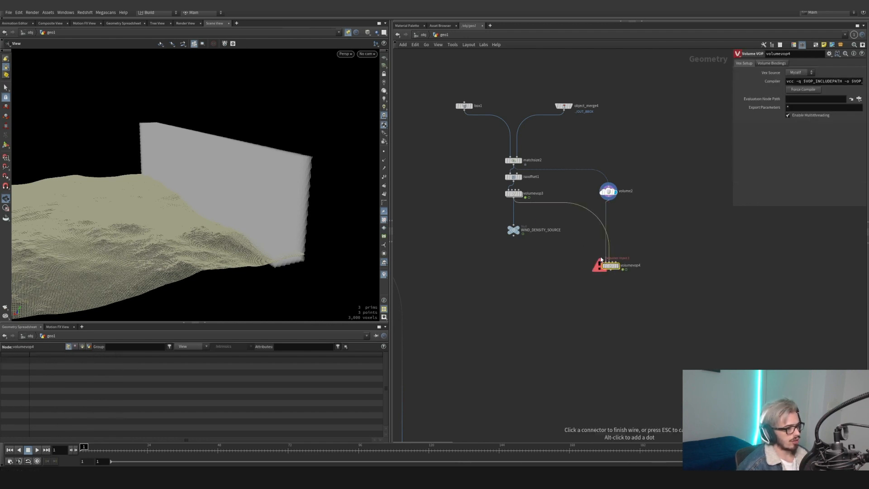
- Go inside volumevop4's VOP network
double_click(618, 264)
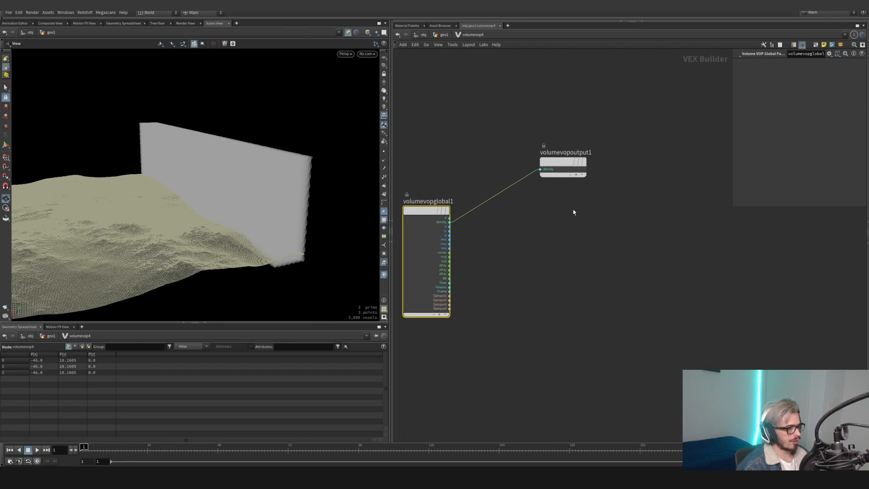
key("Tab")
key("Return")
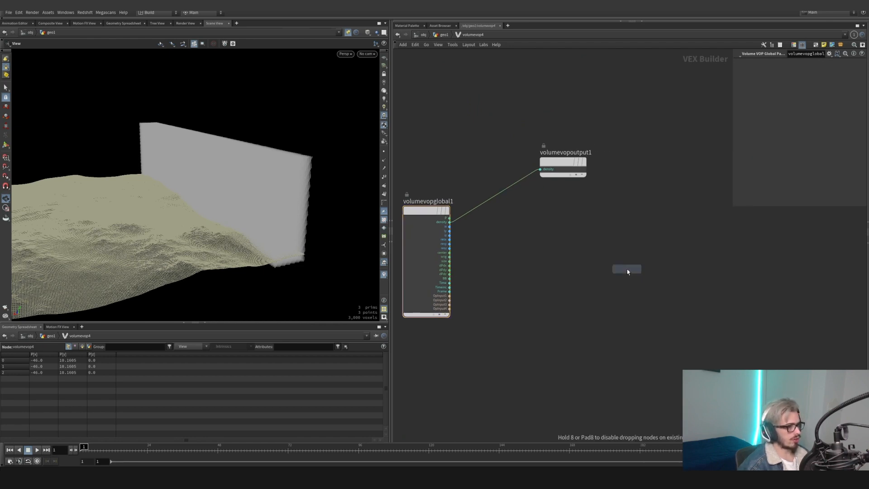
left_click(626, 269)
double_click(802, 64)
type("v")
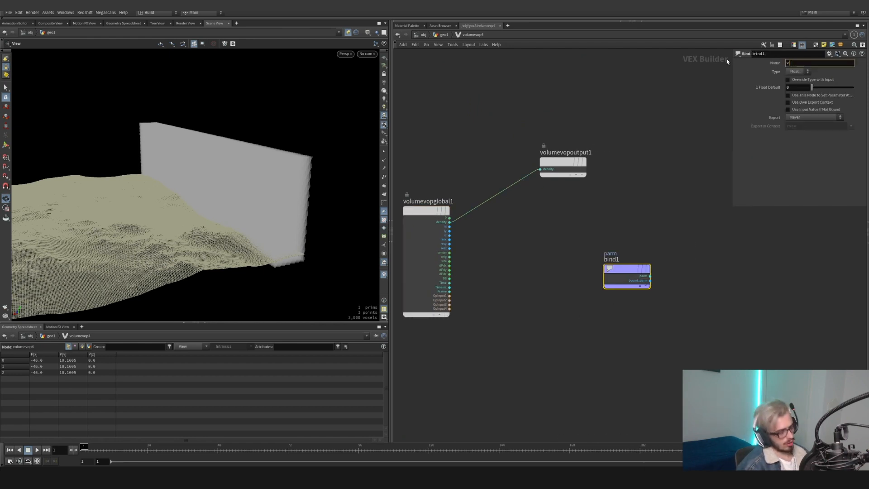
type("el")
key("Return")
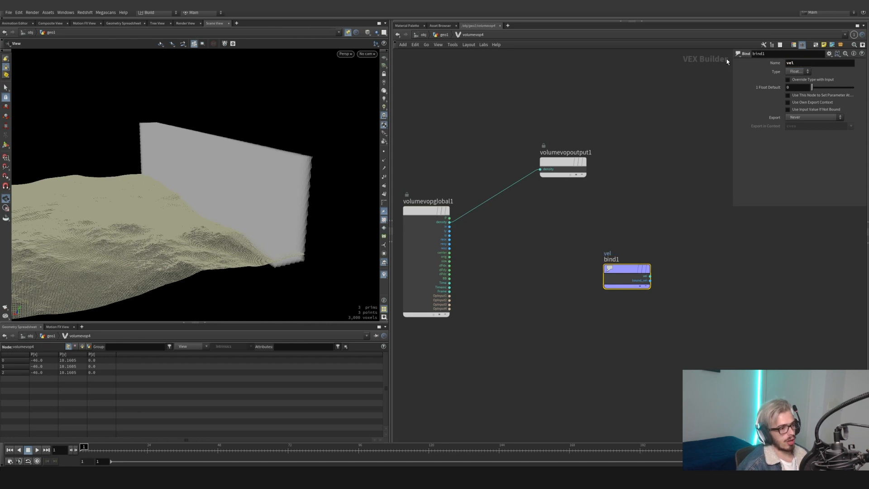
key("Delete")
- Add a Bind Export node and name its exported value vel
key("Tab")
type("bin")
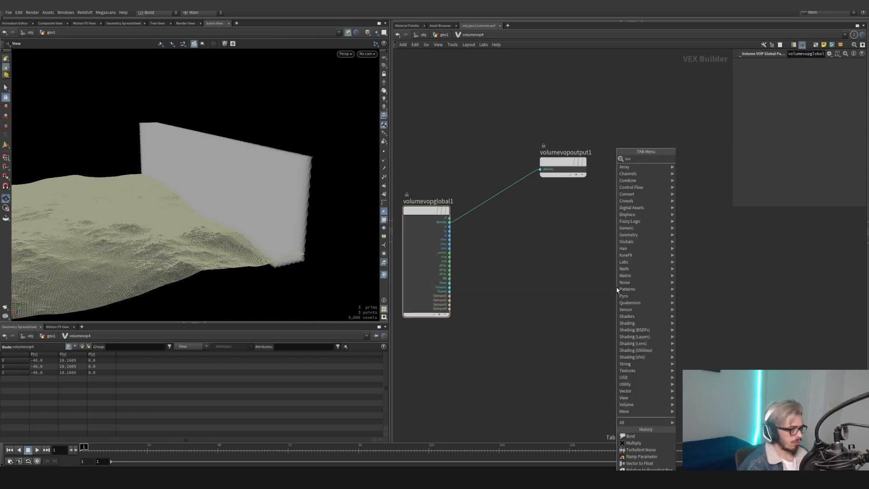
key("Return")
left_click(602, 303)
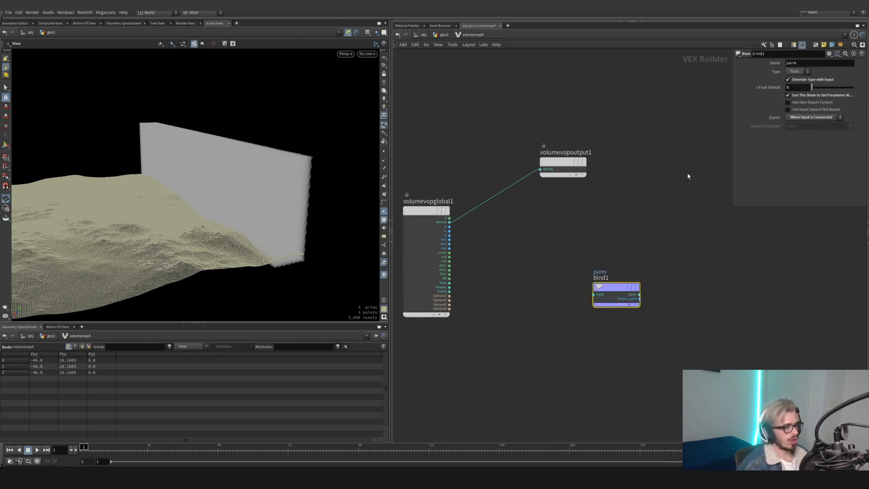
double_click(814, 62)
type("vel")
key("Return")
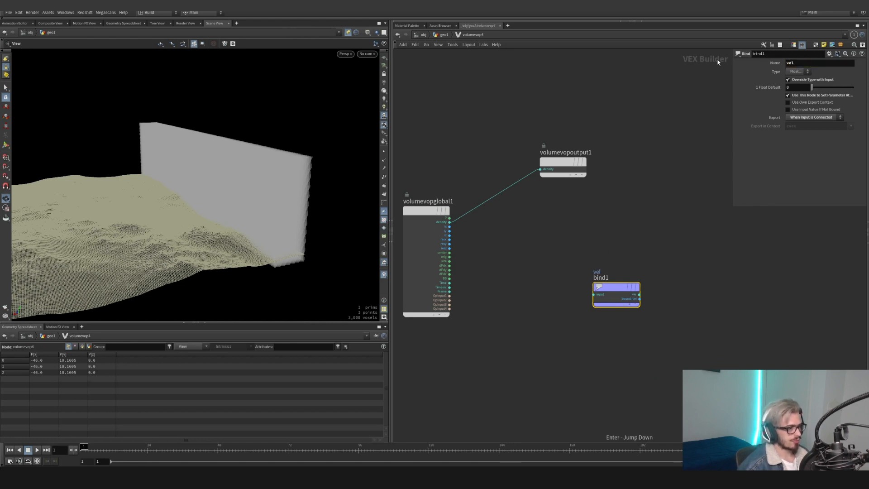
- Move bind1 and volumevopoutput1 farther away from volumevopglobal1 to make room for more nodes
middle_click_drag(545, 184, 498, 169)
left_click_drag(567, 273, 666, 249)
scroll(671, 218, "down", 1)
middle_click_drag(602, 217, 598, 213)
left_click_drag(530, 164, 656, 125)
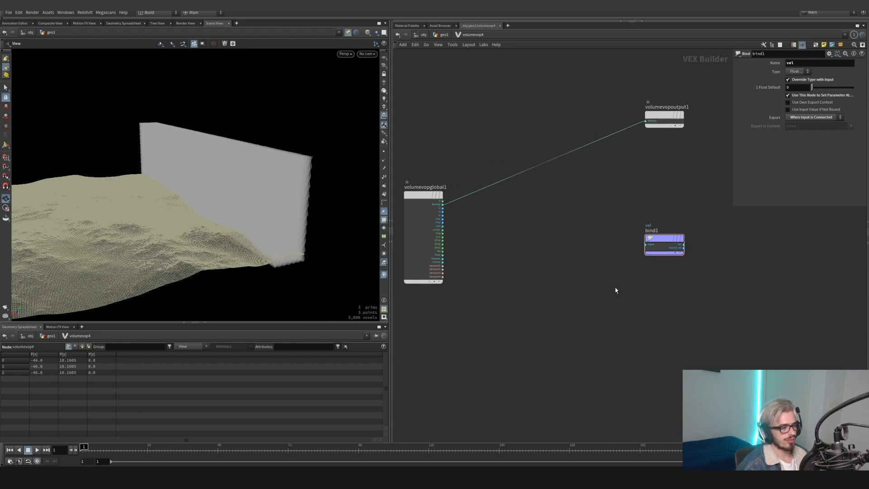
- Add a Constant node of type 3 Floats (vector) and set its first component to 1
key("Tab")
type("const")
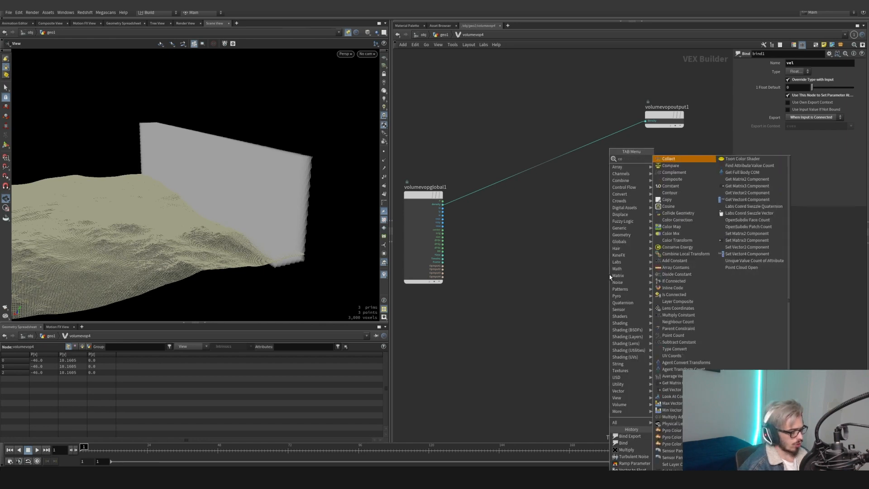
key("Return")
left_click(518, 254)
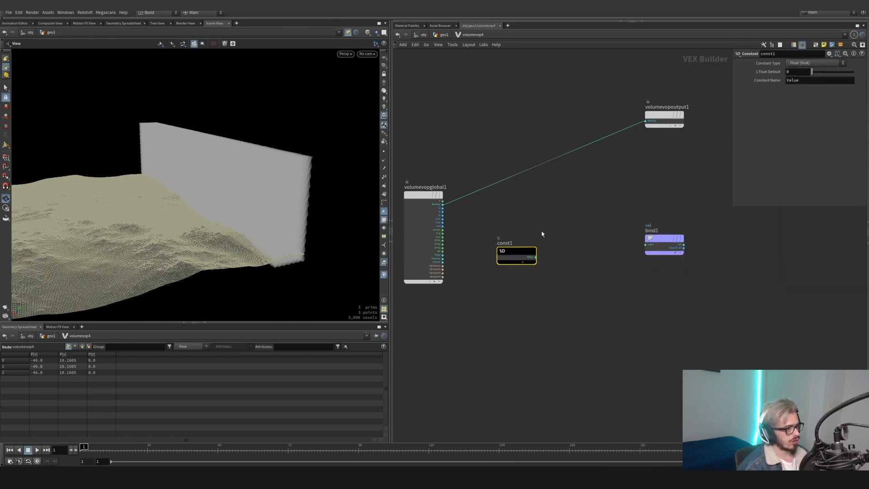
left_click(798, 63)
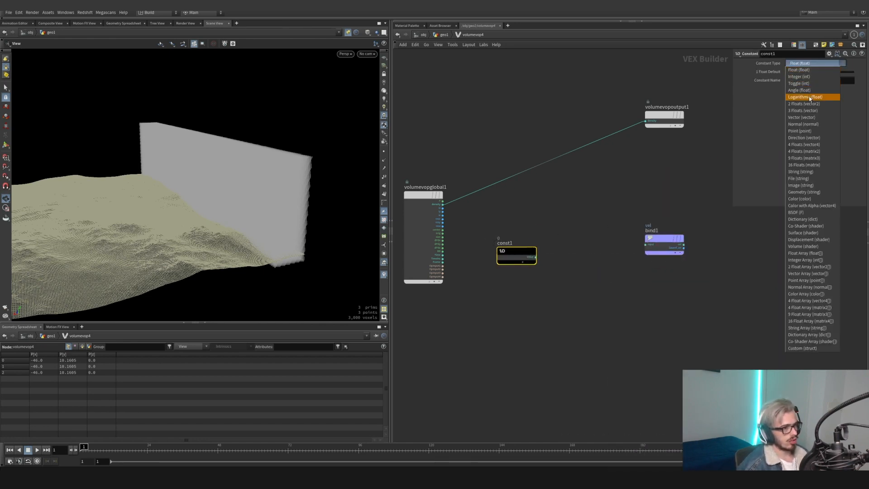
left_click(810, 109)
left_click(799, 71)
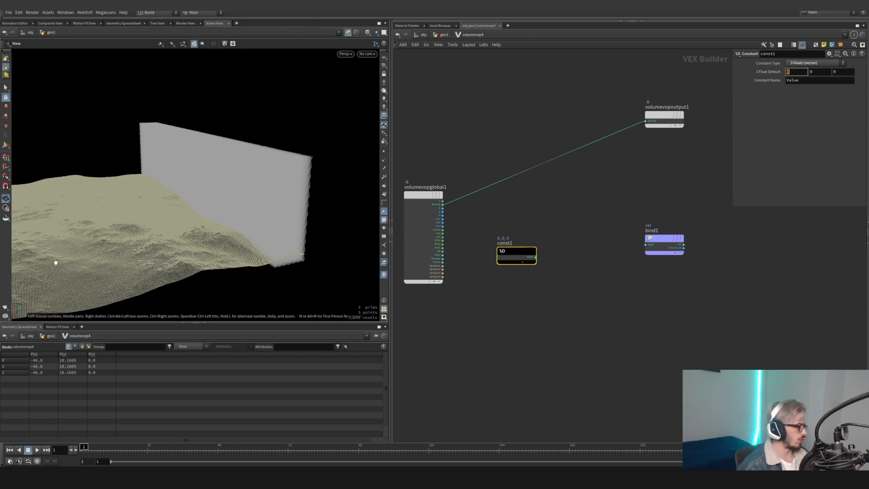
type("1")
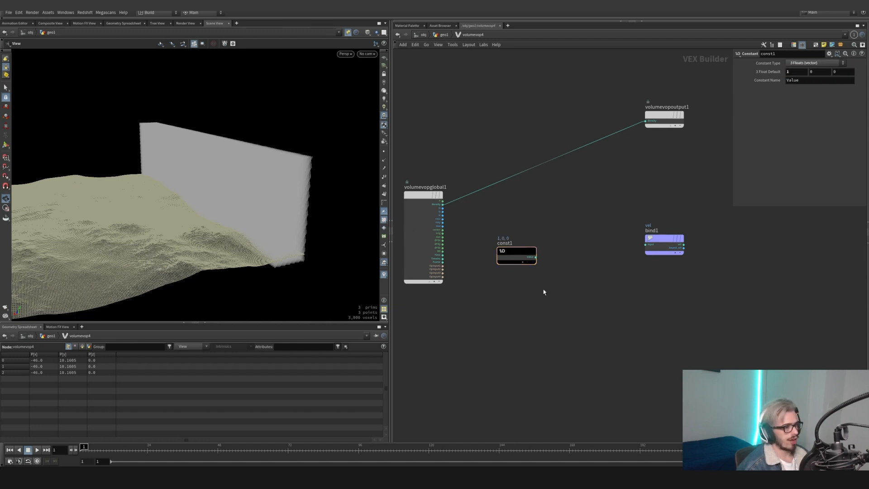
- Connect const1's output to bind1's input and move const1 between the globals and bind1
left_click_drag(535, 257, 646, 245)
left_click_drag(502, 255, 530, 227)
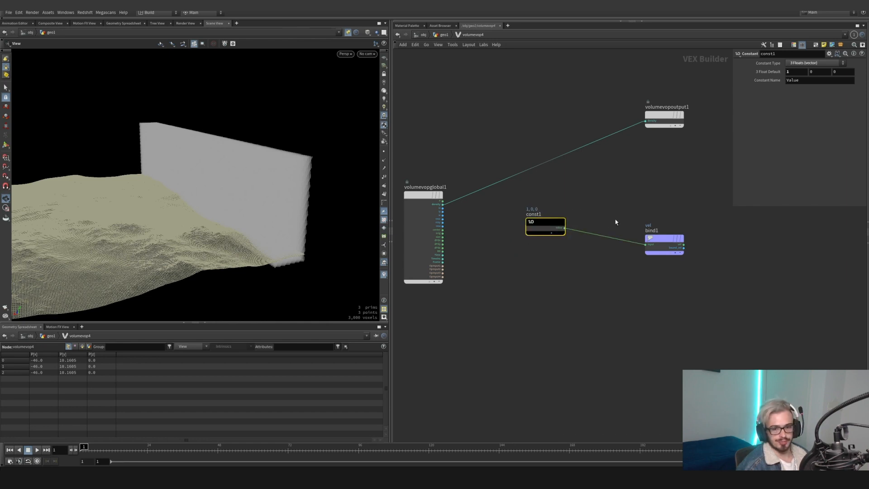
left_click_drag(578, 179, 507, 262)
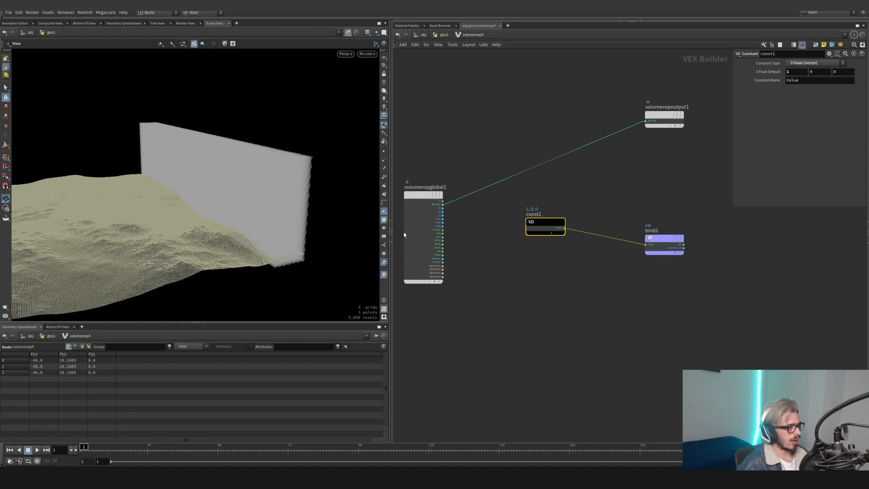
- Try -1 as const1's first component and set it back to 1
left_click_drag(799, 71, 737, 70)
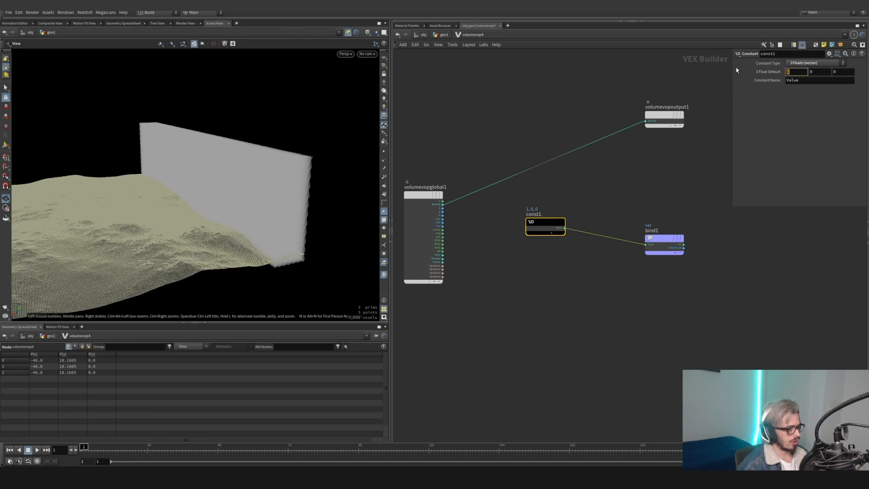
type("-1")
key("Return")
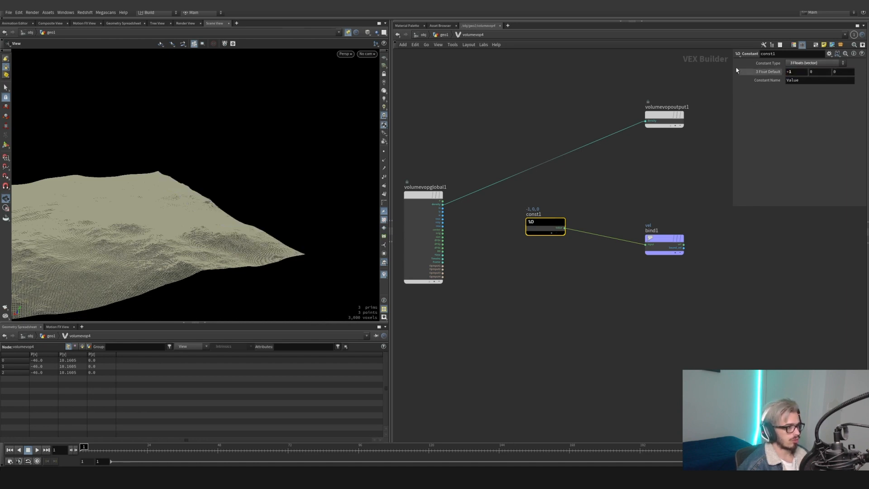
left_click_drag(797, 71, 624, 165)
type("1")
left_click(604, 185)
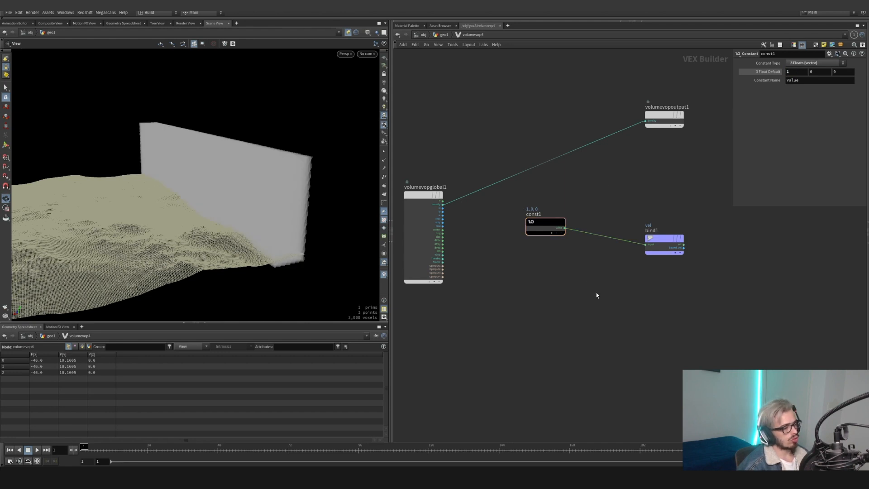
- Move bind1 out of the way and insert a Multiply node on the wire between const1 and bind1
middle_click_drag(595, 295, 526, 260)
left_click_drag(586, 202, 637, 186)
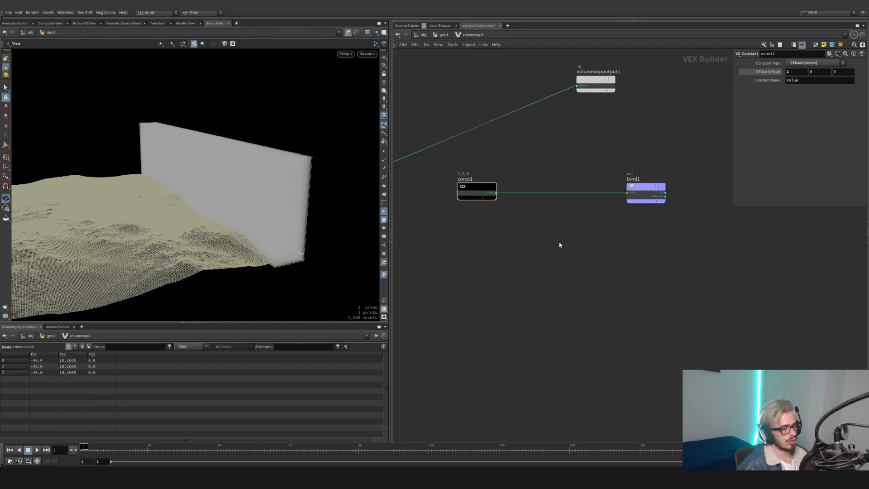
left_click_drag(517, 153, 420, 251)
left_click_drag(559, 156, 461, 230)
key("Tab")
type("mu")
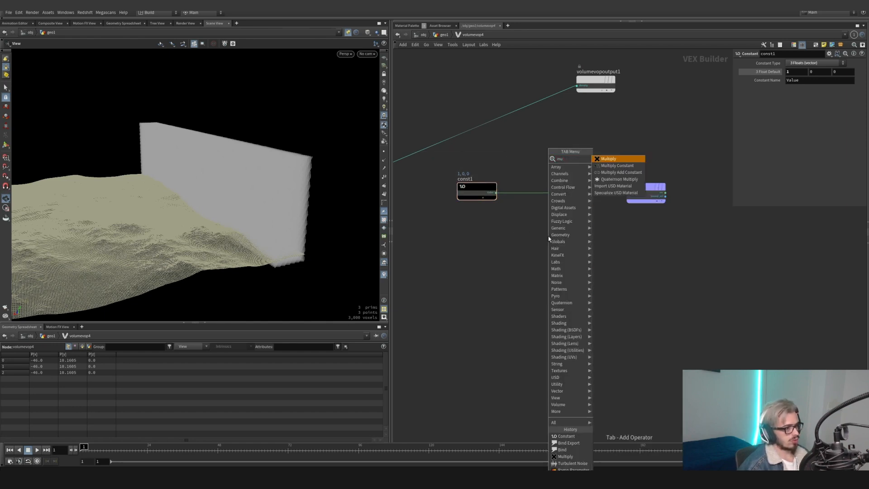
key("Return")
left_click(550, 244)
left_click_drag(550, 243, 558, 191)
- Promote multiply1's second input to a parameter, check it on volumevop4, and return inside the network
middle_click(541, 197)
left_click(546, 200)
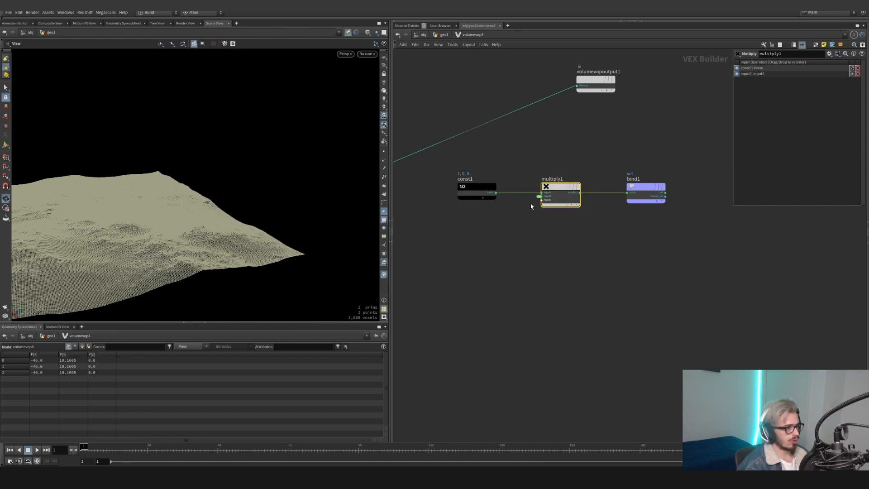
left_click(445, 35)
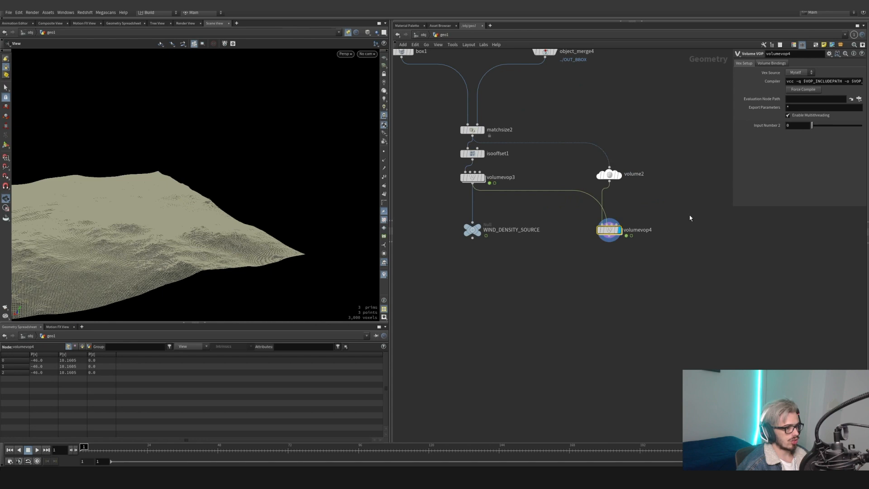
double_click(607, 230)
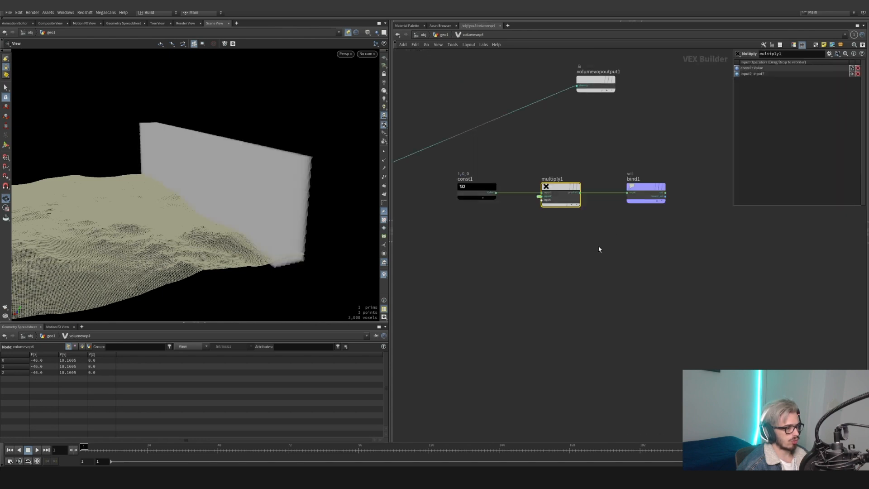
- Expand multiply1's promoted input into a Parameter node and place it just below const1
left_click(540, 196)
left_click(541, 203)
left_click_drag(508, 189, 483, 220)
- Name the promoted parameter multV, label it Mult V, and set Mult V to 1 on volumevop4
double_click(807, 63)
type("multV")
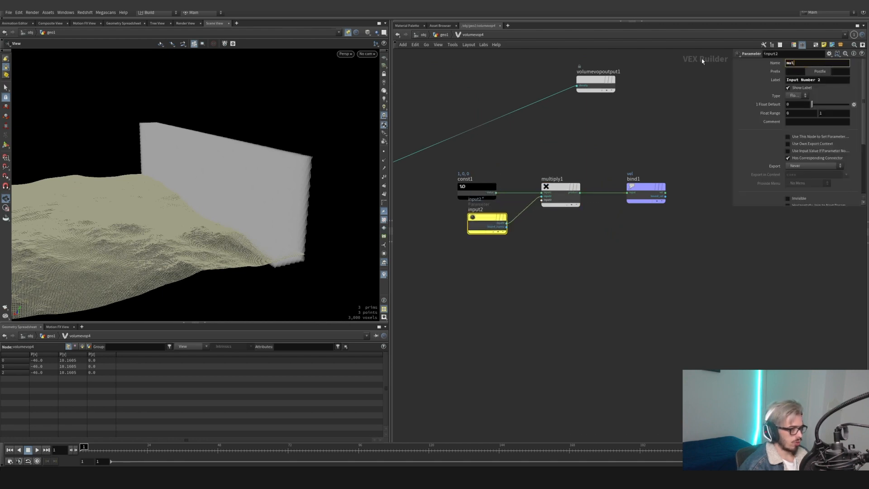
key("Tab")
key("Tab")
key("Tab")
type("Mult")
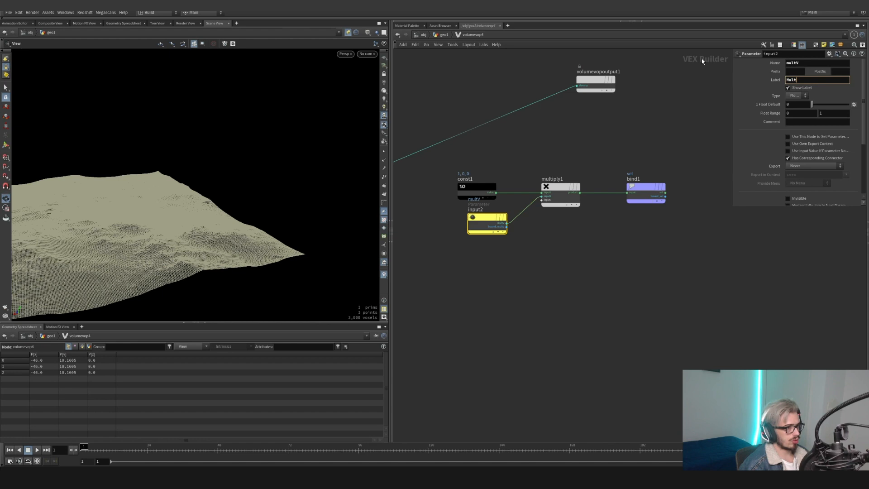
key("BackSpace")
type("t V")
key("Return")
left_click(443, 34)
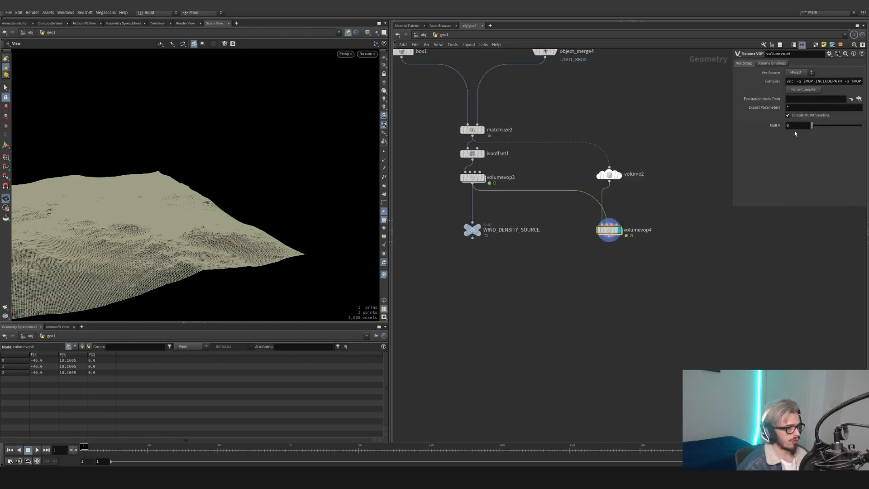
- Inside volumevop4, insert an Add node between multiply1 and bind1
double_click(609, 230)
middle_click_drag(619, 261, 606, 251)
key("Tab")
type("add")
key("Return")
left_click(611, 226)
left_click_drag(612, 225, 589, 190)
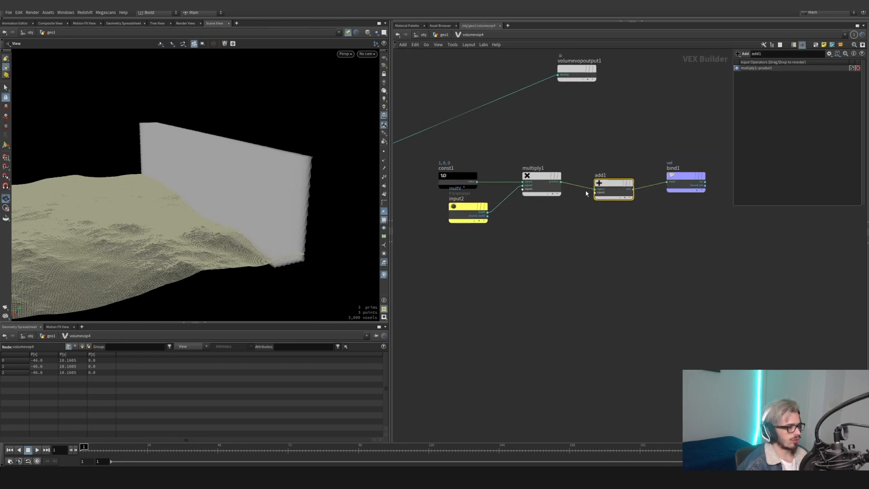
- Connect the P output of volumevopglobal1 to add1's second input
left_click(596, 193)
middle_click_drag(542, 252, 675, 246)
left_click(489, 147)
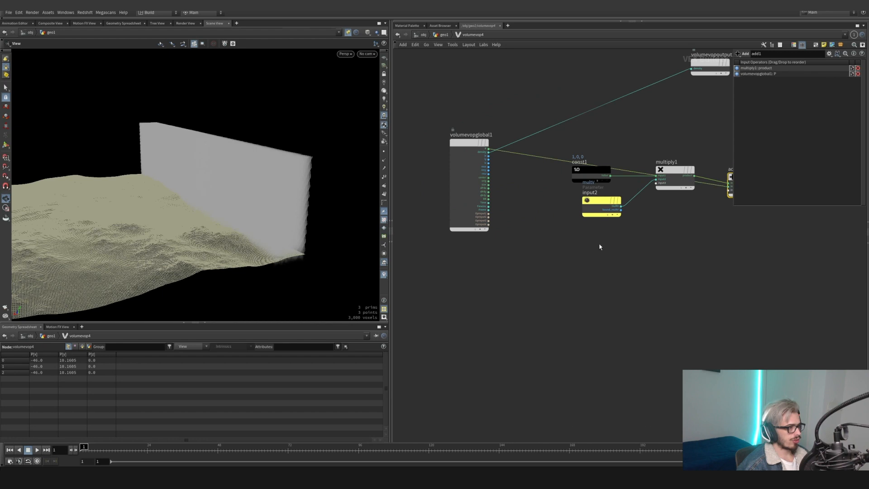
- Insert a Turbulent Noise node between the global P and add1, and wire P into its position input
middle_click_drag(654, 202, 567, 195)
key("Tab")
type("noi")
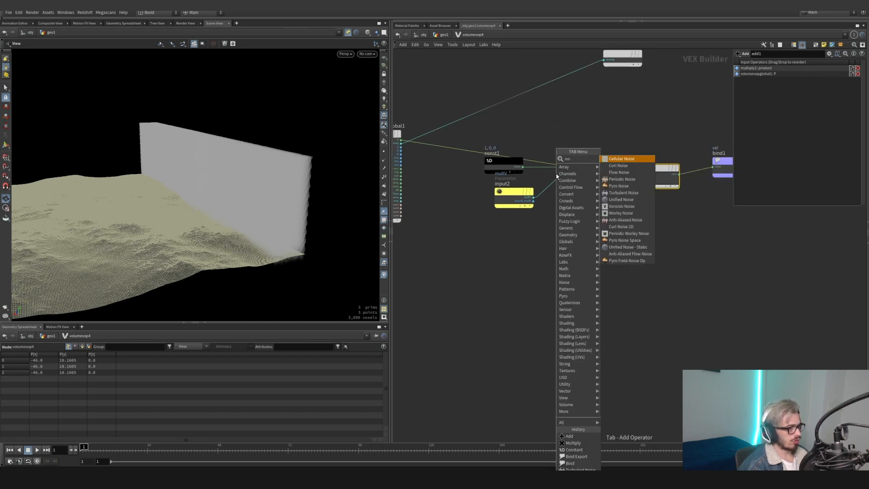
key("Down")
key("Down")
key("Down")
key("Down")
key("Down")
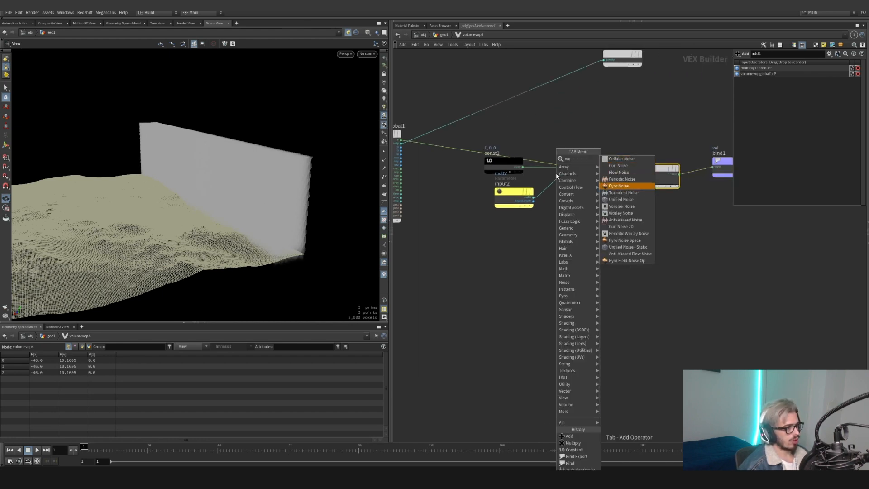
key("Return")
left_click(472, 170)
left_click_drag(471, 170, 505, 250)
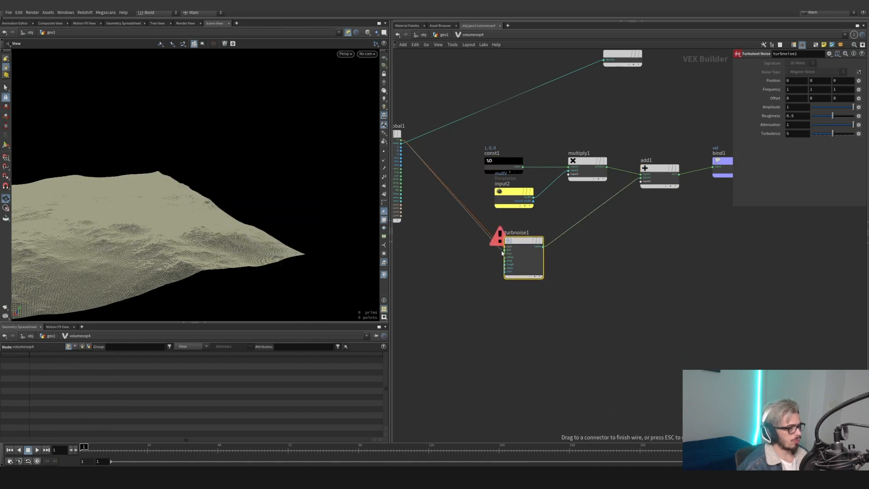
- Return to geo1, connect volumevop4 to the merge in the volume trail group, and display the volume trail
left_click(438, 34)
scroll(619, 283, "down", 5)
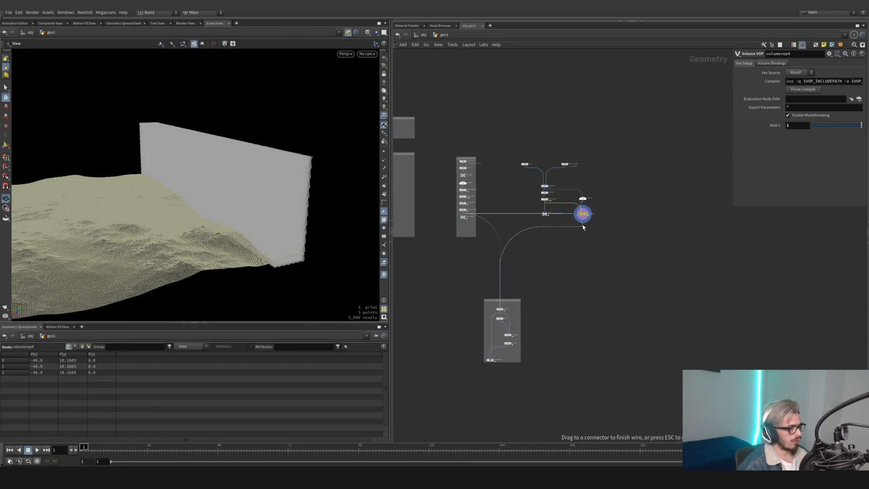
scroll(512, 361, "up", 5)
left_click(465, 362)
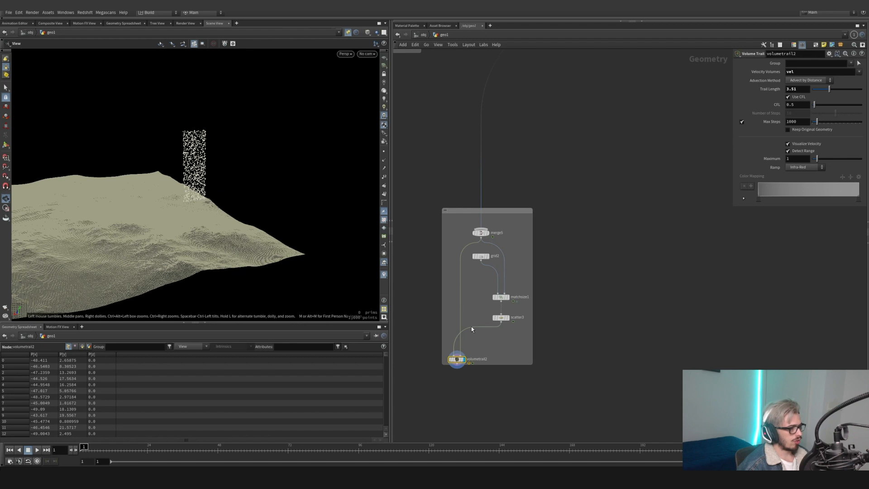
- Insert a Convert VDB node between volumevop4 and the merge, and set its conversion to VDB
scroll(648, 120, "down", 1)
middle_click_drag(648, 120, 612, 313)
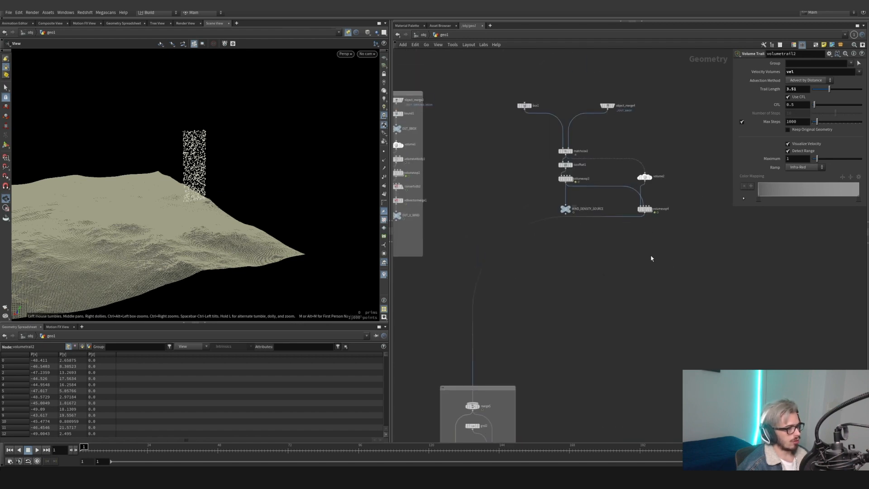
key("Tab")
type("convert v")
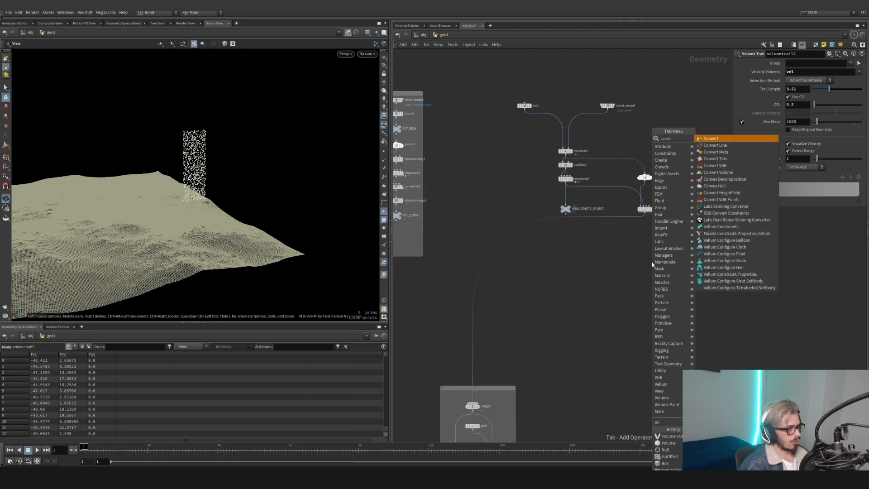
key("Return")
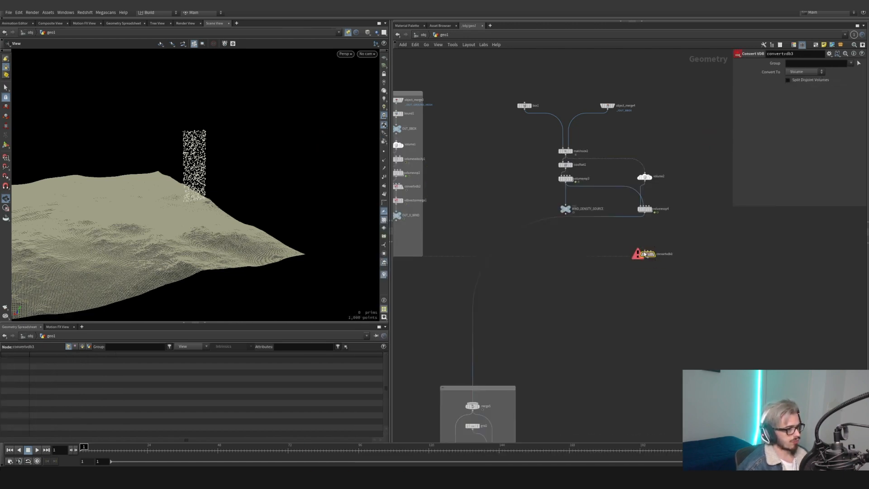
left_click_drag(628, 222, 646, 232)
key("y")
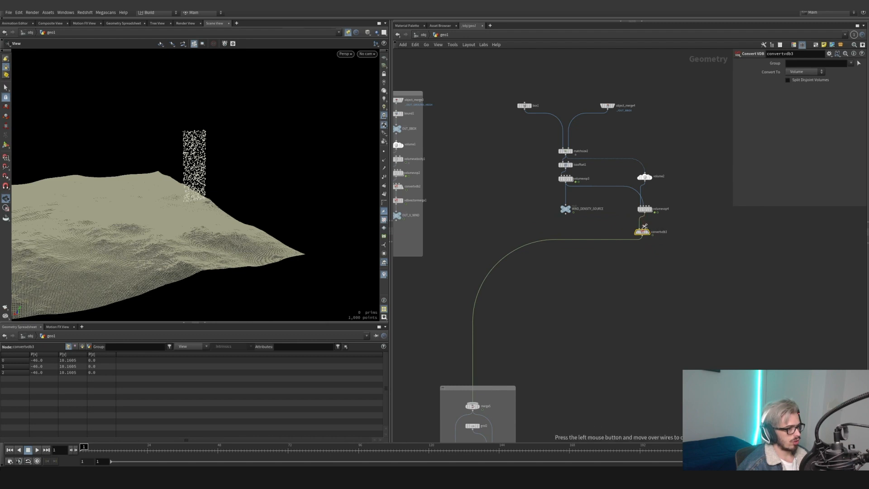
left_click(644, 224)
left_click(801, 72)
left_click(803, 86)
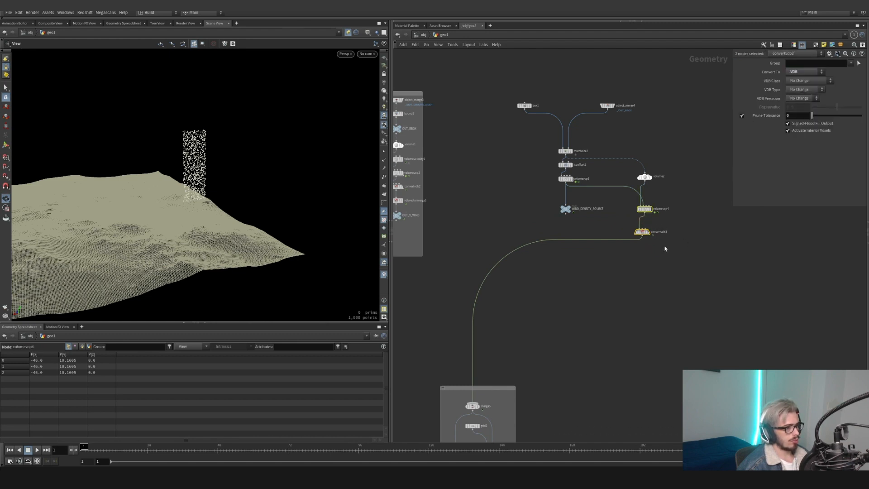
- Insert a VDB Vector from Scalar node between convertvdb3 and the merge in the volume trail group
left_click(641, 267)
key("Tab")
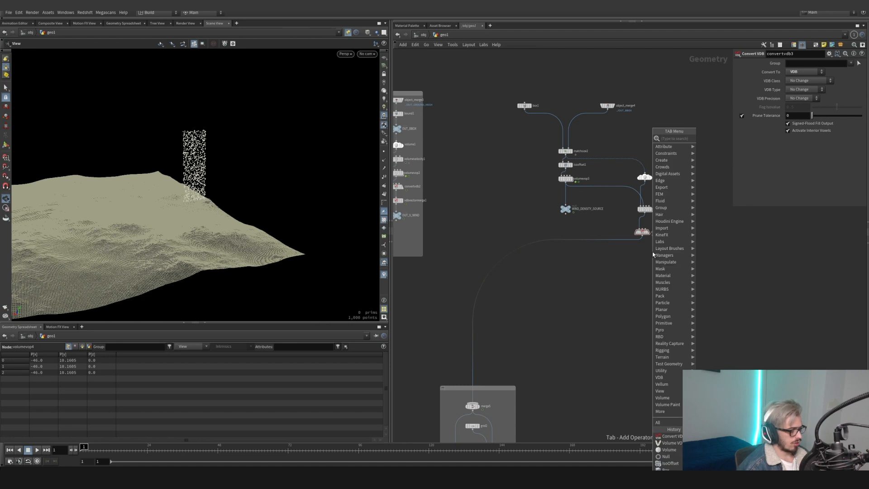
type("vectr")
key("BackSpace")
key("BackSpace")
key("BackSpace")
key("BackSpace")
key("BackSpace")
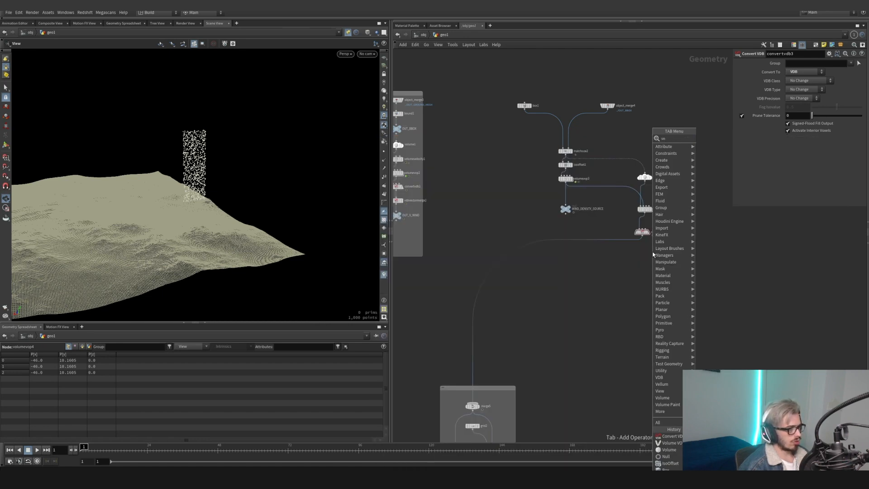
type("merg")
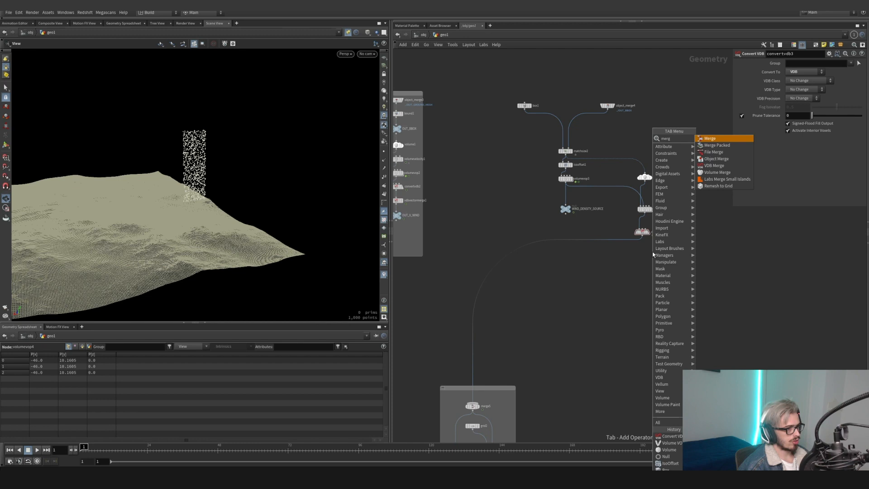
key("BackSpace")
key("BackSpace")
key("BackSpace")
key("BackSpace")
type("floa")
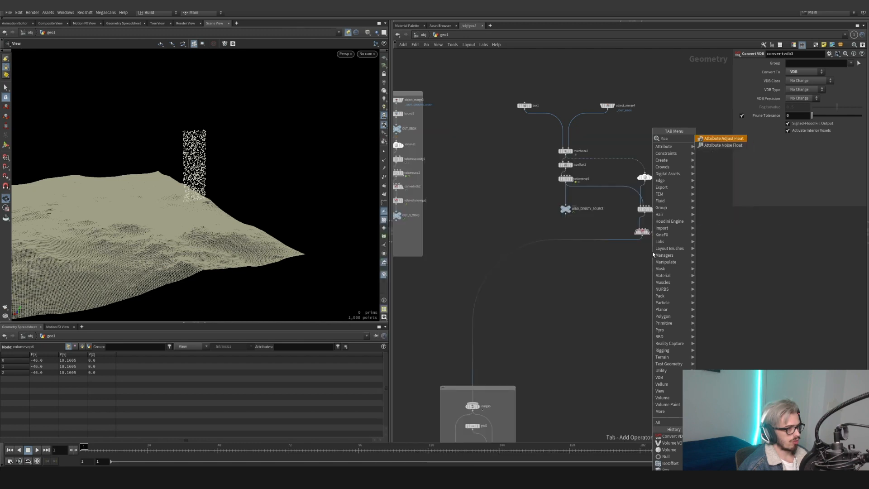
type("t")
key("BackSpace")
key("BackSpace")
key("BackSpace")
key("BackSpace")
key("BackSpace")
type("vector")
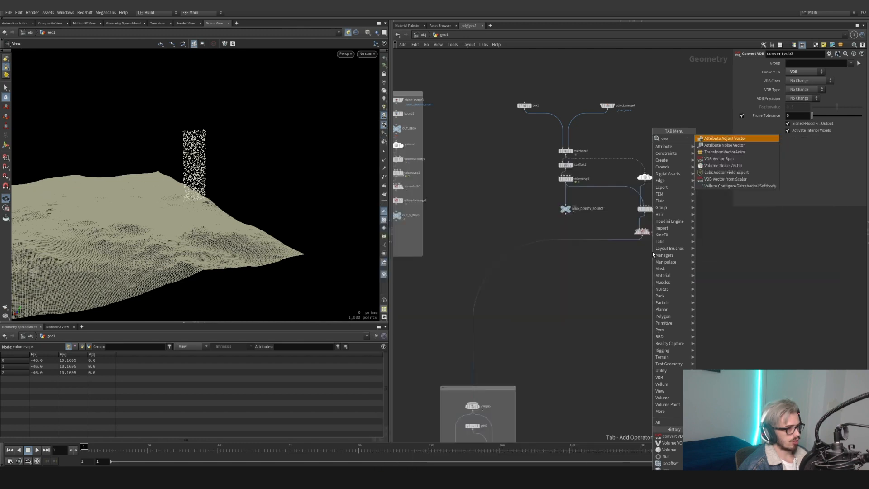
key("Down")
key("Down")
key("Down")
key("Down")
key("Down")
key("Down")
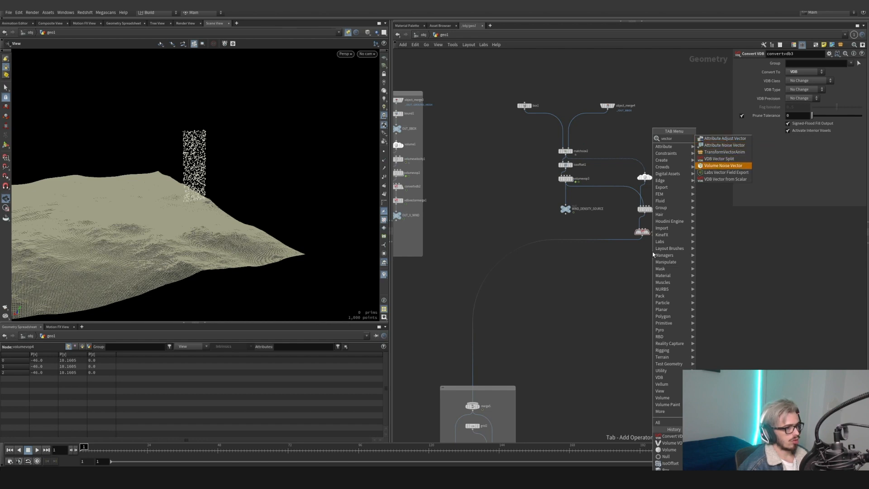
key("Return")
scroll(653, 254, "up", 2)
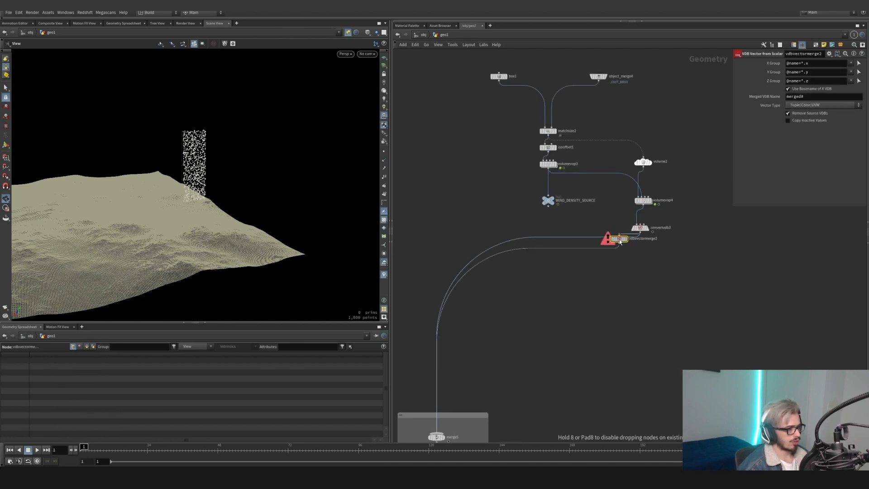
left_click(619, 245)
left_click_drag(626, 245, 642, 252)
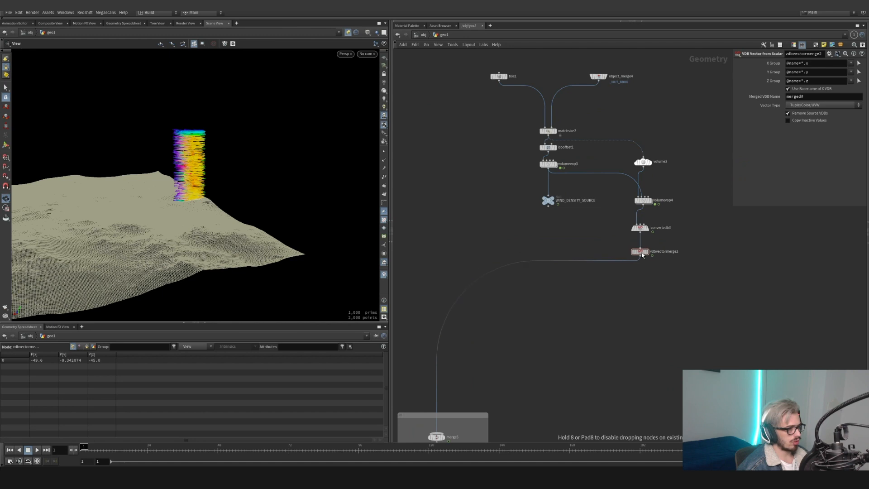
- Inside volumevop4, set turbnoise1's signature to 3D Noise and its frequency to 0.1 on all three axes
double_click(643, 204)
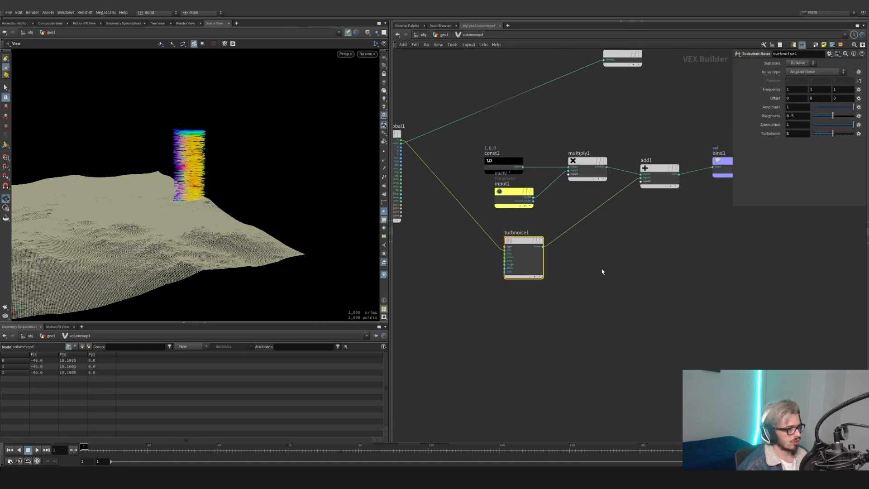
left_click(800, 63)
left_click(801, 71)
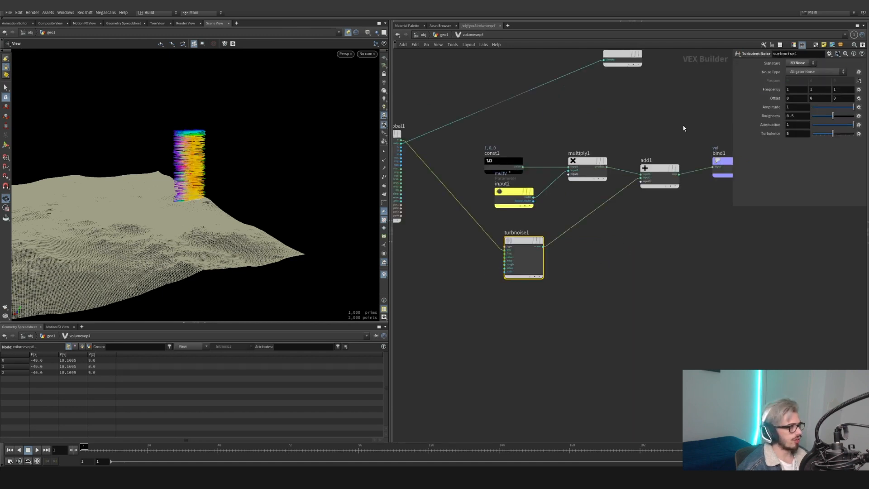
left_click_drag(792, 91, 741, 92)
type(".1")
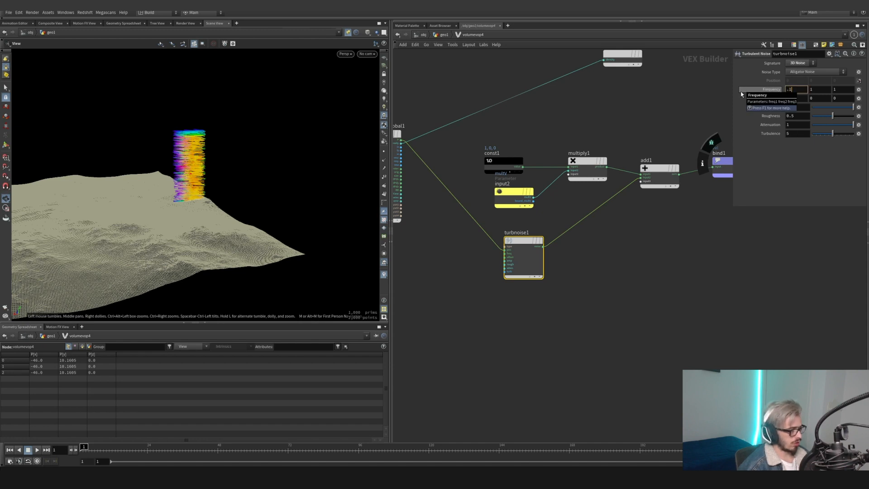
key("Tab")
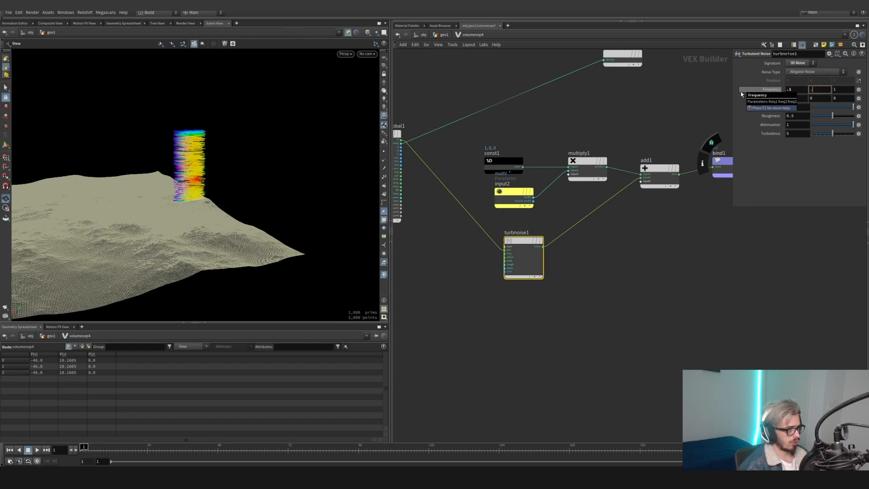
key("Tab")
type(".1")
key("Return")
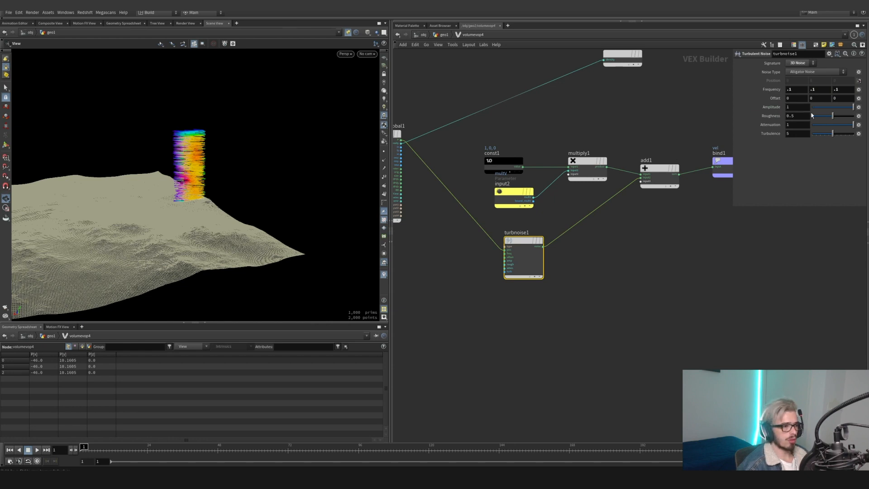
- Set turbnoise1's amplitude to 30 and its noise type to Original Perlin Noise, and align const1 with the node below it
type("30")
key("Return")
left_click(803, 72)
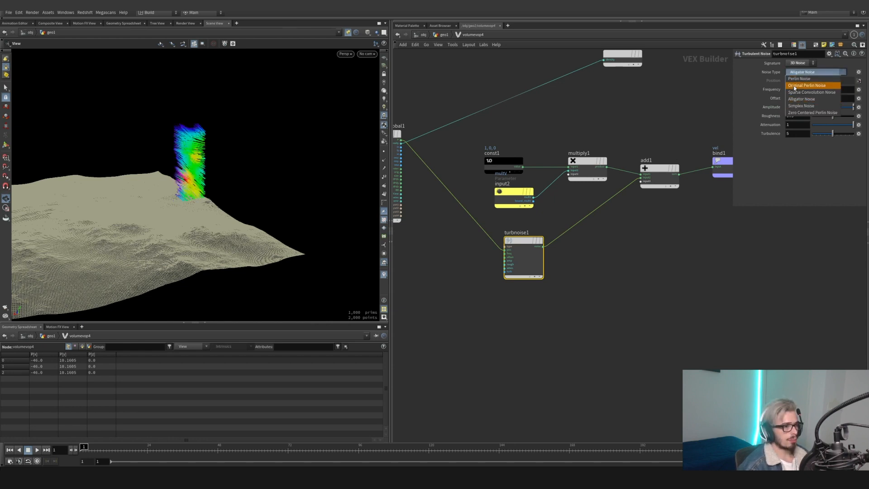
left_click(817, 85)
left_click_drag(195, 187, 213, 172)
left_click_drag(507, 161, 518, 161)
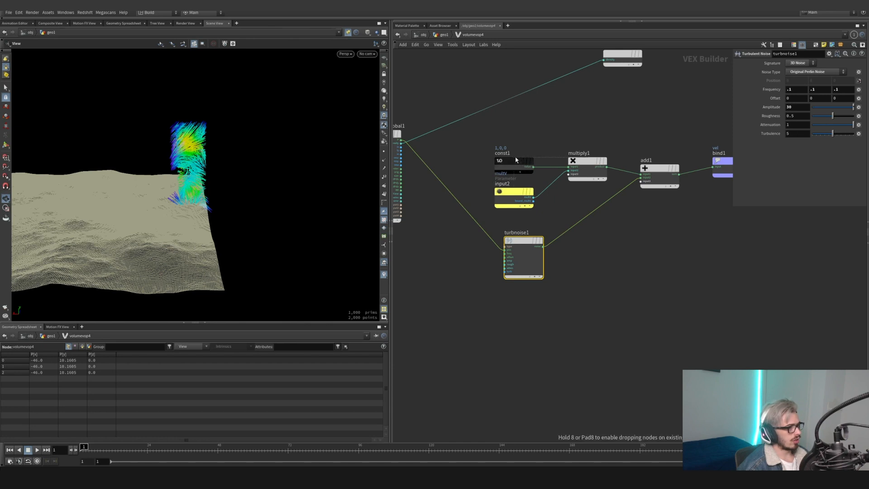
- Return to geo1 and raise volumevop4's velocity multiplier to about 6.6
left_click(577, 164)
key("u")
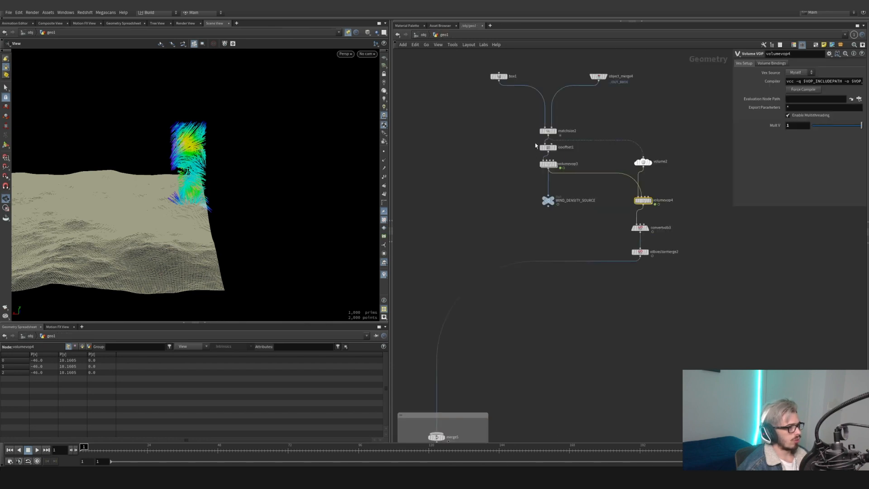
middle_click_drag(776, 125, 855, 136)
middle_click_drag(793, 125, 793, 125)
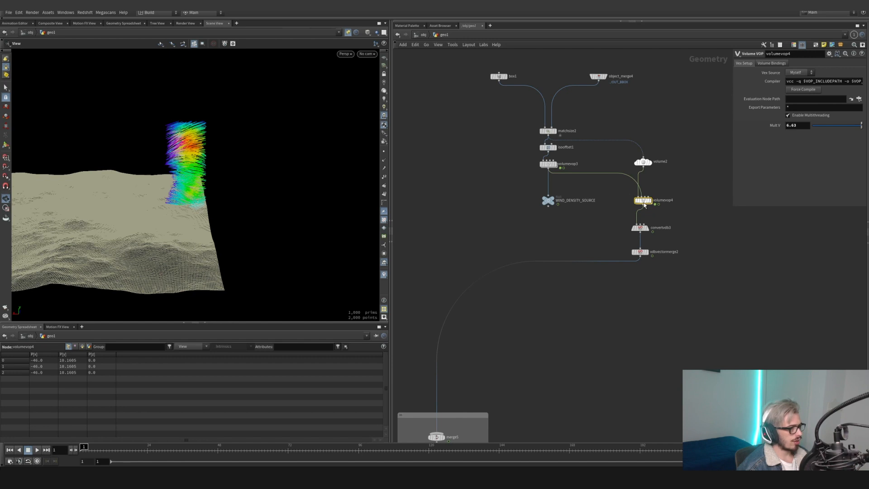
- Inside volumevop4, add a Volume Sample node below the turbulent noise
double_click(644, 202)
scroll(594, 240, "down", 2)
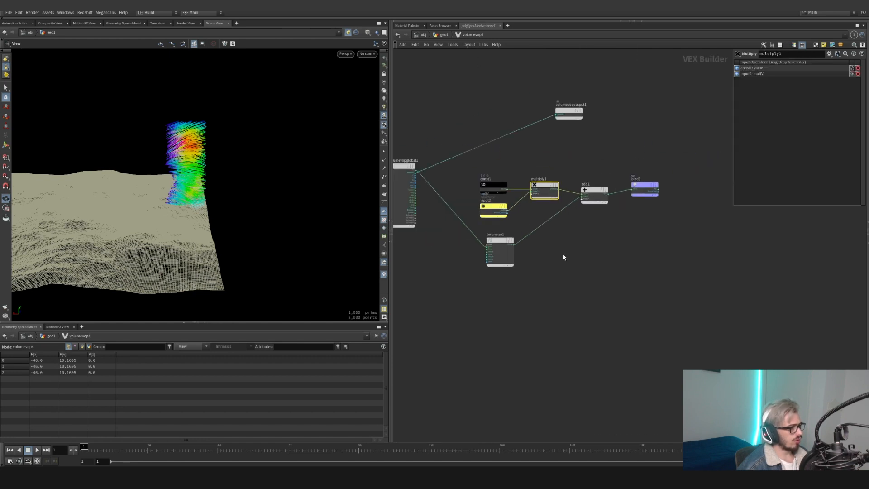
key("Tab")
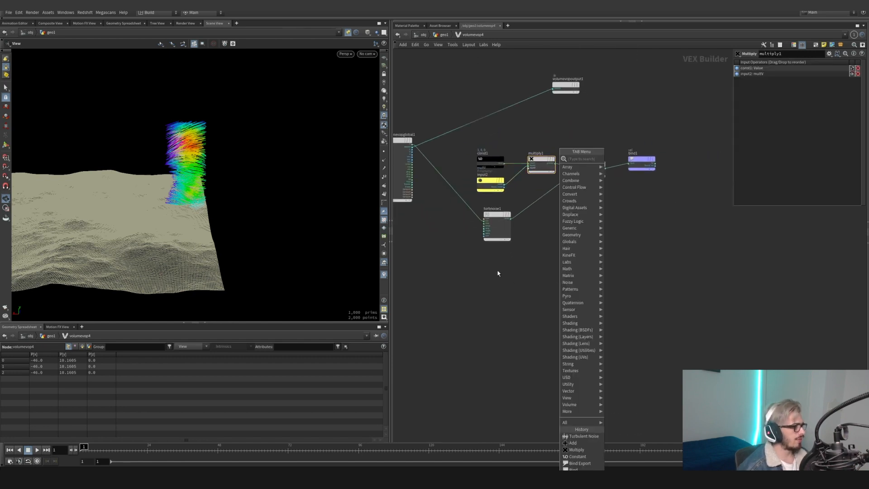
type("add")
key("Return")
middle_click_drag(404, 152, 440, 155)
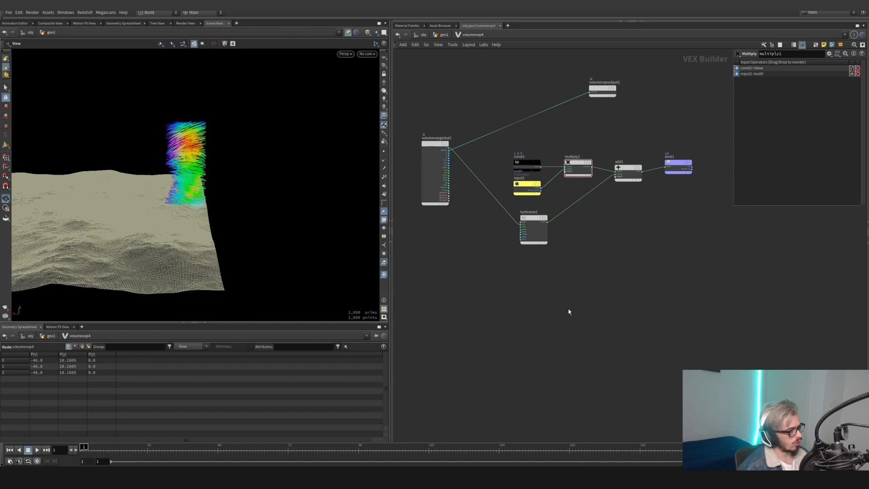
key("Tab")
type("volume sam")
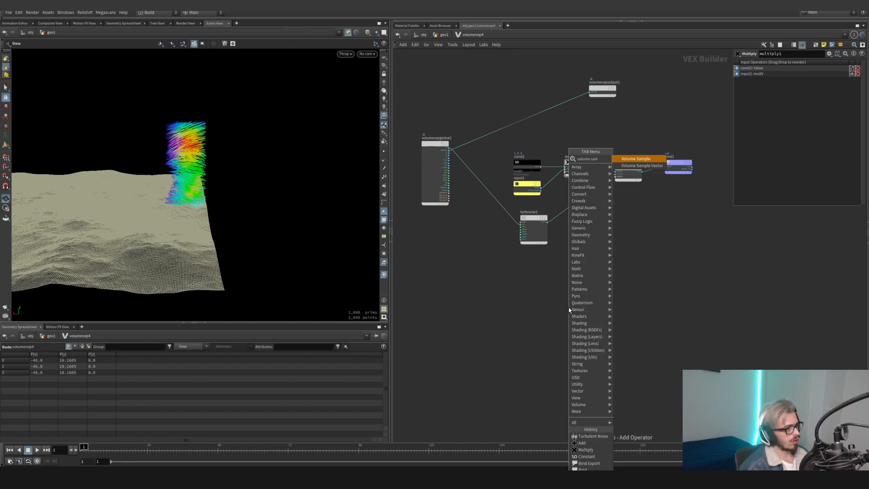
key("Return")
left_click(568, 309)
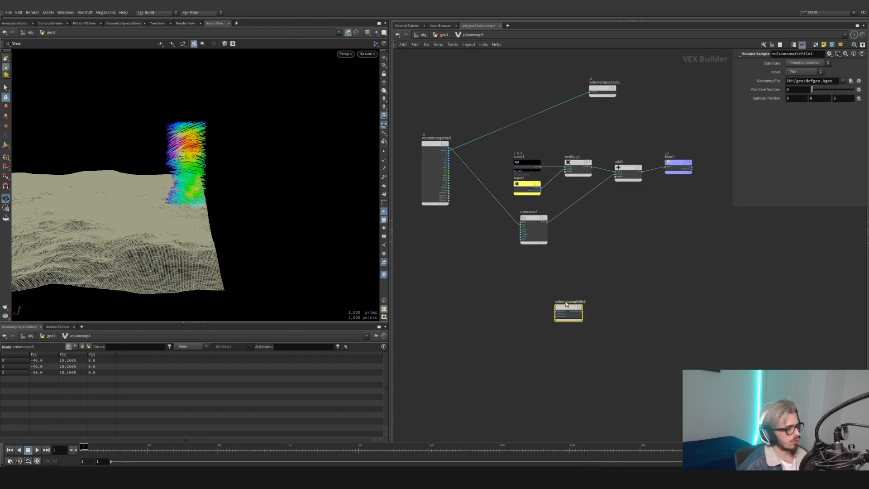
- Wire volumevopglobal1's first geometry input output and P into the volume sample's file and sample position inputs
left_click_drag(449, 194, 533, 293)
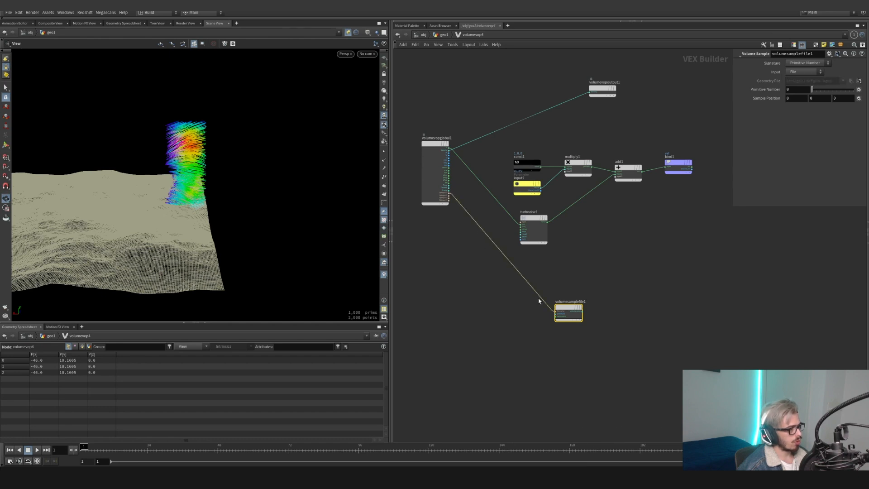
scroll(532, 292, "up", 3)
left_click(566, 322)
middle_click_drag(410, 76, 461, 164)
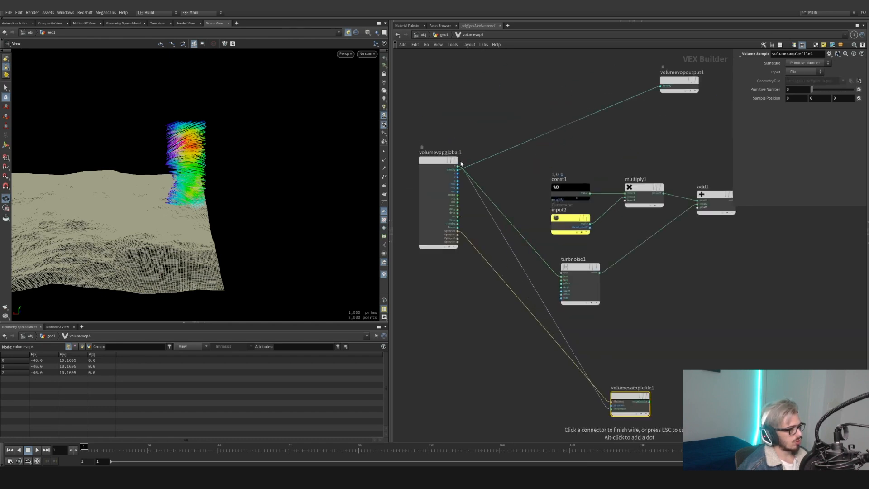
left_click(461, 167)
- Set the volume sample's signature to Primitive Name and its primitive name to density
middle_click_drag(695, 329, 579, 276)
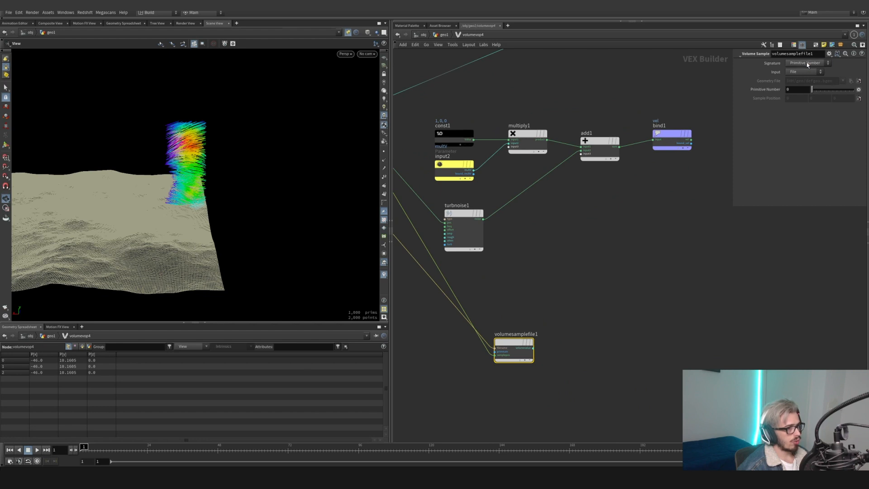
left_click(804, 90)
type("density")
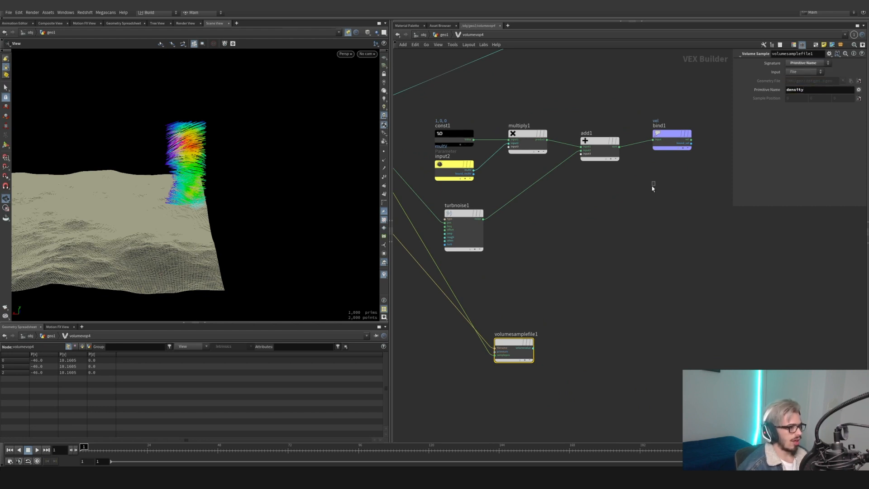
- Insert a Multiply node between add1 and bind1, and connect the volume sample's output to its second input
key("Tab")
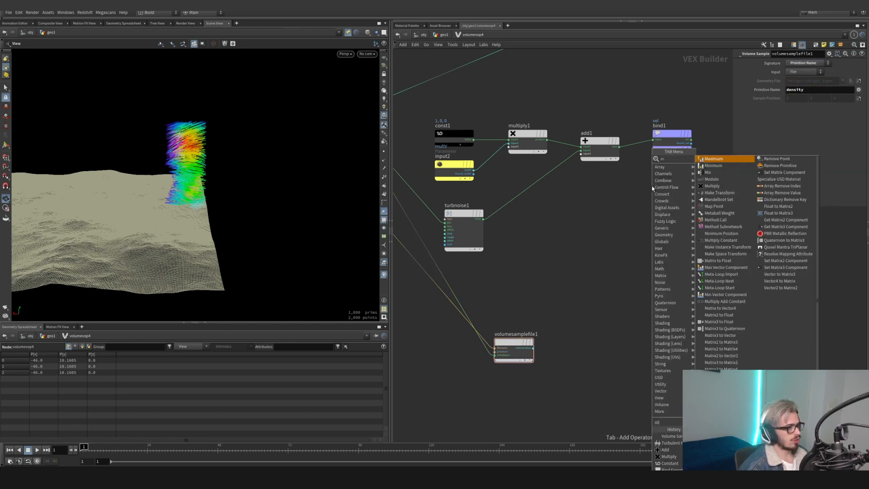
type("mult")
key("Return")
left_click(684, 166)
left_click_drag(683, 166, 533, 348)
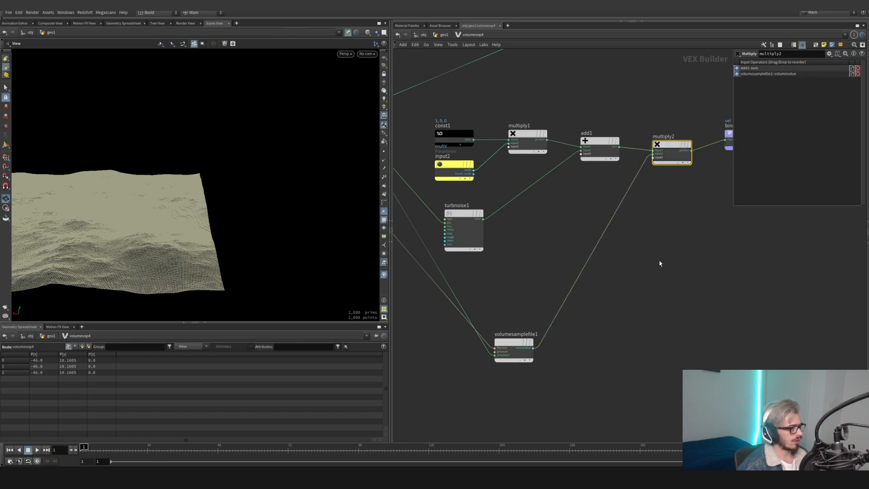
- Move the volume sample under turbnoise1, feed its file input from the global node's second geometry input, and return to geo1
scroll(656, 263, "down", 2)
left_click_drag(557, 319, 528, 285)
left_click(803, 73)
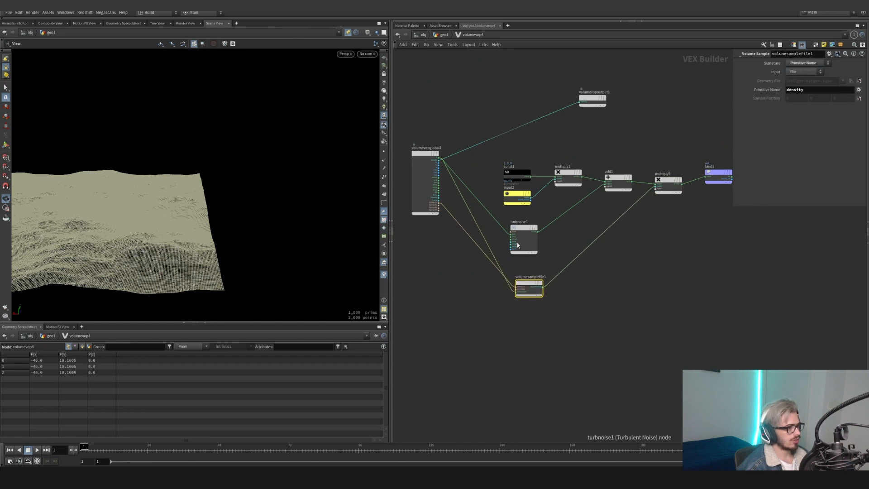
left_click_drag(448, 212, 438, 207)
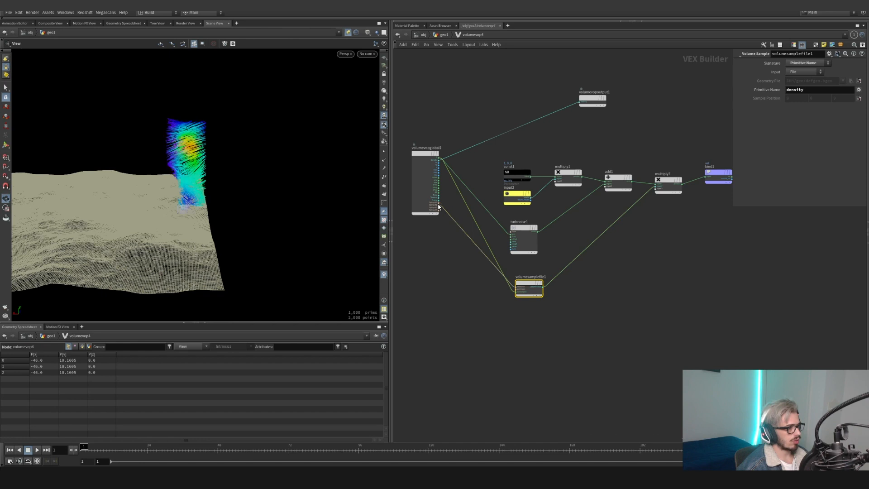
left_click_drag(206, 171, 310, 154)
left_click(444, 35)
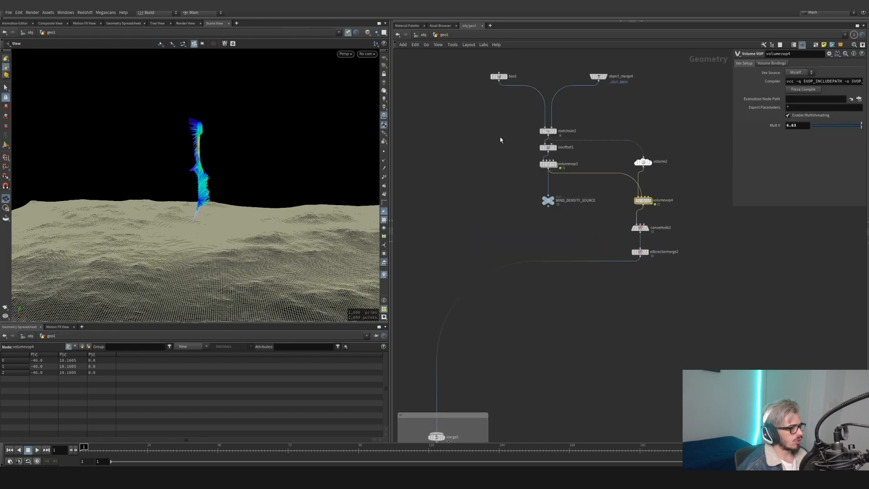
- Inside volumevop4, duplicate the const1 node near the volume sample and set the copy's constant type to Float
left_click(650, 201)
left_click_drag(359, 193, 234, 187)
double_click(643, 200)
middle_click_drag(589, 316, 617, 303)
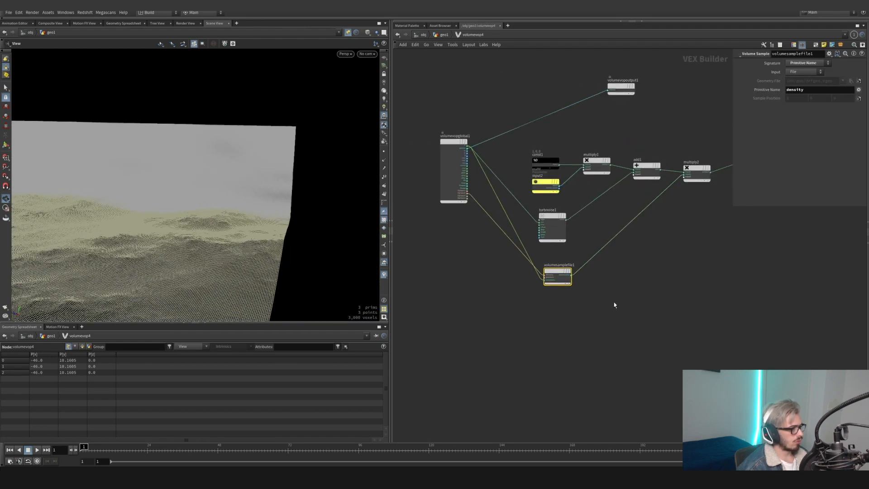
key("Tab")
left_click(596, 276)
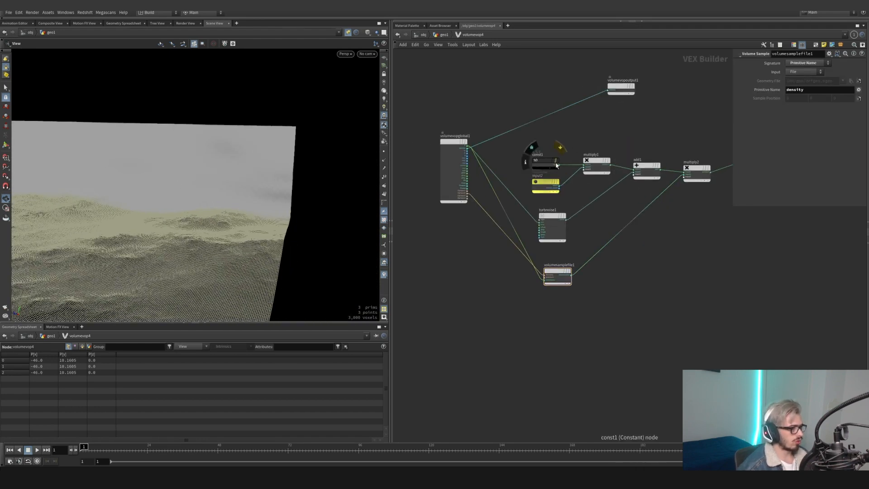
left_click_drag(550, 161, 639, 275, "alt")
left_click(815, 62)
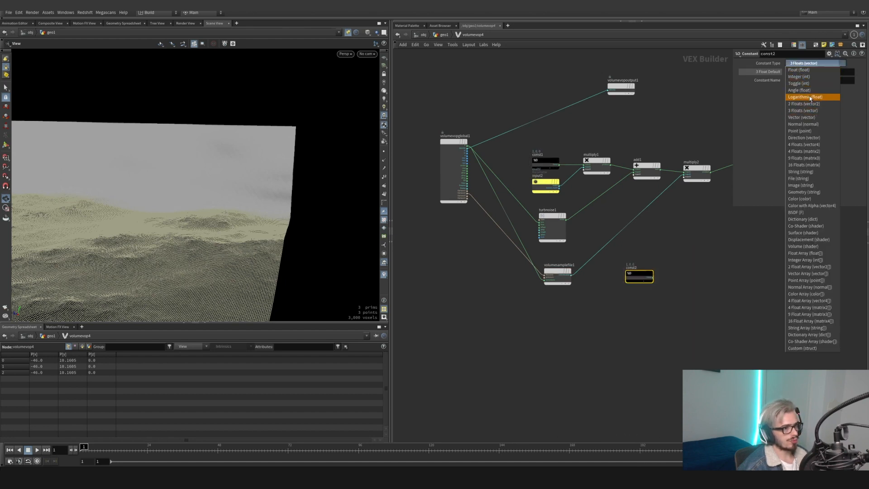
left_click(801, 70)
- Try feeding multiply2 the float constant at 0.001 instead of the volume sample, and delete the constant again
scroll(718, 181, "up", 3)
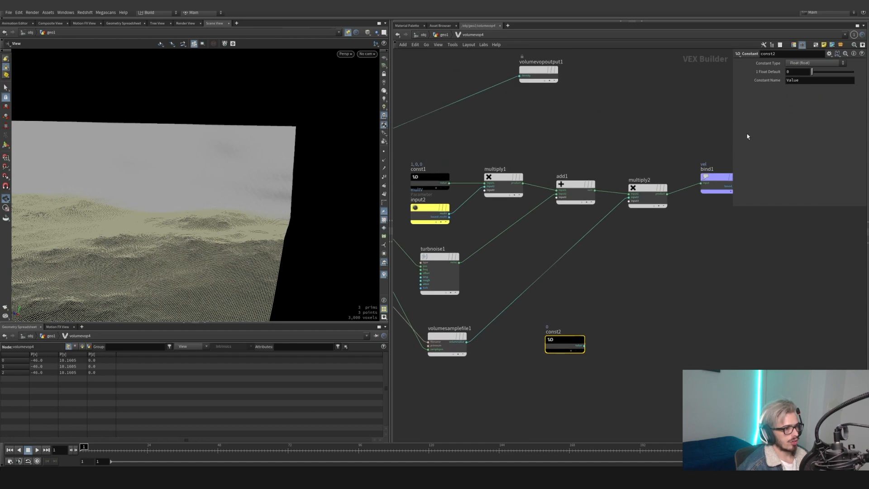
left_click_drag(584, 345, 633, 200)
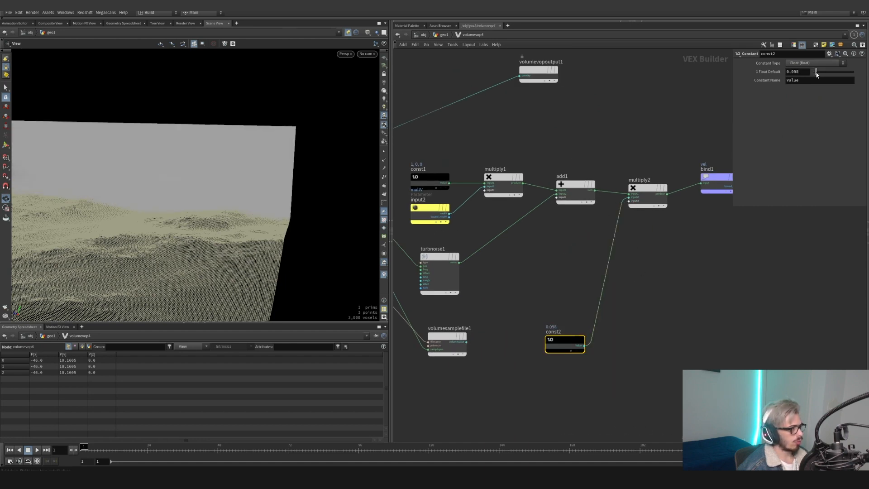
middle_click_drag(798, 72, 810, 96)
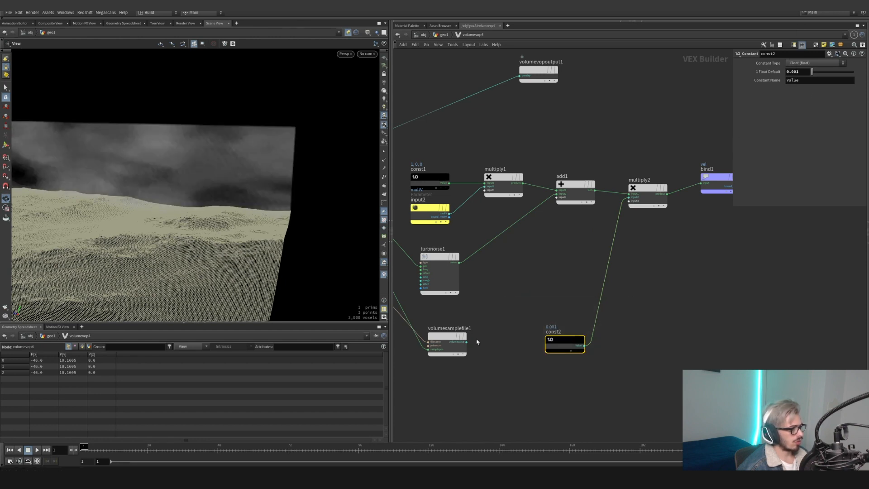
left_click_drag(576, 270, 629, 195)
key("Delete")
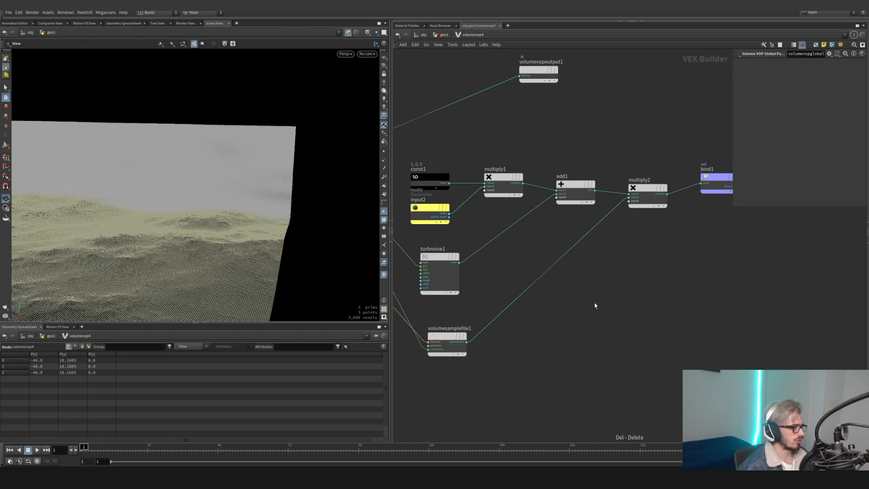
- Back in geo1, display the volume trail and add a new Grid node beside the scatter in the visualization box
left_click(444, 35)
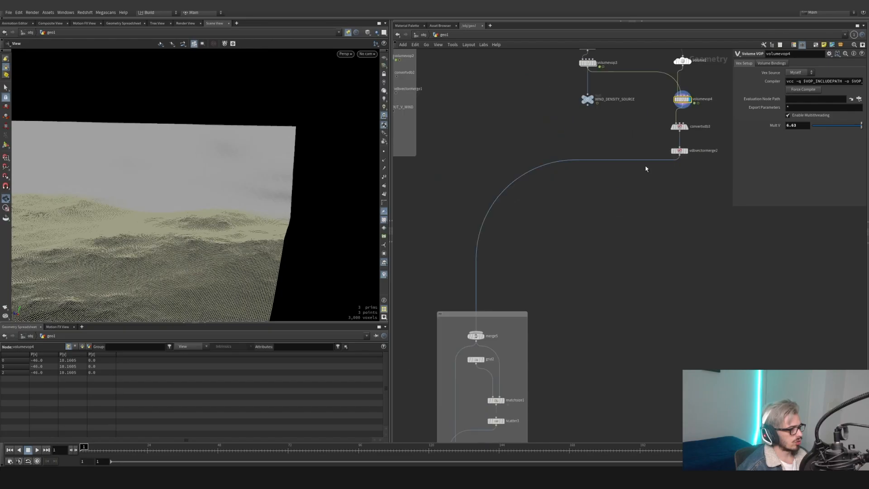
left_click(496, 349)
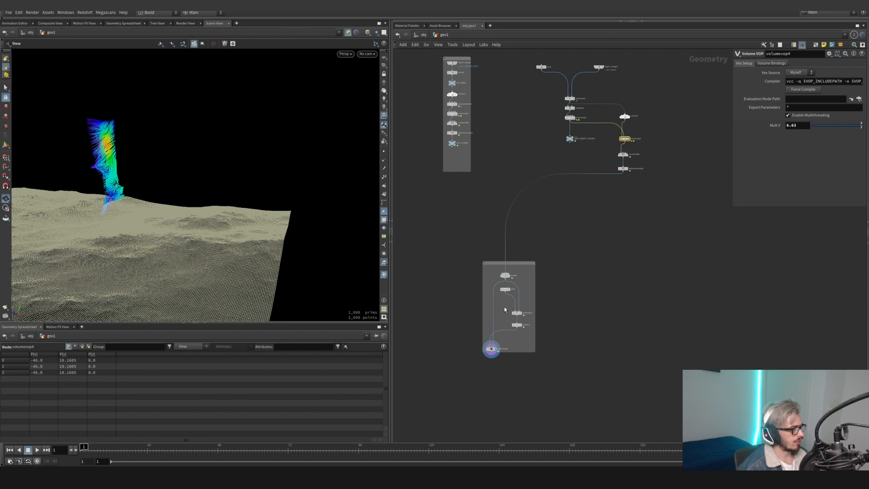
left_click(508, 290)
scroll(542, 310, "up", 3)
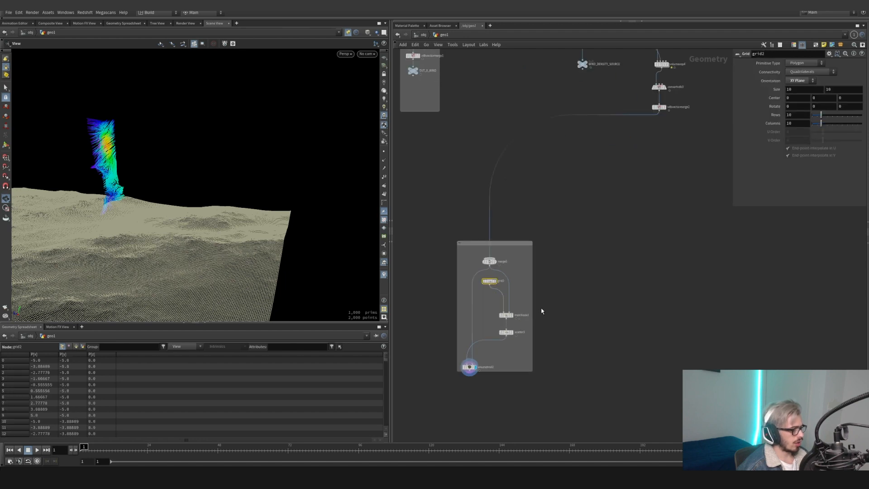
key("Tab")
type("gr")
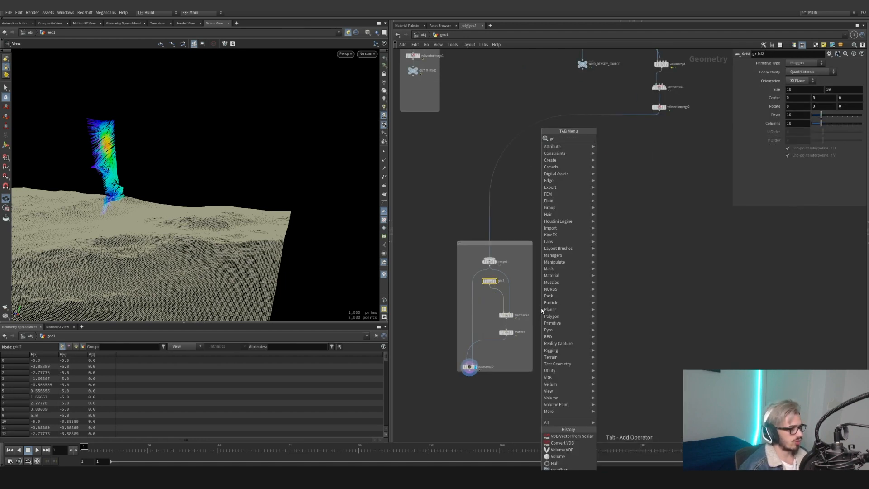
key("Return")
left_click(541, 310)
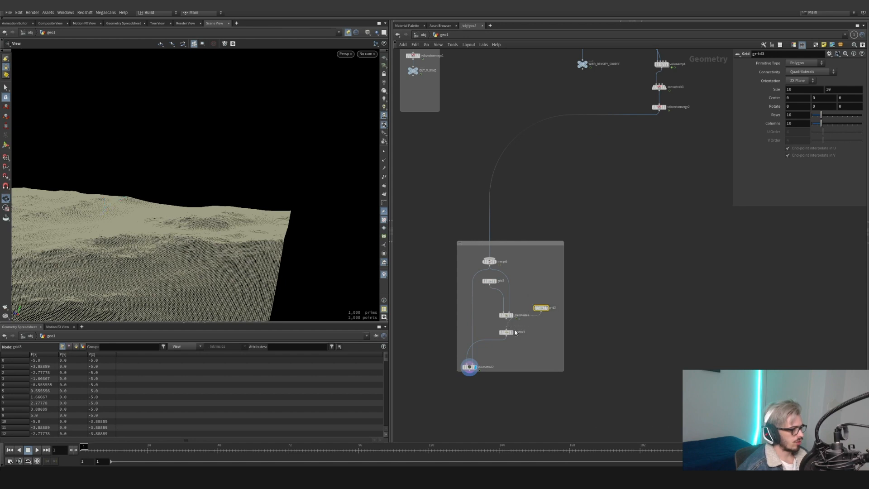
- Feed the scatter from the new grid, sized about 13.96 by 130.48 and centred at about -47.39, 4.23, 0 over the wind volume
left_click(6, 149)
left_click_drag(150, 186, 194, 216, "alt")
left_click_drag(126, 218, 395, 177)
left_click_drag(215, 139, 203, 94, "alt")
left_click_drag(202, 94, 202, 85)
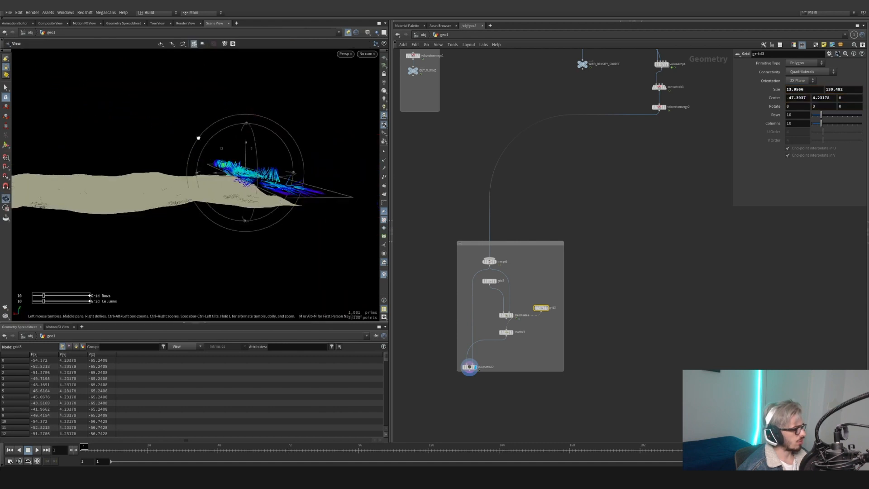
left_click_drag(198, 137, 206, 179, "alt")
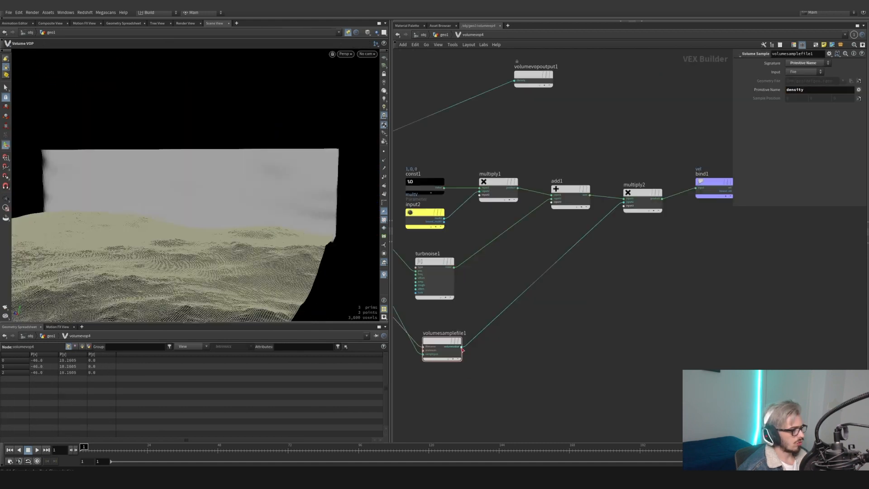
- Try wiring the volume sample's output into multiply2 a second time inside volumevop4, and undo it
left_click_drag(578, 251, 596, 232)
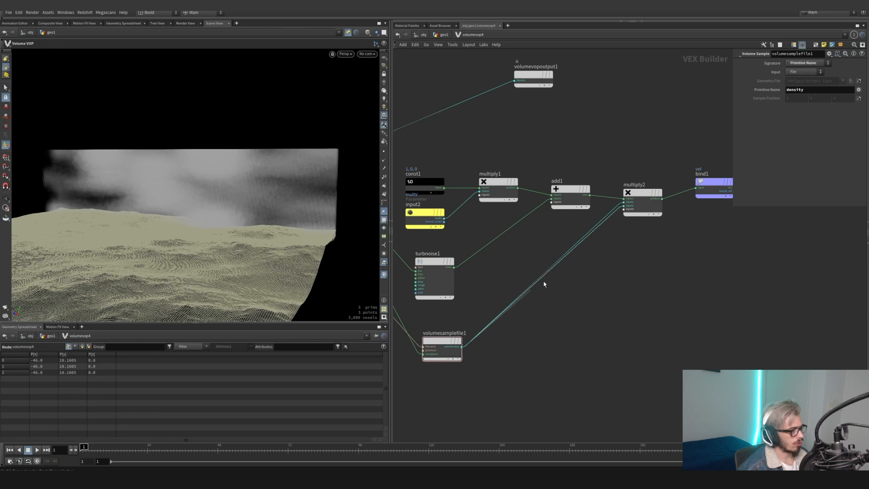
key("ctrl+z")
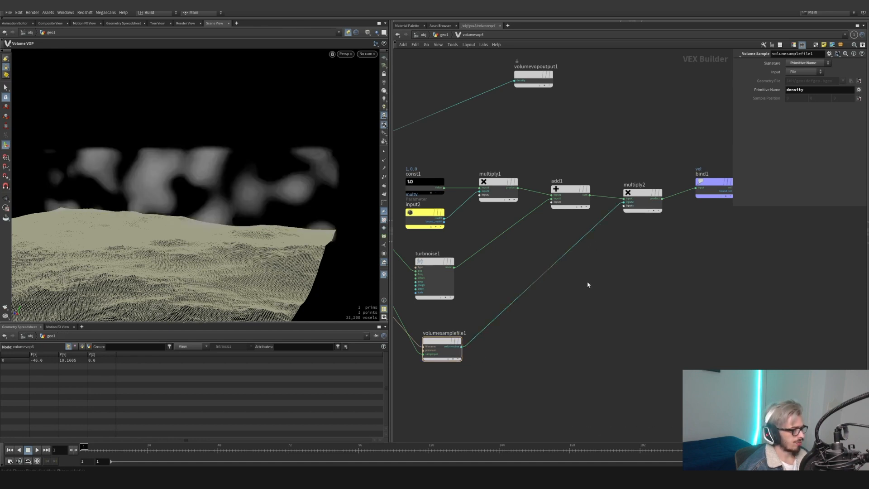
scroll(553, 296, "down", 2)
left_click(444, 36)
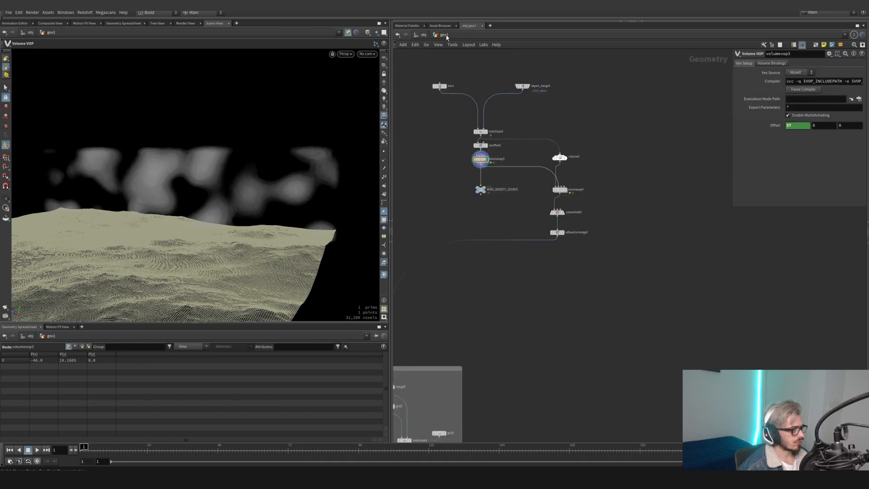
- Display the volume trail of the wind velocity again and set its trail length to 1.1
left_click(565, 190)
middle_click_drag(573, 293, 643, 224)
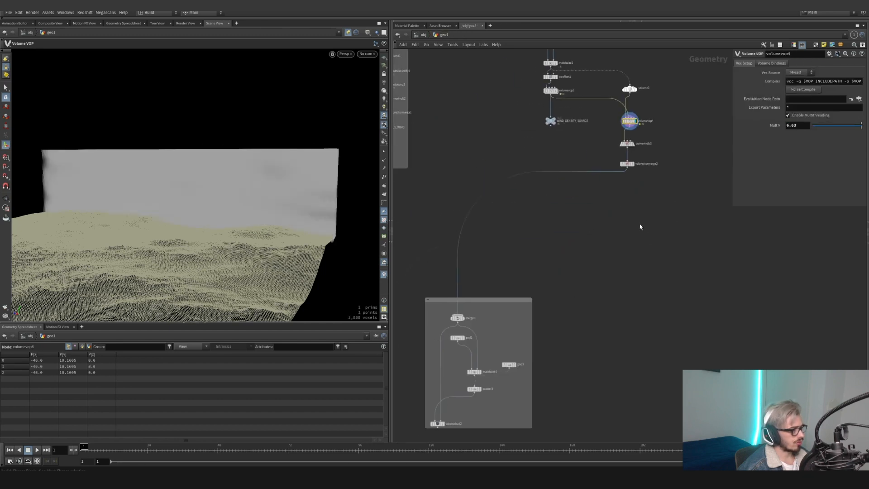
left_click(437, 424)
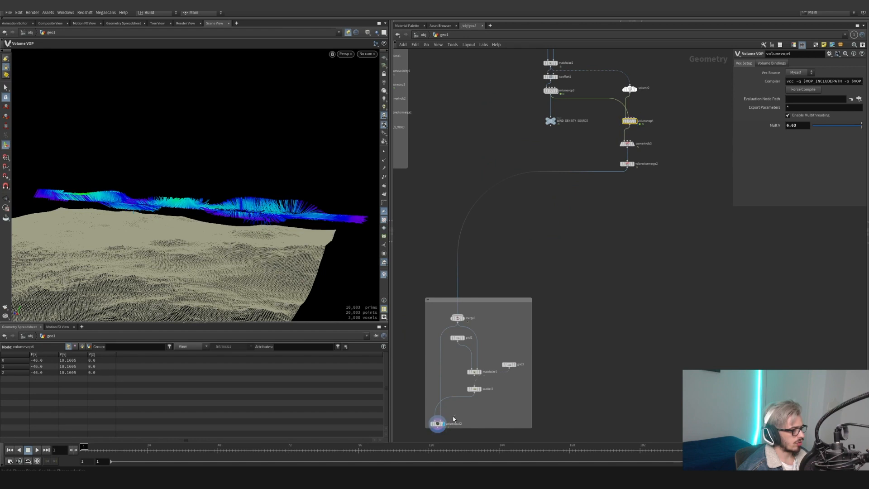
left_click_drag(287, 198, 352, 266)
left_click(468, 386)
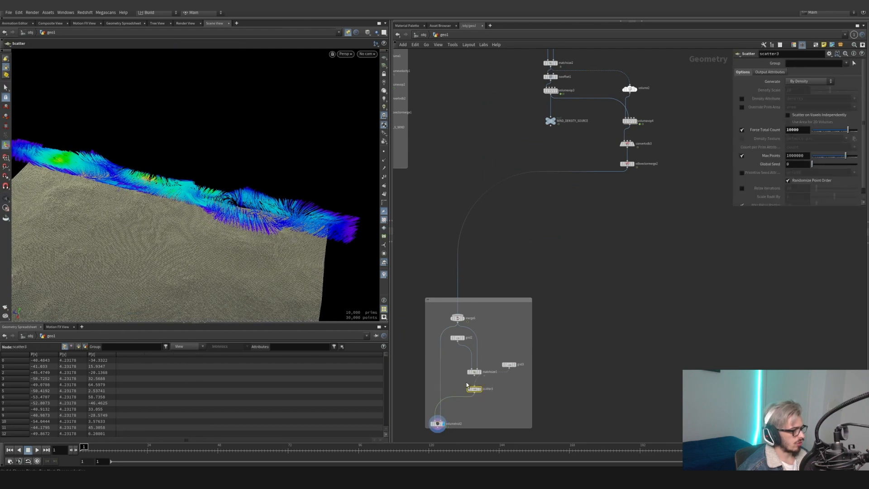
left_click(437, 423)
left_click_drag(823, 92, 817, 90)
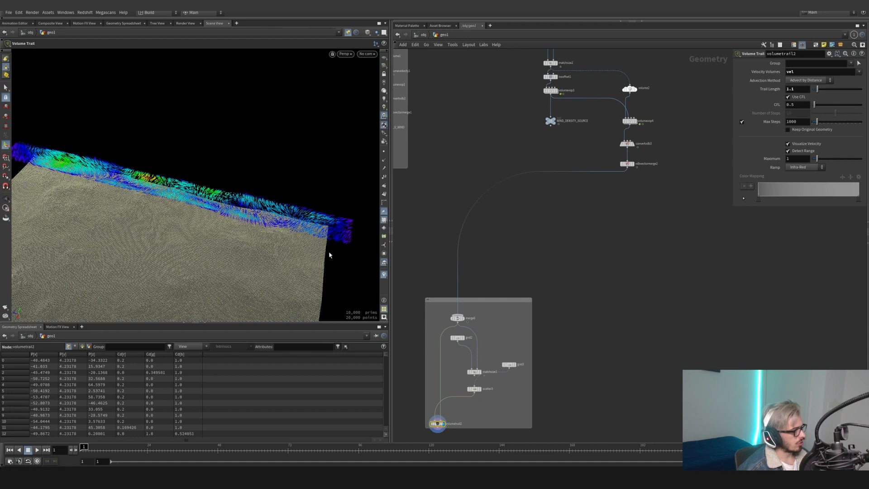
left_click_drag(352, 230, 346, 248)
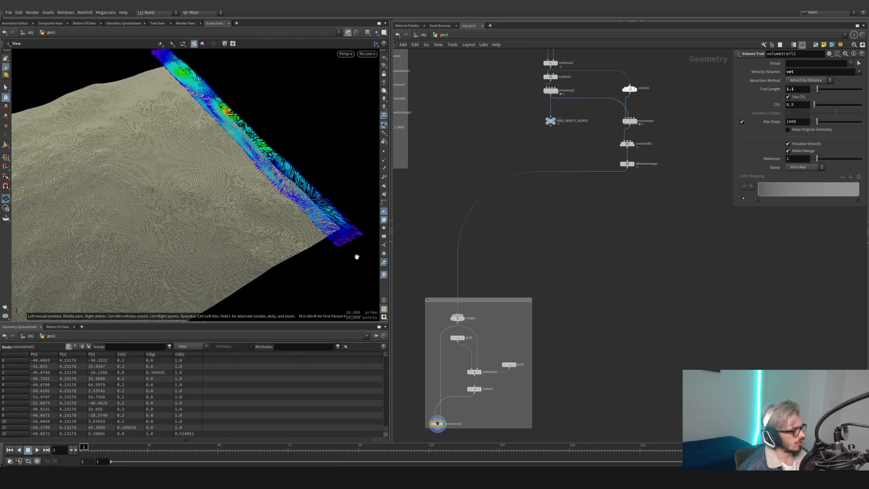
- Try scaling the volume sample's output with a Multiply Constant node ahead of multiply2 in volumevop4, and delete that node
double_click(629, 121)
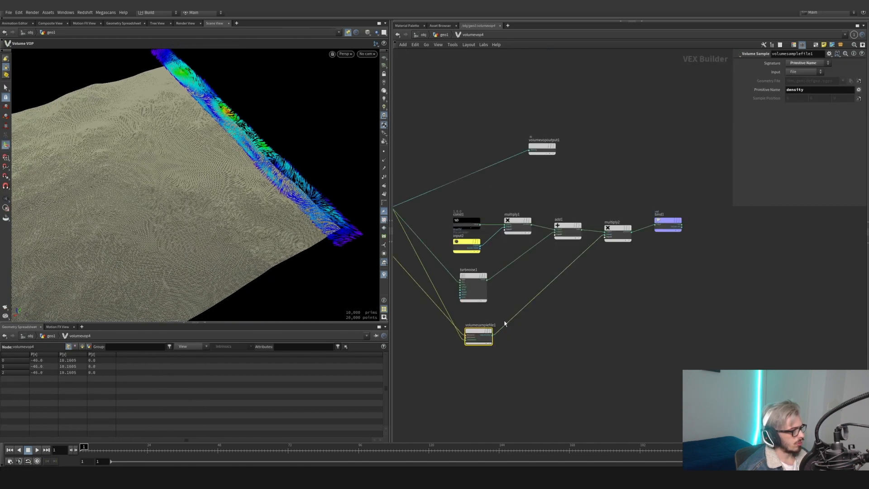
key("Tab")
type("mult")
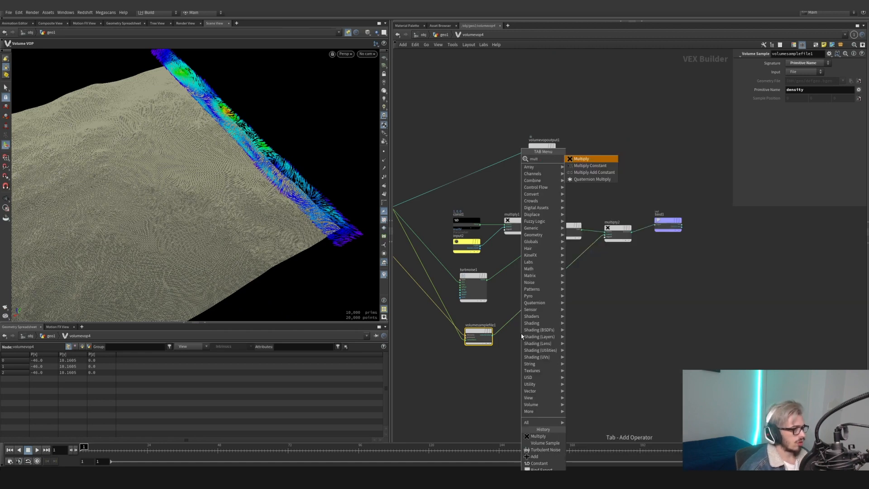
key("Down")
key("Return")
left_click(537, 313)
middle_click_drag(793, 72, 827, 59)
left_click_drag(593, 324, 542, 303)
key("Delete")
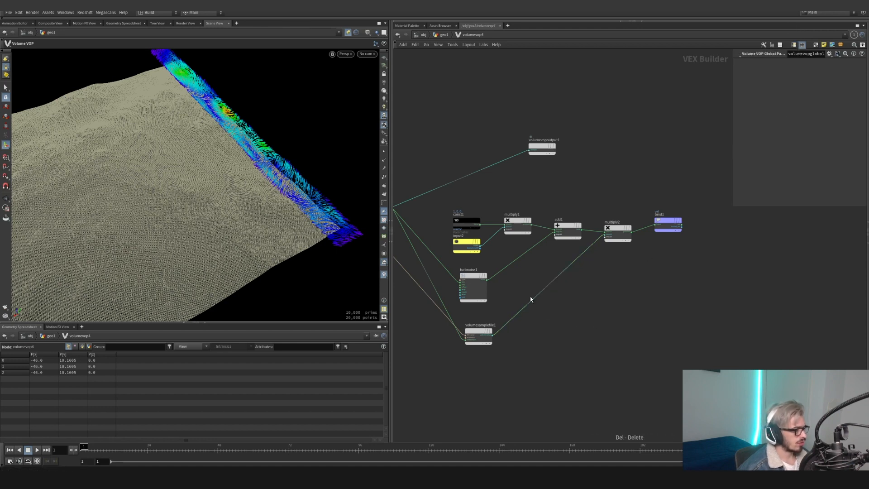
- Try wiring the volume sample's output into multiply2 three more times to strengthen the density masking of the velocity
left_click_drag(492, 335, 605, 237)
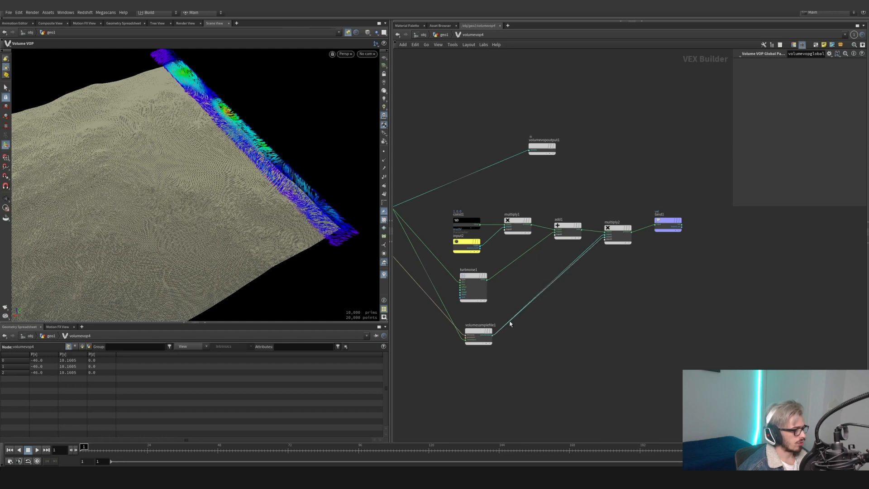
left_click_drag(494, 337, 606, 241)
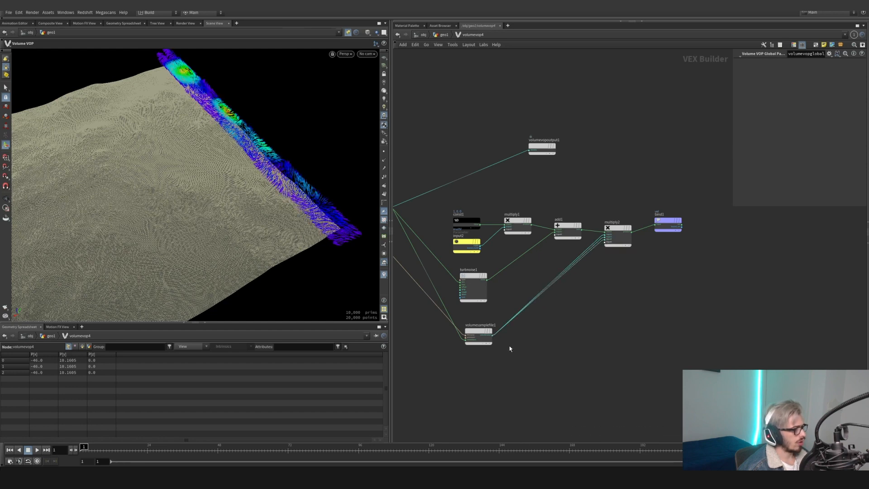
left_click_drag(493, 335, 605, 242)
left_click_drag(291, 182, 190, 191, "alt")
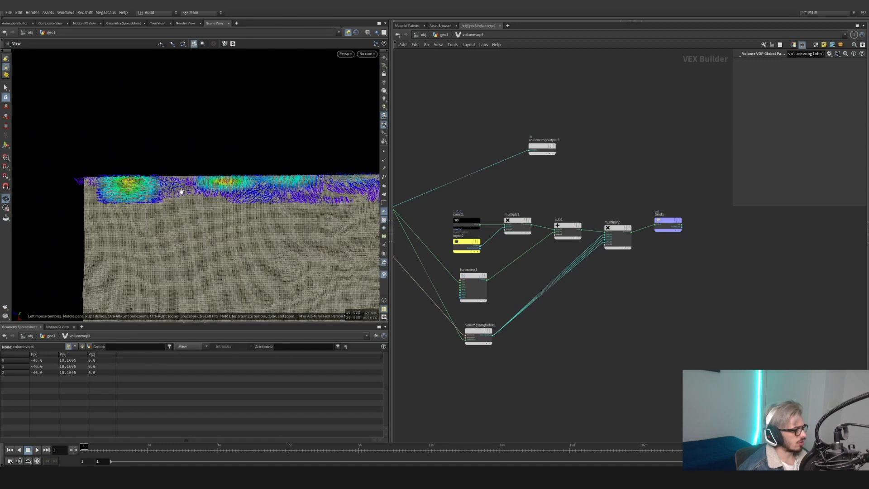
- Cut all wires between the volume sample and multiply2, and reconnect the two with a single wire
key("y")
left_click_drag(588, 345, 513, 271)
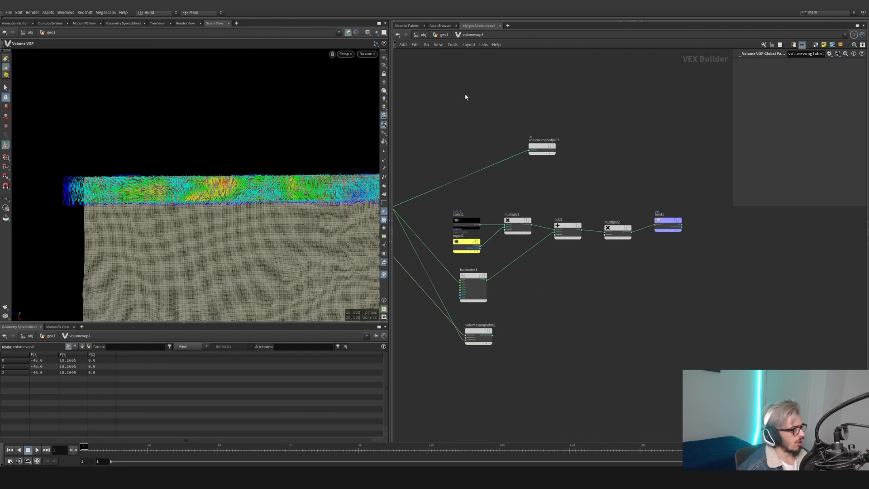
left_click(448, 35)
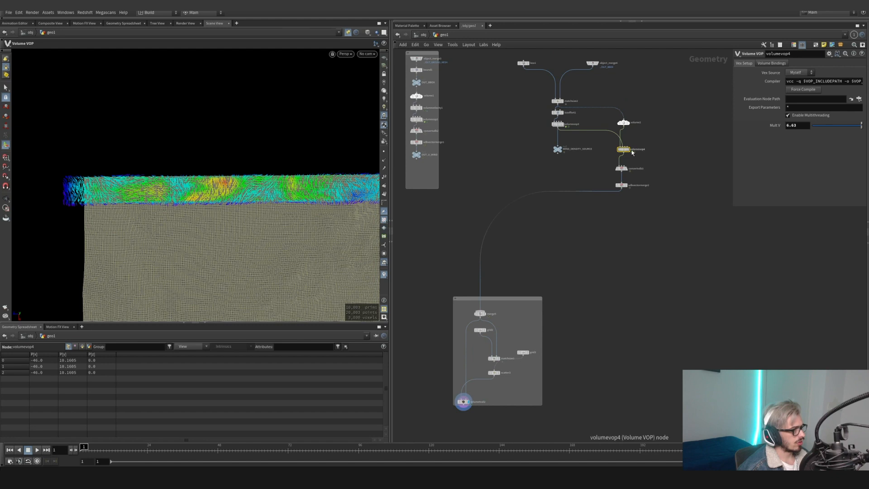
double_click(624, 150)
left_click_drag(492, 341, 615, 245)
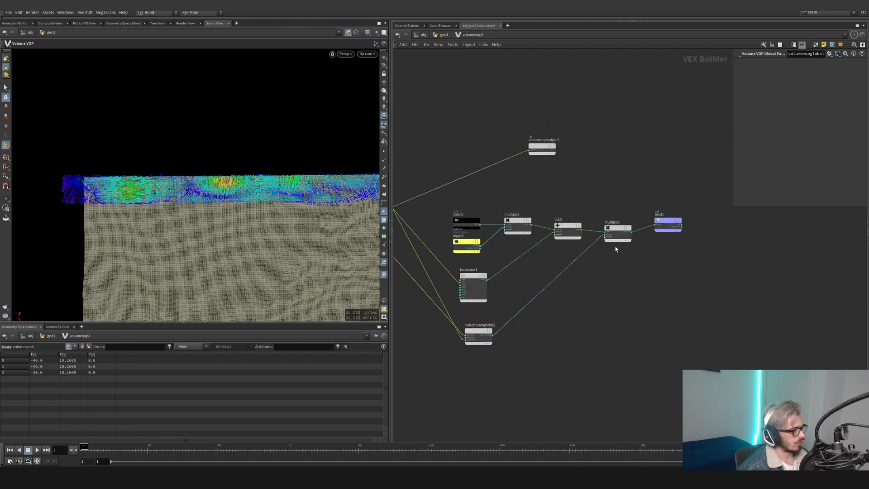
left_click(442, 35)
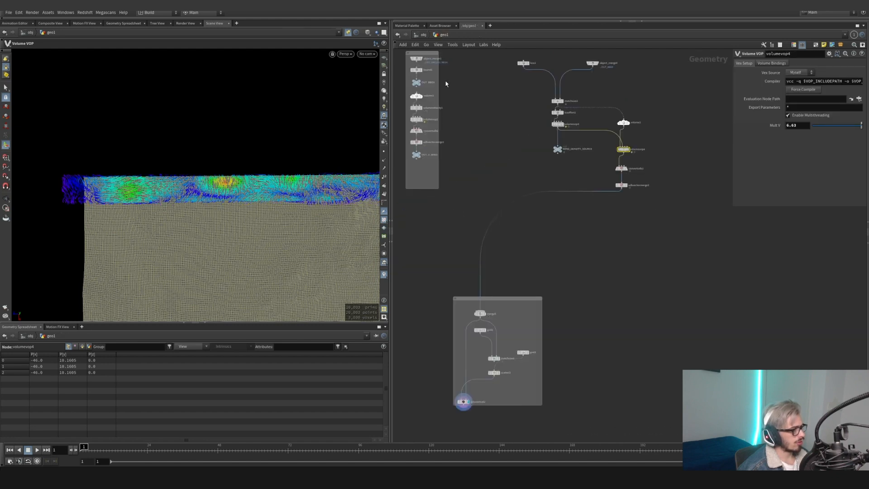
- Display the VDB vector merge node in geo1 and add a Merge node below the wind density and velocity branches
left_click(622, 157)
middle_click_drag(650, 211, 625, 304)
left_click_drag(625, 291, 585, 222)
left_click_drag(596, 247, 593, 239)
key("Tab")
type("merge")
key("Return")
left_click(570, 270)
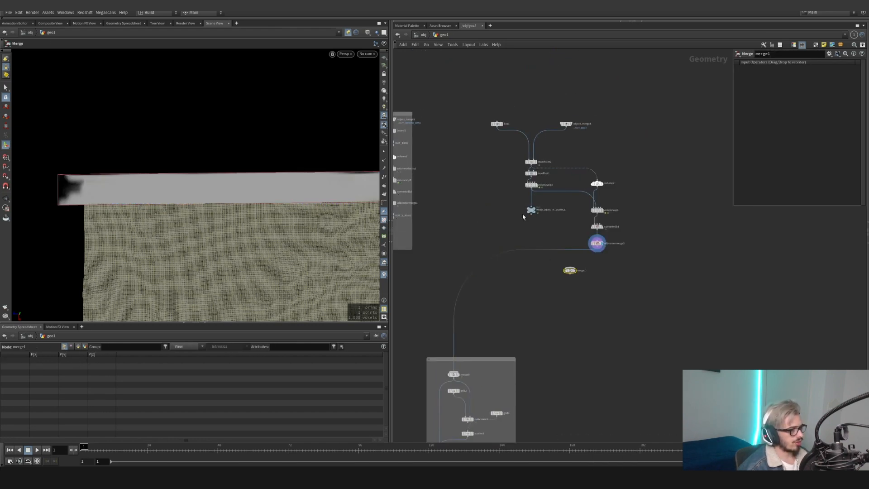
- Connect WIND_DENSITY_SOURCE and volumevop4 to the new merge, and feed its output into convertvdb3 ahead of the vector merge
left_click_drag(531, 219, 570, 267)
mouse_move(596, 222)
left_mouse_down()
mouse_move(571, 266)
mouse_move(597, 231)
left_mouse_up()
left_click_drag(596, 227, 570, 297)
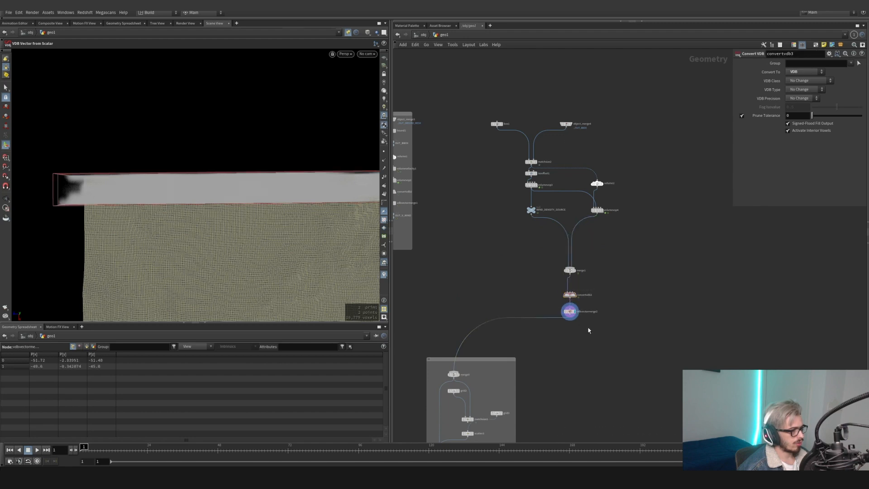
- Add a Null below the VDB vector merge node and rename it OUT_VOLUME_SOURCE
key("Tab")
type("null")
key("Return")
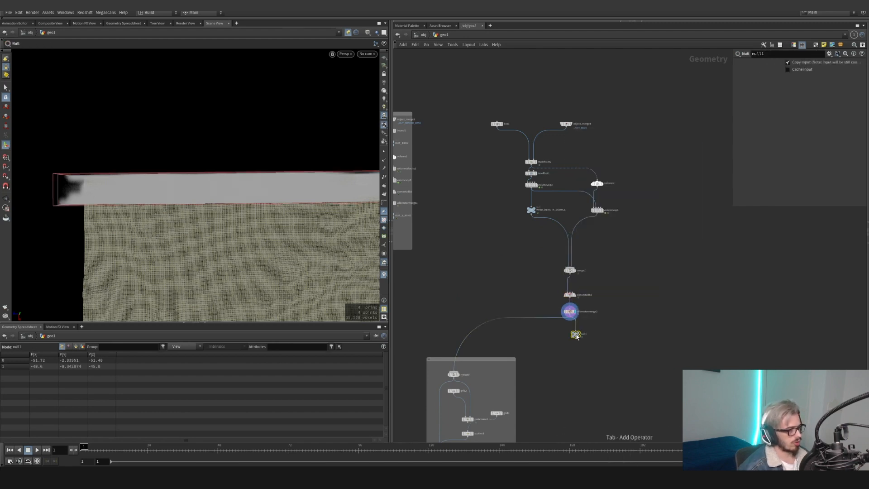
double_click(578, 337)
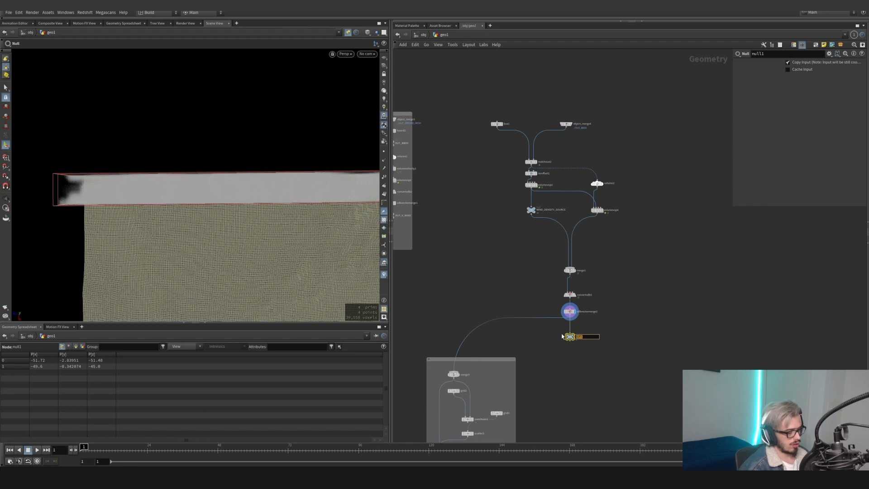
type("OUT_VOL")
type("UME_SOURC")
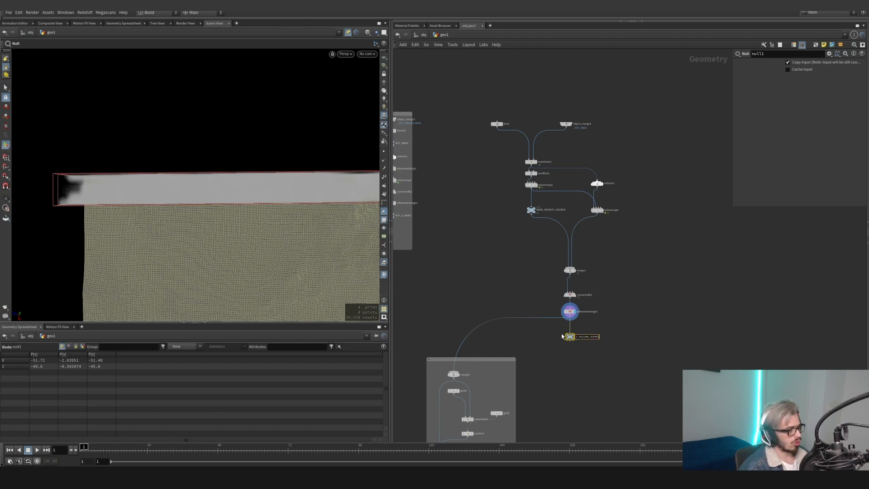
type("E")
key("Return")
- Enclose the wind density and velocity source nodes, down to OUT_VOLUME_SOURCE, in one network box
left_click_drag(667, 364, 478, 98)
key("shift+o")
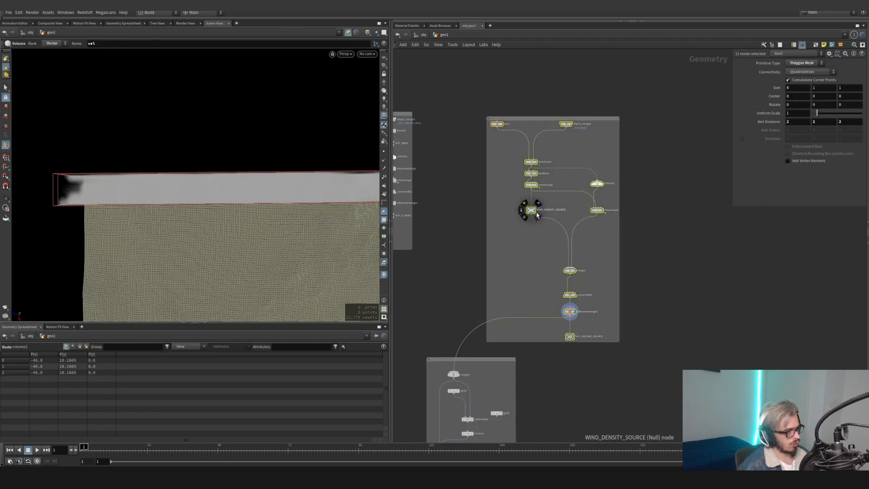
scroll(527, 226, "down", 4)
- Cut the wire from the vector merge to the velocity trail network box and move that box well away from the wind source
left_click_drag(508, 291, 654, 327)
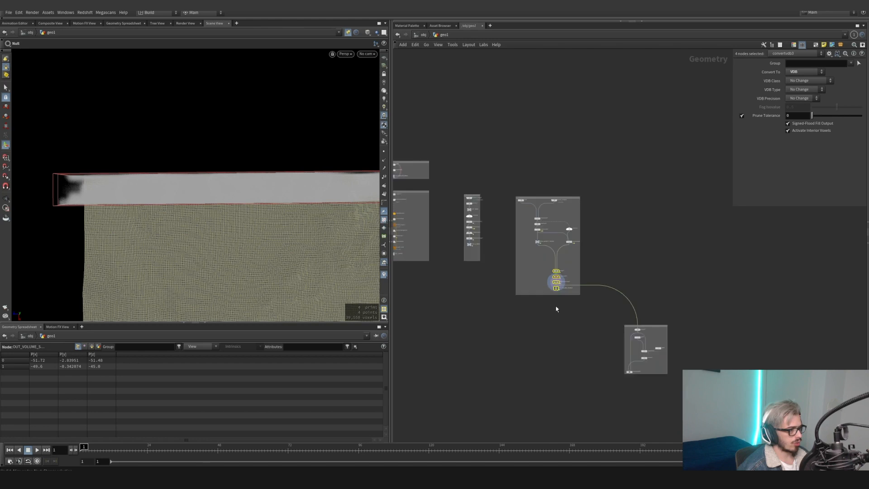
scroll(603, 274, "down", 4)
scroll(646, 267, "up", 4)
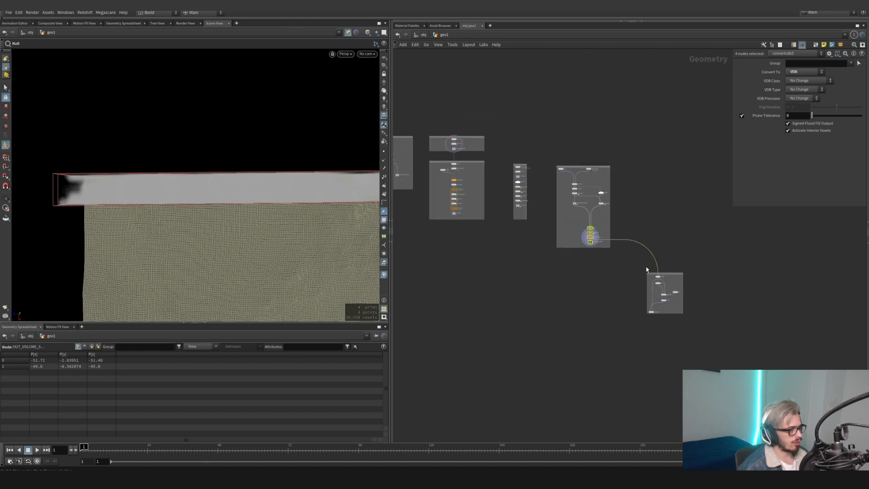
key("y")
mouse_move(680, 227)
left_mouse_down()
mouse_move(639, 266)
mouse_move(776, 275)
left_mouse_up()
left_click(653, 304)
scroll(665, 269, "down", 3)
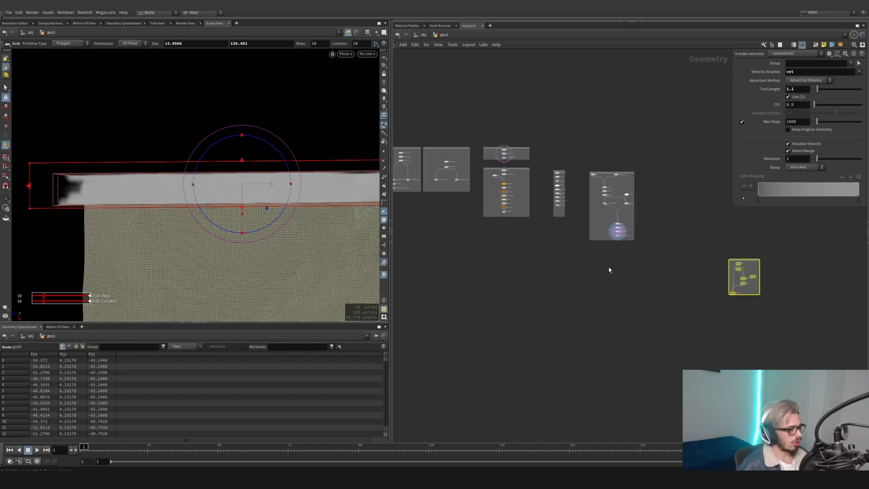
- Add a DOP Network below OUT_VOLUME_SOURCE and name it smoke
scroll(611, 272, "up", 3)
left_click(621, 270)
key("Tab")
type("dopnet")
key("Return")
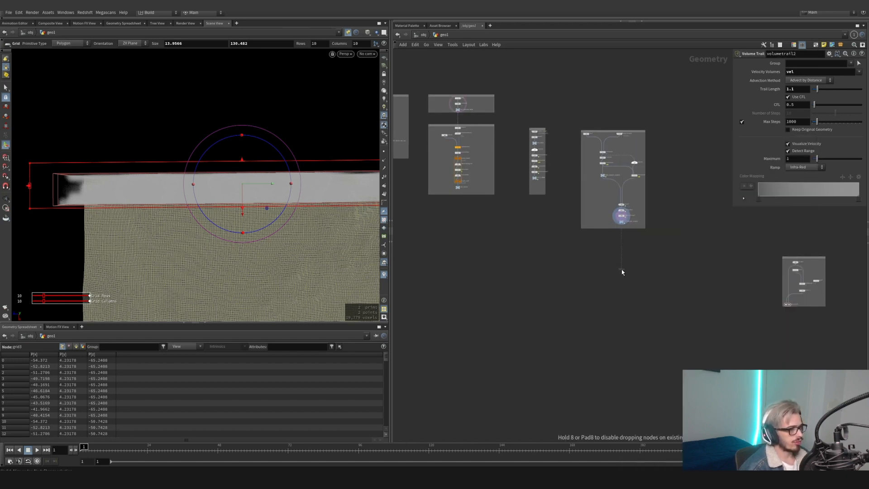
left_click(622, 270)
scroll(623, 270, "up", 5)
double_click(634, 270)
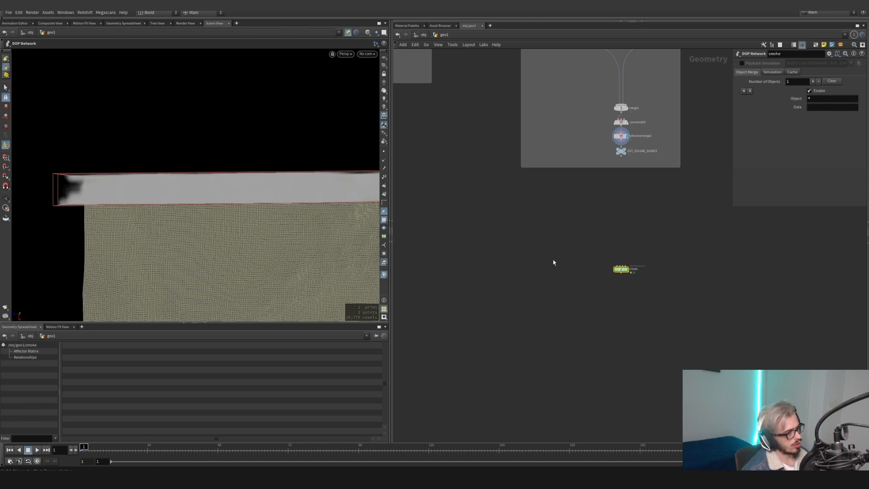
- Enter the smoke network and add a Smoke Solver (Sparse) above the output node
key("i")
key("Tab")
type("spars")
key("Down")
key("Down")
key("Down")
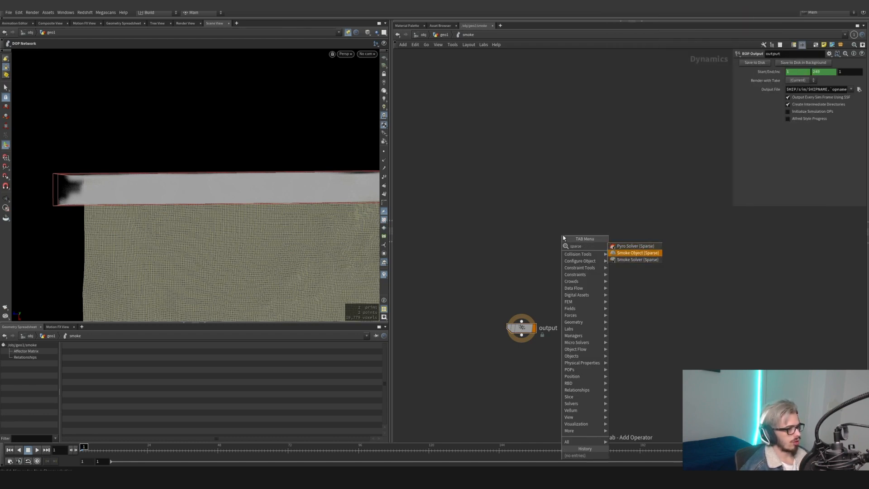
key("Down")
key("Return")
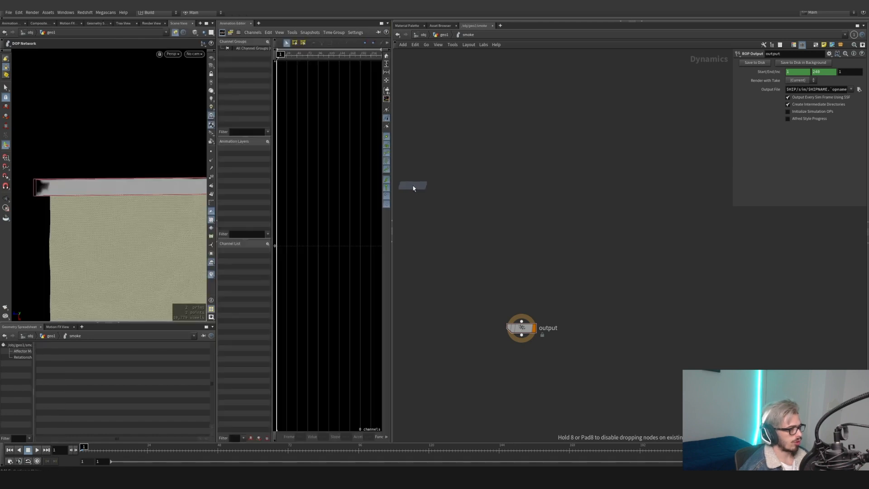
left_click(537, 147)
key("ctrl+w")
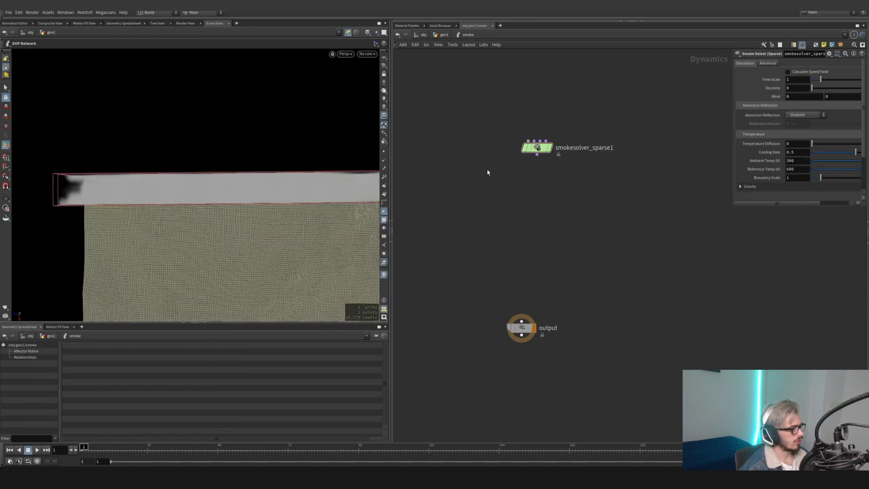
- Connect the sparse smoke solver to the output node and line the two up vertically
left_click_drag(535, 158, 521, 321)
middle_click_drag(507, 233, 515, 341)
left_click_drag(547, 257, 531, 264)
key("h")
- Add a Smoke Object (Sparse) above the solver and wire it into the solver's first input
key("Tab")
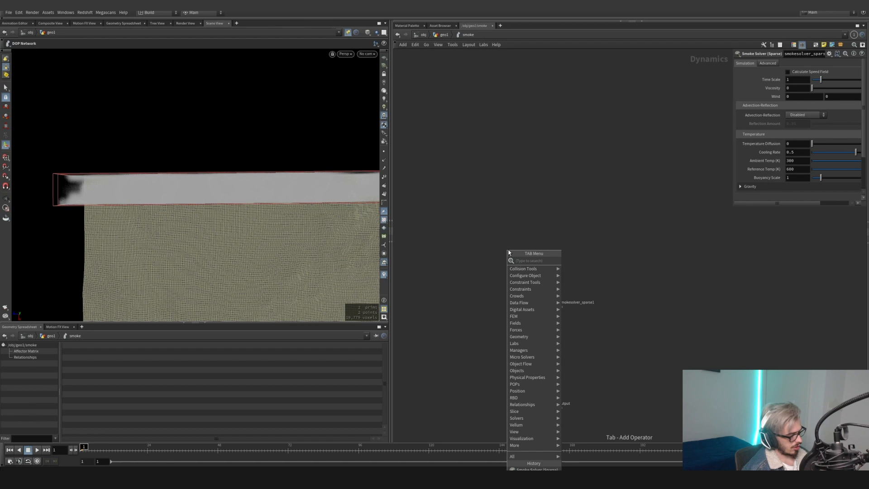
type("object")
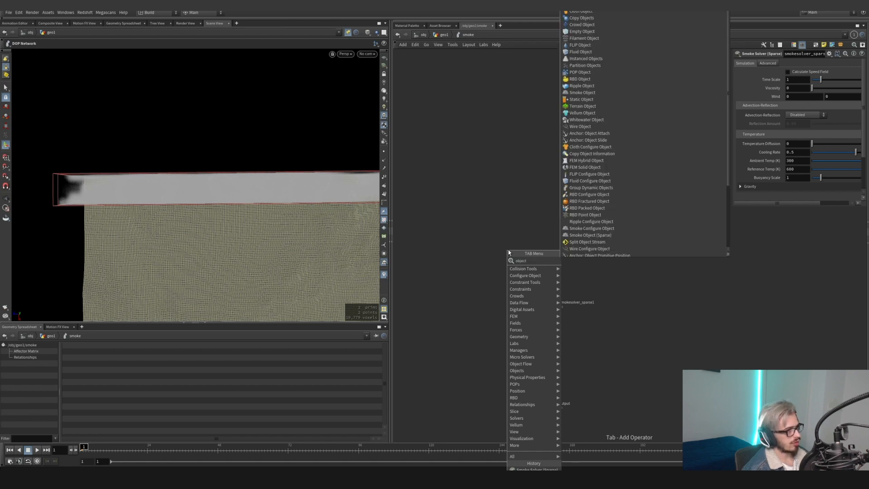
key("BackSpace")
key("BackSpace")
key("BackSpace")
key("BackSpace")
key("BackSpace")
type("sparse ob")
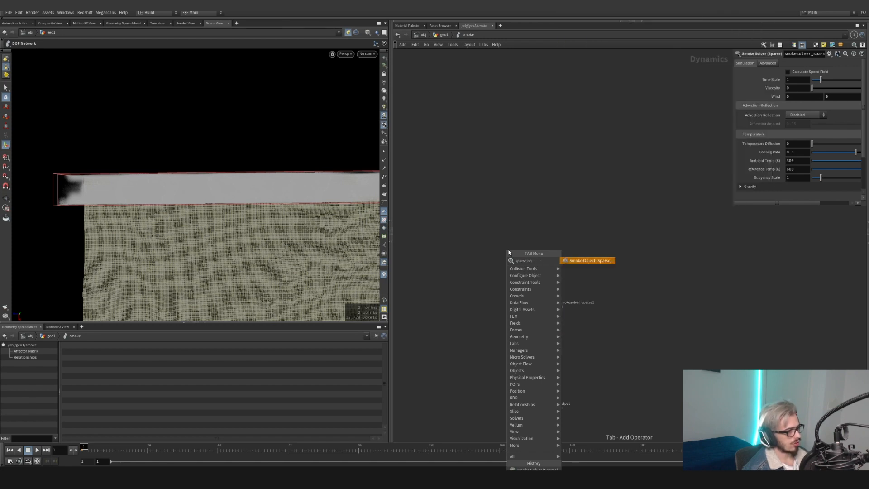
key("Return")
left_click(509, 249)
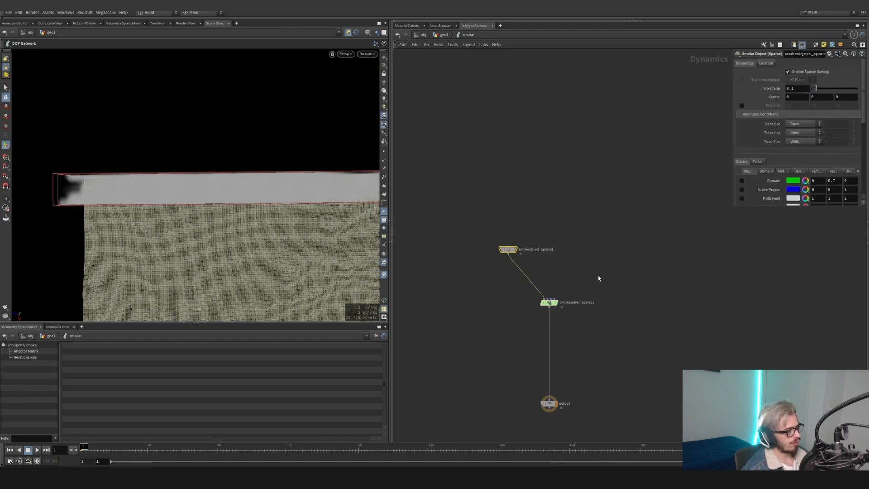
- Add a Volume Source node, connect it to the sparse smoke solver, and switch the network wires to the curved style
key("Tab")
type("volume s")
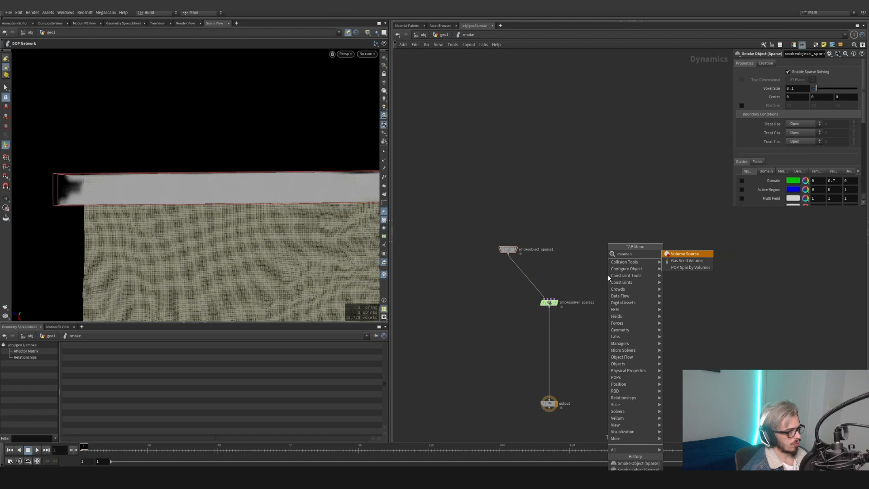
key("Return")
left_click(623, 225)
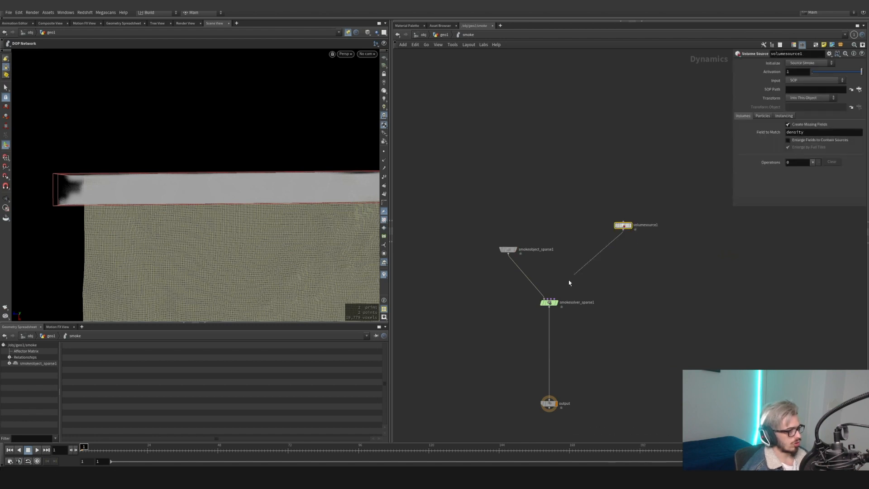
left_click(552, 299)
key("shift+s")
- Rename the volume source node SOURCE and move the smoke object level with it
left_click(655, 225)
double_click(661, 226)
type("so")
key("Return")
left_click_drag(508, 249, 473, 225)
key("Return")
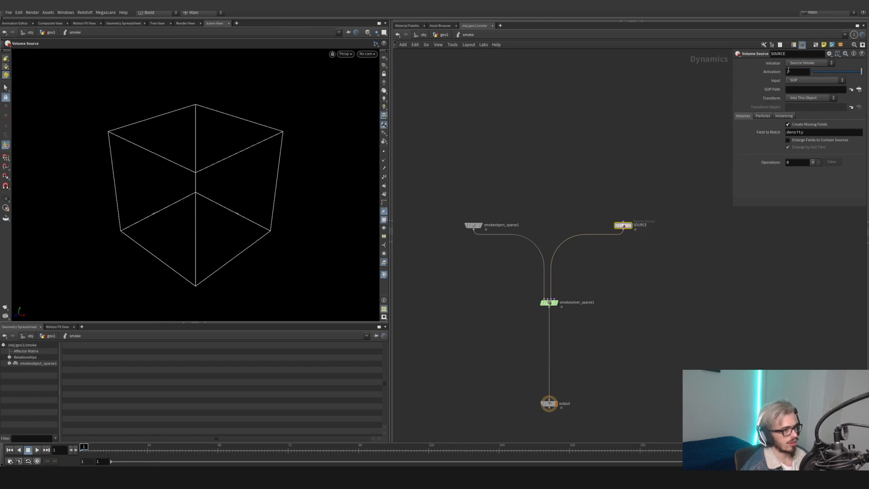
- Initialize the SOURCE node with the Source Smoke preset and enable Enlarge Fields to Contain Sources
left_click(804, 63)
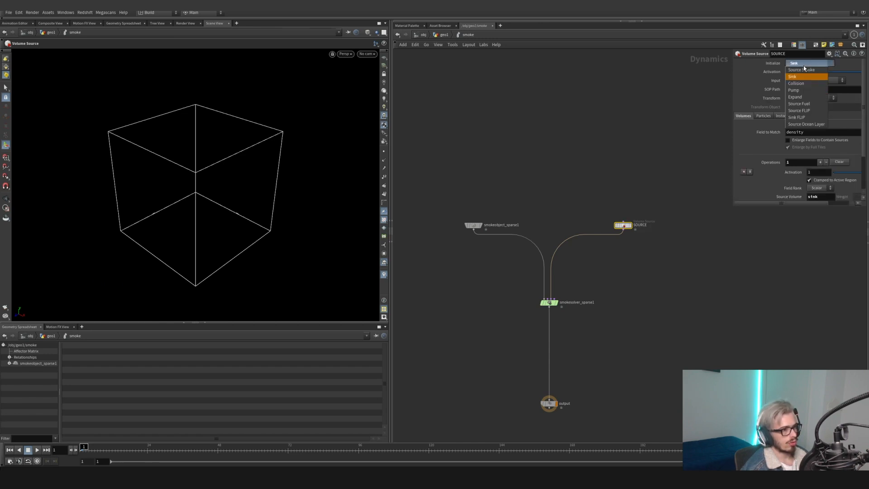
left_click(802, 70)
left_click(788, 141)
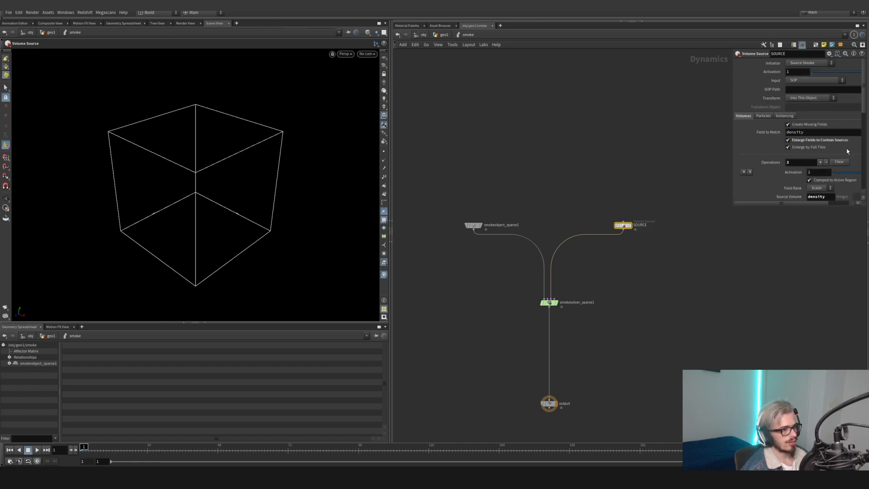
- Remove the second of SOURCE's three operations and set the vector operation's source volume to vel
left_click_drag(732, 186, 602, 172)
scroll(615, 158, "down", 5)
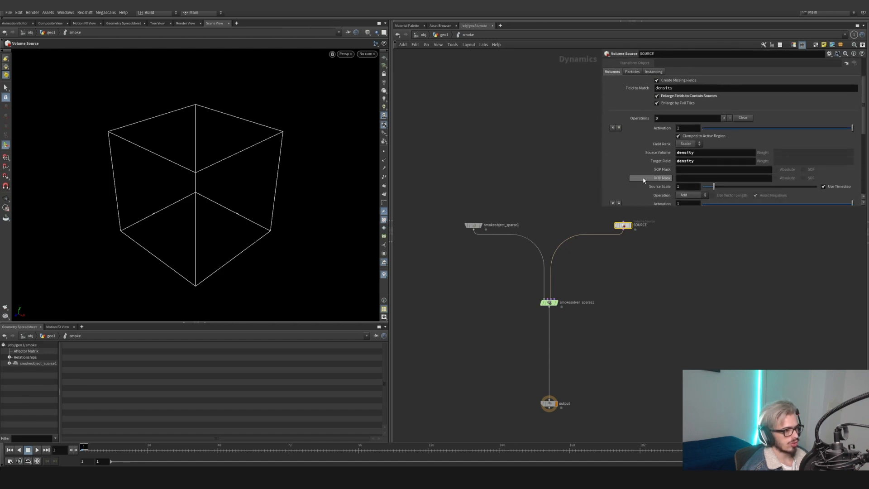
left_click(614, 150)
scroll(645, 184, "up", 3)
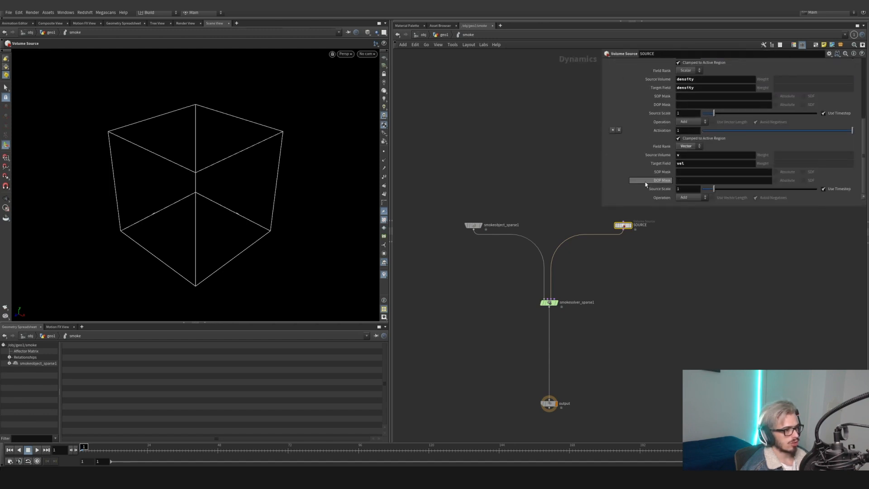
scroll(645, 185, "down", 3)
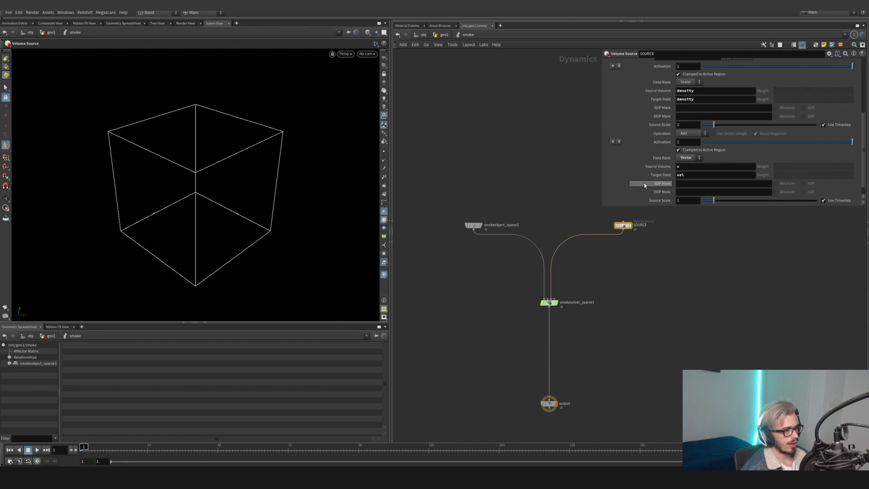
left_click(684, 167)
key("Return")
left_click_drag(685, 168, 634, 165)
middle_click_drag(667, 233, 600, 273)
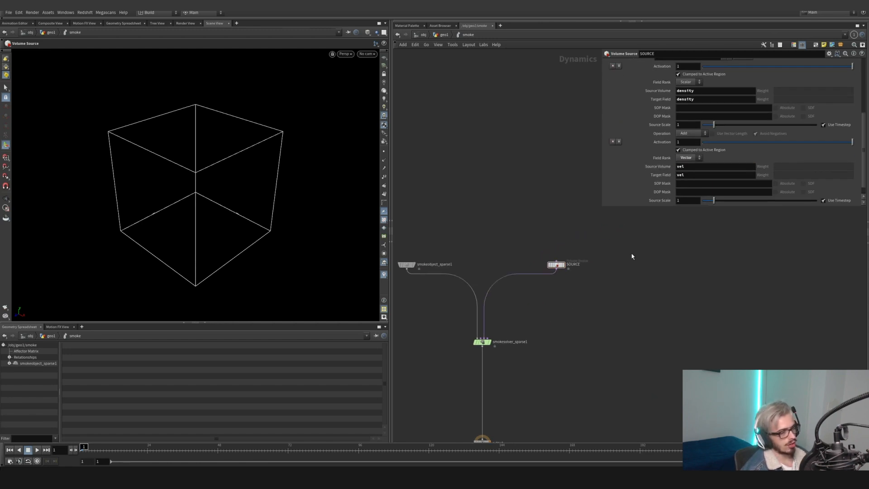
- Return to geo1 and set the sampling divisions of the wind velocity volume, volume2, to 100, 100, 100
left_click(438, 36)
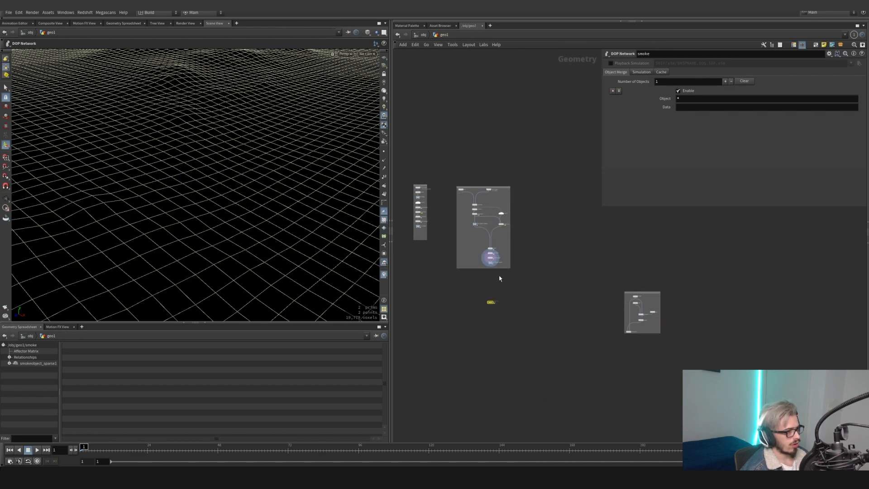
middle_click(483, 247)
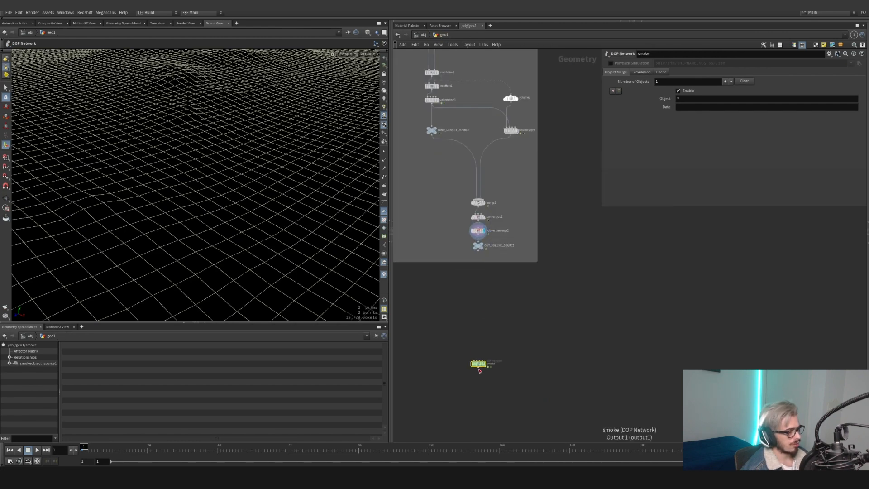
middle_click(491, 248)
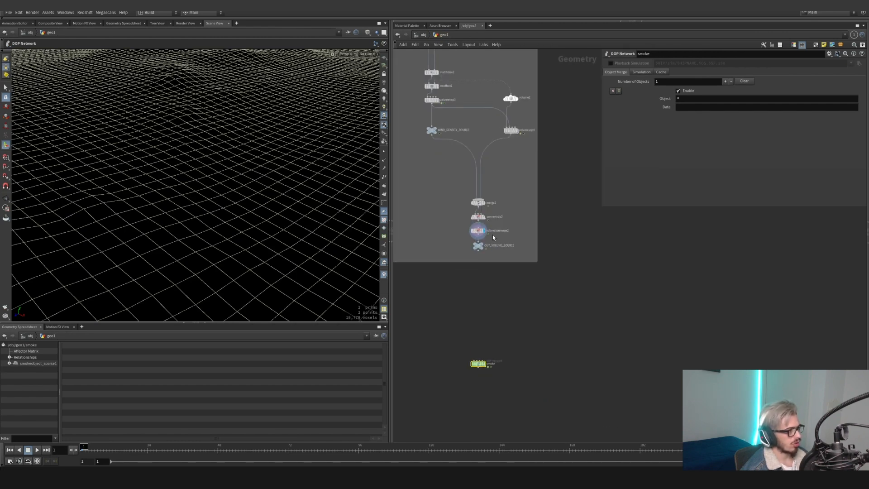
scroll(492, 235, "down", 4)
scroll(548, 246, "down", 2)
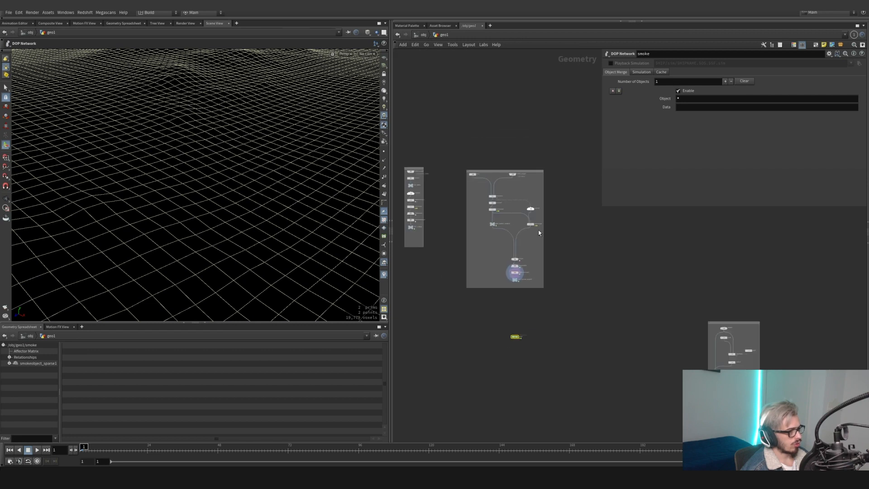
left_click(531, 208)
left_click(687, 168)
type("100")
key("Tab")
type("100")
key("Tab")
type("100")
key("Return")
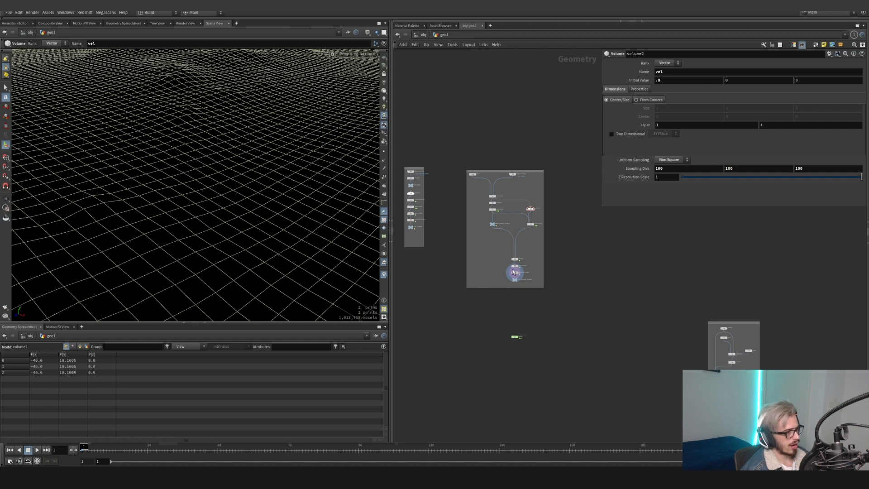
- Go back into the smoke network and enable Max Size on the sparse smoke object
scroll(521, 332, "up", 3)
double_click(516, 314)
scroll(535, 318, "down", 3)
scroll(471, 290, "up", 3)
left_click(471, 292)
left_click_drag(219, 218, 222, 225, "alt")
scroll(222, 225, "down", 5)
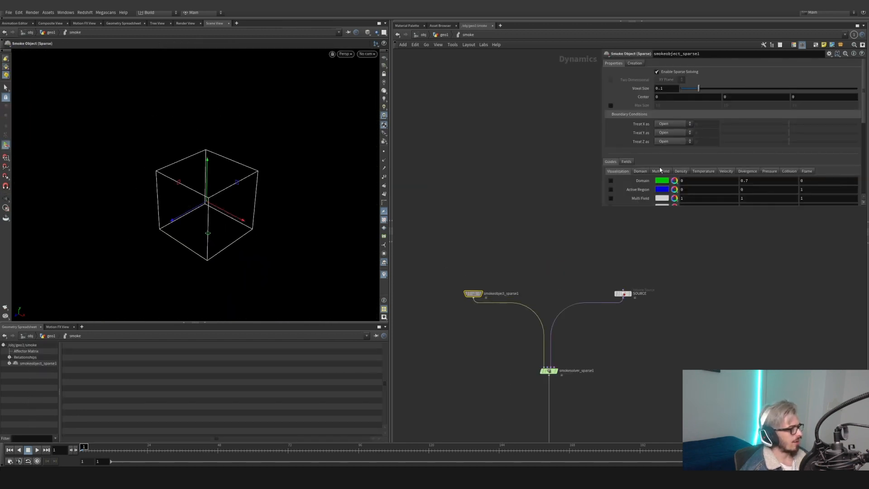
left_click(611, 105)
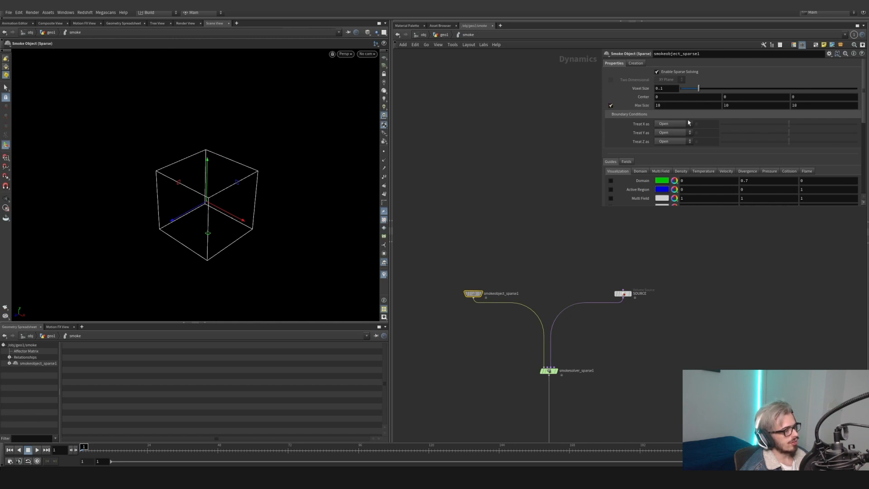
scroll(249, 212, "down", 2)
left_click_drag(245, 210, 341, 116, "alt")
- Return to geo1, show the OUT_BBOX bounding box around the wind source in the viewport, and go back into the smoke network
key("u")
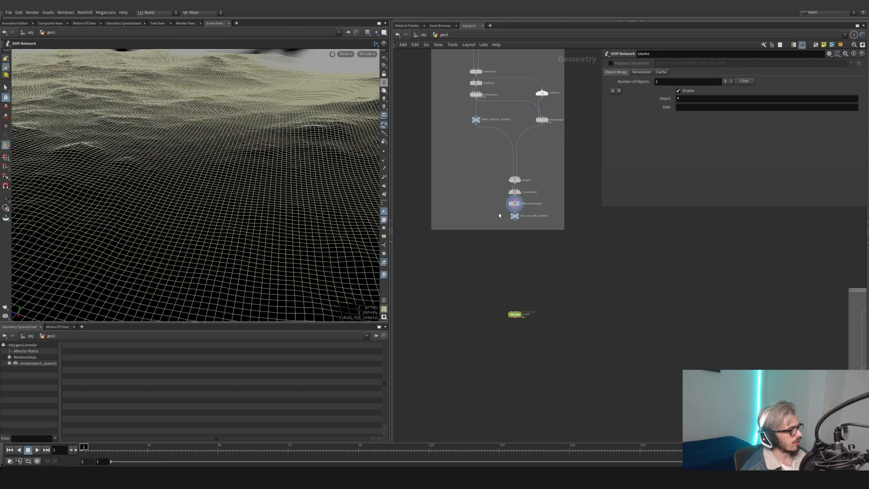
scroll(496, 210, "down", 4)
scroll(251, 188, "down", 8)
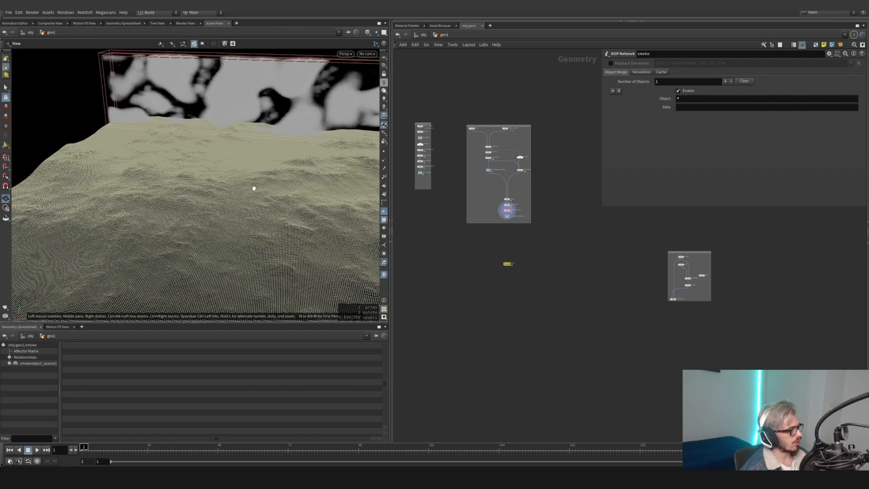
scroll(254, 188, "down", 5)
scroll(477, 181, "up", 6)
scroll(444, 172, "up", 2)
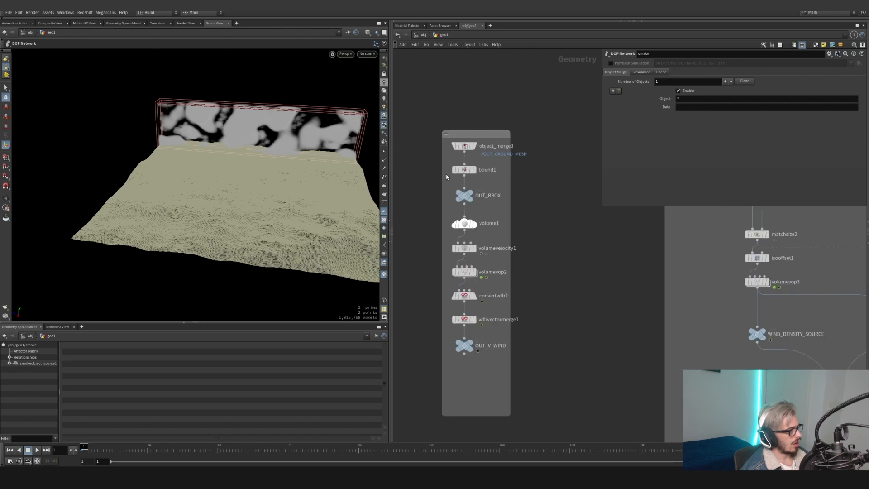
left_click(467, 194)
left_click_drag(344, 199, 204, 204)
left_click_drag(301, 154, 211, 167, "alt")
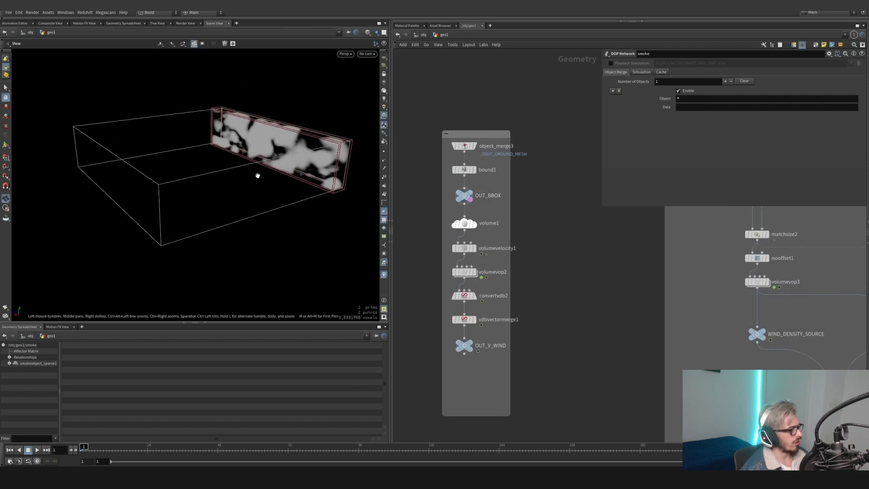
scroll(430, 113, "down", 5)
scroll(592, 345, "up", 3)
double_click(573, 344)
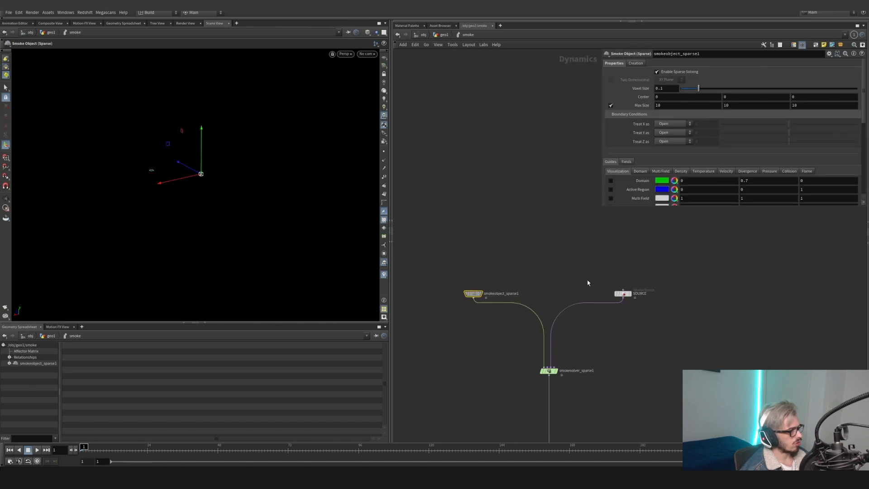
- Set the sparse smoke object's Center X to the expression centroid('../../OUT_BBOX/', D_X)
left_click_drag(660, 97, 629, 98)
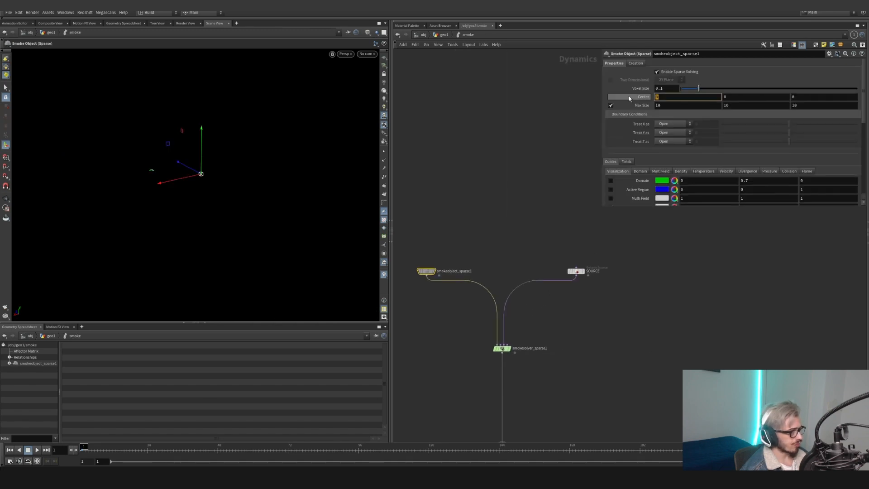
type("centroid(")
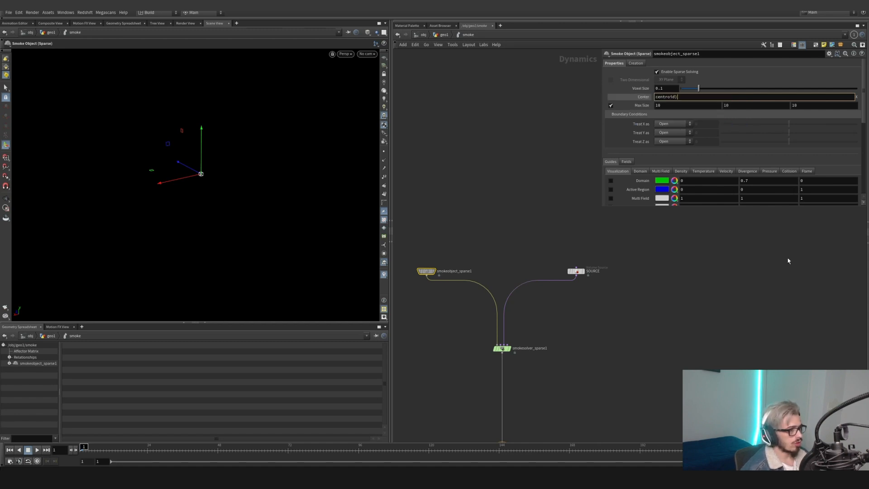
key("BackSpace")
type("(")
key("Left")
type("'")
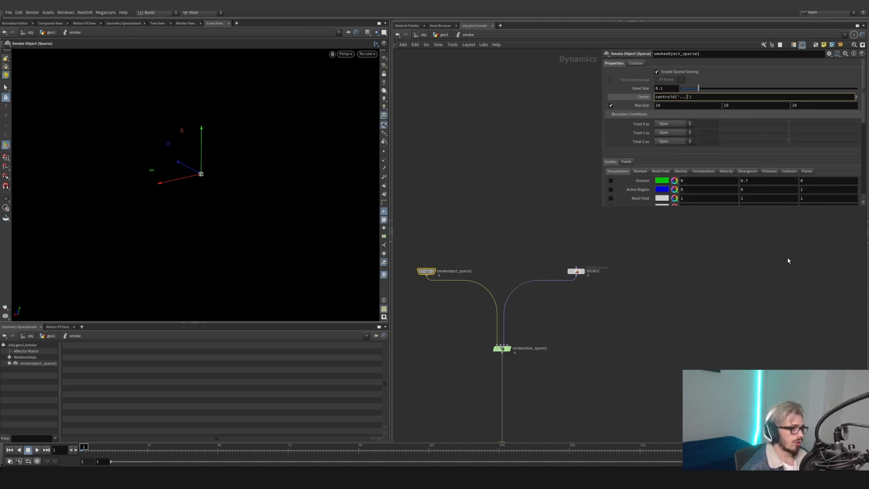
type("../../")
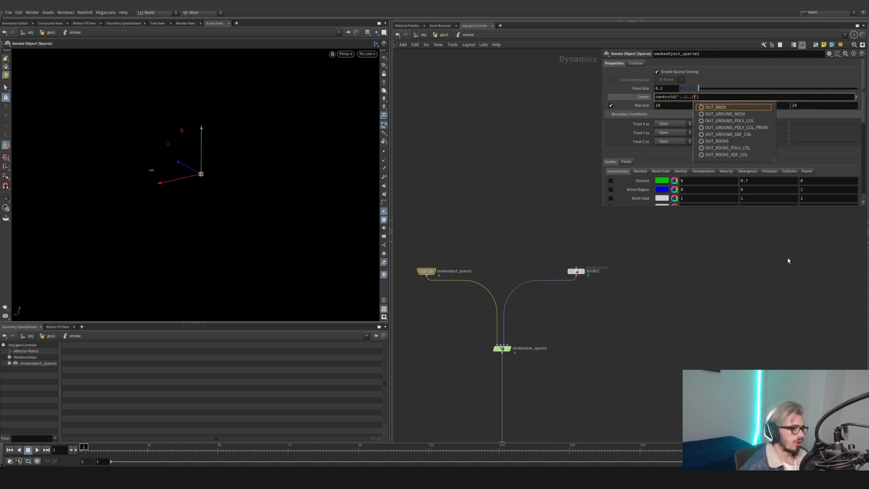
key("Return")
type(",")
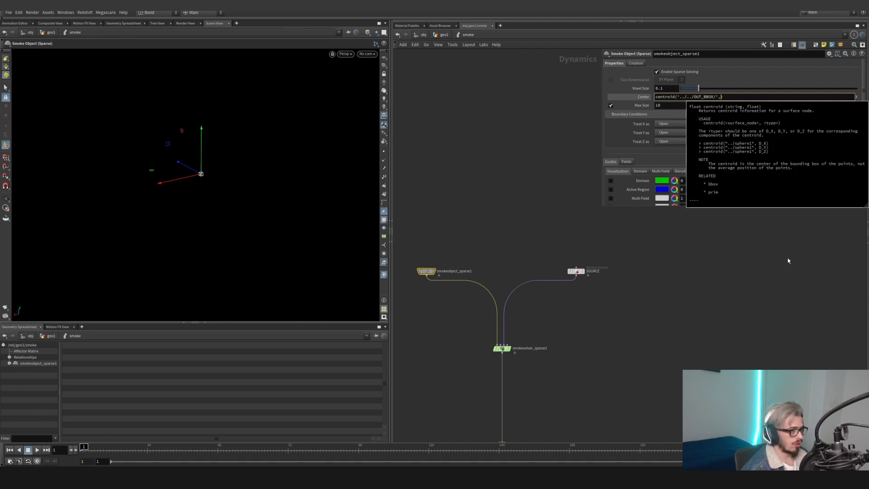
type(" D")
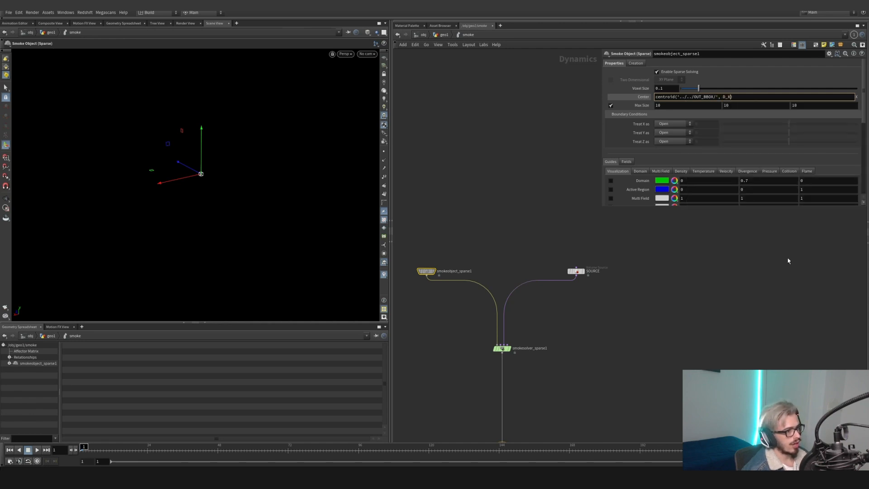
type("_X")
key("Return")
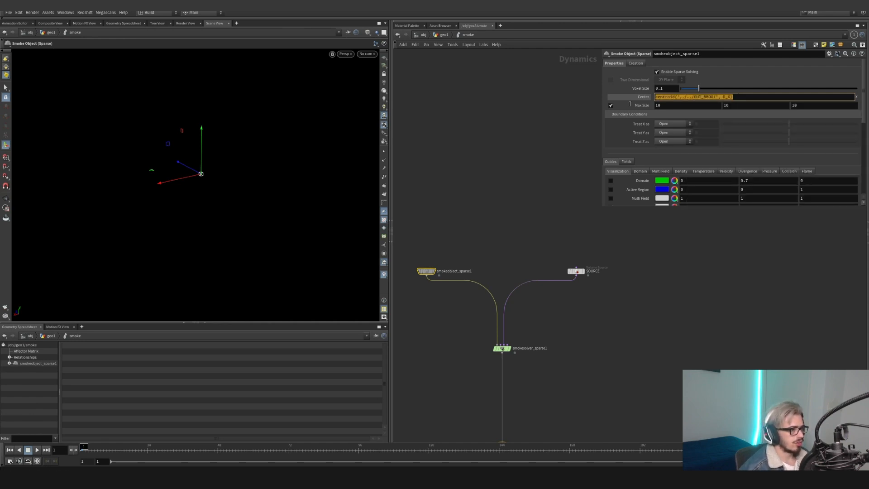
- Reuse the OUT_BBOX centroid expression for Center Y and Center Z, adapting the axis argument for each component
left_click(646, 98)
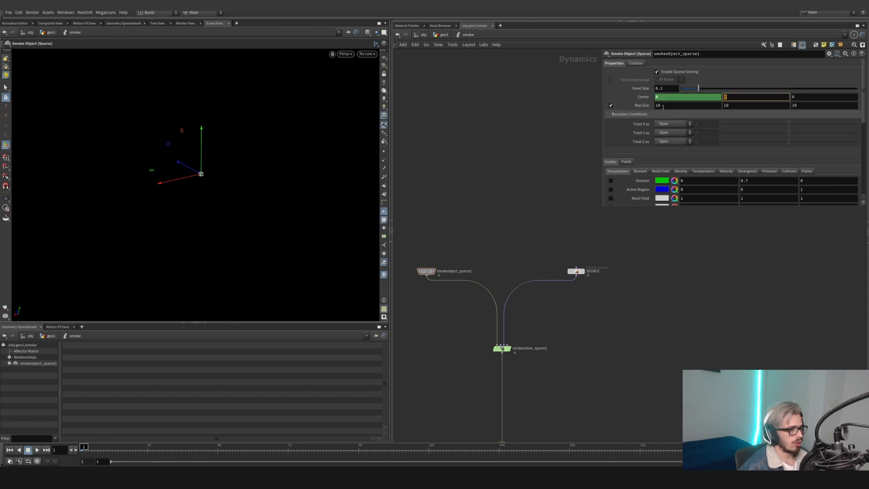
key("Return")
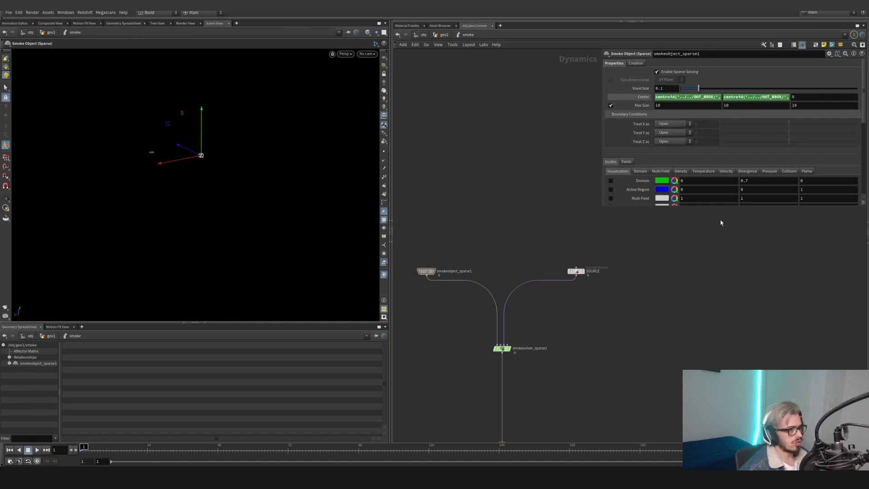
left_click_drag(828, 96, 646, 95)
type("centroid('../../OUT_BBOX/', D_X)")
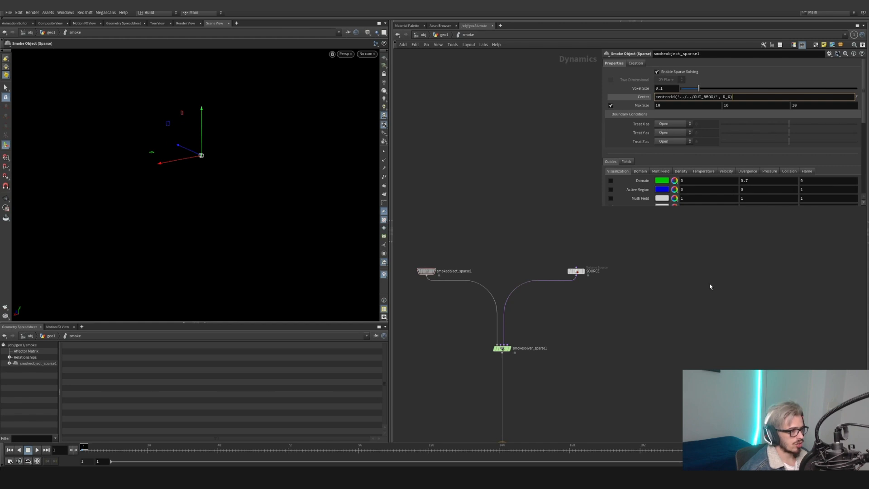
type(")")
key("Return")
left_click(645, 97)
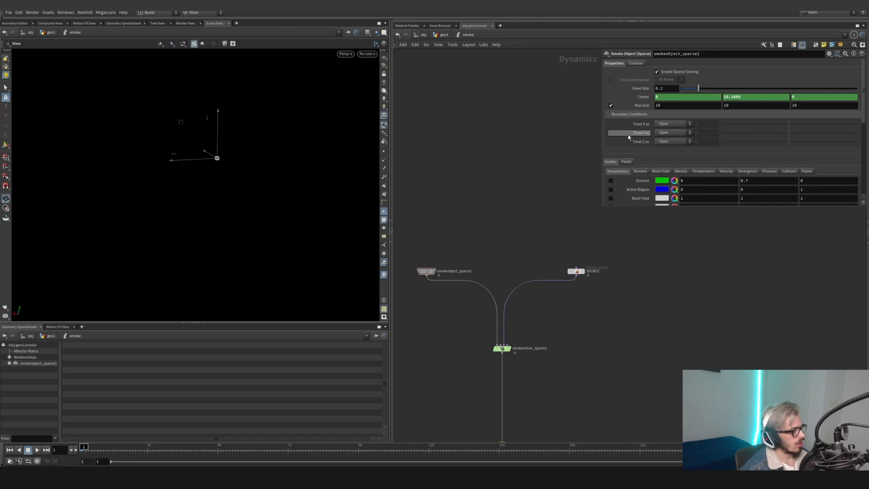
- Enter a bbox expression referencing '../../OUT_BBOX/' for the X component of the smoke object's Max Size
left_click(617, 106)
type("bb")
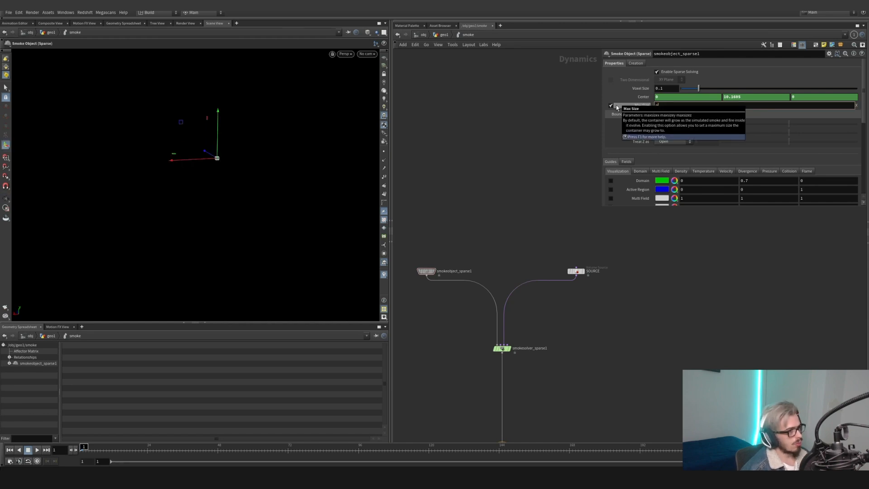
key("BackSpace")
type("bbox")
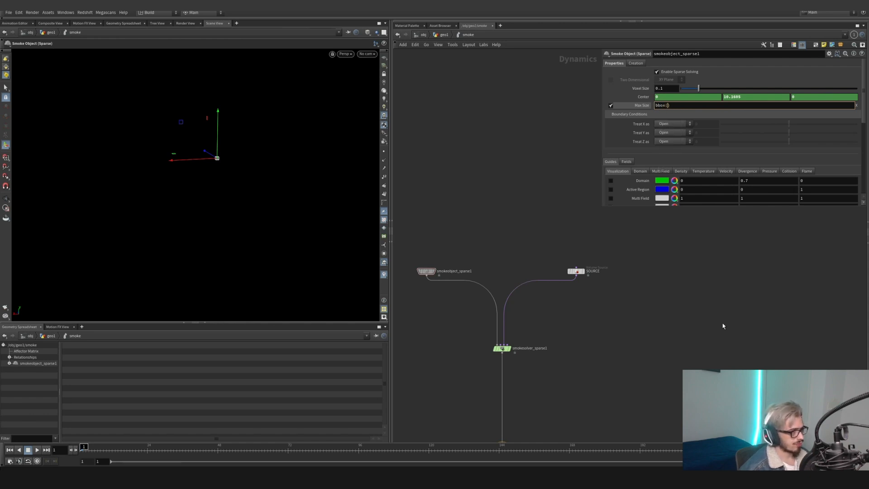
type("(''")
key("Left")
type("../../OUT_BBOX/")
key("Right")
type(",")
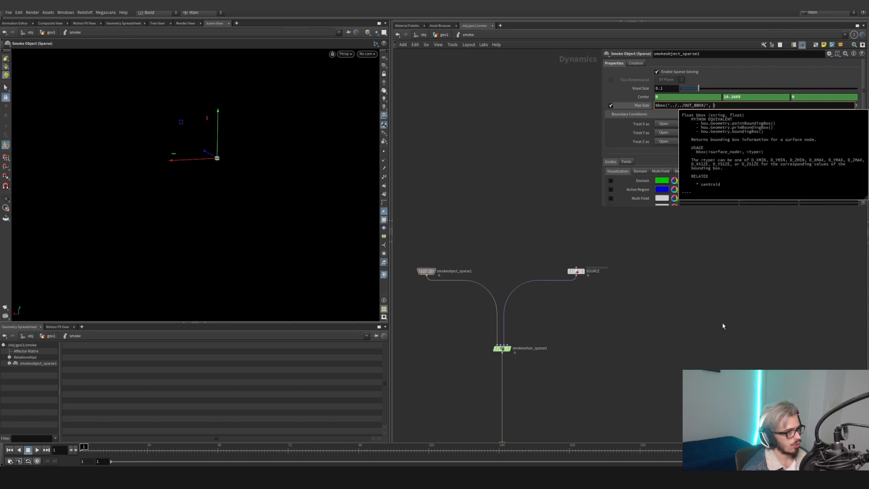
type("_XSIZE")
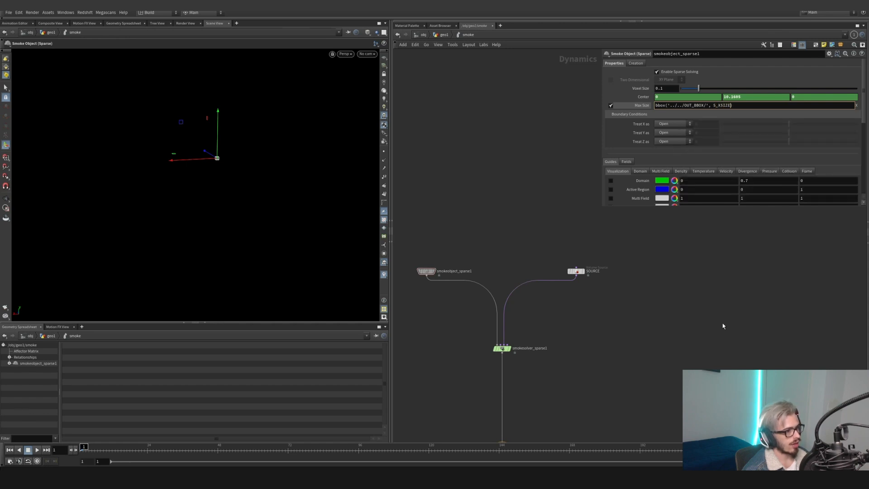
key("Right")
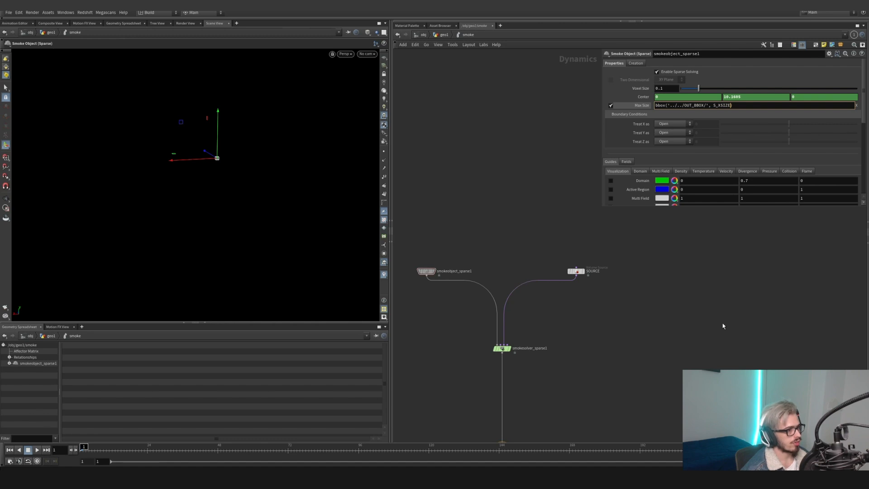
key("Return")
- Correct the Max Size X expression to bbox('../../OUT_BBOX/', D_XSIZE)
left_click(711, 105)
key("BackSpace")
type("D")
key("Return")
left_click(710, 105)
key("BackSpace")
key("BackSpace")
key("BackSpace")
key("BackSpace")
key("BackSpace")
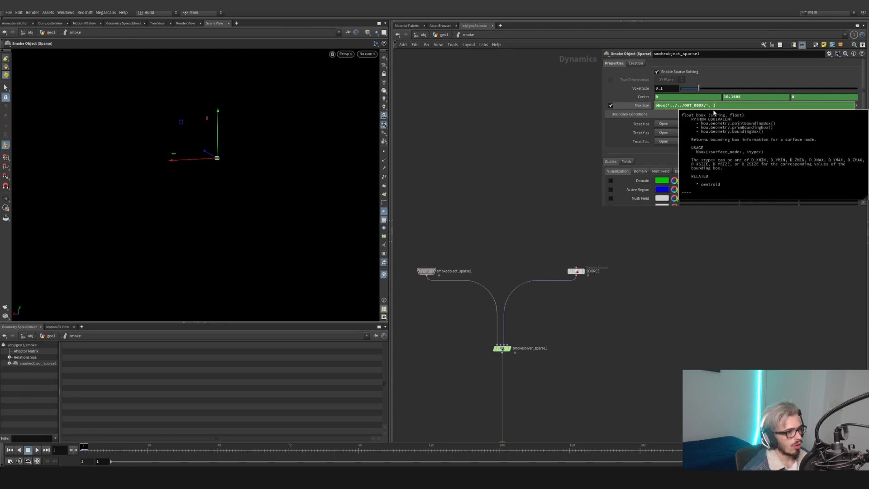
type("XSIZ")
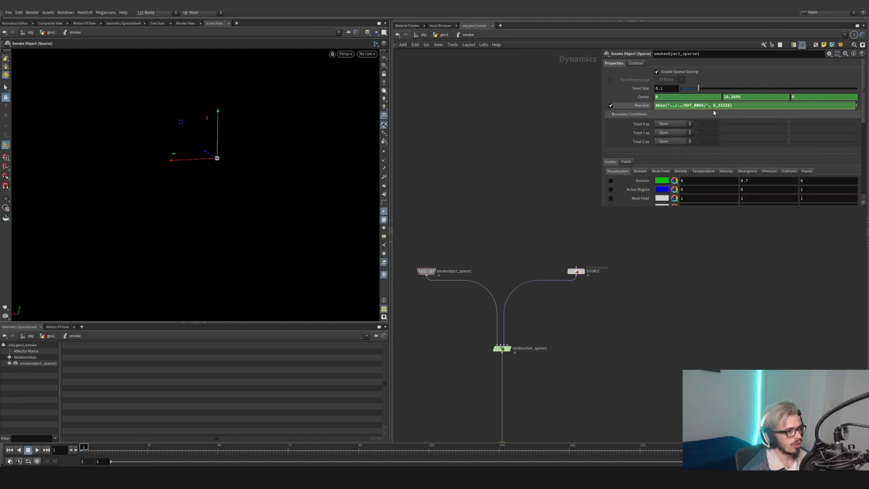
type("E")
key("Return")
left_click(635, 107)
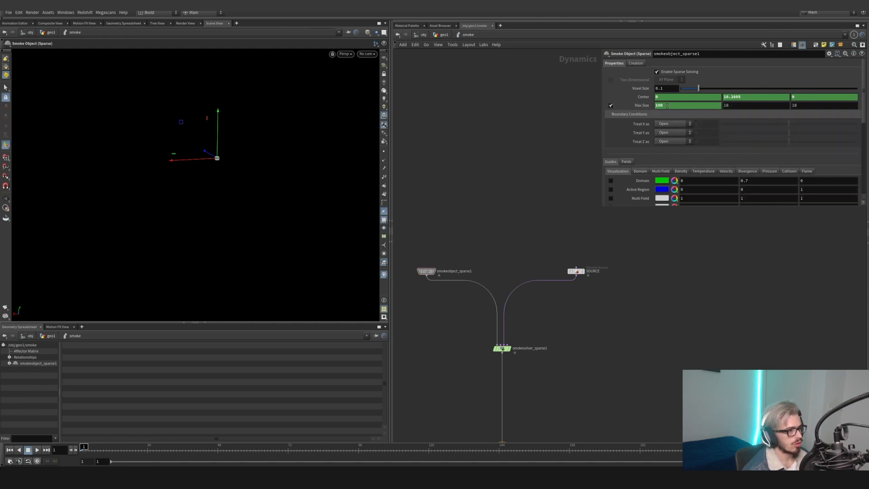
- Reuse the OUT_BBOX bbox expression for Max Size Y and Z with D_YSIZE and D_ZSIZE
left_click(636, 105)
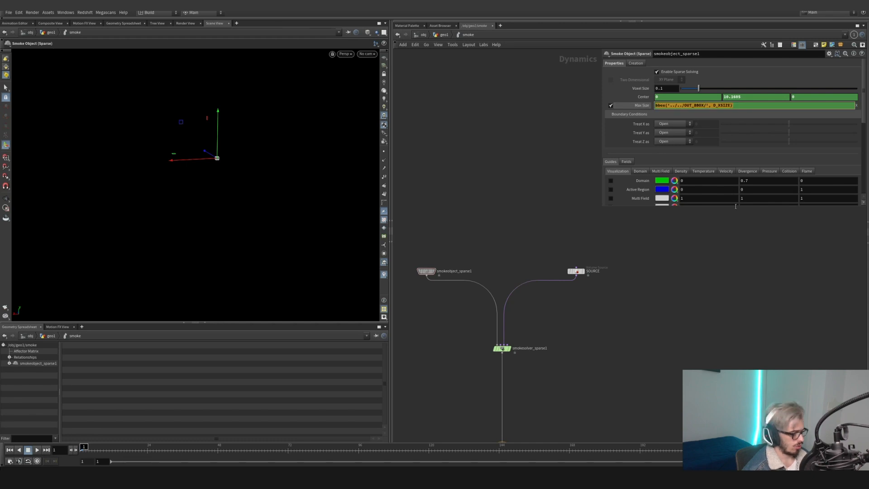
left_click(730, 282)
left_click(675, 104)
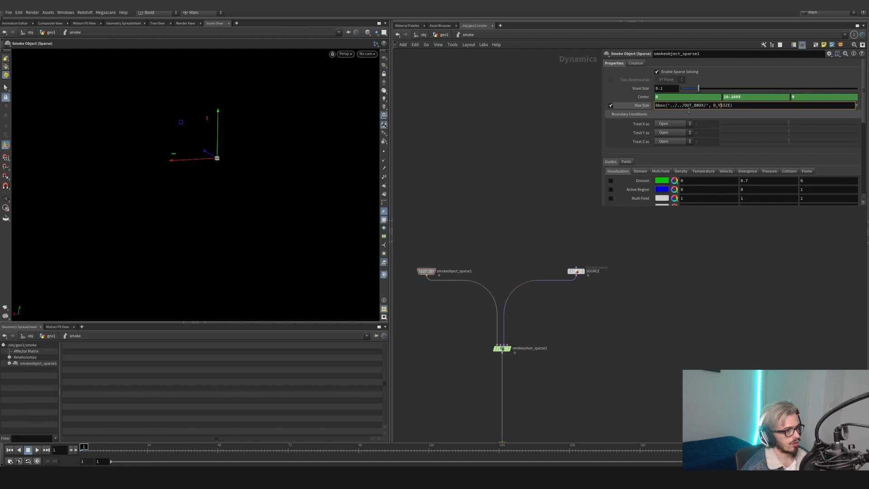
key("Return")
double_click(796, 105)
type("bbox('../../OUT_BBOX/', D_XSIZE)")
key("Left")
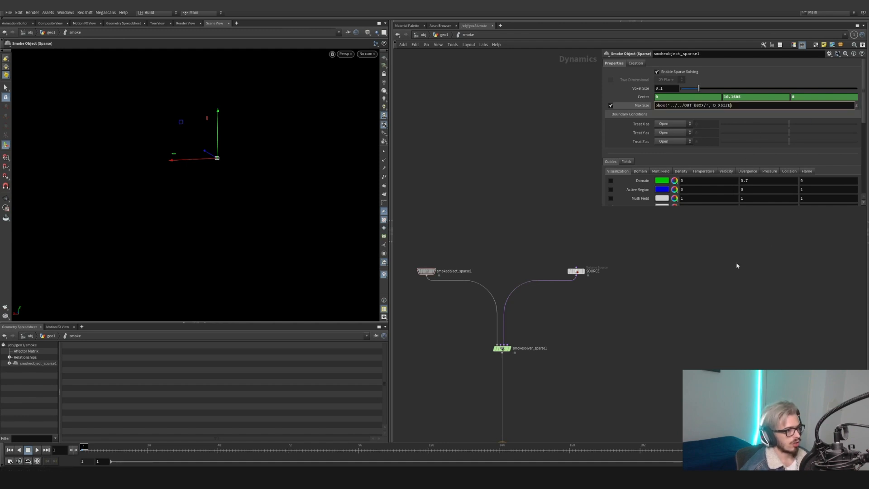
key("BackSpace")
type("Z")
key("Return")
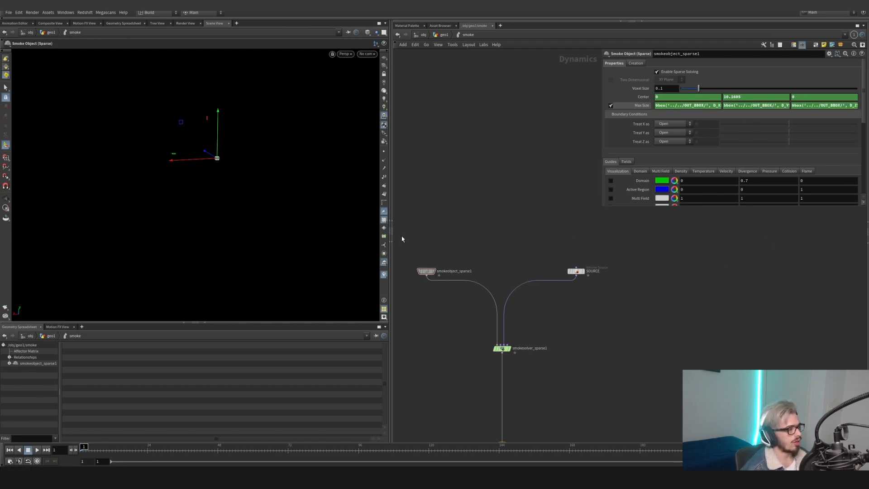
left_click(629, 105)
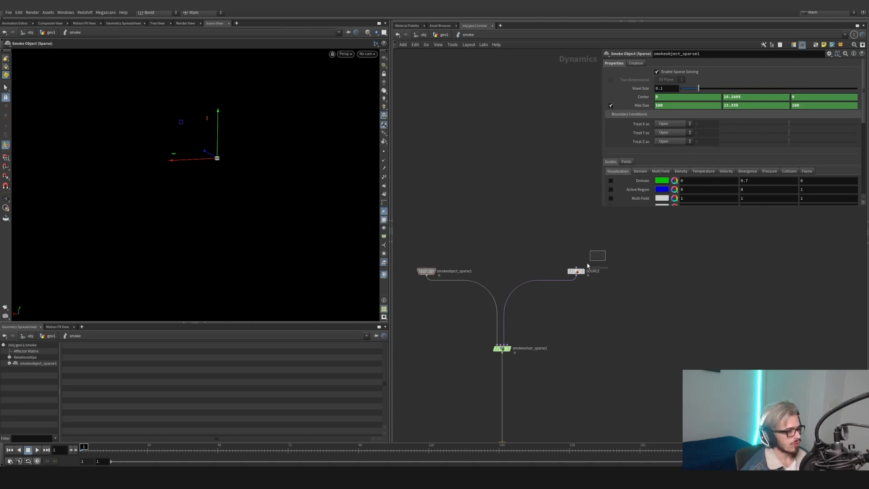
- Move the SOURCE node higher above the solver and play the timeline to test the simulation
left_click(576, 271)
left_click_drag(576, 268, 556, 195)
scroll(596, 265, "down", 5)
middle_click_drag(596, 266, 577, 240)
left_click(38, 451)
left_click(38, 450)
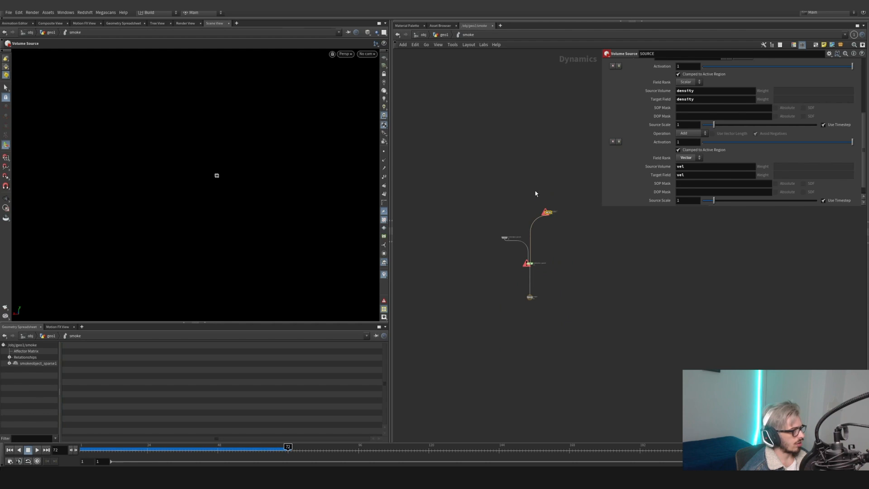
- Set the SOP Path of the SOURCE node to OUT_VOLUME_SOURCE
scroll(653, 153, "up", 5)
left_click(854, 89)
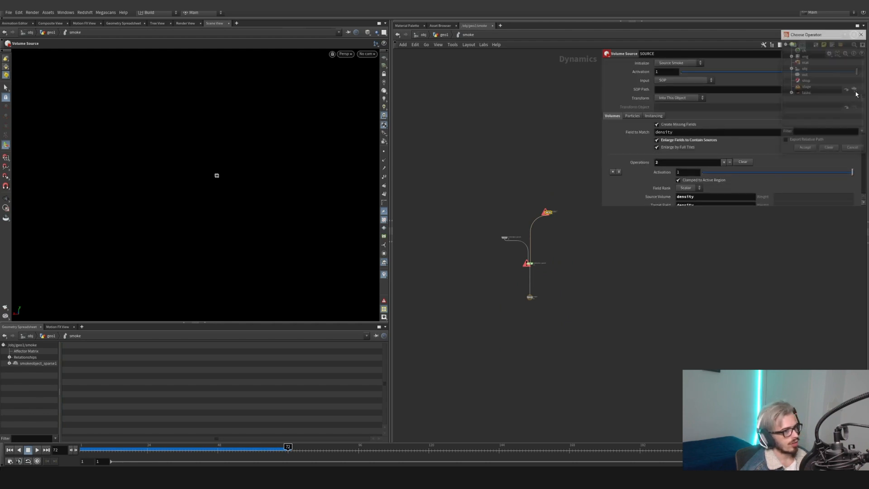
left_click(797, 74)
scroll(810, 88, "down", 4)
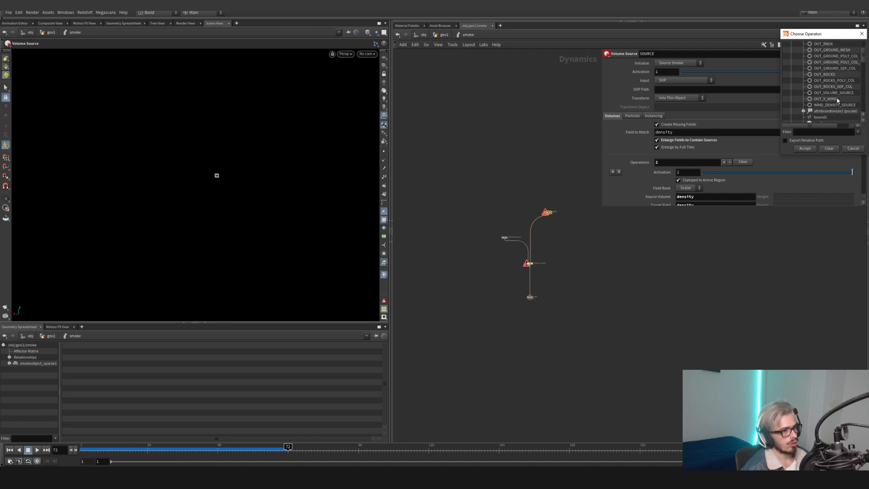
left_click(837, 94)
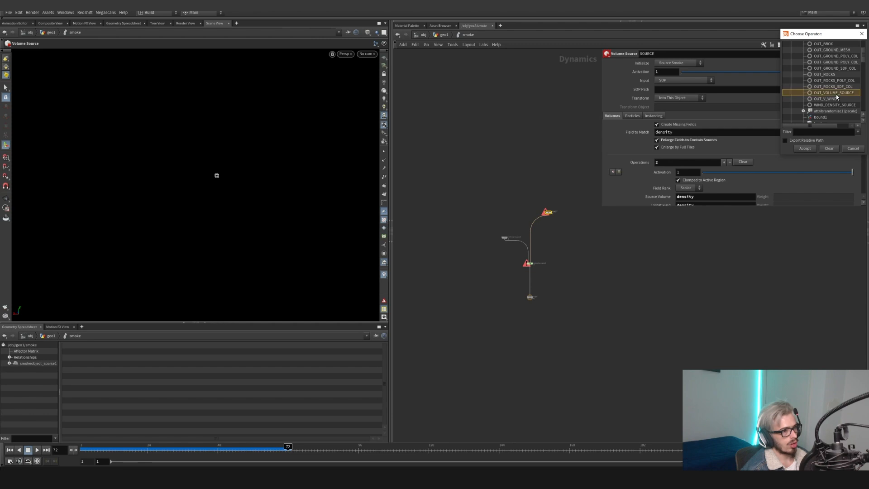
left_click(805, 148)
- Return the timeline to frame 1 and set the sparse smoke object's voxel size to 1
left_click(530, 297)
left_click(82, 450)
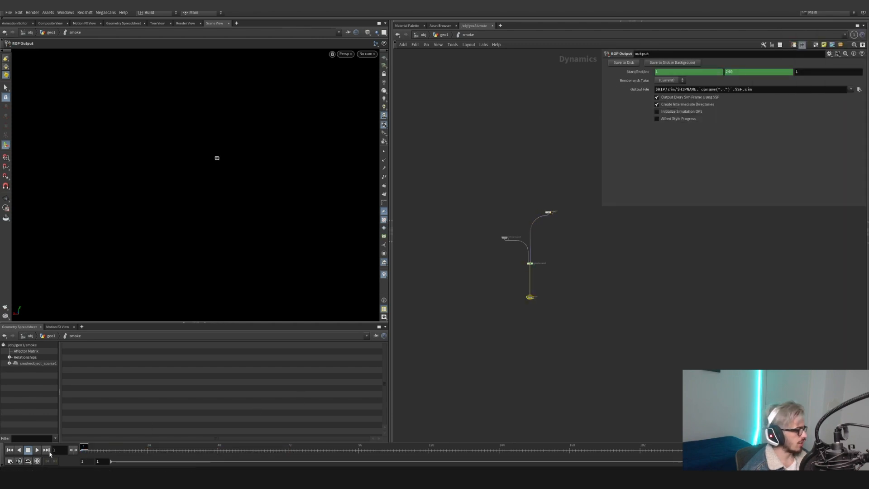
left_click(505, 238)
left_click_drag(670, 88, 638, 93)
type("1")
key("Return")
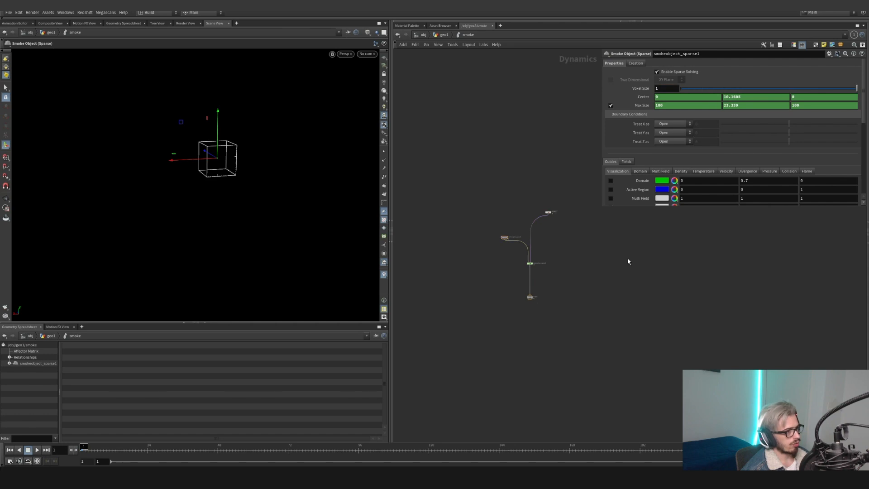
- Set the sparse smoke object's voxel size to 2 and play the timeline to test the smoke simulation
key("BackSpace")
type("2")
key("Return")
left_click(37, 450)
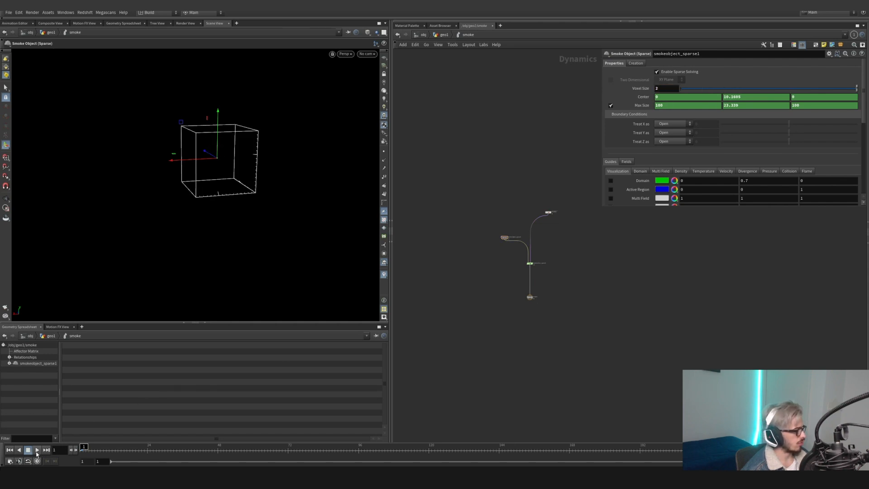
left_click(36, 454)
left_click_drag(268, 195, 223, 219, "alt")
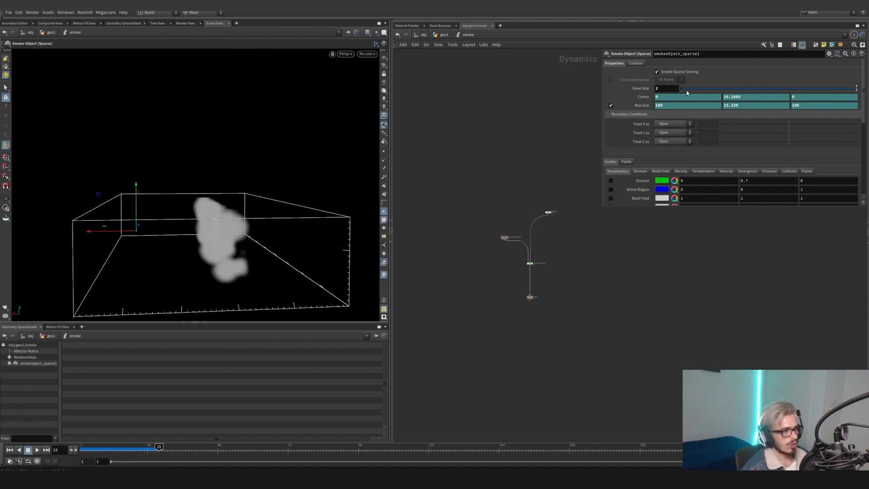
key("Return")
- Look over the GROUND, ROCKS and WIND volume sources and check which operator the GROUND node's SOP Path references
scroll(564, 238, "up", 2)
left_click_drag(542, 220, 526, 207)
left_click(522, 204)
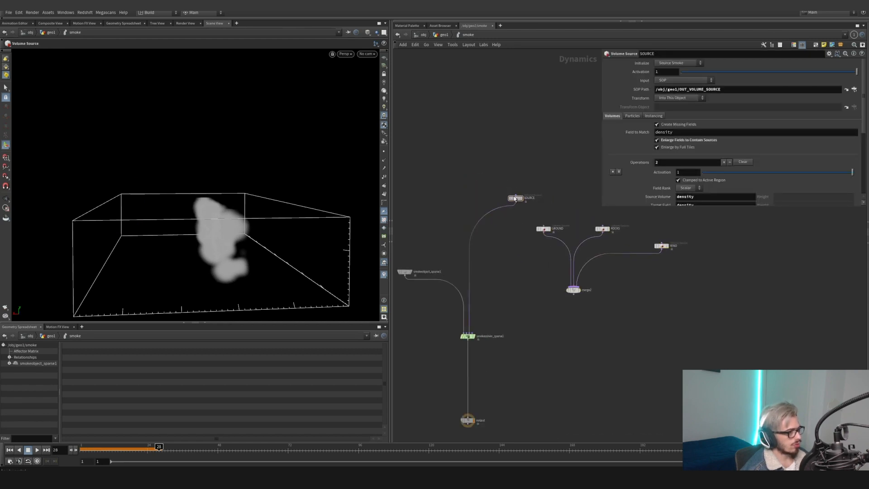
left_click_drag(705, 302, 517, 203)
middle_click_drag(517, 202, 485, 215)
left_click(541, 308)
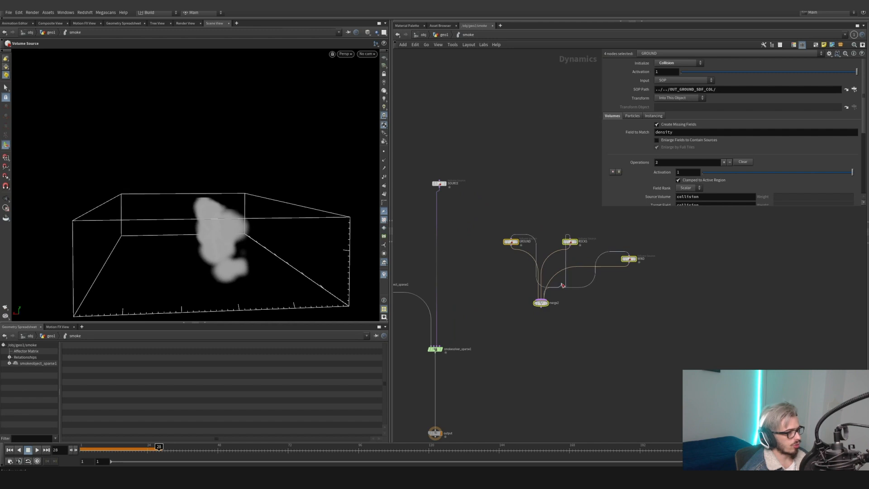
key("Escape")
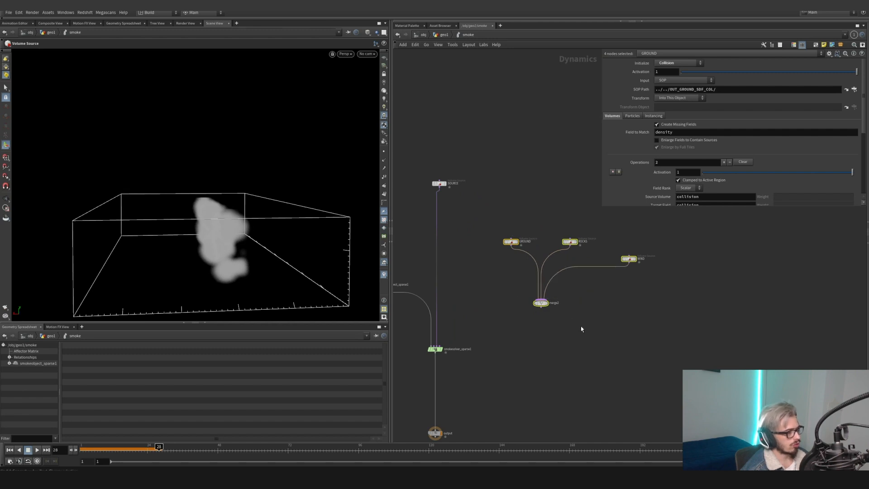
left_click(484, 268)
left_click_drag(480, 269, 480, 268)
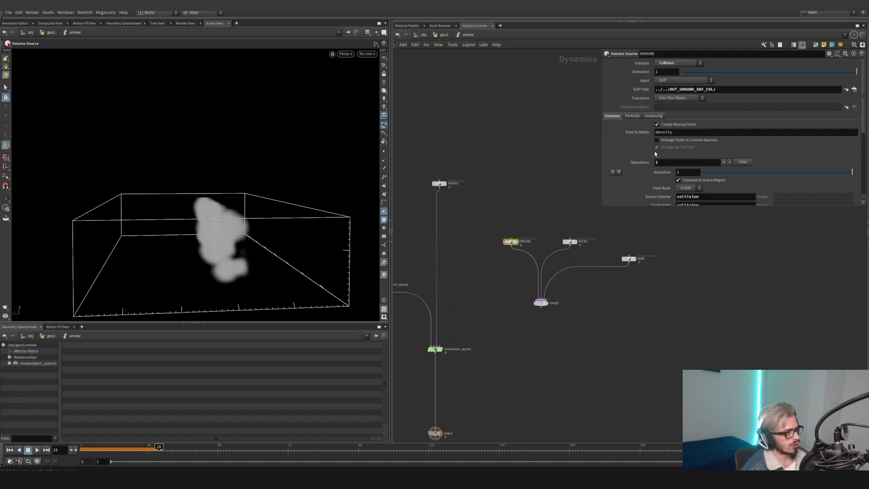
left_click(854, 89)
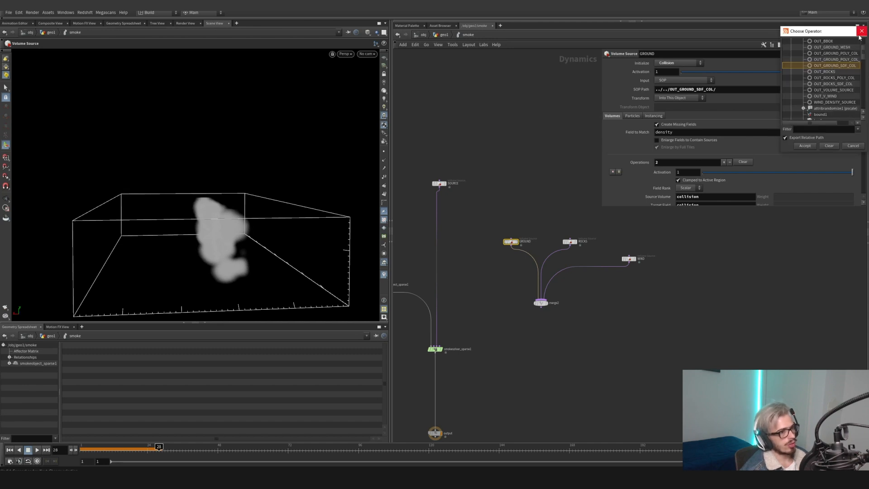
left_click(860, 34)
- Display the OUT_GROUND_SDF_COL null in geo1 and inspect its collision volume and node info
left_click(444, 35)
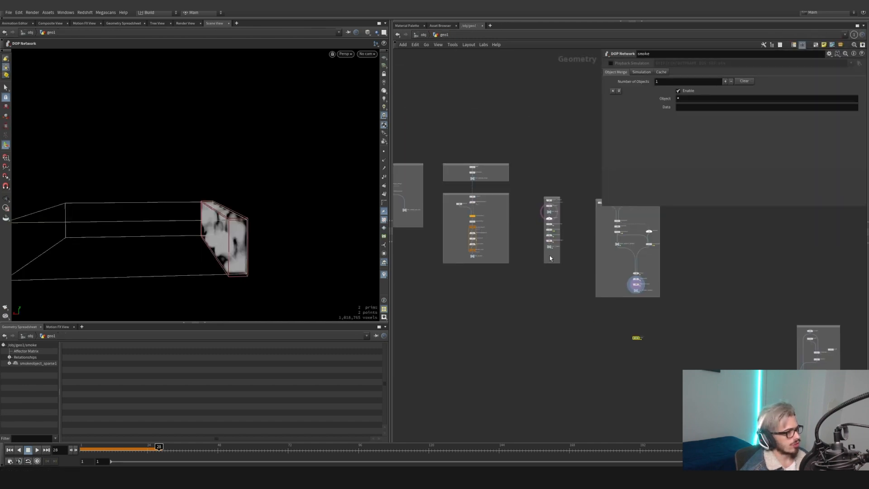
middle_click_drag(543, 294, 659, 295)
scroll(497, 272, "up", 3)
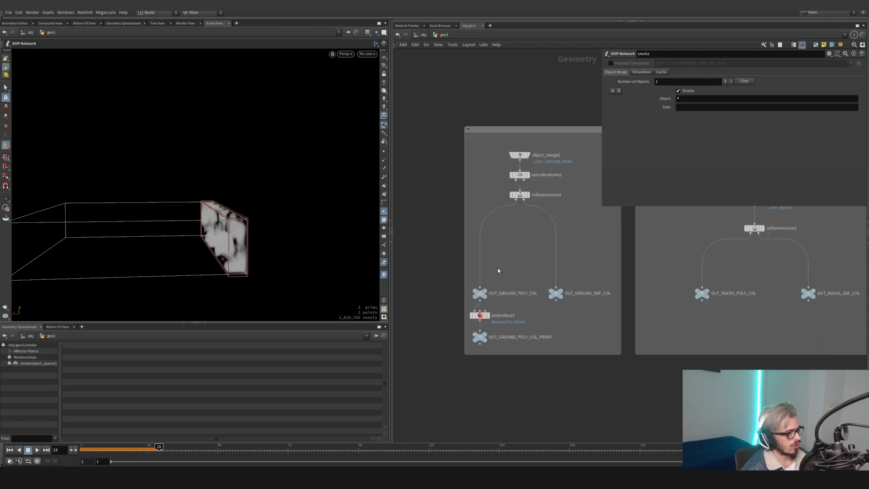
left_click(560, 293)
left_click(568, 292)
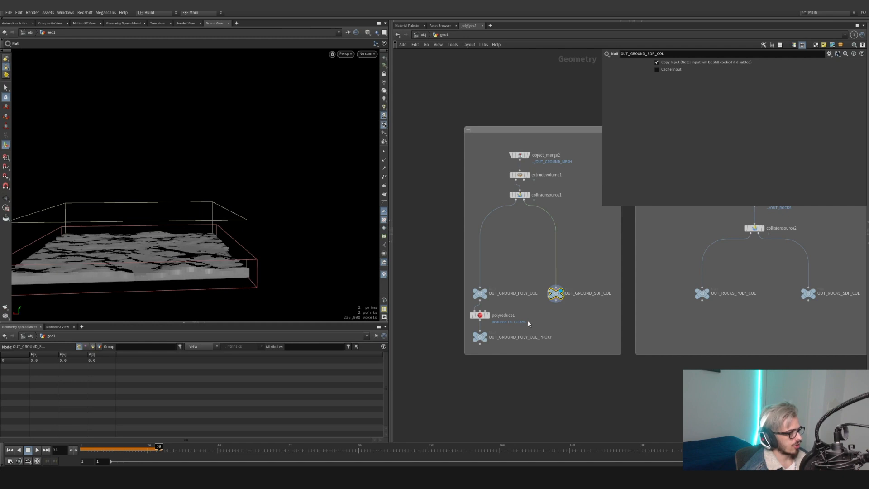
left_click_drag(193, 270, 178, 281, "alt")
middle_click_drag(179, 281, 255, 238, "alt")
scroll(240, 232, "up", 6, "alt")
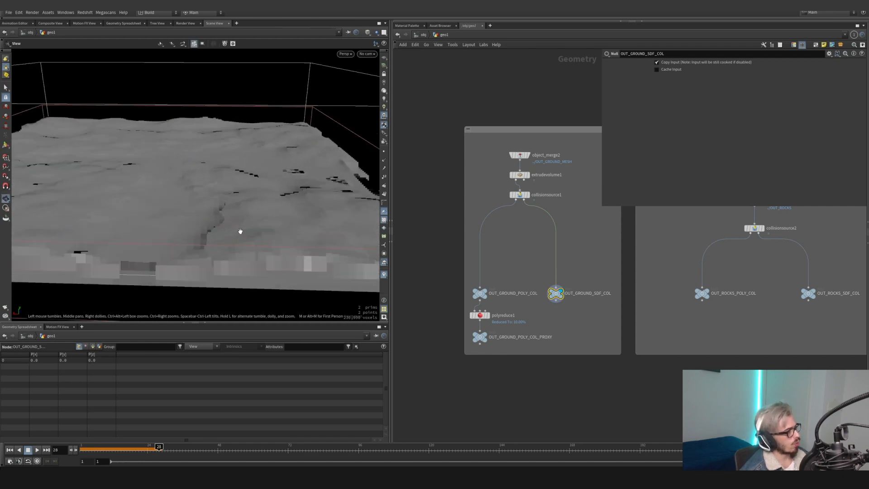
left_click_drag(239, 231, 285, 219, "alt")
middle_click_drag(285, 220, 268, 215, "alt")
middle_click(556, 294)
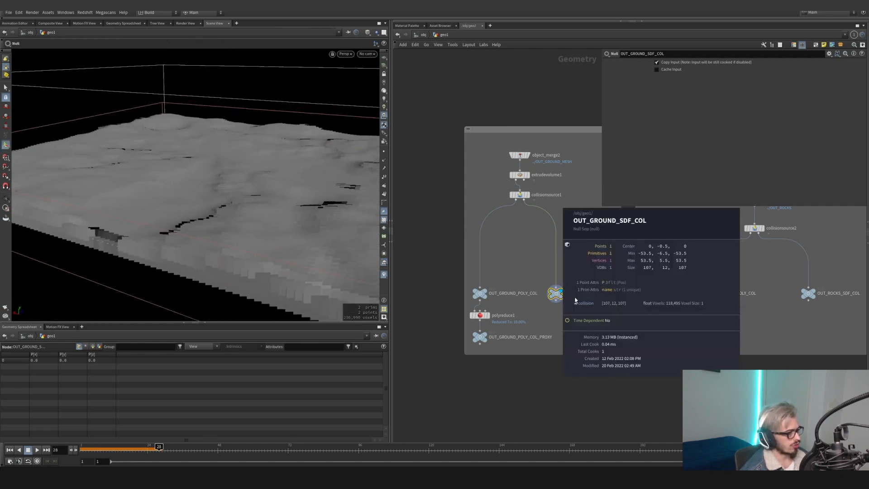
- Select the OUT_ROCKS_SDF_COL null and look over the rock collision, wind and volume source branches in geo1
scroll(537, 323, "down", 8)
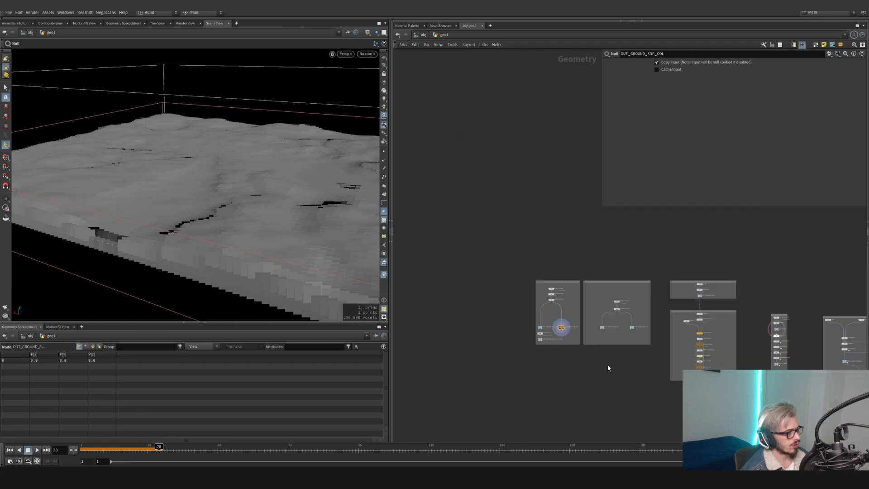
middle_click_drag(607, 366, 504, 284)
scroll(506, 254, "up", 6)
scroll(572, 273, "up", 3)
left_click_drag(574, 232, 531, 266)
scroll(590, 301, "down", 6)
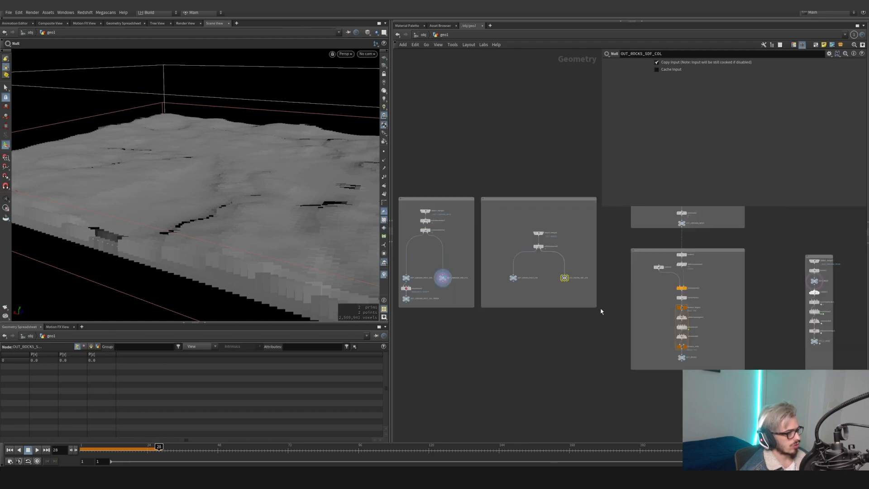
middle_click_drag(657, 348, 559, 330)
scroll(575, 344, "up", 2)
middle_click_drag(638, 339, 786, 337)
middle_click_drag(691, 301, 480, 268)
scroll(624, 314, "down", 2)
scroll(639, 288, "up", 5)
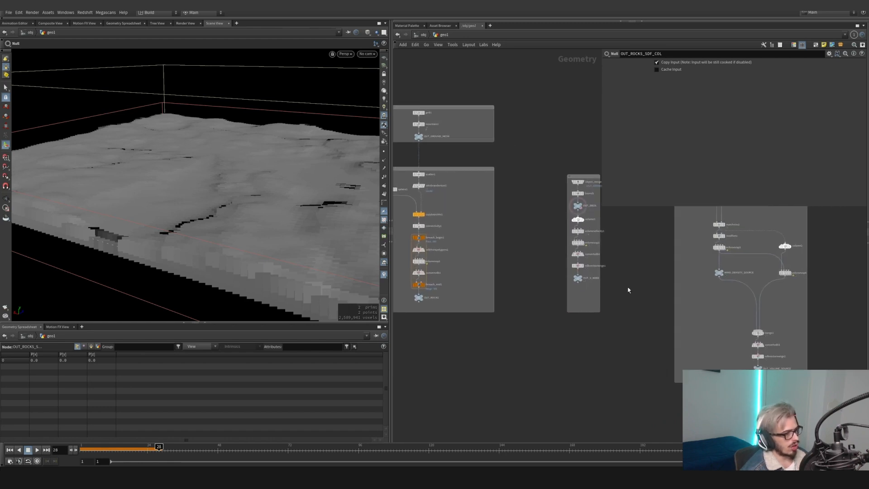
left_click_drag(599, 293, 560, 272)
scroll(629, 328, "down", 6)
middle_click_drag(629, 330, 556, 223)
- Return to the smoke network and check the GROUND volume source's SOP Path and Initialize presets
double_click(619, 294)
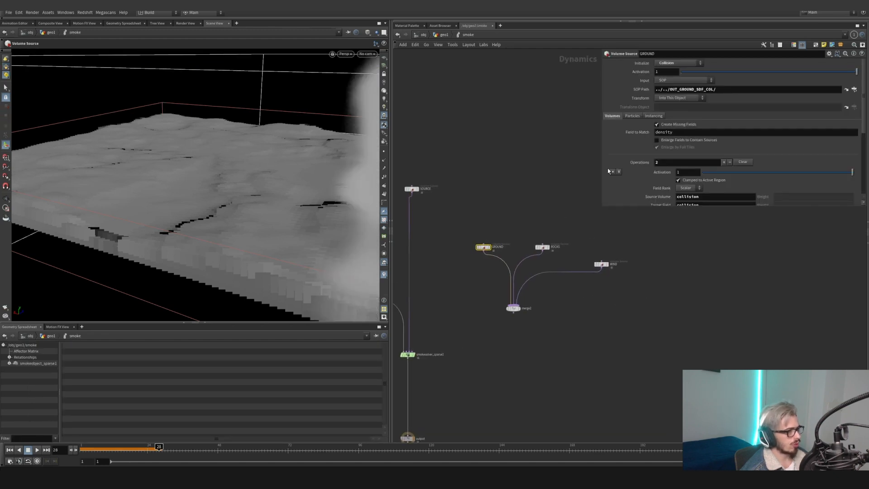
double_click(725, 90)
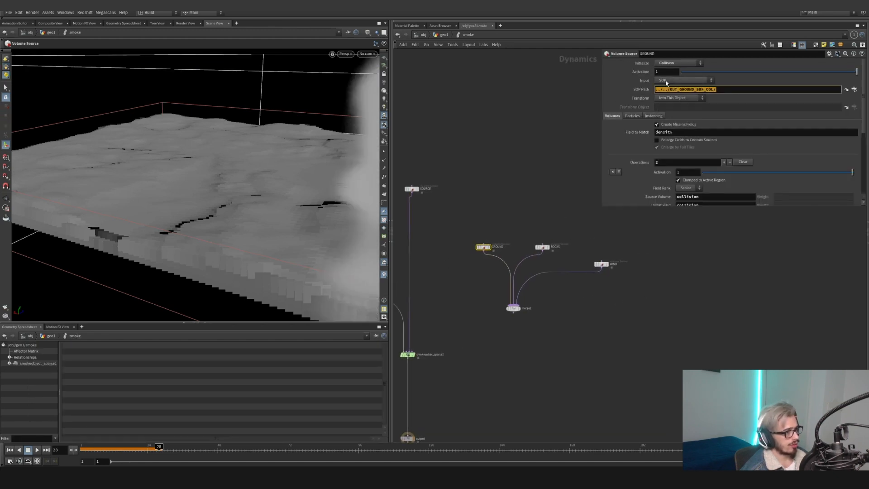
left_click(669, 63)
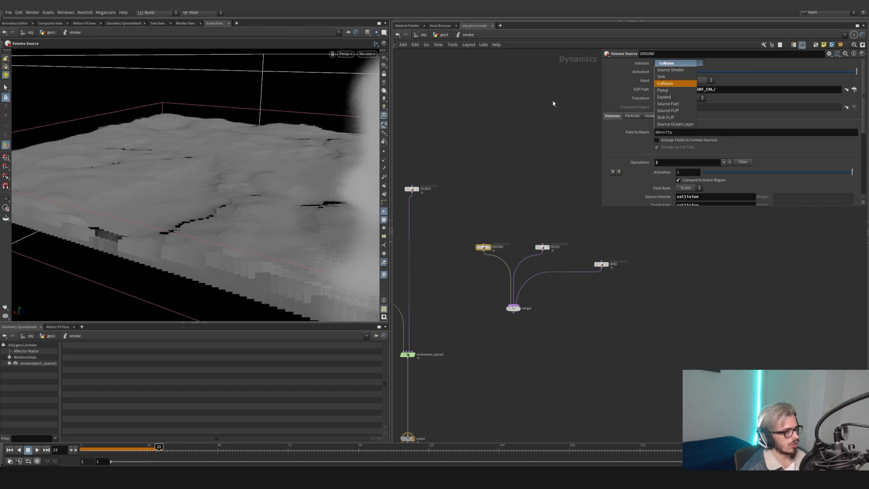
left_click(548, 115)
- Examine the ROCKS volume source's collision and collisionvel source volumes and target fields
left_click_drag(525, 268, 525, 267)
scroll(638, 162, "down", 5)
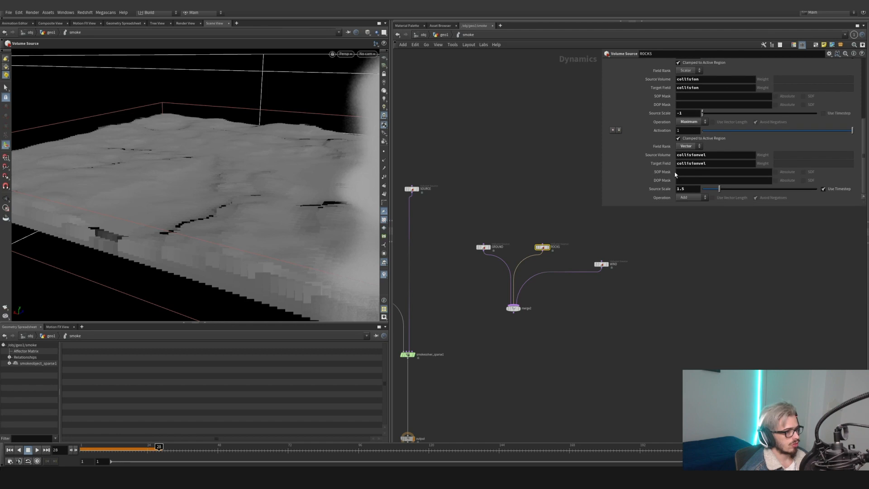
double_click(687, 162)
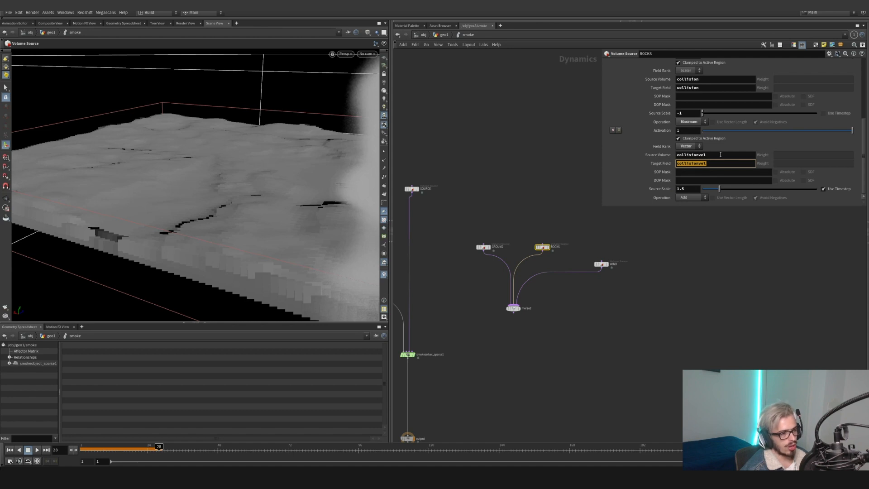
left_click_drag(505, 201, 489, 227)
left_click_drag(568, 200, 525, 268)
left_click_drag(506, 220, 459, 292)
left_click_drag(587, 227, 512, 305)
left_click_drag(563, 199, 554, 216)
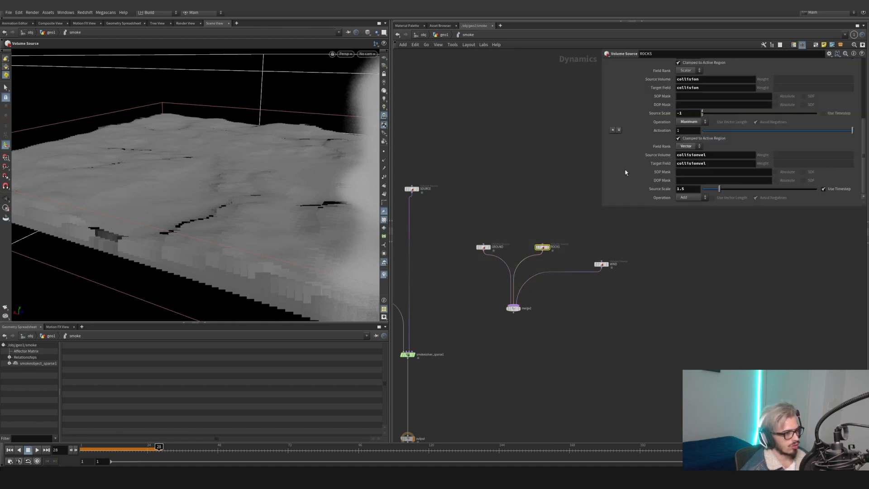
- Check the SOP Path of the WIND volume source and display the OUT_V_WIND null in geo1
left_click_drag(651, 243, 587, 292)
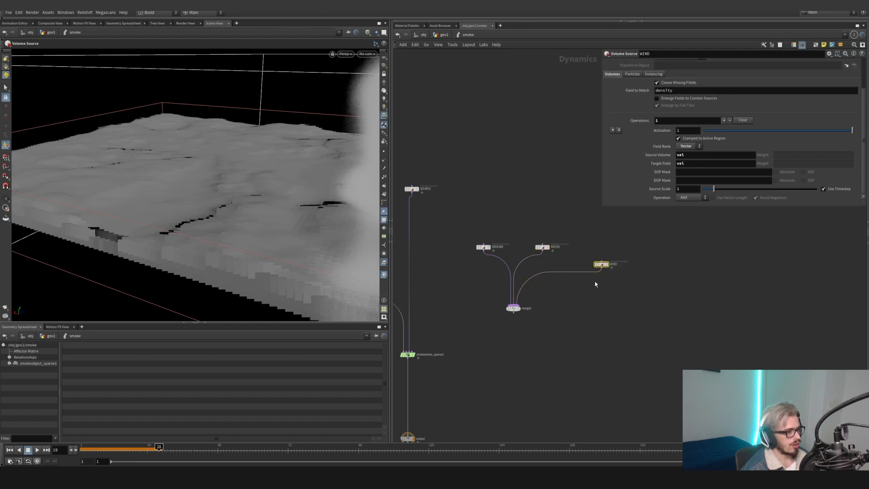
scroll(620, 177, "up", 3)
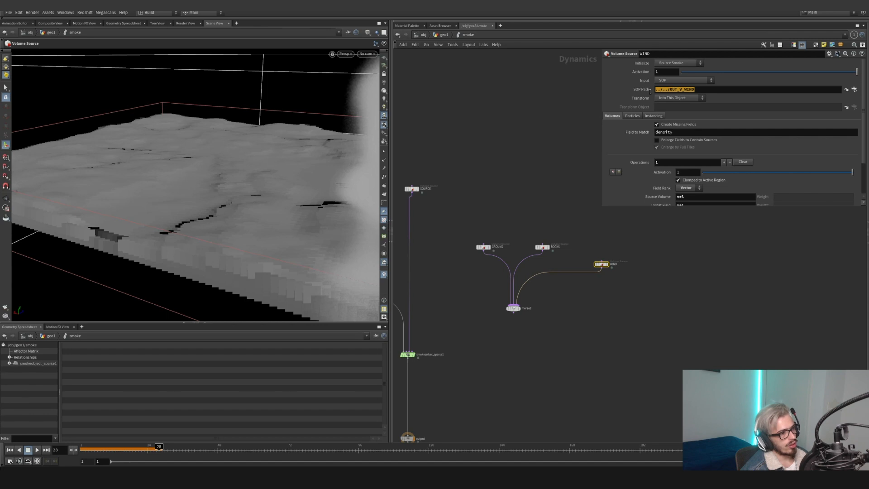
left_click(692, 89)
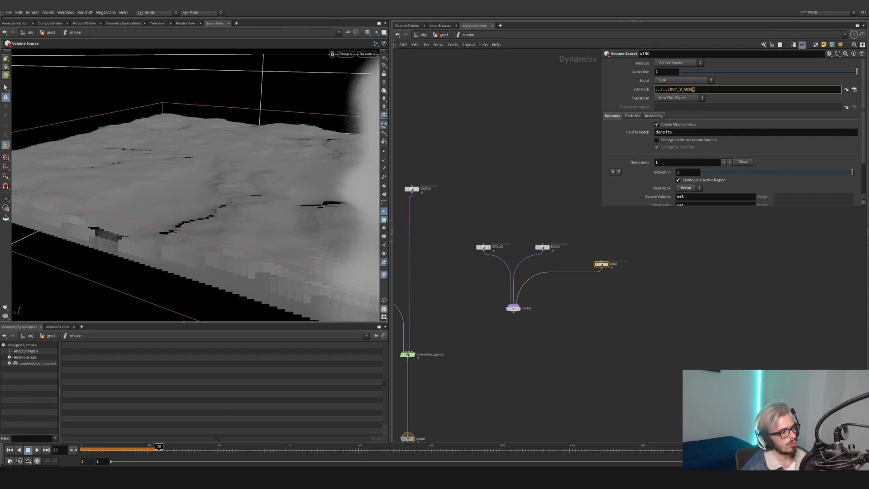
left_click(444, 34)
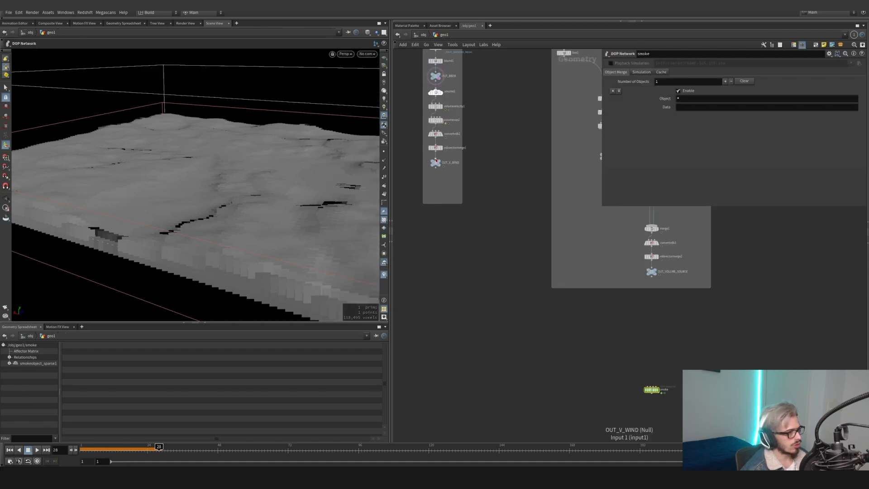
left_click(436, 161)
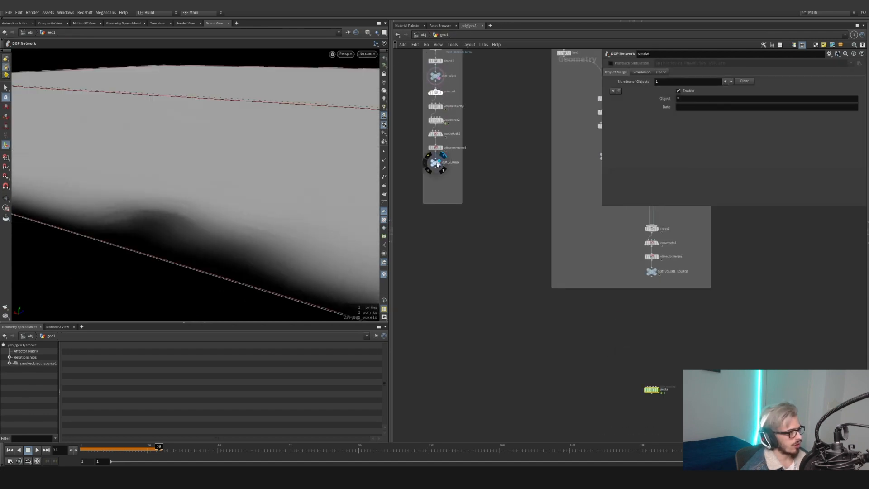
- Go back into the smoke network and check the WIND node's vel source volume and target field
double_click(652, 389)
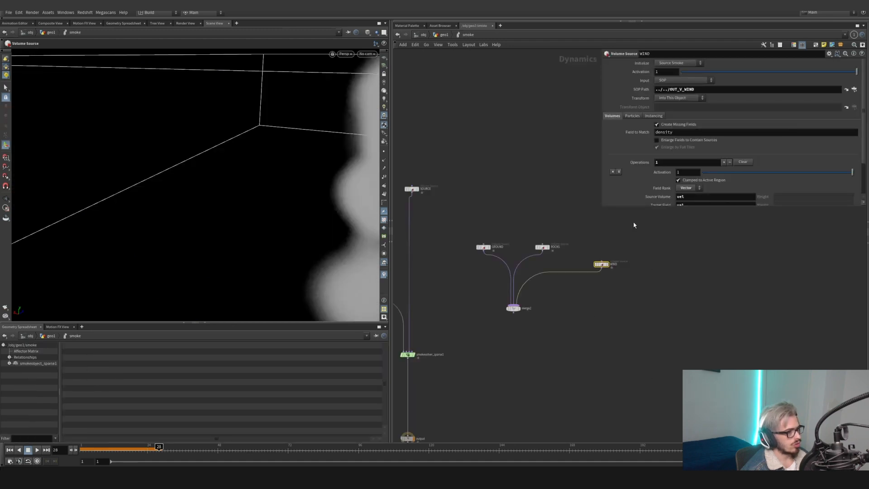
scroll(694, 145, "down", 3)
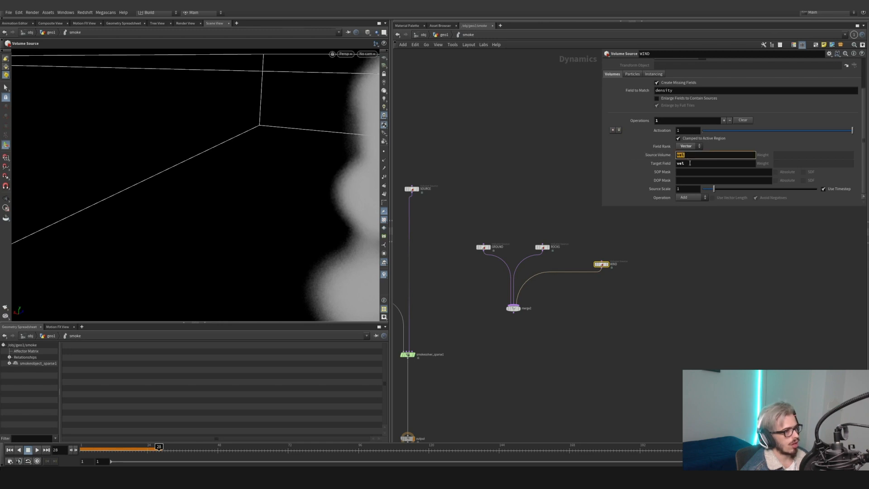
scroll(676, 246, "up", 5)
scroll(642, 183, "up", 3)
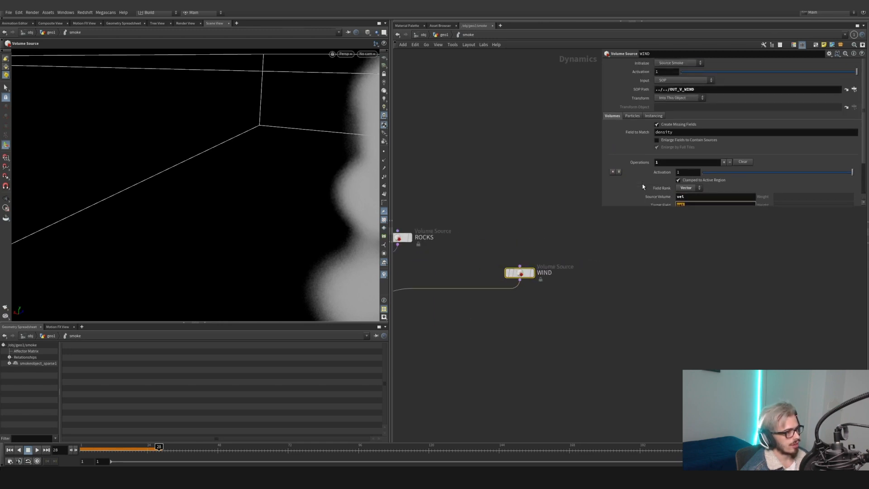
- Connect the merge2 output, which combines the ground, rocks and wind sources, to the sparse smoke solver's fourth input
middle_click_drag(667, 275, 790, 267)
scroll(543, 337, "down", 1)
middle_click_drag(543, 337, 711, 244)
left_click_drag(645, 269, 470, 336)
scroll(253, 292, "down", 3)
- Reset the timeline to frame 1 and play the simulation with the collisions and wind connected
middle_click_drag(293, 278, 164, 235, "alt")
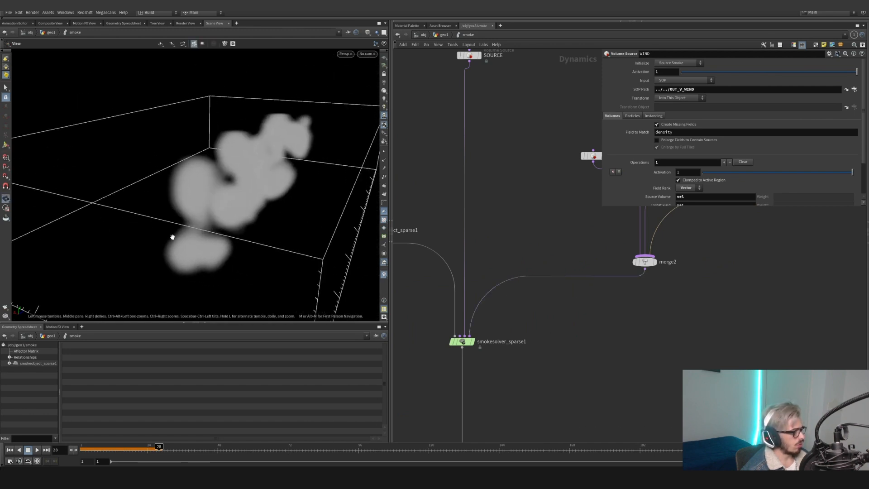
scroll(165, 235, "down", 1)
left_click_drag(97, 448, 49, 454)
left_click(36, 451)
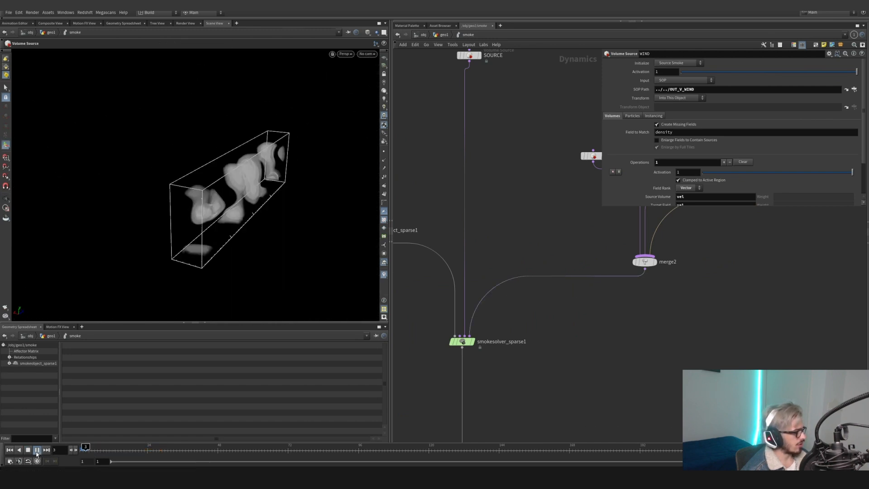
middle_click_drag(493, 284, 639, 298)
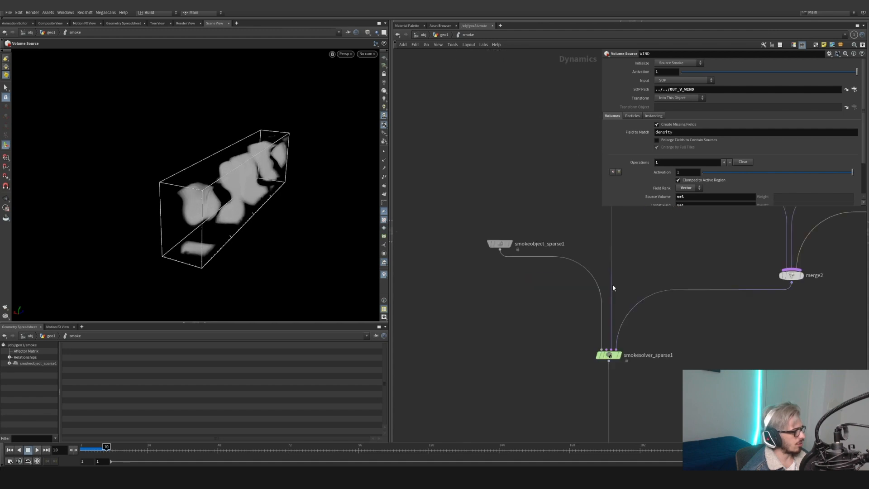
- Set the sparse smoke object's voxel size to 1 and replay the simulation from frame 1
left_click_drag(532, 212, 469, 263)
double_click(661, 88)
type("1")
key("Return")
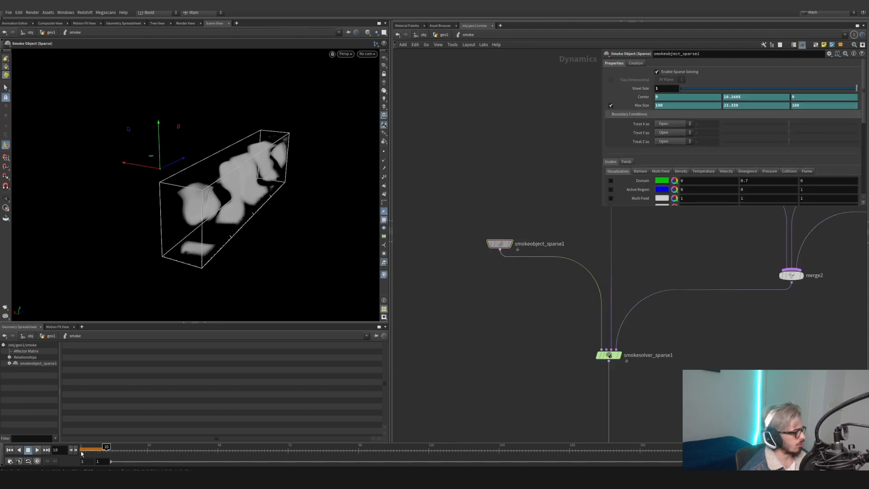
left_click(81, 451)
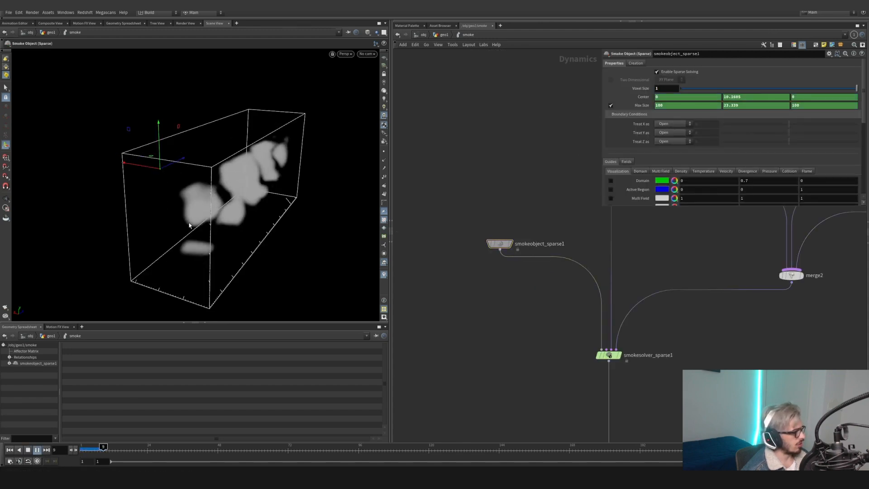
left_click_drag(181, 234, 229, 210, "alt")
left_click(566, 185)
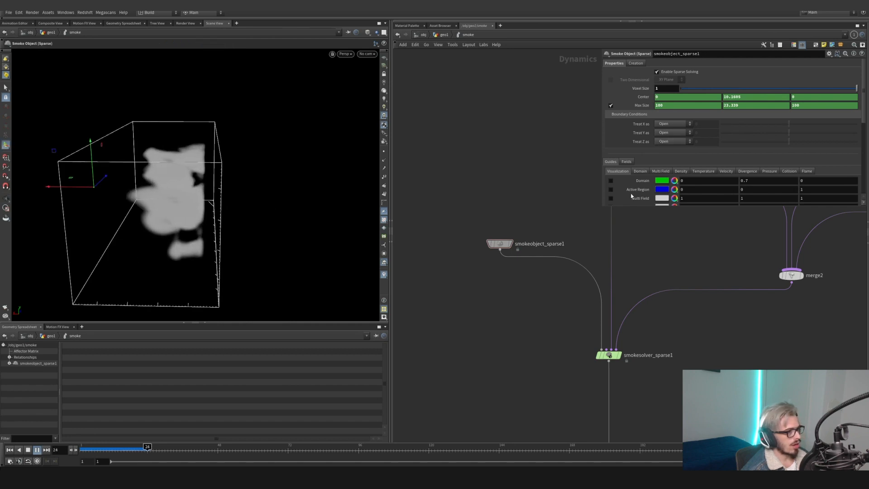
- Turn on the collision field guide in the sparse smoke object's visualization settings
scroll(626, 191, "down", 3)
scroll(626, 192, "down", 5)
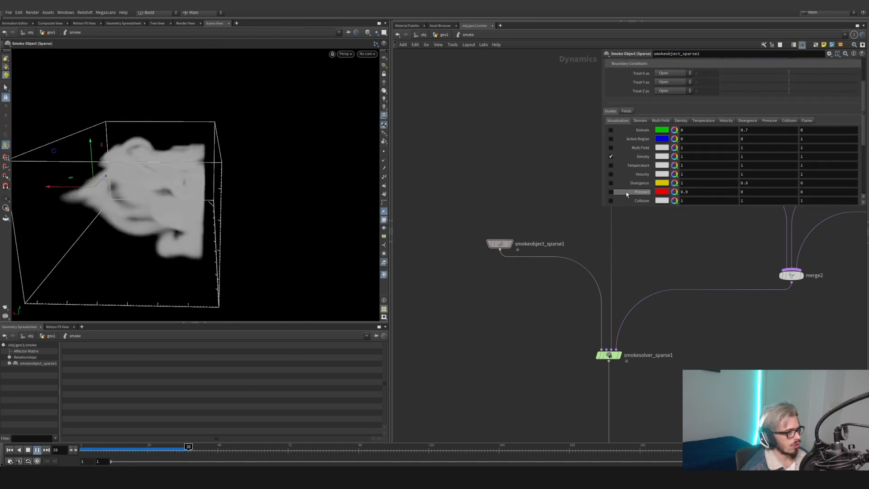
left_click(611, 185)
- Watch the smoke move over the ground collision from several angles and scrub the timeline to frame 52
key("Escape")
left_click_drag(172, 181, 209, 320)
key("Return")
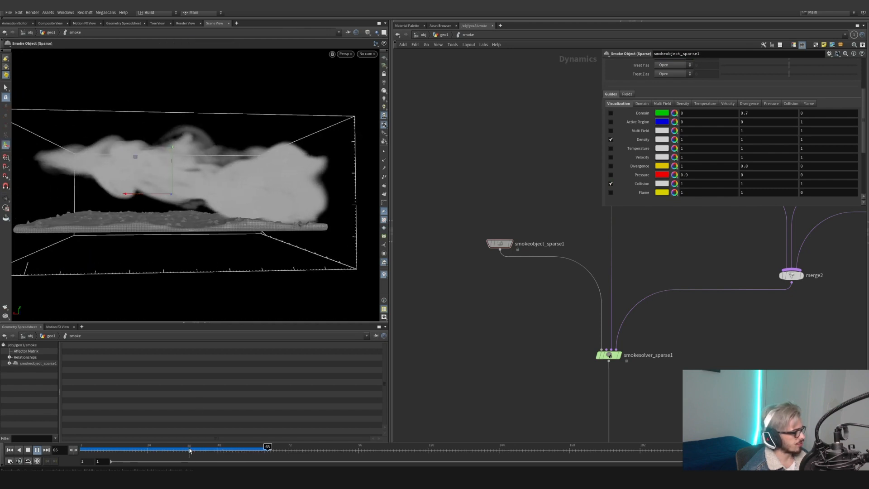
left_click_drag(190, 451, 229, 448)
left_click_drag(204, 194, 260, 238, "alt")
- Insert a new merge node between merge2 and the sparse smoke solver's fourth input
scroll(504, 333, "down", 3)
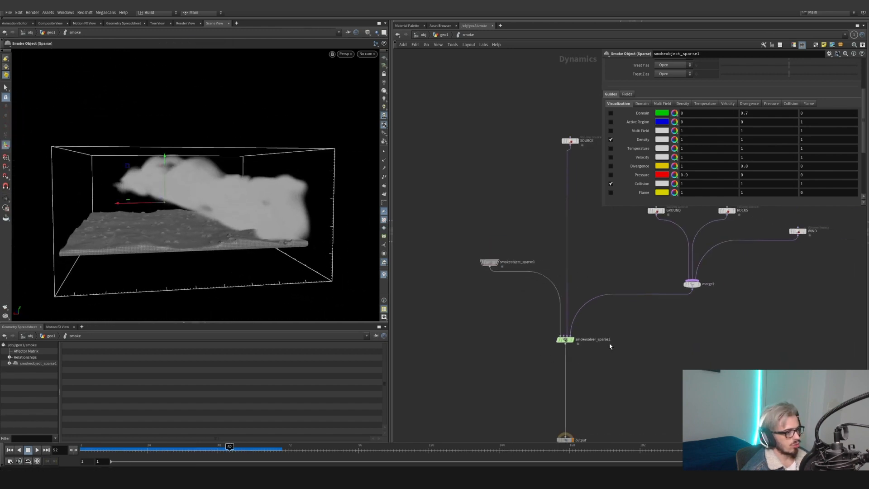
scroll(562, 344, "down", 3)
left_click(565, 376)
left_click_drag(568, 391, 569, 408)
left_click_drag(566, 321, 601, 288)
scroll(613, 334, "up", 1)
key("Tab")
type("merge")
key("Return")
left_click(615, 335)
left_click_drag(630, 283, 636, 312)
left_click(634, 301)
left_click(636, 308)
left_click(645, 281)
- Add a Gas Vortex Confinement node feeding the new merge and set its confinement scale to 2
left_click(635, 308)
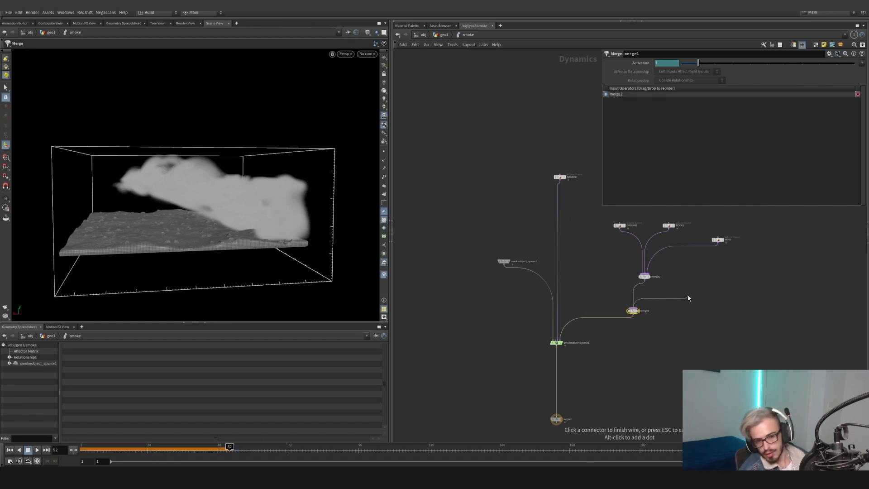
key("Tab")
type("vorte")
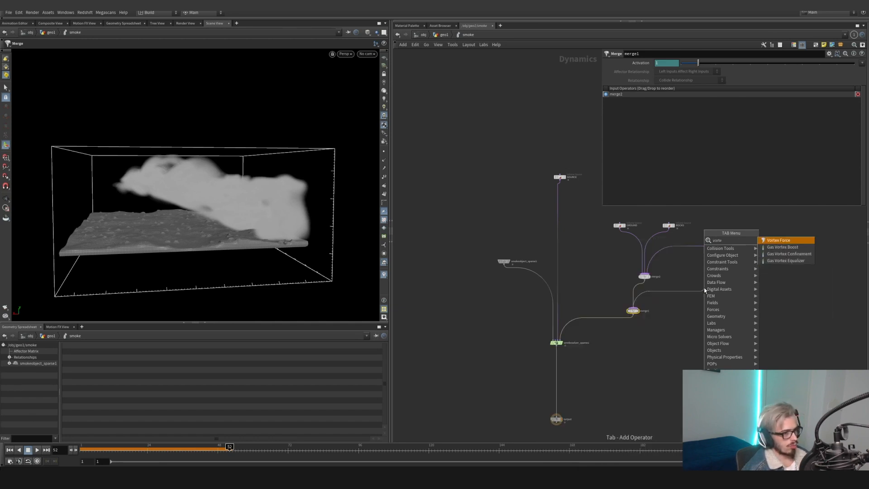
key("Up")
key("Up")
key("Return")
left_click(705, 289)
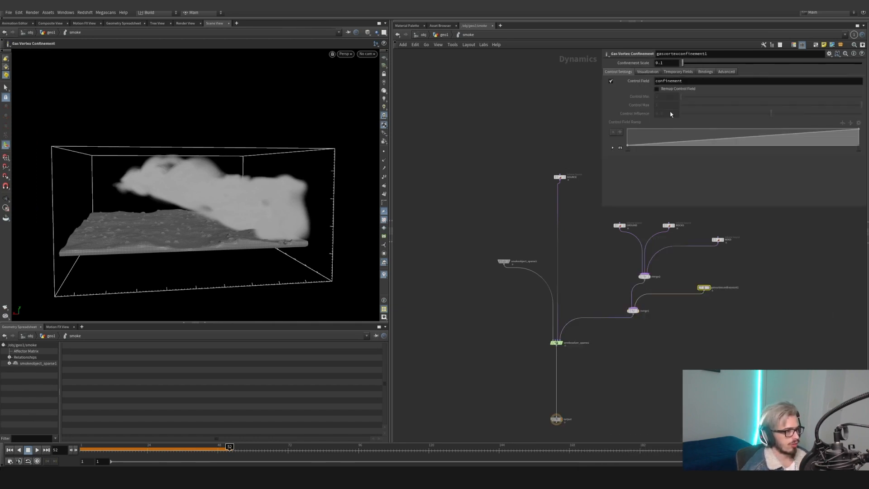
- Add a Gas Disturb node below the Gas Vortex Confinement node
key("Tab")
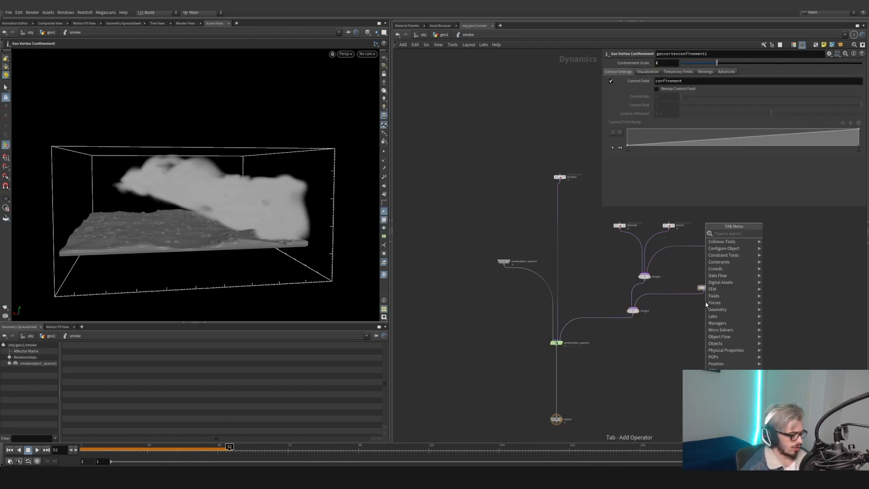
type("di")
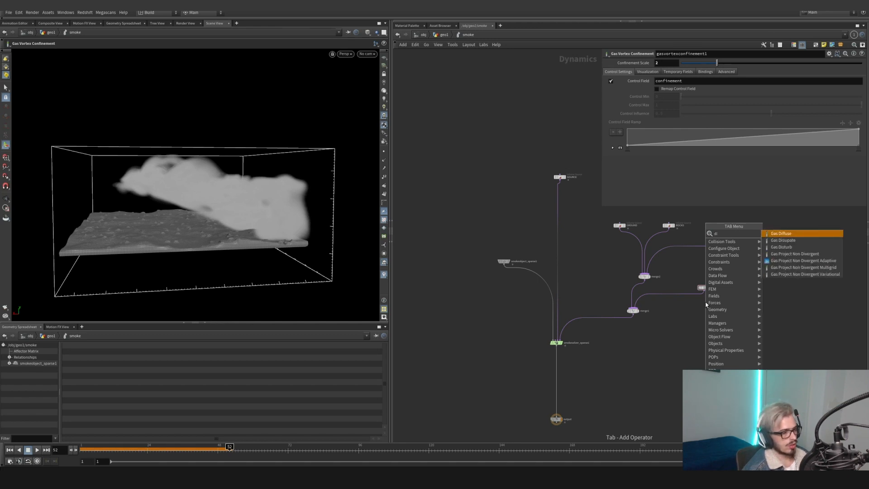
type("stu")
key("Return")
left_click(706, 302)
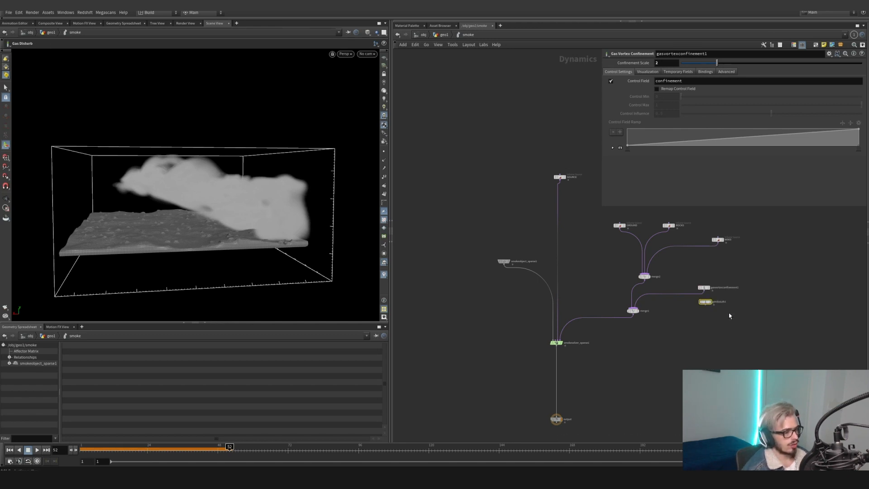
- Set the Gas Disturb node's base block size to 1 and connect it to the new merge
left_click(670, 112)
left_click(666, 120)
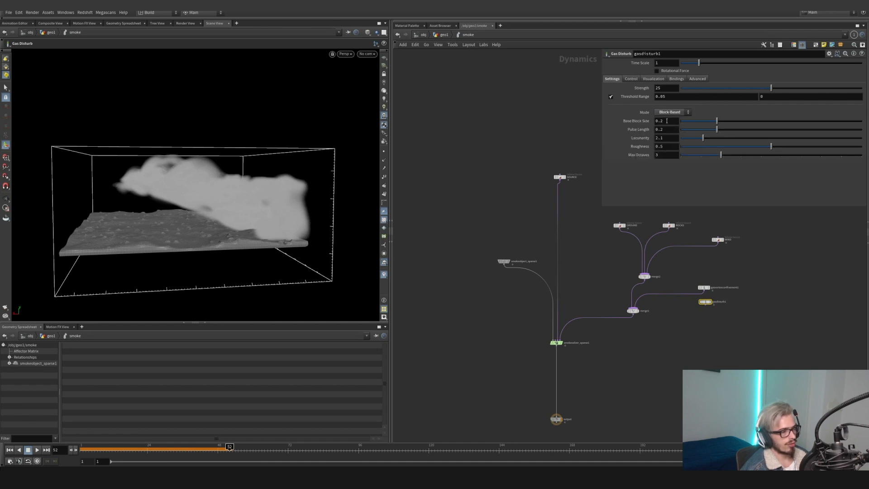
type("1")
key("Return")
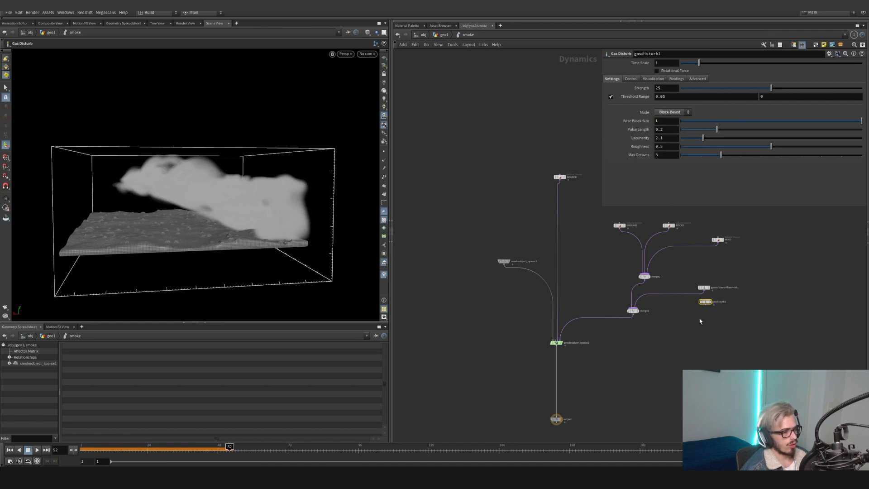
left_click_drag(705, 306, 634, 308)
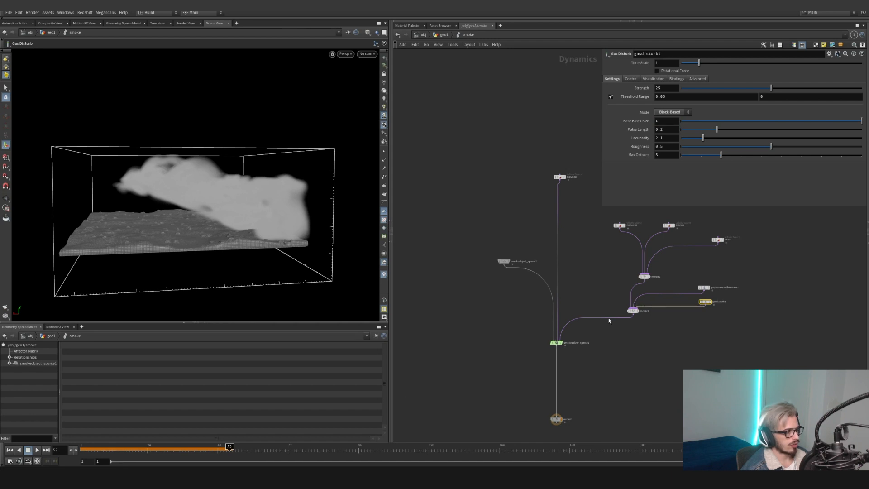
- Replay the simulation from frame 1 with the confinement and disturbance connected, view it from several angles and stop at frame 28
left_click_drag(168, 454, 63, 452)
left_click(37, 449)
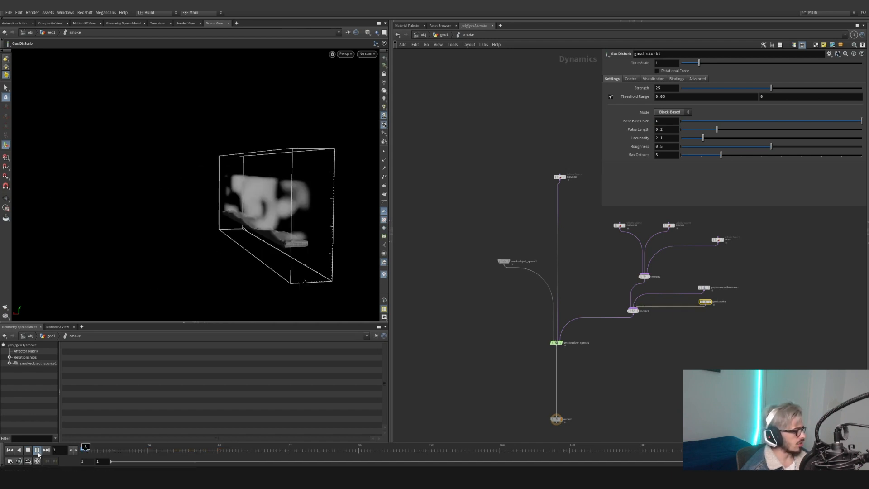
key("Escape")
left_click_drag(281, 222, 295, 226, "alt")
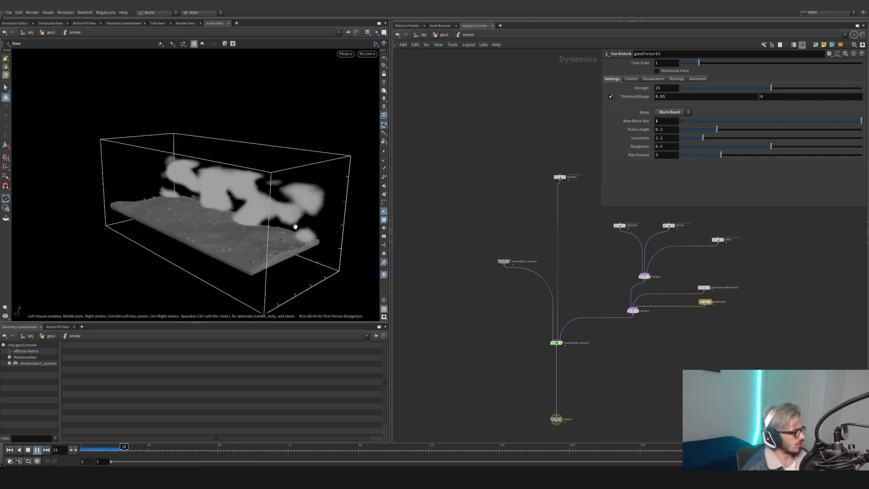
left_click_drag(274, 197, 233, 304, "alt")
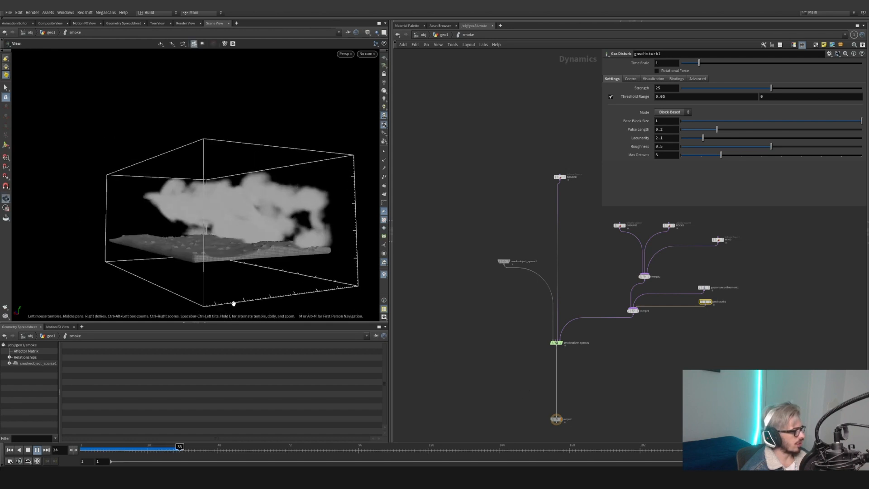
left_click(160, 449)
- Go back up to the geo1 network and add a DOP Import Fields node below the smoke DOP network
left_click(441, 35)
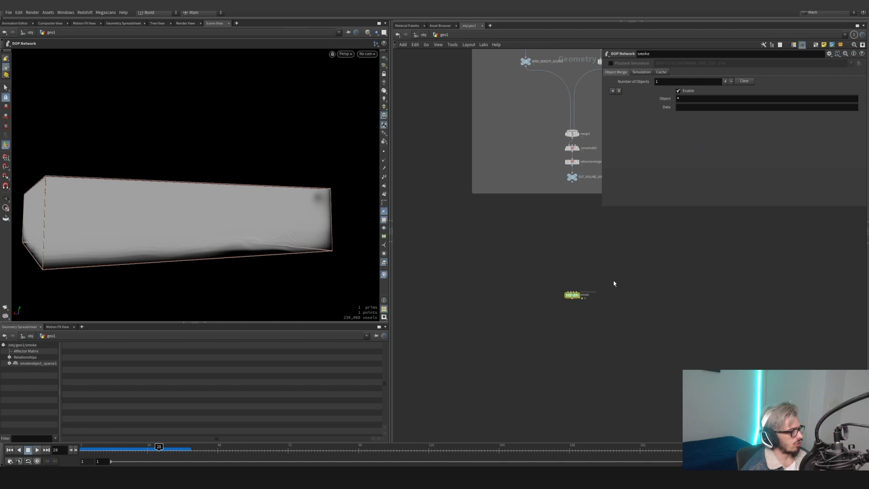
left_click(578, 296)
mouse_move(573, 296)
left_mouse_down()
mouse_move(580, 287)
mouse_move(573, 283)
left_mouse_up()
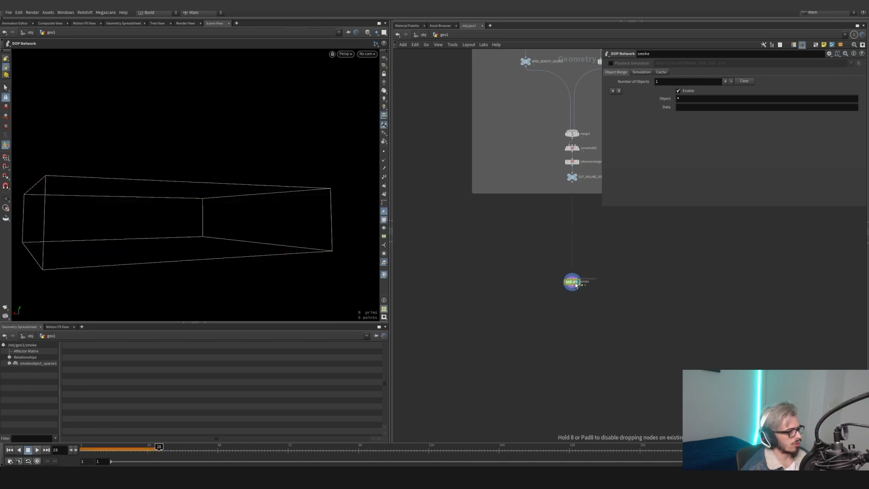
key("Tab")
type("dop i")
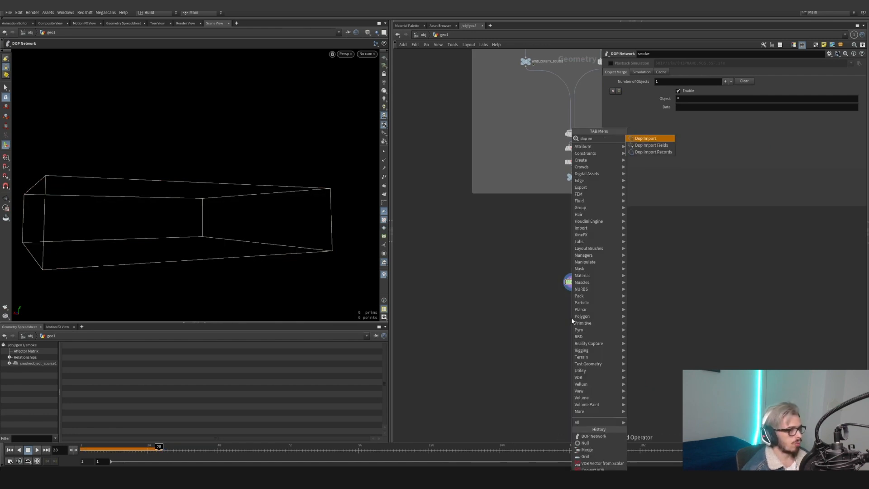
type("m")
key("Down")
key("Return")
left_click(571, 319)
- Point the DOP Import Fields node to ../smoke with DOP node *object* and apply the Smoke preset
left_click_drag(575, 284, 673, 64)
left_click(672, 72)
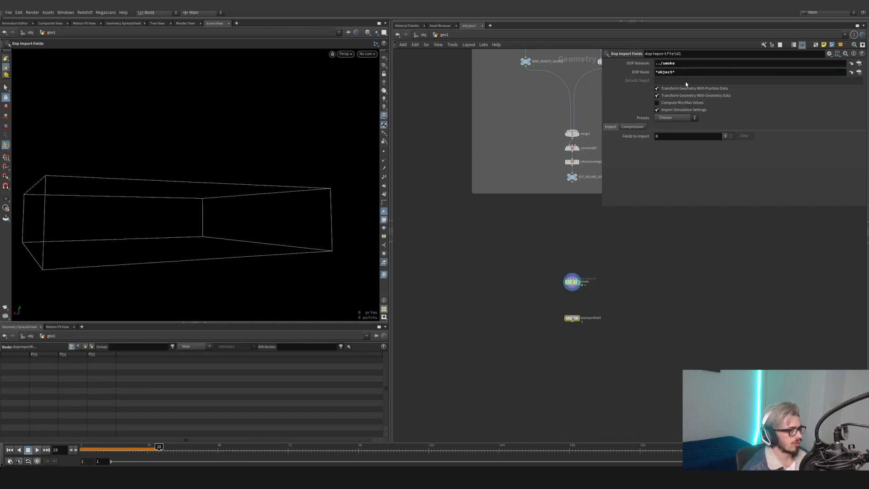
left_click(675, 117)
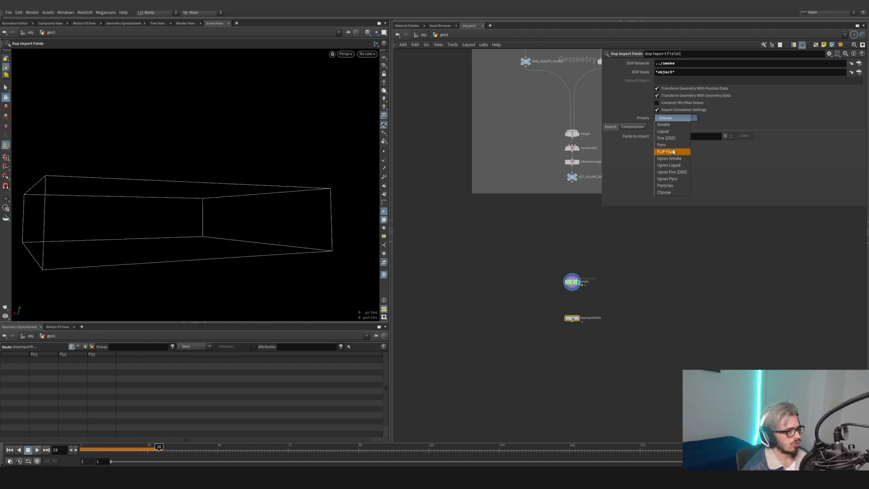
left_click(664, 124)
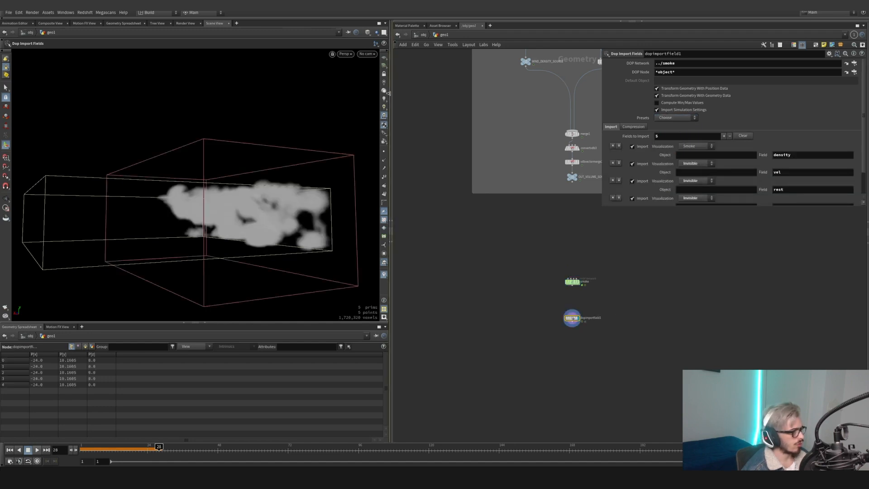
- Add a point light from the current view, return to the no-camera perspective and view the smoke with scene lighting
left_click_drag(343, 124, 306, 120)
left_click(388, 19)
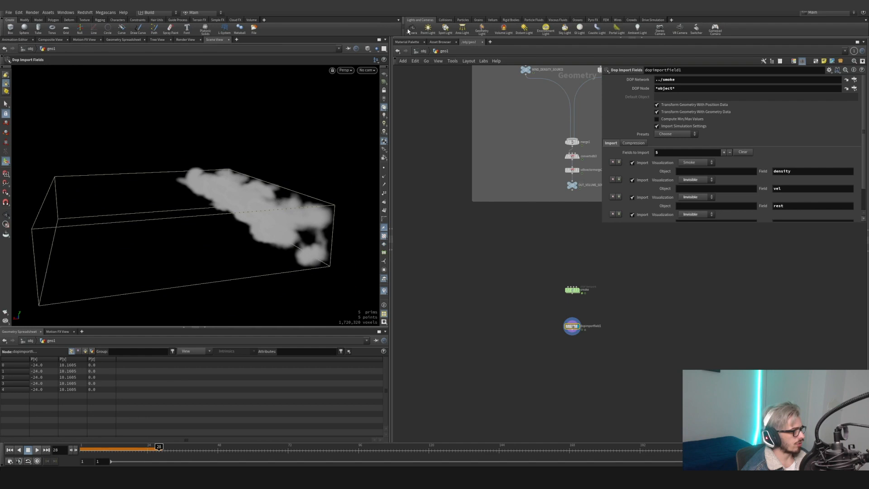
left_click(427, 30)
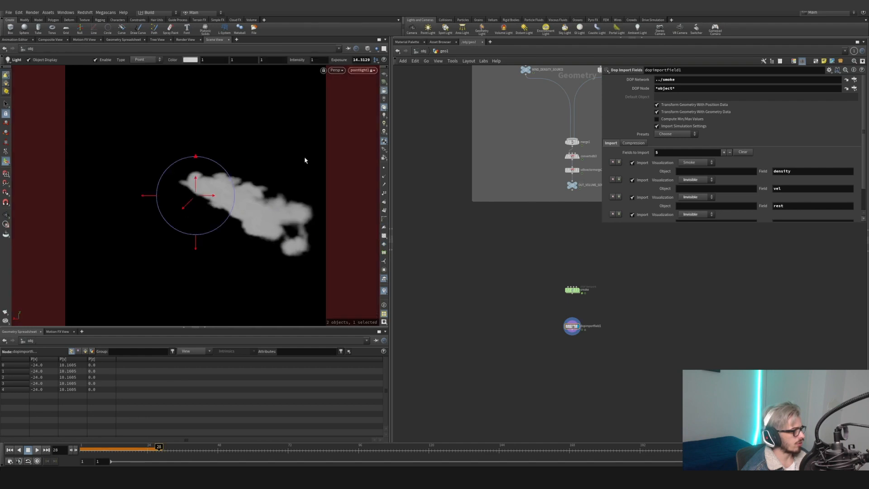
left_click(383, 92)
left_click_drag(366, 119, 365, 130)
left_click(384, 115)
left_click_drag(283, 185, 309, 199, "alt")
- Add a Volume Visualization node after dopimportfield1 and display it
scroll(591, 339, "up", 3)
middle_click_drag(590, 338, 584, 320)
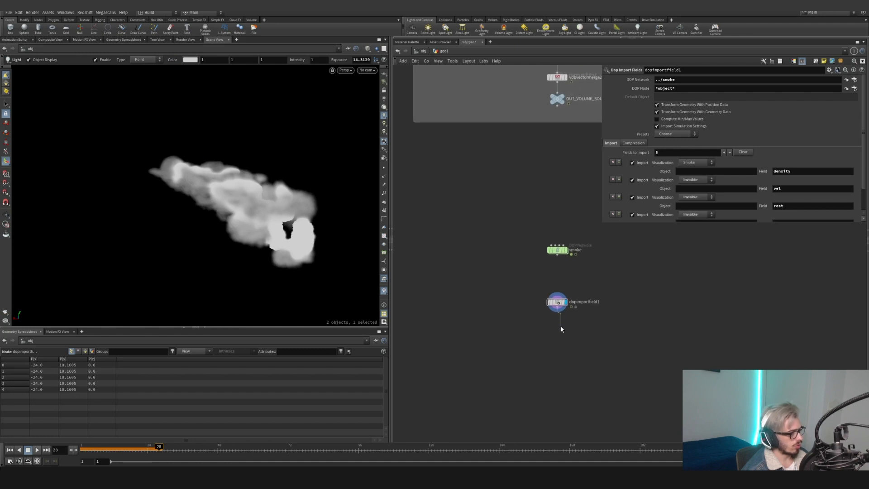
key("Tab")
type("volumevis")
key("Return")
left_click(561, 330)
left_click_drag(560, 330, 557, 334)
left_click(566, 334)
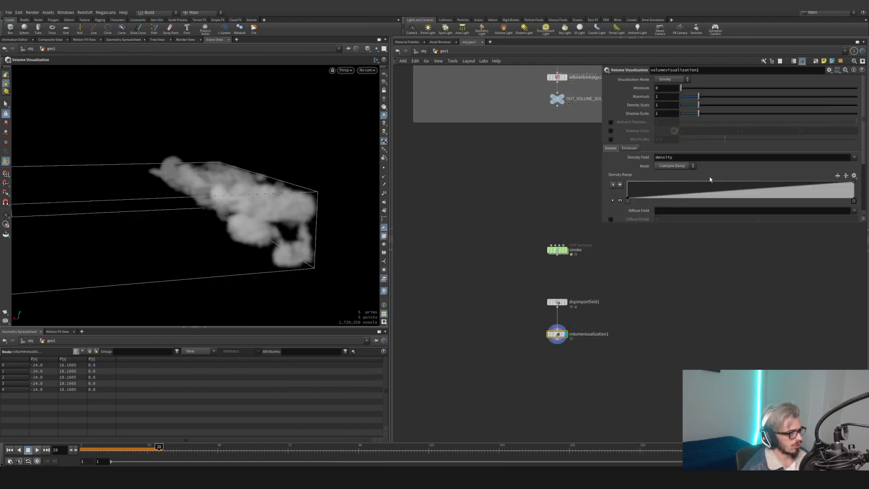
- Enable HDR rendering in the viewport's display options and save it as the default
mouse_move(278, 193)
left_mouse_down("alt")
mouse_move(254, 188)
mouse_move(272, 193)
left_mouse_up("alt")
middle_click_drag(274, 197, 307, 186, "alt")
left_click_drag(326, 194, 292, 211, "alt")
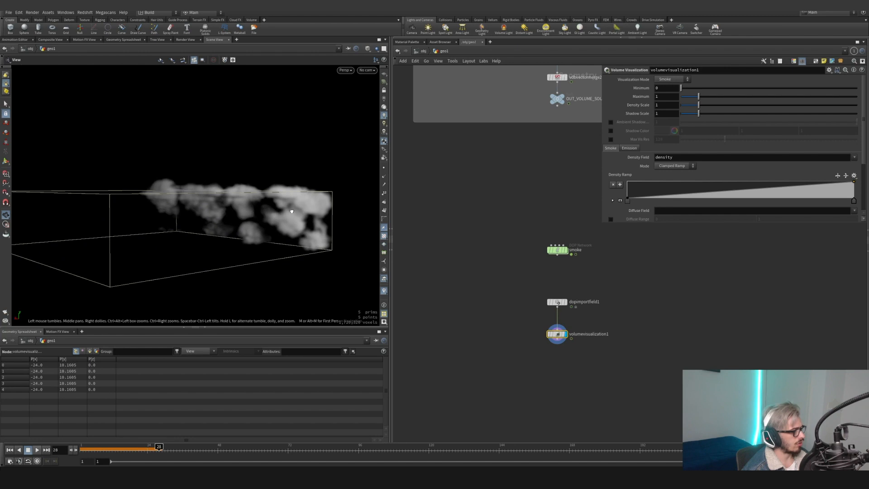
key("d")
left_click_drag(266, 134, 476, 161)
left_click(402, 171)
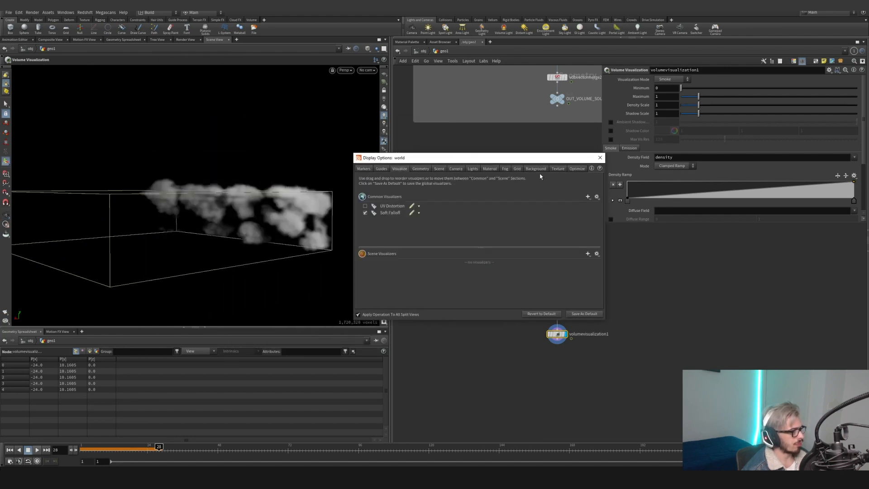
left_click(540, 170)
left_click(555, 168)
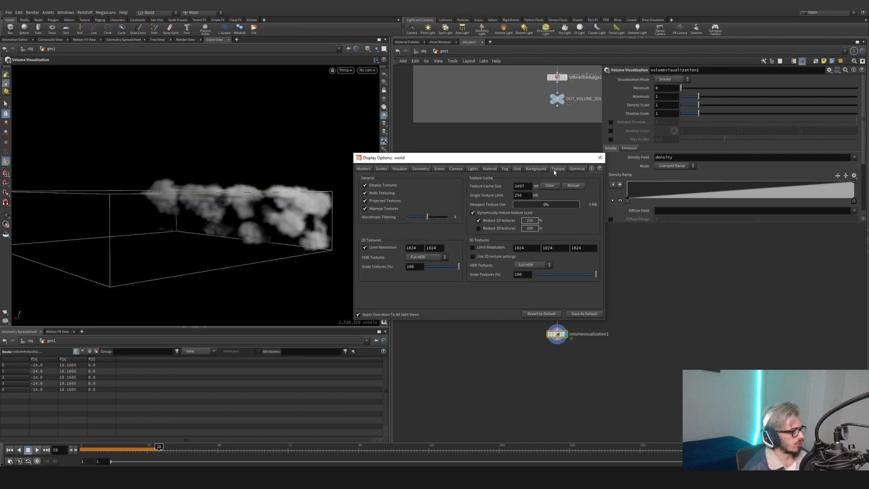
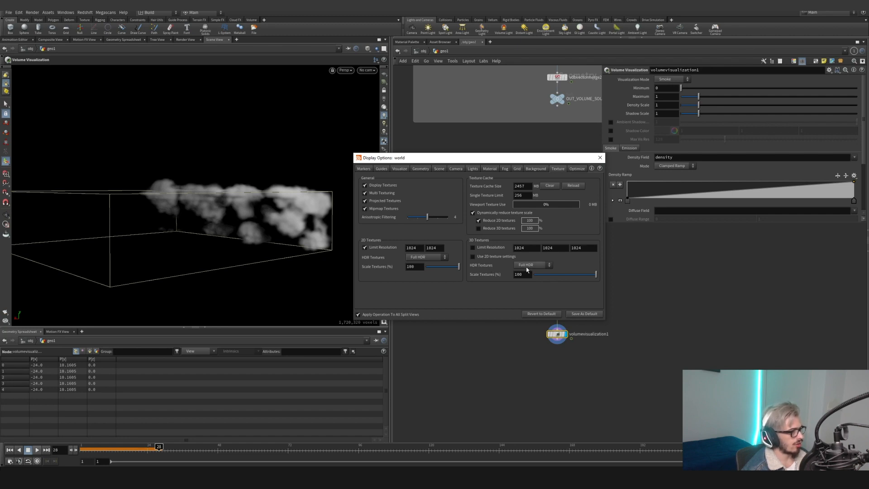
left_click(439, 169)
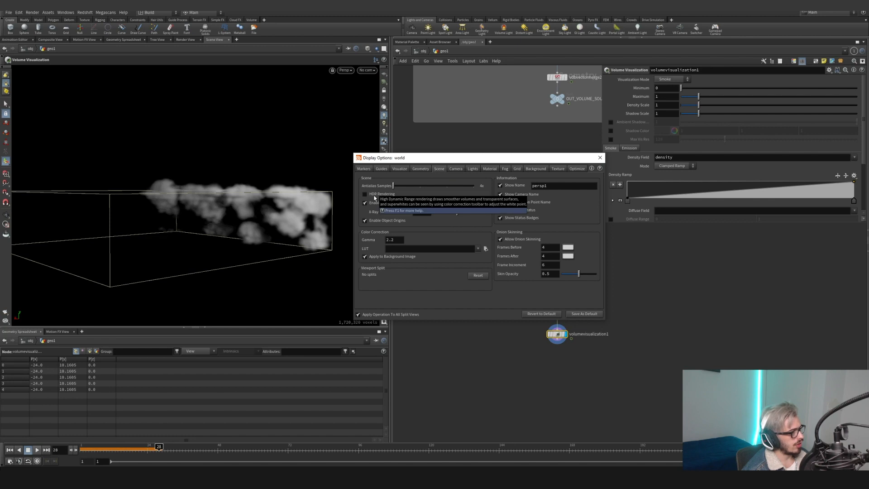
left_click(379, 198)
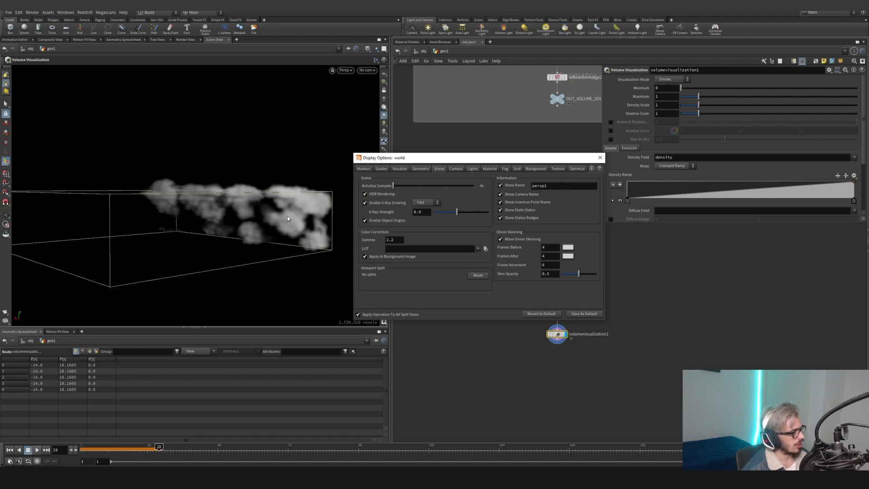
left_click(576, 313)
left_click(627, 349)
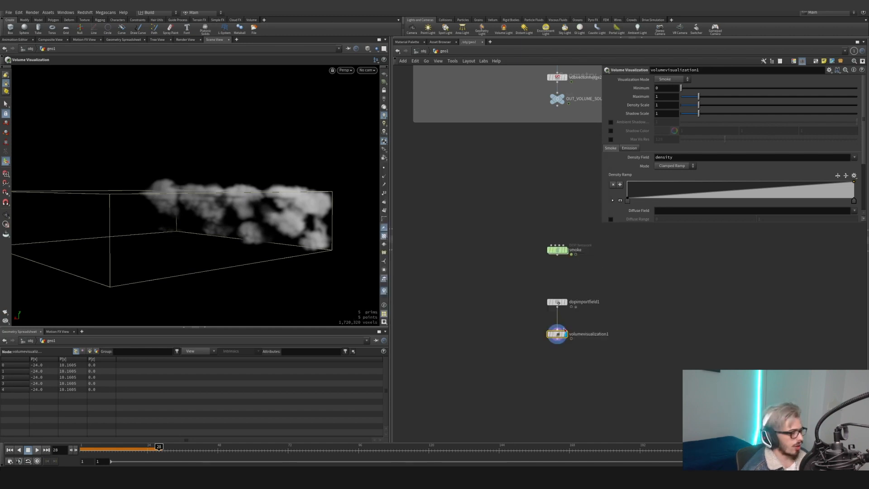
- Move volumevisualization1 aside and add a Convert VDB node wired to dopimportfield1's output
left_click_drag(565, 328, 504, 340)
key("Tab")
type("vdb")
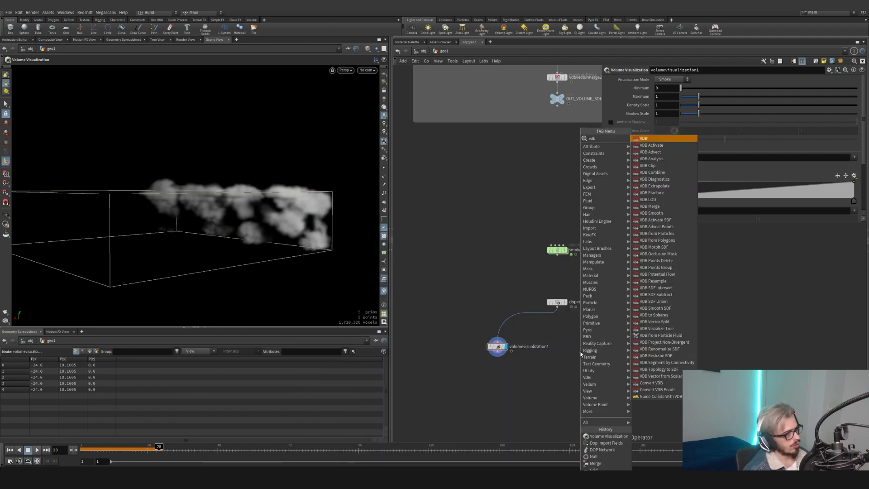
type(" v")
key("BackSpace")
type("conv")
key("Return")
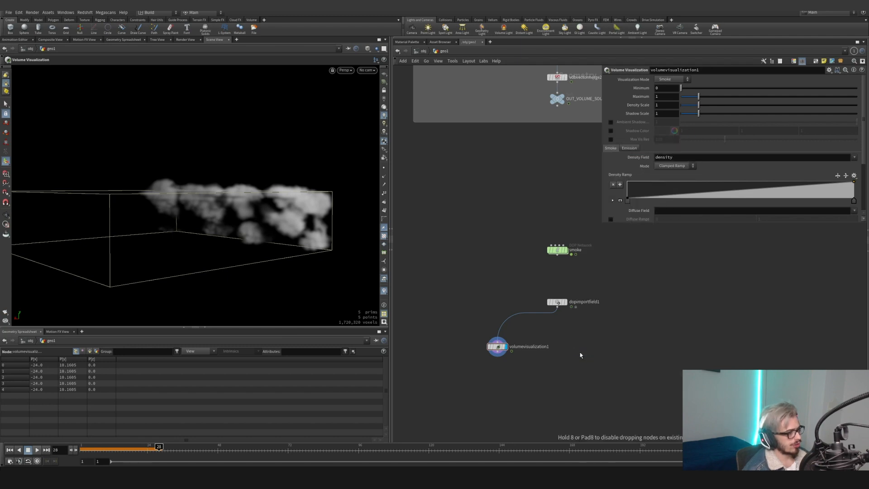
left_click(580, 353)
left_click_drag(581, 353, 559, 341)
left_click(558, 307)
left_click(560, 340)
- Display the Convert VDB node and set it to convert to VDB
left_click(572, 344)
left_click(681, 88)
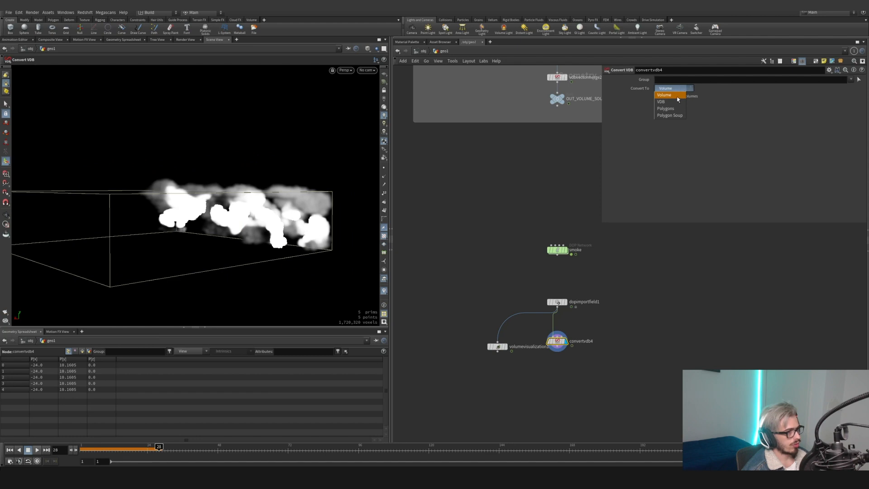
left_click(675, 102)
- Add a Primitive Properties node after convertvdb4, enable Write 16-Bit Floats for VDBs and display it
middle_click_drag(570, 366, 556, 281)
key("Tab")
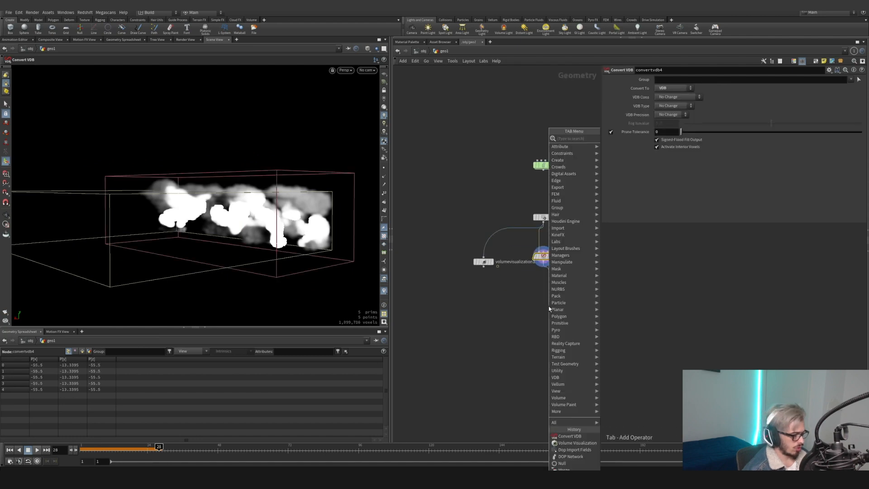
key("Escape")
left_click(549, 307)
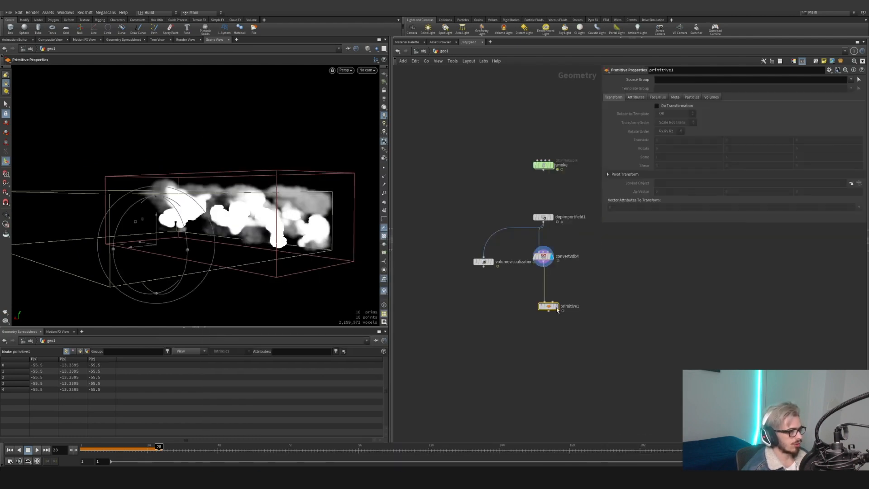
left_click(711, 97)
left_click(631, 156)
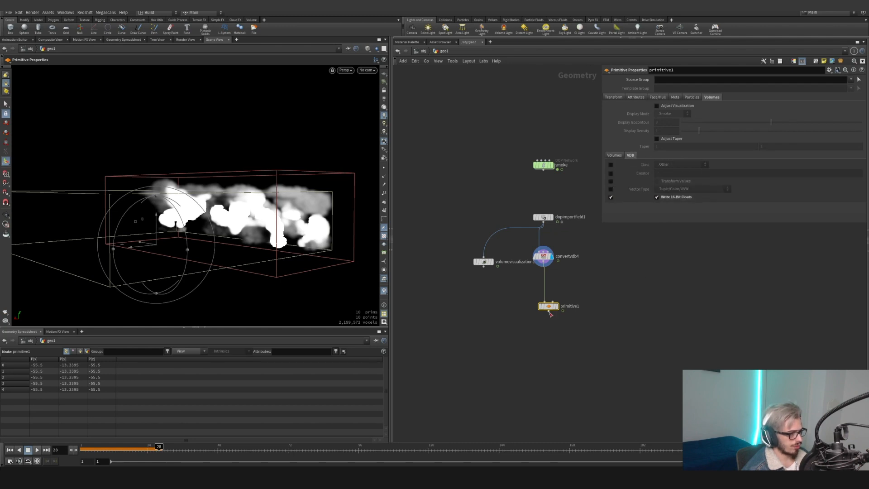
left_click(557, 306)
left_click_drag(550, 306, 544, 321)
- Insert a VDB Vector from Scalar node between convertvdb4 and primitive1
key("Tab")
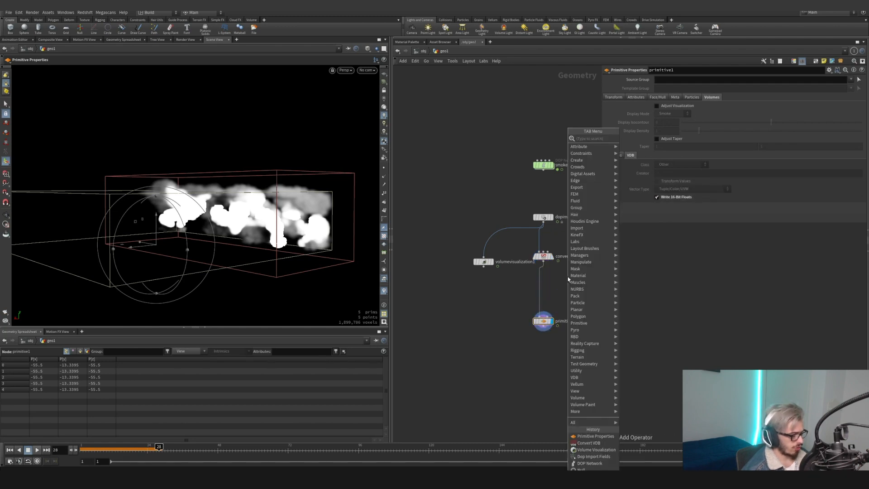
type("vectr")
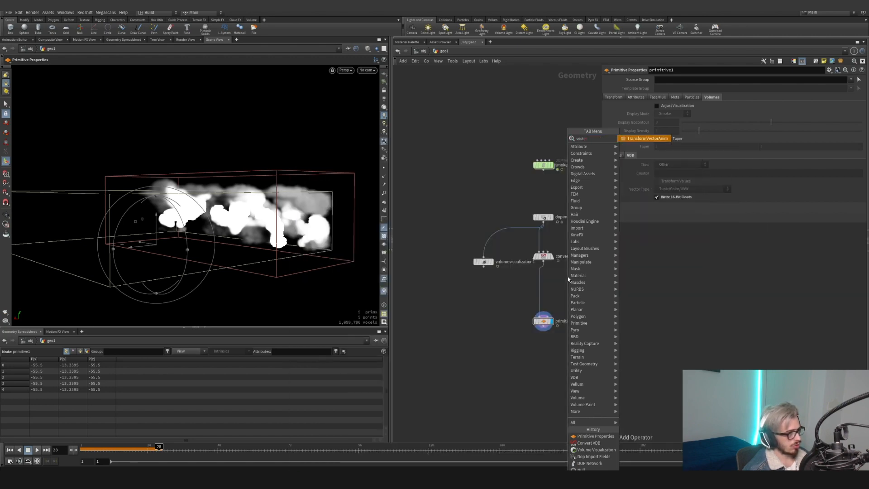
key("Up")
key("Up")
key("Return")
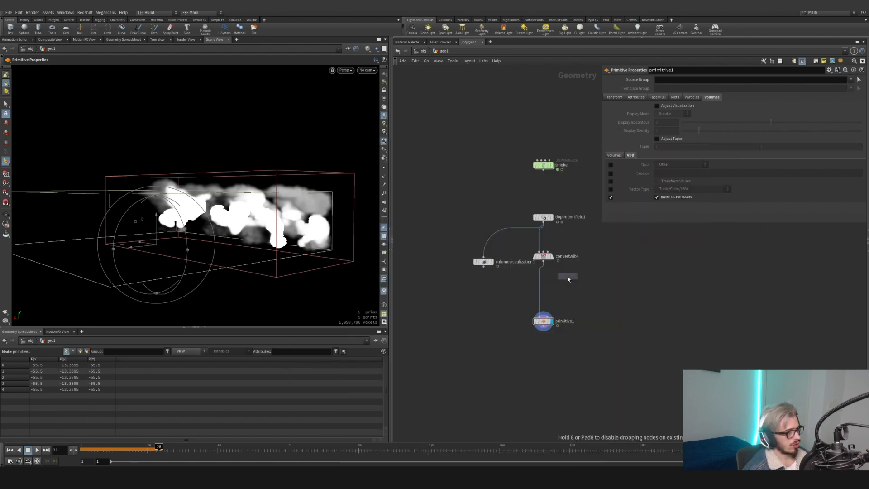
left_click(545, 289)
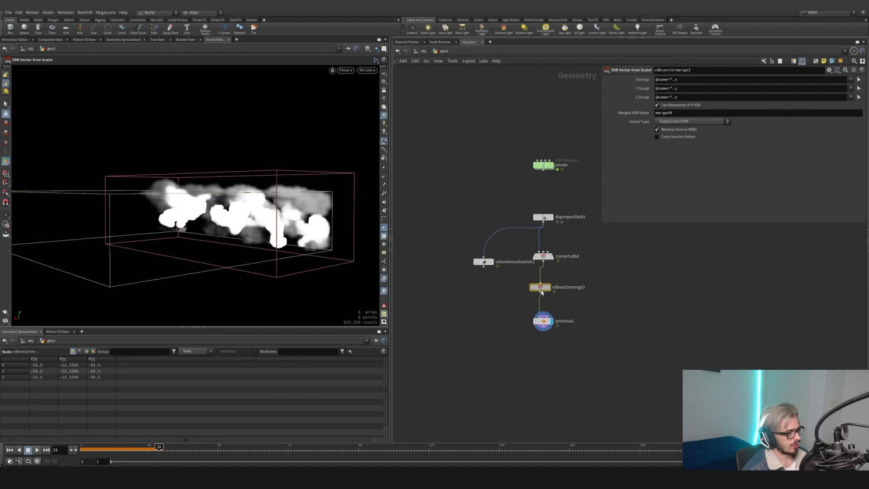
middle_click(546, 292)
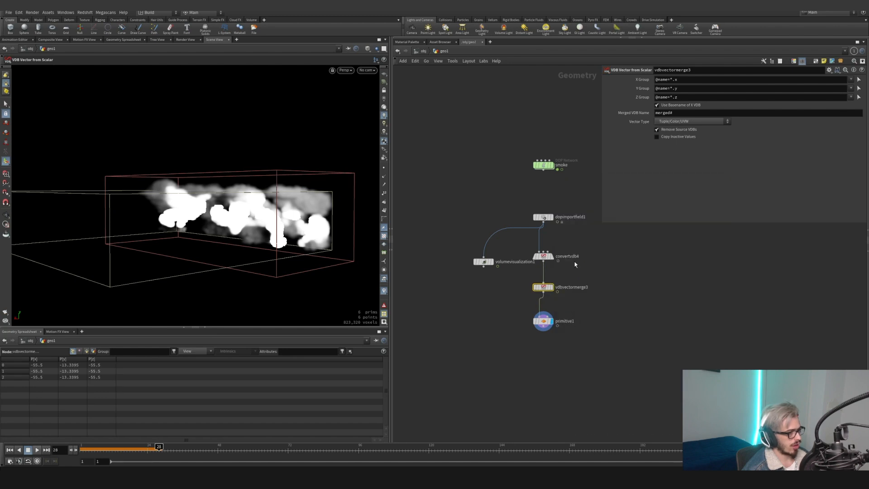
- Remove the temperature field from dopimportfield1's list of imported fields
left_click(573, 217)
scroll(648, 209, "down", 2)
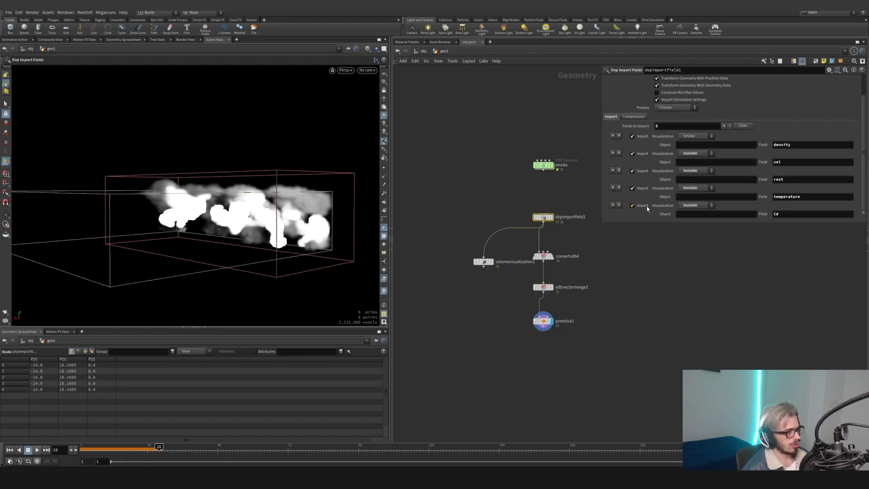
left_click(613, 188)
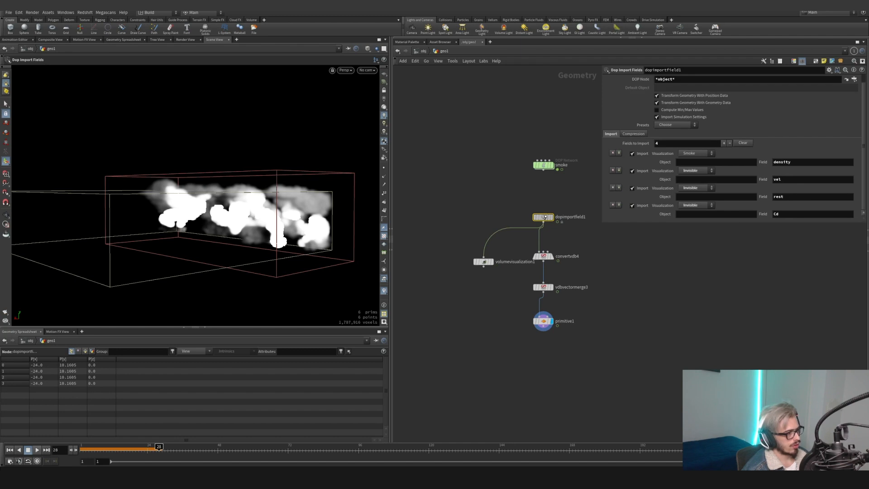
- Lay out the VDB conversion nodes in a tight column and move volumevisualization1 further aside
key("l")
left_click(519, 237)
left_click_drag(520, 239, 455, 263)
left_click_drag(518, 305, 548, 238)
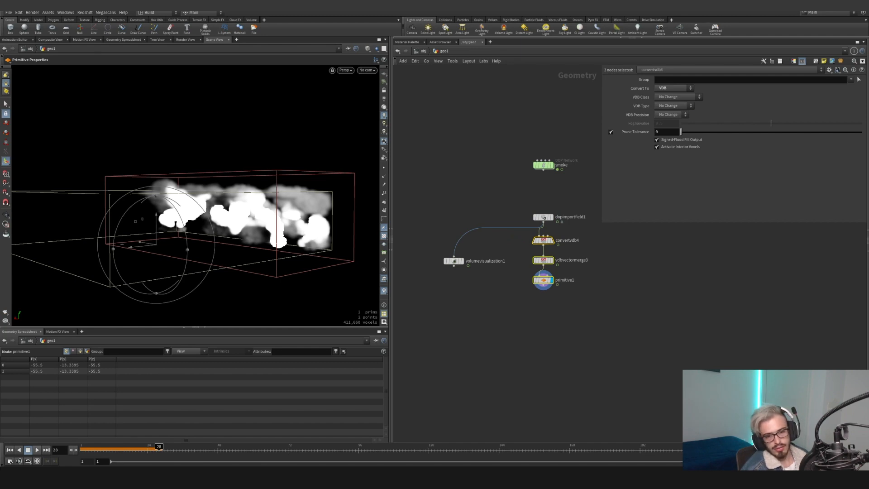
- Paste the wind Labs File Cache node and wire it below primitive1
left_click(522, 335)
key("ctrl+v")
left_click_drag(522, 339, 540, 324)
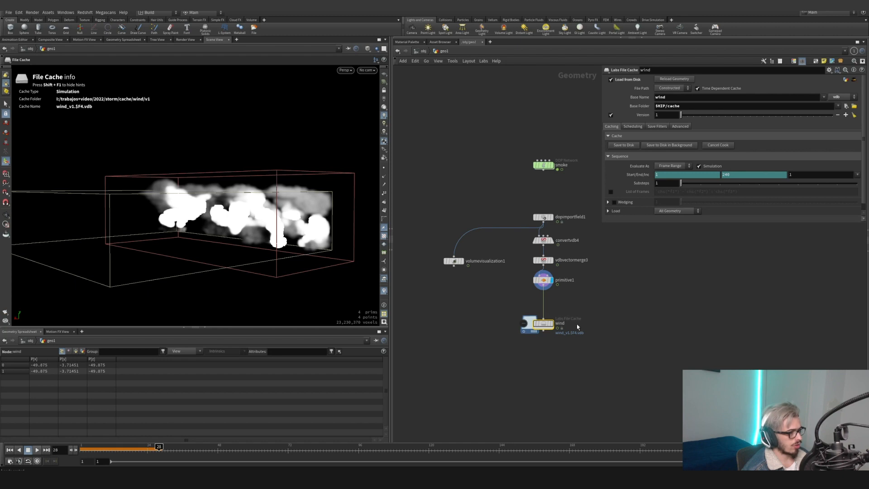
key("Tab")
type("filec")
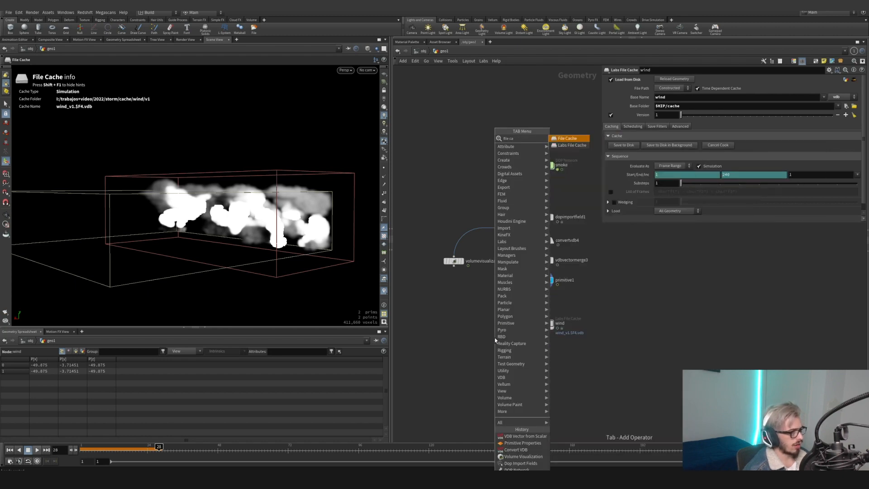
key("Return")
left_click(460, 332)
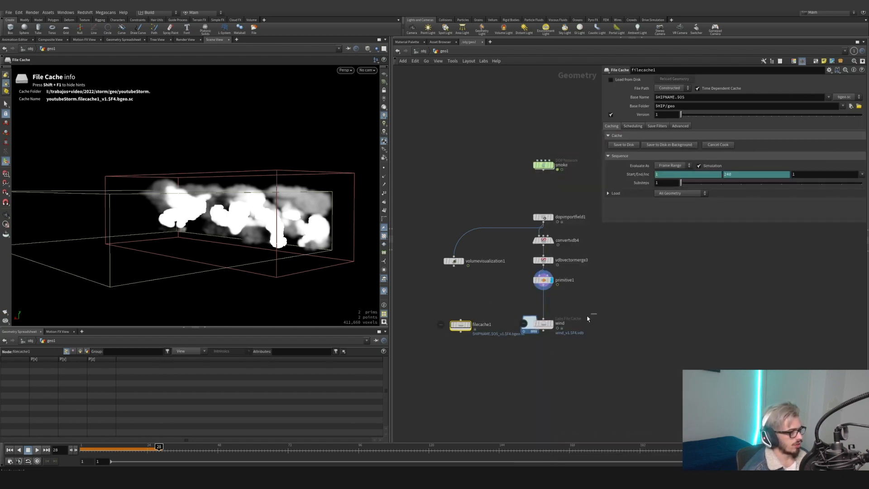
left_click_drag(598, 315, 543, 348)
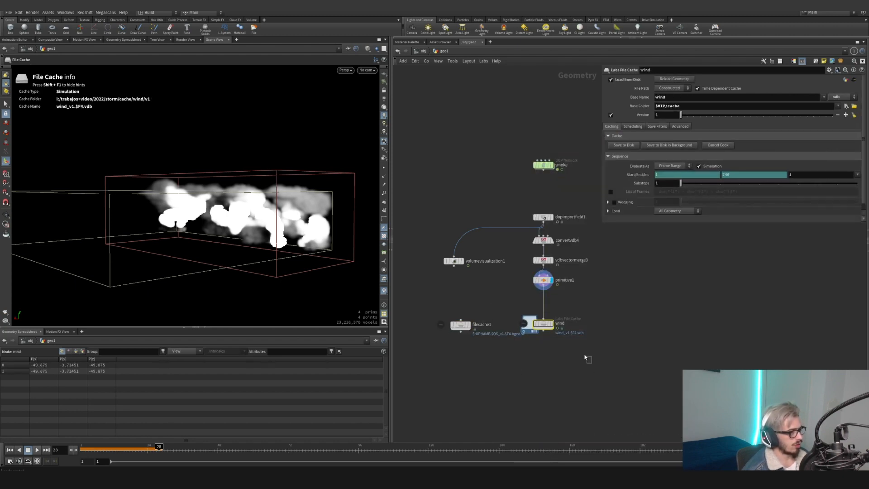
left_click(460, 324)
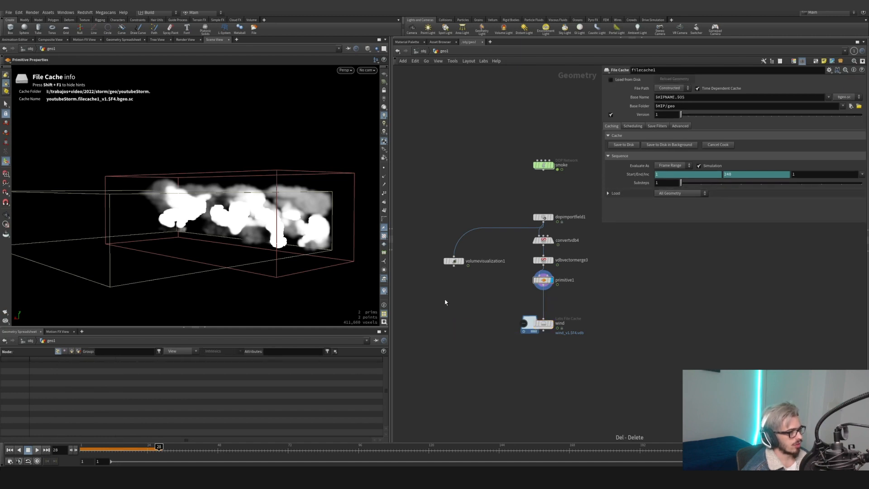
key("Delete")
- Display the cached volumes of the wind file cache node
left_click(552, 325)
left_click_drag(605, 354, 520, 291)
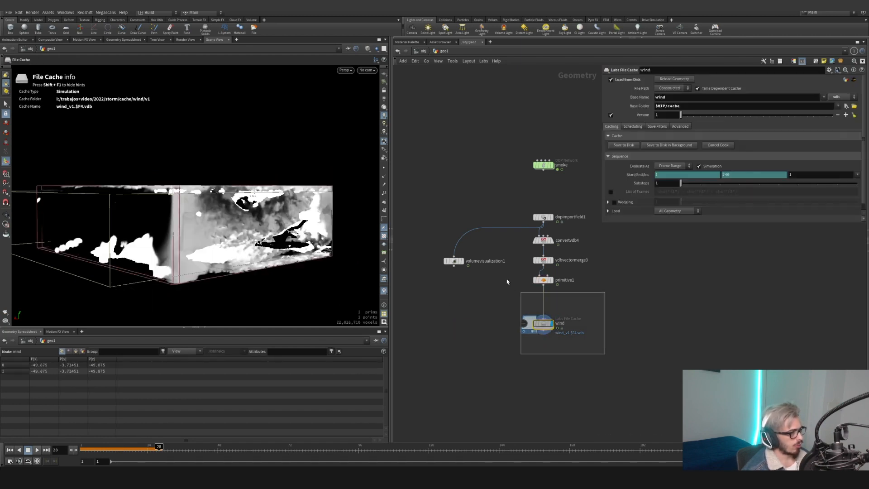
left_click_drag(337, 217, 250, 269, "alt")
- Set smokeobject_sparse1's voxel size to .25 inside the smoke DOP network, then return to geo1
double_click(543, 166)
left_click(508, 268)
scroll(624, 118, "up", 3)
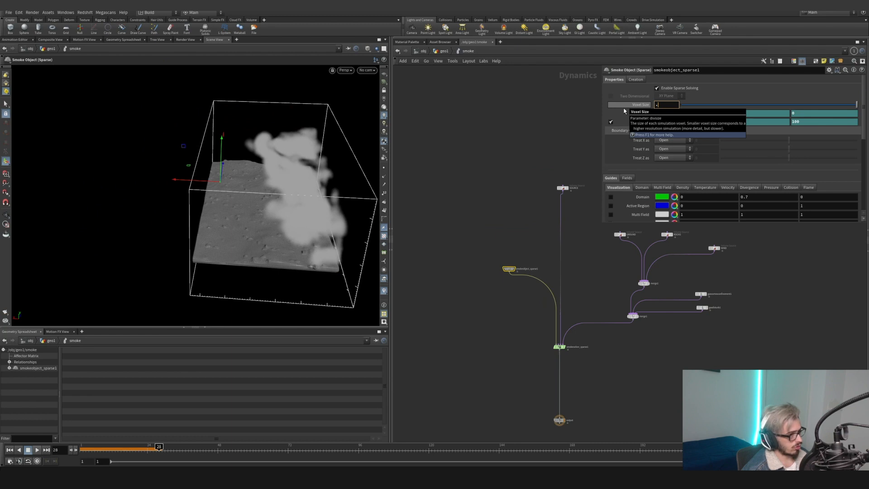
type(".25")
key("Return")
left_click(444, 51)
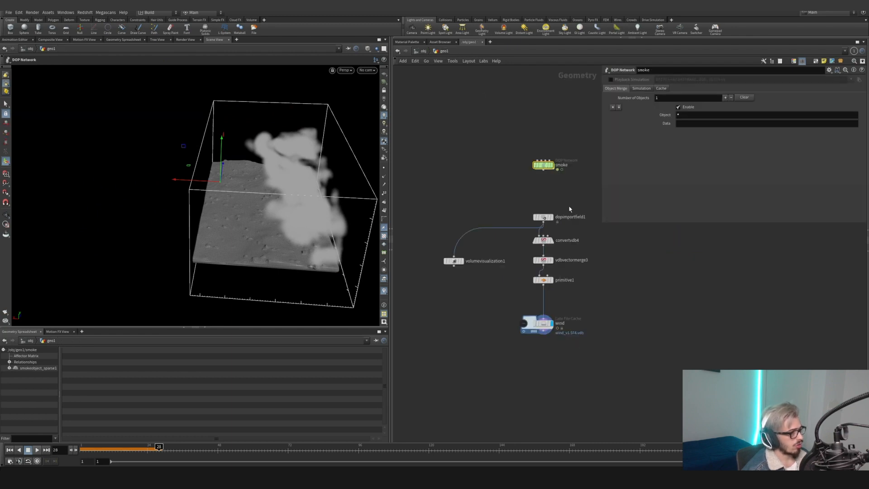
- Move volumevisualization1 below the wind cache, rewire it to the cache's output and display it
middle_click_drag(593, 306, 573, 246)
left_click(522, 264)
left_click_drag(433, 201, 474, 317)
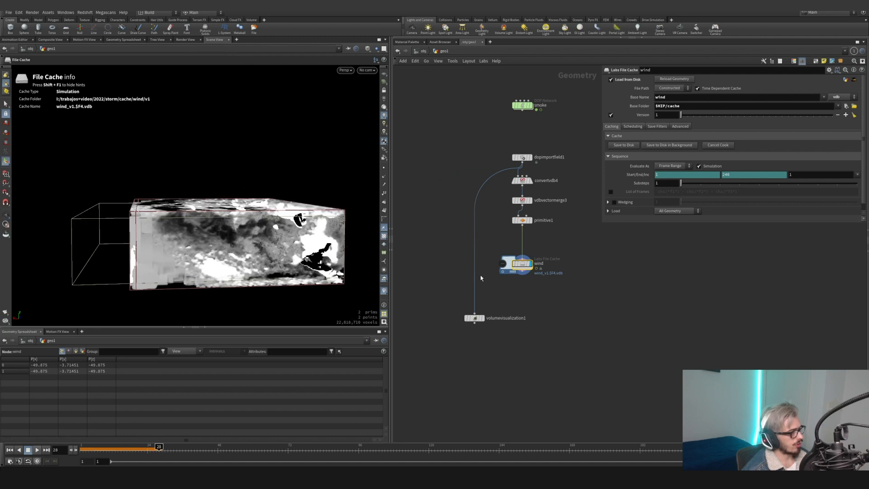
left_click_drag(522, 270, 475, 313)
left_click(482, 318)
left_click_drag(273, 234, 299, 240, "alt")
- Add a Null node after the wind cache and name it OUT_WIND_HIGH
middle_click_drag(540, 312, 538, 288)
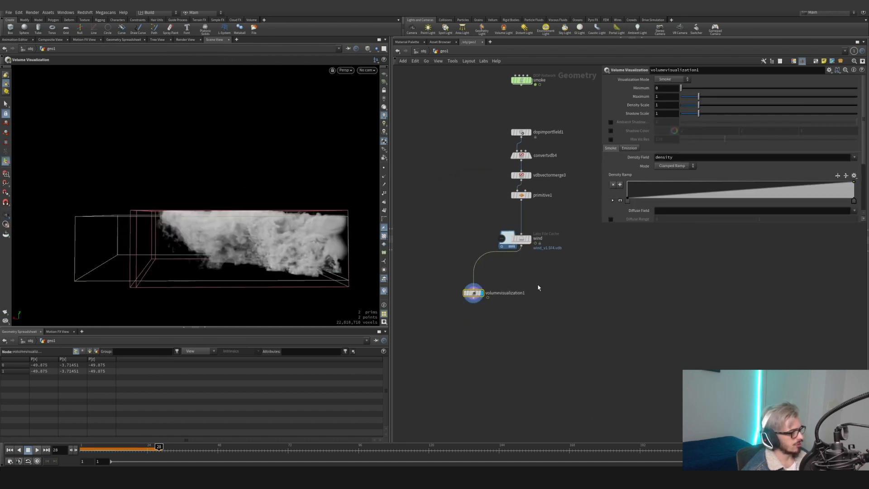
left_click(521, 246)
middle_click_drag(623, 271, 571, 243)
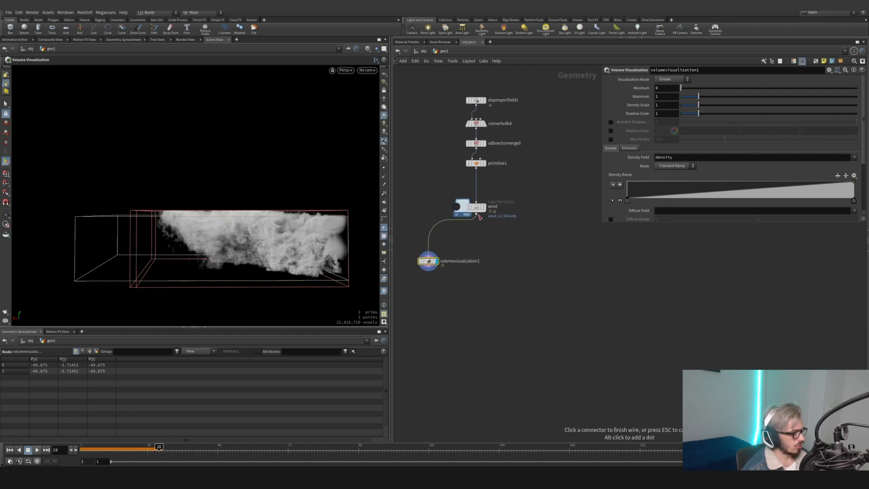
key("Tab")
type("null")
key("Return")
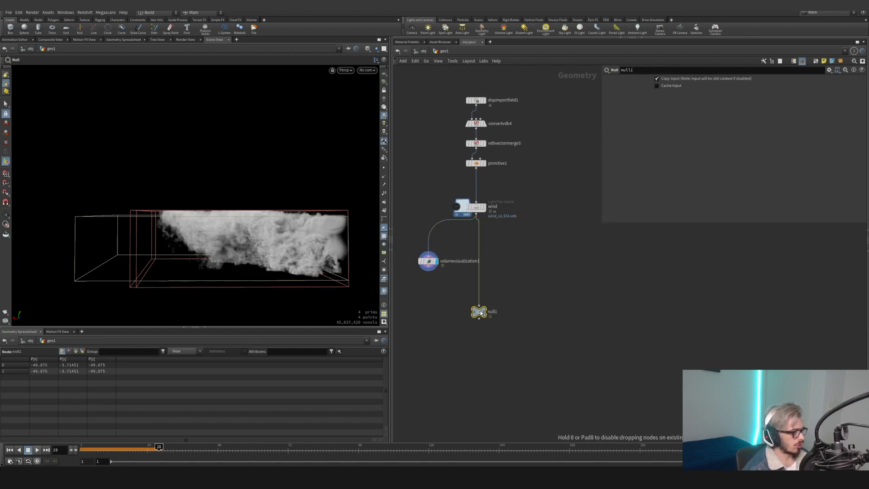
double_click(490, 312)
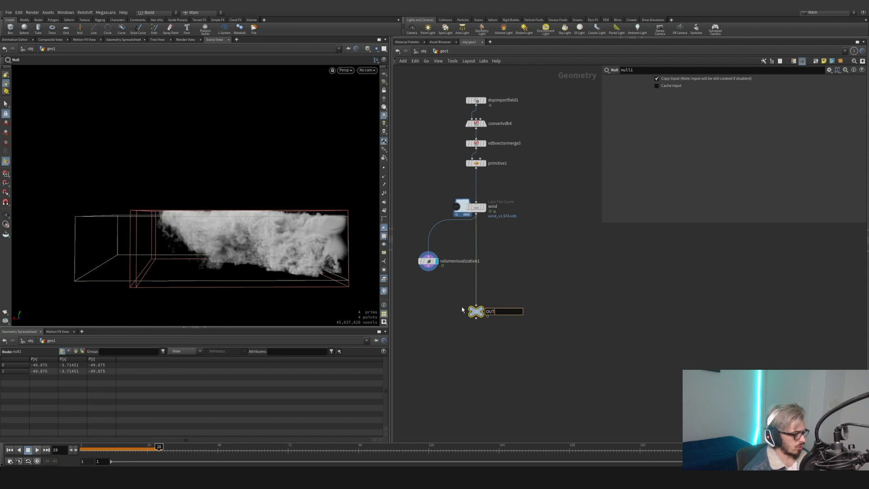
key("Return")
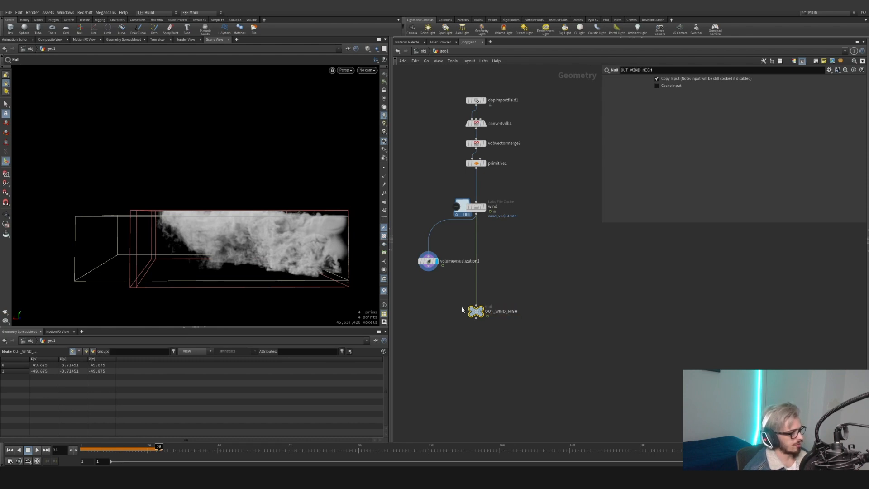
- Duplicate the OUT_WIND_HIGH null beside the original and rename the copy OUT_WIND_LOW
left_click_drag(478, 311, 588, 311, "alt")
double_click(627, 313)
left_click(628, 315)
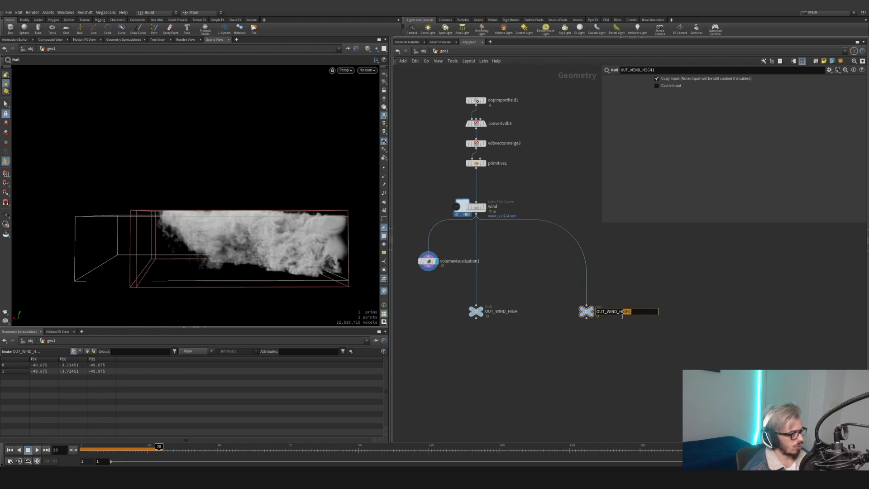
key("Return")
key("Tab")
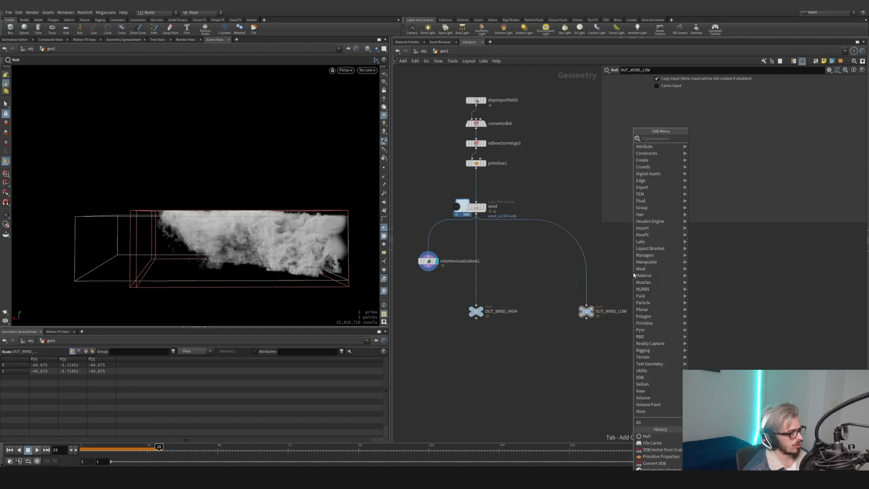
key("Escape")
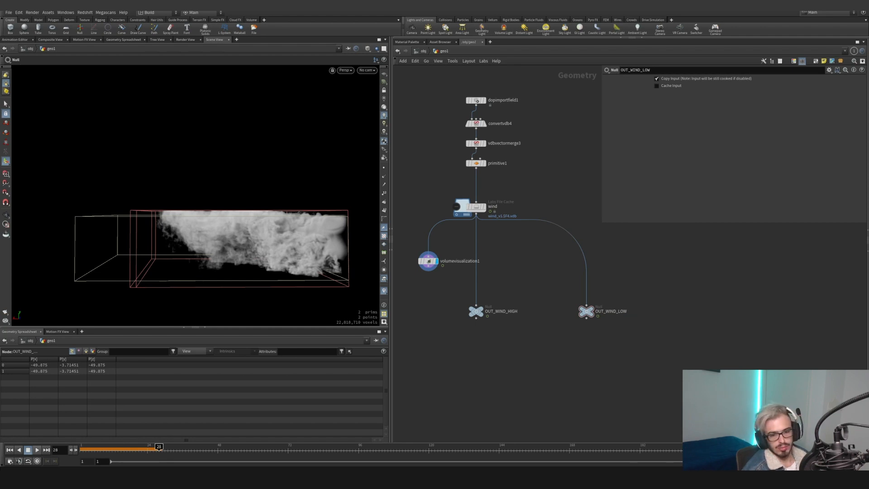
key("ctrl+v")
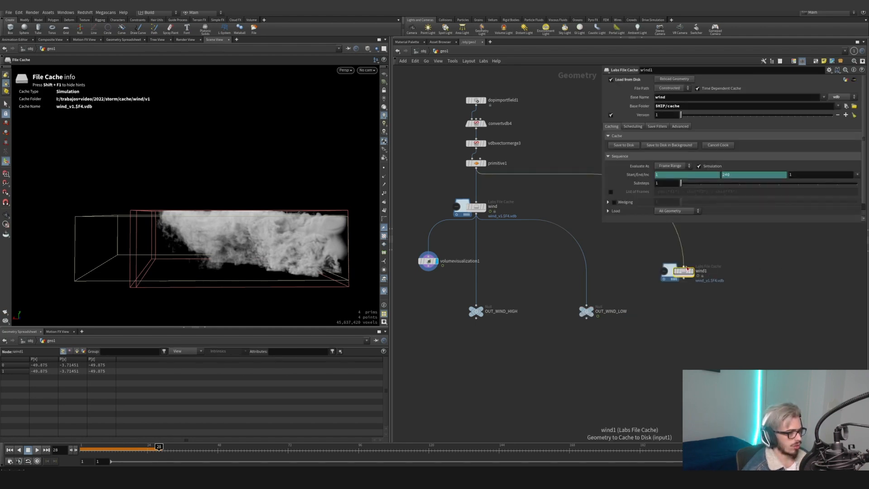
key("Delete")
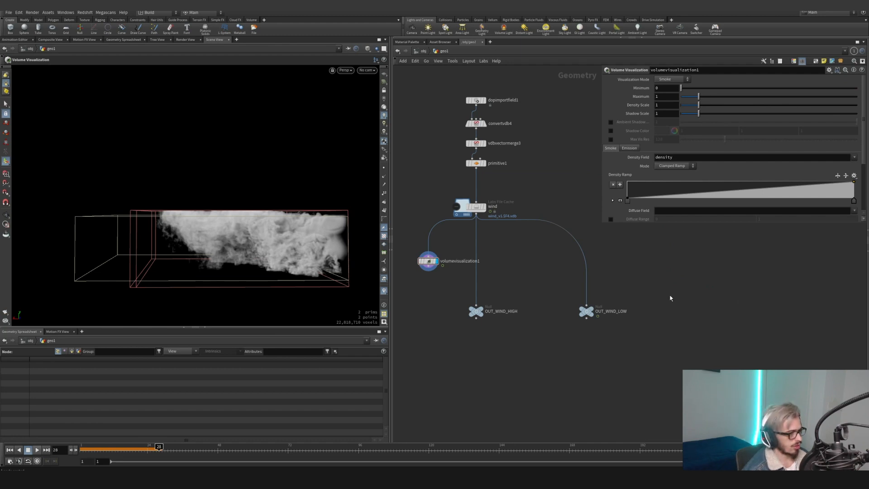
- Paste the wind_low Labs File Cache node and place it beside OUT_WIND_LOW
key("ctrl+v")
left_click_drag(670, 297, 680, 288)
left_click_drag(710, 262, 648, 326)
left_click_drag(648, 320, 716, 278)
left_click_drag(758, 266, 648, 330)
mouse_move(652, 313)
left_mouse_down()
mouse_move(746, 265)
mouse_move(646, 319)
left_mouse_up()
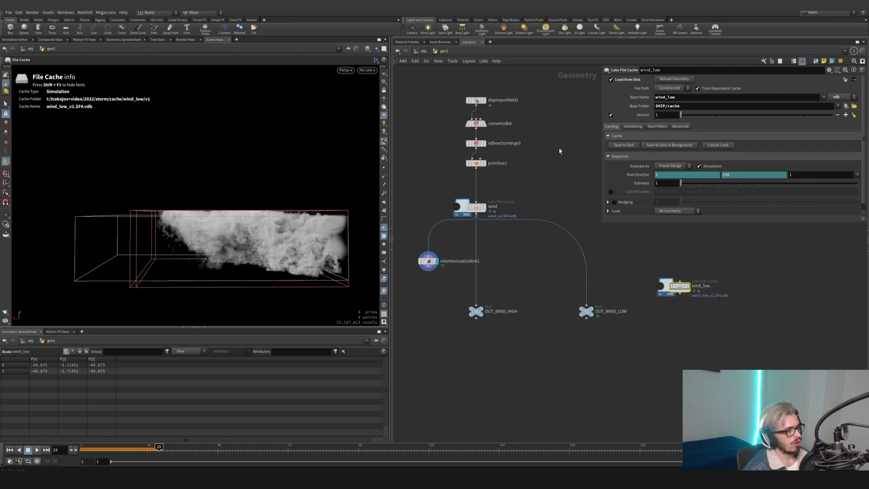
- Set the base name to $OS on both the wind and wind_low file cache nodes
left_click(475, 207)
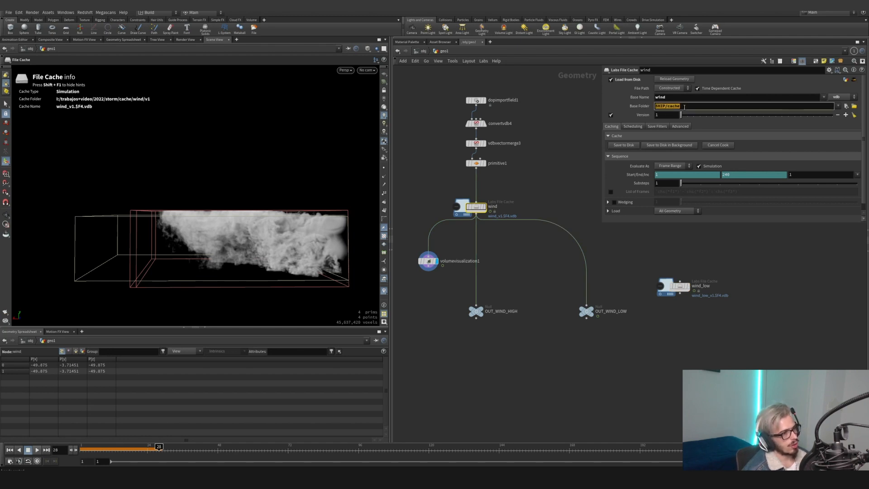
left_click(682, 98)
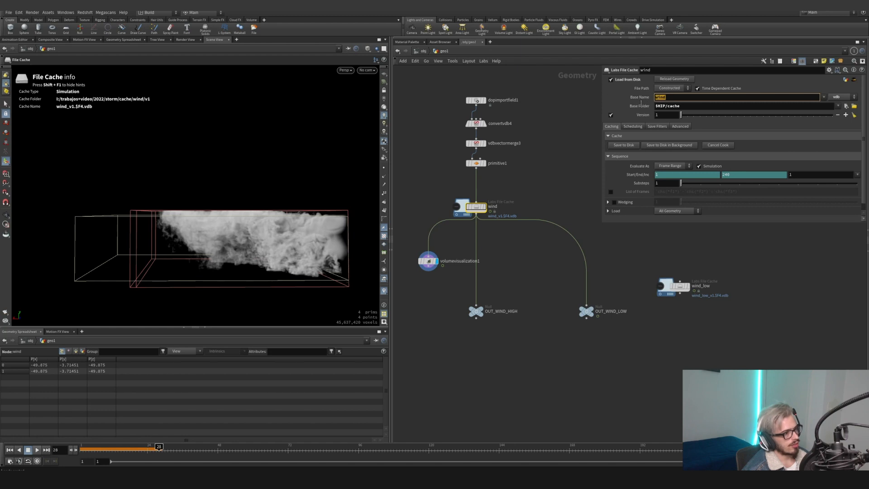
type("$OS")
key("Return")
left_click(680, 287)
double_click(666, 96)
type("$OS")
key("Return")
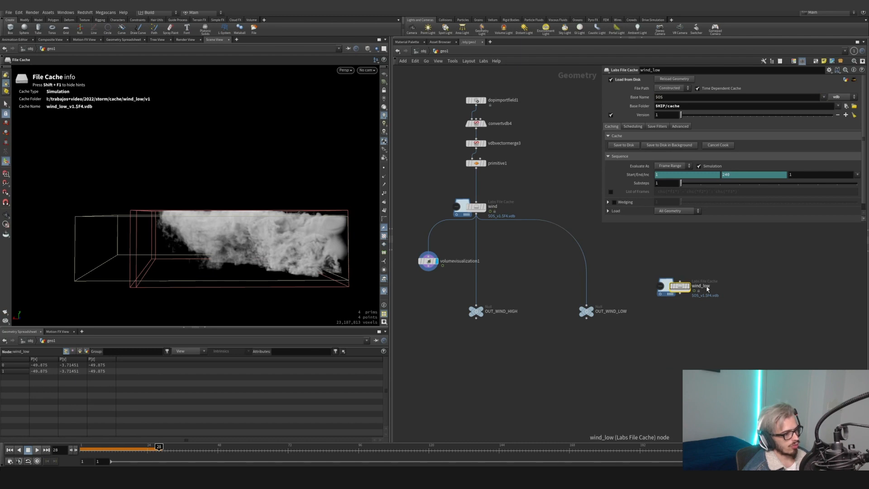
left_click(645, 99)
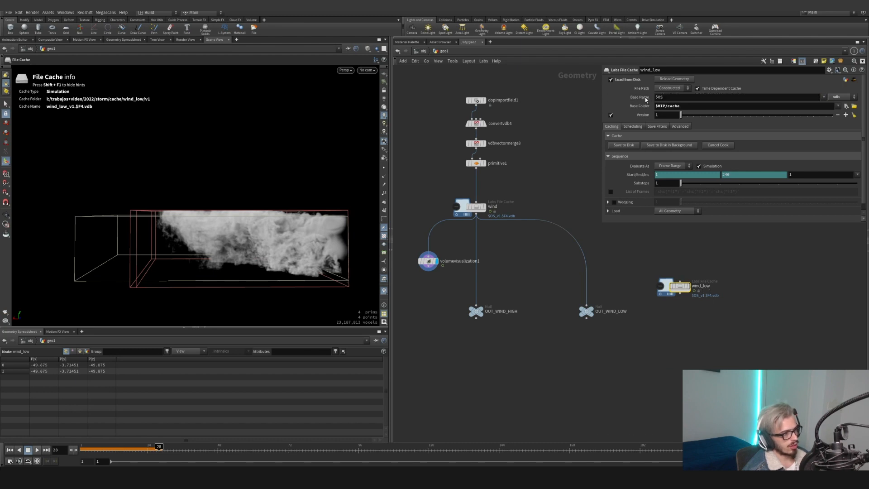
left_click(646, 99)
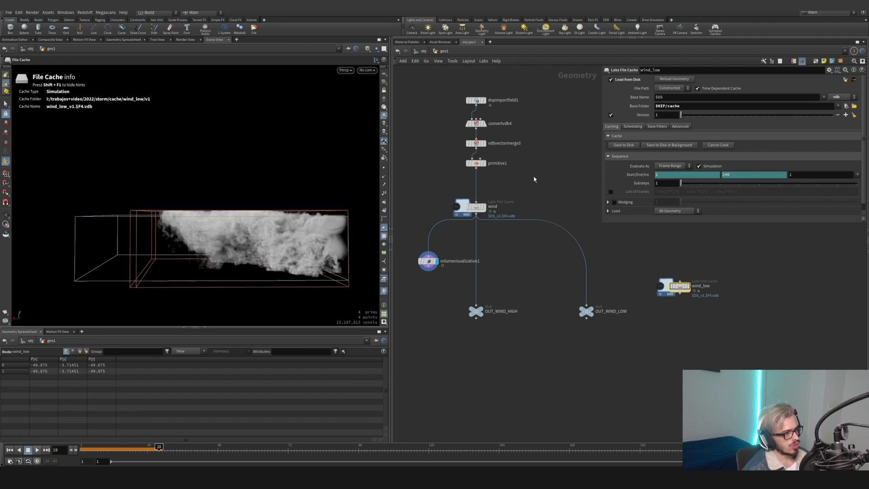
- Start the timeline and the smoke DOP network's simulation at frame -50, and go to the first frame
middle_click_drag(522, 191, 540, 289)
left_click(494, 148)
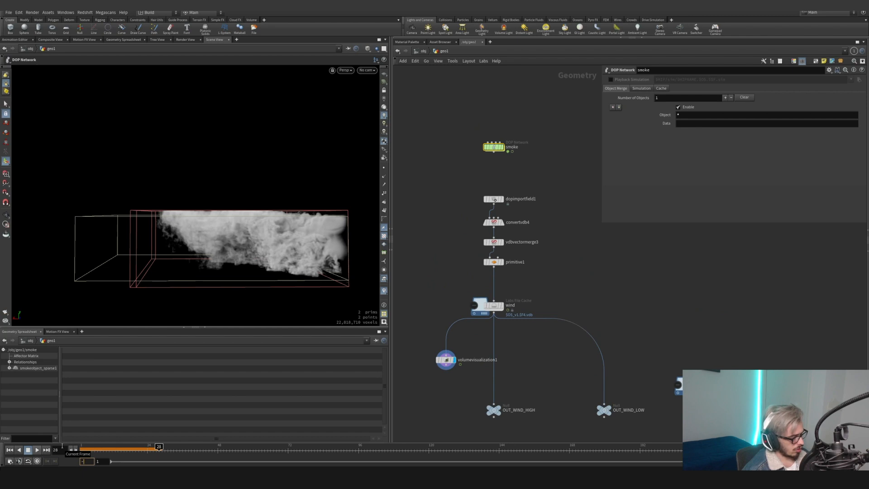
key("Return")
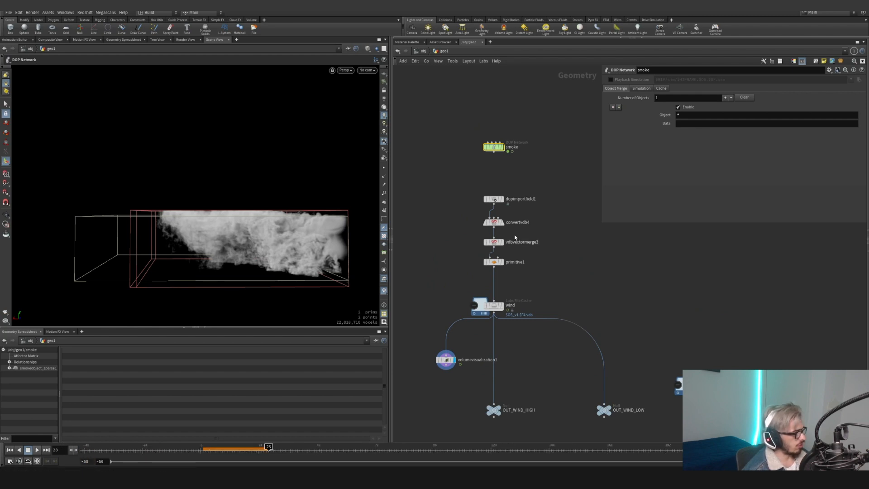
left_click(641, 88)
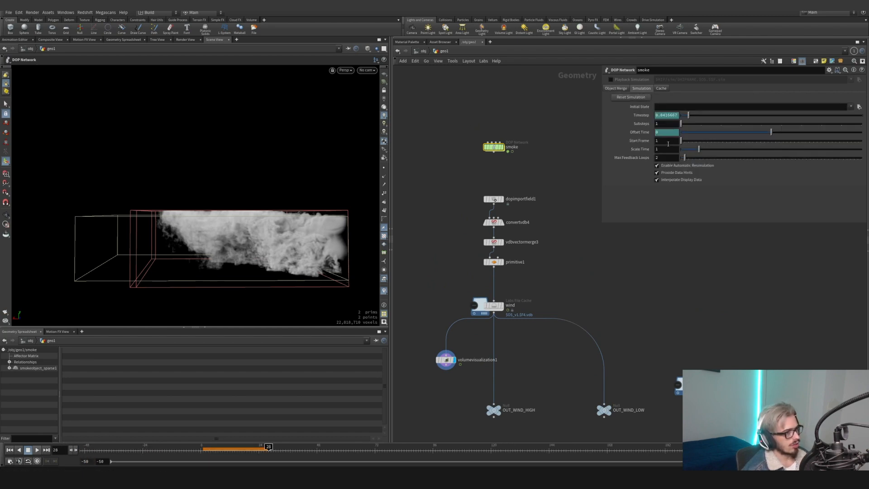
type("-50")
key("Return")
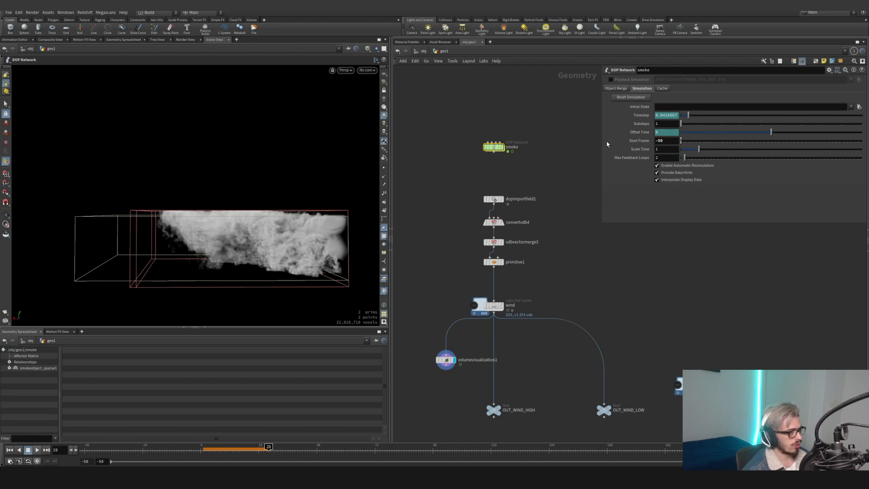
left_click(9, 451)
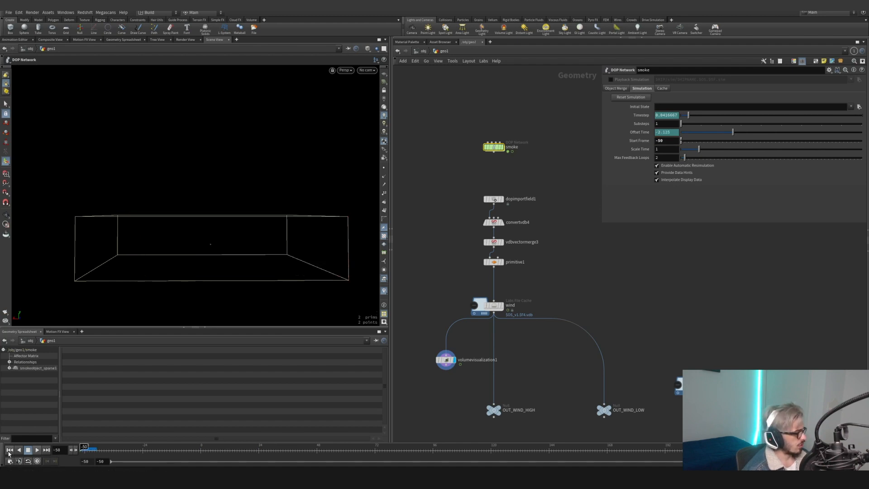
- Set the start of the wind cache's frame range to 0
left_click(494, 305)
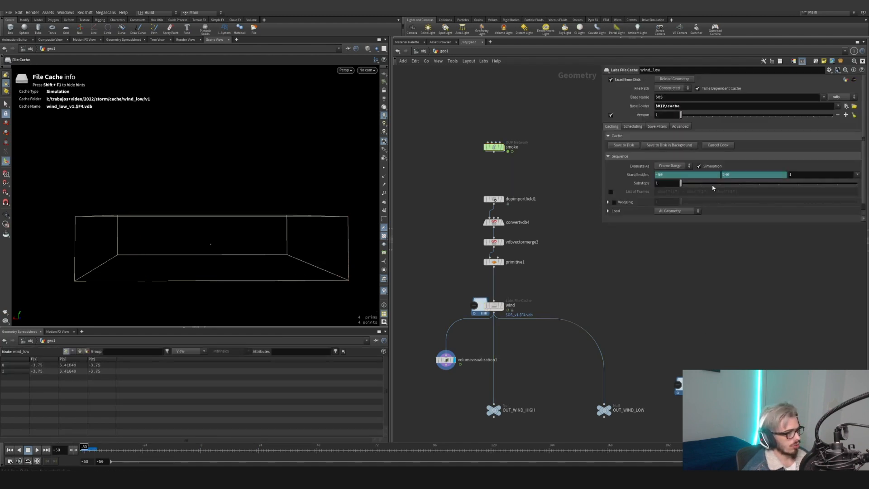
left_click_drag(538, 290, 453, 344)
left_click_drag(555, 164, 480, 132)
left_click_drag(555, 290, 479, 329)
left_click_drag(554, 168, 460, 132)
left_click_drag(543, 280, 480, 319)
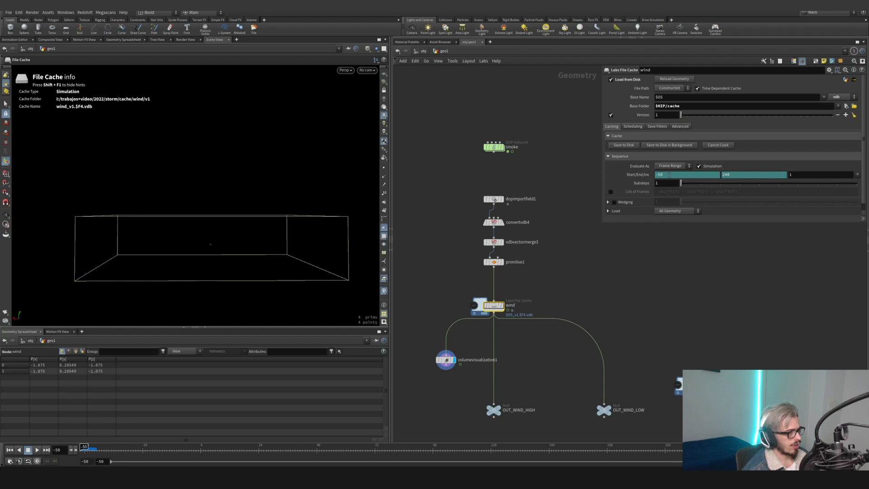
double_click(670, 175)
type("0")
key("Return")
- Set the start of the wind_low cache's frame range to 0
left_click(679, 385)
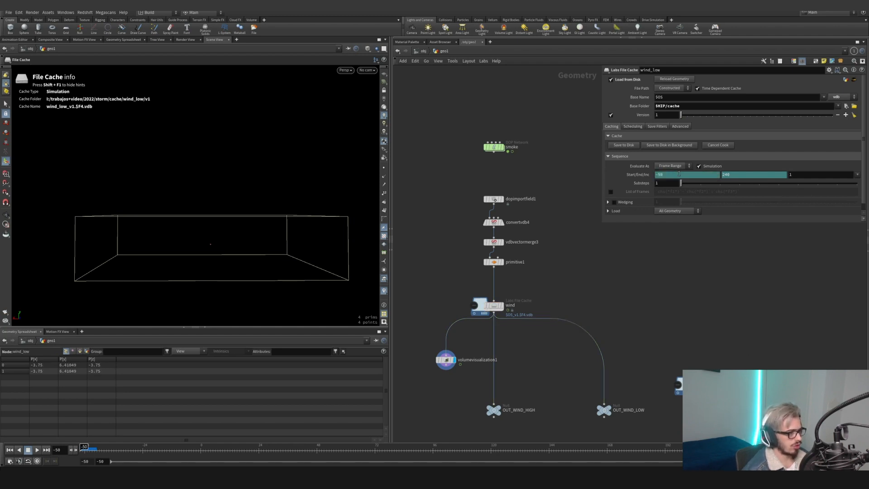
left_click(679, 175)
key("ctrl+a")
type("0")
key("Return")
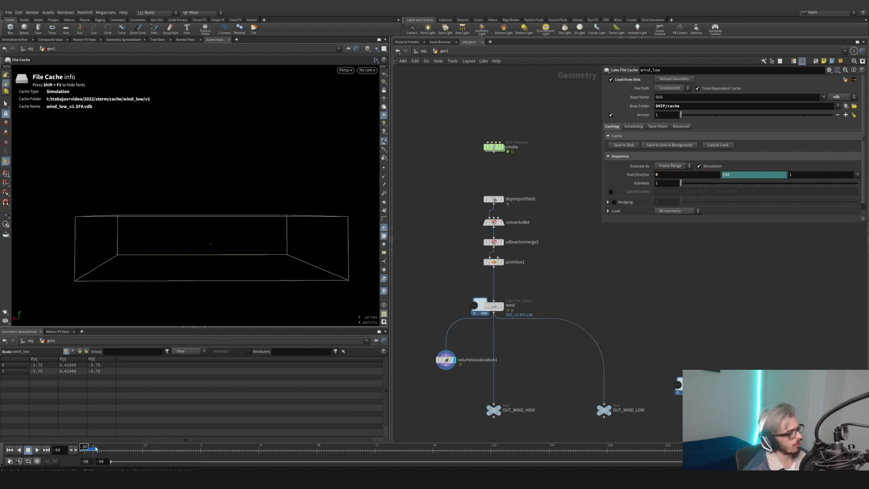
- Add a VDB Resample node beside the wind cache and define its transform using voxel size only
middle_click_drag(611, 302, 592, 285)
key("Tab")
type("resa")
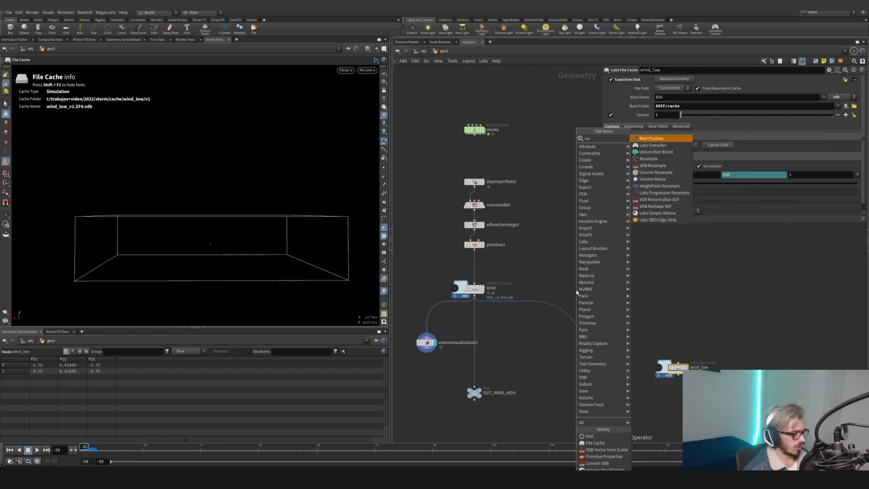
key("Down")
key("Return")
left_click(576, 293)
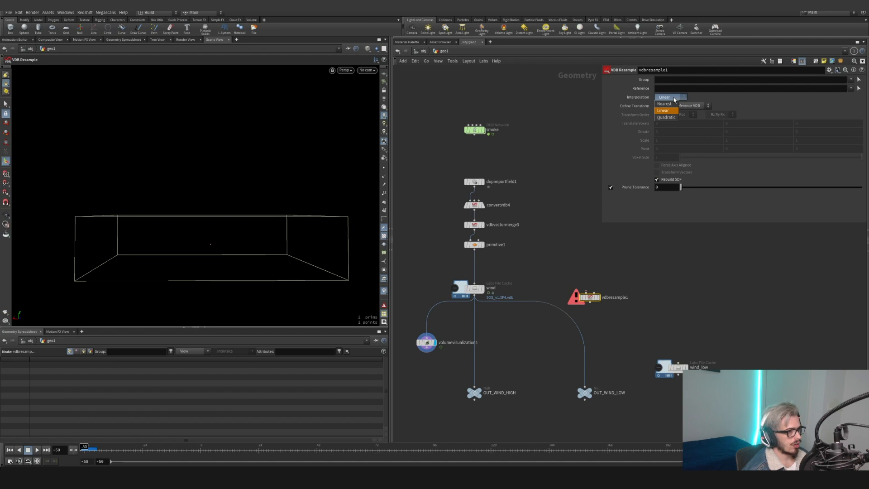
left_click(679, 106)
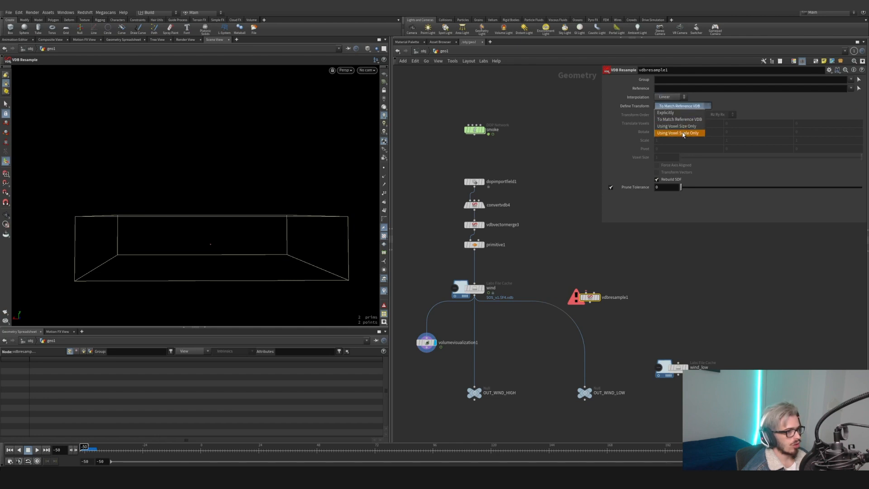
left_click(685, 127)
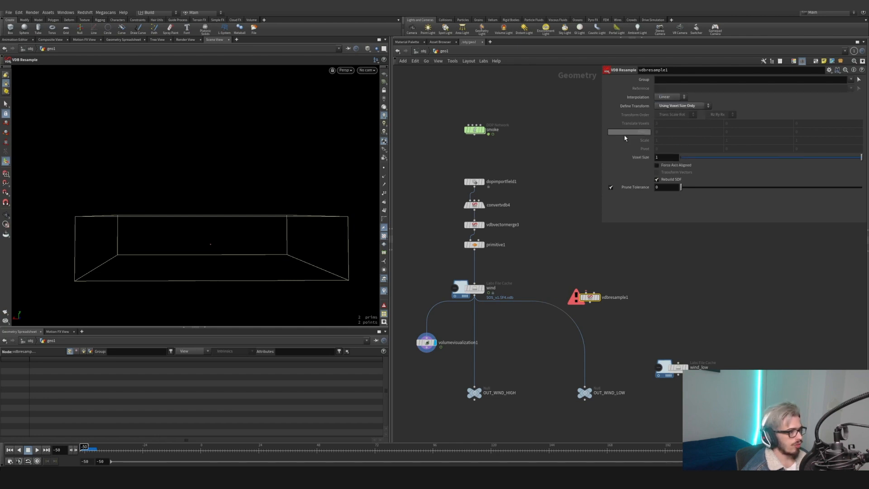
- Insert vdbresample1 between the wind cache and OUT_WIND_LOW, and display its result at frame 54
middle_click_drag(656, 249, 636, 221)
left_click_drag(574, 264, 563, 298)
key("Escape")
left_click(465, 262)
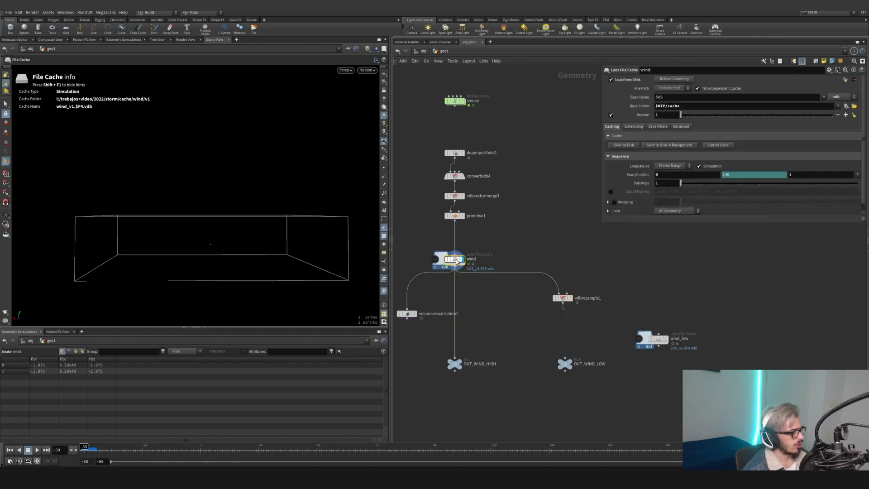
left_click(330, 447)
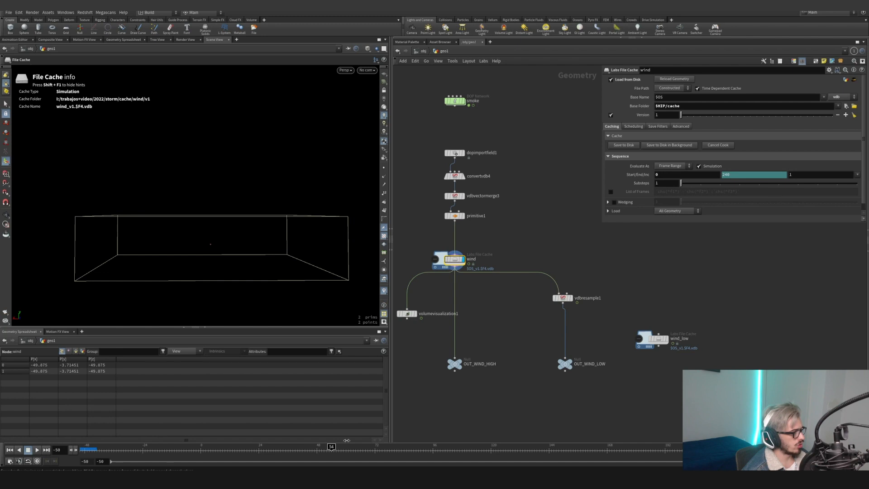
left_click(572, 299)
left_click_drag(566, 299, 569, 309)
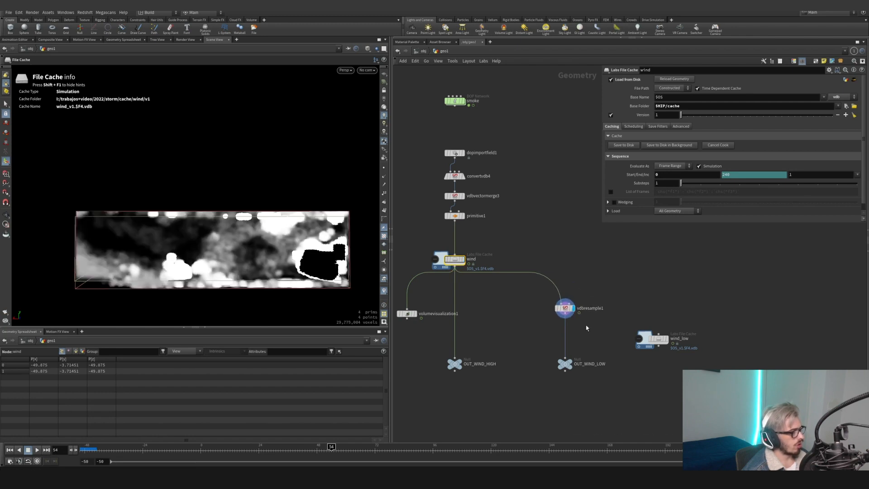
- Insert the wind_low cache between vdbresample1 and OUT_WIND_LOW and display it
left_click_drag(674, 344, 579, 341)
middle_click_drag(607, 366, 619, 333)
left_click_drag(631, 320, 524, 286)
left_click(582, 302)
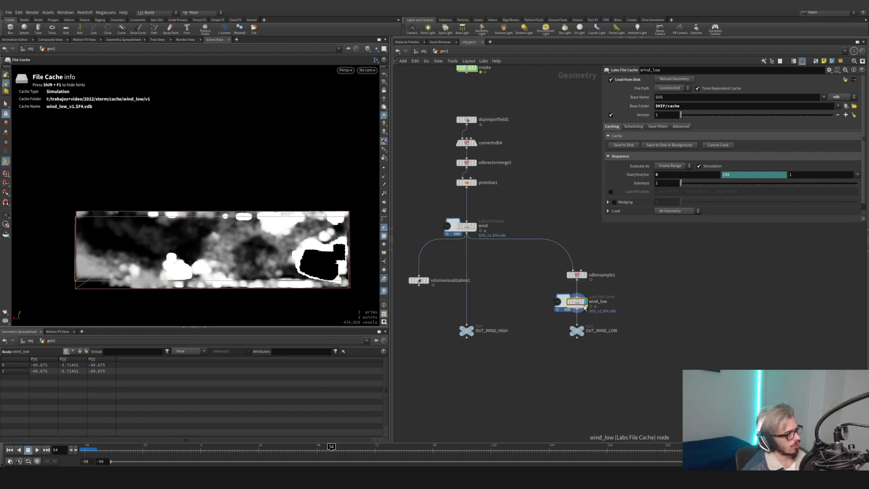
- Delete volumevisualization1 and tidy the layout of the wind cache chain and its output nodes
scroll(515, 333, "down", 3)
left_click_drag(604, 365, 555, 252)
left_click_drag(452, 314, 466, 297)
key("Delete")
left_click_drag(447, 346, 489, 211)
left_click_drag(458, 295, 495, 205)
key("l")
left_click(551, 219)
- Enclose the whole wind simulation chain in a network box and reposition it
left_click_drag(612, 354, 467, 166)
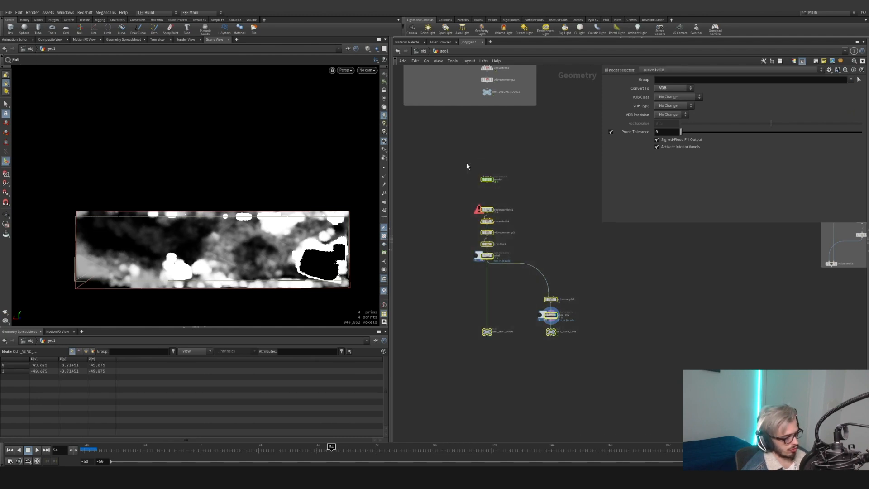
key("shift+o")
scroll(542, 203, "down", 3)
left_click_drag(536, 187, 493, 186)
- Add an Object Merge node in the empty area beside the wind network box
middle_click_drag(545, 237, 489, 262)
scroll(541, 246, "down", 4)
scroll(545, 244, "up", 3)
middle_click_drag(545, 244, 594, 231)
scroll(578, 257, "up", 1)
scroll(584, 249, "up", 2)
key("Tab")
type("obje")
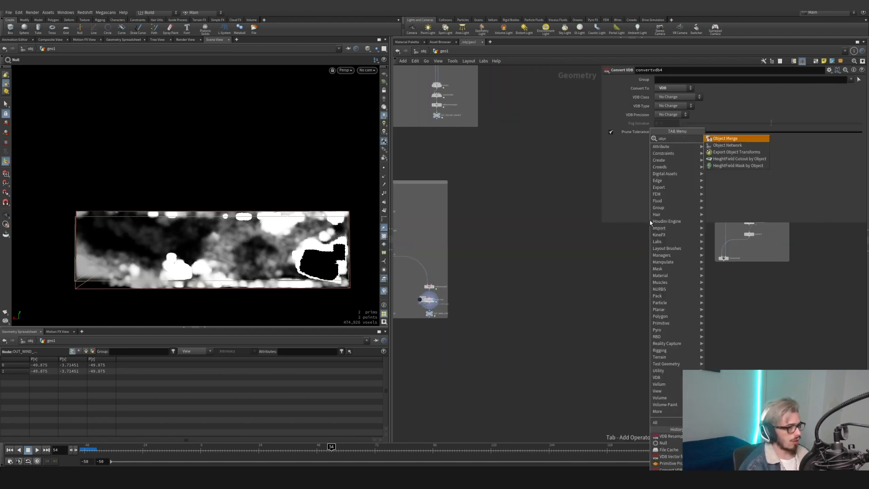
key("Return")
left_click(549, 238)
- Set the new Object Merge node's Object 1 to ../WIND_DENSITY_SOURCE and display the node
scroll(545, 212, "down", 3)
middle_click_drag(545, 212, 395, 362)
scroll(480, 256, "down", 4)
middle_click_drag(481, 259, 607, 238)
scroll(529, 242, "up", 8)
left_click_drag(517, 195, 695, 99)
middle_click_drag(708, 329, 557, 192)
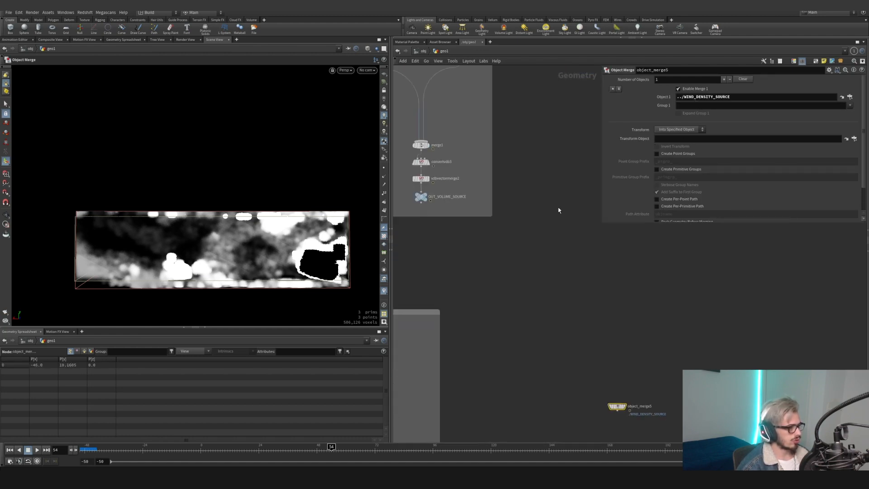
middle_click_drag(629, 423, 591, 316)
left_click_drag(253, 231, 328, 239, "alt")
middle_click_drag(628, 318, 570, 303)
left_click(524, 289)
key("Tab")
type("sca")
key("Return")
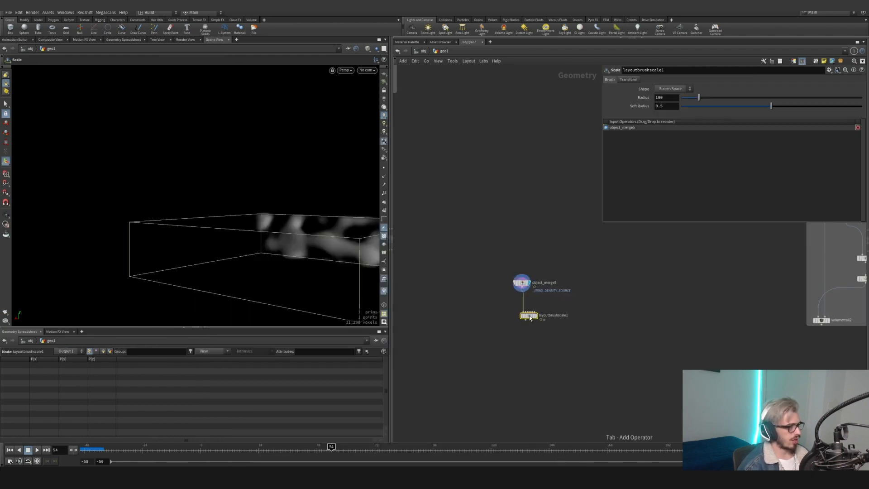
key("ctrl+z")
- Add a Scatter node below object_merge5, turn off its Relax Iterations and display it
key("Tab")
type("scat")
key("Down")
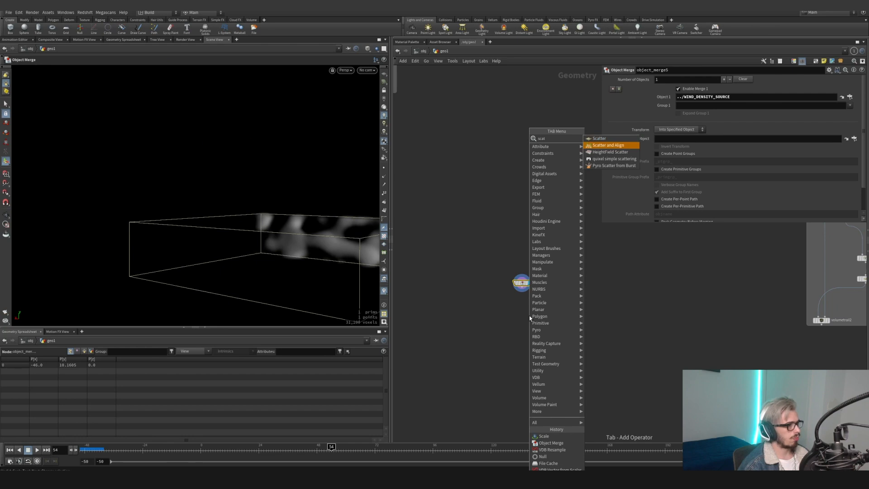
key("Up")
key("Return")
left_click(525, 316)
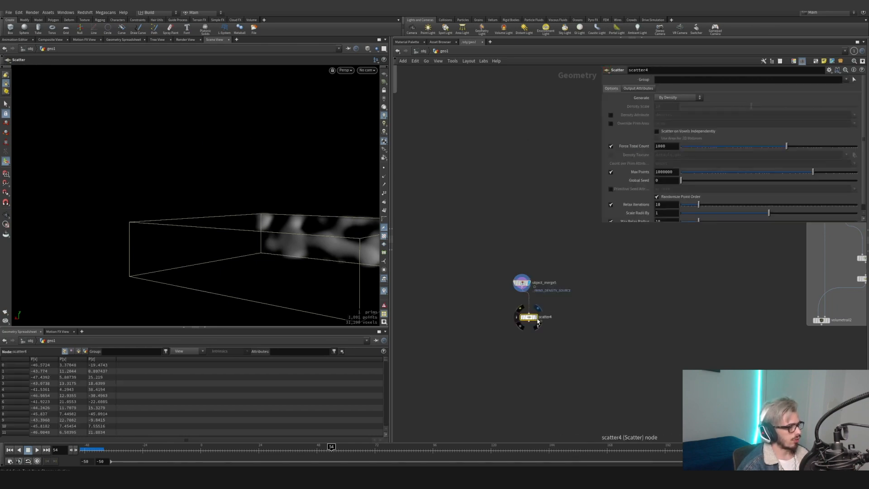
left_click(611, 205)
left_click_drag(525, 318, 523, 317)
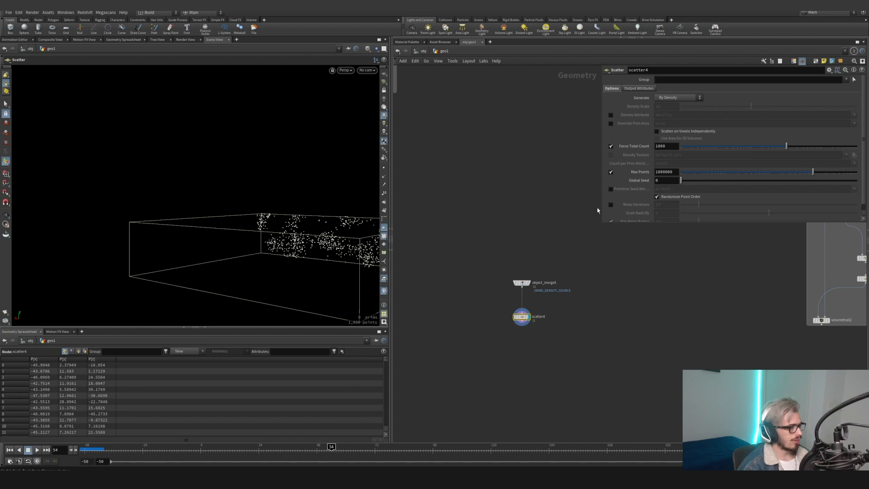
- Set the Scatter node's Force Total Count to 1000000 and inspect the scattered points
left_click(670, 145)
type("000")
key("Return")
key("Escape")
left_click_drag(348, 250, 244, 229)
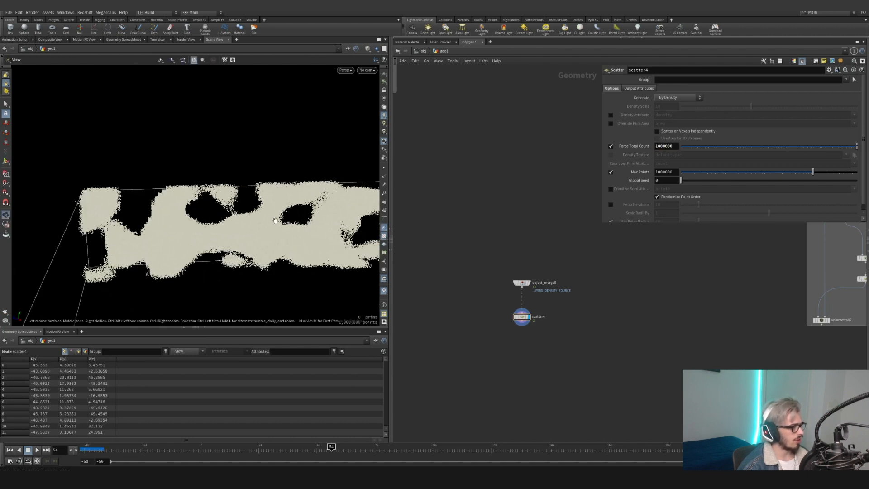
middle_click(518, 321)
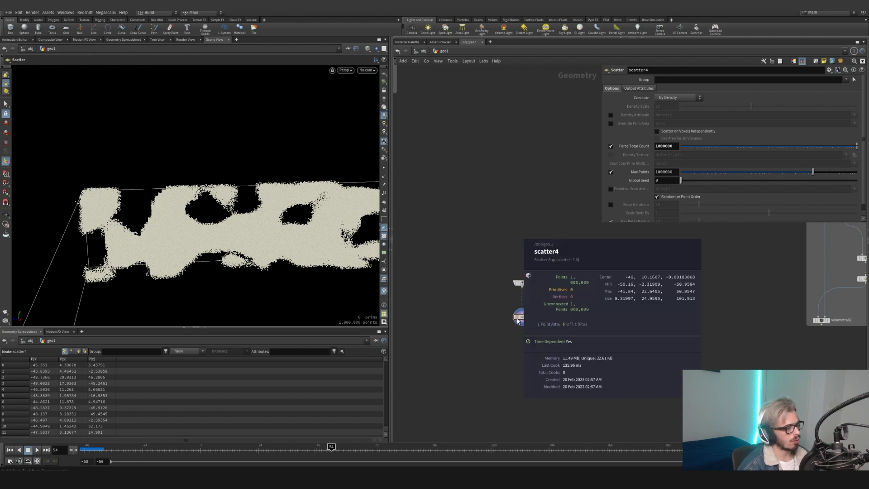
- Paste the attribnoise2 and attribnoise4 nodes below scatter4, connected to its output, and display attribnoise2
key("ctrl+v")
scroll(546, 332, "up", 3)
left_click(541, 343)
middle_click_drag(559, 322, 559, 319)
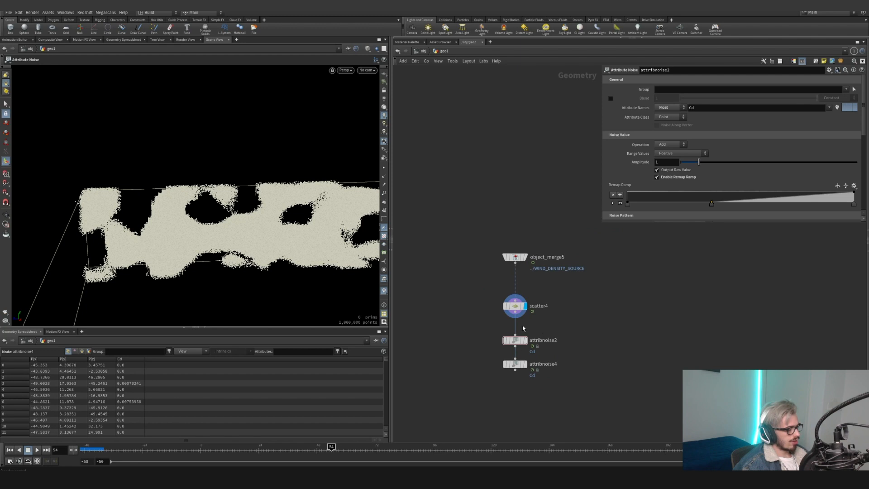
left_click(515, 364, "shift")
left_click(525, 340)
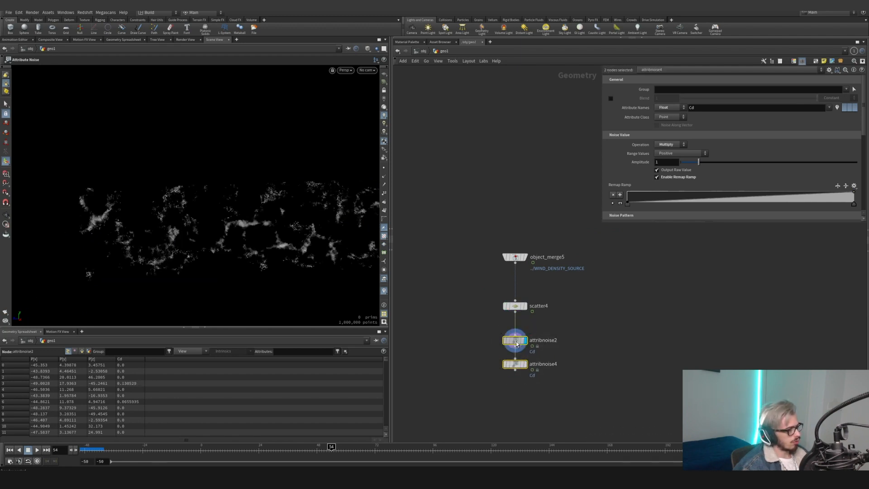
- On attribnoise2, move the remap ramp's zero-value middle point closer to the ramp start and set Element Size to 4.94
left_click(517, 344)
double_click(692, 108)
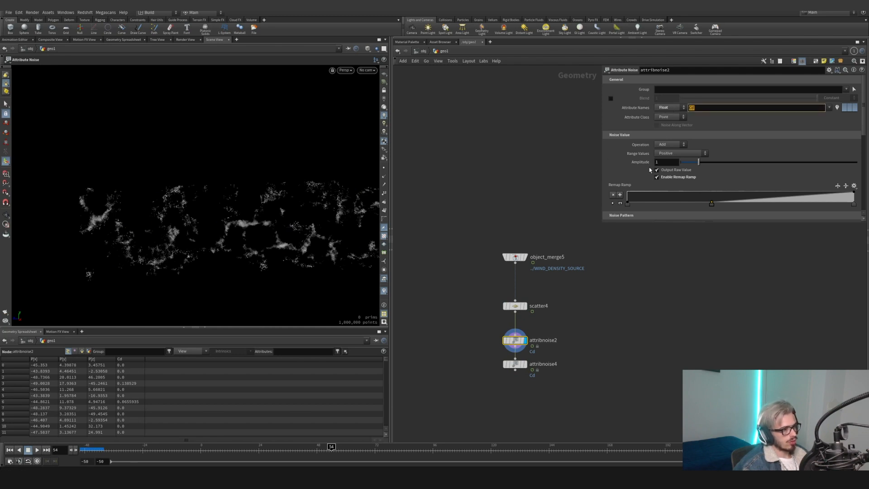
scroll(643, 181, "down", 1)
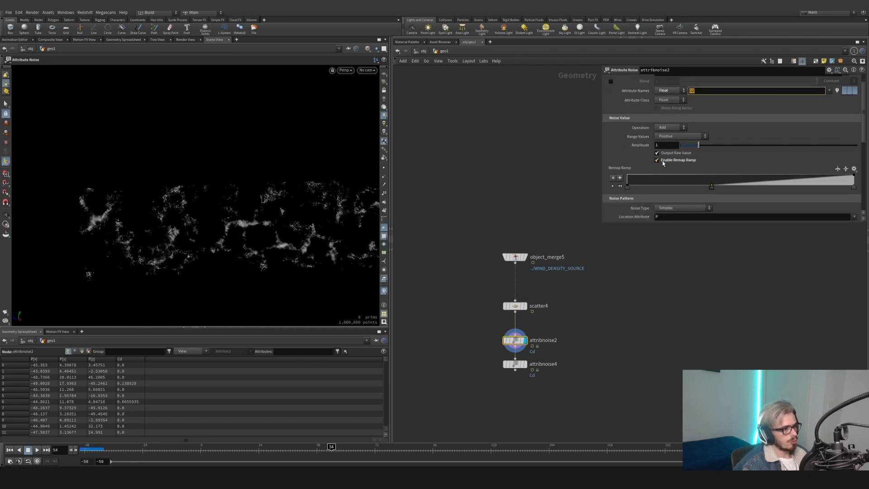
left_click_drag(712, 187, 694, 194)
left_click_drag(247, 221, 215, 219, "alt")
scroll(594, 193, "down", 6)
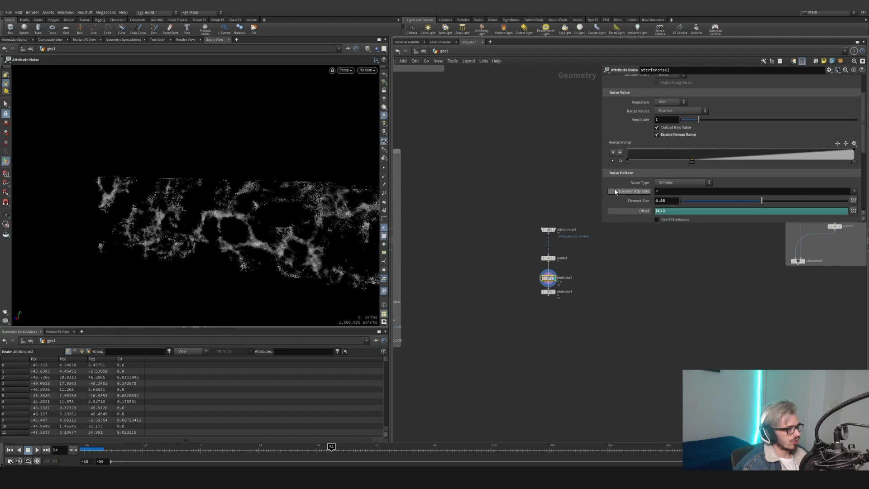
left_click(759, 170)
mouse_move(759, 170)
left_mouse_down()
mouse_move(739, 170)
mouse_move(764, 173)
left_mouse_up()
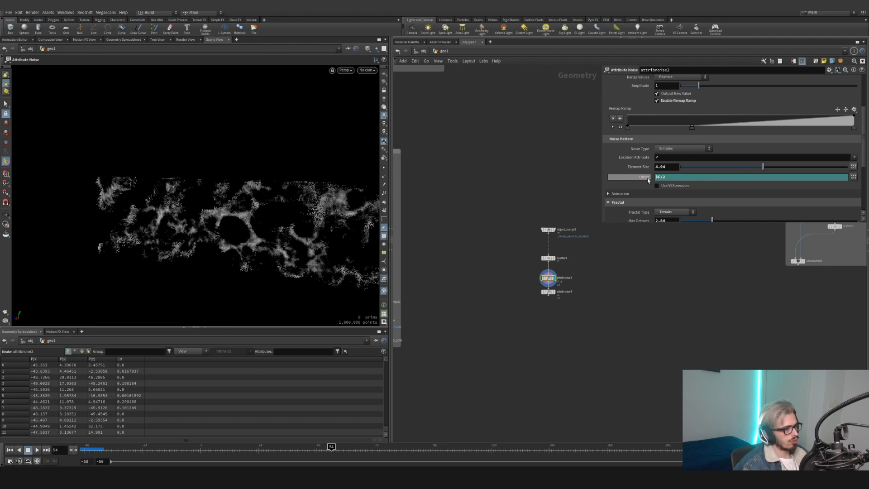
- Examine attribnoise2's Offset expression $F/2 and scrub the timeline to frame 50 to see how the noise animates
left_click_drag(667, 178, 659, 181)
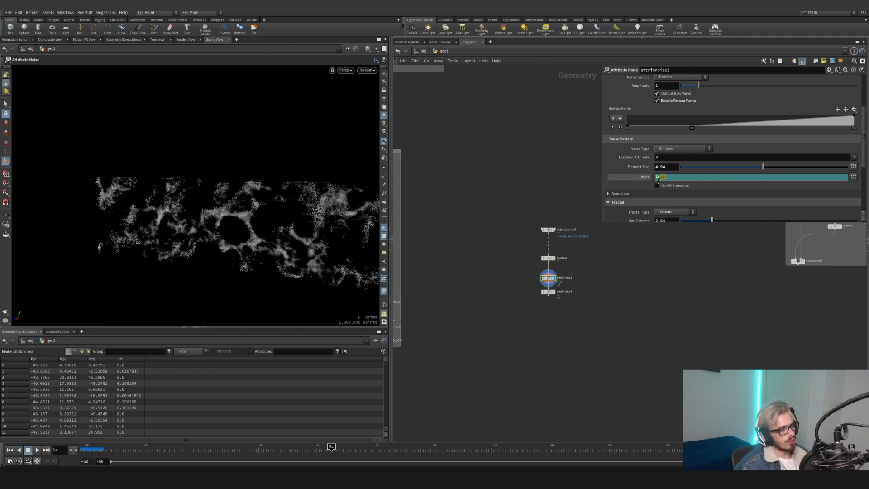
mouse_move(311, 448)
left_mouse_down()
mouse_move(299, 448)
mouse_move(322, 447)
left_mouse_up()
scroll(619, 187, "down", 3)
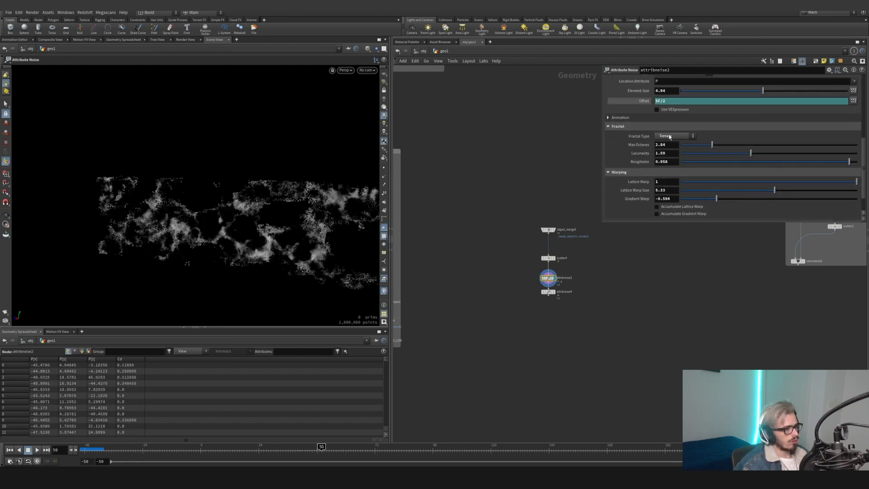
- Try Fractal Type None on attribnoise2, and restore Terrain
left_click(674, 136)
left_click(673, 142)
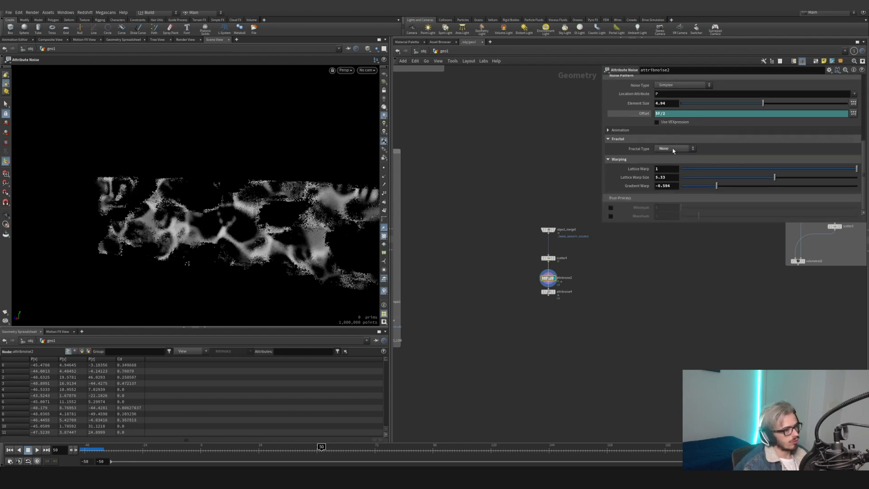
left_click(670, 170)
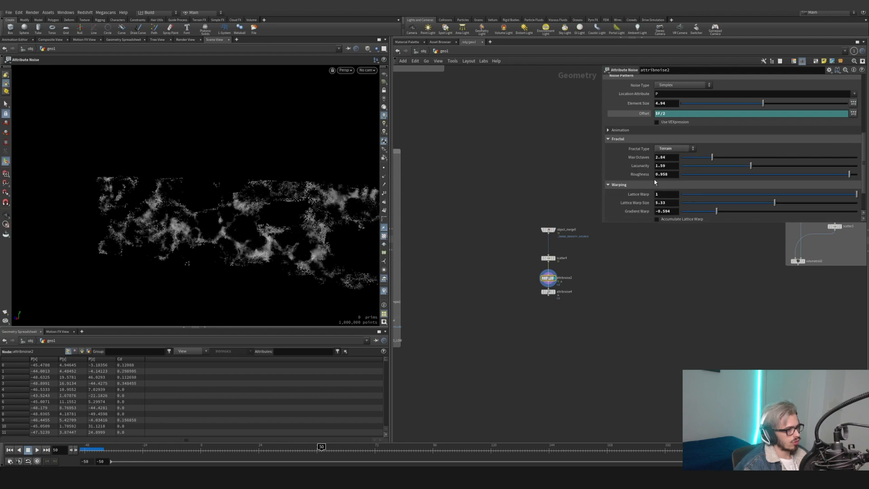
- Try zero for attribnoise2's Lattice Warp, Lattice Warp Size and Gradient Warp, and undo all three changes
scroll(658, 177, "down", 1)
left_click(668, 178)
type("0")
key("Tab")
type("0")
key("Tab")
type("0")
key("Return")
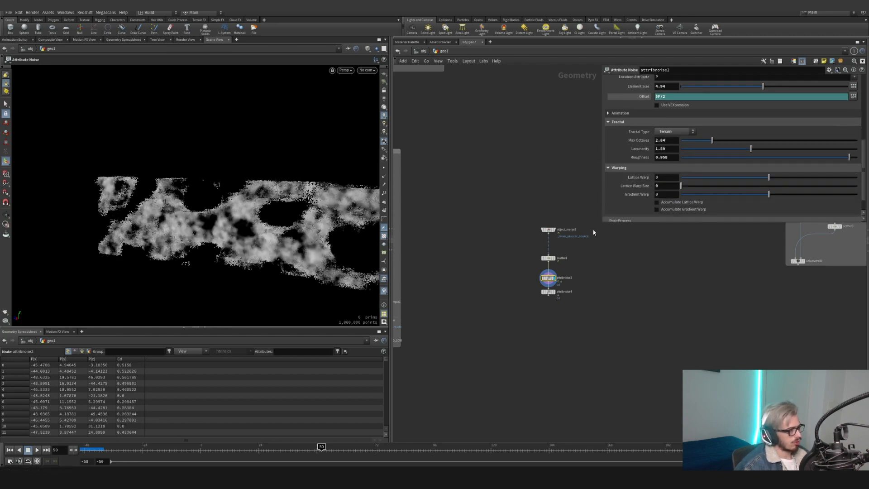
key("ctrl+z")
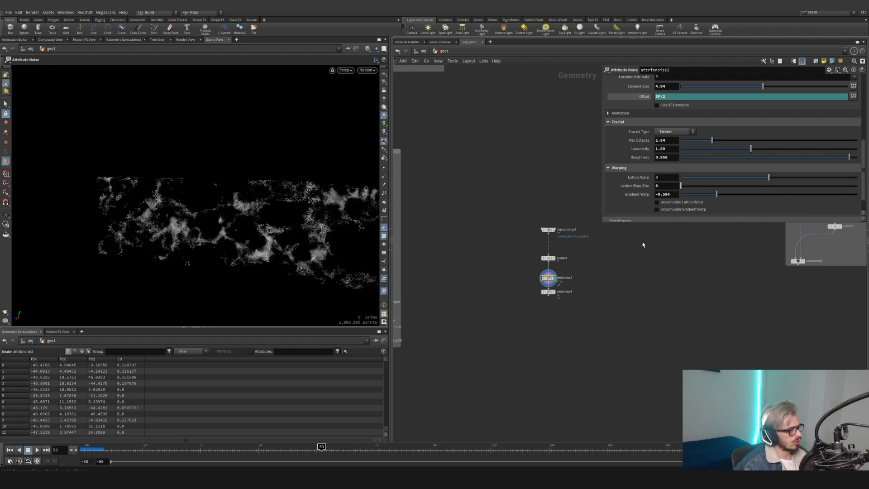
key("ctrl+z")
key("ctrl+z")
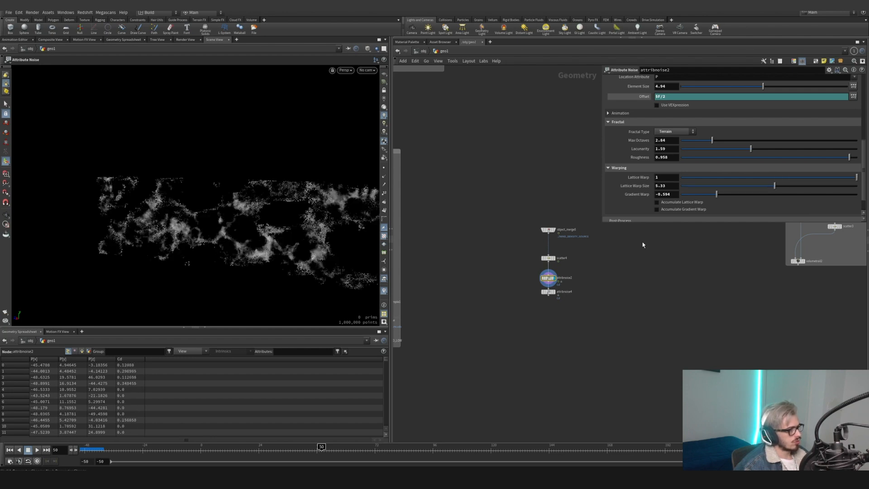
- Display attribnoise4 and choose Multiply as its noise Operation
mouse_move(296, 236)
left_mouse_down("alt")
mouse_move(363, 260)
mouse_move(304, 232)
left_mouse_up("alt")
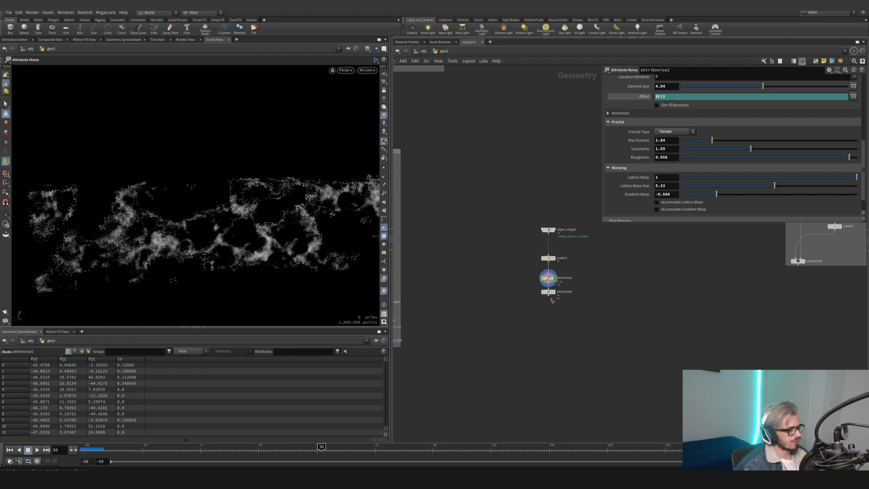
scroll(554, 296, "up", 3)
left_click(555, 290)
left_click(548, 293)
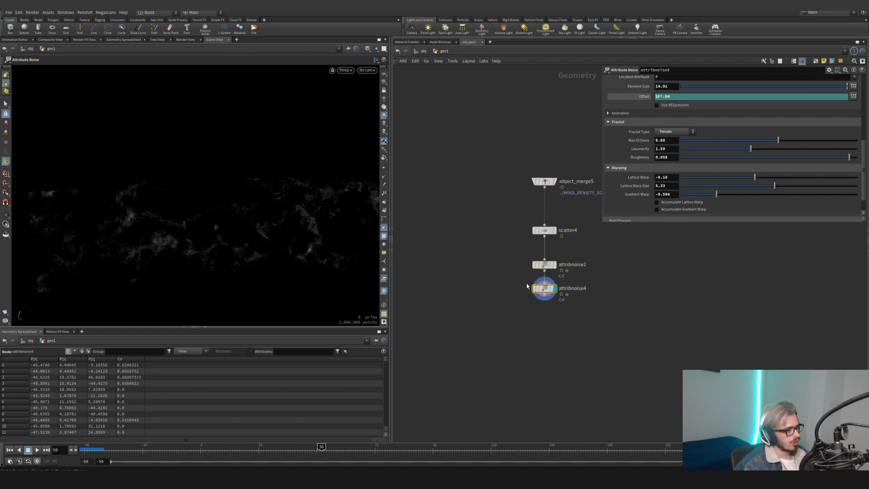
scroll(648, 141, "up", 3)
scroll(650, 140, "down", 1)
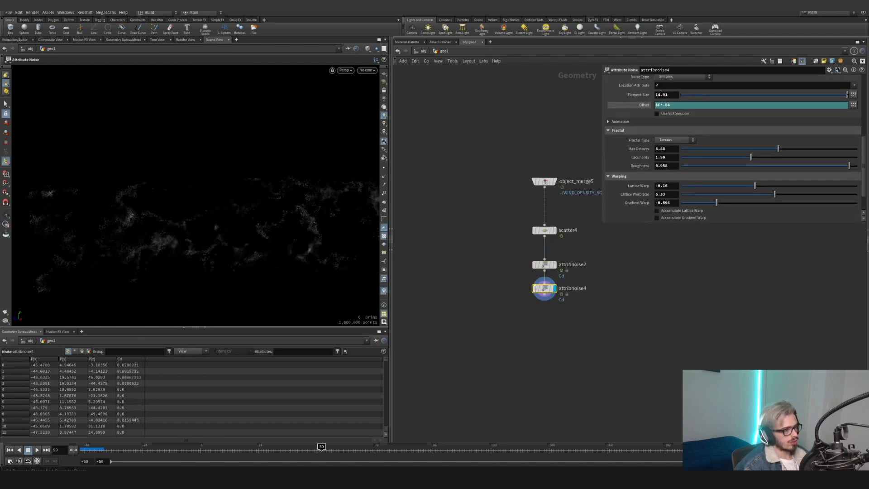
scroll(643, 154, "up", 5)
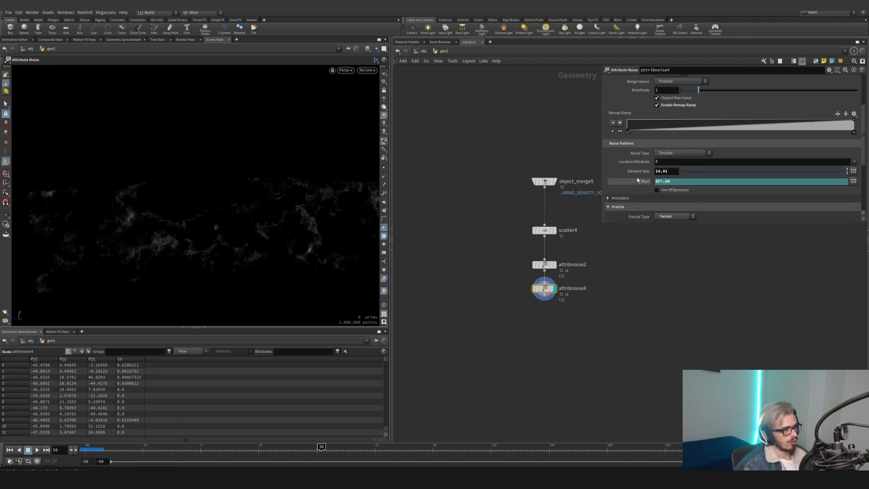
scroll(637, 177, "up", 2)
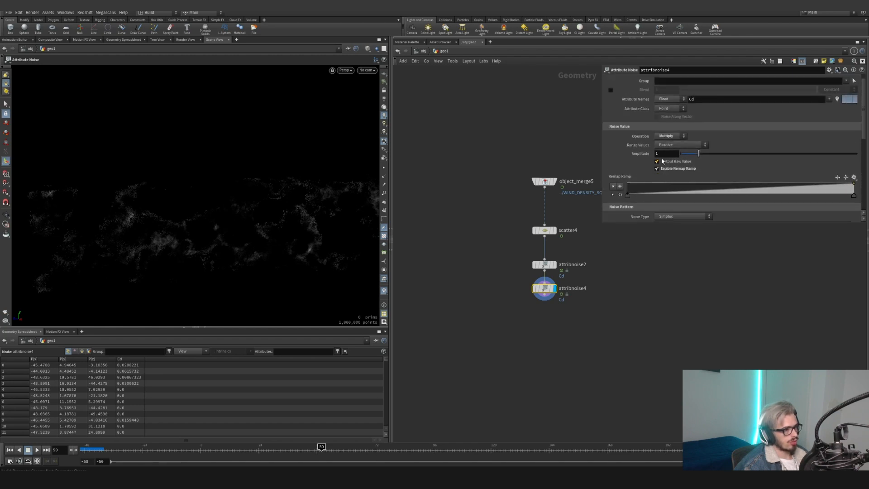
left_click(664, 137)
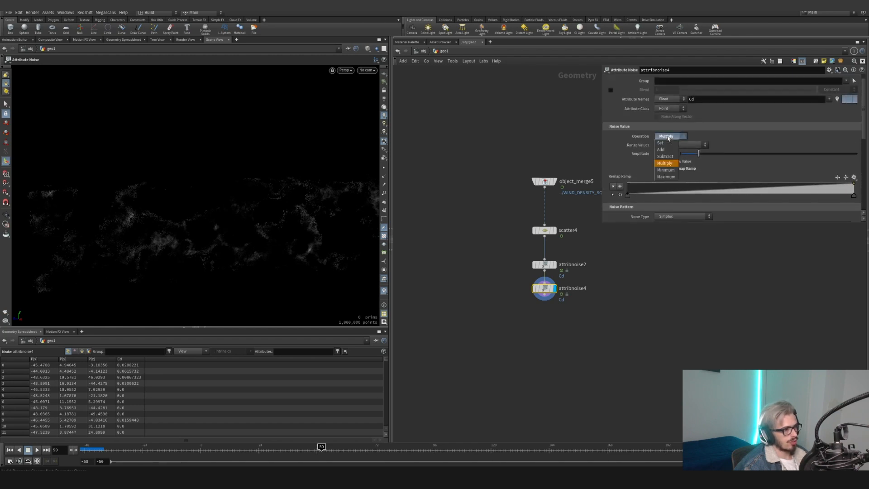
left_click(668, 163)
- Compare the points displayed by attribnoise2 and attribnoise4, and review attribnoise4's fractal and warping settings
left_click(553, 265)
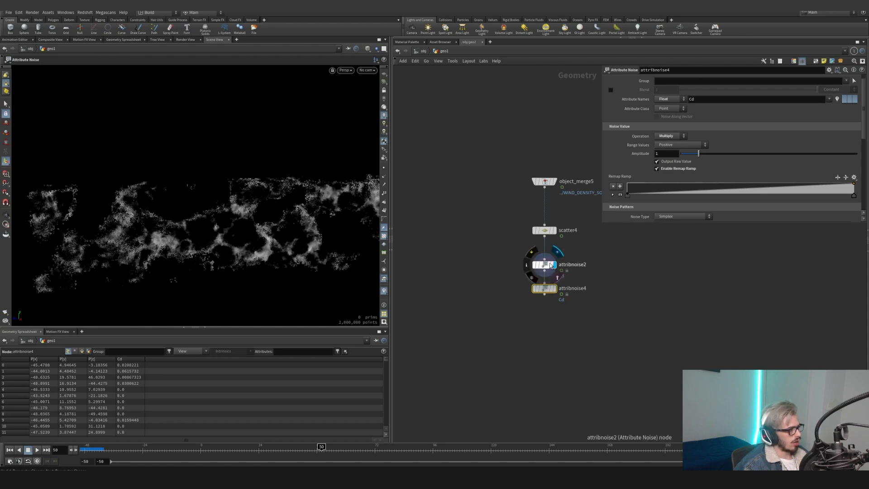
left_click(554, 289)
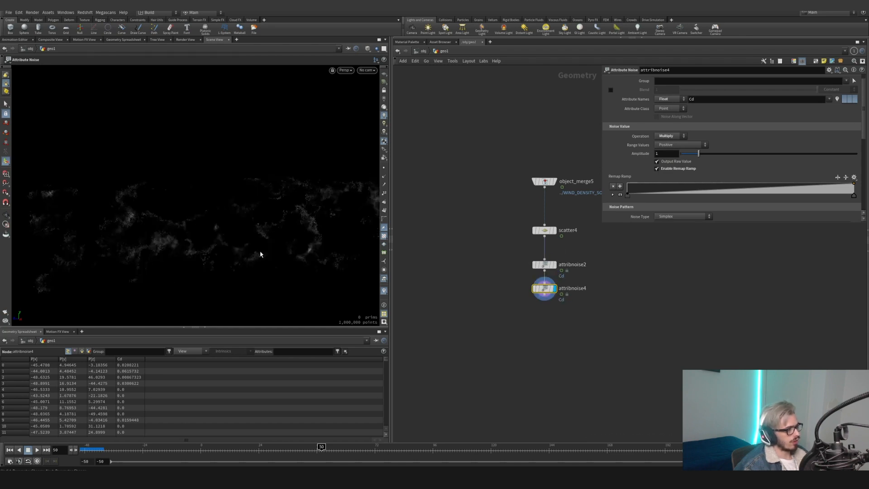
scroll(623, 186, "down", 10)
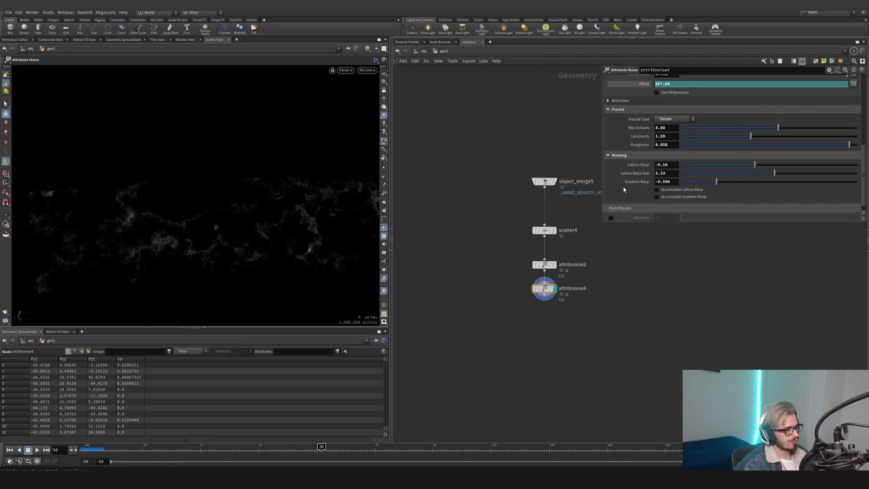
scroll(627, 195, "up", 5)
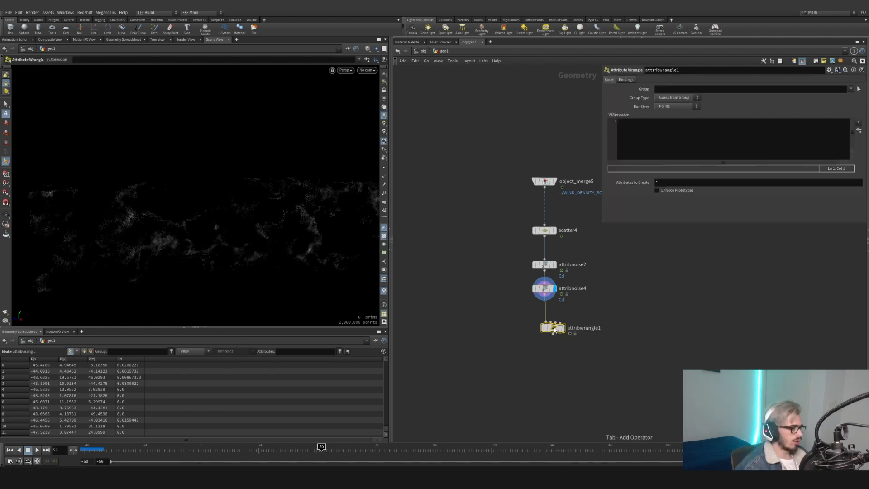
- Add an Attribute Wrangle below attribnoise4, connected to its output, display it and rename it delete
left_click_drag(553, 328, 545, 326)
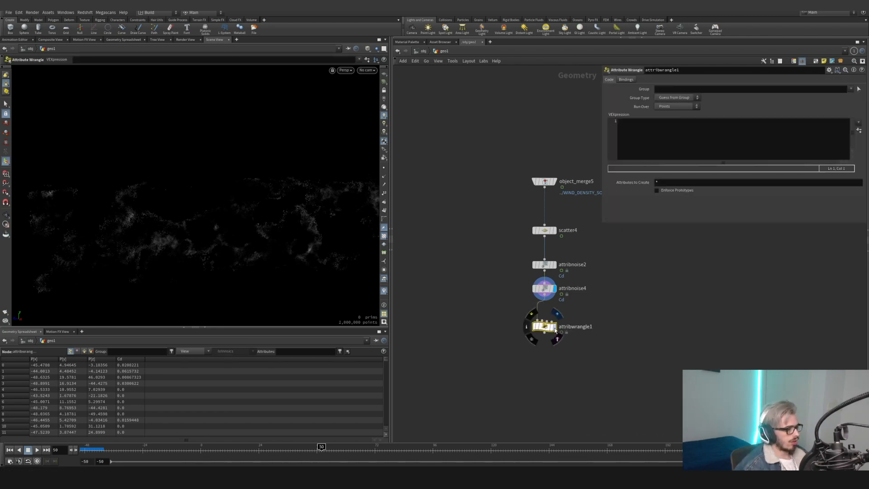
left_click(555, 327)
double_click(575, 327)
type("delete")
key("Return")
left_click(673, 138)
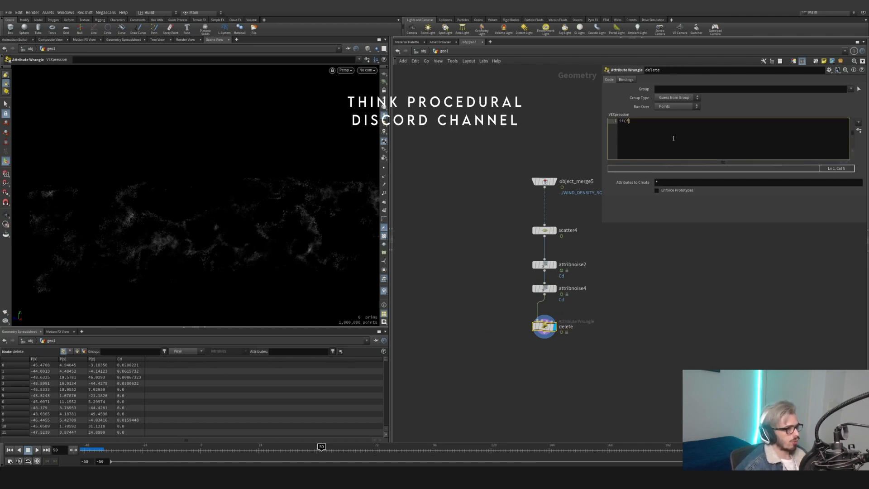
type("if(f@Cd < chf()")
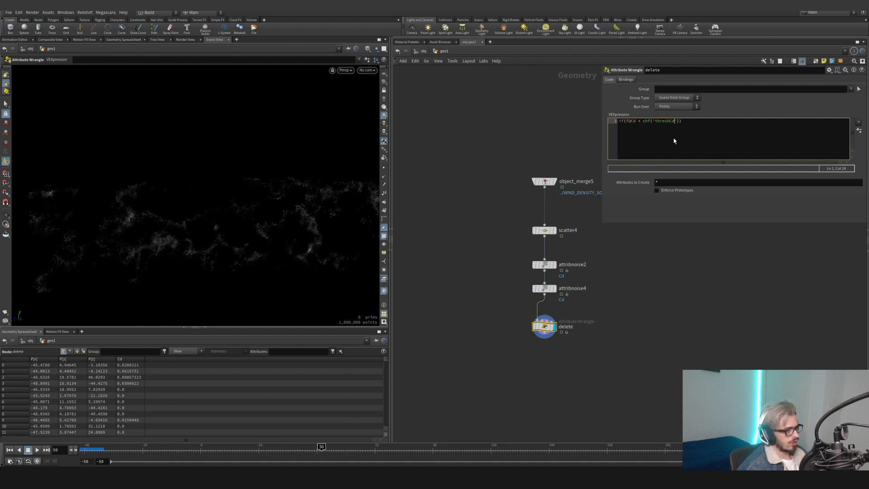
key("Return")
type("r")
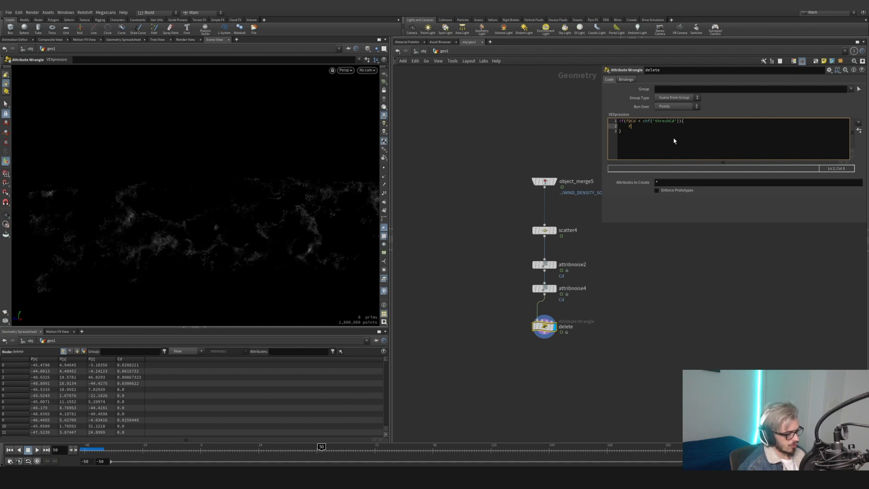
type("emovepoint()")
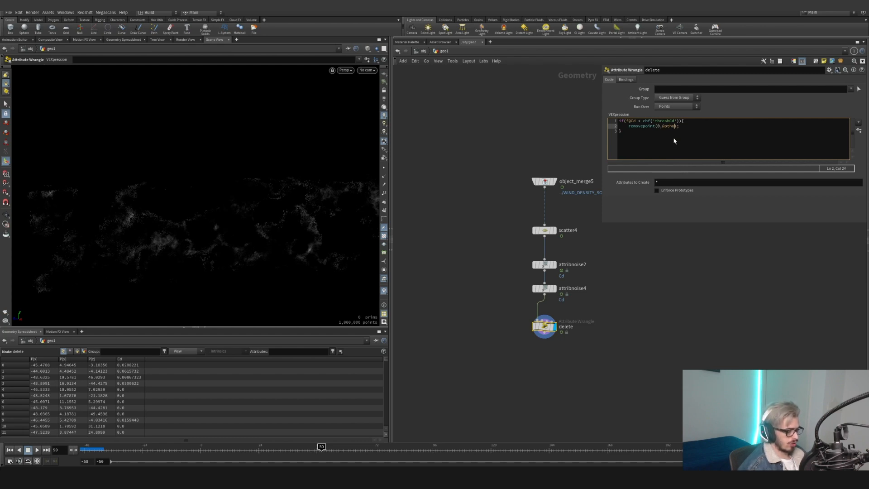
- Create the threshCd parameter on the delete wrangle, set it to .08 and inspect the remaining points
left_click(859, 131)
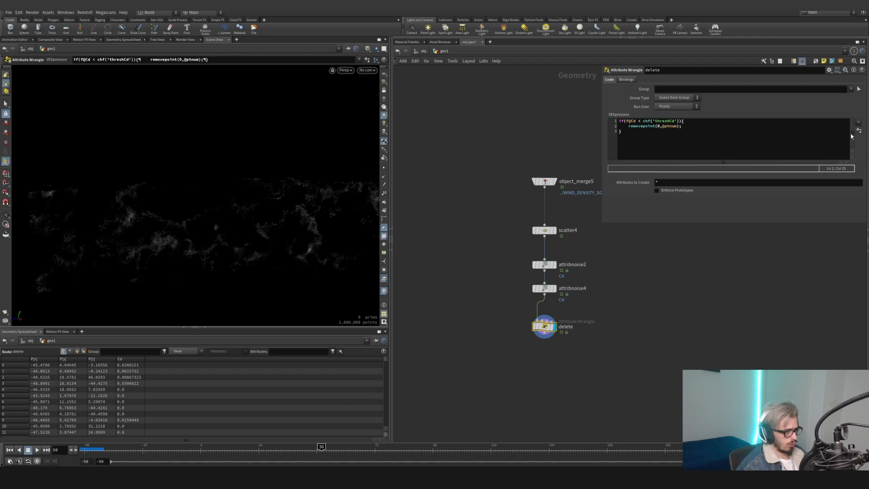
type(".08")
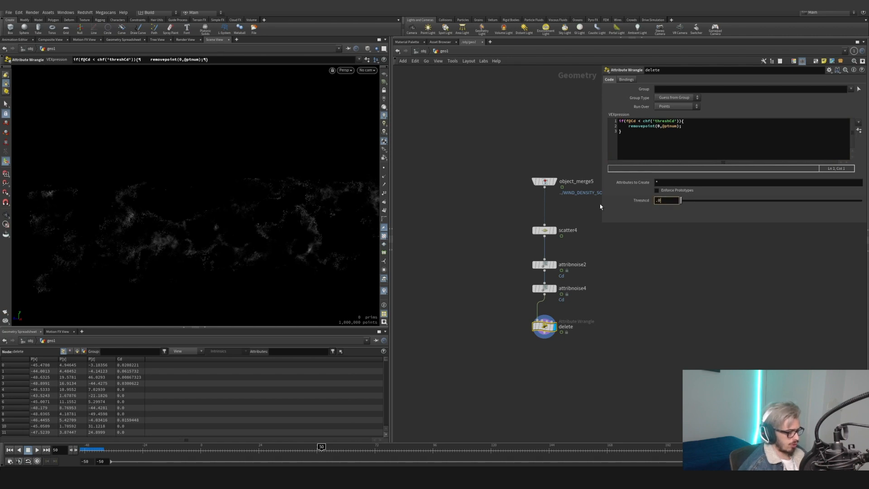
key("Return")
key("Escape")
left_click_drag(225, 236, 260, 211)
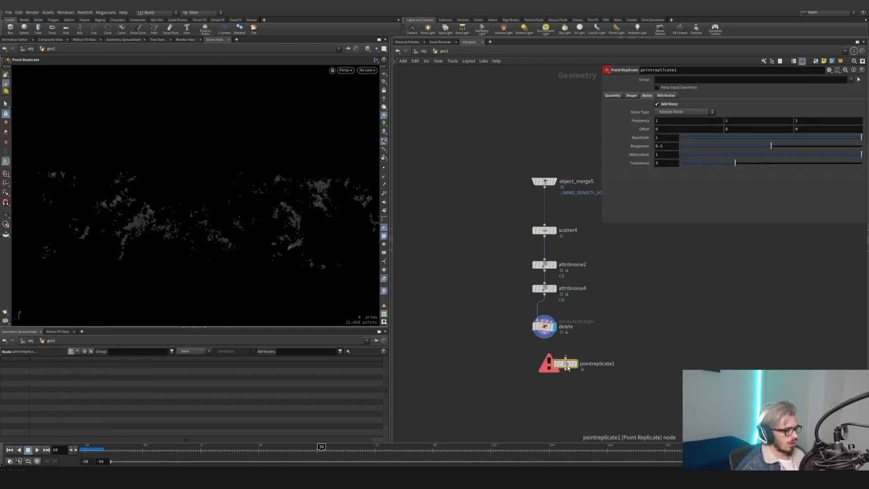
- Place a Point Replicate node below the delete wrangle, connect it to the wrangle's output and display it
left_click_drag(565, 365, 544, 371)
left_click(545, 333)
left_click(544, 364)
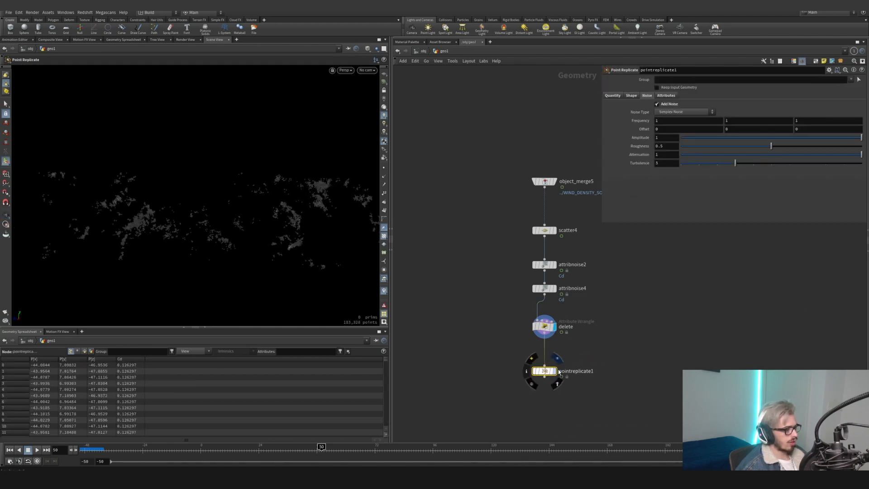
left_click(555, 371)
- Review pointreplicate1's point quantity and shape settings, try another Uniform Scale and undo the change
left_click(613, 96)
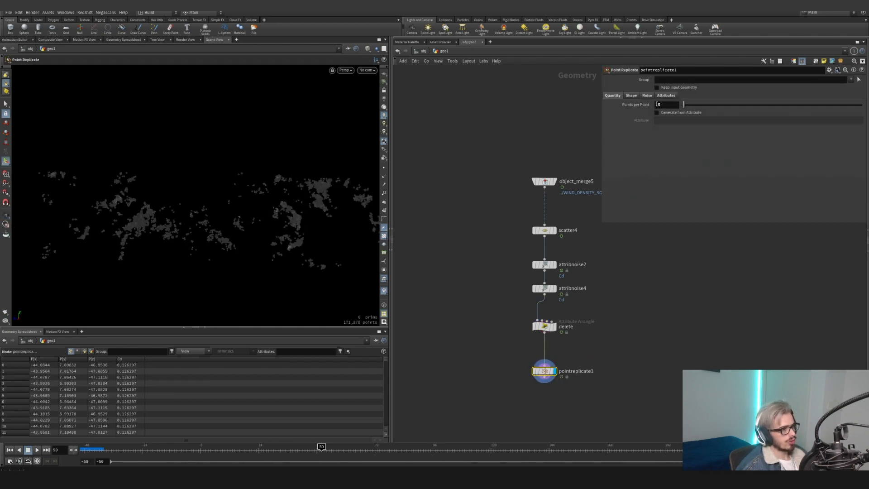
left_click(630, 96)
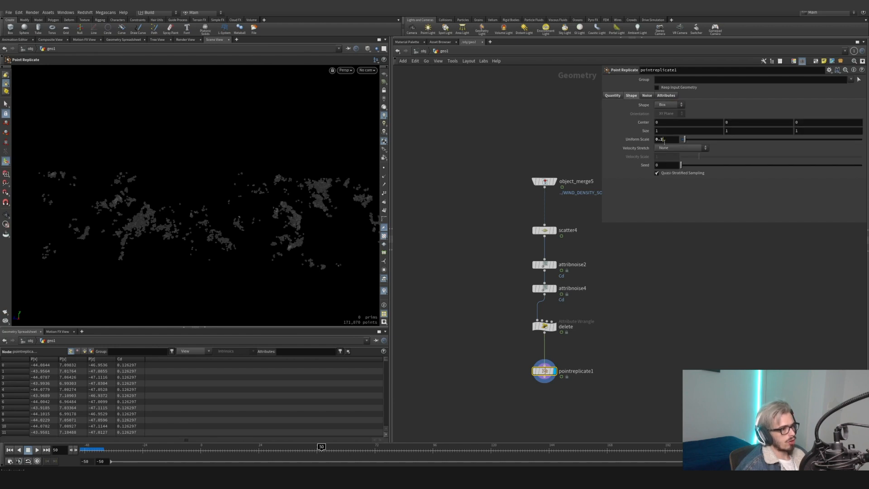
type("1")
key("Return")
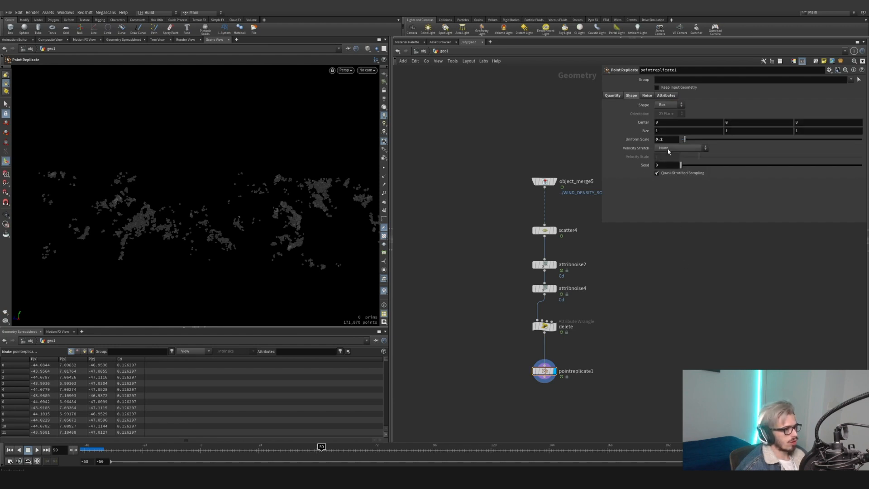
key("ctrl+z")
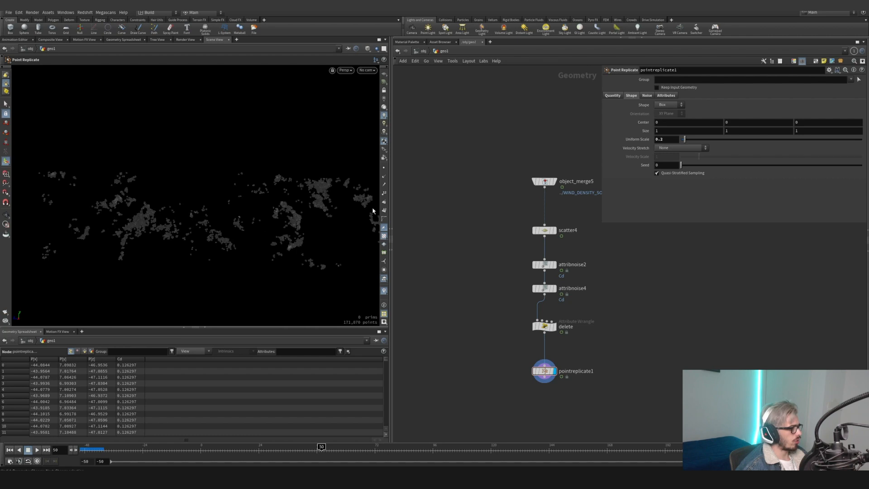
- Toggle Add Noise on pointreplicate1 to compare the points with and without noise, and open its attribute settings
left_click(646, 96)
left_click(660, 105)
left_click(659, 105)
left_click(660, 105)
left_click(660, 105)
left_click(659, 105)
left_click(660, 105)
left_click(666, 95)
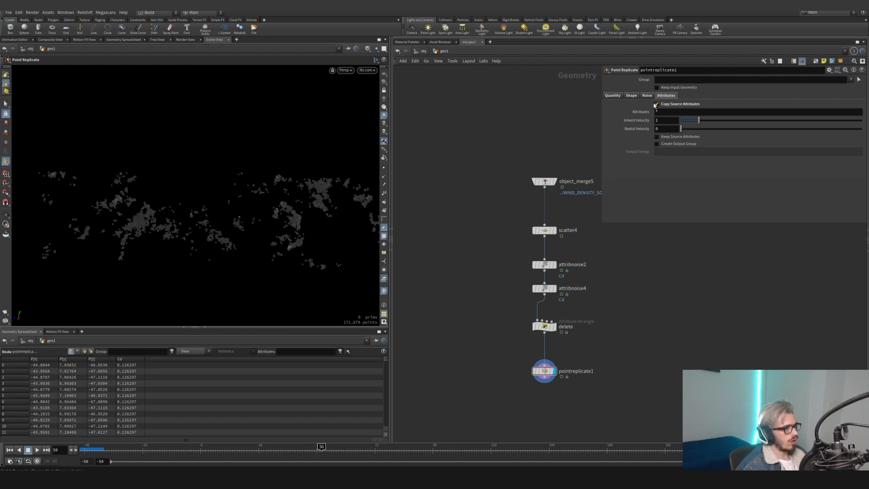
- Toggle Copy Source Attributes on pointreplicate1 to compare the points with and without their source attributes
left_click(668, 104)
left_click(668, 103)
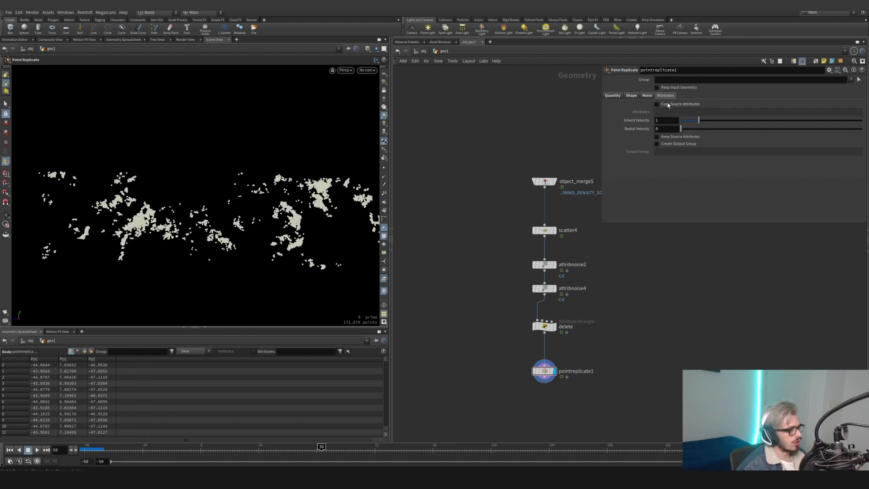
left_click(669, 104)
left_click(668, 104)
left_click(668, 104)
left_click(668, 104)
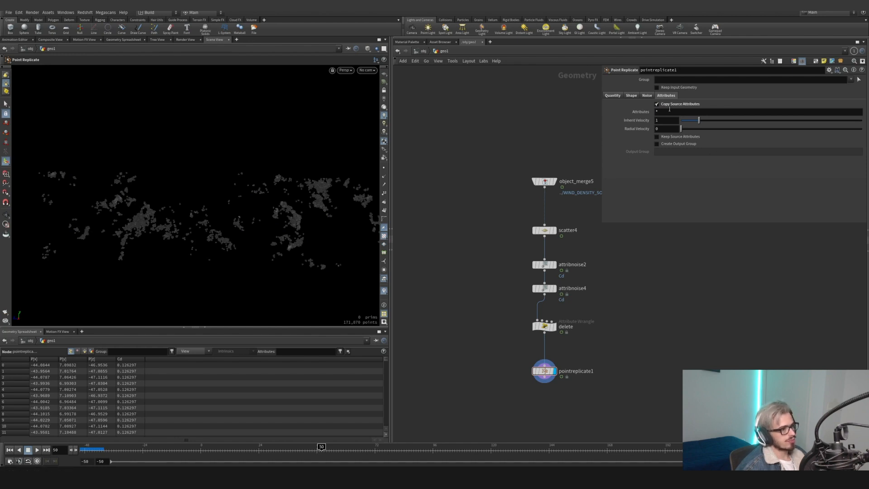
left_click(672, 105)
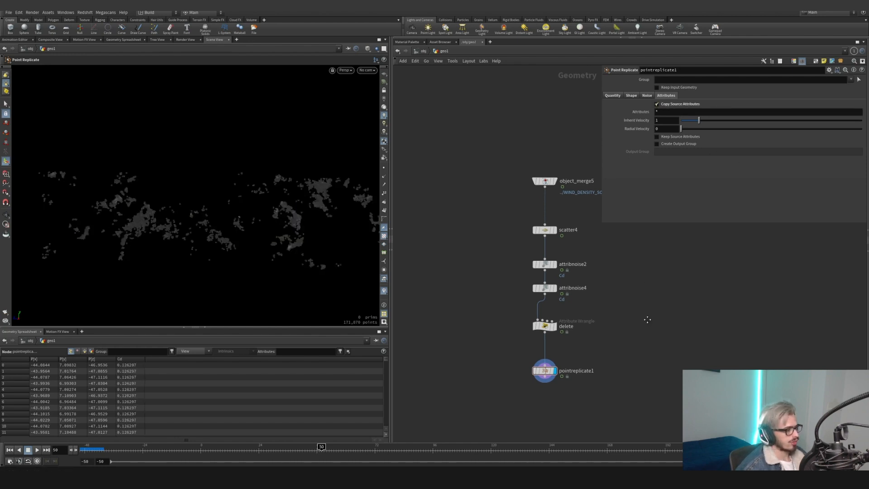
- Paste the snow_particles_source Labs File Cache below pointreplicate1, connect and display it, and line up the node chain
key("l")
key("ctrl+v")
left_click(547, 224)
mouse_move(233, 447)
left_mouse_down()
mouse_move(302, 447)
mouse_move(212, 447)
mouse_move(230, 447)
left_mouse_up()
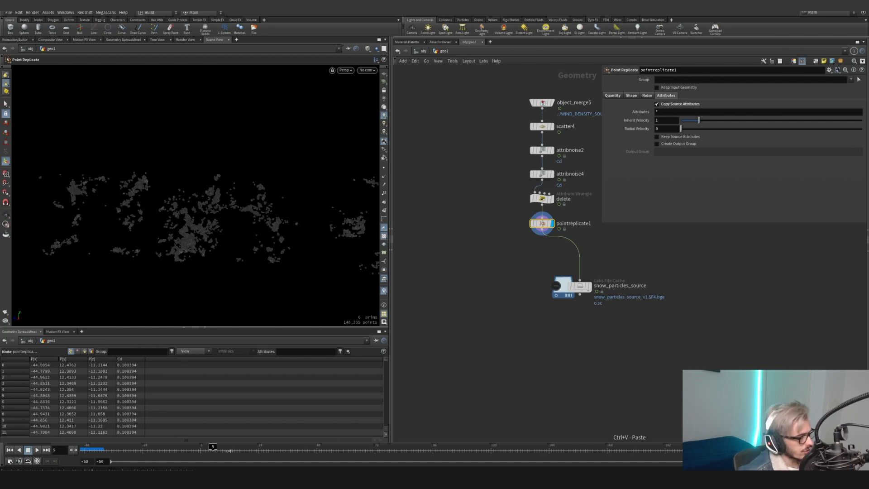
left_click(590, 287)
left_click_drag(581, 287, 543, 271)
left_click_drag(581, 258, 505, 302)
left_click_drag(190, 448, 230, 448)
middle_click_drag(489, 272, 446, 354)
left_click_drag(444, 381, 547, 168)
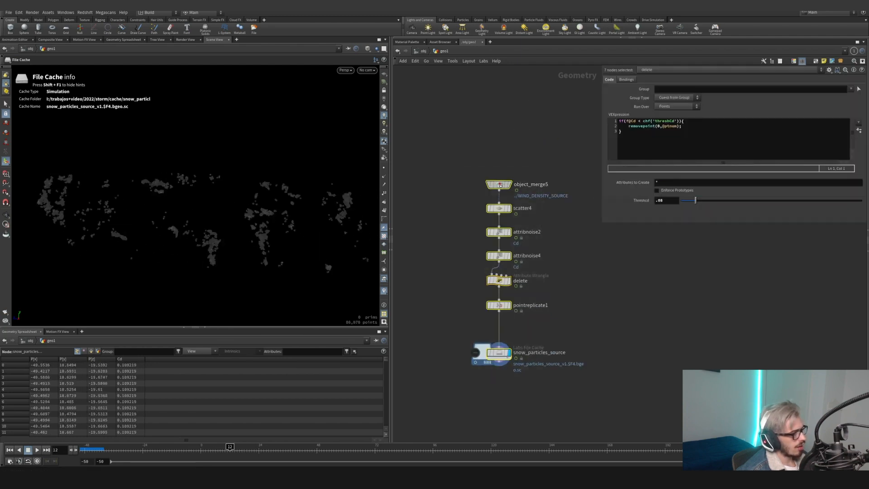
key("l")
- Move the snow particle source chain into open space away from the existing network boxes
left_click_drag(486, 364, 549, 321)
scroll(433, 336, "down", 1)
left_click_drag(443, 349, 455, 368)
middle_click_drag(454, 365, 661, 325)
scroll(661, 325, "down", 3)
left_click_drag(597, 318, 486, 281)
left_click(486, 282)
- Add a Null after the snow_particles_source cache and name it OUT_PARTICLES_SOURCE
middle_click_drag(679, 327, 569, 323)
scroll(568, 322, "up", 3)
key("Tab")
type("nul")
key("Return")
left_click(569, 324)
double_click(584, 323)
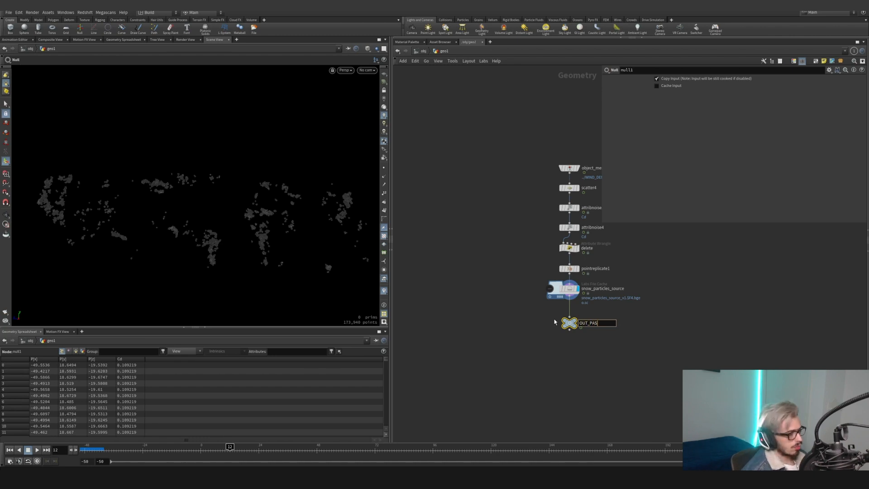
type("OUT_PARTICLES_SOURCE")
key("Return")
- Place a POP Network below OUT_PARTICLES_SOURCE and open its contents
scroll(546, 308, "down", 4)
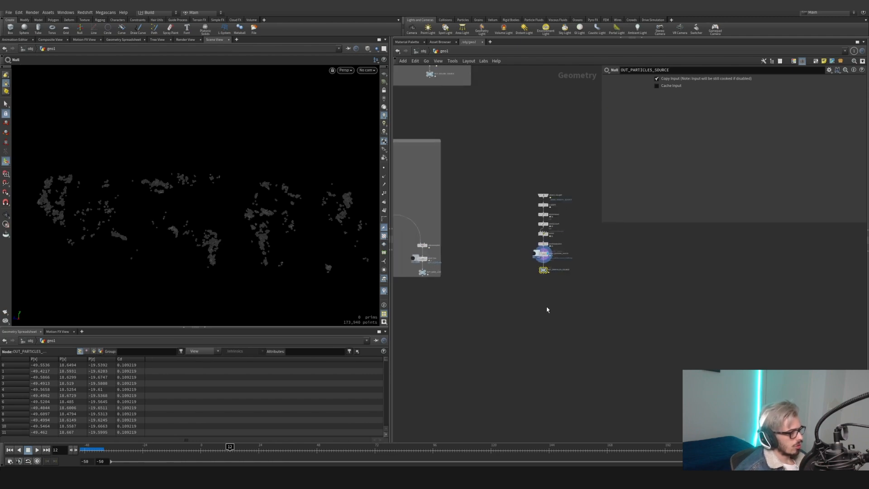
scroll(547, 297, "up", 2)
key("Tab")
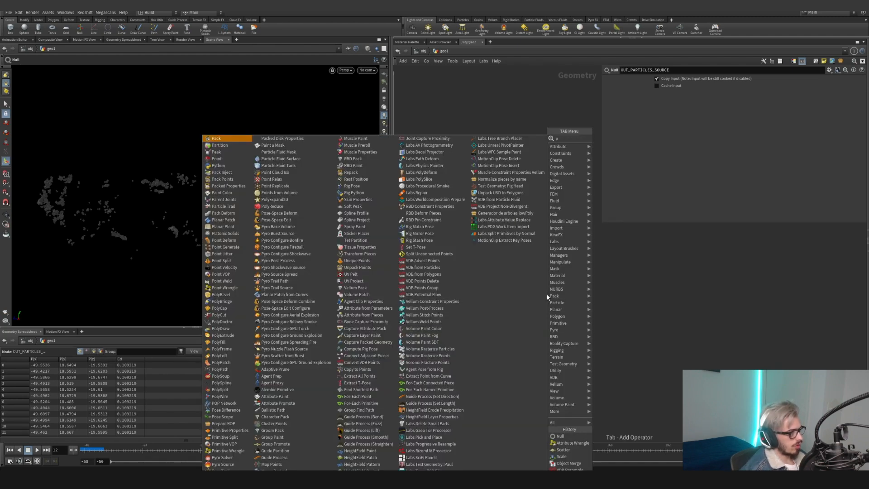
type("pop")
key("Return")
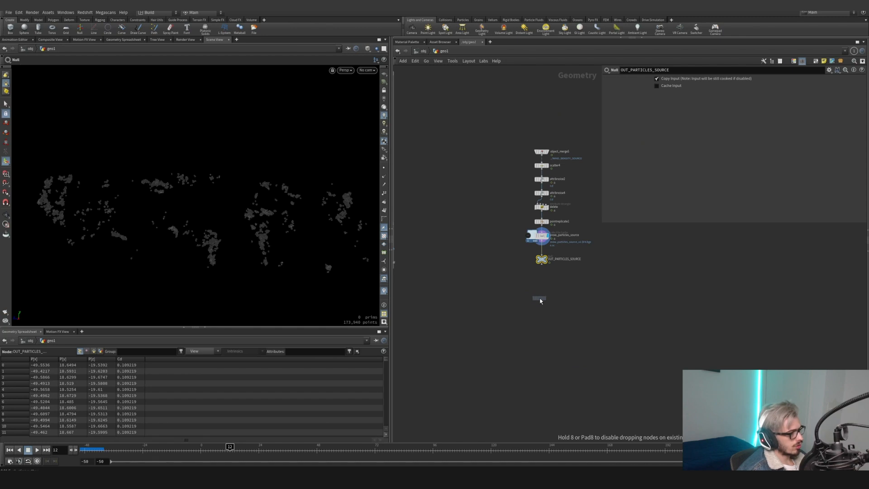
left_click(542, 304)
scroll(544, 307, "up", 1)
double_click(543, 305)
- Rearrange the nodes inside the POP network, moving output well below popsolver to make room
middle_click_drag(690, 326, 588, 400)
left_click_drag(561, 282, 560, 132)
scroll(475, 244, "down", 1)
left_click_drag(490, 290, 474, 162)
scroll(618, 379, "down", 3)
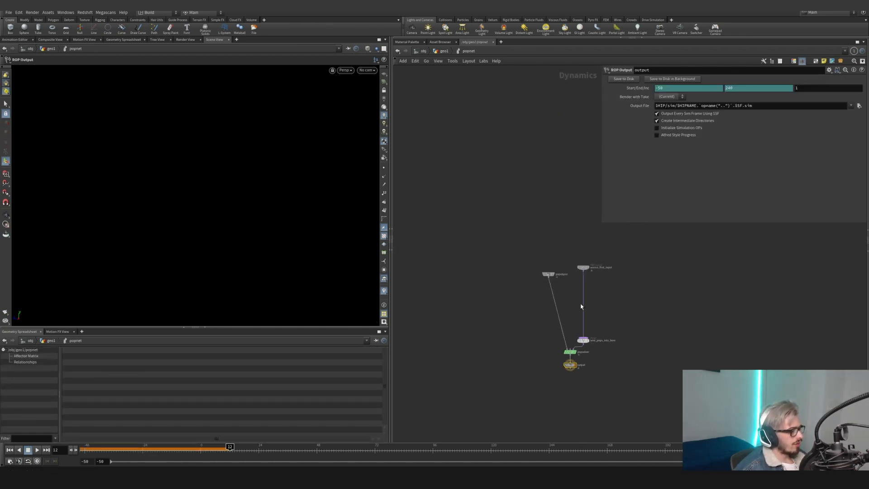
middle_click_drag(655, 376, 595, 242)
left_click_drag(512, 234, 511, 339)
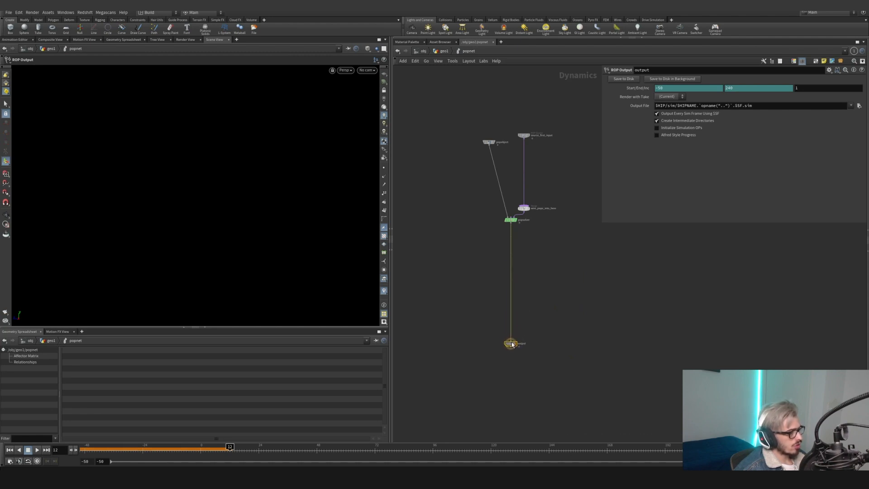
- Add a Static Object and combine it with popsolver through a Merge node placed before output
key("Tab")
type("stat")
key("Return")
left_click(479, 262)
left_click(487, 288)
scroll(488, 288, "up", 4)
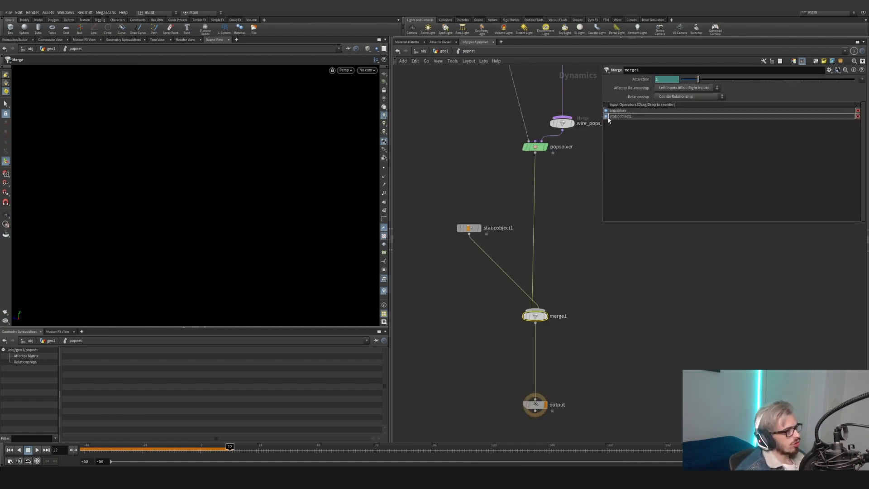
- Insert a second Merge node between staticobject1 and merge1, and lay out the network
scroll(571, 201, "down", 3)
left_click(525, 213)
left_click_drag(525, 213, 468, 200)
key("Tab")
type("merge")
key("Return")
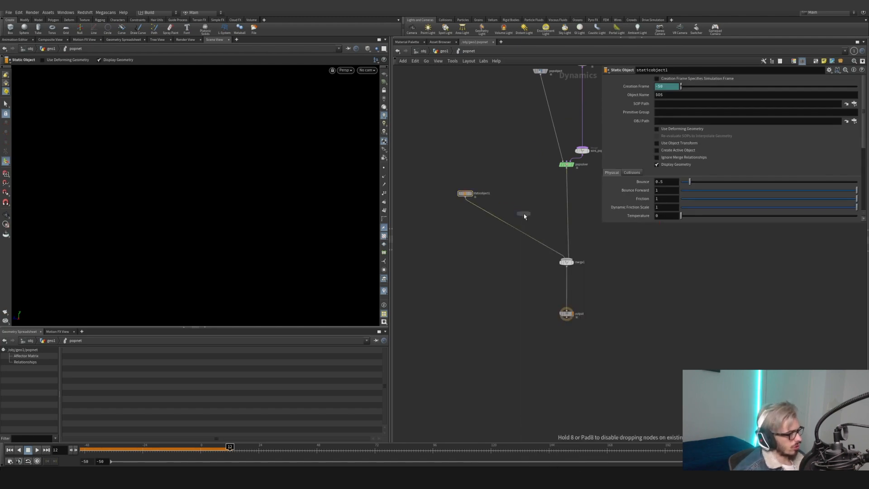
left_click(502, 226)
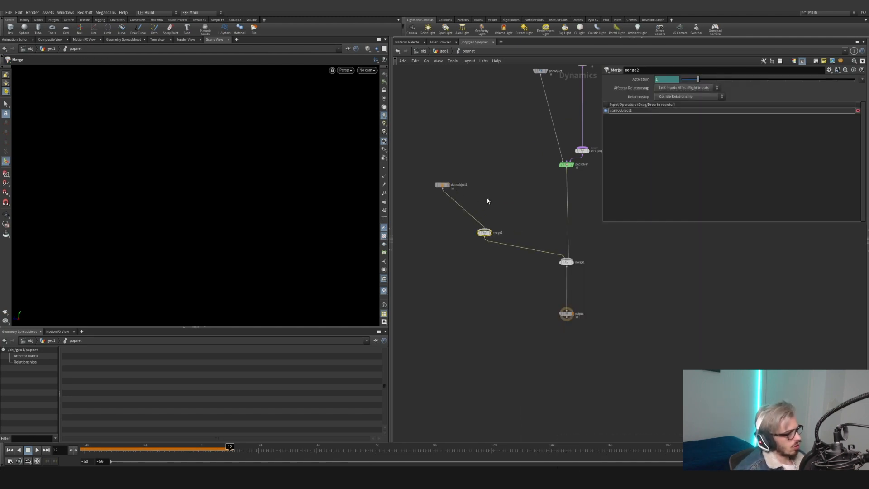
key("l")
- Review staticobject1's collision settings and set its SOP Path to /obj/geo1/OUT_GROUND_POLY_COL
left_click(464, 198)
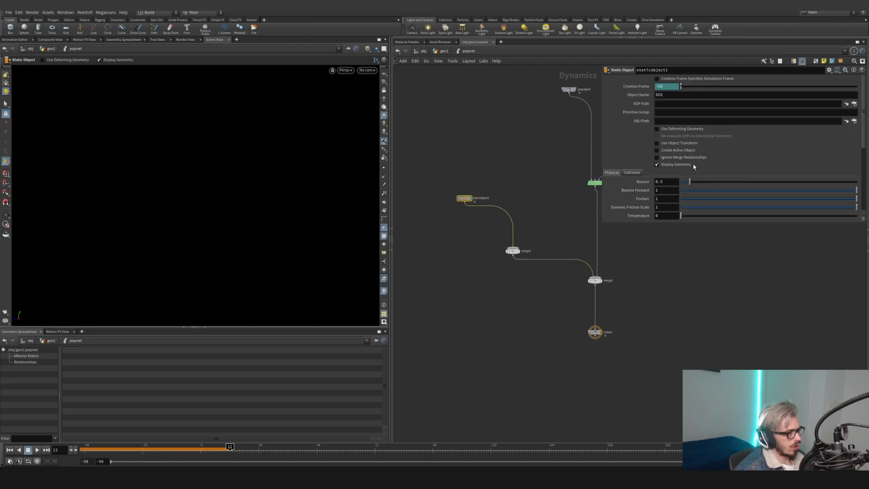
scroll(704, 194, "down", 3)
left_click(633, 121)
left_click(677, 138)
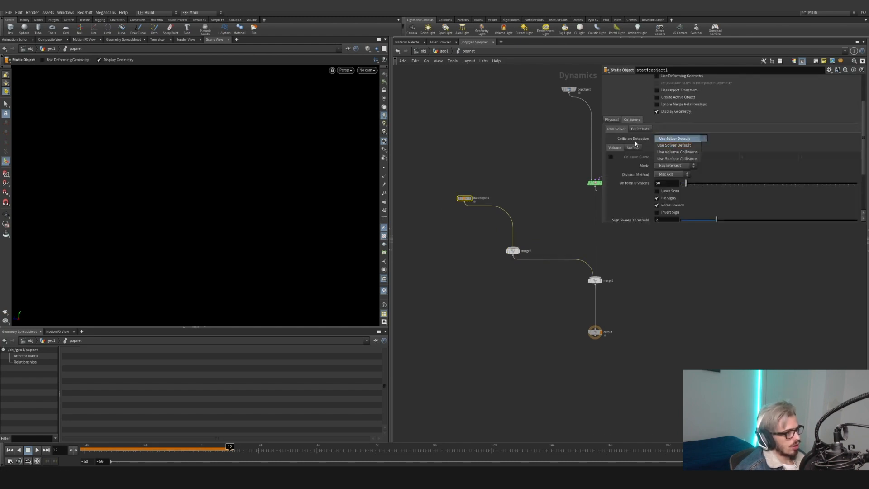
left_click(635, 146)
left_click(636, 147)
left_click(671, 139)
left_click(615, 147)
scroll(661, 140, "up", 2)
scroll(661, 139, "up", 1)
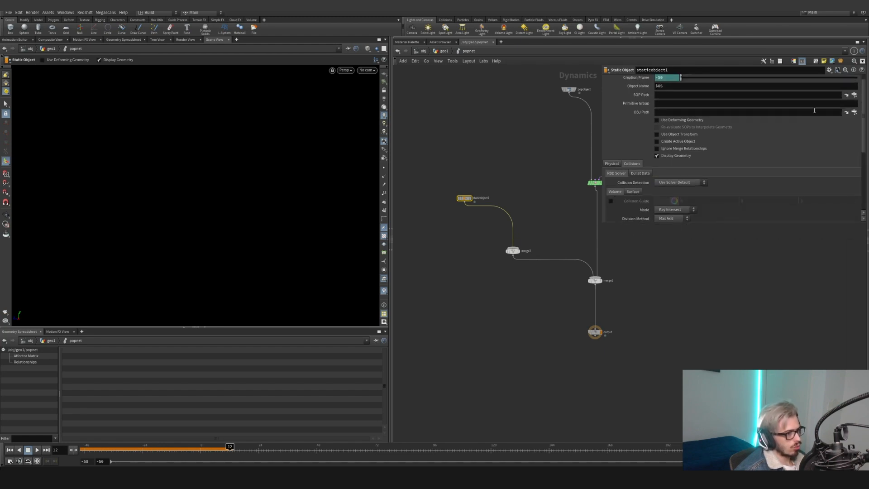
left_click(854, 96)
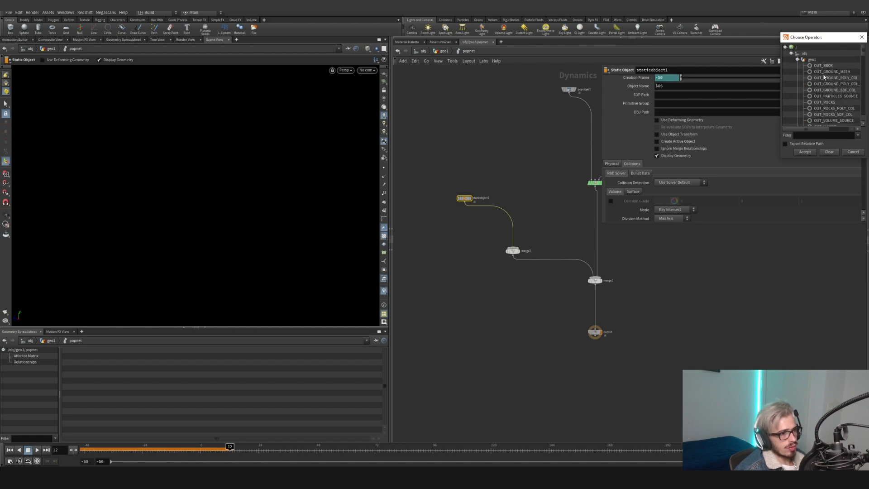
left_click(825, 78)
left_click(812, 152)
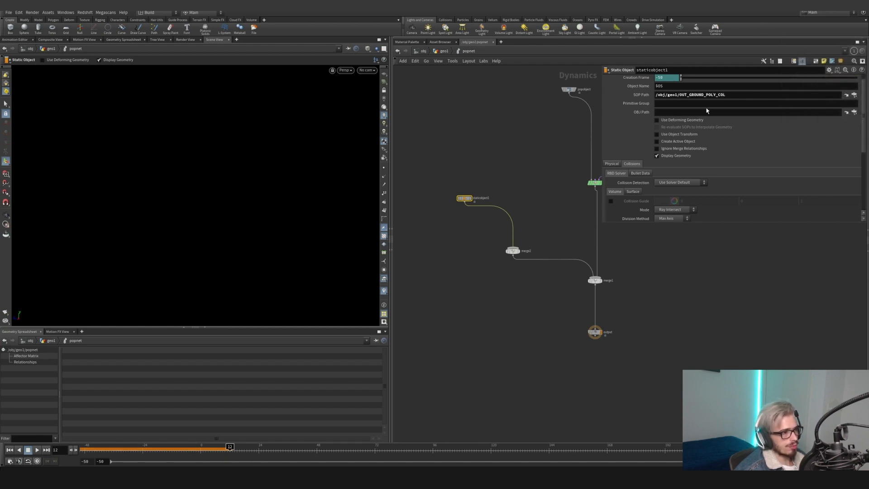
- Set staticobject1's Proxy Volume to /obj/geo1/OUT_GROUND_SDF_COL
scroll(679, 170, "down", 1)
left_click(679, 175)
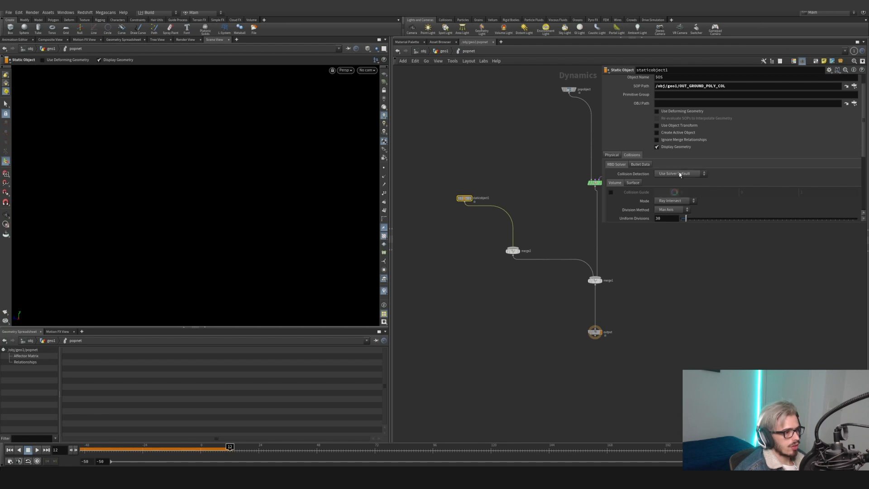
scroll(775, 194, "down", 5)
left_click(854, 185)
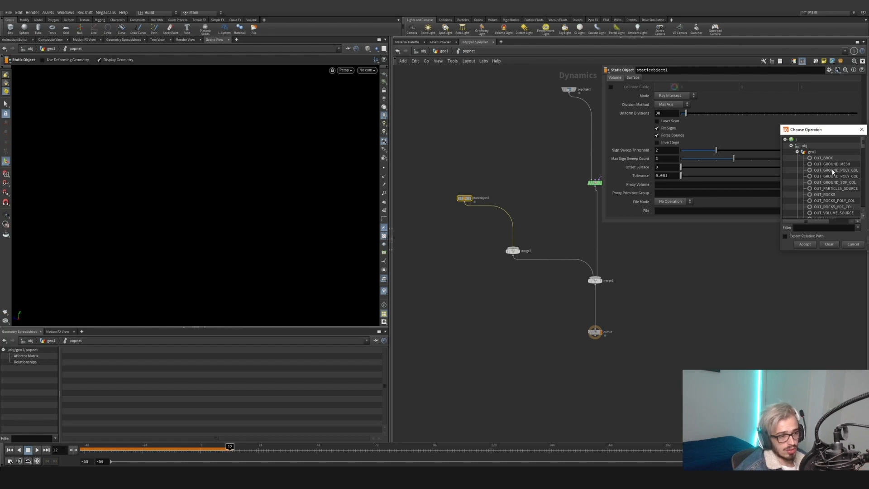
left_click_drag(819, 132, 691, 135)
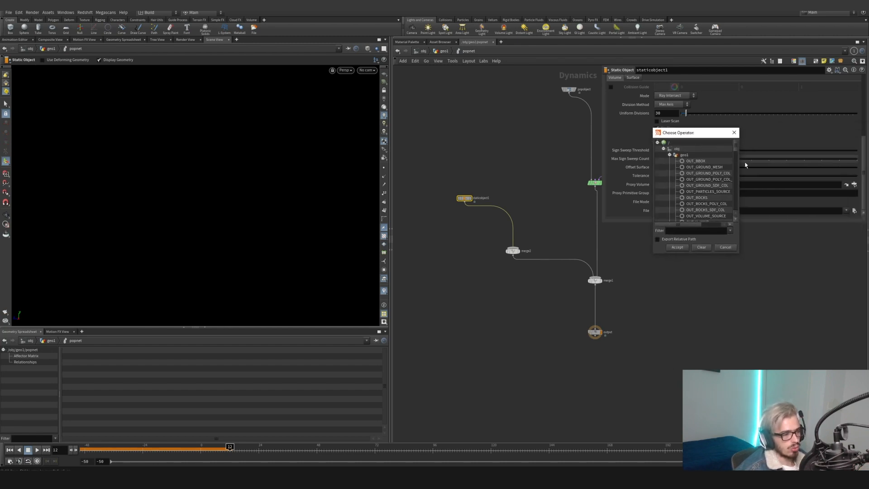
left_click_drag(739, 166, 785, 170)
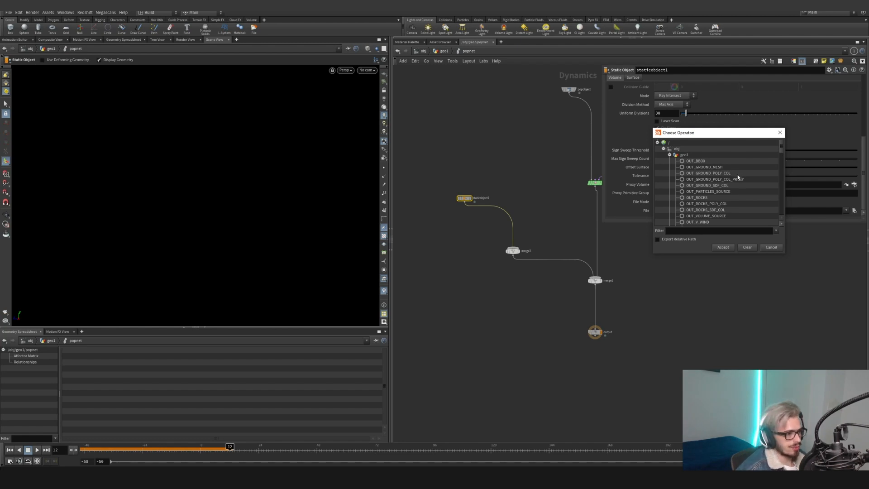
left_click(724, 186)
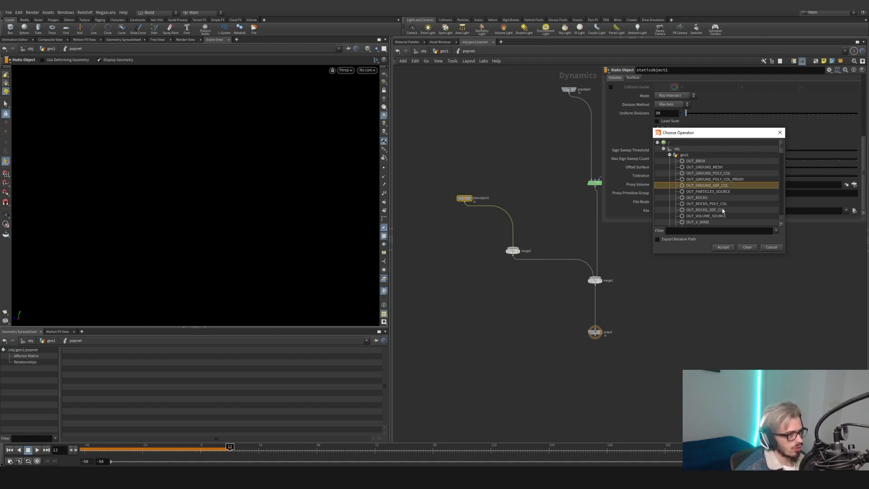
left_click(723, 247)
scroll(704, 193, "up", 2)
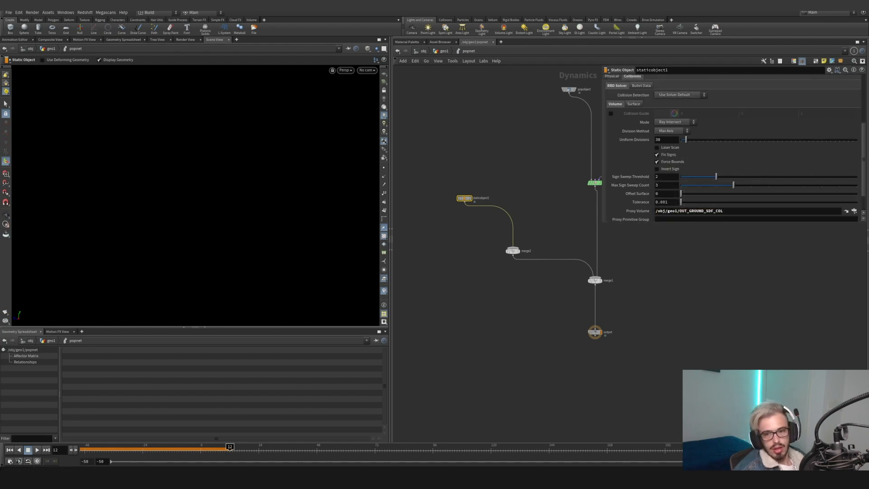
- Check the surface collision settings and set staticobject1's Collision Detection to Use Volume Collisions
left_click(633, 103)
left_click(680, 94)
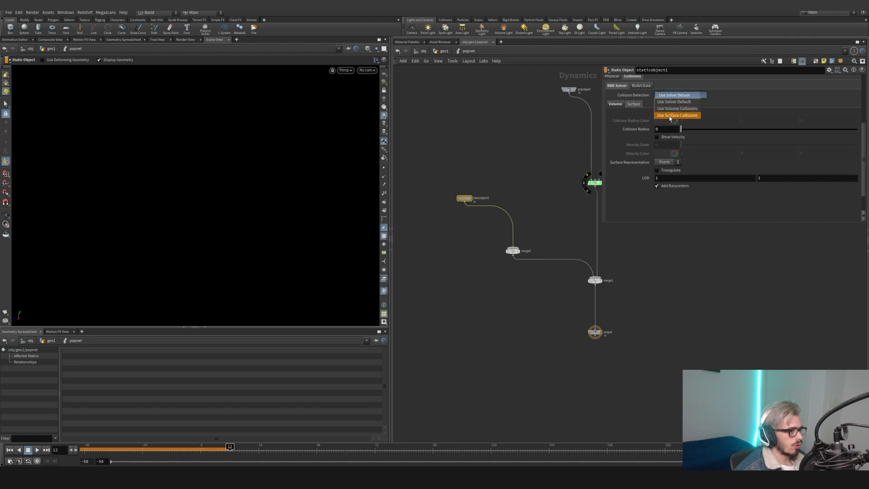
left_click(669, 109)
- Duplicate the static object into the same merge, naming the original GROUND and the copy ROCKS
middle_click_drag(533, 165, 505, 205)
left_click_drag(439, 242, 499, 223, "alt")
double_click(459, 239)
type("GRO")
key("Return")
double_click(513, 220)
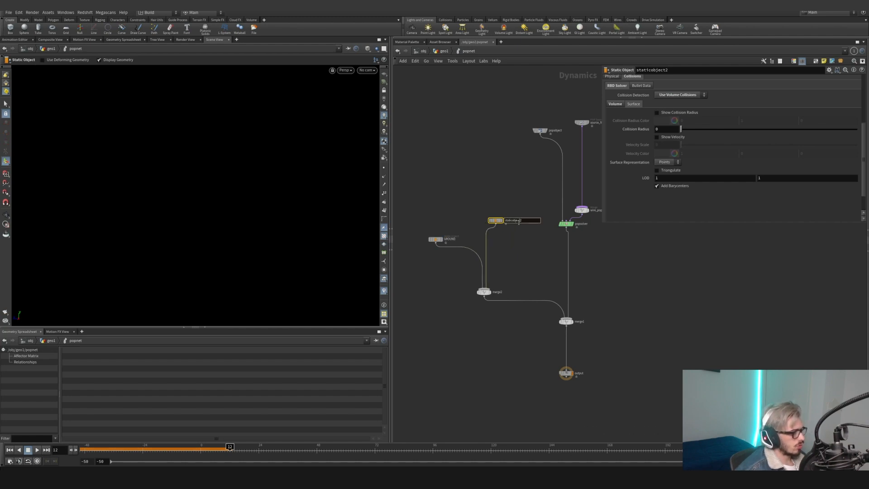
type("ROCKS")
key("Return")
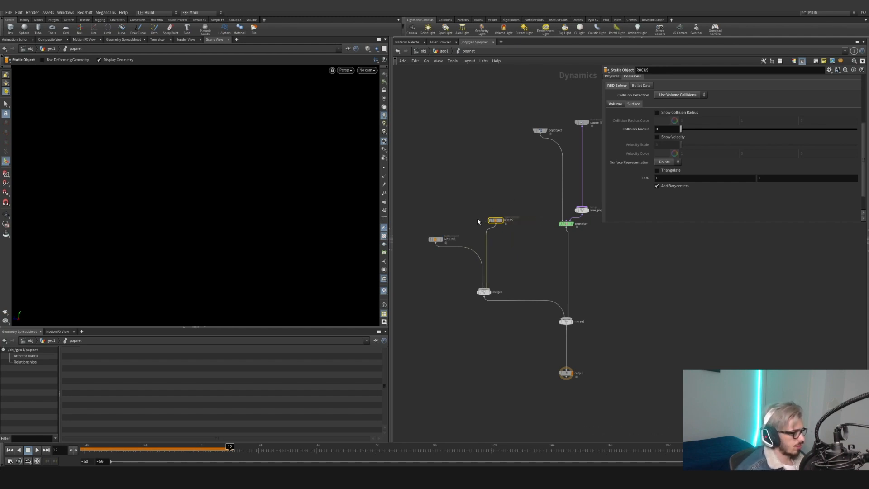
- Change the ROCKS object's SOP Path to /obj/geo1/OUT_ROCKS_POLY_COL
scroll(642, 140, "up", 5)
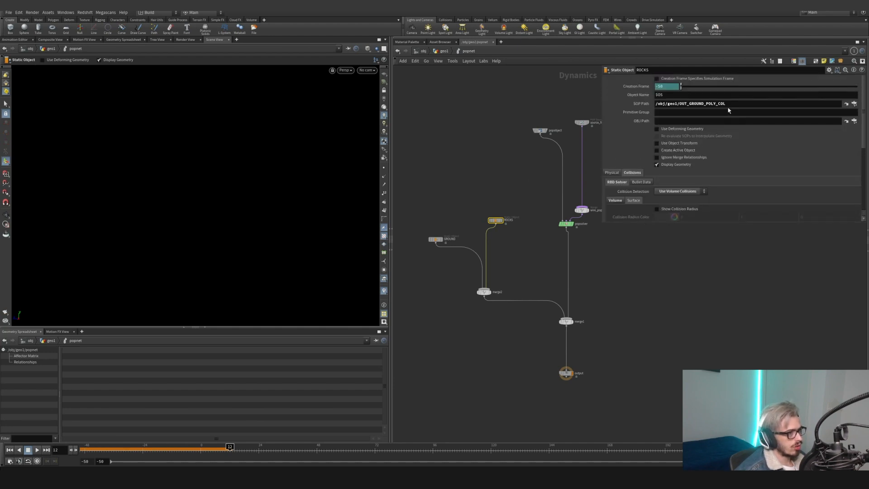
left_click(704, 104)
type("ROCKS")
key("Return")
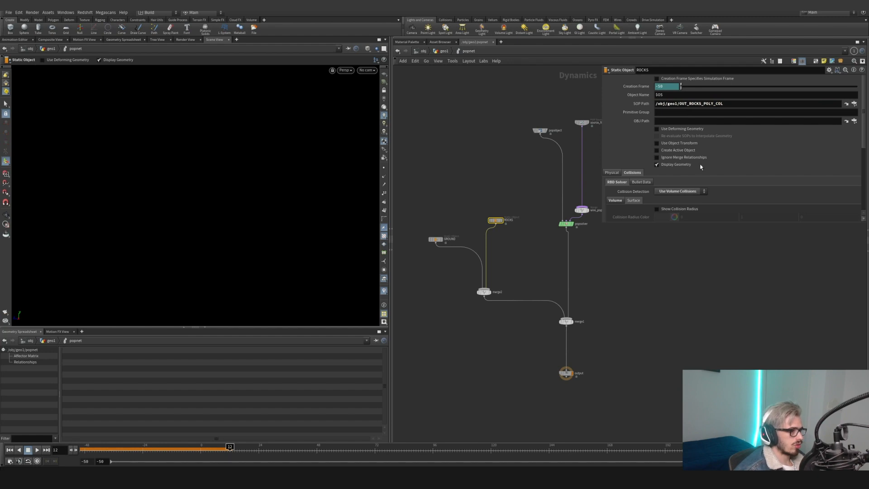
- Change the ROCKS object's Proxy Volume to /obj/geo1/OUT_ROCKS_SDF_COL
scroll(708, 136, "down", 5)
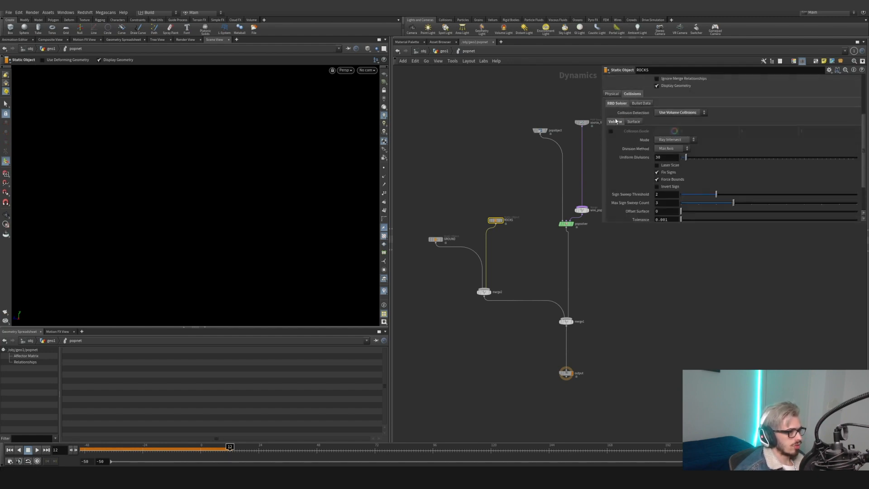
scroll(661, 169, "down", 2)
left_click_drag(704, 186, 689, 187)
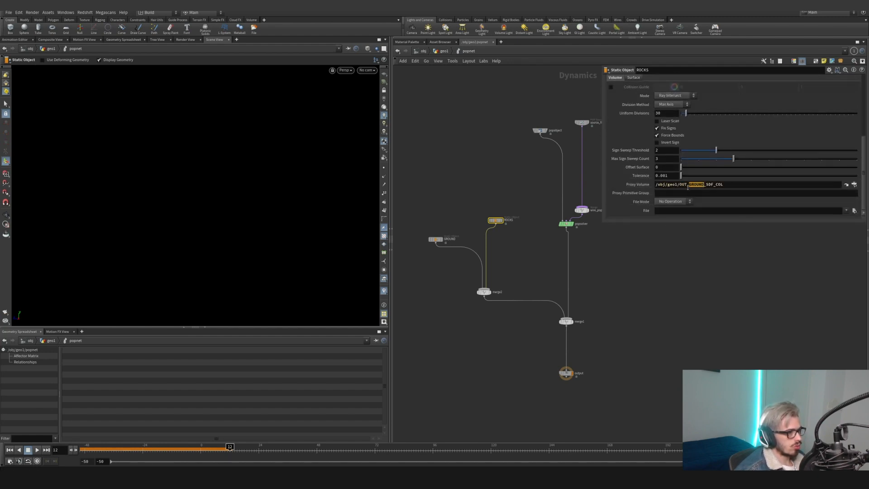
type("ROCKS")
key("Return")
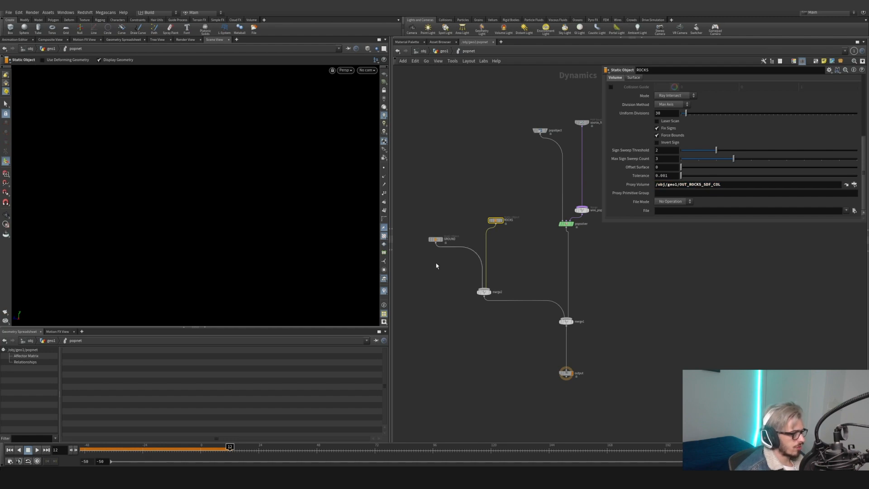
- Go to frame -50 to view the colliders and set GROUND's SOP Path to /obj/geo1/OUT_GROUND_POLY_COL_PROXY
left_click_drag(98, 447, 61, 450)
left_click_drag(198, 258, 247, 244)
left_click_drag(458, 215, 429, 252)
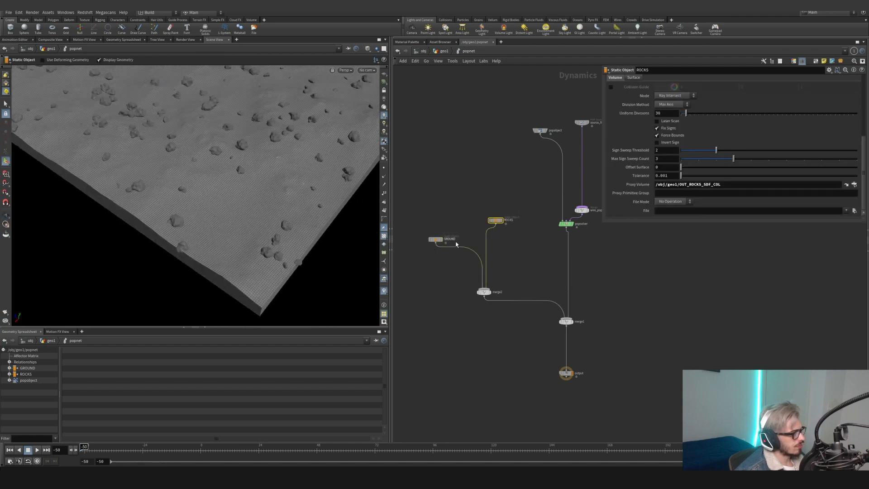
scroll(636, 151, "up", 5)
left_click(735, 103)
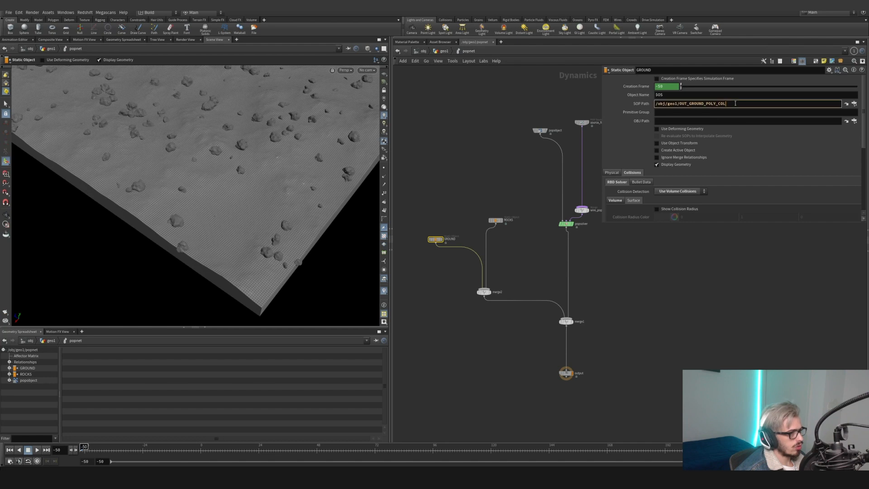
left_click(846, 104)
double_click(797, 91)
- Inspect the ground proxy mesh and the rock colliders up close from several angles
mouse_move(264, 220)
left_mouse_down()
mouse_move(253, 206)
mouse_move(267, 205)
left_mouse_up()
right_click_drag(268, 205, 335, 221)
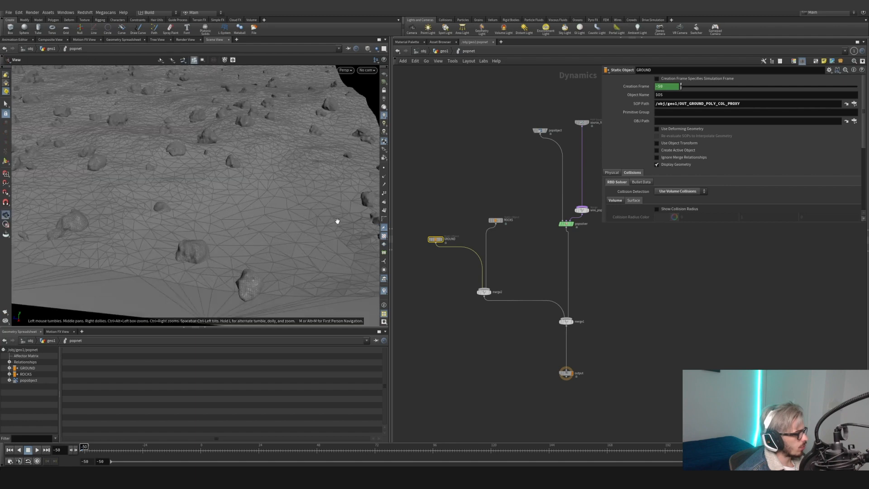
middle_click_drag(336, 221, 278, 227)
right_click_drag(278, 227, 282, 236)
left_click_drag(282, 236, 229, 225)
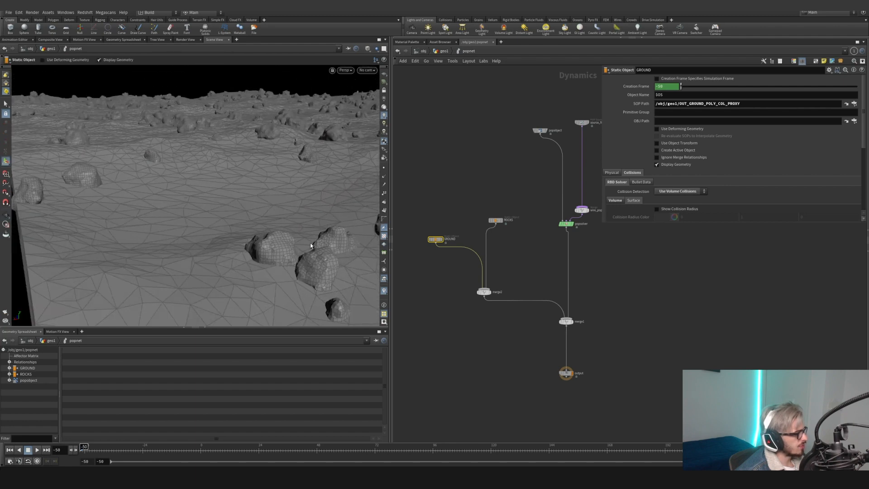
right_click_drag(321, 248, 292, 239)
left_click_drag(292, 239, 314, 259)
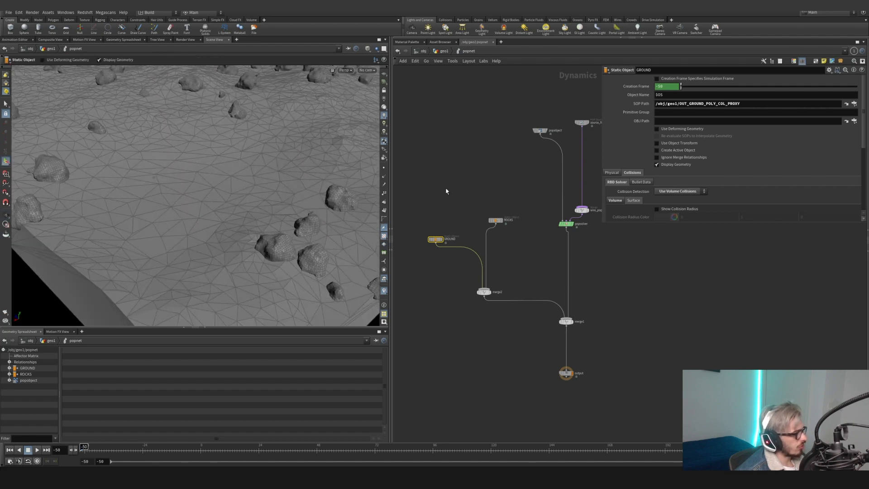
- Return to the geo1 geometry network and locate the other node groups around the POP network
key("u")
middle_click_drag(484, 192, 563, 280)
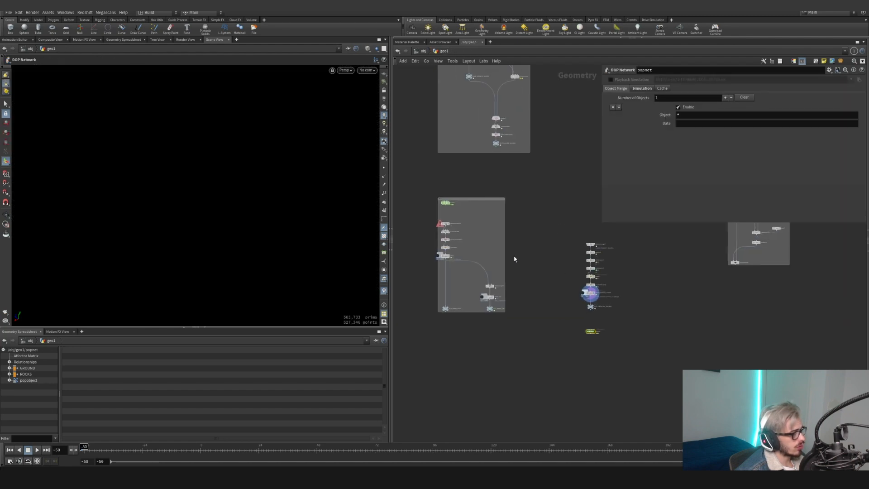
- Duplicate the ground's polyreduce and proxy output nodes into the rocks branch and wire the copied polyreduce to OUT_ROCKS_POLY_COL
middle_click_drag(515, 256, 578, 330)
middle_click_drag(584, 239, 636, 312)
scroll(499, 209, "up", 5)
scroll(547, 237, "down", 4)
middle_click_drag(594, 256, 753, 274)
middle_click_drag(486, 252, 708, 294)
scroll(467, 251, "up", 5)
left_click_drag(469, 250, 531, 295)
middle_click_drag(529, 294, 394, 275)
scroll(394, 276, "down", 2)
middle_click_drag(393, 271, 439, 277)
left_click_drag(425, 258, 606, 262, "alt")
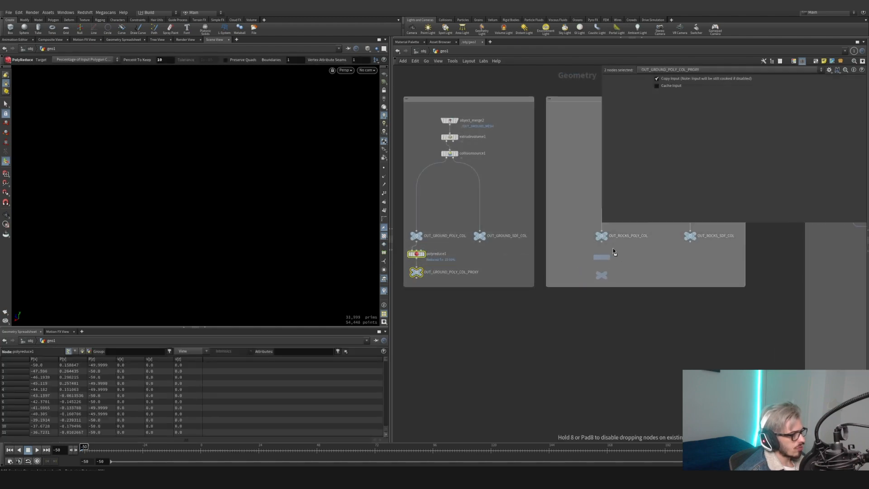
left_click_drag(607, 249, 603, 245, "alt")
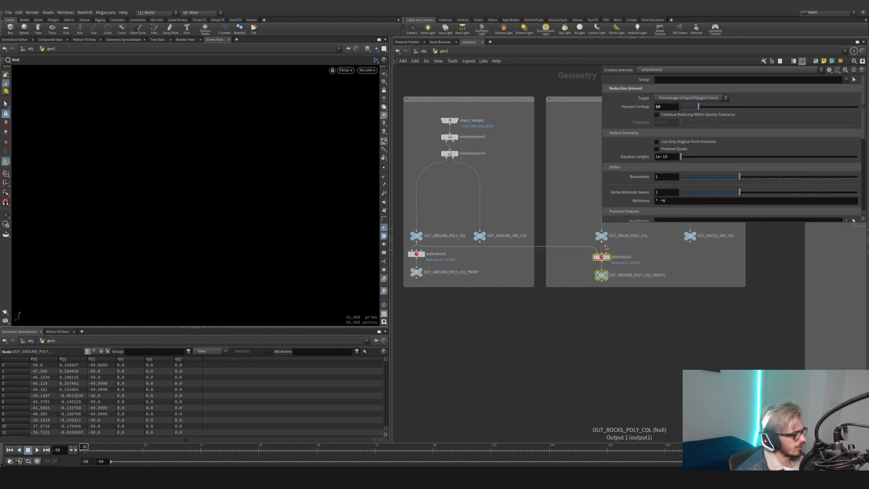
left_click(603, 245)
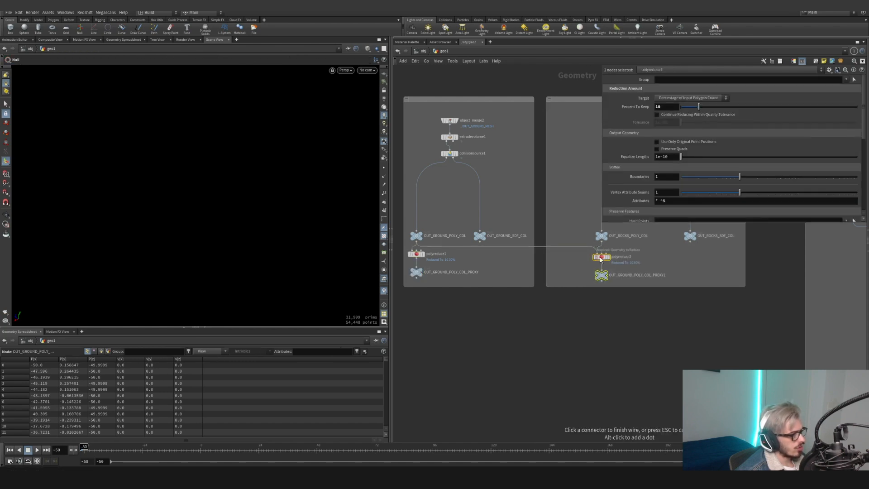
- Rename the copied proxy output node as OUT_ROCKS_POLY_COL_PROXY
left_click(632, 277)
key("BackSpace")
key("BackSpace")
key("BackSpace")
key("BackSpace")
key("BackSpace")
key("BackSpace")
type("ROCKS")
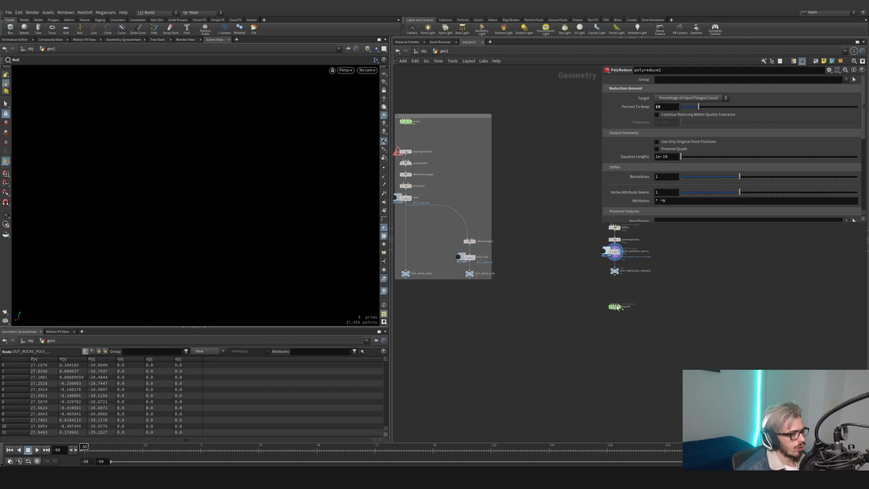
- Inside the popnet, set the ROCKS static object's SOP Path to /obj/geo1/OUT_ROCKS_POLY_COL_PROXY
double_click(616, 307)
scroll(721, 179, "down", 5)
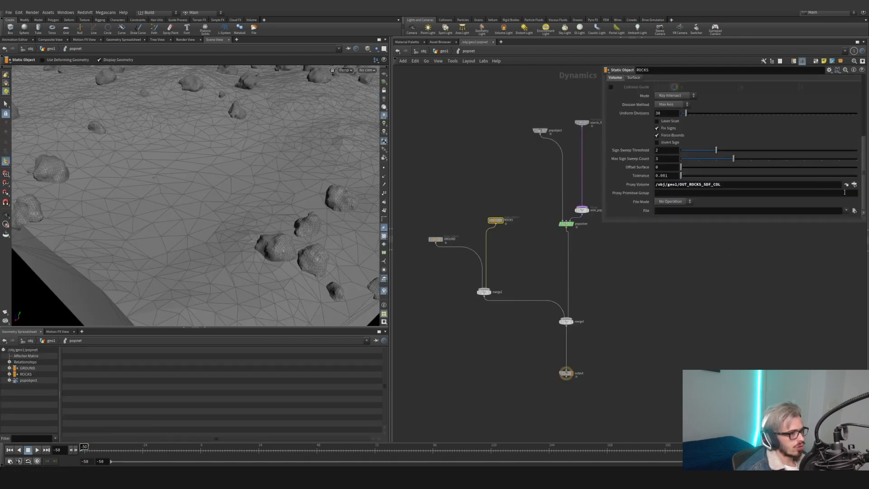
scroll(841, 203, "up", 5)
left_click(855, 104)
left_click(797, 124)
left_click(804, 161)
scroll(294, 177, "down", 5)
- Set the POP Source's emission type to All Points and its geometry source to Use Parameter Values
middle_click_drag(656, 306, 567, 323)
scroll(539, 266, "down", 1)
scroll(539, 266, "down", 2)
scroll(277, 192, "down", 5)
middle_click_drag(270, 188, 278, 252, "alt")
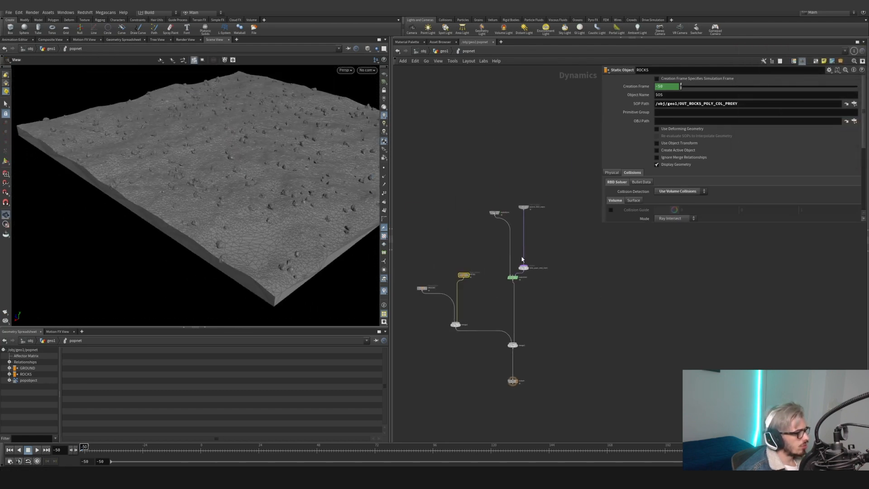
left_click(524, 207)
left_click(701, 98)
left_click(692, 107)
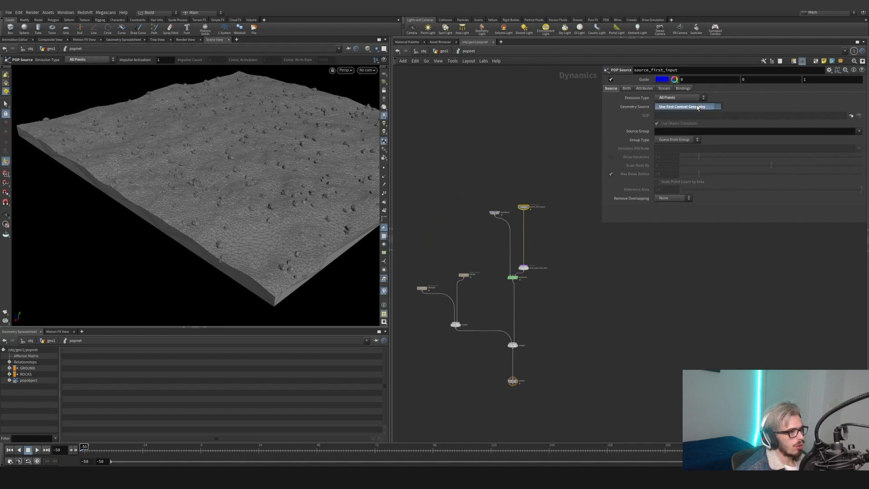
left_click(688, 107)
left_click(682, 121)
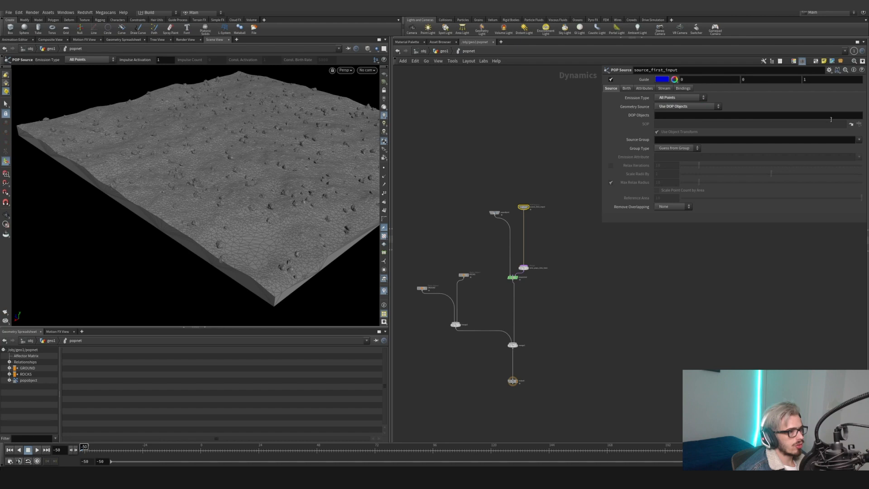
left_click(688, 106)
left_click(699, 114)
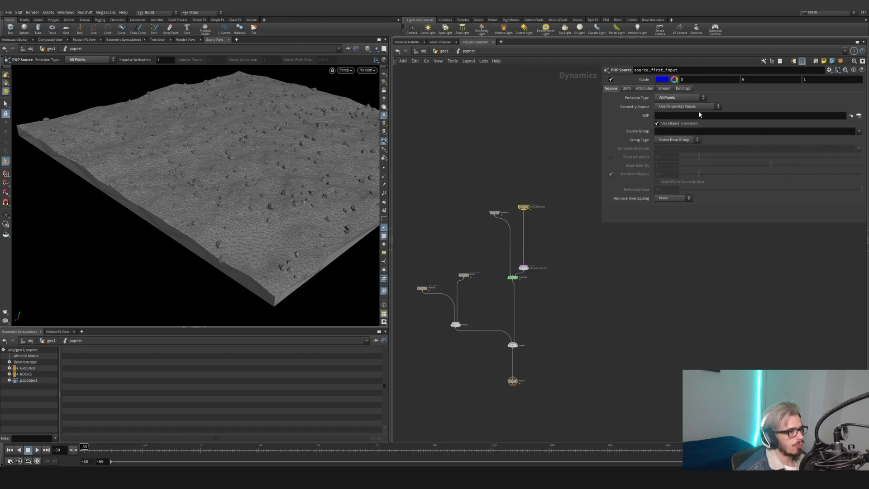
- Set the POP Source's SOP to /obj/geo1/OUT_PARTICLES_SOURCE
left_click(861, 116)
scroll(805, 122, "down", 3)
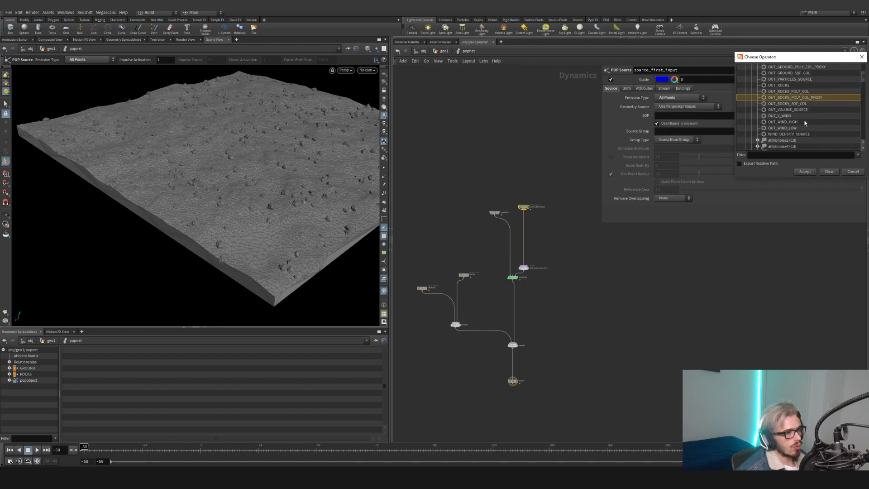
scroll(797, 134, "up", 1)
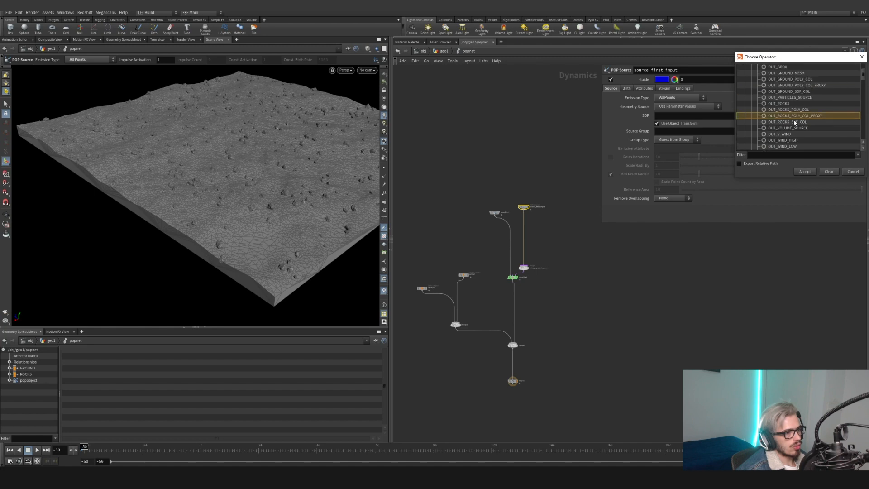
left_click(797, 99)
left_click(805, 172)
- Play the simulation briefly to preview the particle emission over the ground
left_click_drag(276, 139, 219, 161, "alt")
key("Return")
left_click(38, 450)
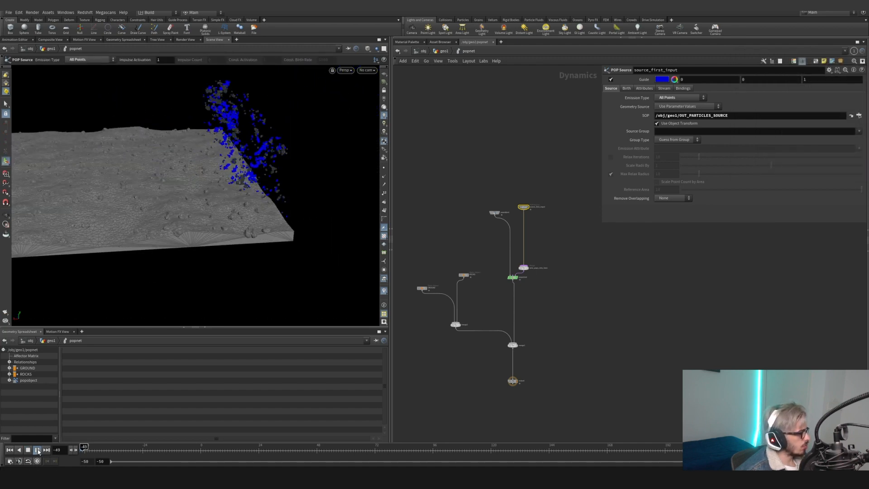
left_click(37, 450)
- Add a Gravity Force node and insert it between popsolver and merge1
left_click(512, 346)
key("Tab")
type("gra")
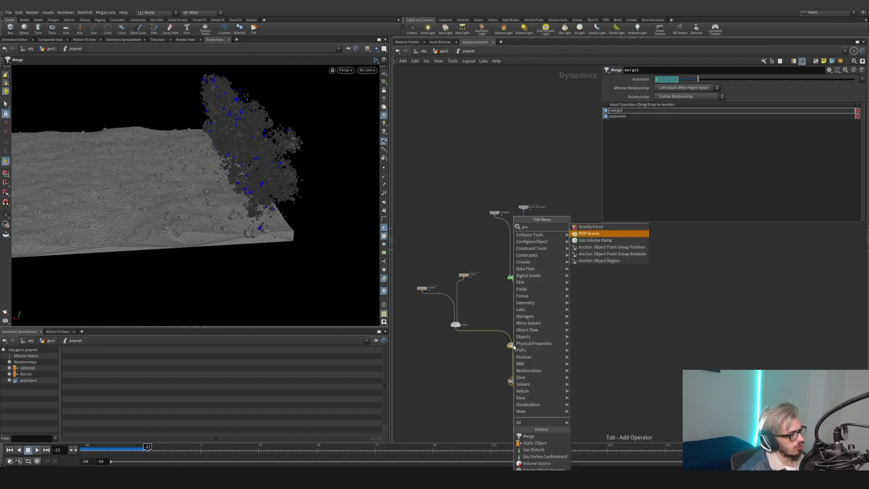
type("v")
key("Return")
left_click(524, 331)
left_click_drag(524, 331, 503, 296)
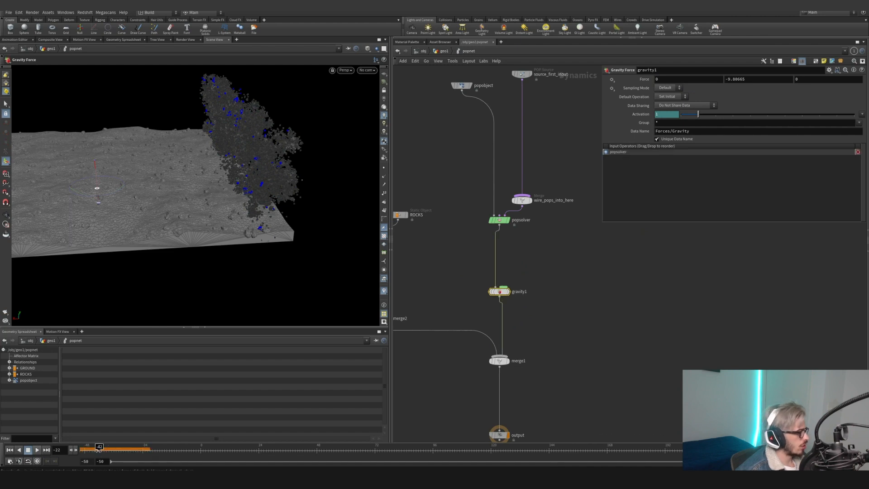
- Run the simulation with gravity and set the ROCKS object's collision detection to Use Surface Collisions
left_click(37, 450)
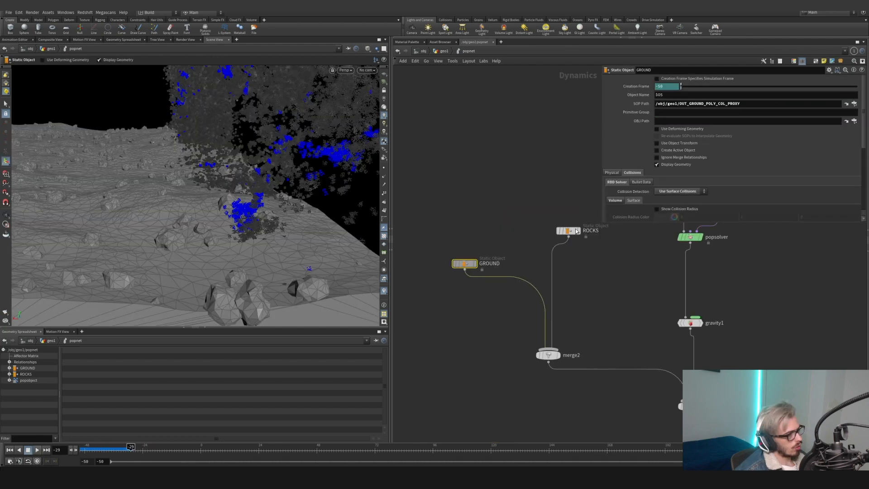
middle_click_drag(531, 207, 517, 212)
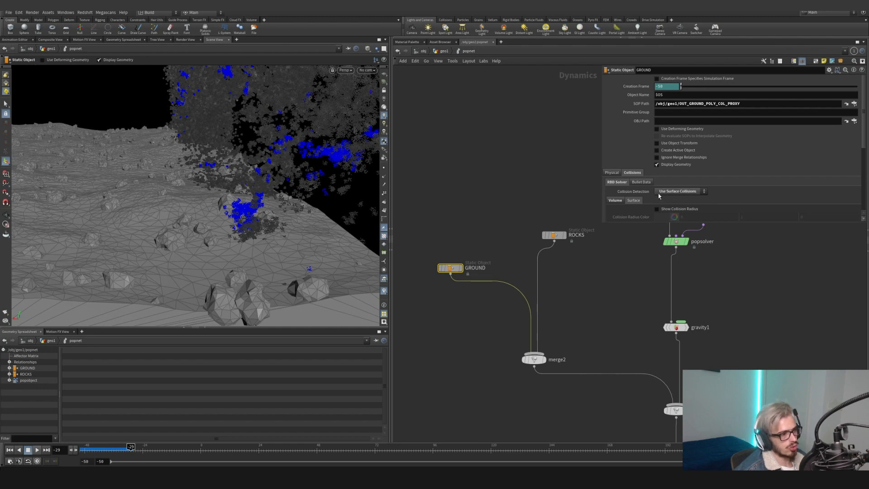
left_click(554, 235)
- Replay the simulation from the start to check how the particles collide with the ground and rocks, and return to the first frame
left_click_drag(130, 449, 73, 448)
left_click_drag(229, 267, 170, 296, "alt")
left_click(37, 449)
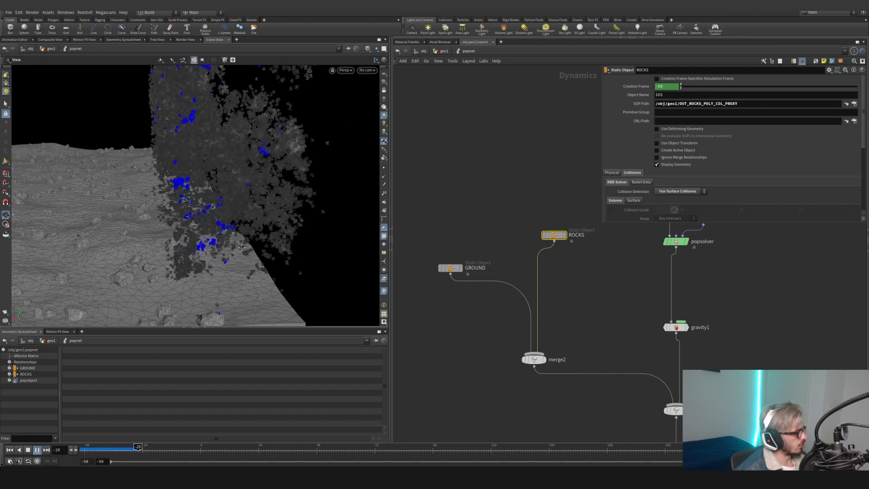
middle_click_drag(243, 269, 253, 266, "alt")
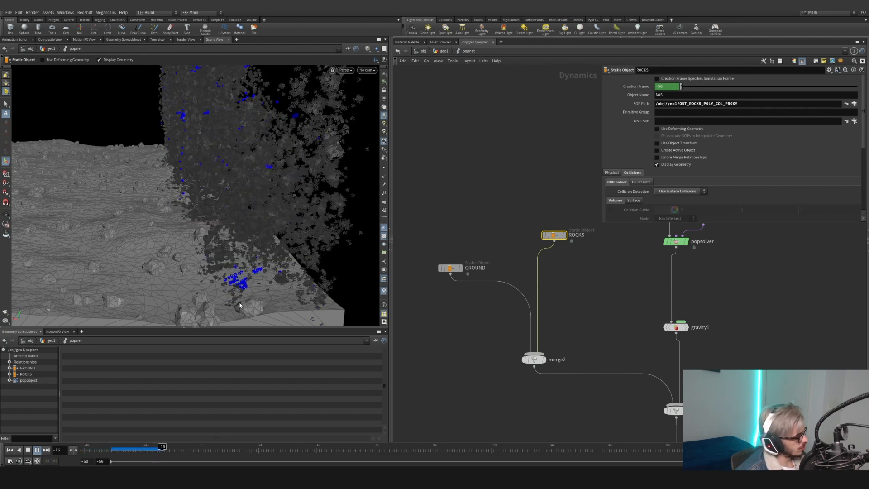
left_click(9, 450)
- Add a POP Force node and insert it between source_first_input and wire_pops_into_here
scroll(489, 294, "down", 3)
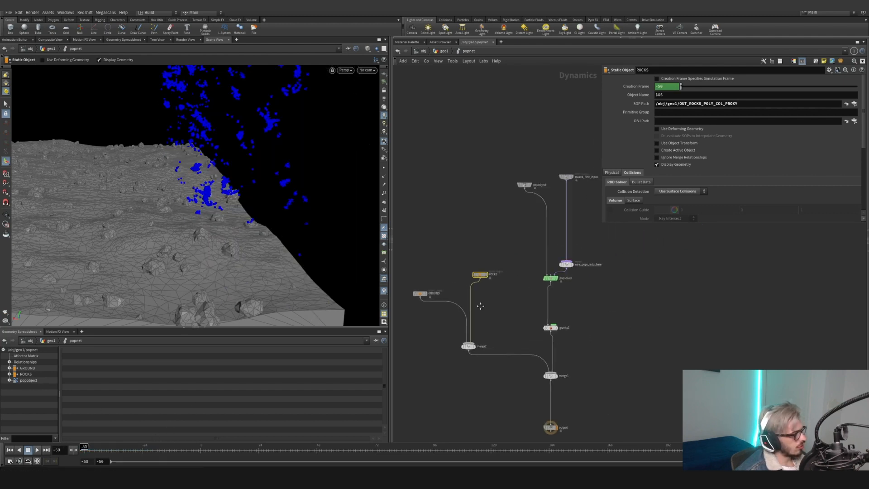
middle_click_drag(516, 293, 442, 322)
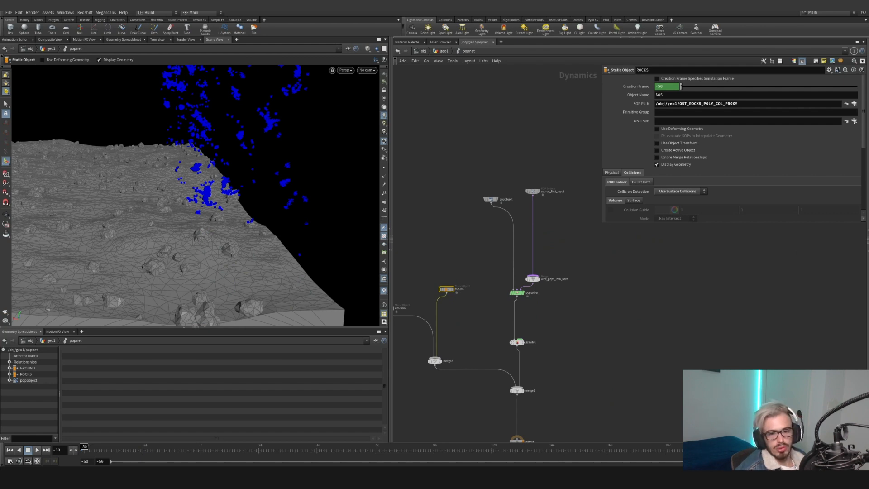
key("Tab")
type("pop for")
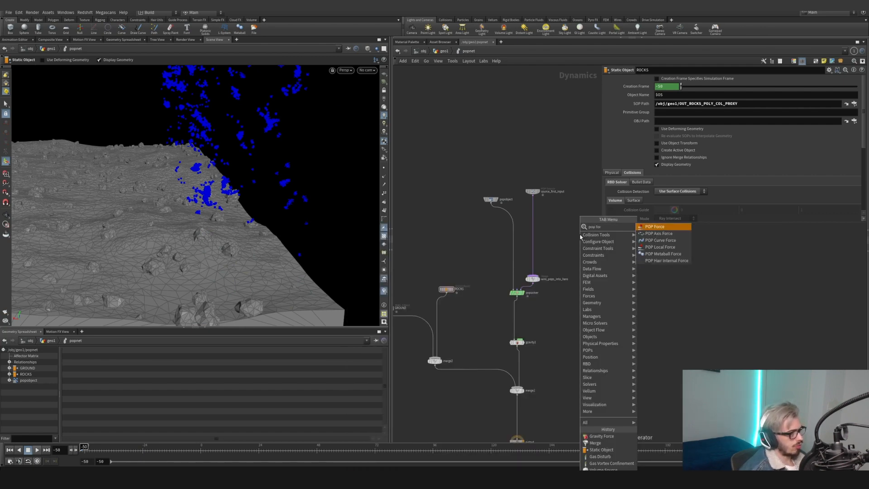
key("Return")
left_click(582, 238)
left_click_drag(584, 238, 536, 216)
- Set the POP Force's X force to 1, noise amplitude to .1 and swirl size to 8
left_click(679, 105)
type("1")
key("Return")
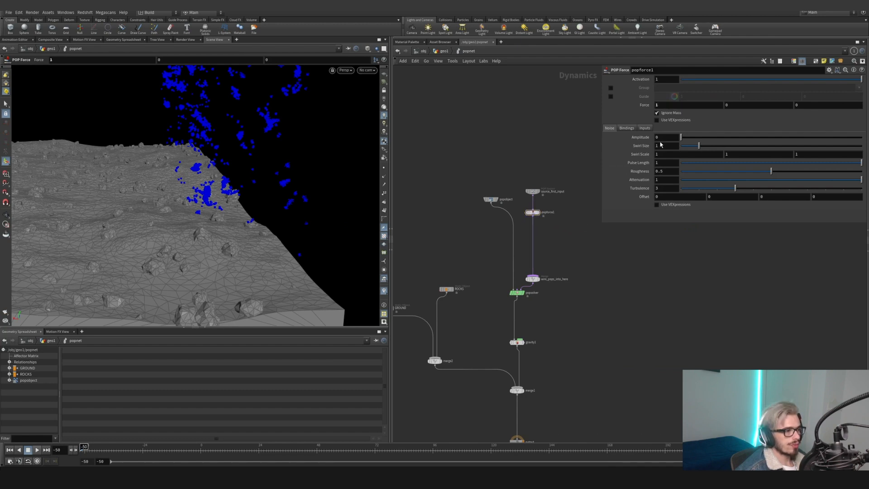
left_click(661, 137)
type(".1")
key("Tab")
type("8")
key("Return")
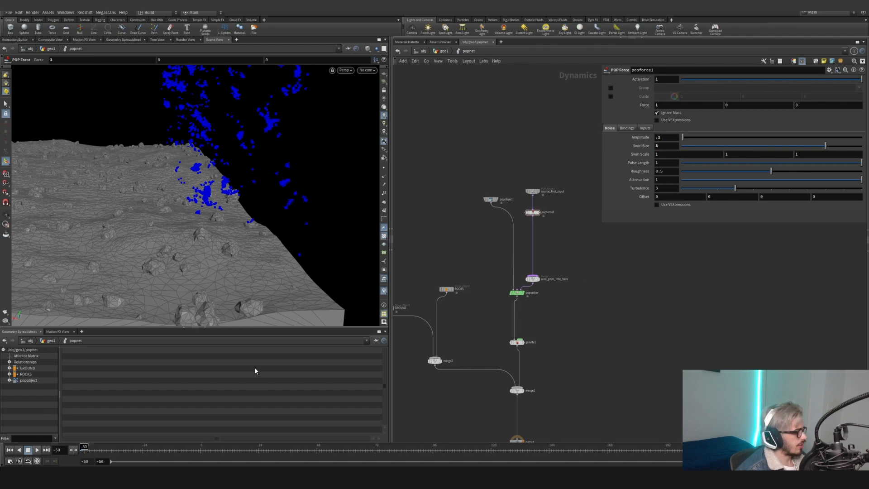
- Play the simulation to check the POP Force from a low side view, and return to frame -50
left_click(38, 451)
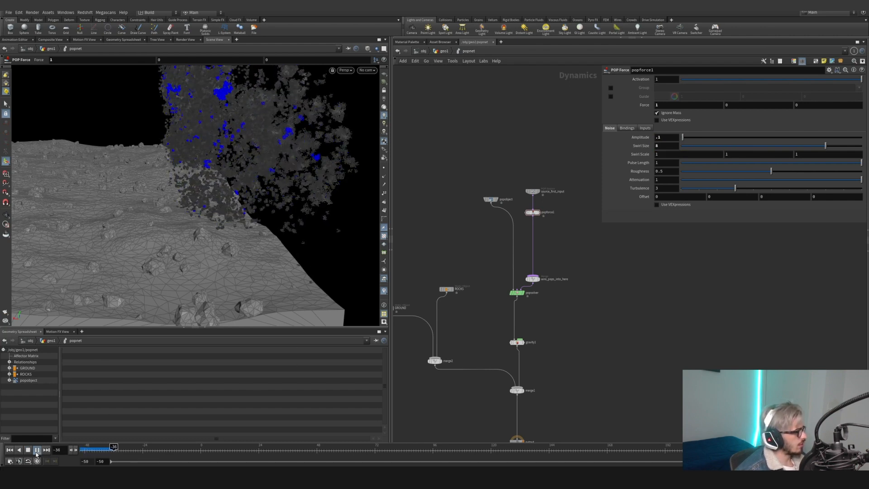
left_click(37, 453)
mouse_move(192, 234)
left_mouse_down("alt")
mouse_move(171, 209)
mouse_move(196, 218)
left_mouse_up("alt")
key("Return")
left_click_drag(115, 450, 84, 451)
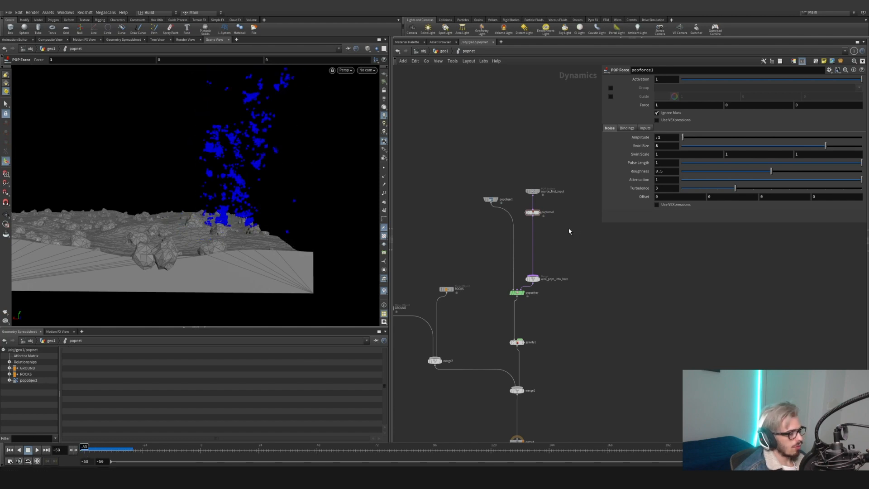
- Add a POP Advect by Volumes node and insert it between popforce1 and wire_pops_into_here
key("Tab")
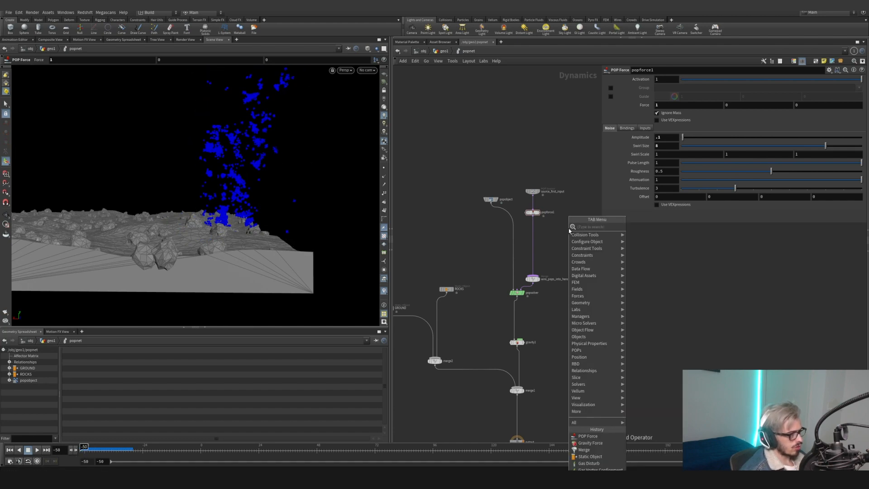
type("adve")
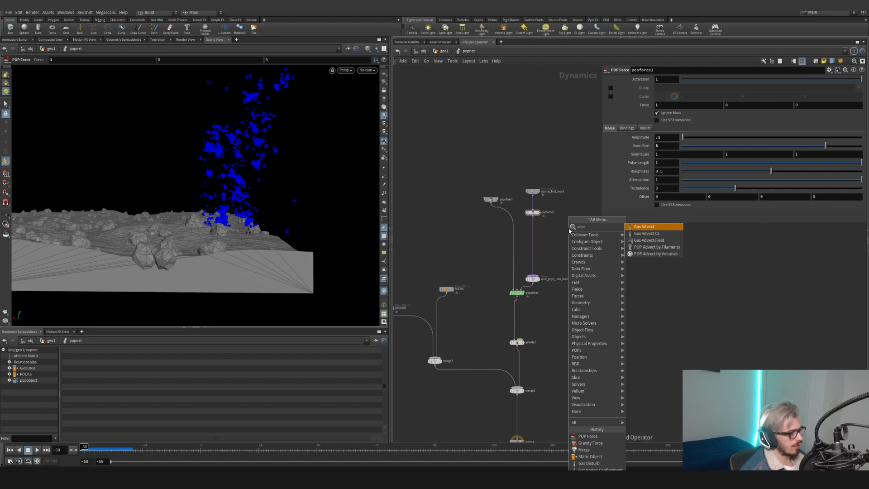
key("Down")
key("Down")
key("Down")
key("Down")
key("Return")
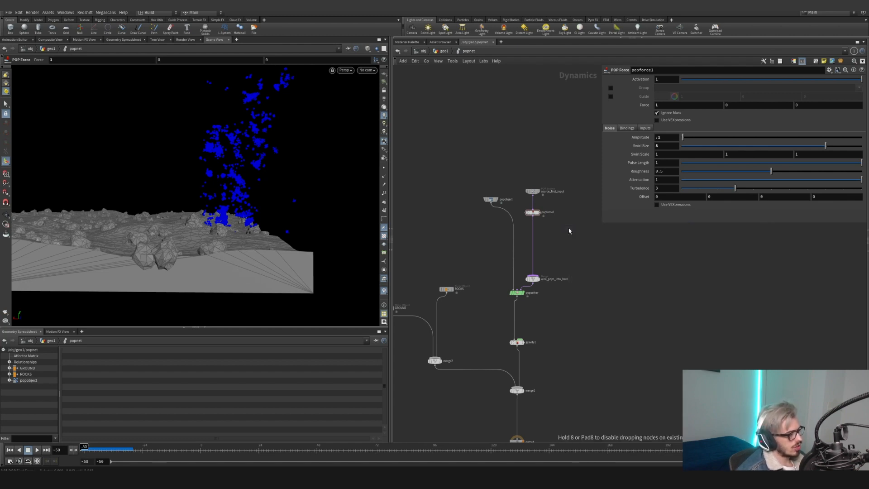
left_click(559, 232)
left_click_drag(558, 232, 534, 235)
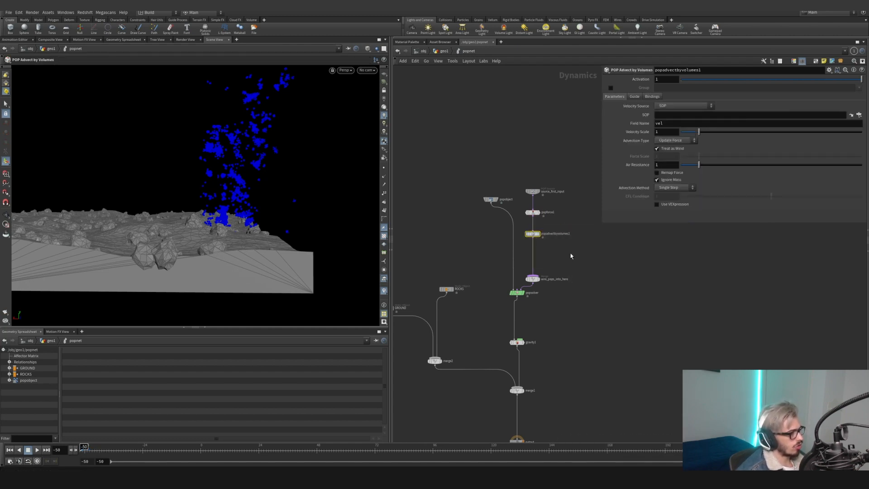
- Set the POP Advect by Volumes' SOP to /obj/geo1/OUT_WIND_LOW and keep Treat as Wind enabled
left_click(860, 116)
scroll(805, 110, "down", 3)
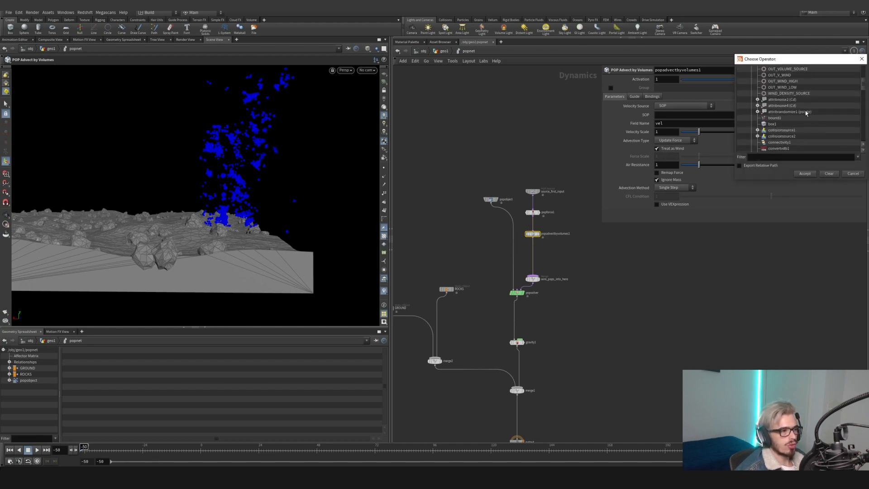
scroll(804, 115, "up", 2)
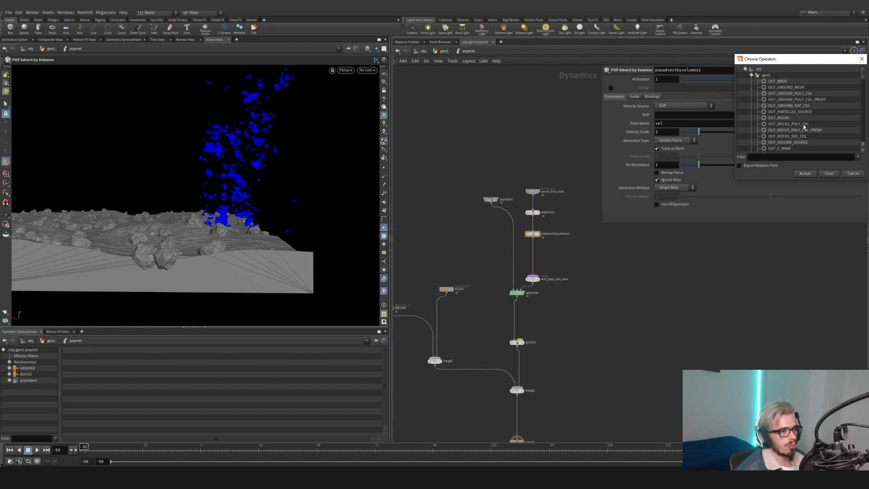
scroll(810, 105, "down", 1)
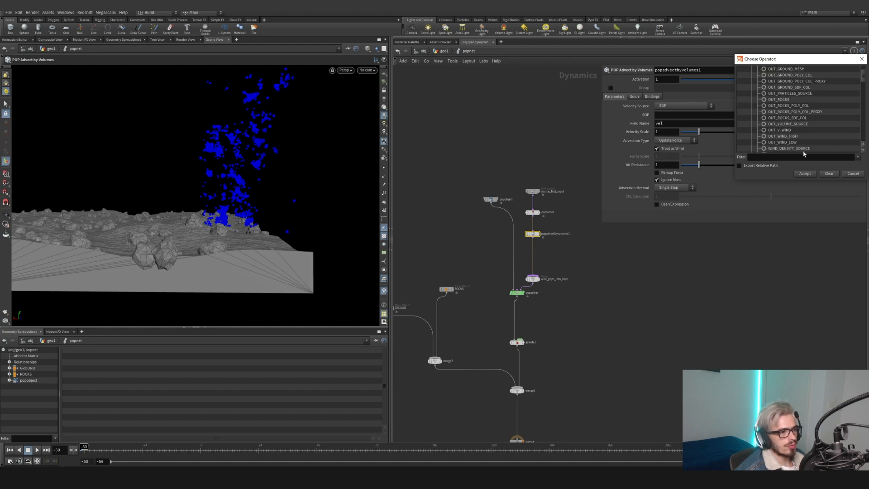
left_click(782, 142)
left_click(805, 173)
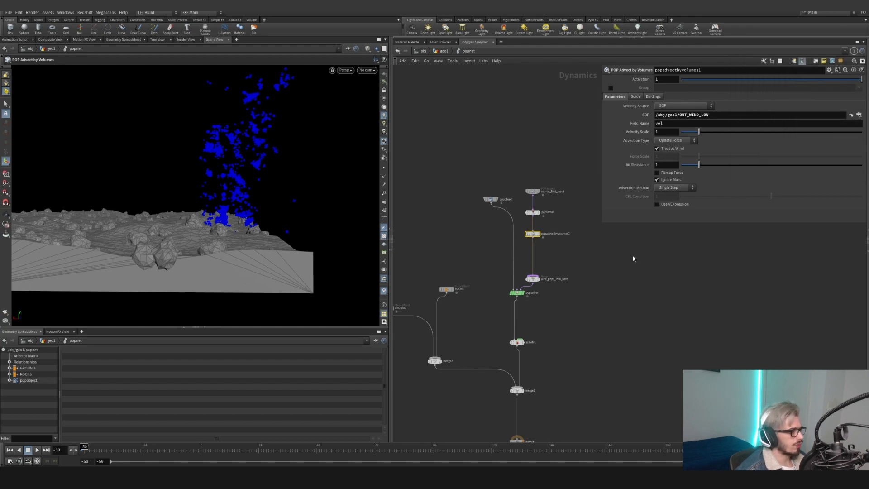
left_click(672, 149)
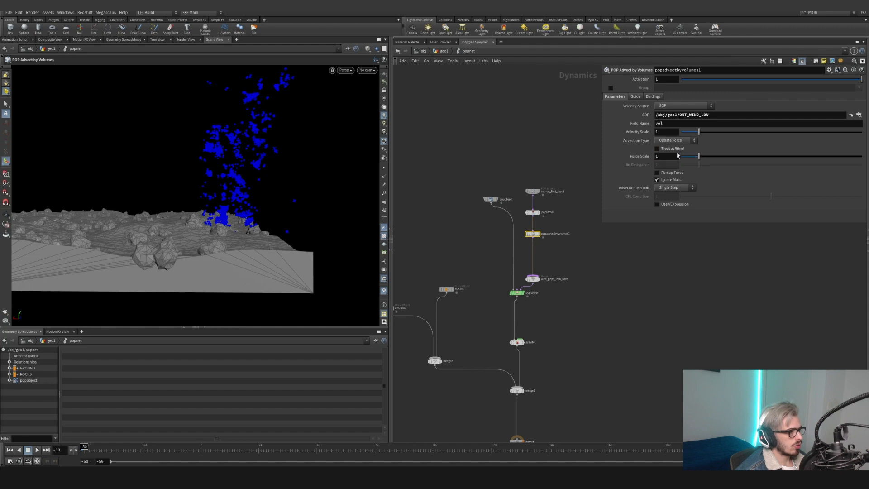
left_click(668, 150)
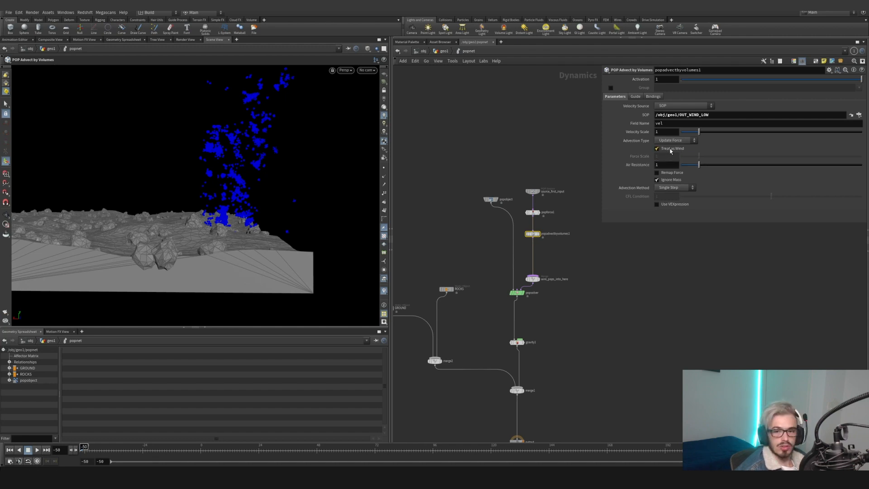
- Disable Treat as Wind on the POP Advect by Volumes node and set its Force Scale to 2
left_click(671, 152)
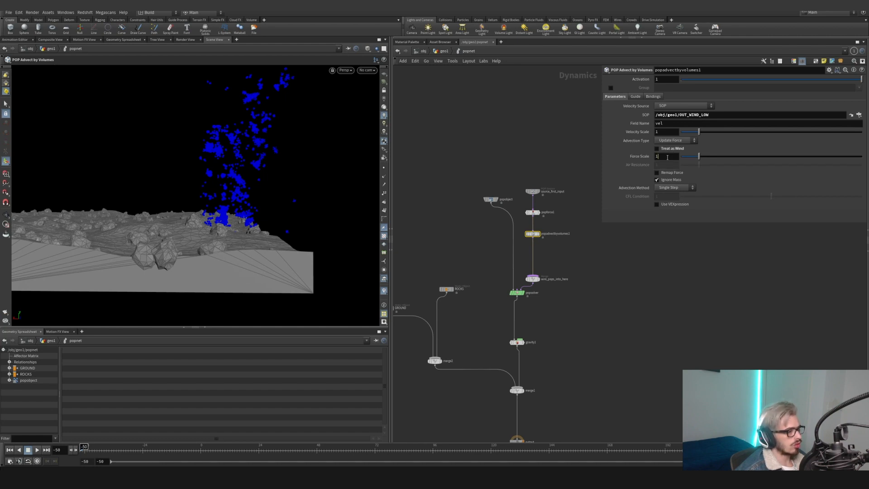
type("2")
key("Return")
- Play the simulation and scrub its first frames to check the wind advection from above the ground
scroll(632, 282, "down", 5)
left_click(38, 450)
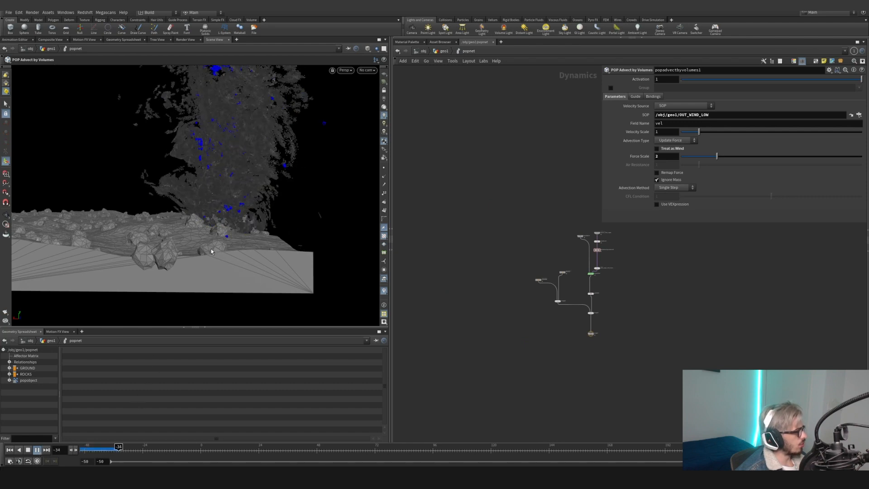
key("alt")
left_click_drag(210, 233, 182, 287)
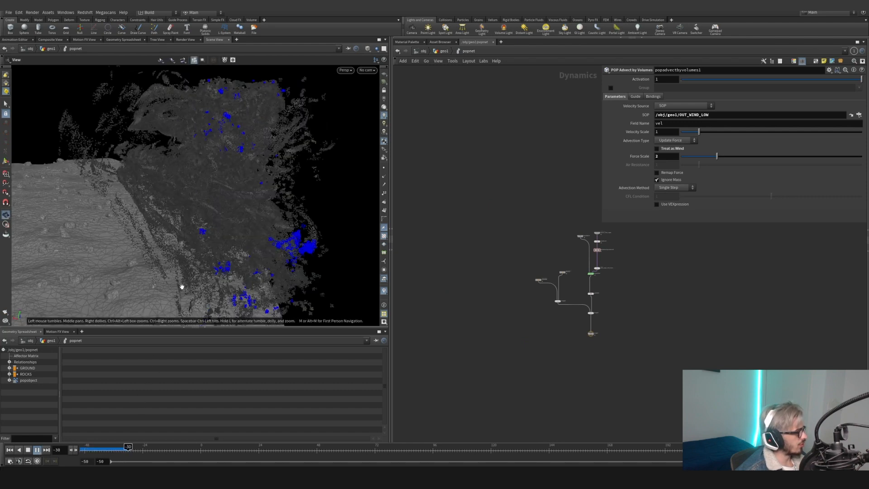
left_click_drag(107, 452, 131, 450)
left_click_drag(167, 217, 282, 235, "alt")
- Add a Delete node in geo1 and insert it between snow_particles_source and OUT_PARTICLES_SOURCE
left_click(445, 51)
middle_click_drag(609, 268, 533, 271)
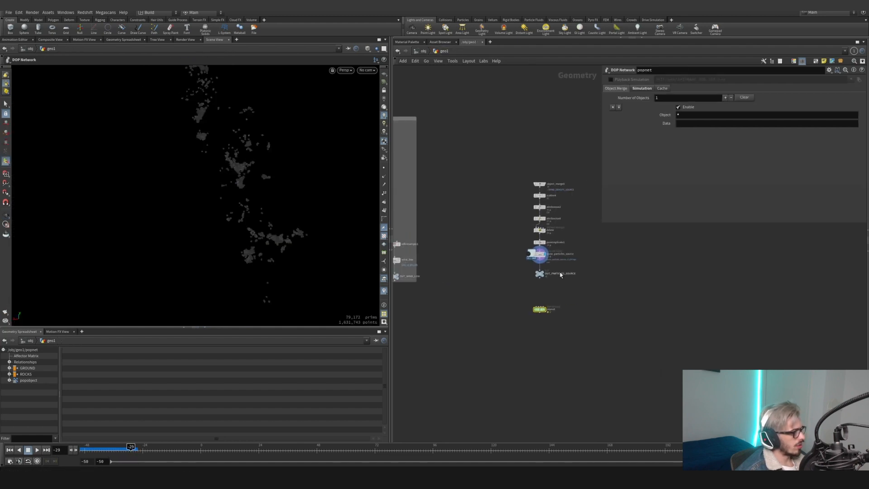
scroll(557, 275, "up", 5)
key("Tab")
type("delete")
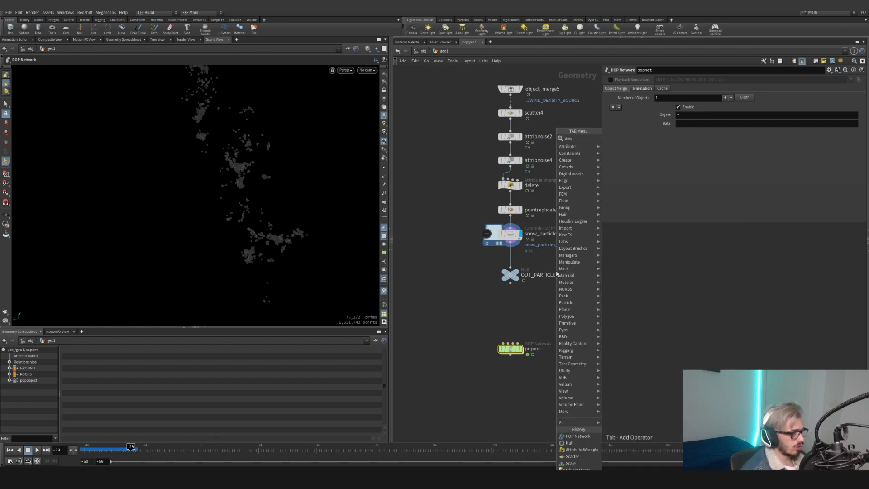
key("Return")
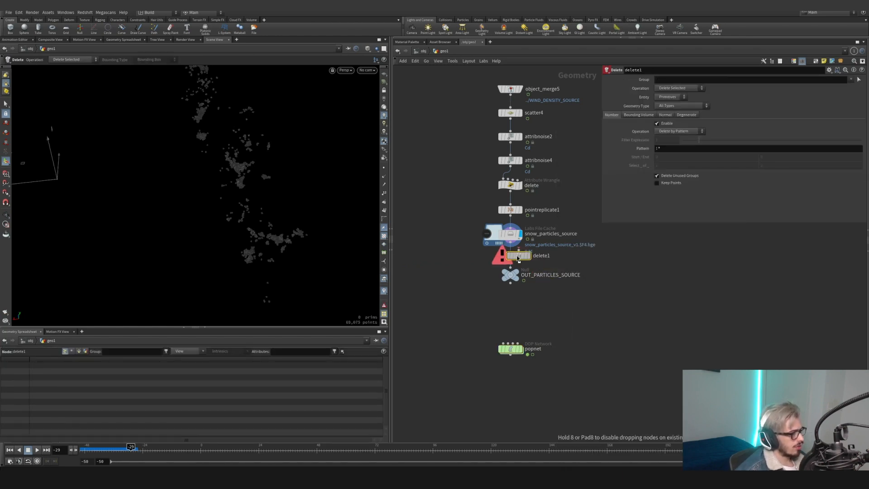
left_click(511, 262)
- Set the Delete node to Delete by Range on Points, selecting 30 of 31, and check its point count
left_click(679, 131)
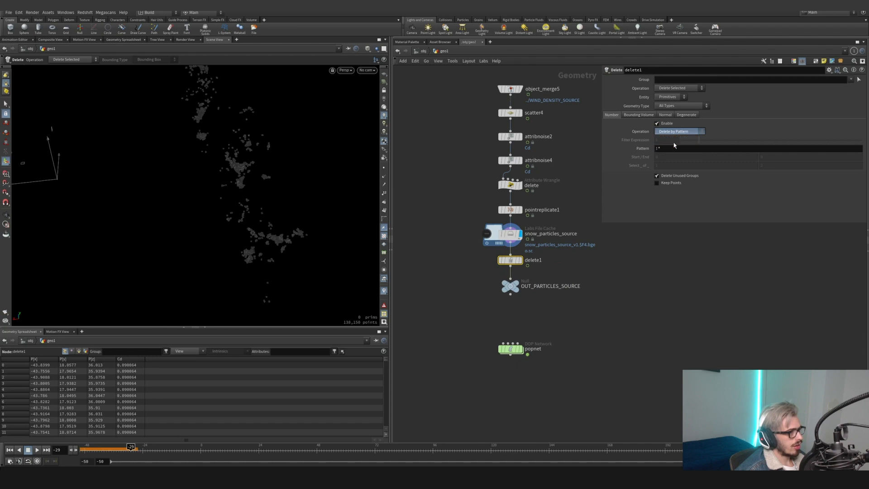
left_click(676, 138)
key("Tab")
key("Return")
left_click(520, 261)
middle_click(509, 263)
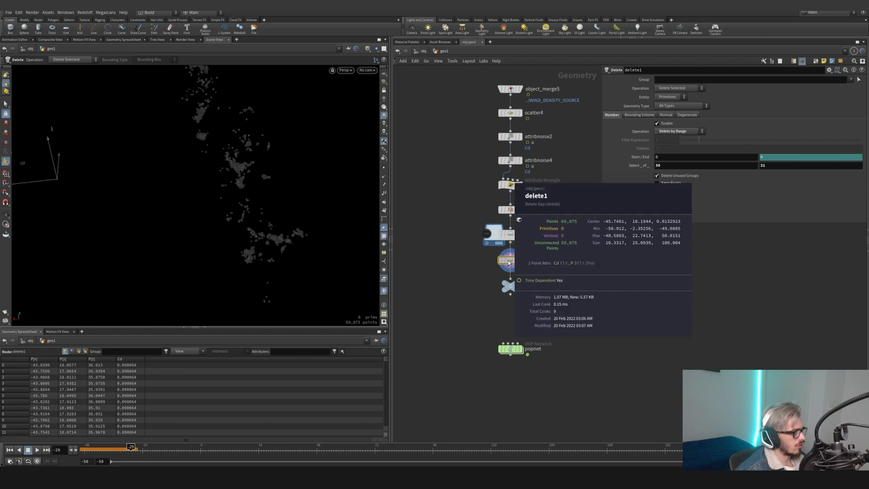
middle_click(513, 238)
left_click(668, 97)
left_click(665, 111)
middle_click(511, 263)
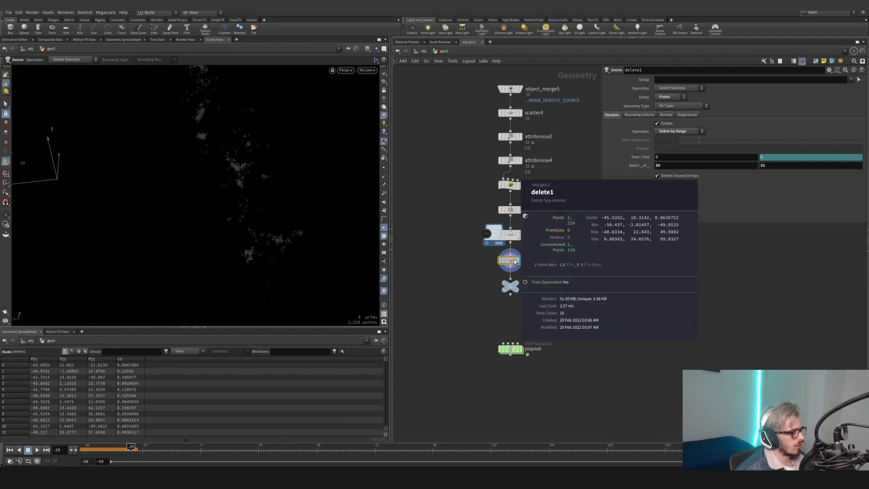
- Reopen popnet, play the thinned simulation from frame -50, and examine the particle spread around the ground from several angles
double_click(514, 353)
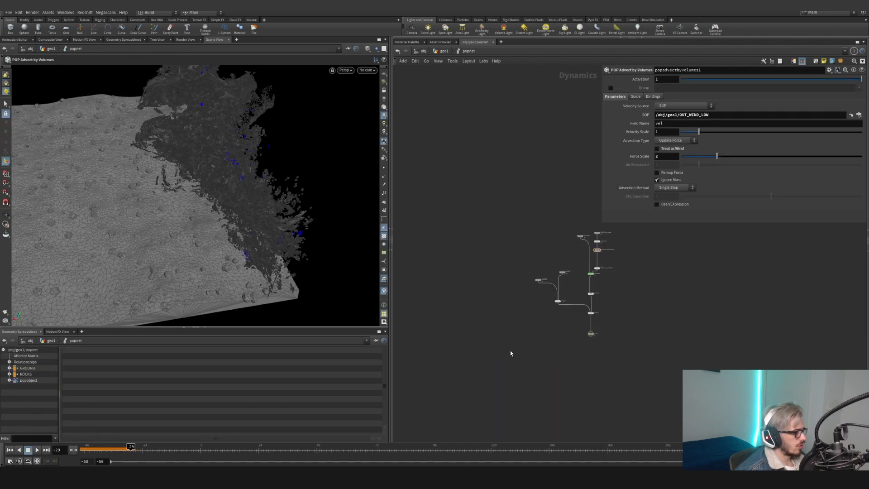
left_click_drag(119, 449, 83, 448)
left_click(35, 451)
left_click_drag(170, 247, 185, 200, "alt")
middle_click_drag(185, 200, 261, 205, "alt")
scroll(262, 204, "down", 3)
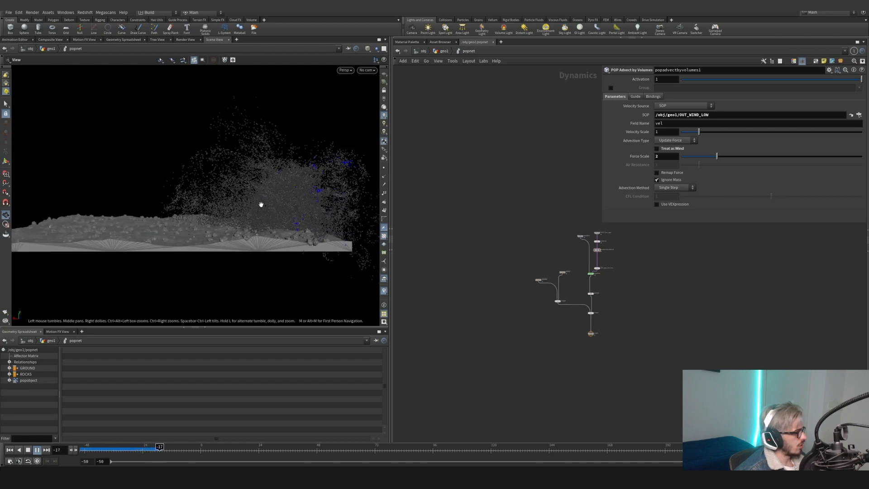
scroll(261, 204, "down", 3)
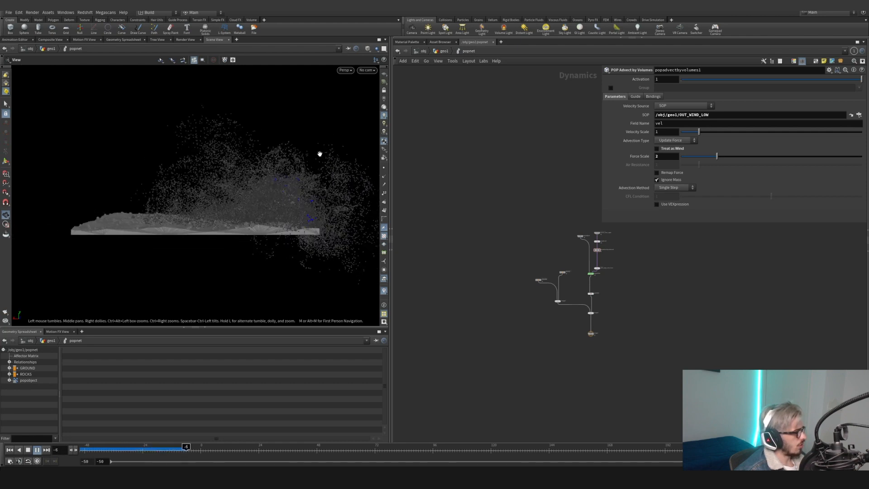
left_click_drag(257, 214, 252, 235)
left_click(164, 448)
left_click_drag(164, 449, 201, 447)
left_click_drag(239, 187, 265, 197, "alt")
middle_click_drag(265, 197, 249, 229, "alt")
- Add a SOP Solver node beside the POP chain, feeding wire_pops_into_here, and open its inner network
middle_click_drag(603, 266, 549, 277)
scroll(549, 277, "up", 4)
left_click(535, 279)
key("Tab")
type("sops")
key("Return")
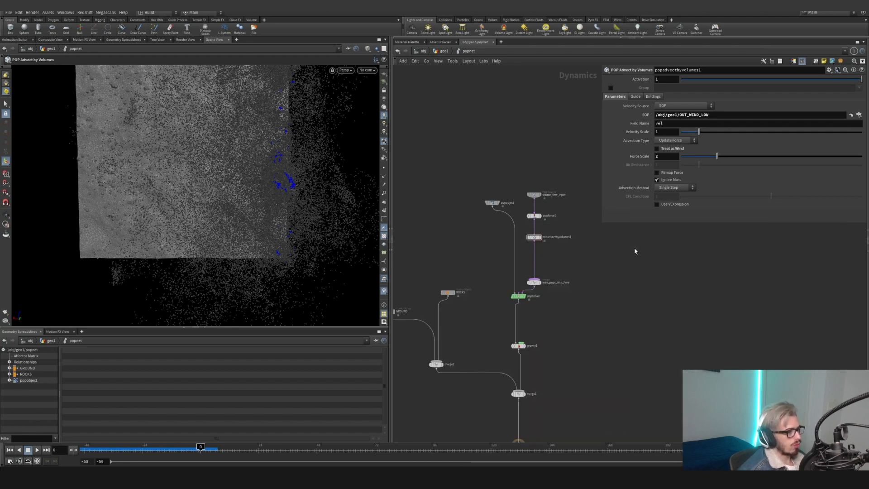
double_click(634, 248)
- Add Object Merge and Group Create nodes, wiring dop_geometry into the group's first input and the Object Merge into its second
key("Tab")
type("ob")
key("Return")
left_click(565, 267)
key("Tab")
type("g")
key("Return")
left_click(520, 267)
left_click(498, 206)
left_click(517, 263)
left_click(565, 236)
left_click(527, 262)
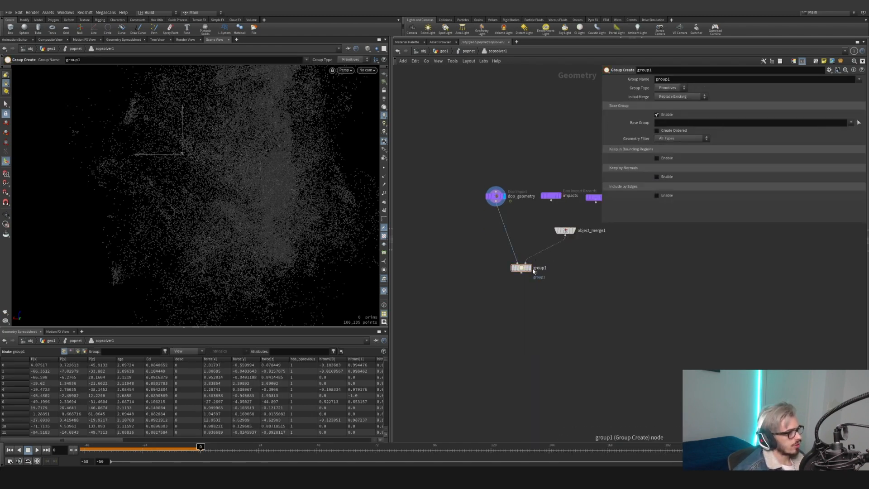
- Set the group type to Points, disable Base Group, and enable Keep in Bounding Regions with the Bounding Object type
left_click(530, 268)
left_click(670, 88)
left_click(668, 97)
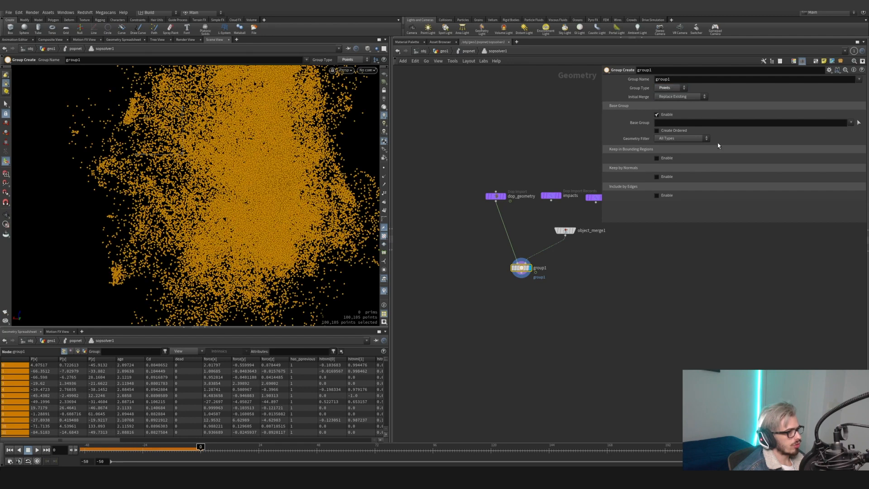
left_click(668, 115)
left_click(665, 133)
left_click(697, 141)
left_click(679, 159)
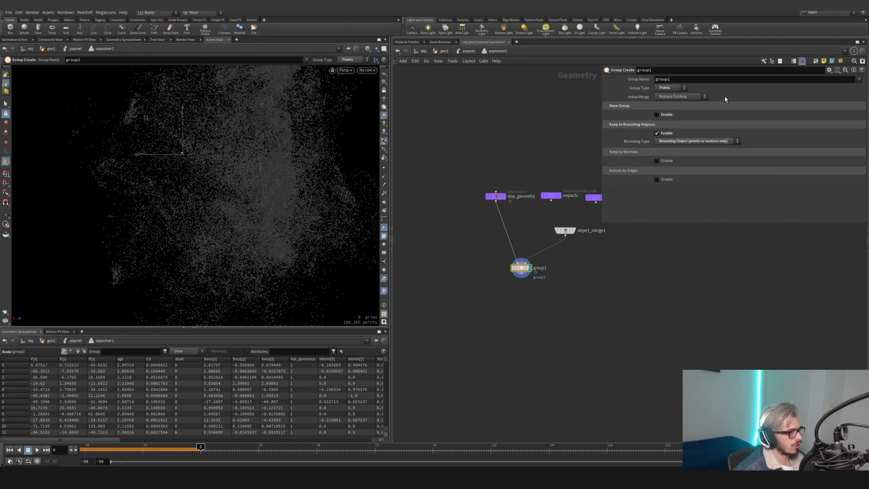
- Set the Object Merge's object to /obj/geo1/OUT_BBOX and reselect the group node to check the grouped points
left_click(566, 230)
left_click(841, 97)
scroll(789, 110, "down", 5)
scroll(789, 110, "up", 3)
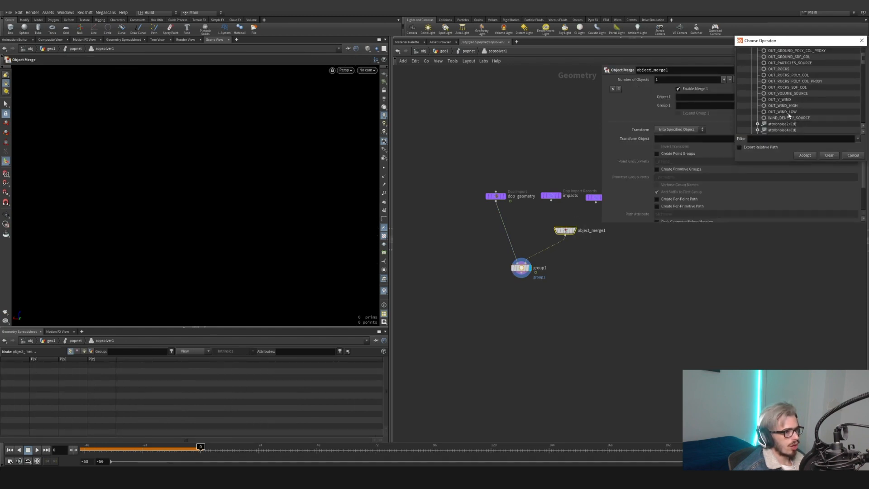
left_click(779, 69)
left_click(805, 155)
left_click(521, 268)
- Add a Blast node below group1, set its group to group1, display it, and enable Delete Non Selected
left_click(522, 273)
key("Tab")
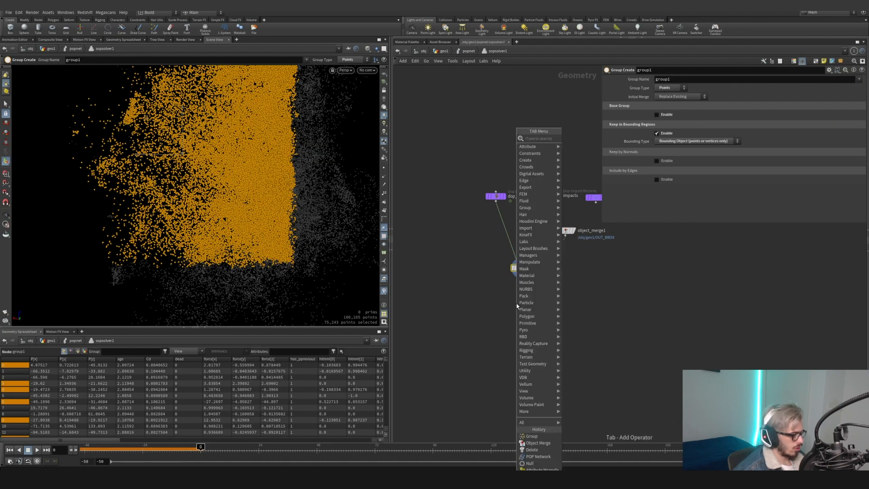
type("bl")
key("Return")
left_click_drag(517, 306, 520, 305)
key("r")
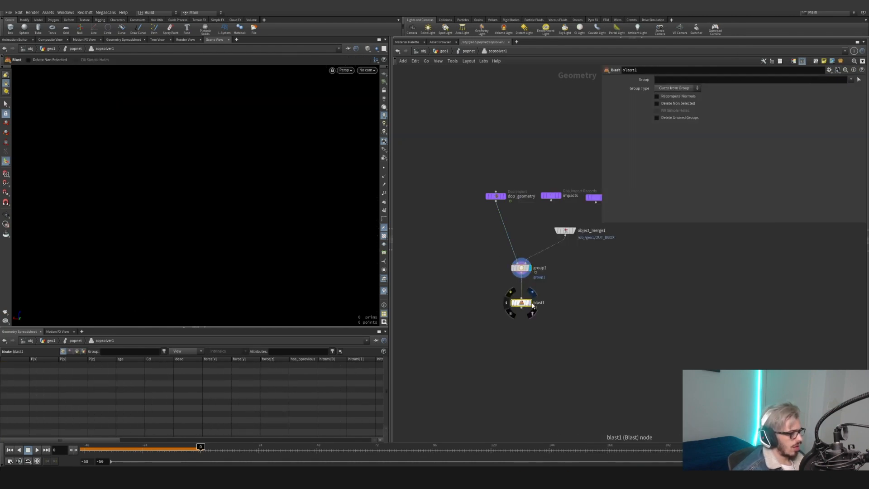
left_click(851, 79)
left_click(847, 88)
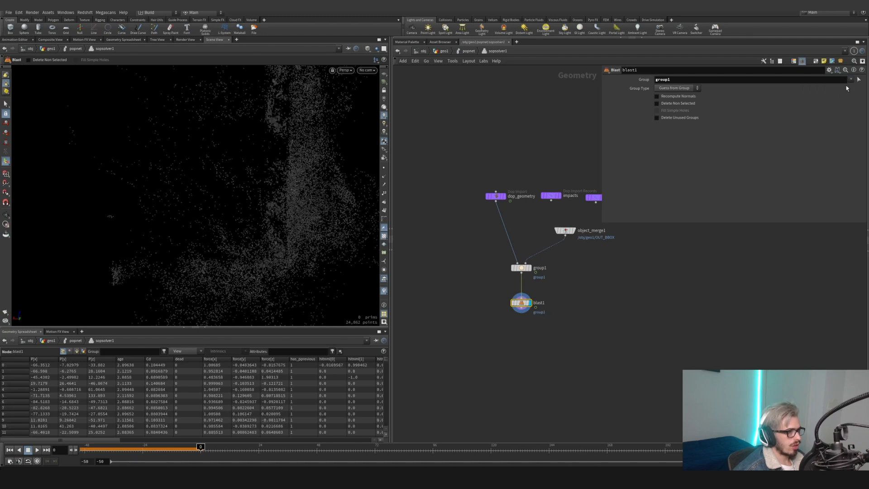
left_click(675, 104)
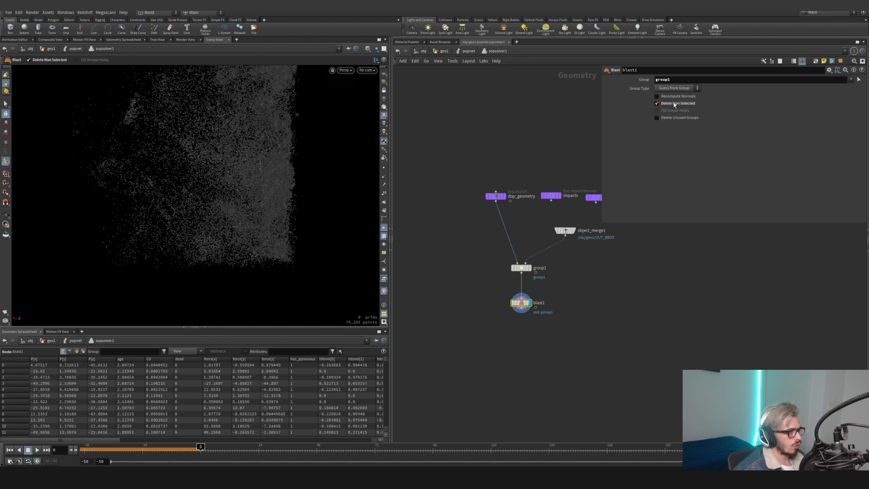
- Return to popnet, play the simulation from frame -50, and check from the side how particles are culled at the bounding box
left_click(444, 51)
double_click(507, 352)
left_click_drag(122, 449, 78, 450)
left_click(37, 450)
key("Escape")
left_click_drag(245, 255, 231, 196)
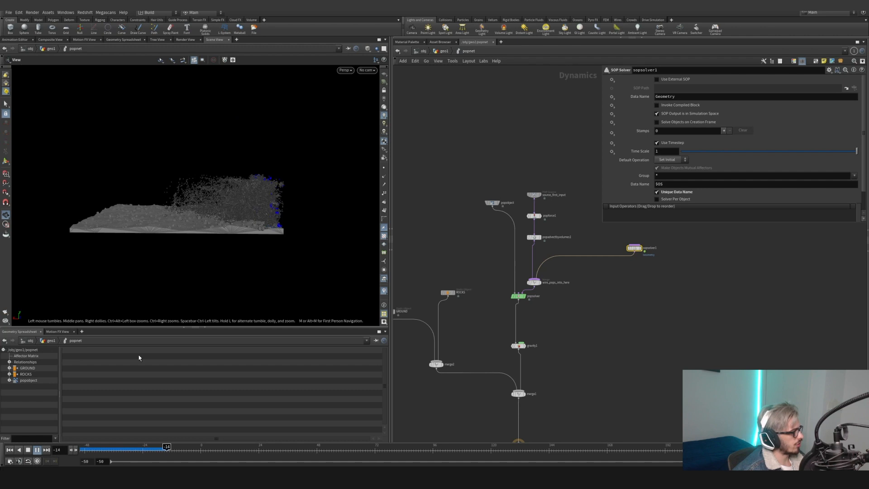
left_click_drag(126, 449, 141, 447)
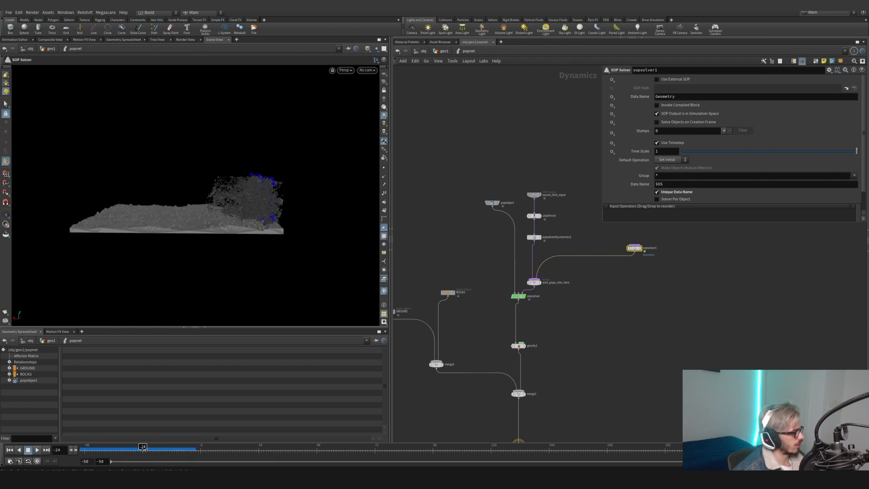
- Bypass delete1 and place the copied Attribute Delete after popnet, keeping only Alpha Cd P v age id life, and inspect its attributes
key("u")
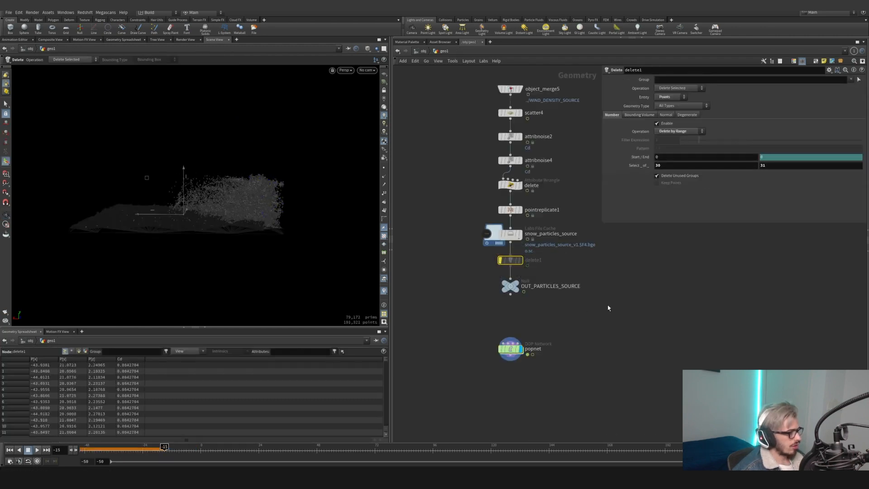
middle_click_drag(512, 372, 549, 322)
key("ctrl+v")
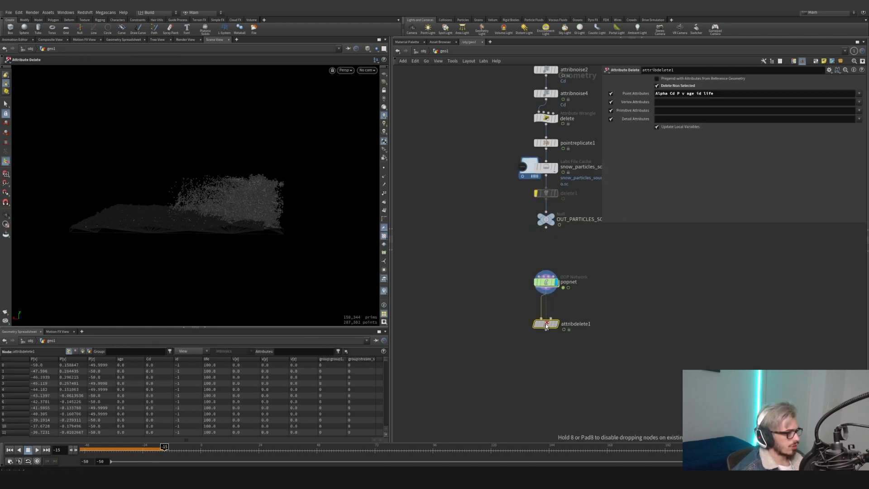
left_click(546, 326)
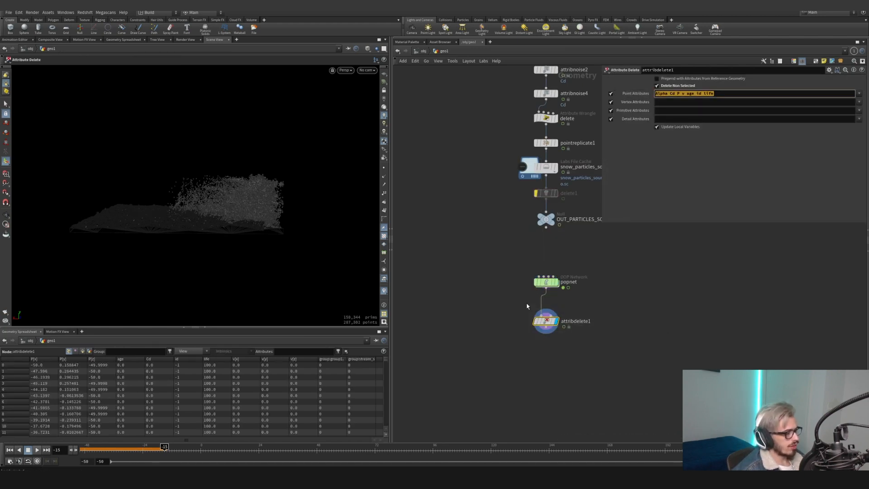
middle_click(546, 287)
middle_click(546, 321)
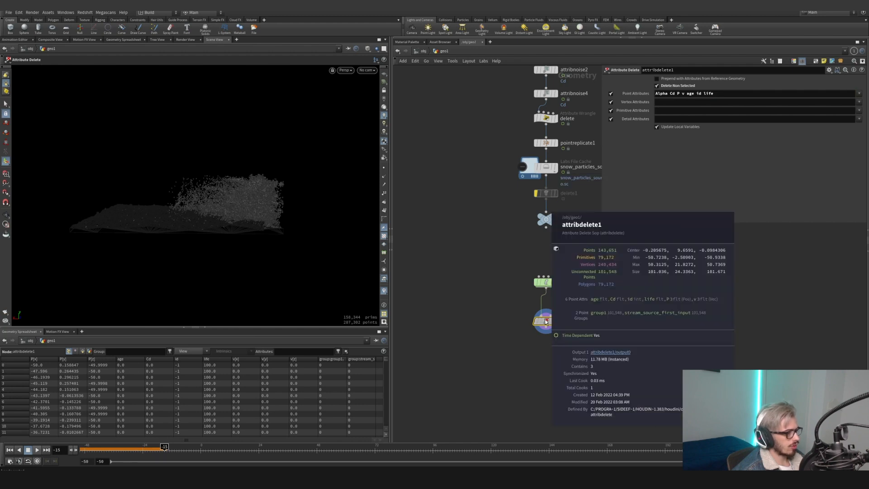
middle_click(546, 282)
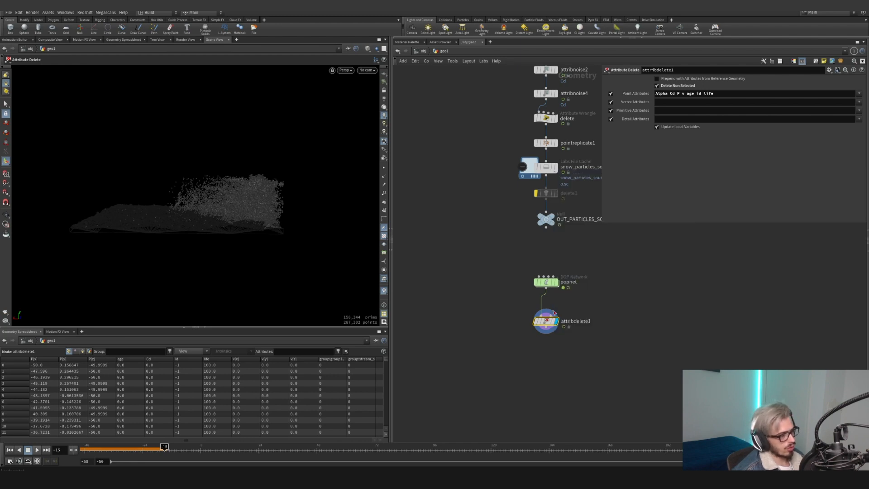
key("Return")
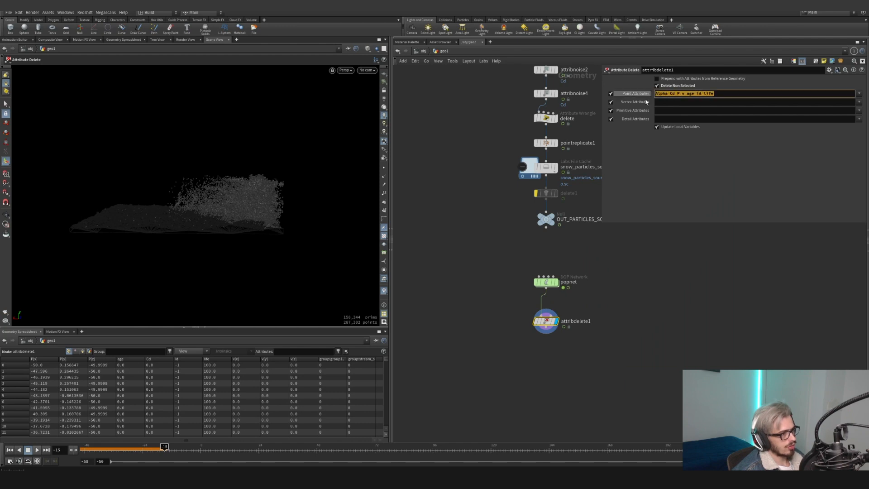
middle_click(550, 323)
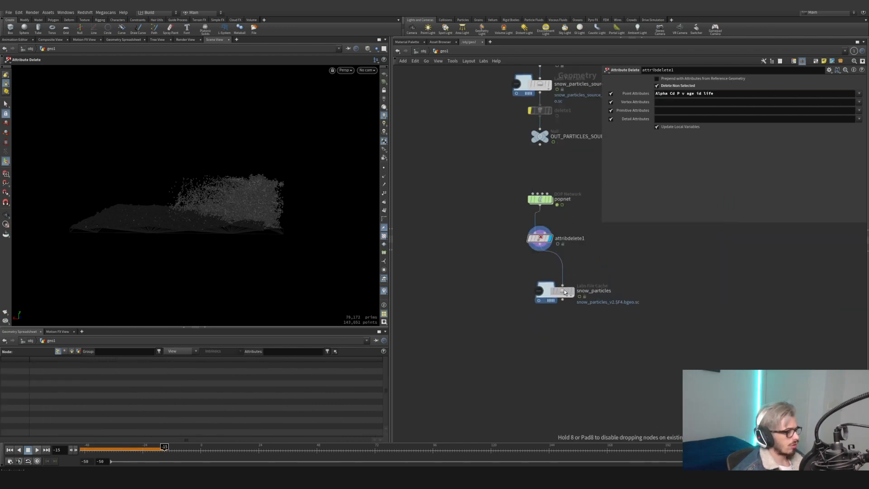
- Place the snow_particles Labs File Cache under attribdelete1, with base name $OS and version 1
left_click(539, 280)
double_click(708, 97)
type("$OS")
key("Return")
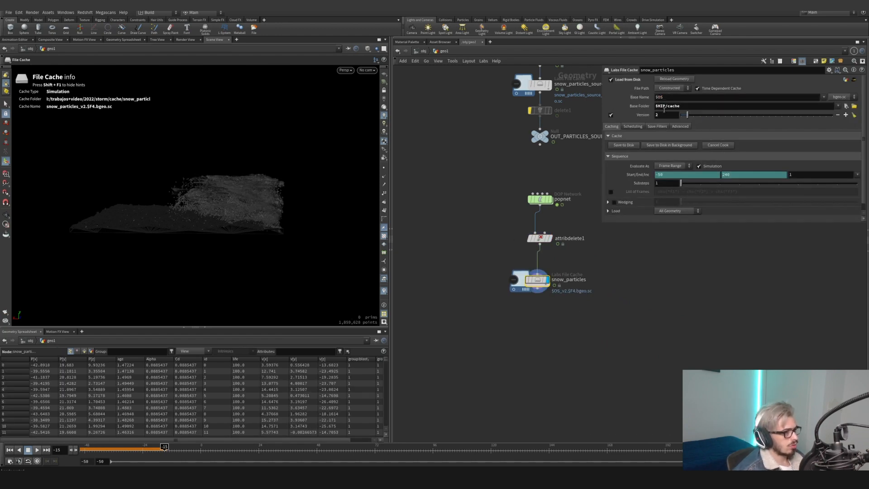
type("1")
key("Return")
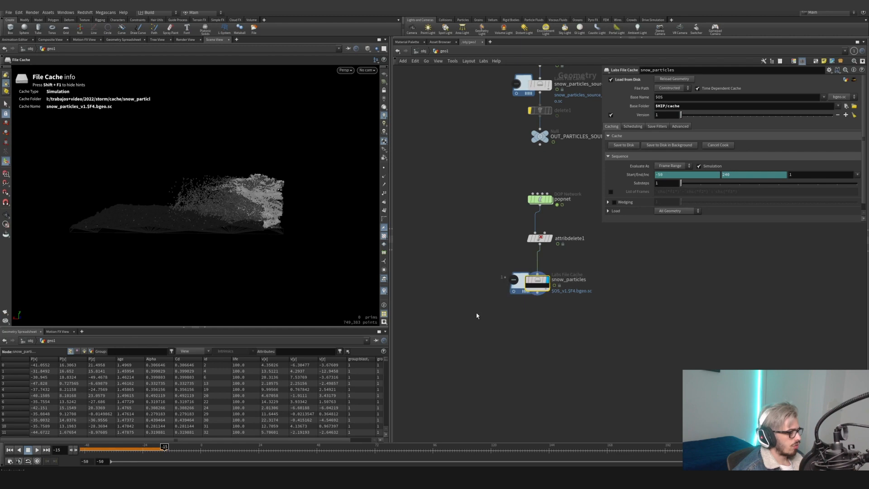
- Replace the snow_particles cache's start frame with 0 and align the node under attribdelete1
double_click(665, 176)
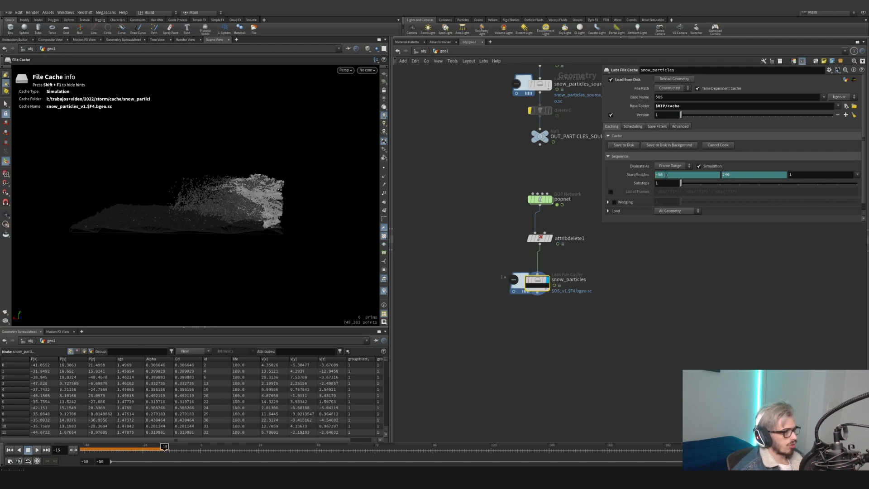
left_click(666, 175, "ctrl+shift")
left_click_drag(666, 175, 626, 178)
type("0")
key("Return")
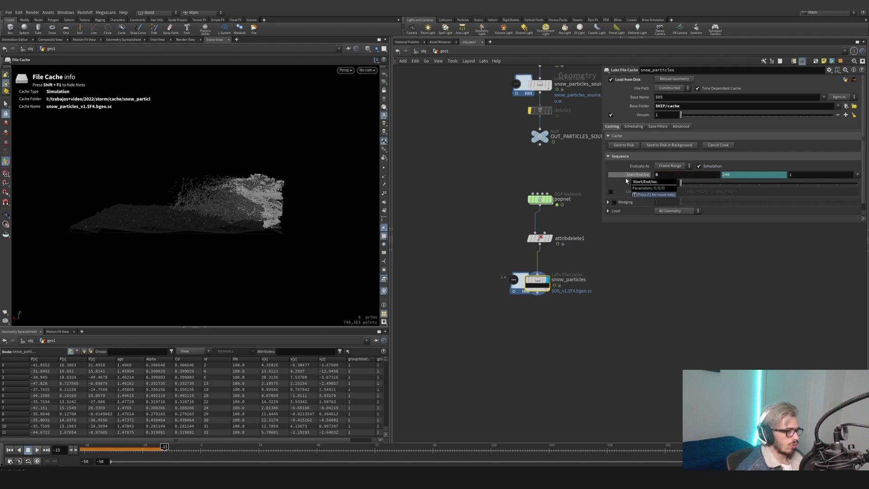
left_click_drag(603, 325, 491, 262)
left_click_drag(538, 283, 541, 281)
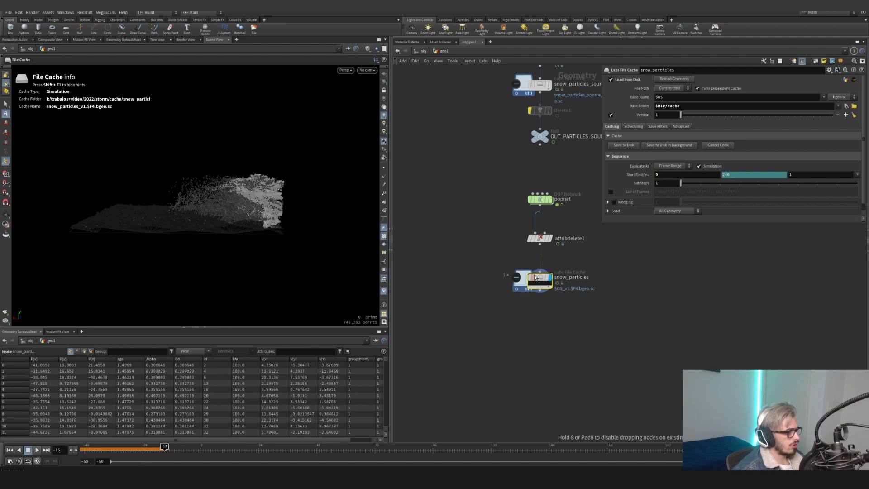
- Examine the snow particles and their spread over the terrain up close from several angles
left_click_drag(237, 185, 331, 240, "alt")
middle_click_drag(188, 207, 256, 207, "alt")
right_click_drag(256, 206, 273, 253, "alt")
left_click_drag(272, 254, 202, 208, "alt")
right_click_drag(202, 207, 198, 208, "alt")
left_click_drag(197, 208, 254, 227, "alt")
right_click_drag(254, 227, 256, 235, "alt")
left_click_drag(256, 235, 224, 249, "alt")
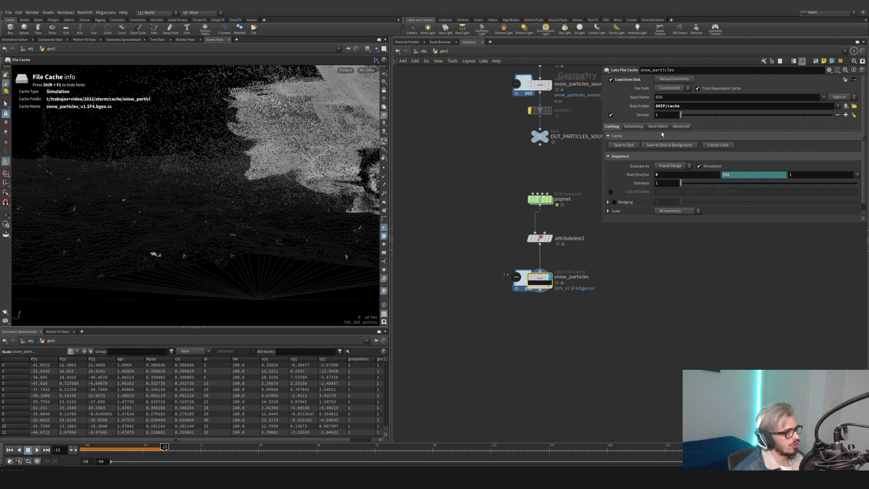
middle_click_drag(594, 246, 587, 287)
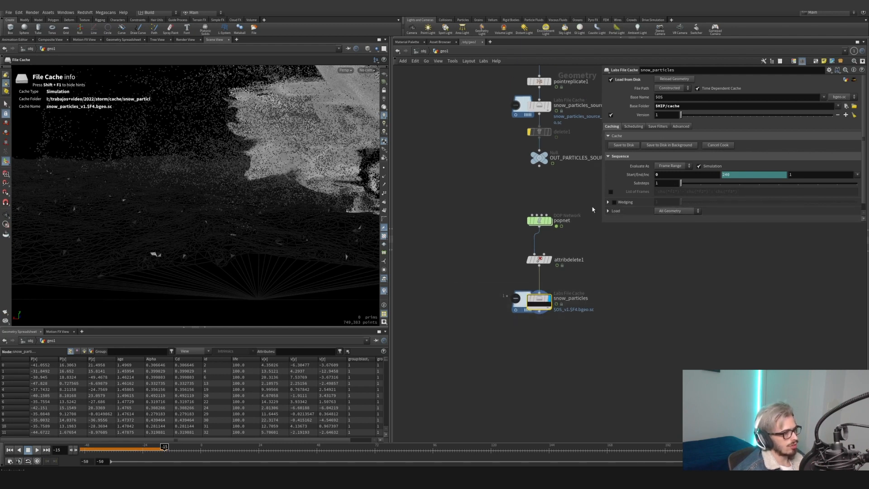
middle_click_drag(566, 188, 559, 182)
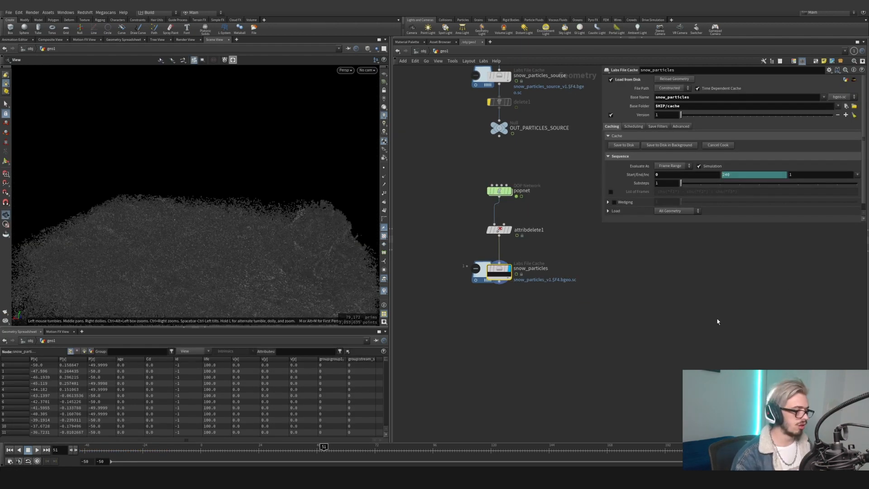
- Add an Attribute Wrangle below snow_particles, connected to its output, and display it
left_click_drag(224, 253, 306, 215)
left_click(503, 285)
key("Tab")
type("wr")
key("Return")
left_click(505, 308)
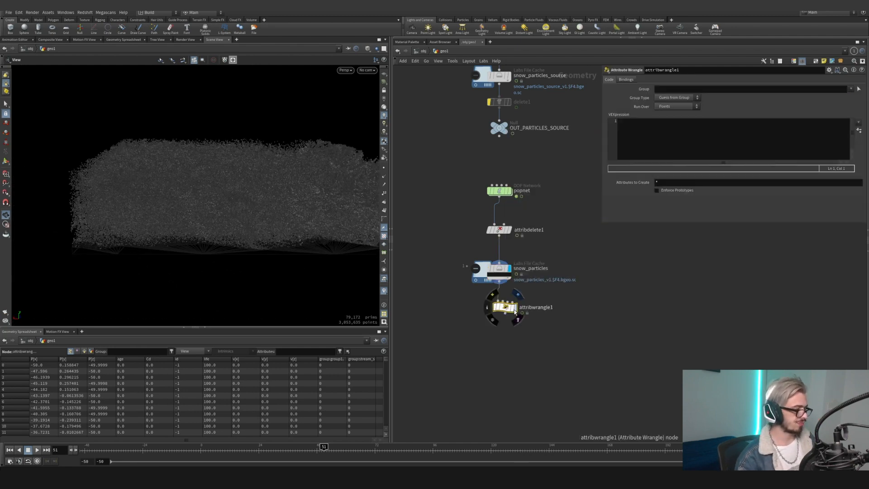
left_click_drag(514, 312, 486, 272)
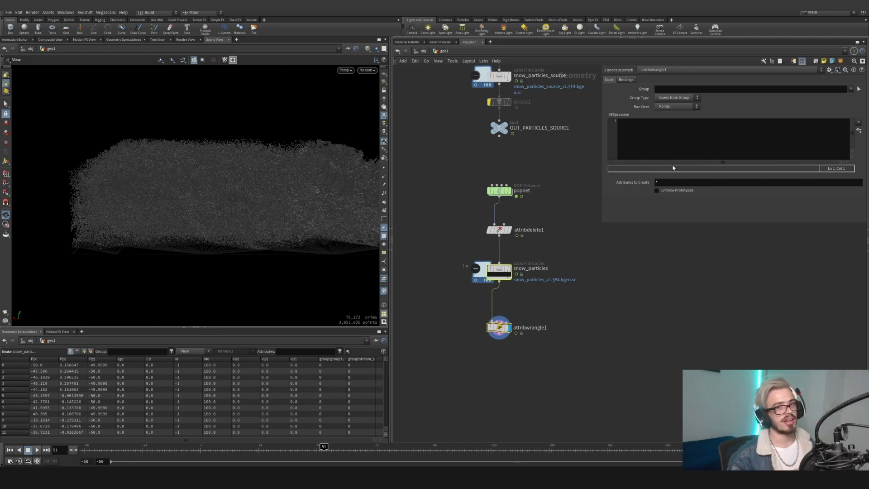
- Start the attribwrangle1 VEX code with the radius channel line float r = chf('r');
left_click(669, 138)
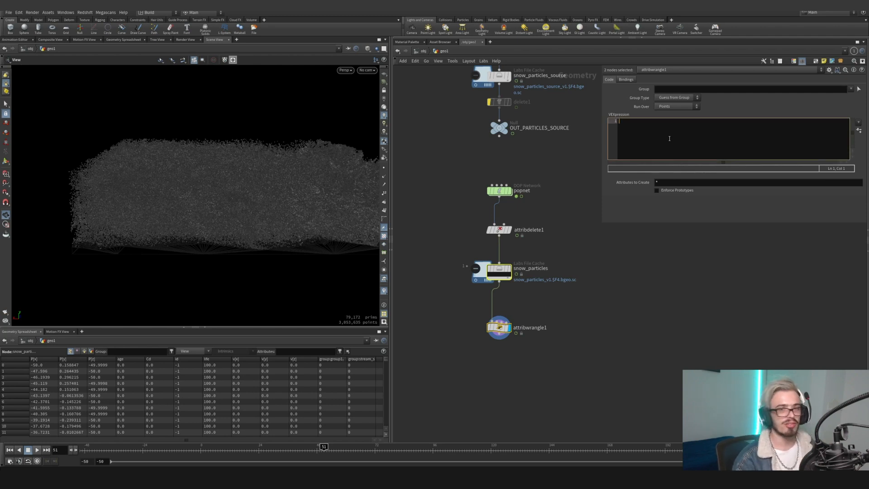
type("float")
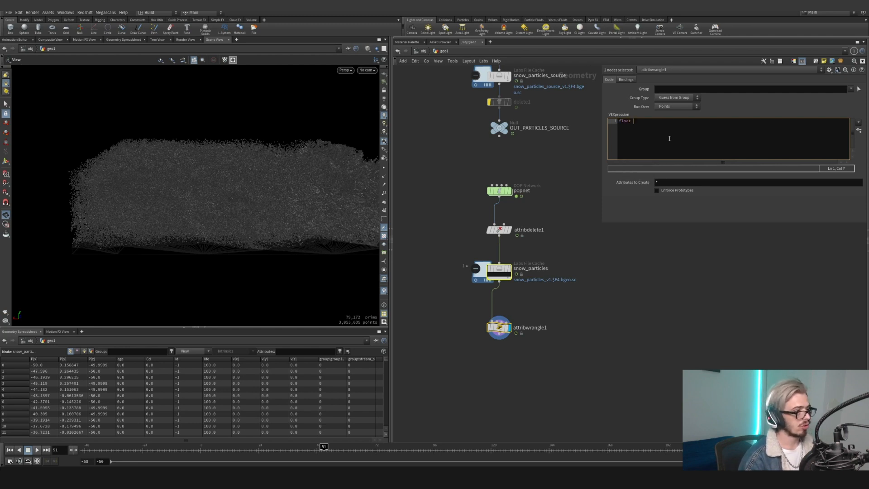
type(" r = chf('r');")
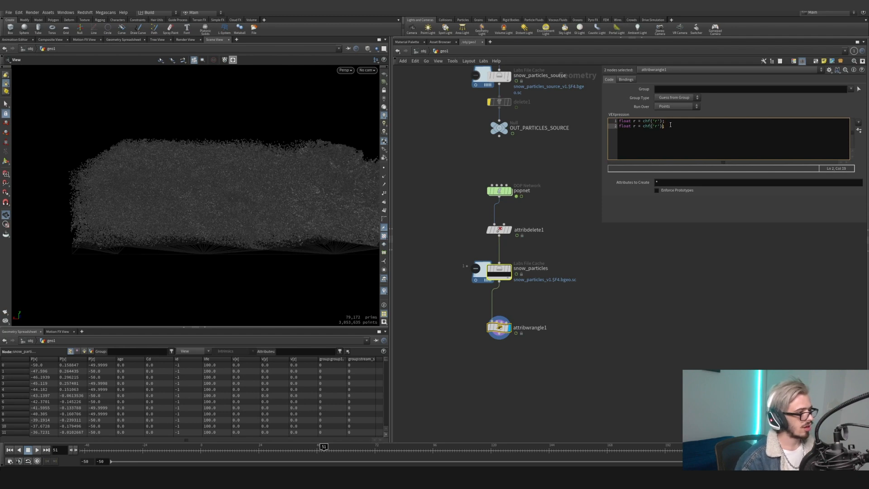
- Turn the second line of the wrangle code into int mxpts = chf('mxpts');
key("BackSpace")
key("BackSpace")
key("BackSpace")
key("BackSpace")
key("BackSpace")
key("BackSpace")
type("i")
key("ctrl+z")
key("ctrl+z")
key("BackSpace")
key("BackSpace")
key("BackSpace")
key("BackSpace")
type("int")
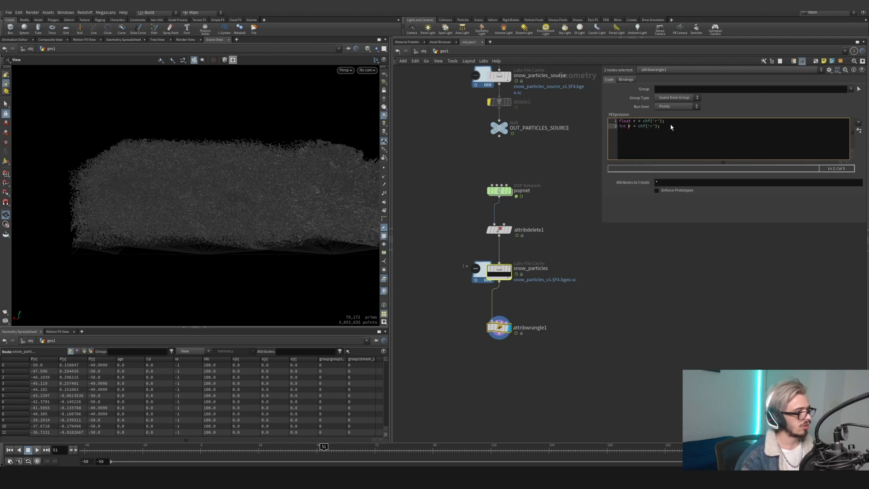
type("s")
key("Right")
key("Right")
key("Right")
key("Right")
key("Right")
key("Right")
key("Right")
key("Right")
key("Right")
key("BackSpace")
type("mxpts")
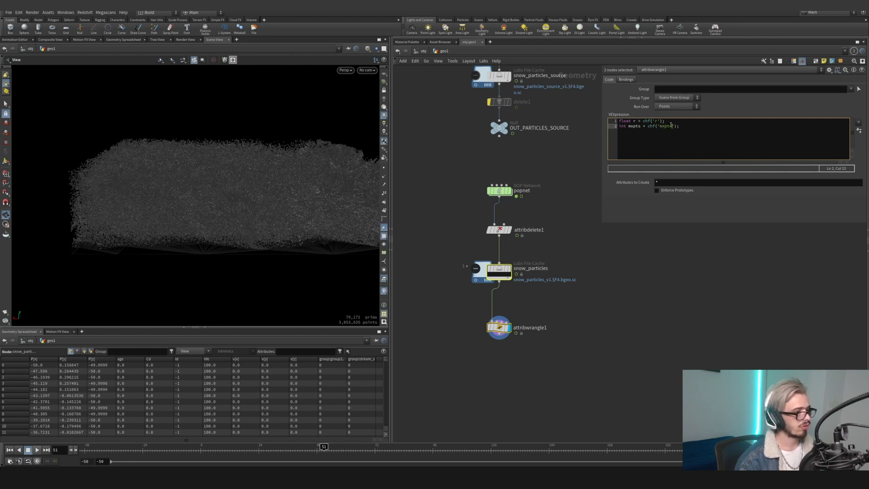
- Create the wrangle's channel parameters from the code and change the mxpts channel call from chf to chi
left_click(858, 130)
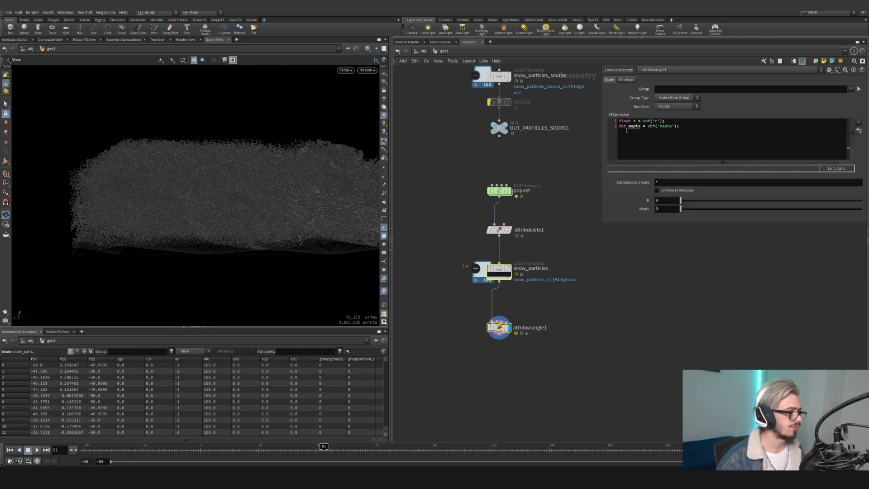
left_click(654, 127)
key("BackSpace")
type("i")
- Delete the float Mxpts parameter from attribwrangle1's parameter interface and accept the change
left_click(830, 70)
left_click(770, 77)
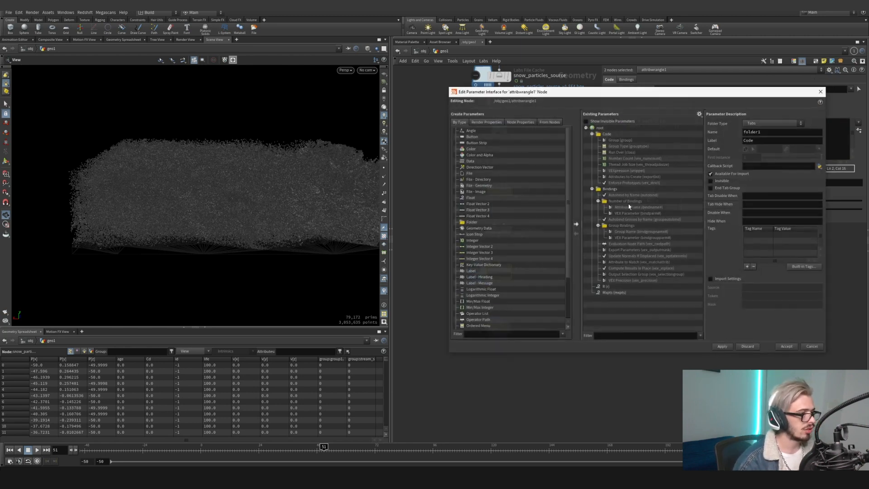
left_click(616, 293)
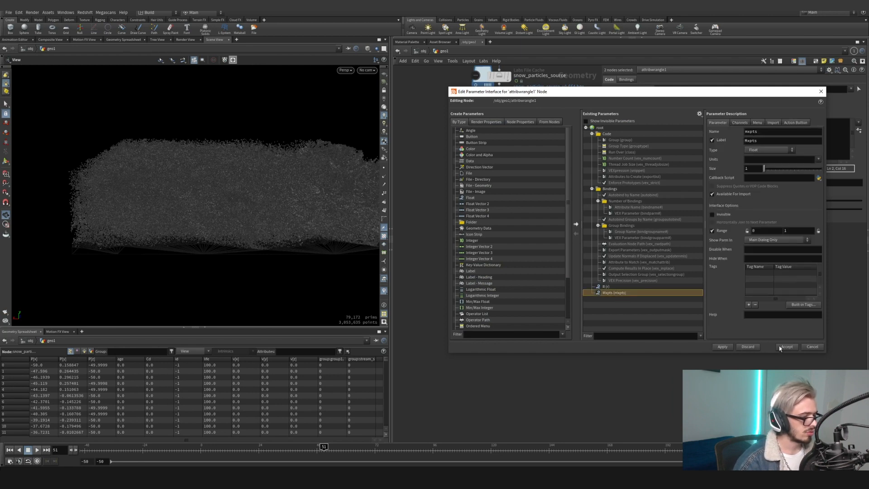
left_click(740, 347)
left_click(618, 294)
right_click(618, 294)
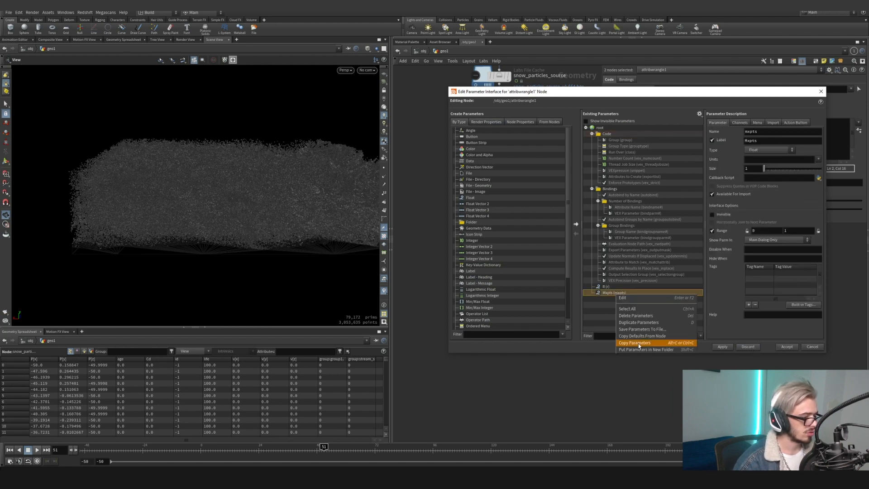
left_click(637, 322)
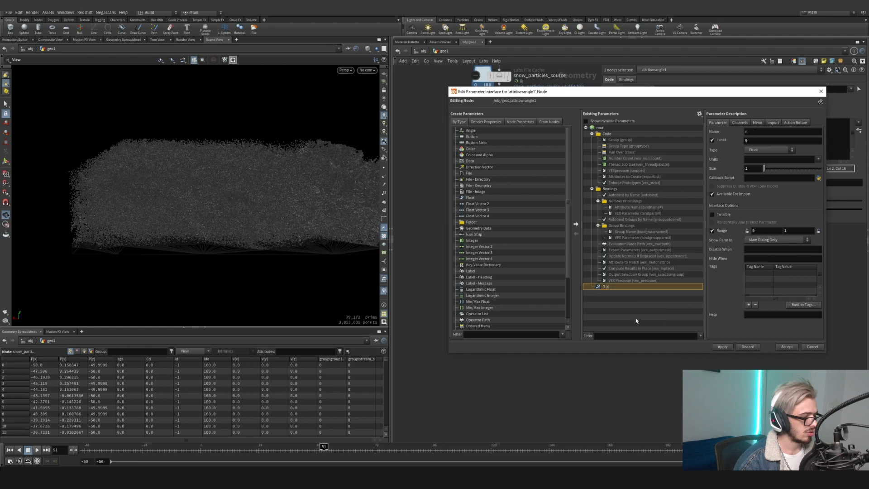
left_click(722, 346)
left_click(786, 347)
- Recreate the missing Mxpts parameter from the code, setting R to 0.122 and Mxpts to 2
left_click(859, 130)
mouse_move(690, 210)
left_mouse_down()
mouse_move(719, 214)
mouse_move(703, 201)
left_mouse_up()
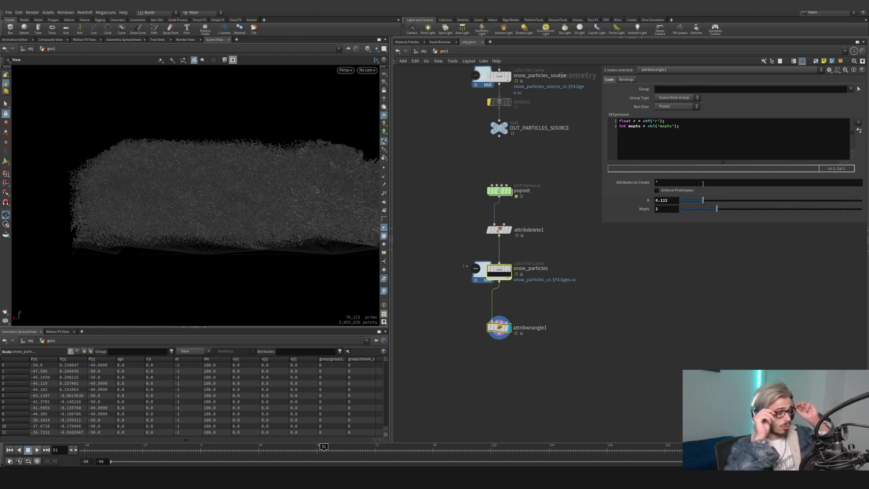
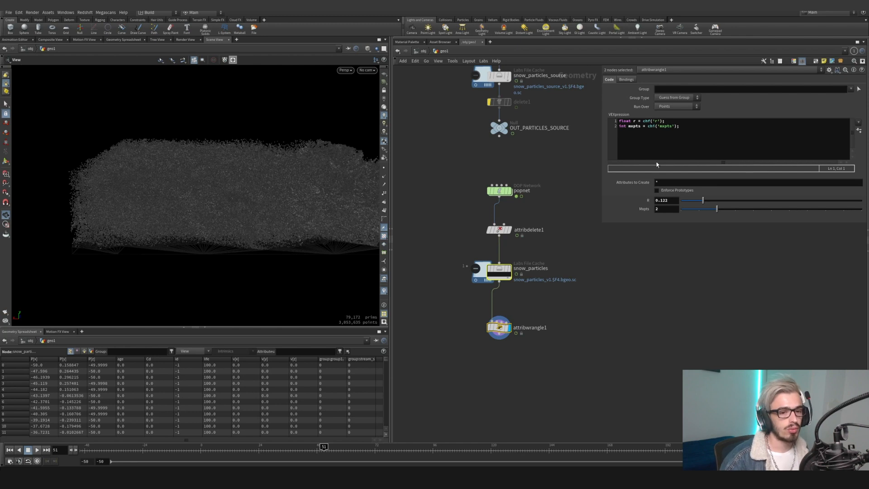
left_click(568, 309)
- Add the point cloud lookup int handle[] = pcfind(0, 'P', @P, r, mxpts); to the wrangle code
left_click(691, 142)
key("Return")
key("Return")
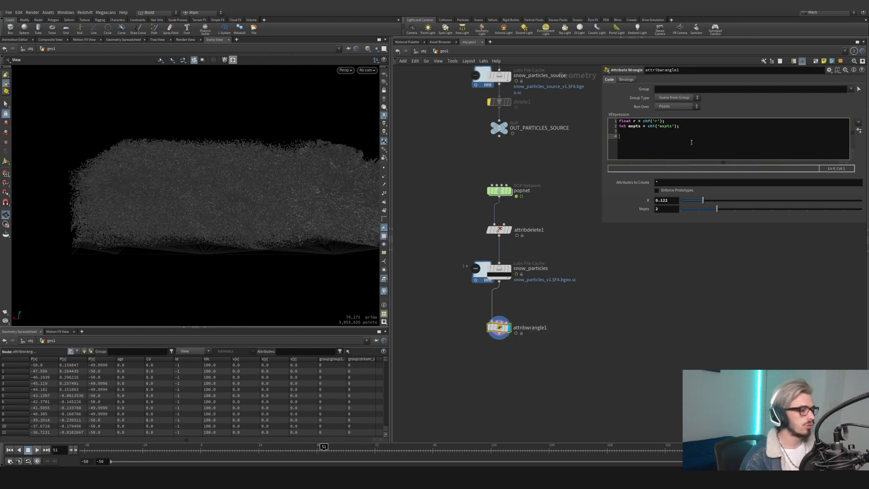
type("int ")
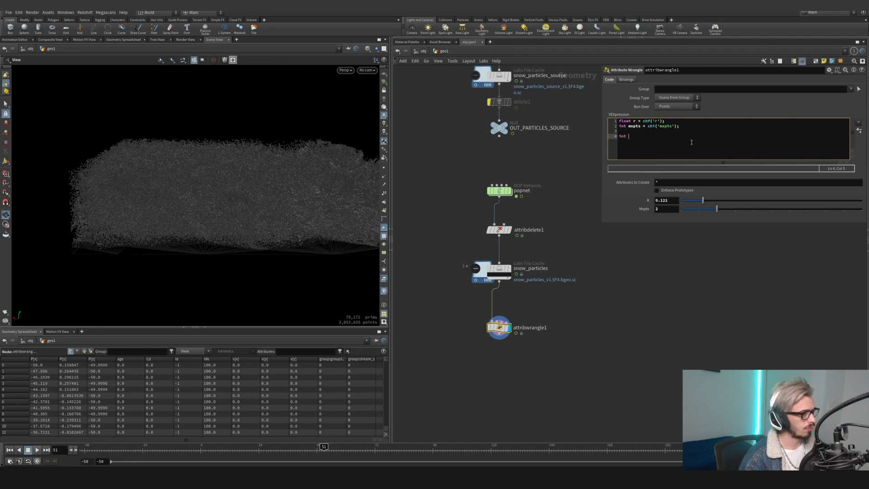
type("h")
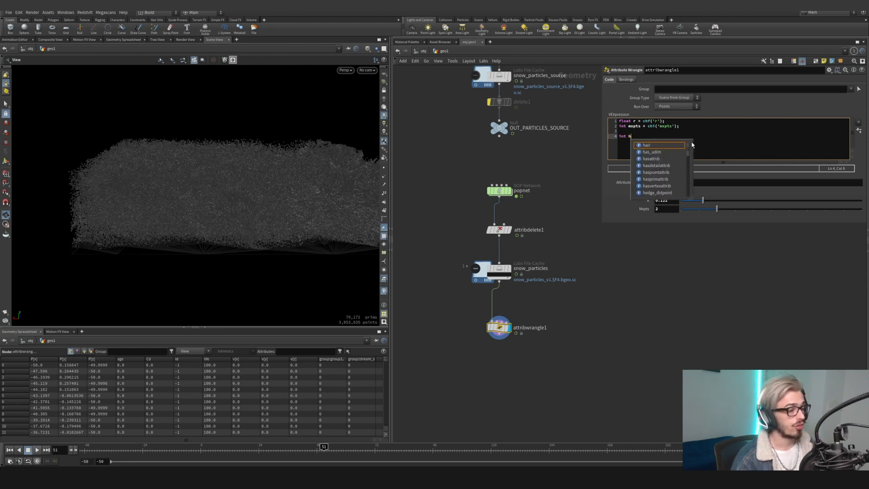
type("andle[]")
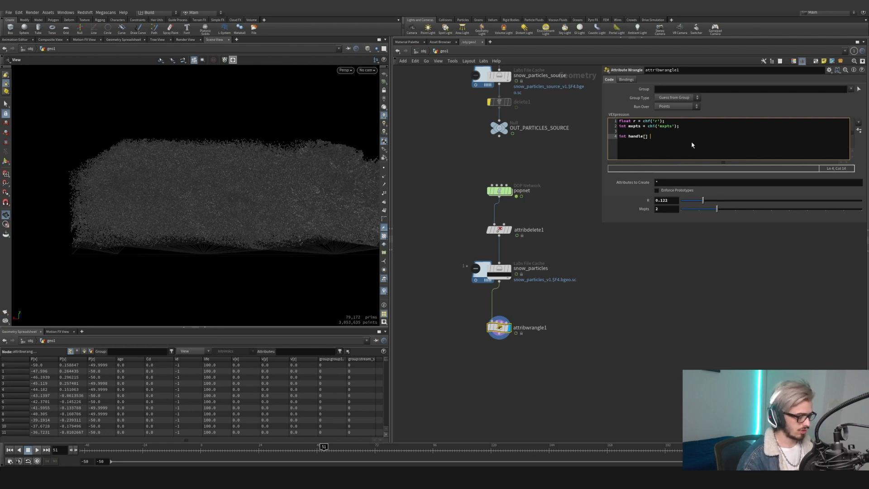
type(" = pcfind")
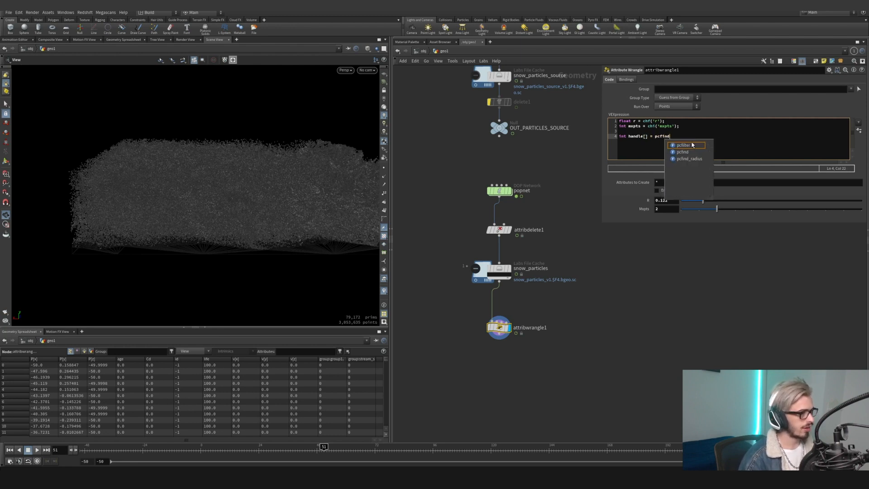
type("(0,")
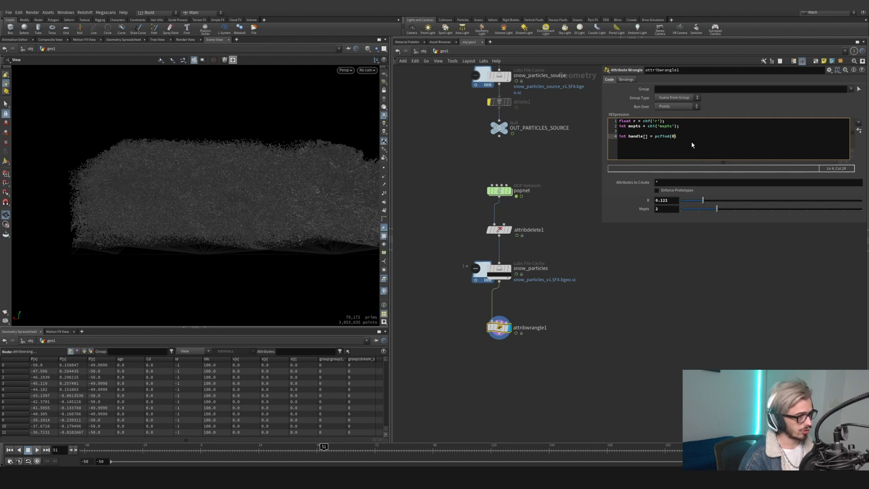
type(" ''")
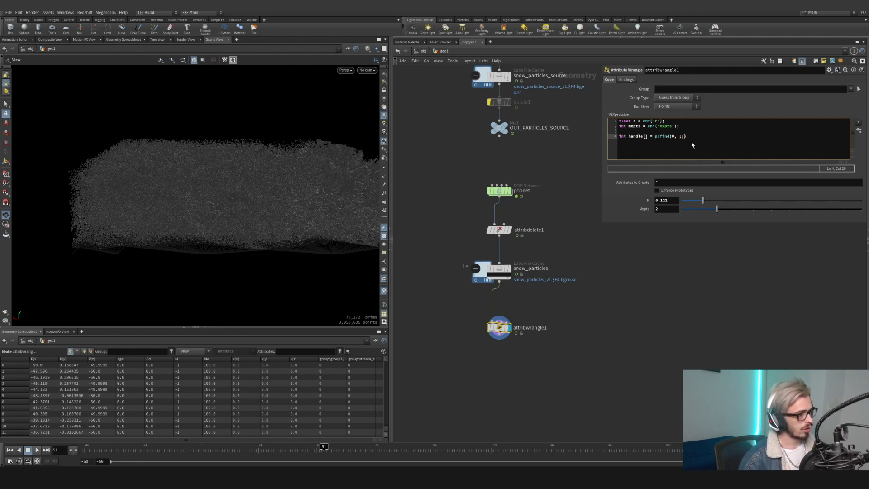
type("P")
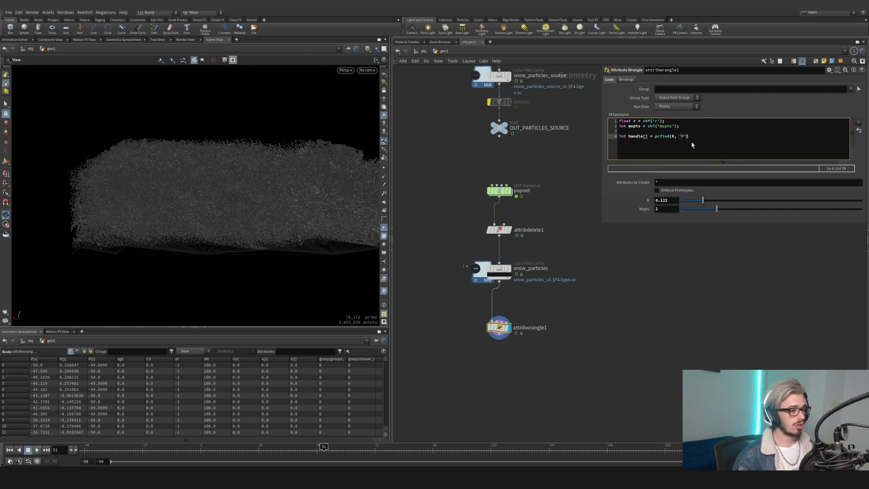
type(", @P")
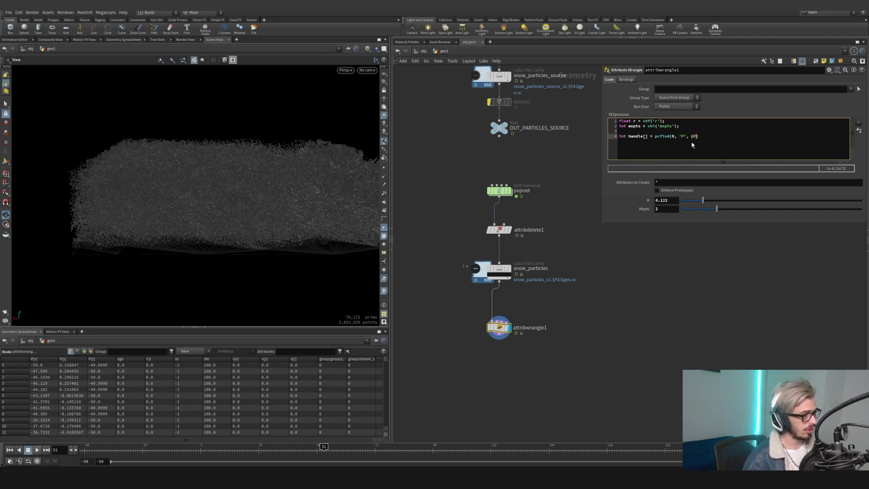
type(", r, mxpts")
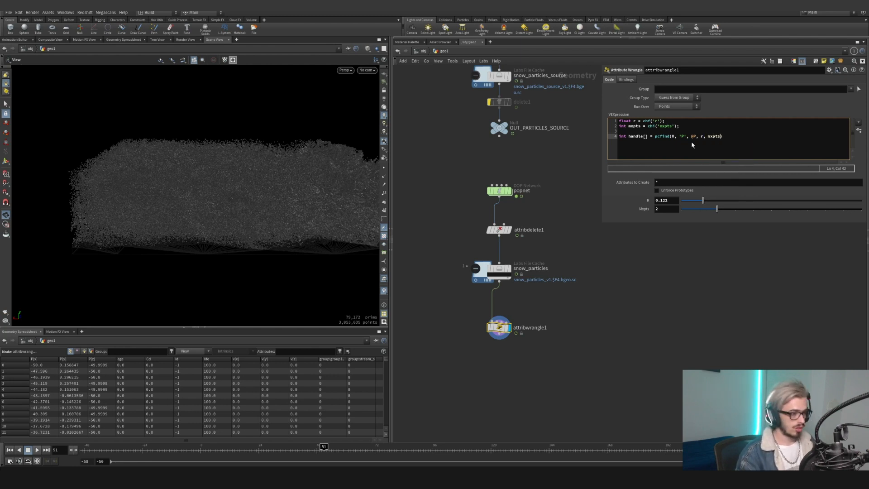
type(");")
key("Return")
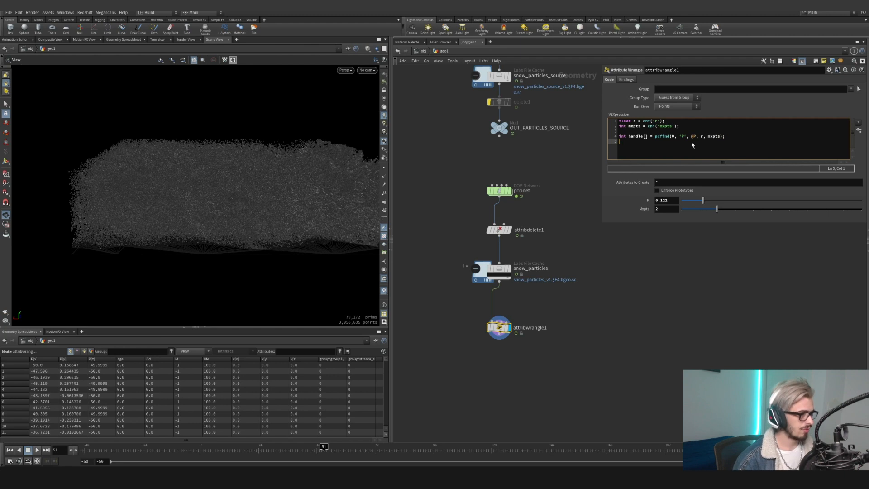
- Finish the wrangle code with f@Cd = len(handle) / float ( mxpts ); and apply it
key("Return")
type("fo")
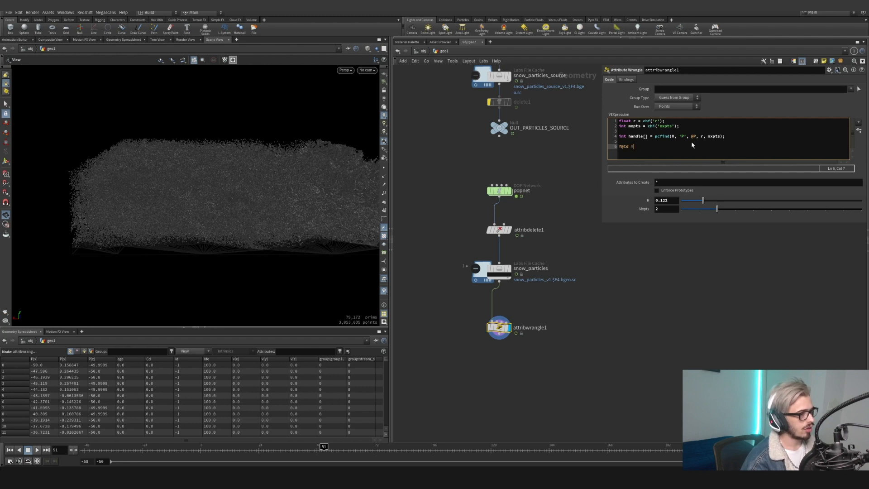
type("Cd = lengh")
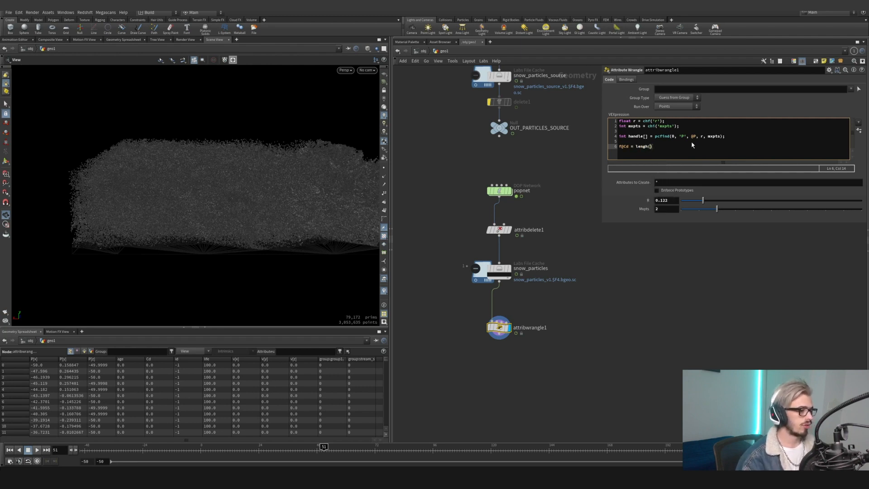
type("(gand")
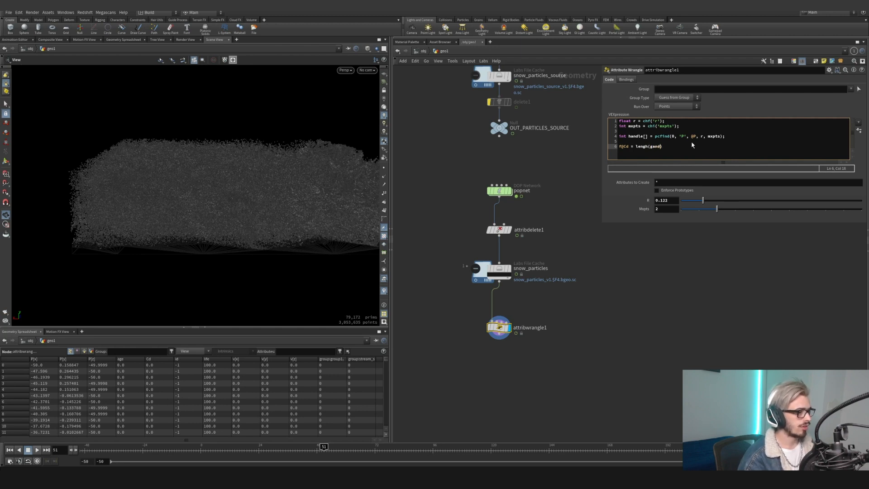
type("le")
key("BackSpace")
key("BackSpace")
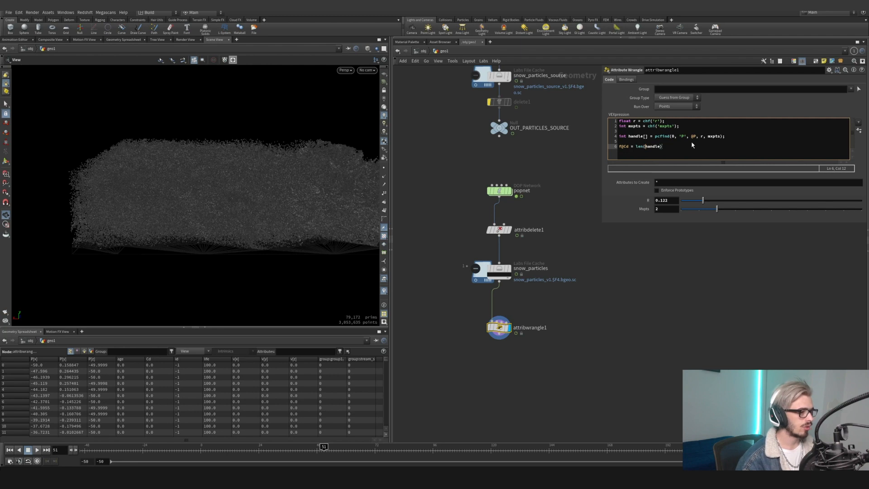
type("/")
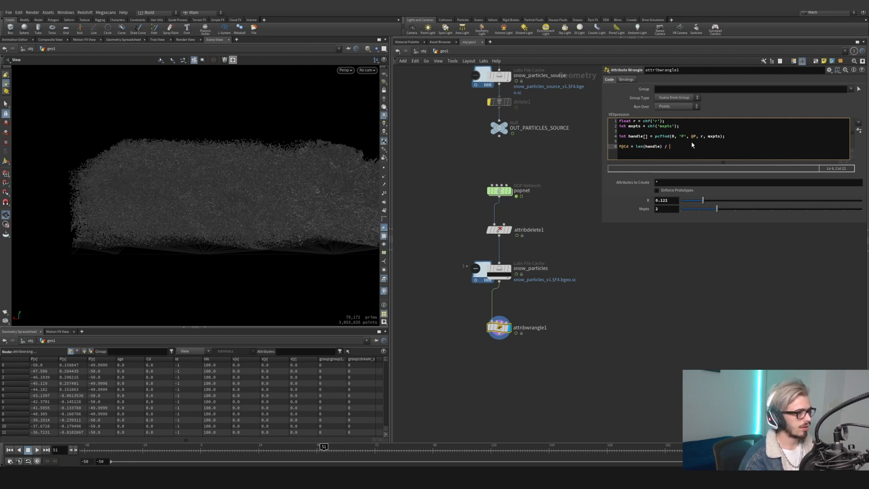
type("/mxpts")
type("float (")
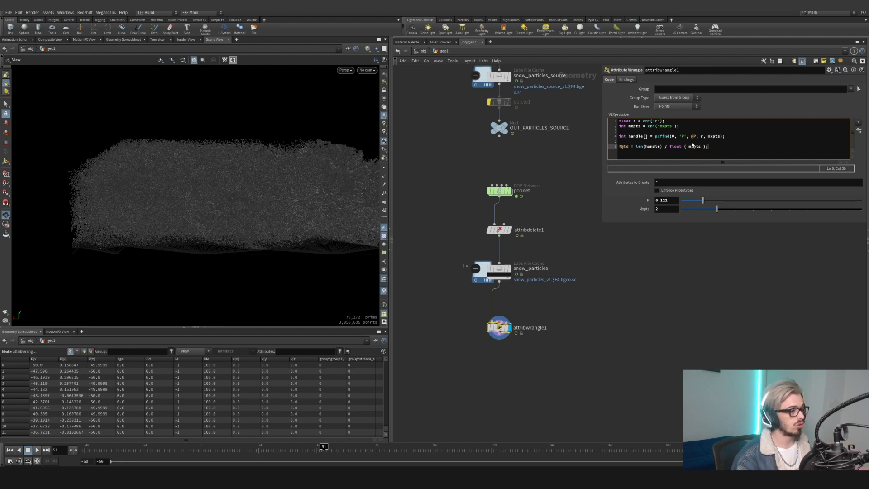
left_click(646, 262)
- Set the popnet's object merge Object pattern to *pop* so that only the particle object is imported
left_click_drag(249, 208, 355, 194)
left_click(498, 191)
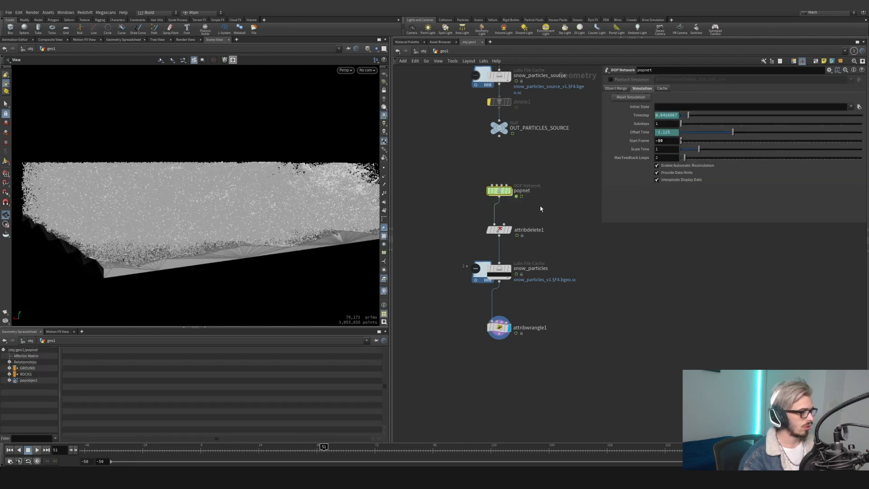
left_click(626, 89)
left_click(691, 117)
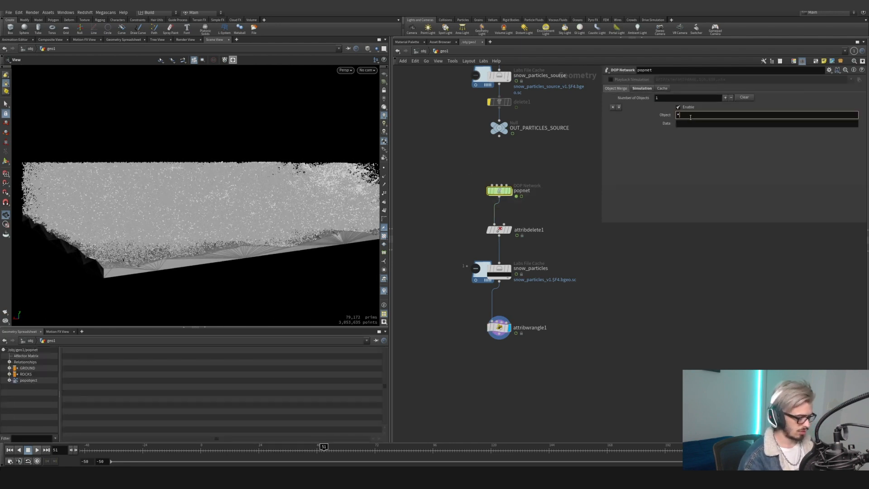
type("pop*")
key("Return")
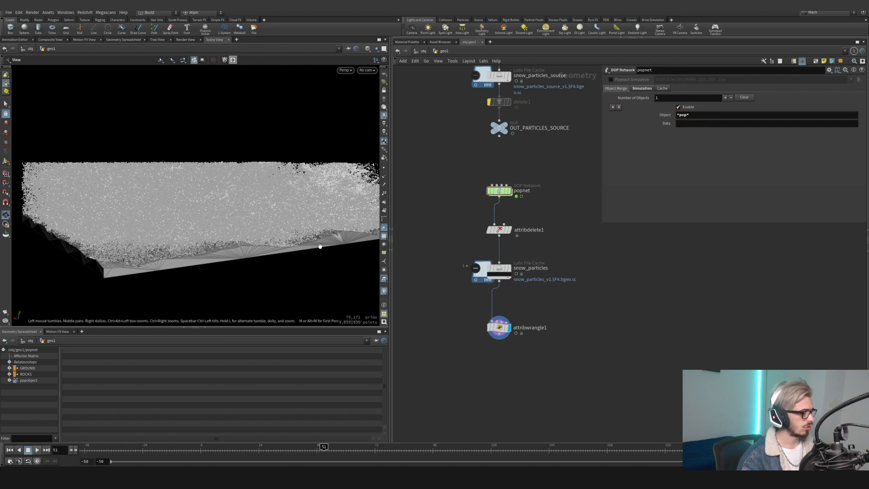
left_click_drag(531, 207, 506, 193)
left_click_drag(698, 114, 659, 114)
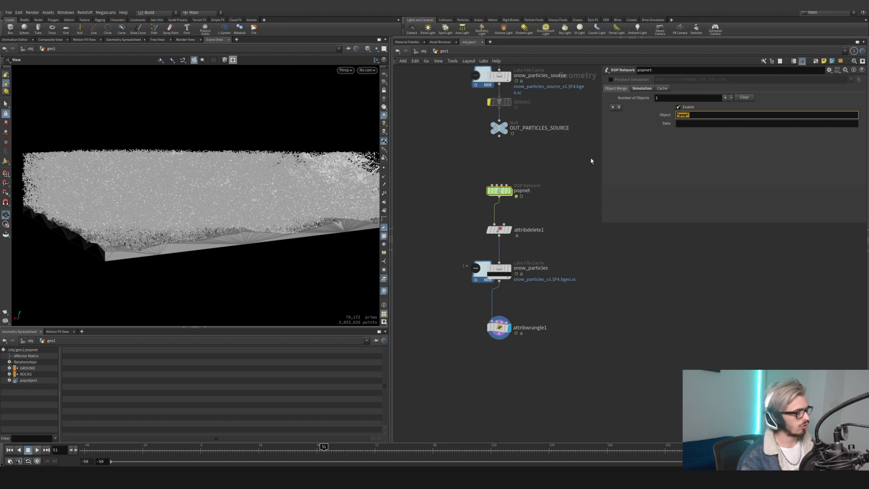
- Add a Blast node below snow_particles, wire snow_particles into it and display its output
middle_click_drag(513, 346, 522, 277)
left_click_drag(509, 260, 509, 301)
key("Tab")
type("blast")
key("Return")
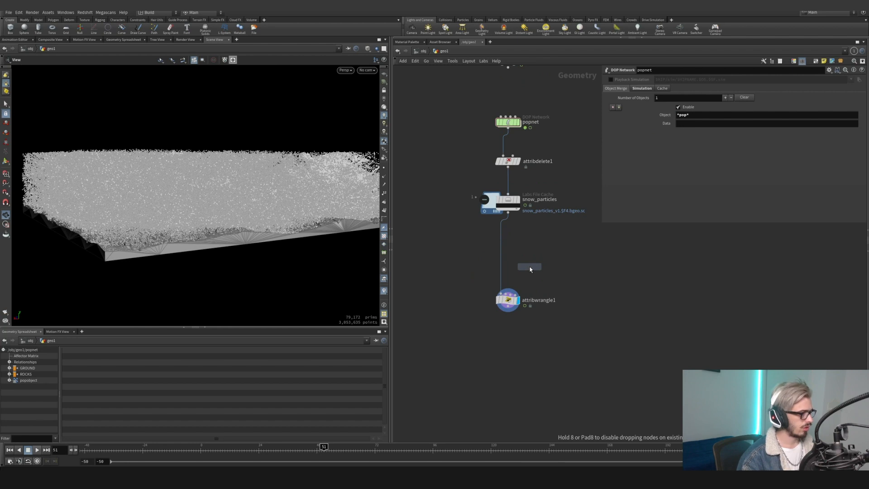
left_click(529, 267)
left_click_drag(508, 212, 529, 260)
left_click(540, 266)
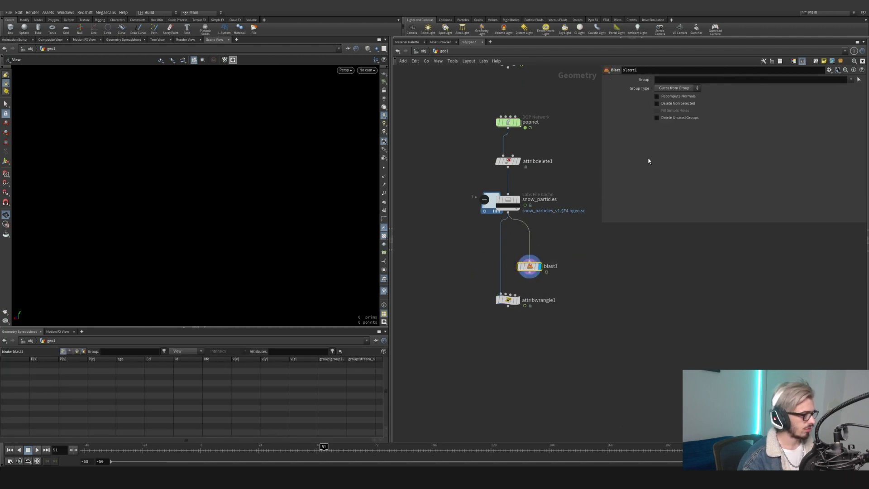
- Set blast1's group to stream_source_first_input with Delete Non Selected, and insert it between snow_particles and attribwrangle1
left_click(851, 79)
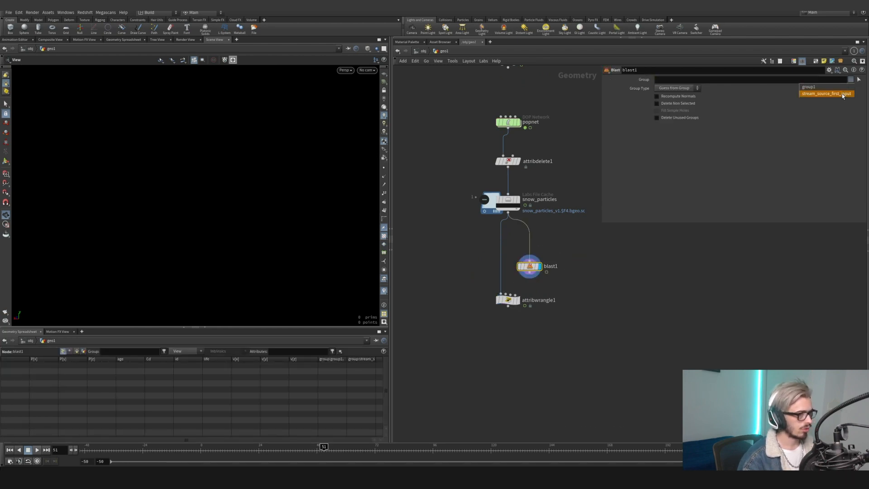
left_click(819, 89)
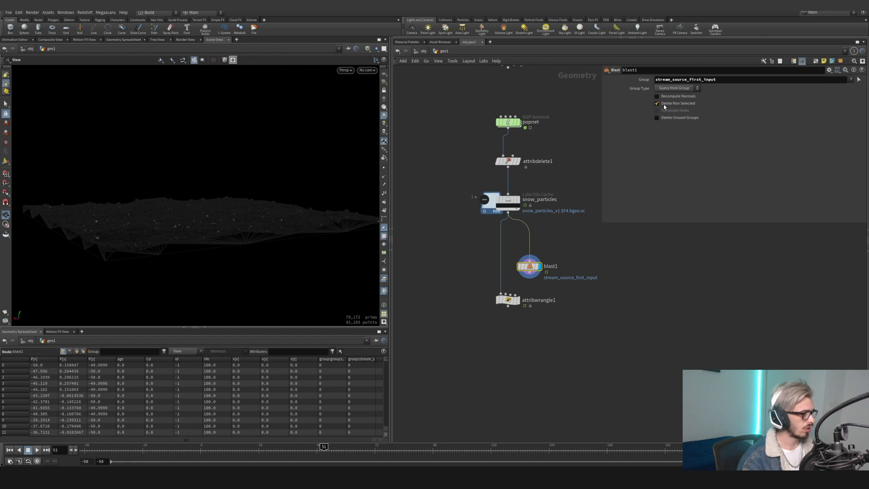
left_click_drag(531, 269, 510, 243)
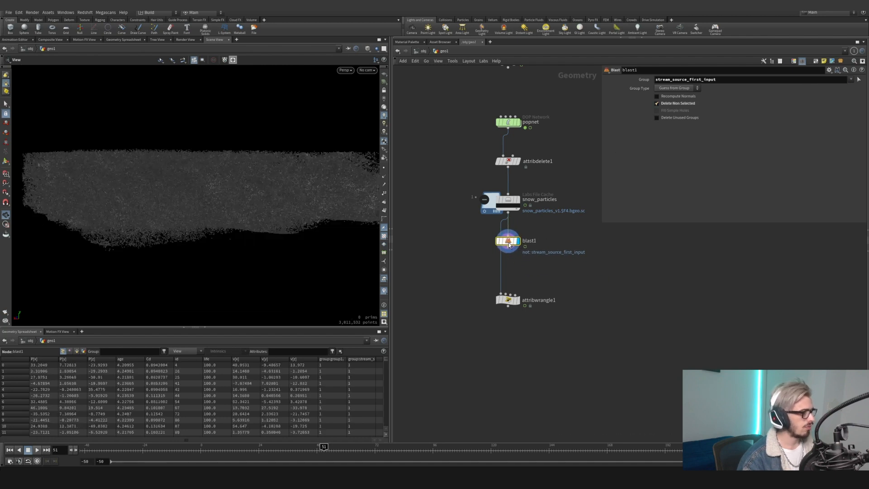
left_click(508, 122)
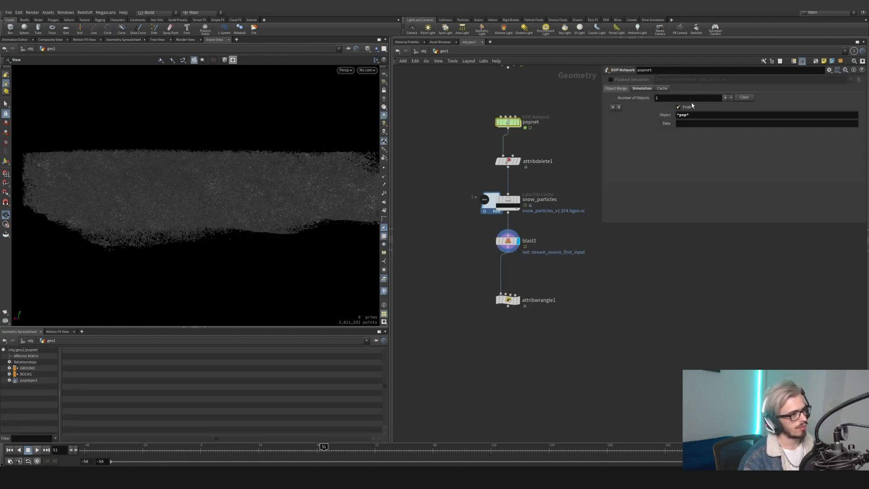
- Display attribwrangle1 and set its R to 0.111 and Mxpts to 9
left_click(518, 300)
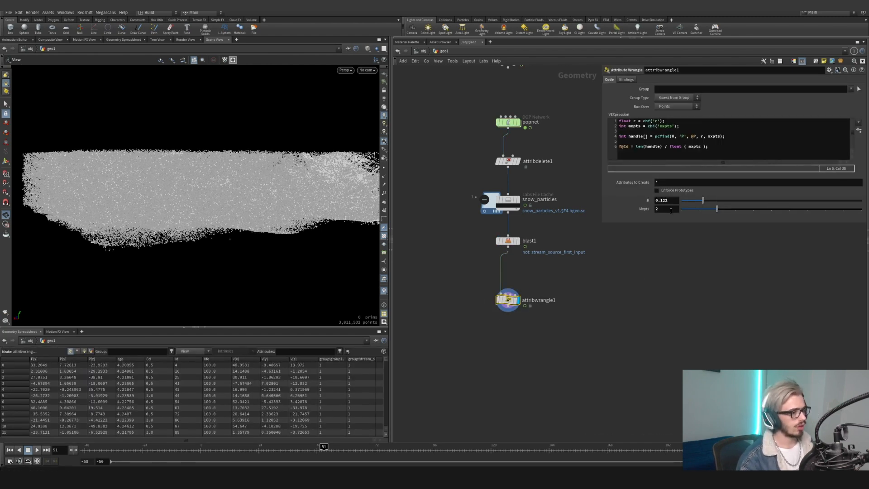
left_click_drag(263, 183, 281, 192)
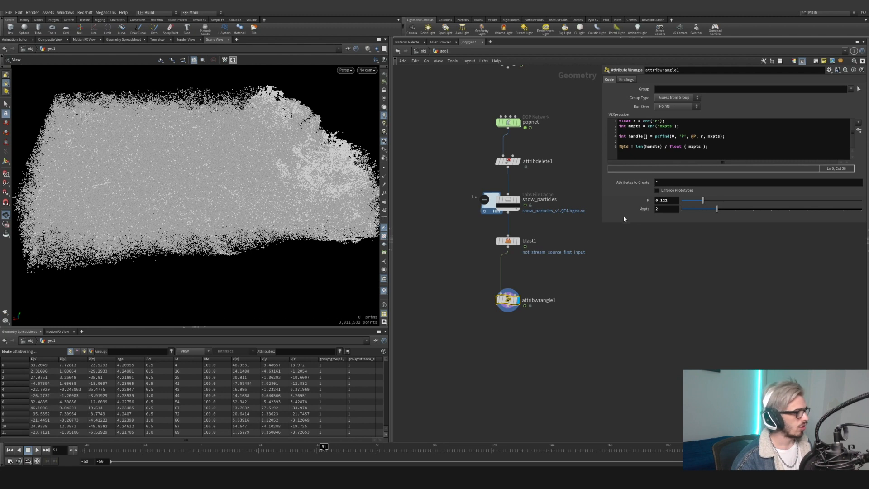
double_click(658, 209)
type("5")
key("Return")
left_click_drag(358, 196, 319, 168)
left_click_drag(686, 203, 702, 201)
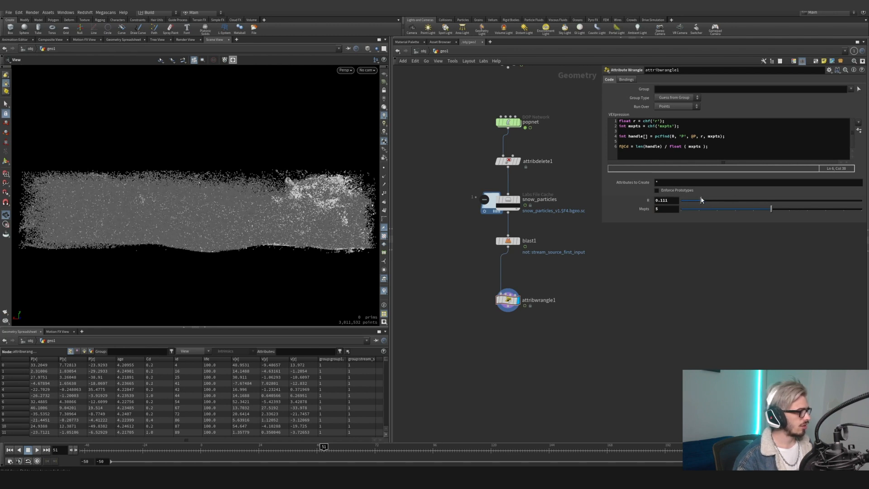
left_click_drag(771, 209, 844, 208)
left_click_drag(257, 228, 312, 195)
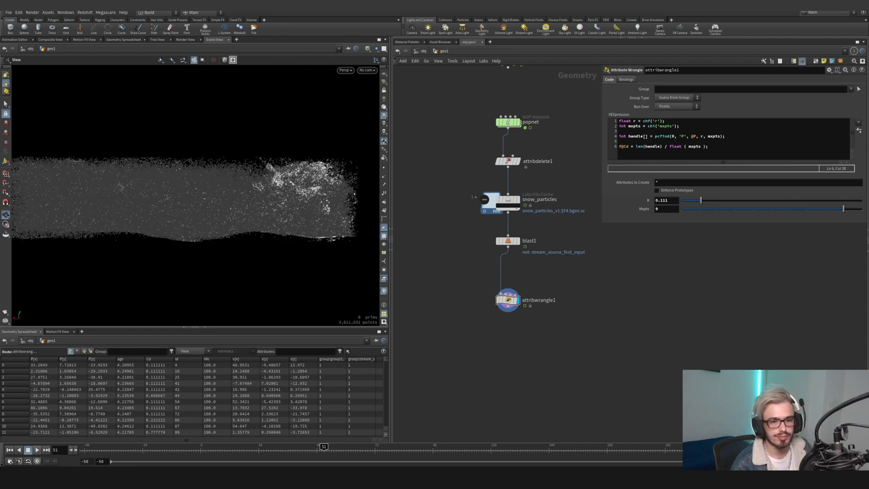
- Multiply the Cd expression in attribwrangle1 by a chf('mult') channel reference
left_click(715, 156)
type("*")
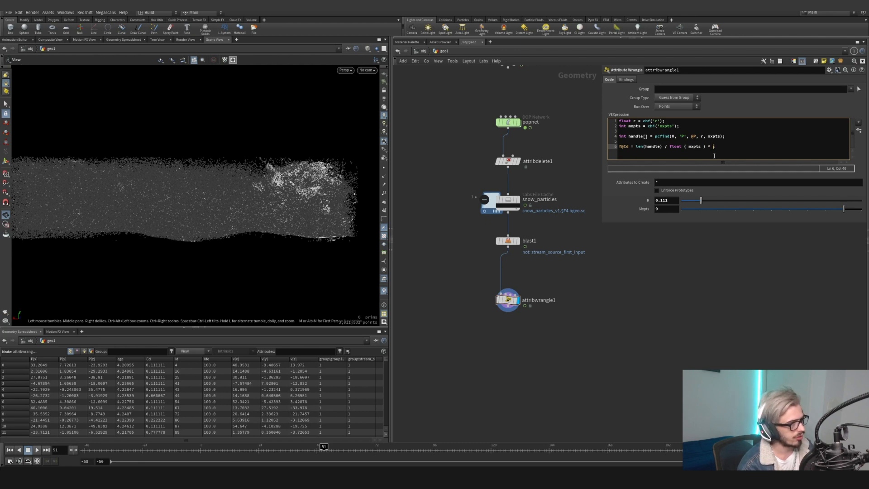
type(" chf()")
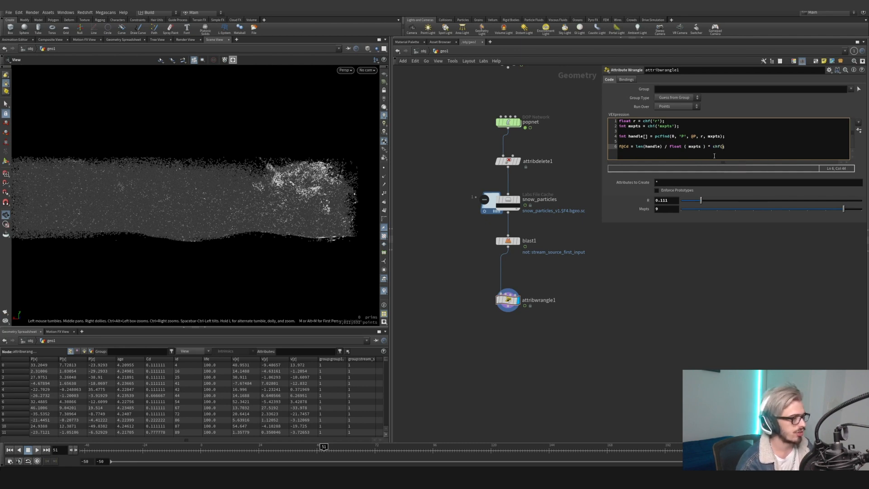
key("Left")
type("'mukl")
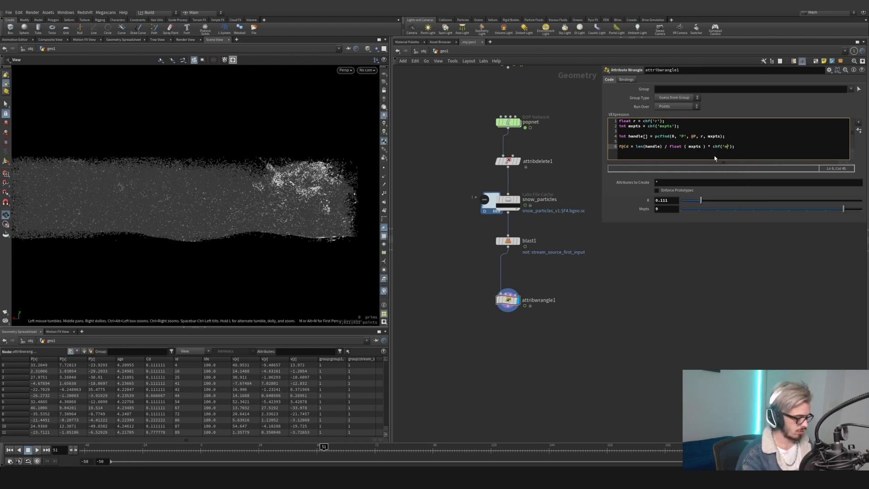
key("BackSpace")
key("BackSpace")
type("lt")
key("Right")
key("Right")
- Extend the Cd expression with a multiplication by fit(length(v@v),0, 150, 0, 1)
type("*")
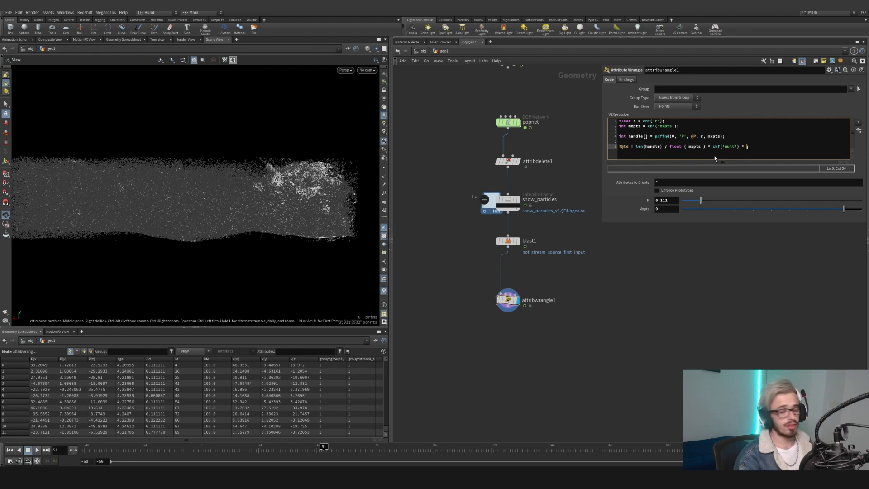
type(" fit(")
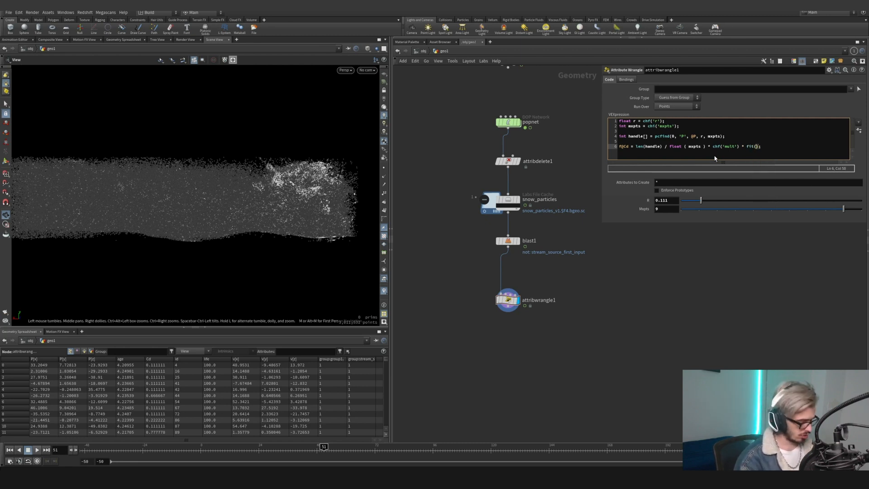
type("length()v@")
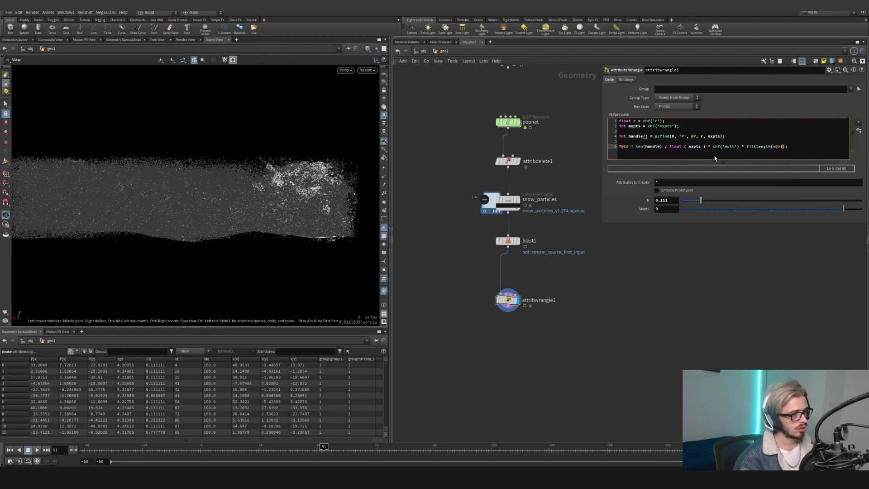
type("v),")
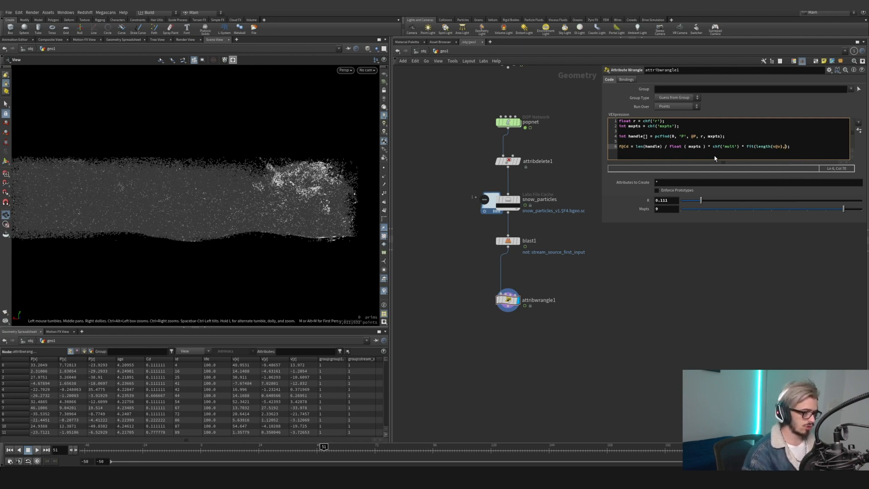
type("0")
type(", 145")
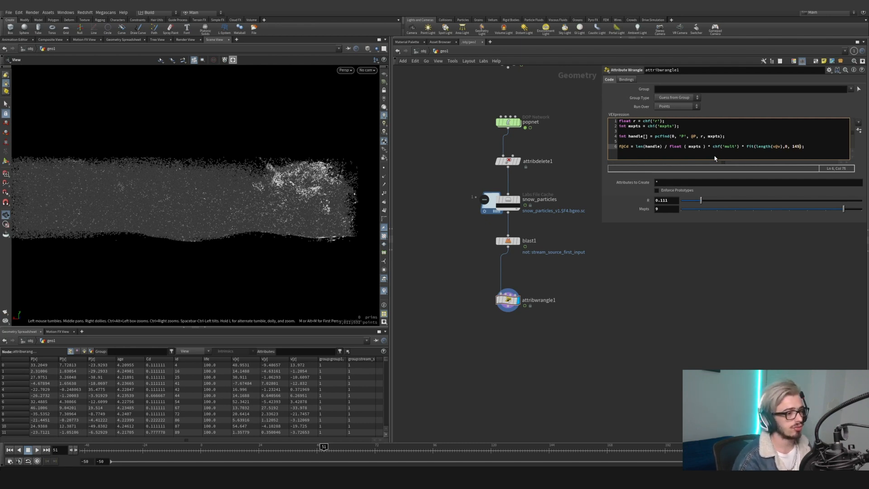
key("Left")
key("BackSpace")
type(", 0")
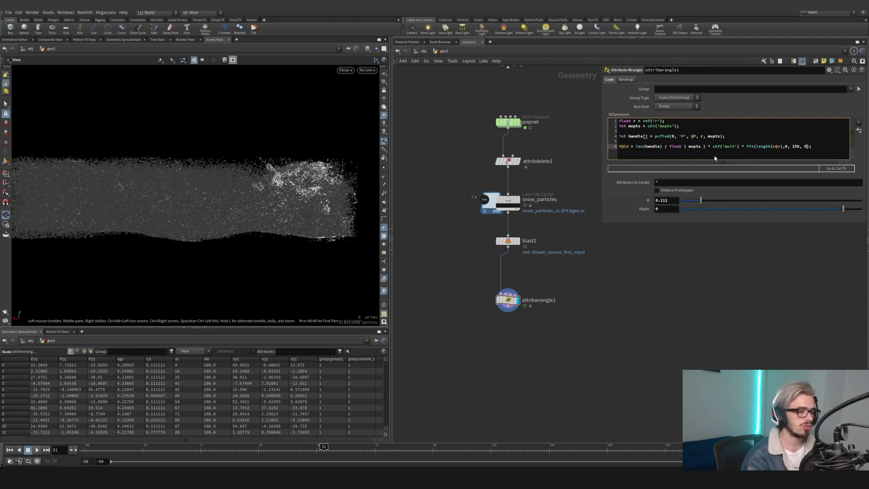
type(", 1")
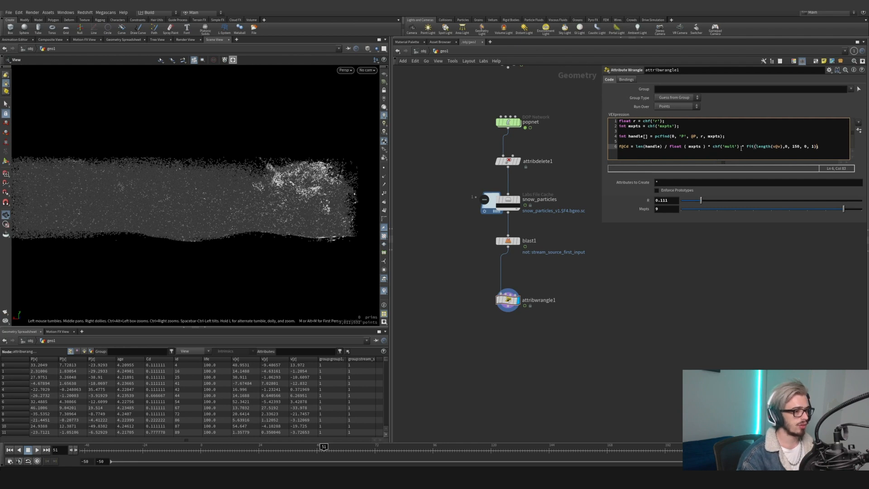
type(")")
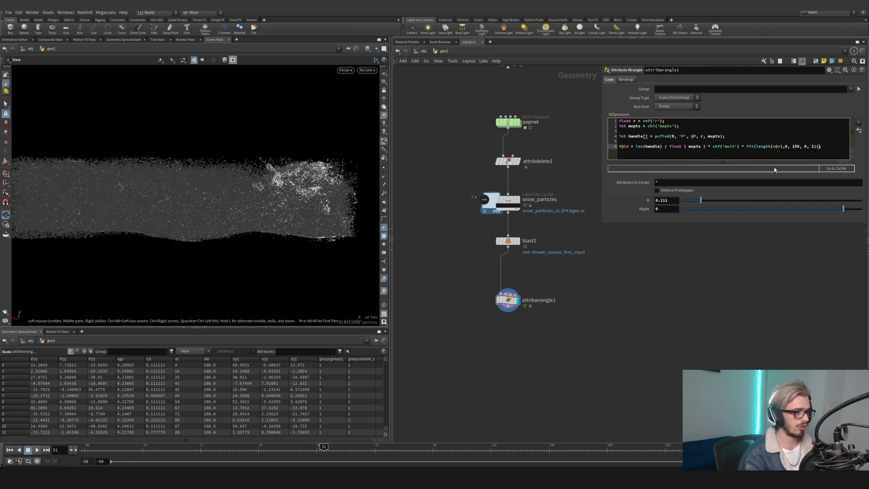
- Delete the surplus closing parenthesis at the end of the Cd line and apply the wrangle code
left_click(758, 291)
left_click(817, 147)
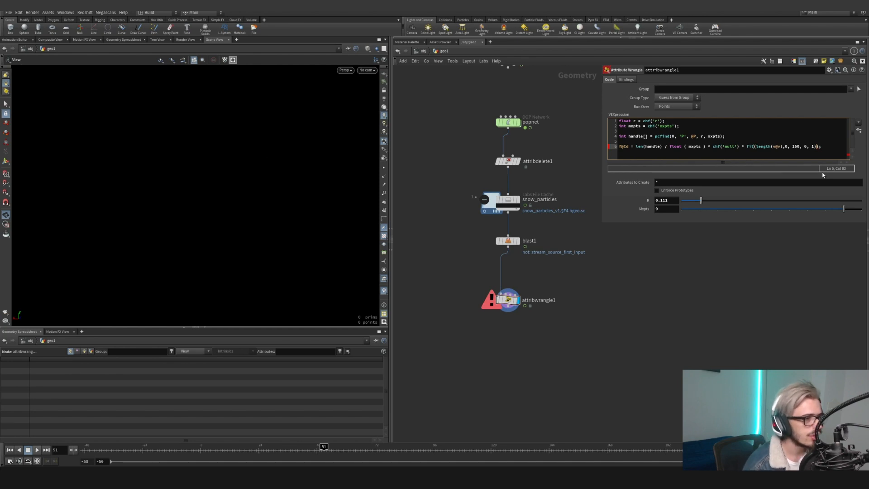
key("Delete")
key("g")
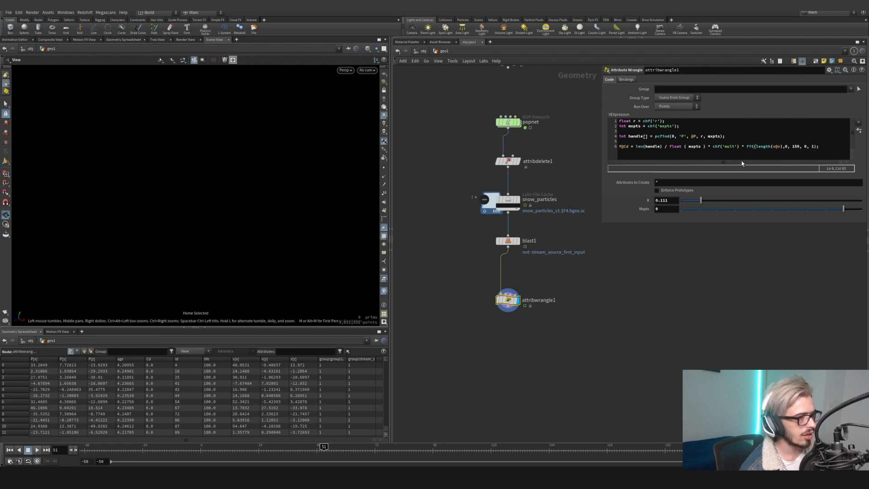
- Create the missing Mult parameter from the wrangle code and set it to 1
left_click(859, 131)
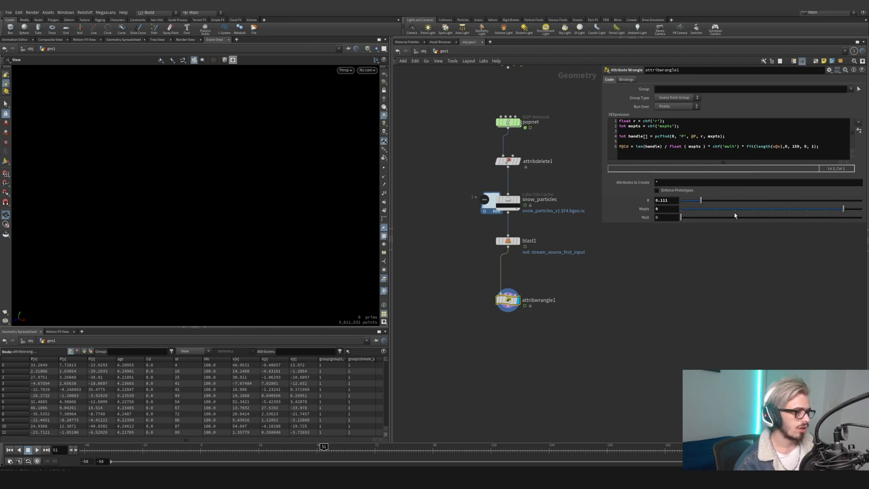
double_click(663, 219)
type("1")
key("Return")
left_click_drag(243, 232, 294, 254)
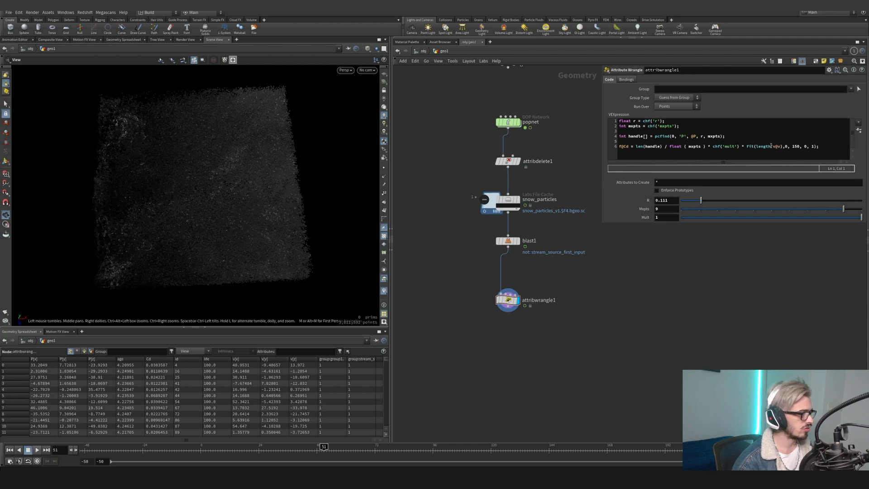
- Try an output maximum of 2 in the fit function and inspect the particle shading from several angles
double_click(813, 146)
type("2")
left_click(745, 270)
mouse_move(251, 209)
left_mouse_down()
mouse_move(246, 182)
mouse_move(274, 232)
mouse_move(278, 227)
mouse_move(258, 218)
left_mouse_up()
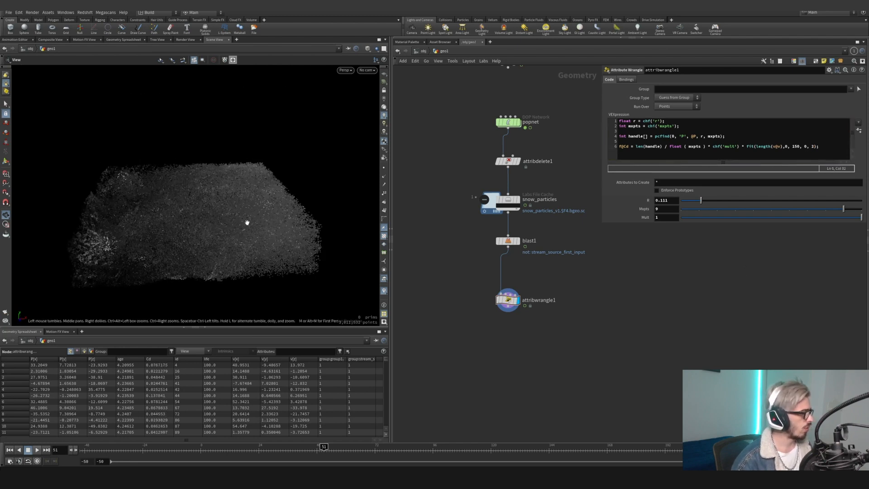
scroll(258, 218, "up", 4)
middle_click_drag(258, 217, 231, 239)
left_click_drag(231, 239, 318, 211)
left_click_drag(256, 198, 267, 196)
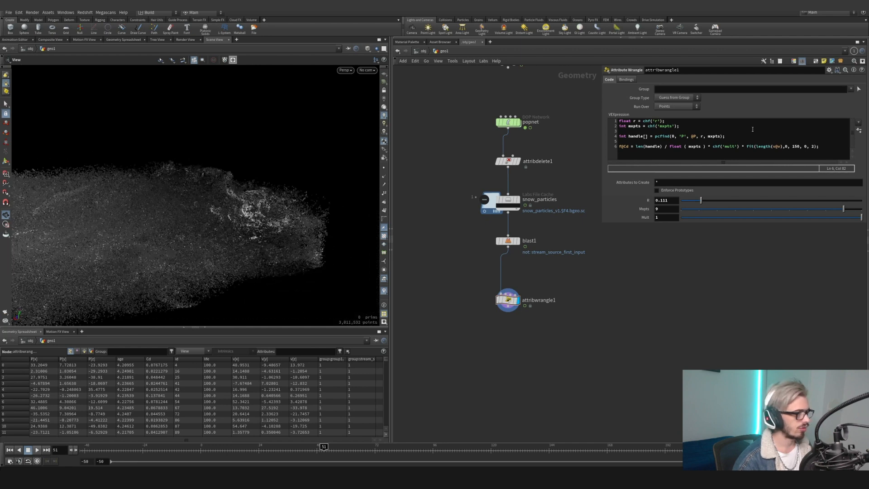
- Restore the fit function's output maximum to 1 and undo the trial adjustment of Mult
key("BackSpace")
type("1")
left_click_drag(159, 254, 263, 216)
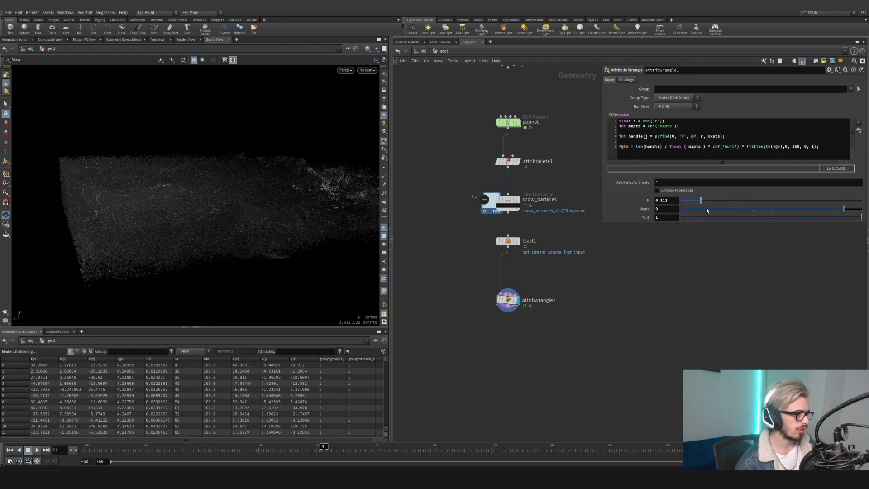
mouse_move(672, 218)
middle_mouse_down()
mouse_move(723, 214)
mouse_move(685, 218)
mouse_move(677, 206)
middle_mouse_up()
key("ctrl+z")
- Wrap the whole Cd expression in clamp() with limits 0 and 1, and apply the wrangle code
left_click(634, 148)
type("clamp(")
left_click(828, 146)
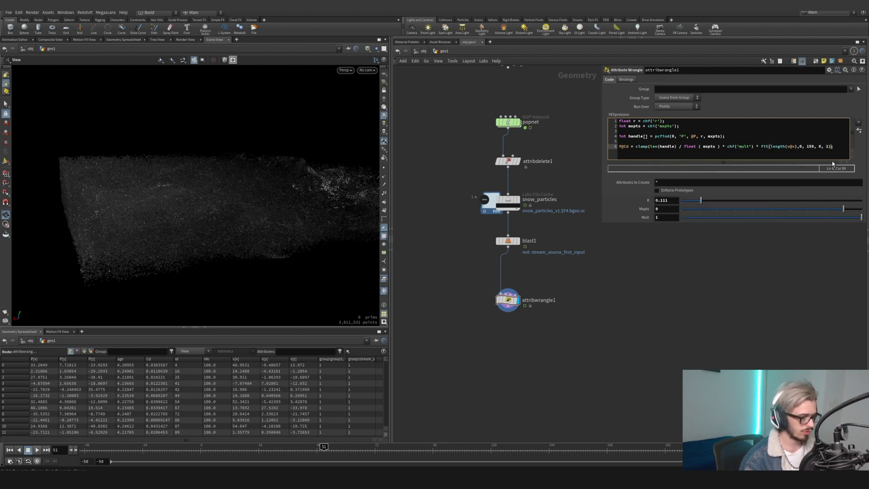
type(",0 ,1")
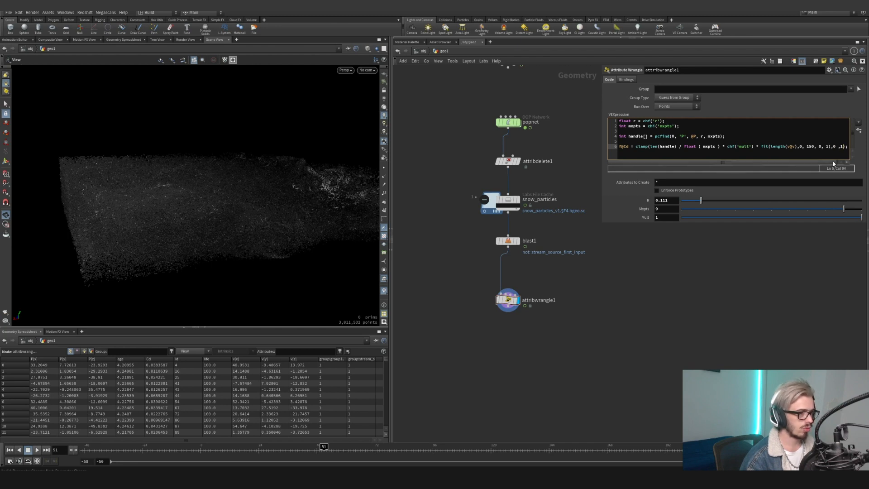
left_click(809, 269)
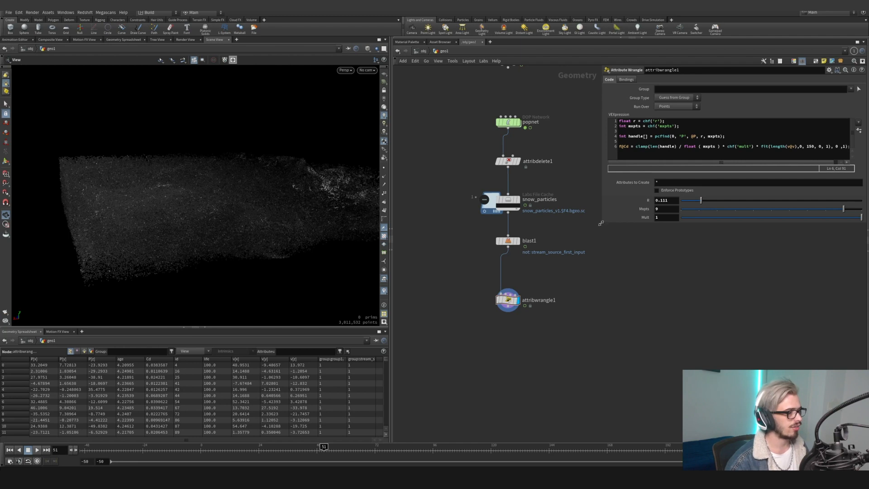
- Widen the wrangle's floating parameter area and set its R search radius to 0.3
left_click_drag(600, 224, 589, 224)
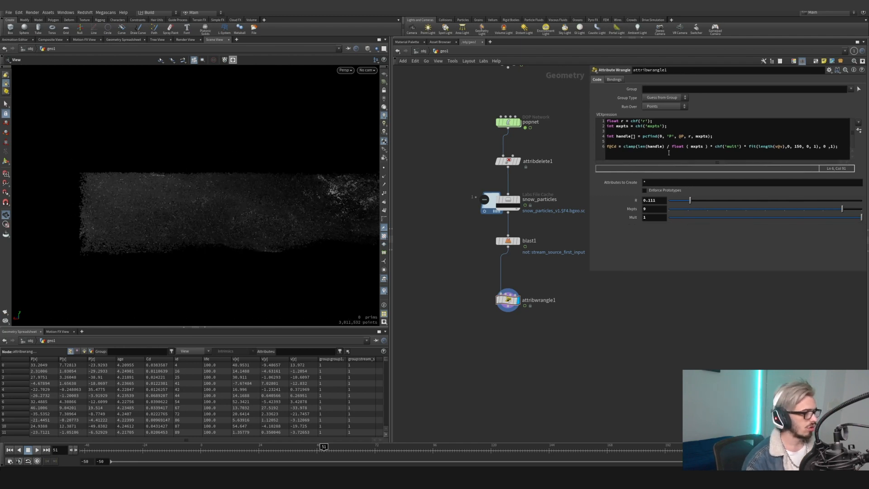
left_click(841, 146)
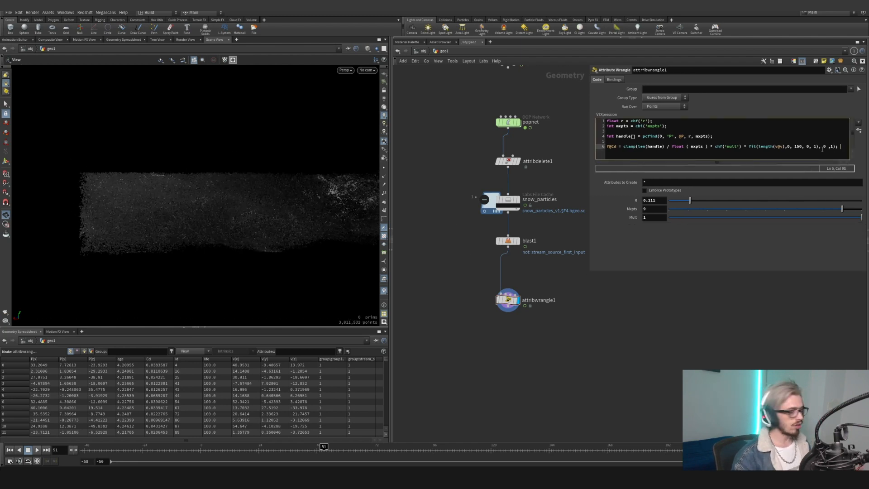
double_click(651, 200)
type("0.3")
key("Return")
left_click_drag(274, 188, 153, 155)
left_click(839, 152)
key("Return")
key("Return")
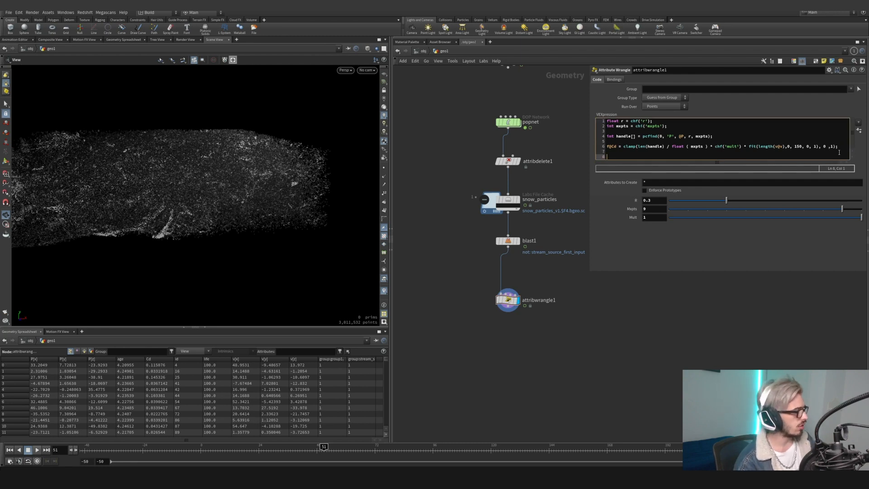
type("if(")
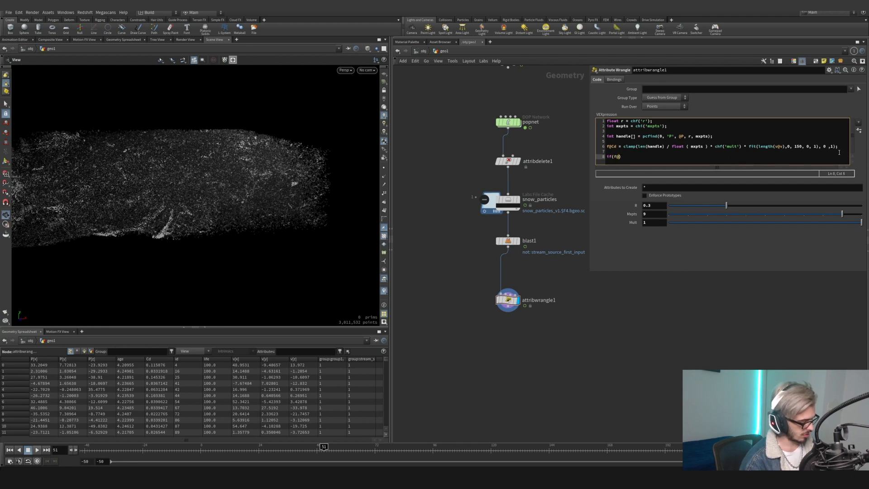
type("f@Cd <")
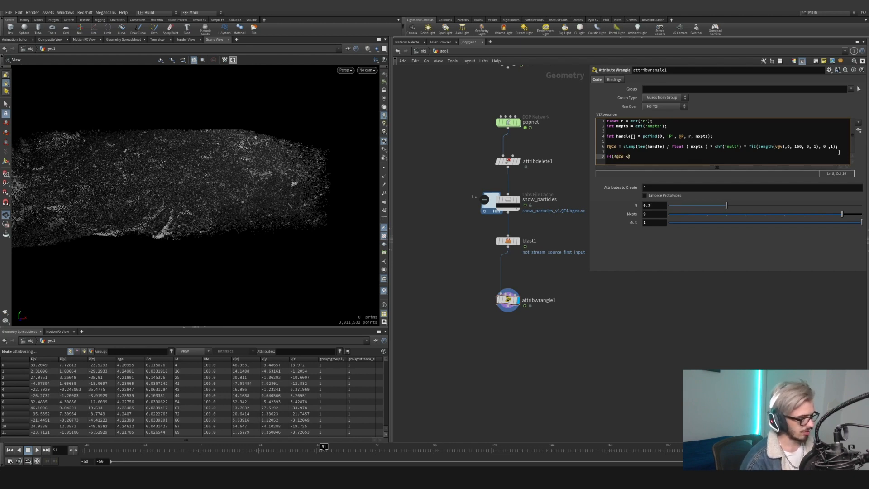
type(" chf()")
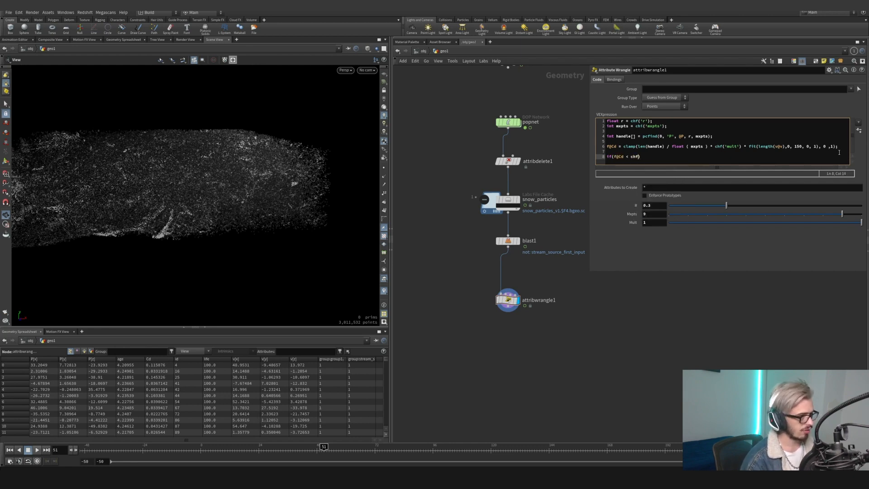
type("''")
type("delThresh")
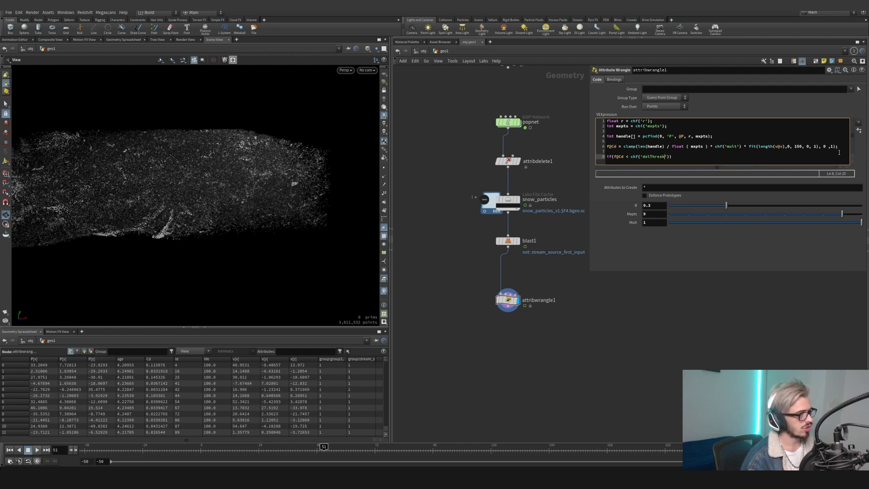
type("{")
key("Return")
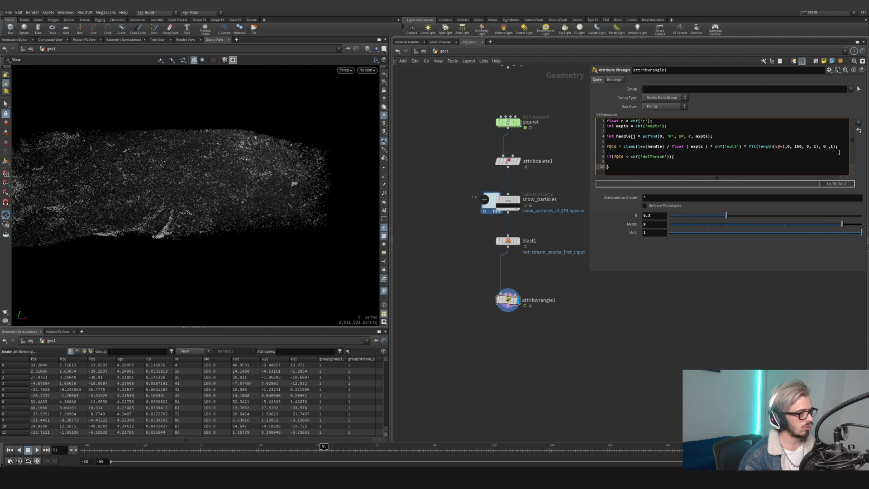
type("removepoint()")
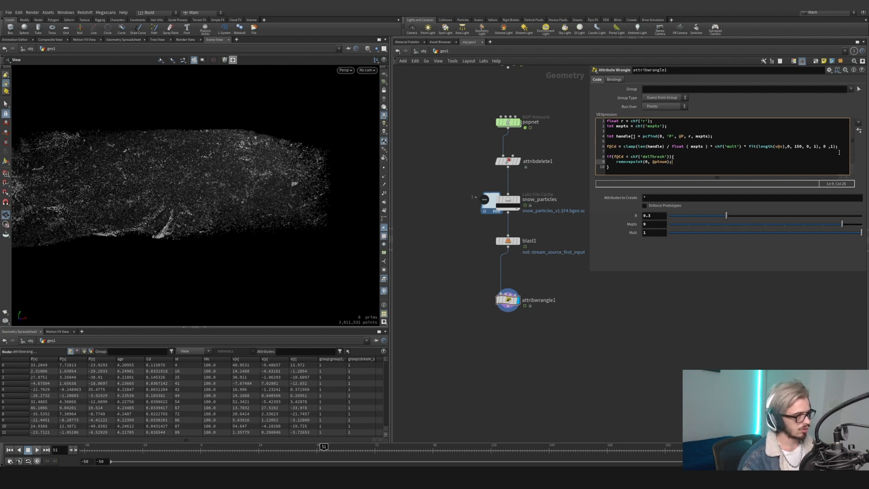
- Create the missing delThresh parameter from the wrangle code and raise it to about 0.194
left_click(859, 131)
left_click_drag(685, 242, 707, 245)
left_click_drag(199, 157, 249, 294)
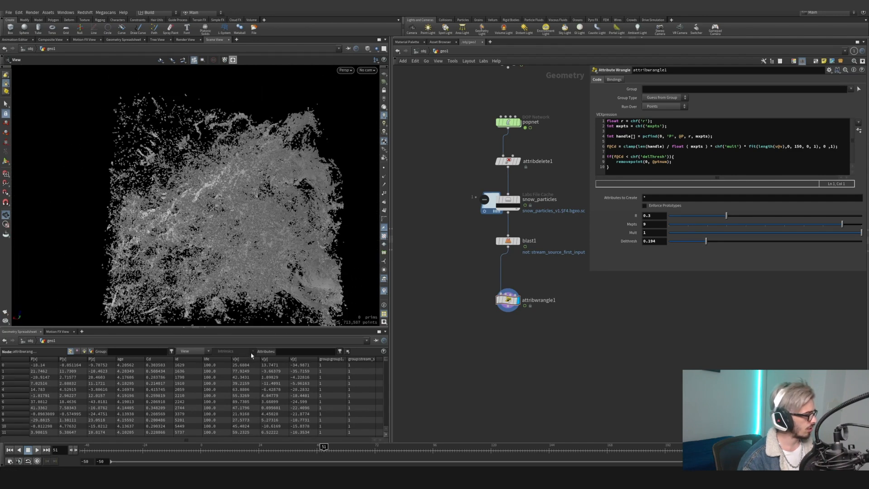
- Go to frame 117 and lower the wrangle's R radius to about 0.171, judging the remaining particles in the viewport
mouse_move(324, 448)
left_mouse_down()
mouse_move(275, 447)
mouse_move(378, 446)
mouse_move(309, 445)
left_mouse_up()
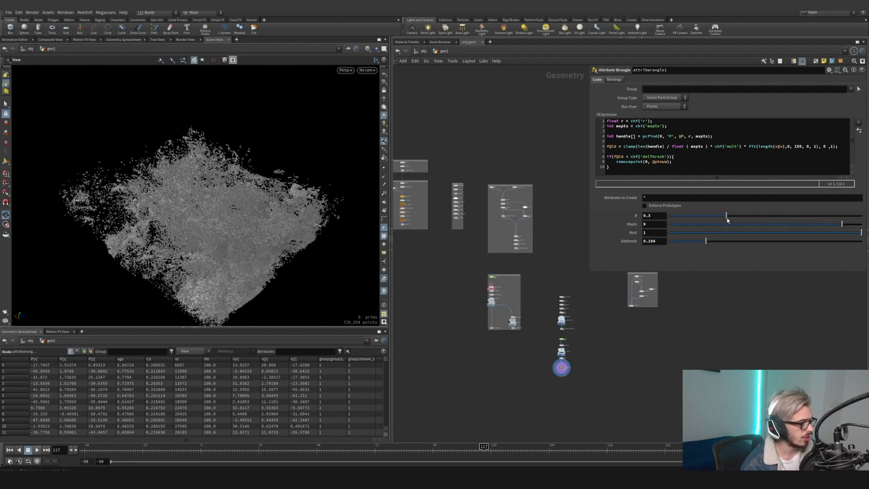
left_click_drag(727, 217, 702, 221)
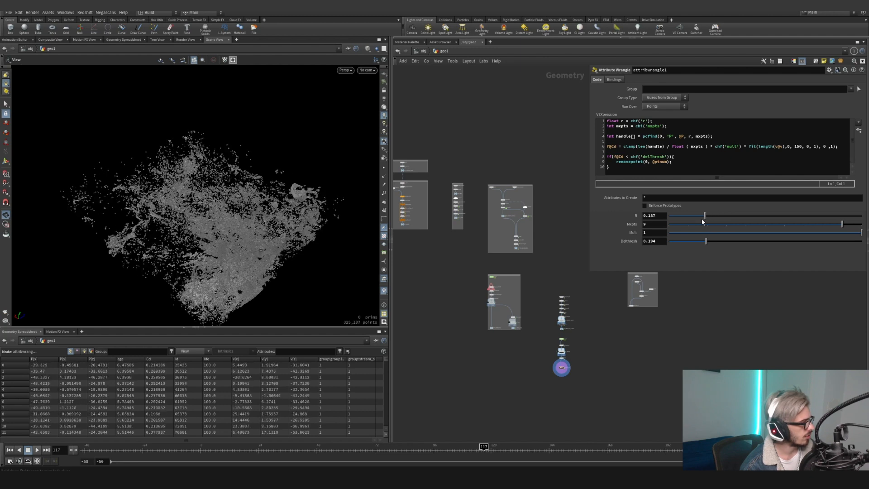
left_click_drag(362, 235, 233, 192)
- Add a null named OUT_PARTICLE below attribwrangle1 and enclose the particle node chain in a network box
scroll(209, 223, "up", 3)
key("Tab")
type("null")
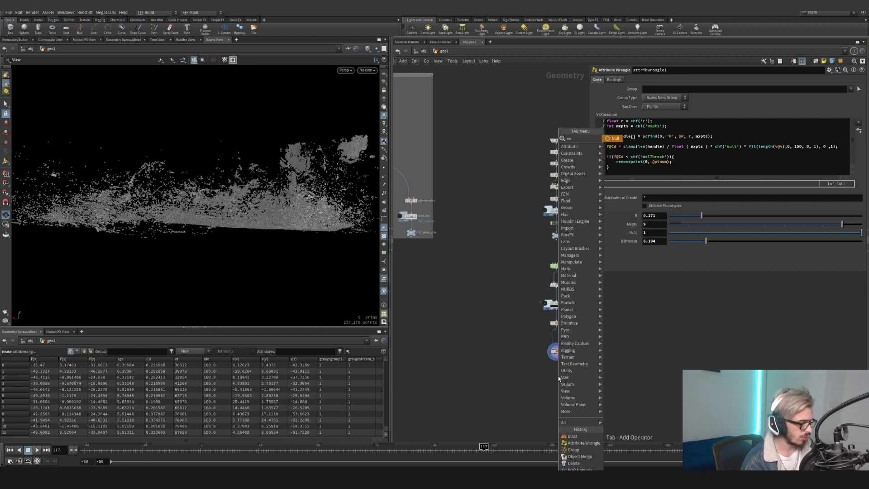
key("Return")
left_click_drag(559, 377, 557, 376)
left_click(565, 374)
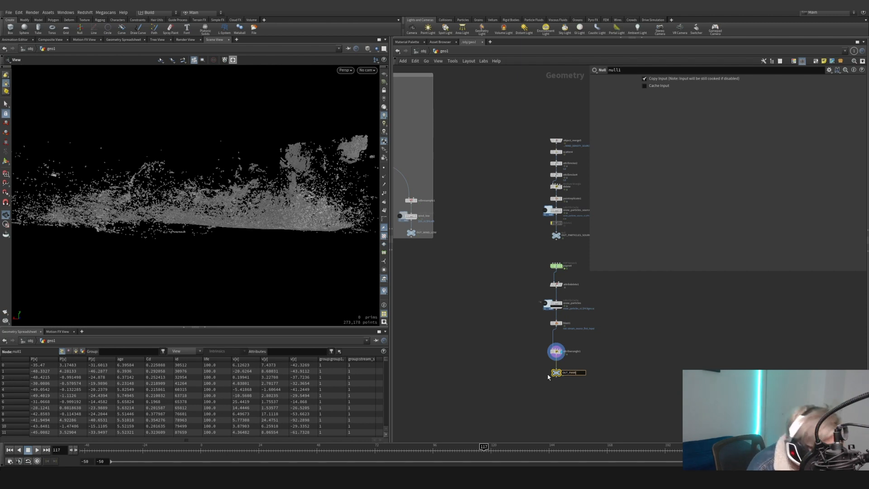
key("Return")
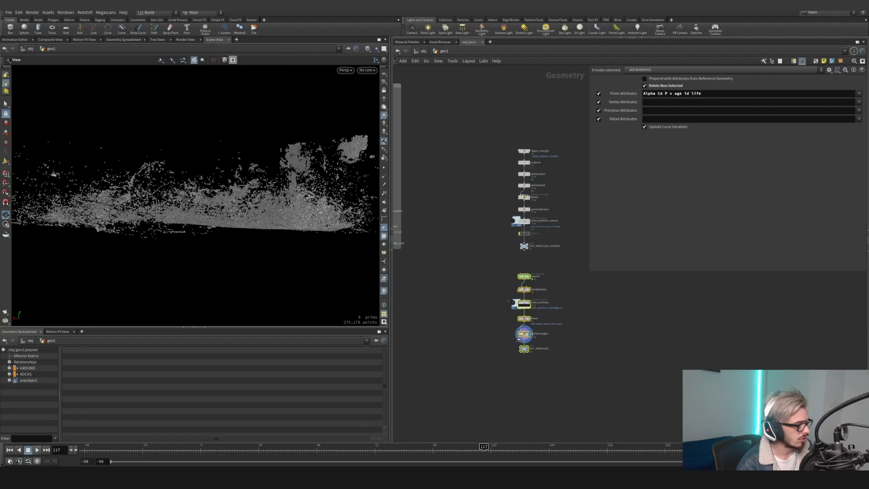
left_click_drag(491, 366, 558, 115)
key("shift+o")
- Display the file1 node that loads tree.fbx, frame the tree and change the viewport lighting to inspect its shape
scroll(564, 188, "down", 3)
left_click_drag(546, 187, 516, 161)
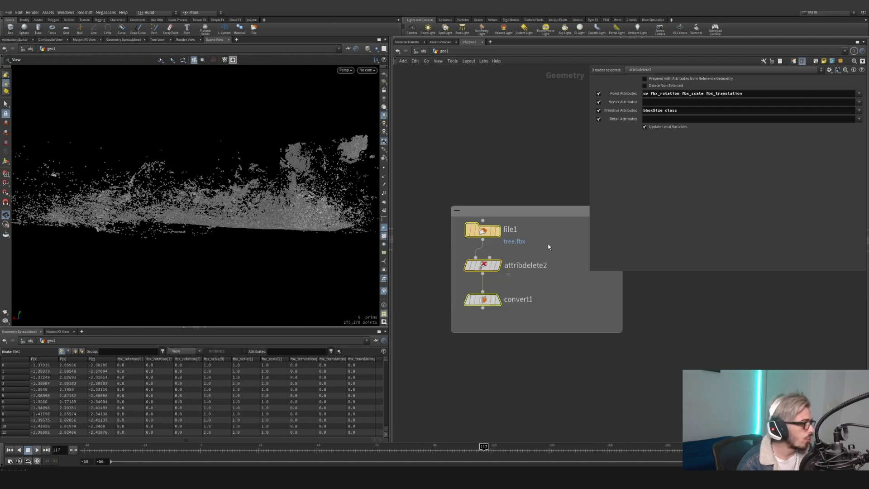
left_click(483, 230)
left_click(497, 231)
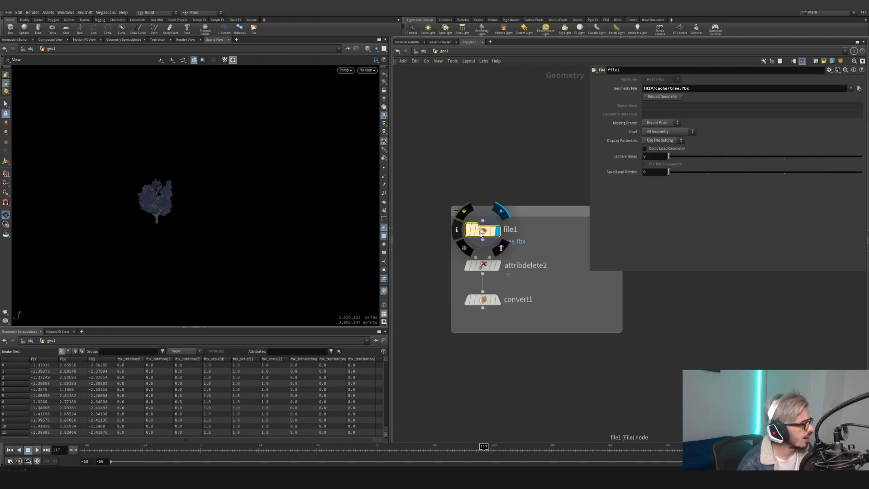
key("space+g")
left_click_drag(168, 215, 196, 211)
middle_click_drag(196, 210, 250, 167)
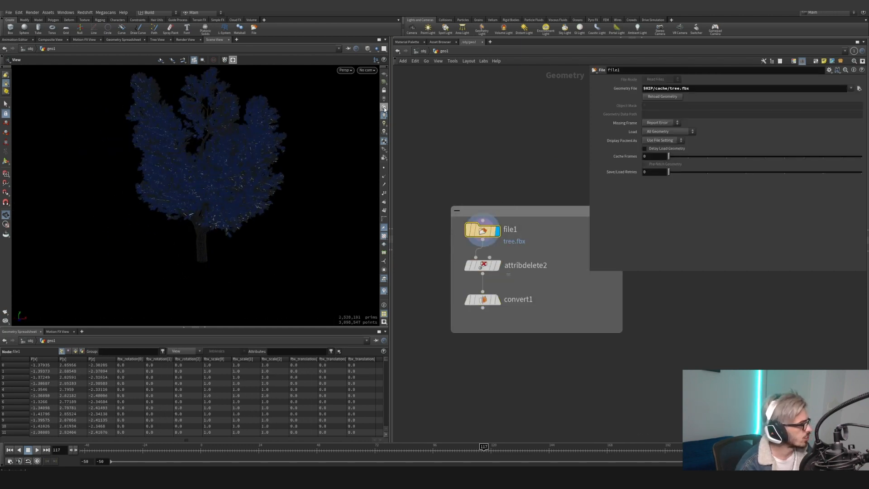
left_click(384, 107)
mouse_move(206, 206)
left_mouse_down()
mouse_move(199, 232)
mouse_move(335, 224)
mouse_move(193, 235)
mouse_move(358, 236)
left_mouse_up()
- Display attribdelete2, clear its primitive attributes pattern and add varmap to the detail attributes it deletes
left_click(495, 268)
left_click_drag(753, 97, 634, 95)
left_click_drag(693, 110, 642, 111)
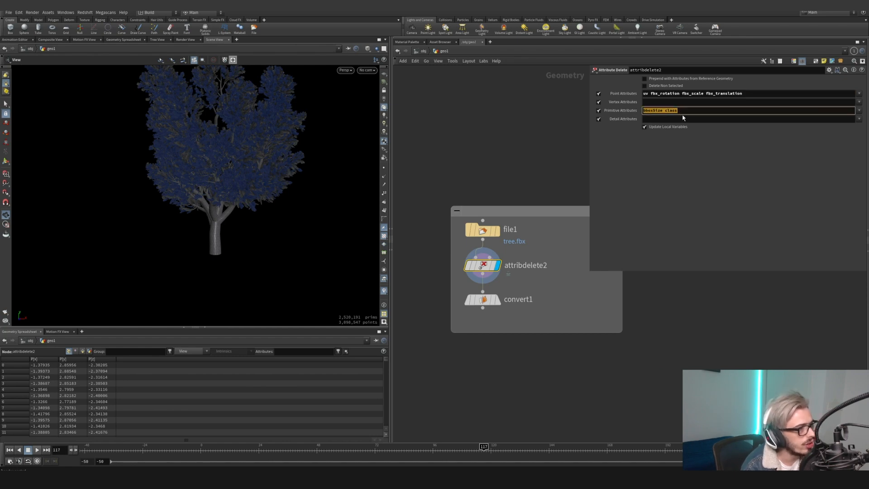
left_click_drag(740, 96, 642, 94)
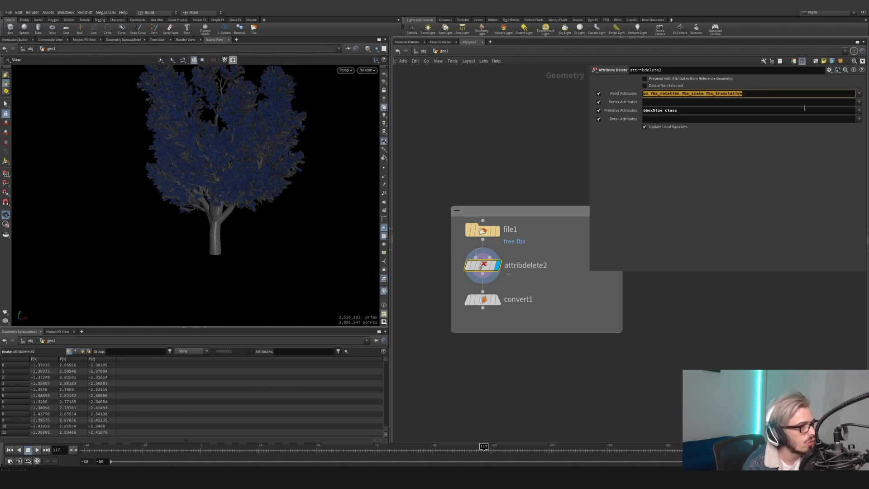
left_click(857, 111)
left_click(861, 112)
left_click(861, 114)
left_click_drag(778, 111, 545, 101)
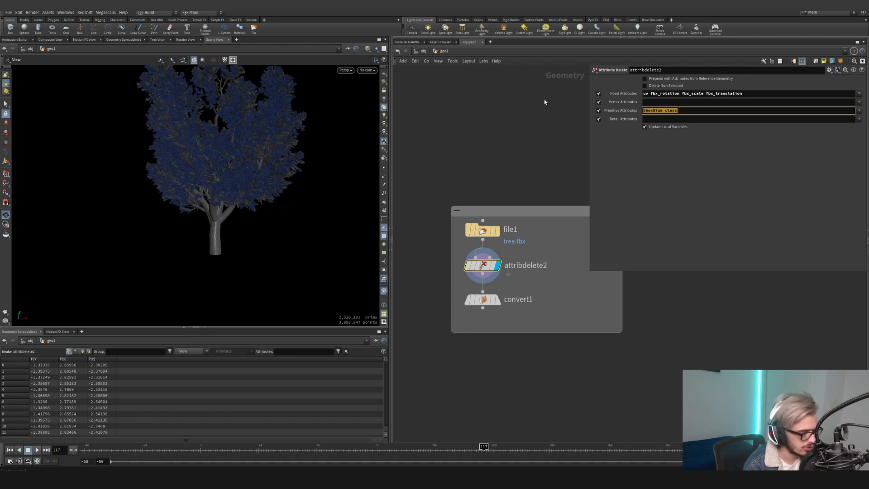
key("BackSpace")
left_click(859, 110)
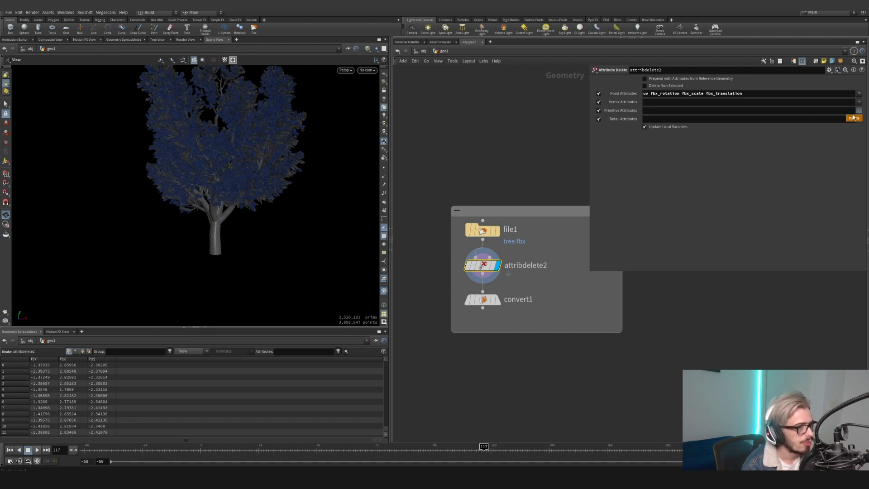
left_click(860, 119)
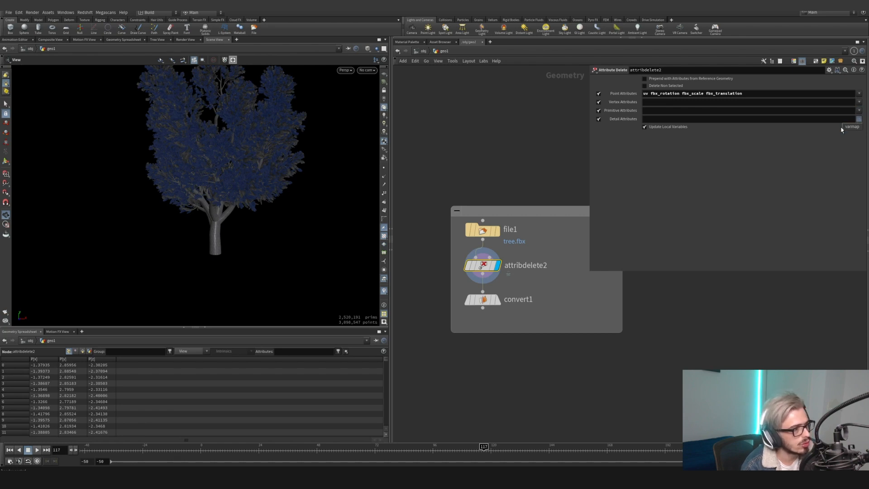
left_click(852, 131)
- Display convert1 and enlarge the network box around the tree nodes, leaving empty space below them
middle_click_drag(523, 268, 534, 240)
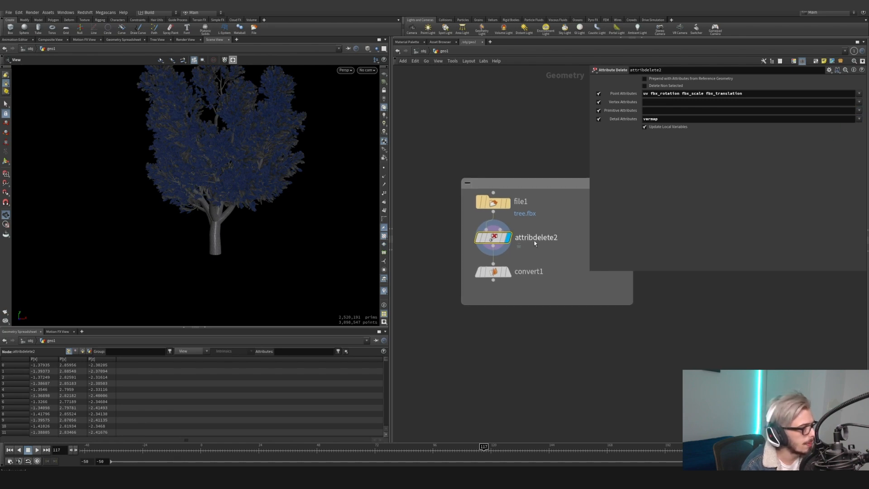
left_click(507, 272)
left_click(498, 275)
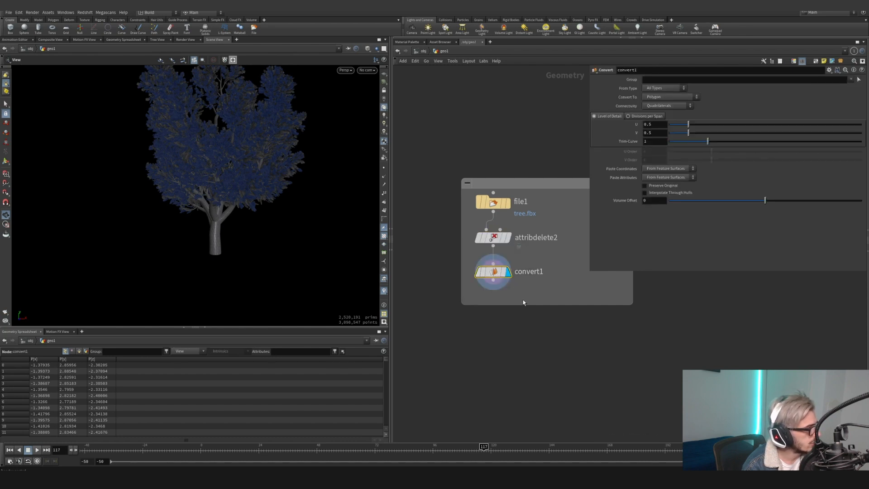
left_click(524, 304)
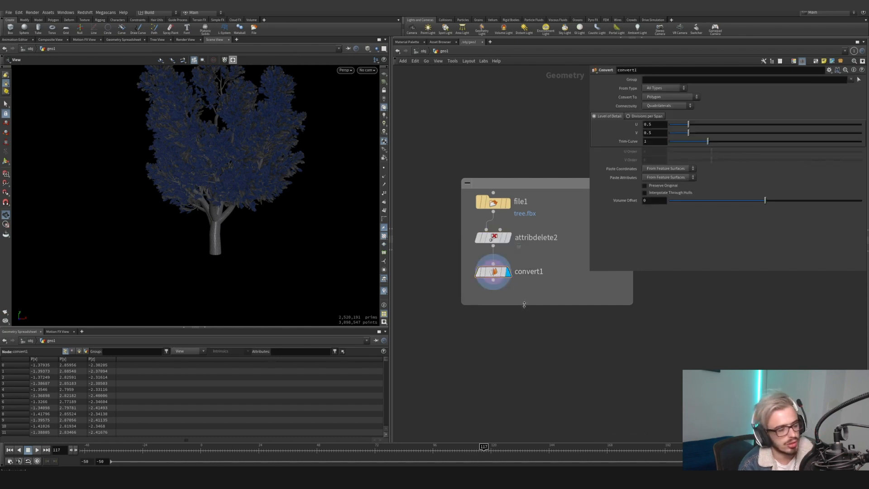
left_click_drag(524, 303, 524, 329)
left_click_drag(559, 215, 471, 202)
left_click_drag(174, 186, 212, 167)
middle_click_drag(212, 167, 189, 206)
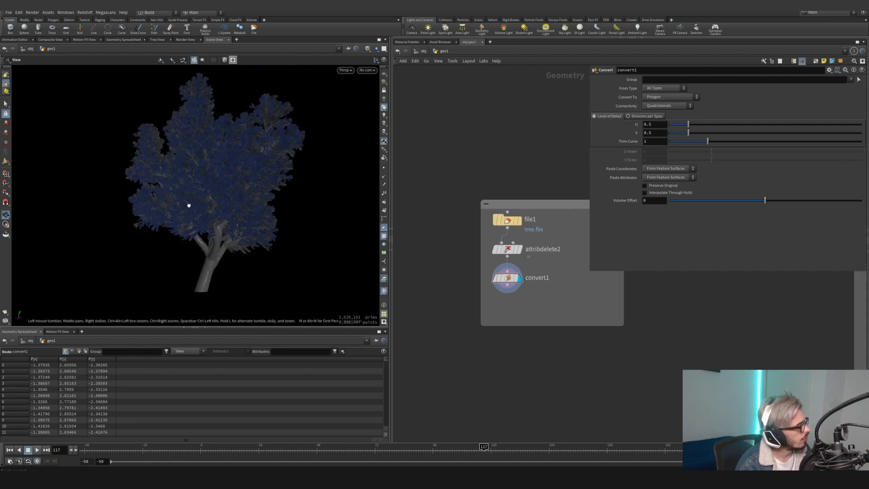
left_click_drag(189, 206, 199, 205)
middle_click_drag(493, 320, 496, 267)
left_click_drag(485, 272, 398, 346)
scroll(511, 301, "down", 2)
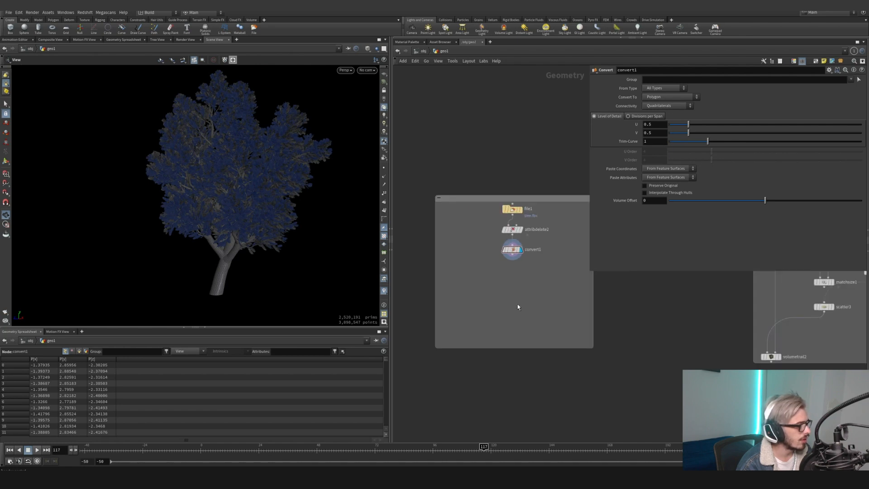
- Add a Split node below convert1, aligned with the tree chain, and display its result
key("Tab")
type("split")
key("Return")
left_click(516, 278)
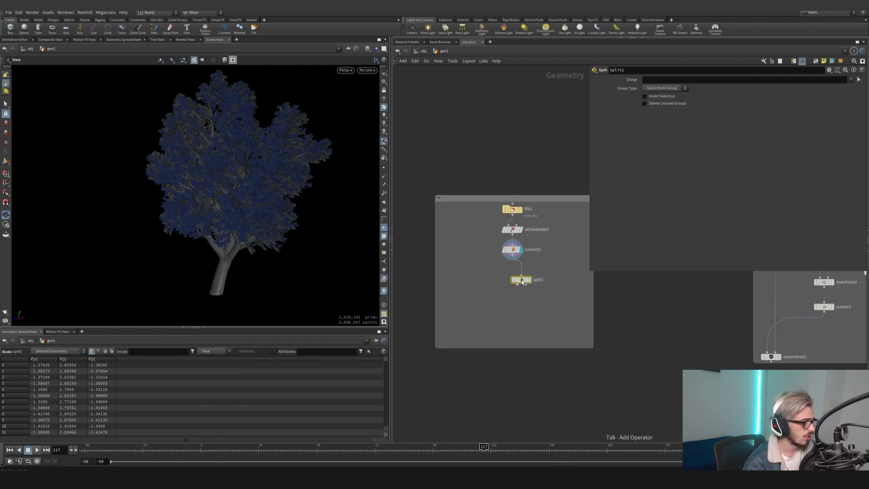
left_click(524, 279)
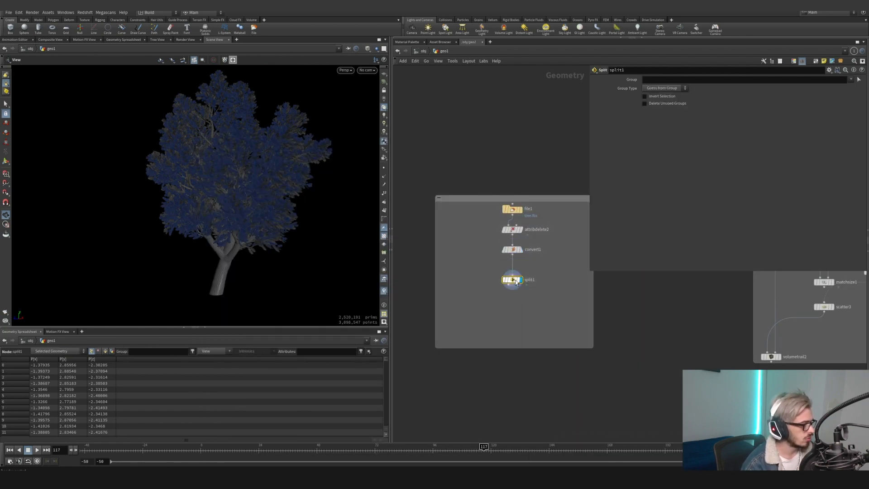
left_click(105, 351)
left_click_drag(58, 361, 260, 360)
scroll(375, 388, "down", 3)
left_click_drag(386, 362, 385, 433)
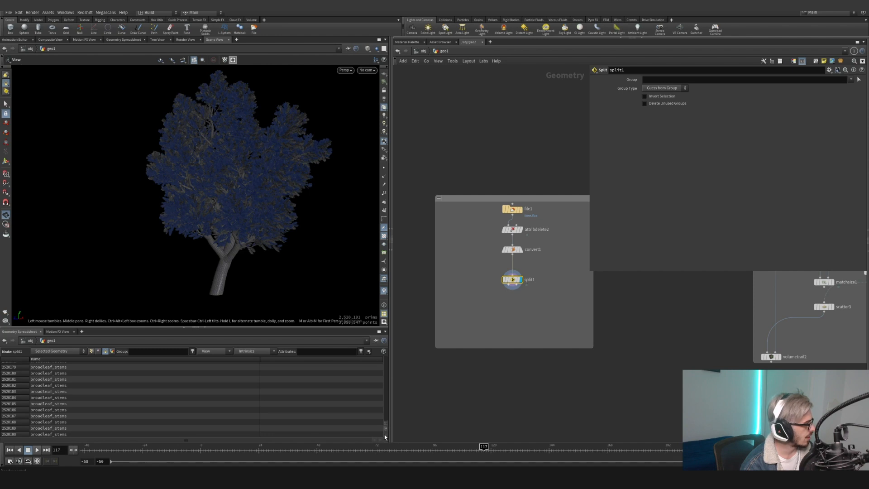
left_click(671, 81)
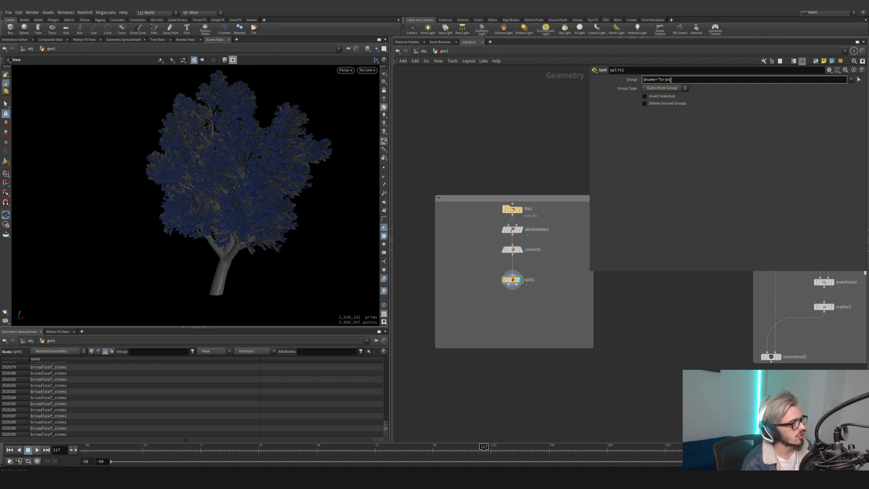
key("Return")
left_click(657, 88)
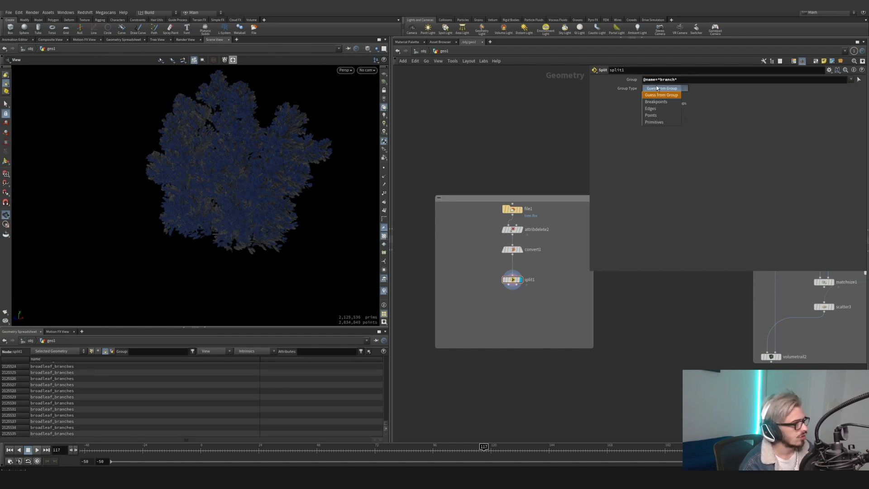
left_click(657, 122)
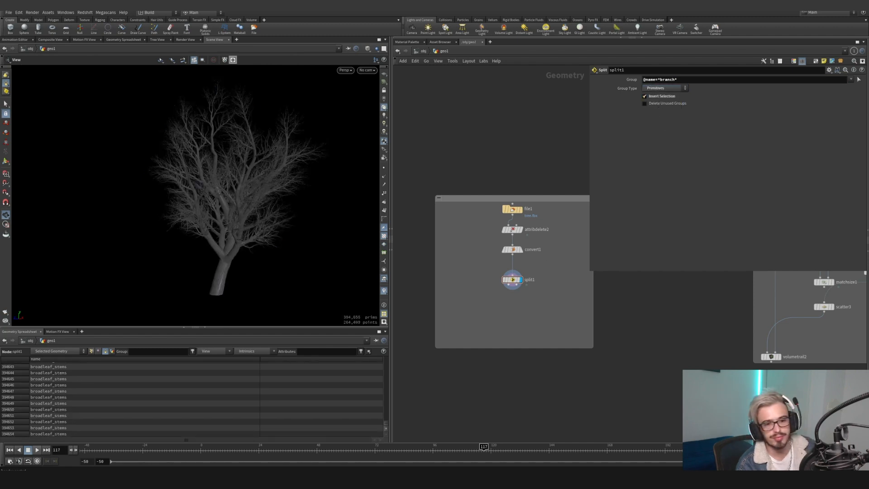
- Add a Set Names node below split1 and connect it to the split's first output
key("Tab")
type("set na")
key("Return")
left_click(509, 314)
left_click_drag(510, 317, 514, 320)
left_click_drag(508, 284, 512, 313)
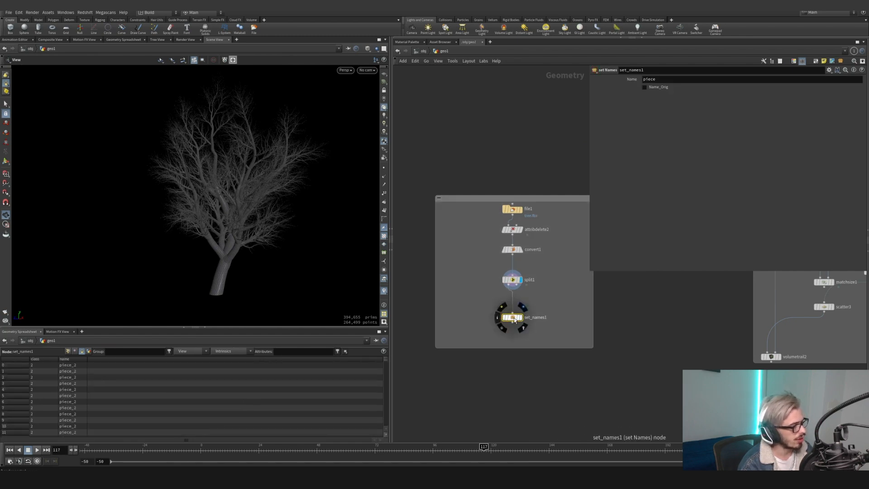
- Unlock the contents of set_names1 for editing and enlarge the network box downward and to the right
right_click(515, 318)
left_click(549, 421)
left_click_drag(538, 348, 539, 382)
left_click_drag(593, 327, 632, 326)
middle_click_drag(588, 327, 544, 319)
mouse_move(466, 312)
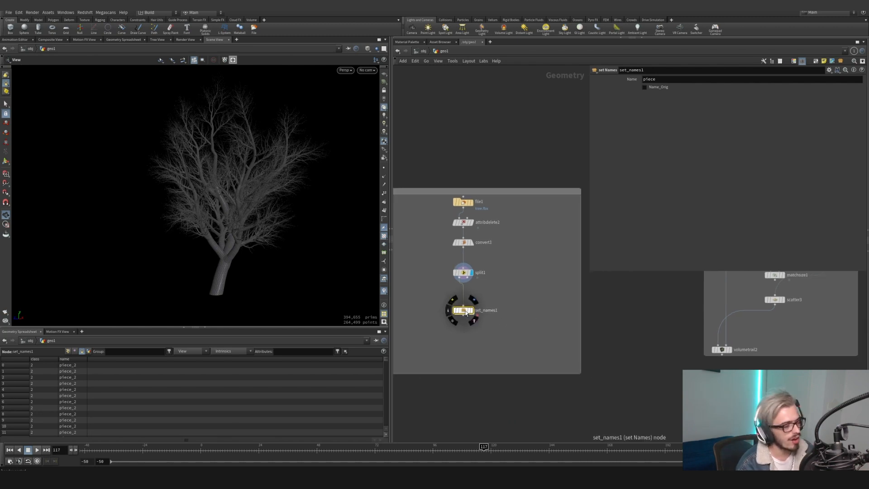
- Examine the class Connectivity node's attribute and the set_name wrangle inside set_names1, displaying class, and return to geo1
double_click(466, 313)
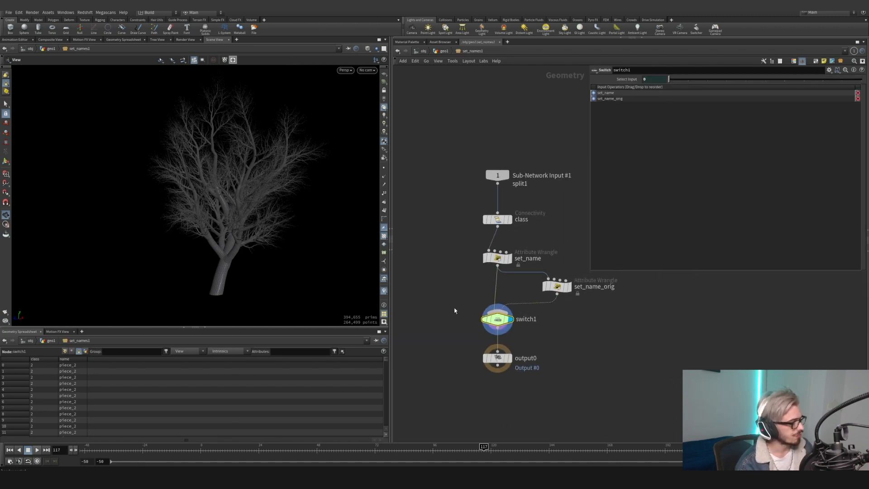
left_click(497, 219)
left_click(510, 220)
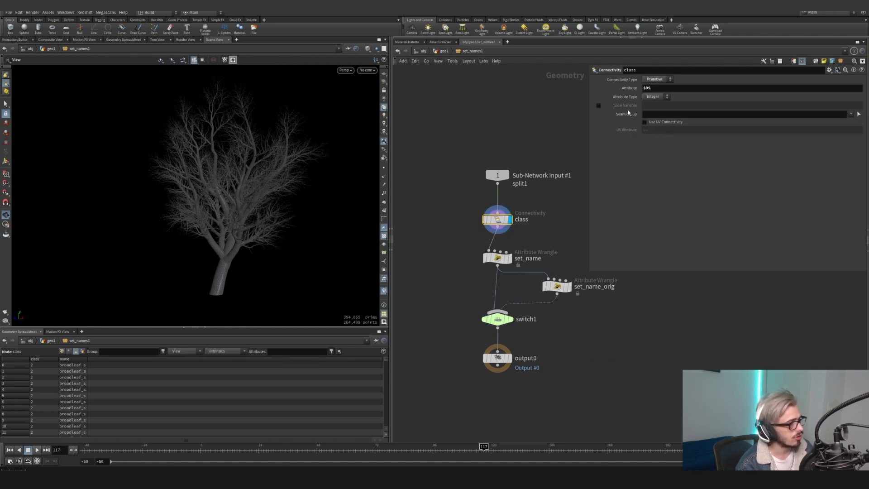
left_click(630, 89)
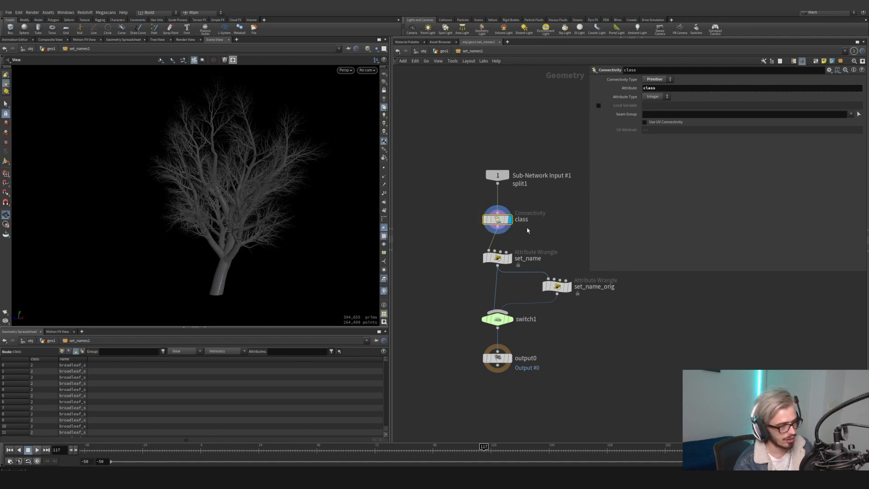
left_click(497, 259)
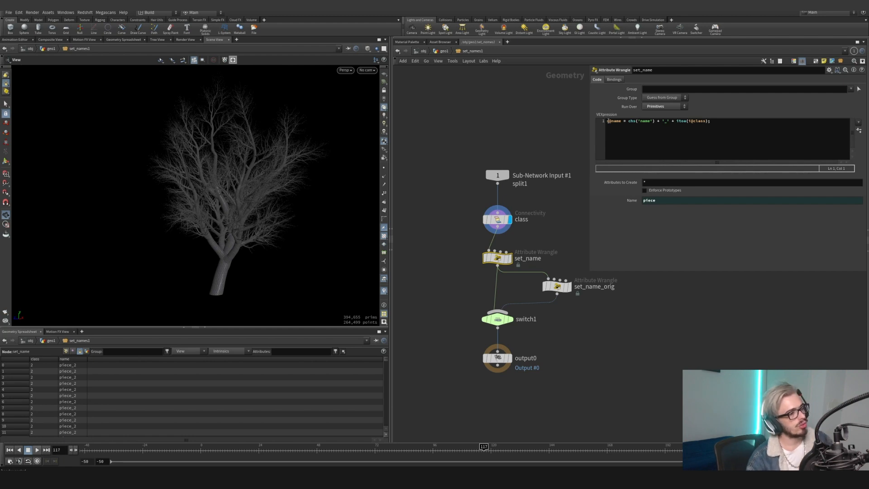
left_click_drag(607, 121, 653, 123)
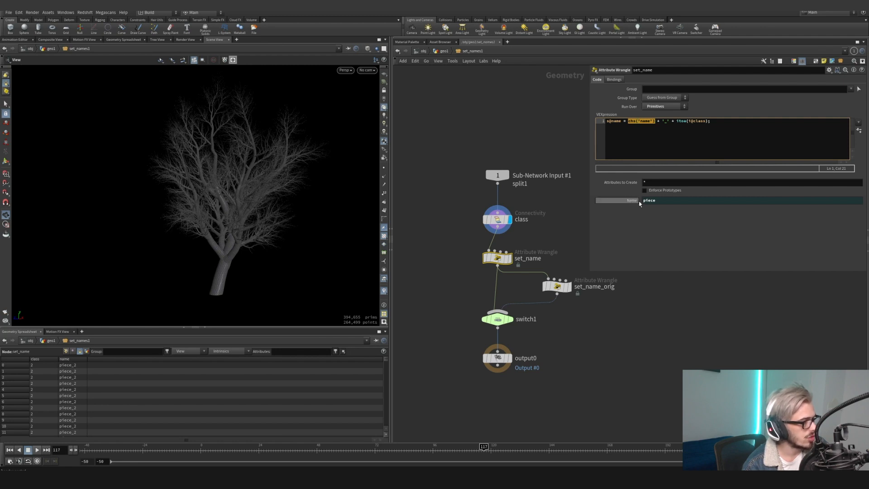
left_click(444, 52)
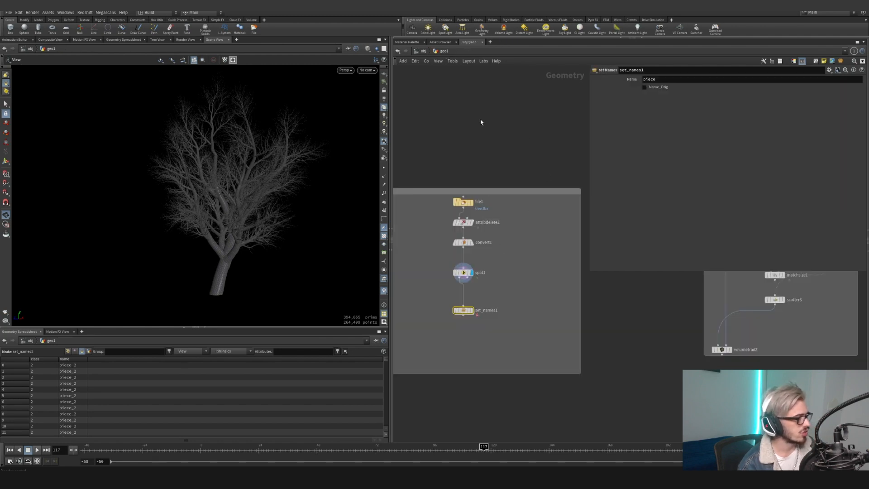
- Set the Name parameter of set_names1 to branchesSmall
left_click_drag(444, 331, 443, 333)
left_click_drag(660, 80, 631, 82)
left_click(672, 78)
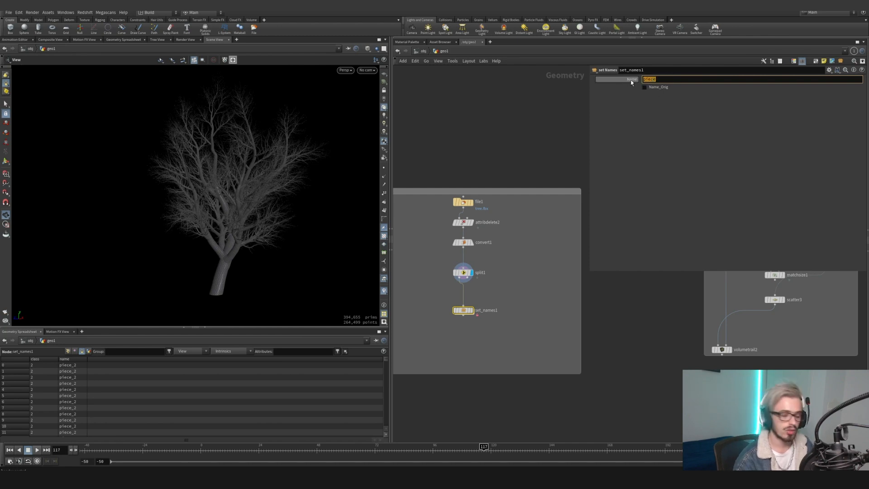
type("branchesS")
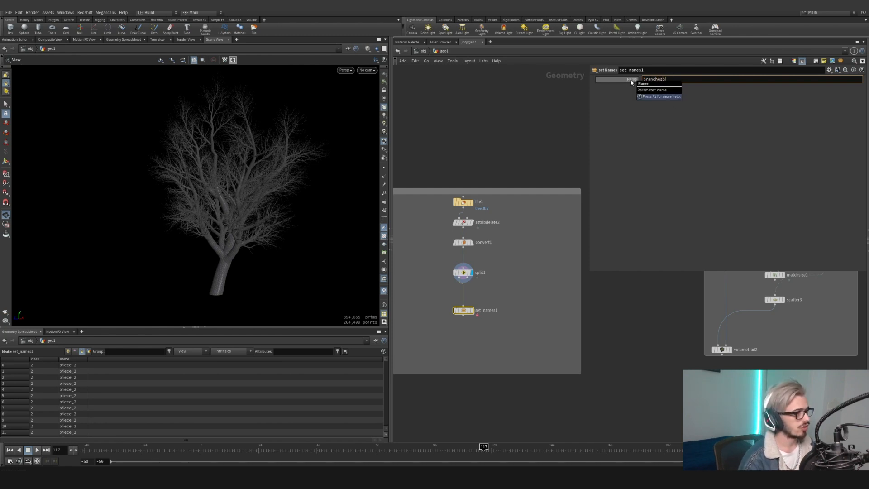
type("ll")
key("Return")
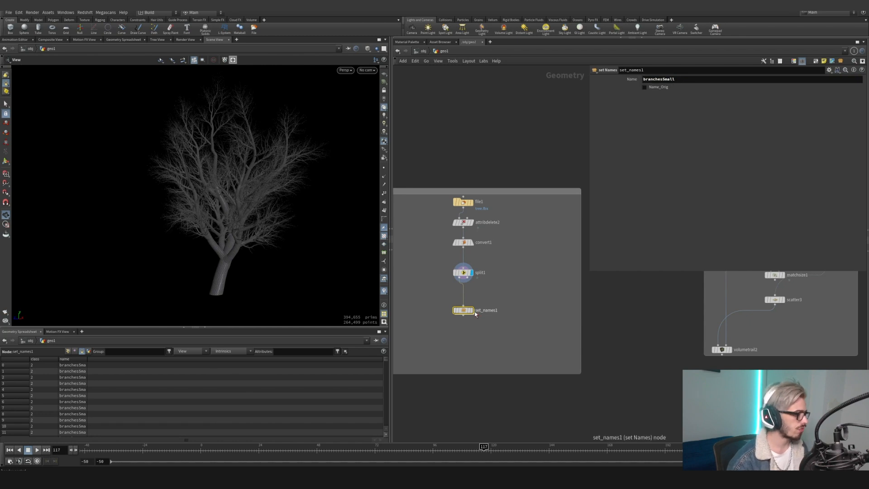
- Examine how set_name builds the name from its expression inside set_names1, and sort the primitives by name
double_click(86, 359)
double_click(463, 310)
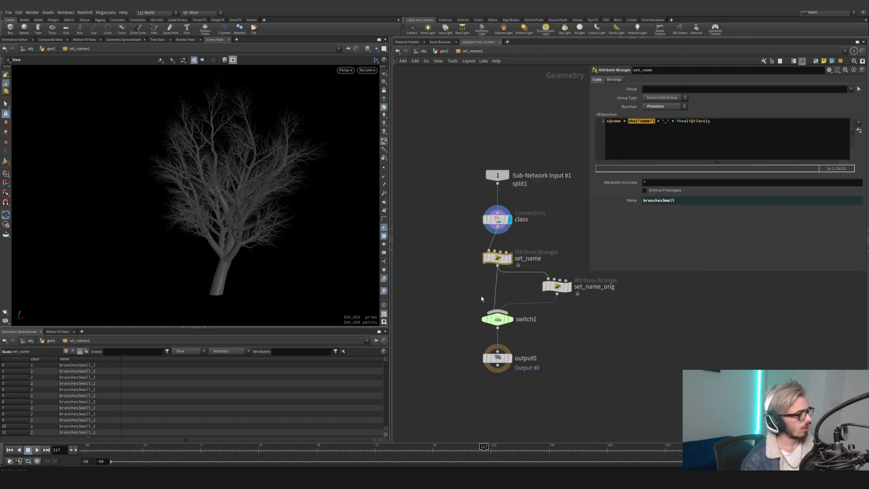
left_click_drag(556, 234, 469, 209)
left_click_drag(449, 243, 507, 262)
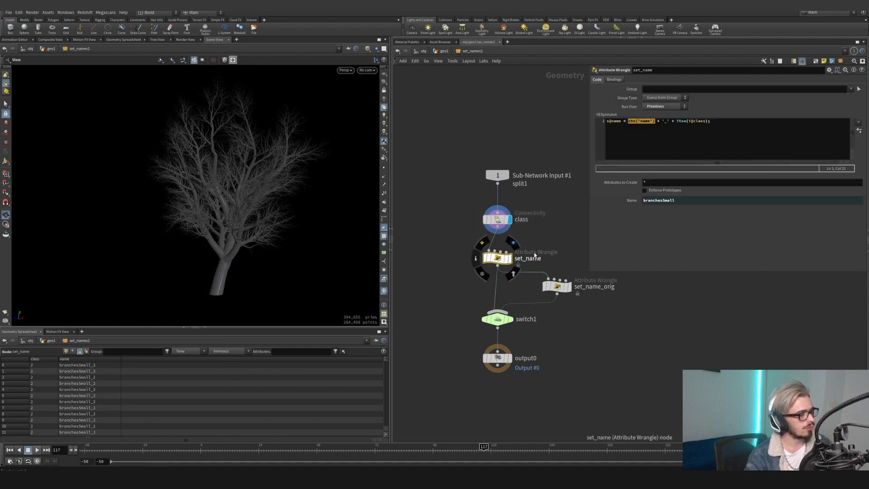
left_click(658, 121)
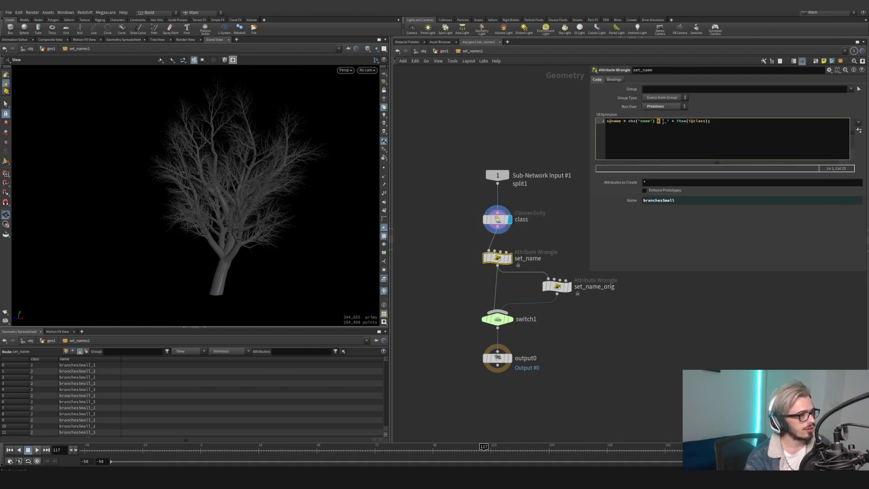
left_click(667, 121)
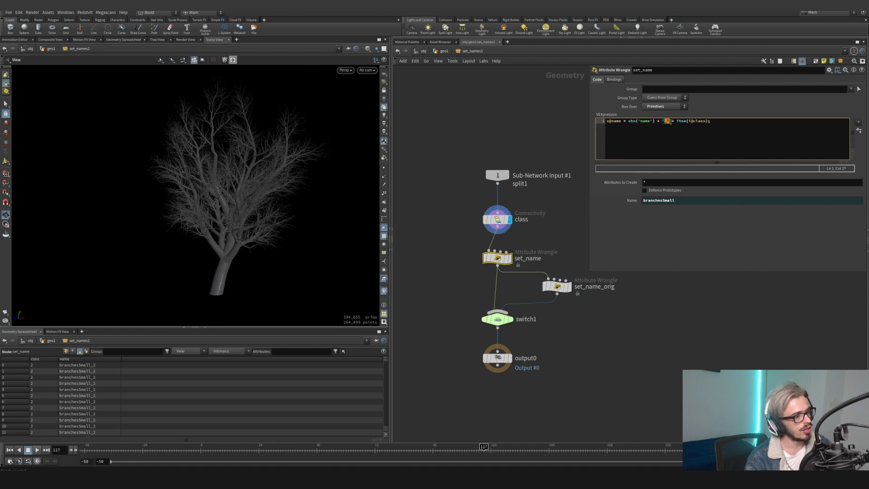
left_click_drag(676, 121, 686, 123)
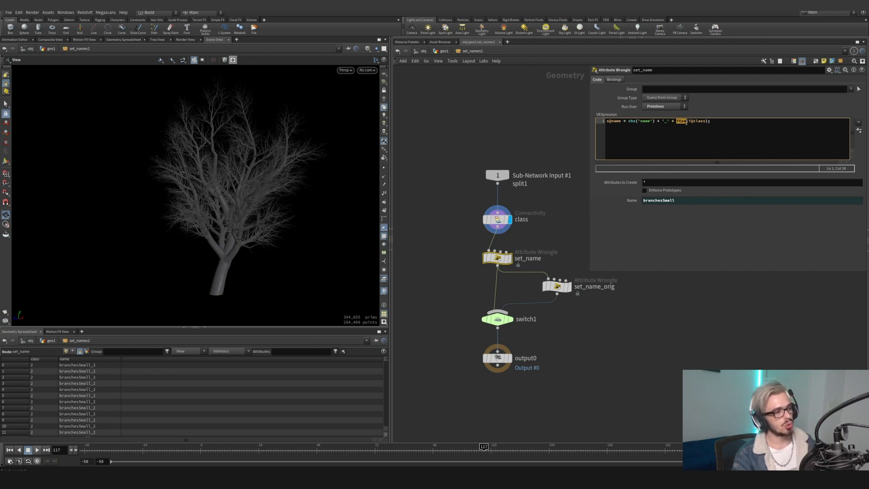
left_click_drag(689, 122, 702, 121)
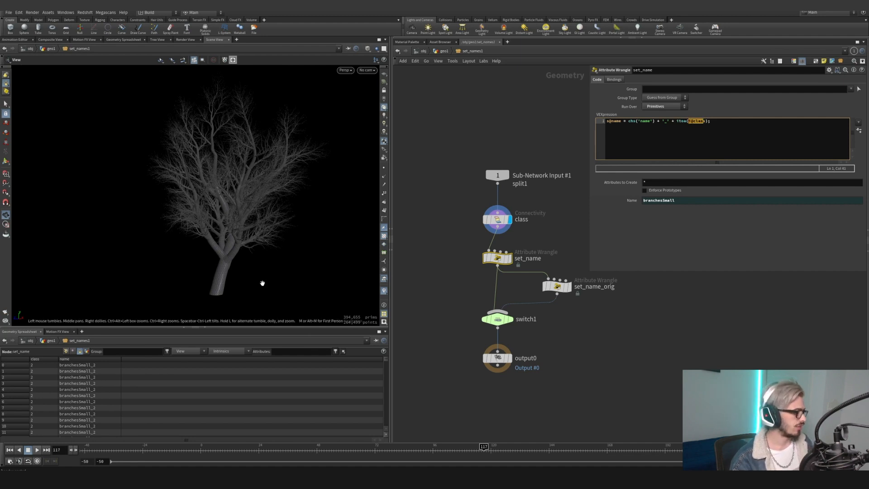
left_click(100, 359)
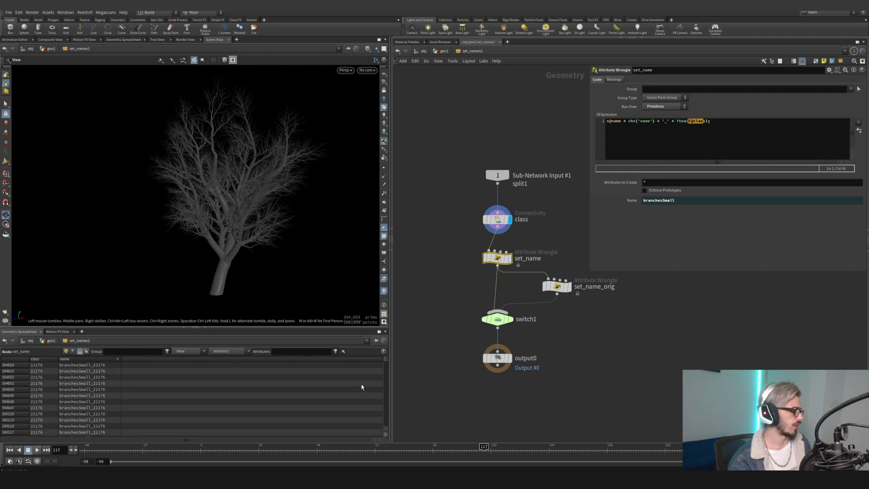
mouse_move(386, 361)
left_mouse_down()
mouse_move(382, 393)
mouse_move(384, 358)
left_mouse_up()
- Examine the set_name_orig wrangle's expression and return to geo1
left_click_drag(604, 310, 534, 272)
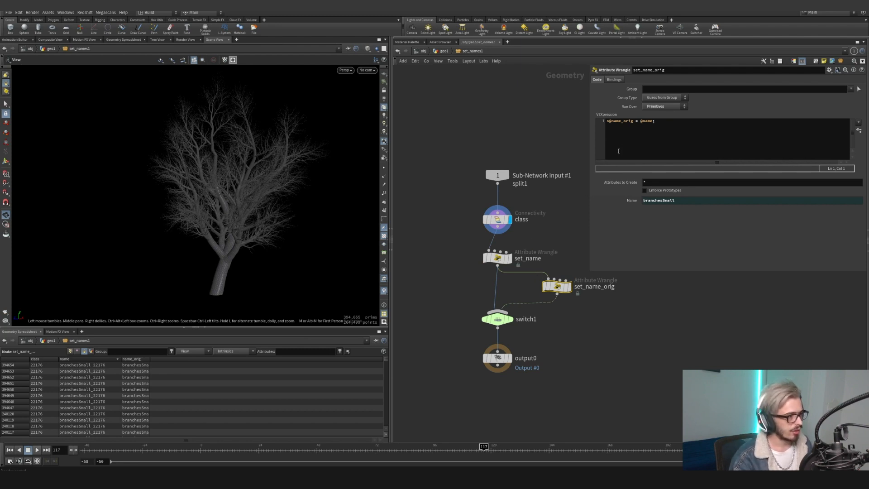
left_click(603, 122)
left_click_drag(655, 121, 636, 121)
key("u")
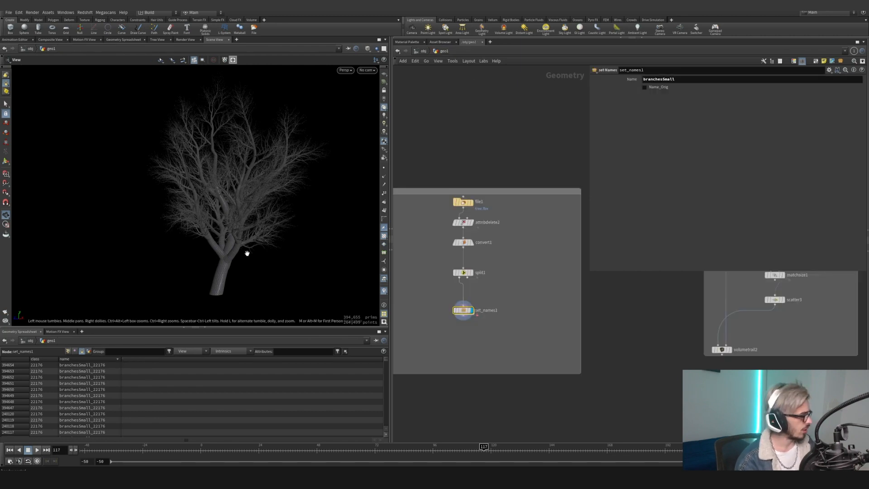
- Visualize the name primitive attribute of set_names1 on the tree and inspect the coloured branches up close
middle_click(461, 312)
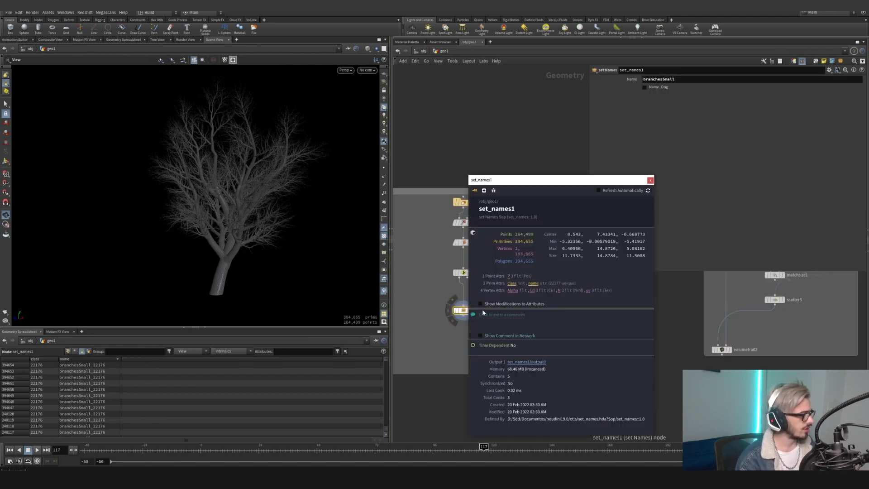
left_click(530, 284)
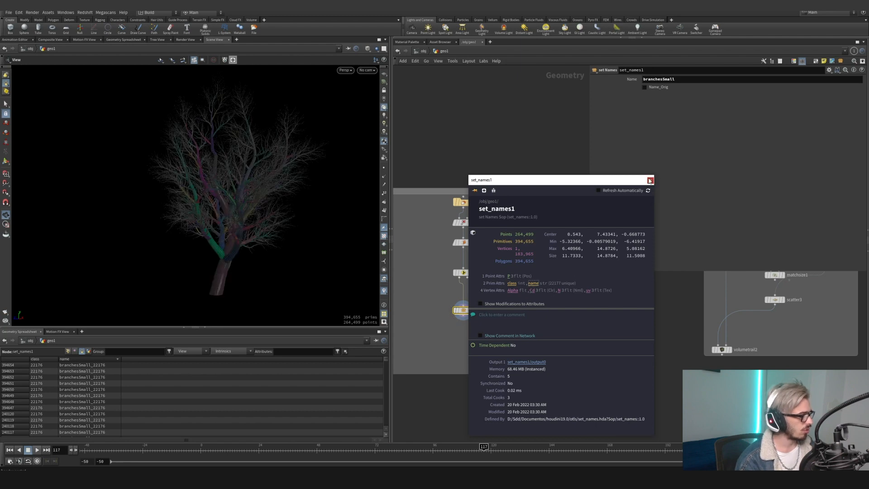
scroll(259, 264, "up", 5)
mouse_move(213, 238)
left_mouse_down()
mouse_move(322, 254)
mouse_move(219, 238)
left_mouse_up()
- Add a For-Each Named Primitive block below set_names1, aligned with the tree chain
key("Tab")
type("fo r")
key("BackSpace")
key("BackSpace")
type("r ea")
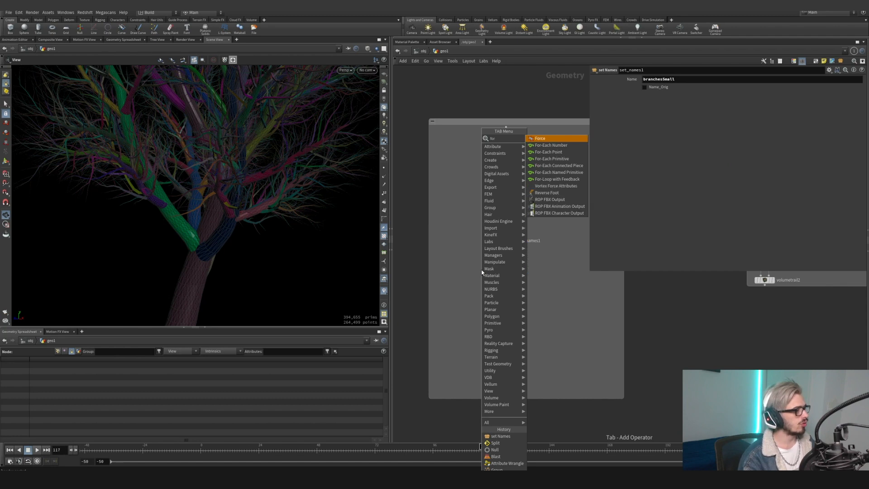
key("Down")
key("Down")
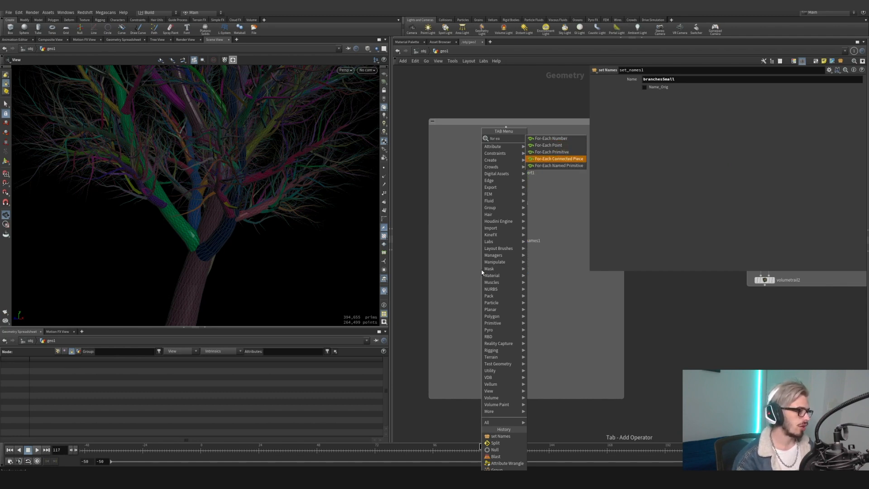
key("Down")
key("Return")
left_click(517, 285)
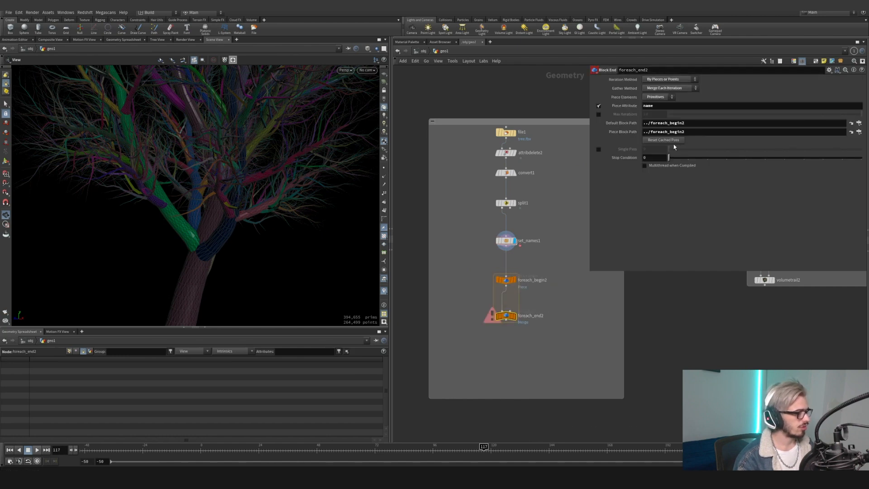
- Insert an Attribute Wrangle between foreach_begin2 and foreach_end2
key("Tab")
type("aw")
key("Return")
left_click(549, 301)
double_click(548, 300)
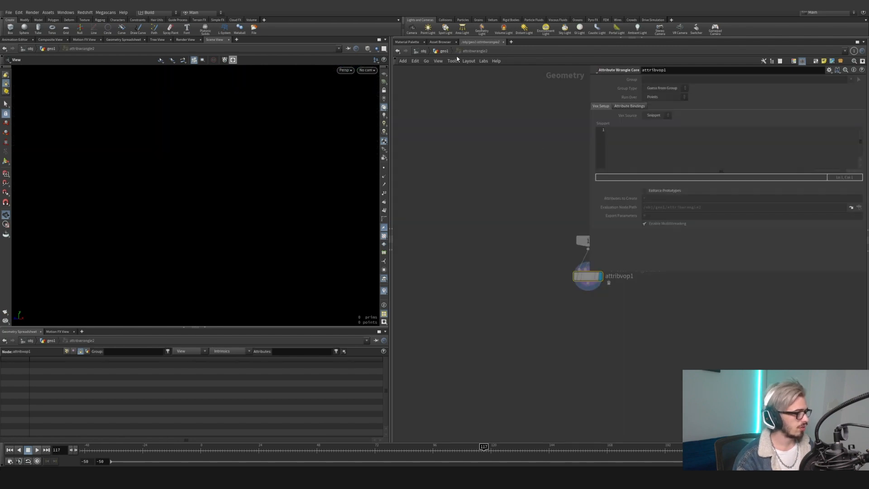
left_click(444, 50)
left_click_drag(505, 305, 508, 304)
- Enter the wrangle code "vector bbox = getbbox_size(0);" and, on a second line, "f@bboxSize = bbox.x * bbox.y * bbox.z;"
left_click_drag(272, 183, 170, 219, "alt")
left_click(649, 144)
type("vector bbox = getbbox_size(0); f@bboxSize = bbox.x * bbox.y * bbox.z;")
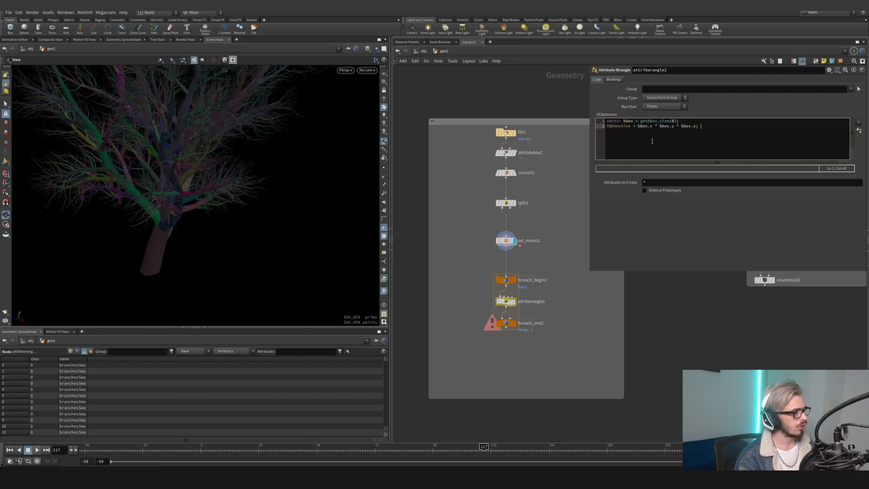
left_click_drag(713, 130, 603, 133)
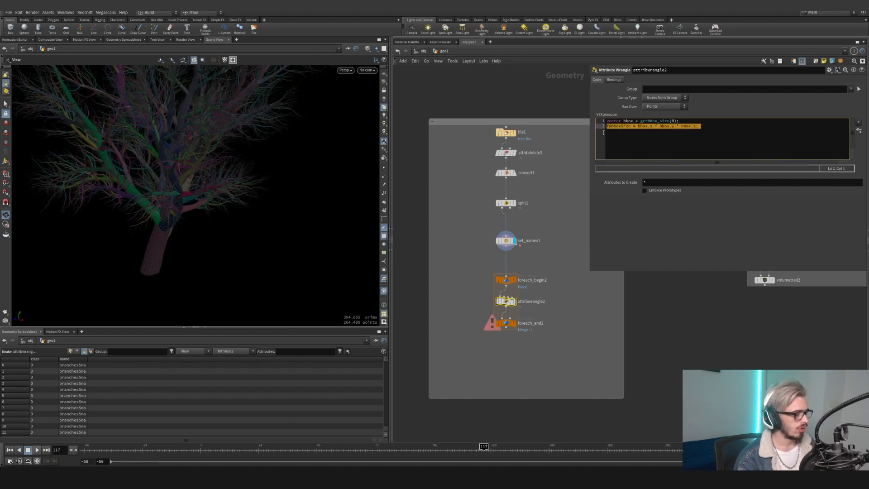
left_click_drag(679, 121, 640, 122)
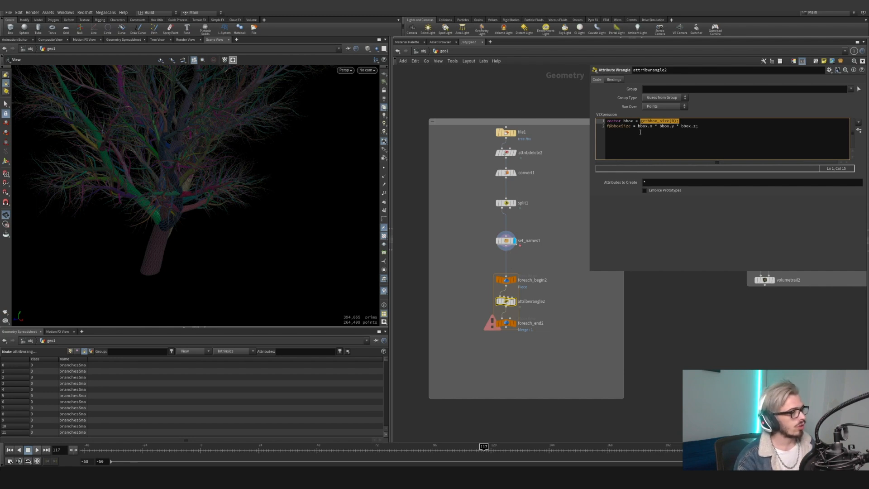
left_click_drag(606, 125, 665, 127)
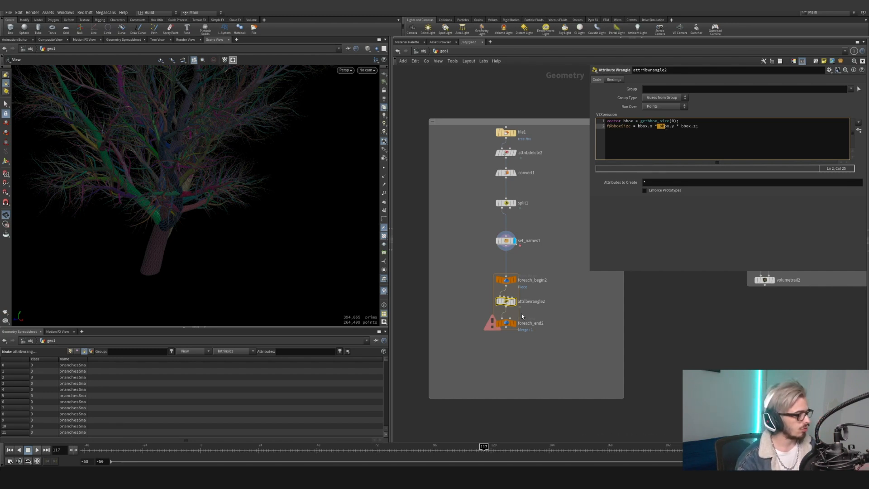
- Display the result of foreach_end2 and sort its points by bboxSize in ascending order
mouse_move(511, 324)
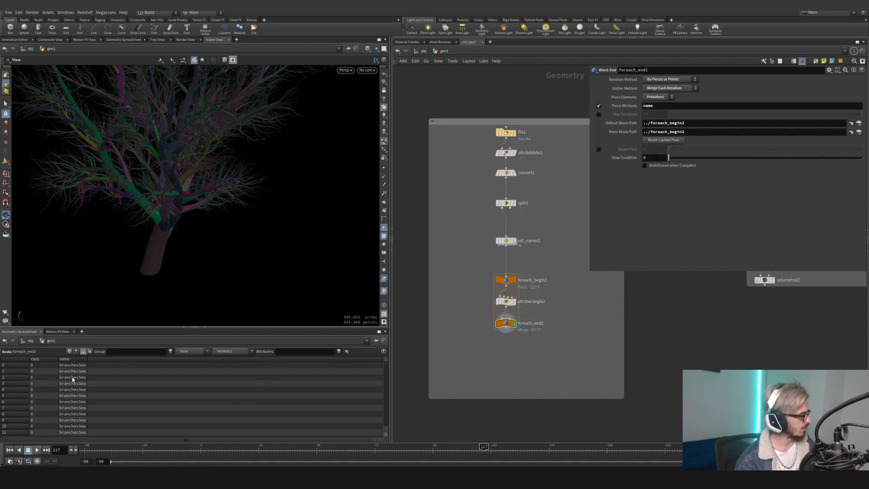
left_click(498, 301)
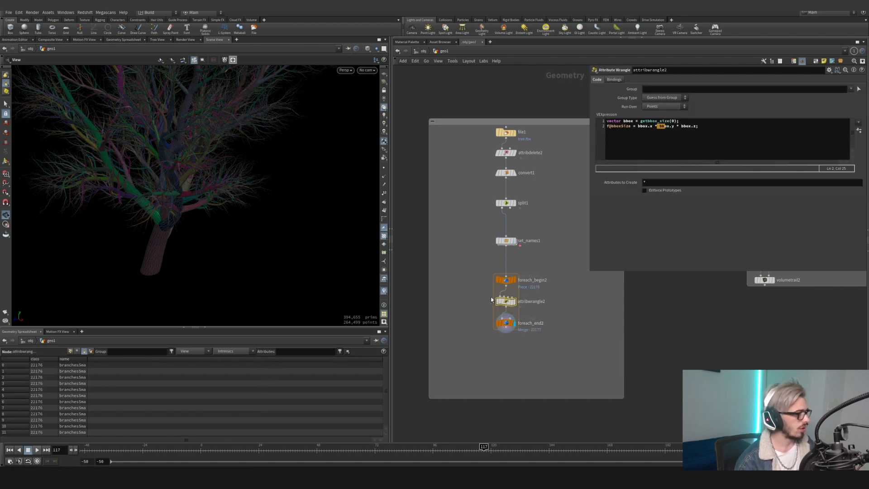
left_click(505, 322)
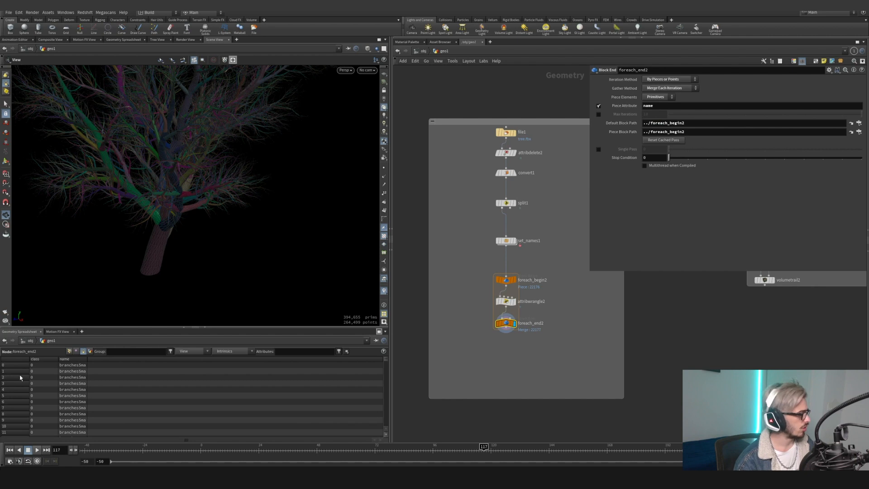
left_click(139, 360)
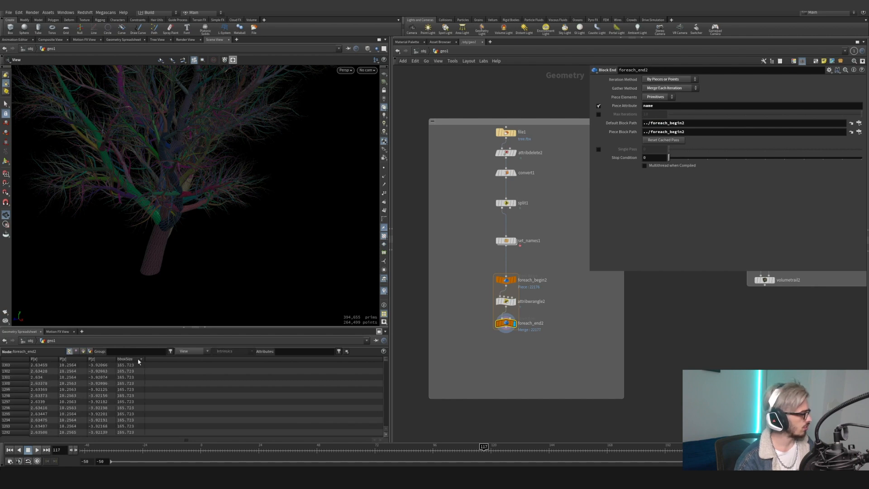
left_click(139, 361)
left_click_drag(181, 227, 165, 277)
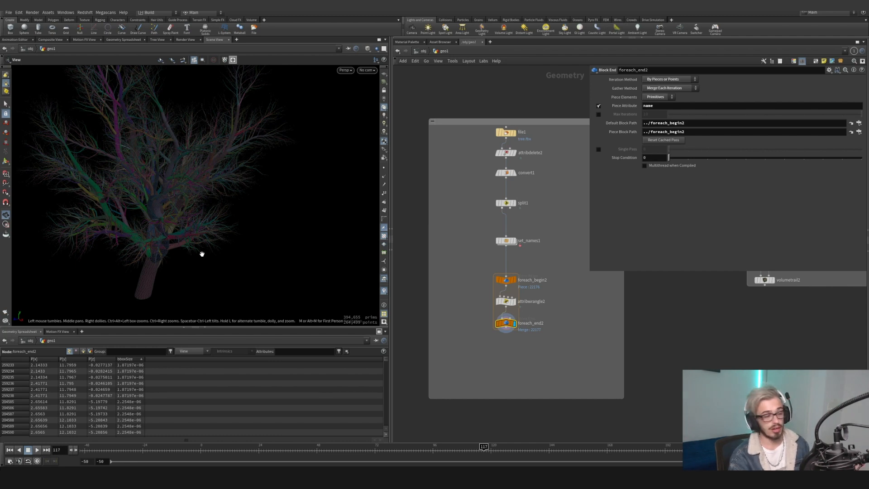
- Add a Split node below foreach_end2, aligned with the tree chain, and display its result
middle_click_drag(514, 268, 517, 250)
left_click_drag(593, 379, 596, 387)
left_click(507, 310)
key("Tab")
type("spl")
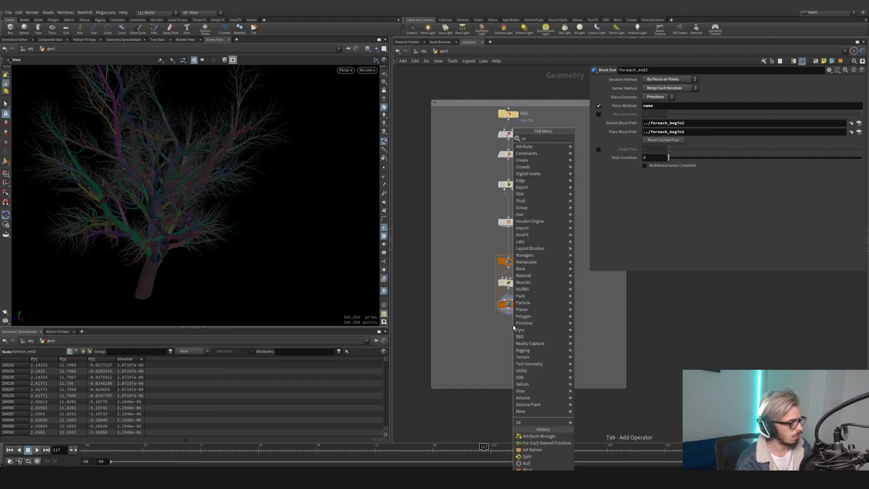
key("Return")
left_click(513, 325)
scroll(512, 325, "up", 2)
left_click_drag(513, 326, 507, 330)
left_click(518, 329)
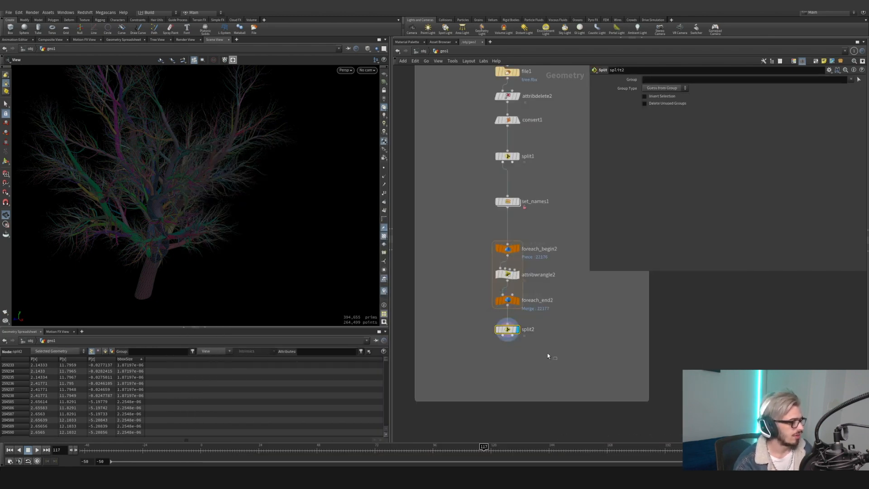
left_click_drag(558, 363, 502, 299)
left_click_drag(185, 206, 167, 156)
- Set the split's group type to Points and add a float parameter to it named thresh with the label thres
left_click(783, 80)
right_click(815, 79)
left_click(815, 80)
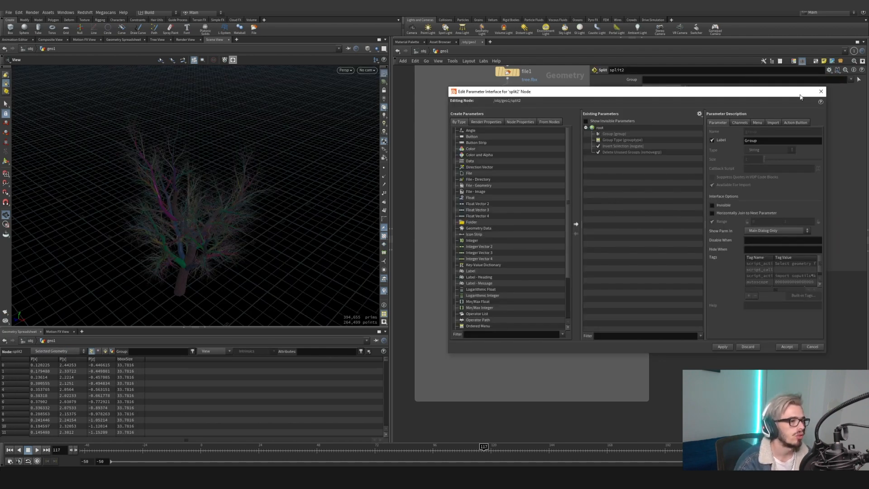
left_click_drag(470, 197, 620, 163)
type("thresh")
key("Tab")
type("th")
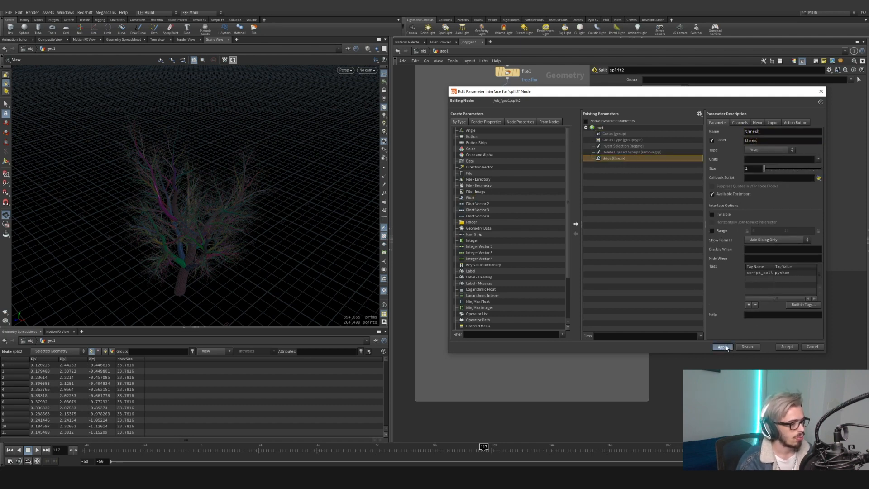
left_click(723, 347)
left_click(787, 347)
right_click(652, 112)
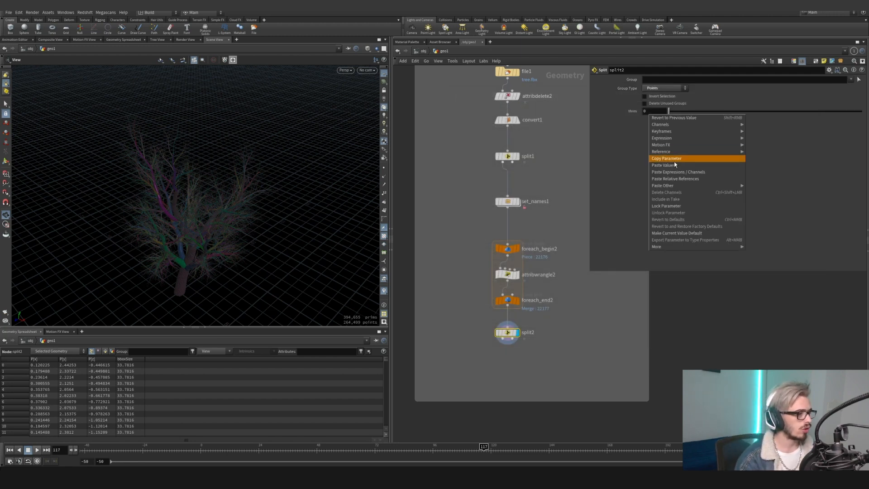
left_click(675, 159)
right_click(647, 81)
left_click(674, 145)
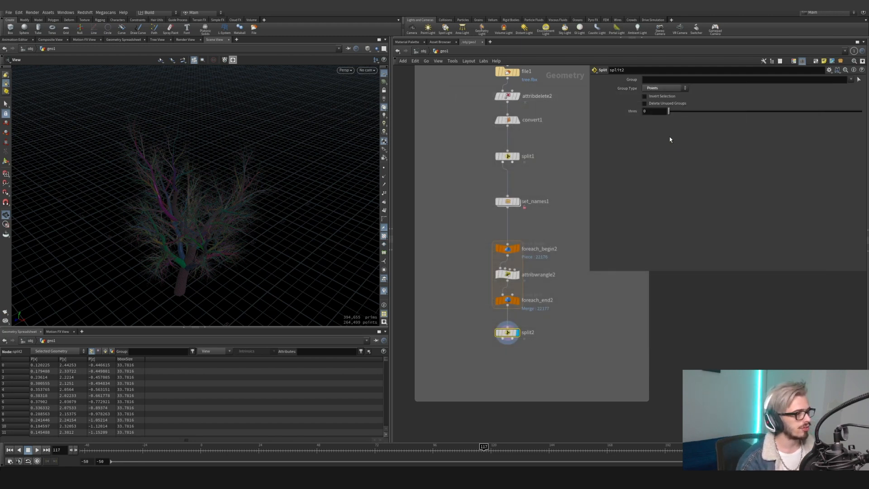
left_click(644, 80)
type("@bboxSize<`chs(\"thresh")
key("Return")
- Set the split's thres value to 0.3 and check the remaining branches in the viewport
left_click_drag(674, 115, 687, 112)
double_click(652, 112)
type("3")
key("Return")
left_click_drag(213, 209, 334, 229)
- Extend the network box downward, add a Pack node to split2's first output and display it
middle_click_drag(561, 355, 561, 282)
left_click_drag(574, 326, 577, 361)
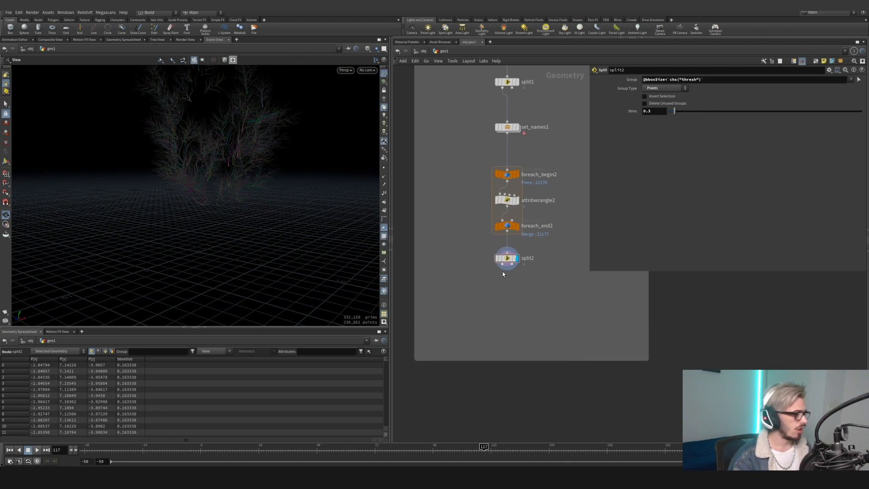
key("Tab")
key("Escape")
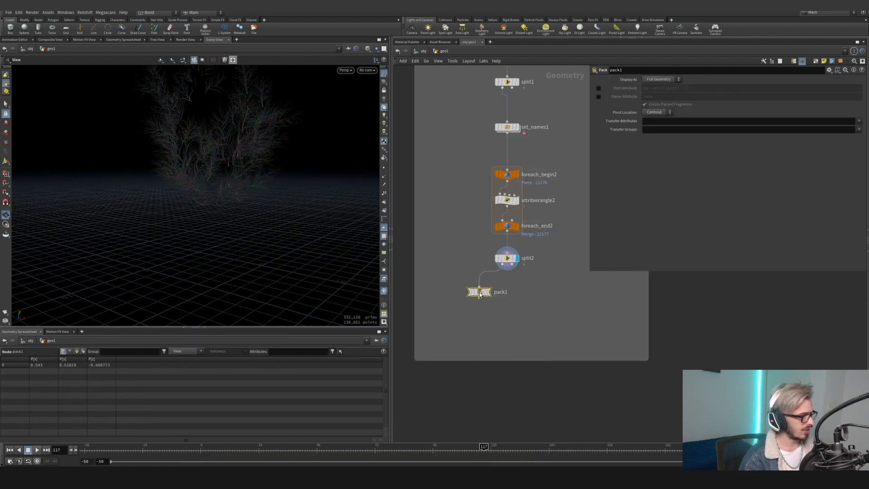
left_click(481, 297)
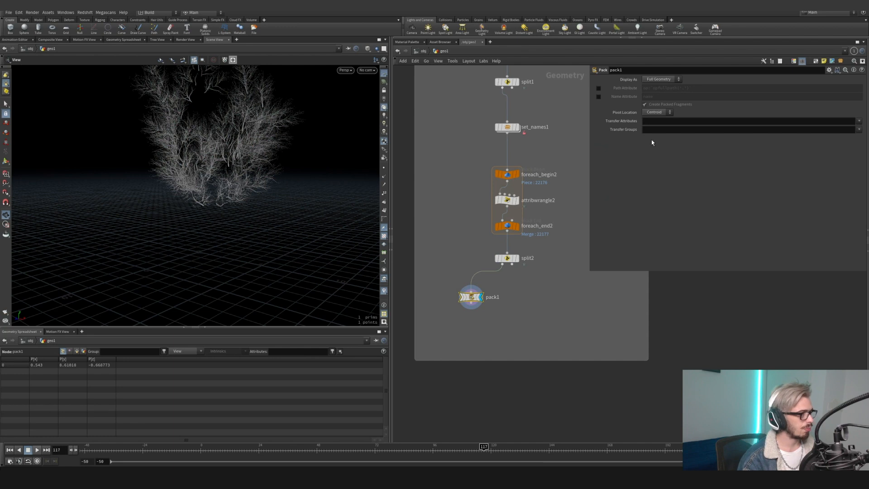
- Enable the Pack node's path attribute and rename the node smallBranches
left_click(599, 88)
key("F2")
type("smallBranches")
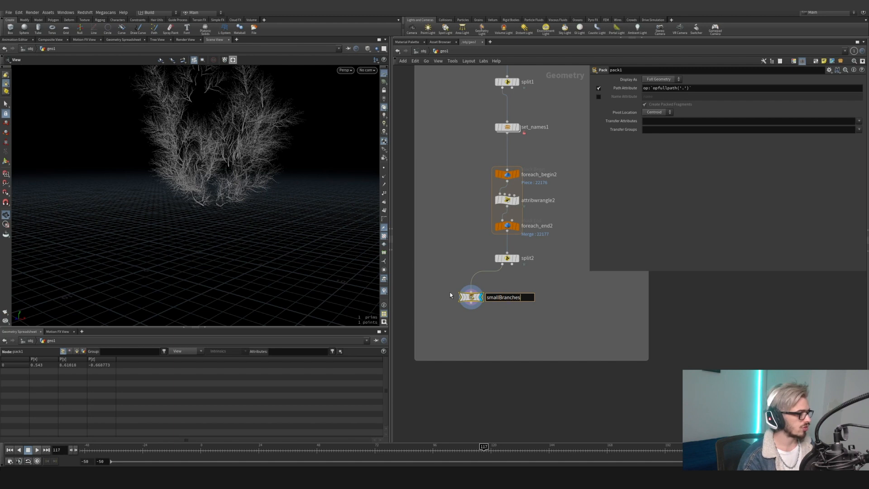
key("Return")
- Examine the primitive attributes and the viewport display of the packed small branches
left_click(504, 258, "shift")
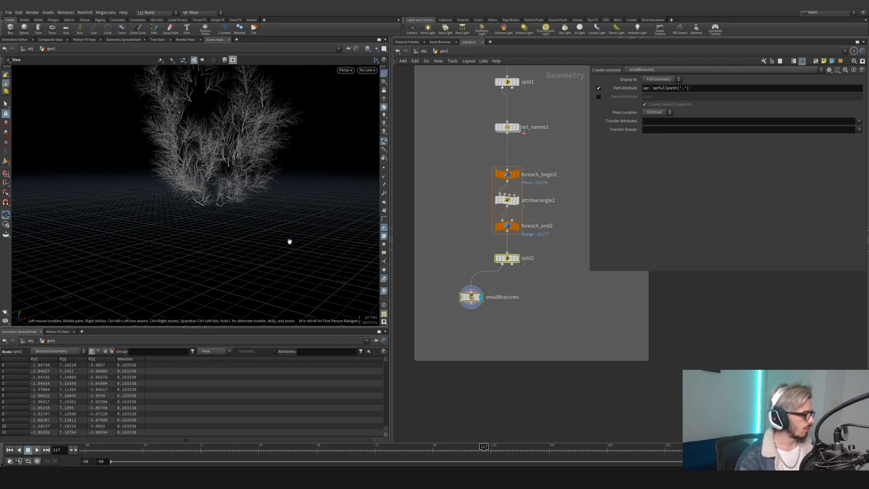
left_click(105, 352)
left_click_drag(88, 360, 101, 361)
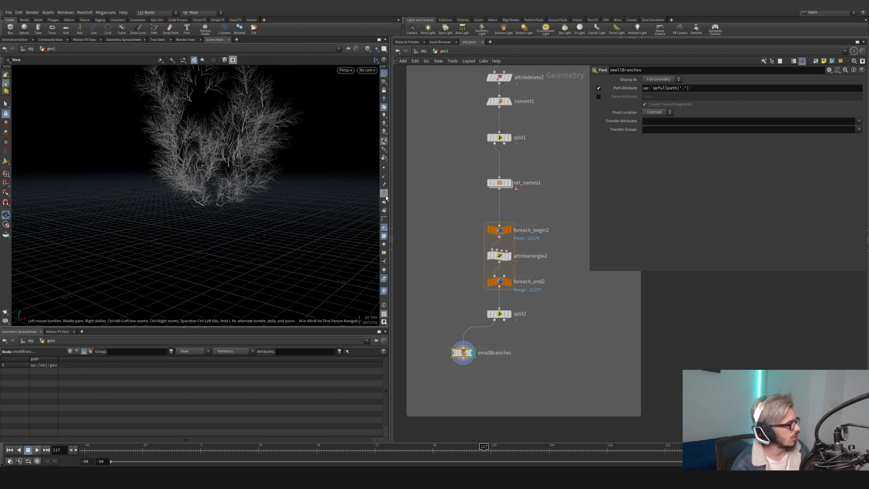
left_click_drag(289, 188, 243, 208)
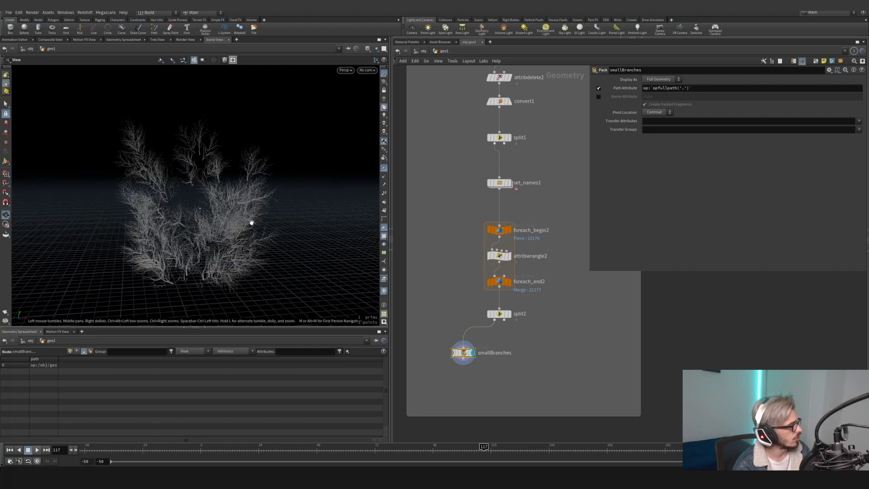
- Extend the network box further and add a Null directly below smallBranches
middle_click_drag(534, 413, 519, 334)
left_click_drag(520, 337, 524, 394)
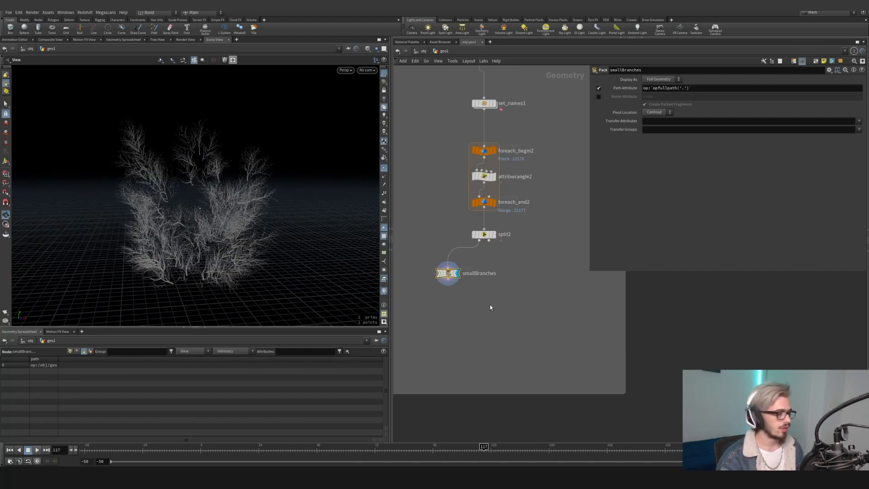
left_click(449, 280)
key("Tab")
type("null")
key("Return")
left_click(446, 317)
scroll(446, 317, "up", 1)
left_click_drag(446, 317, 449, 315)
- Rename the new Null OUT_SMALL_BRANCHES
key("F2")
type("OU")
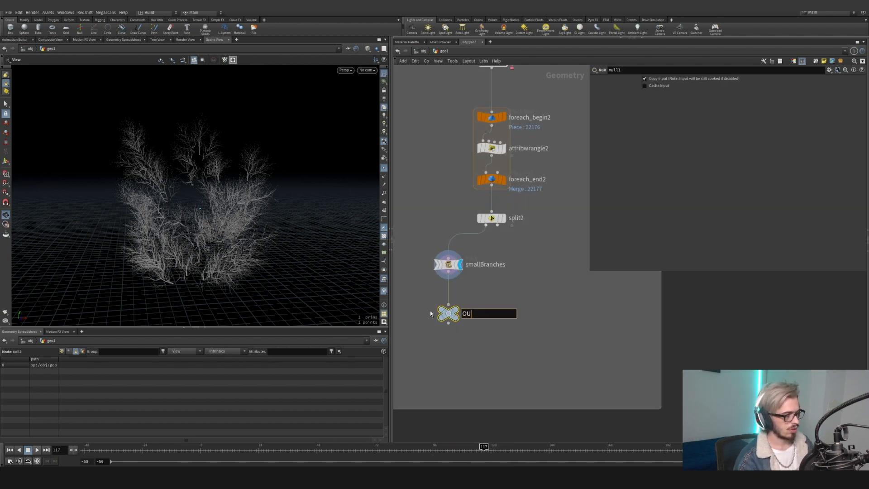
type("T_SMALL_BR")
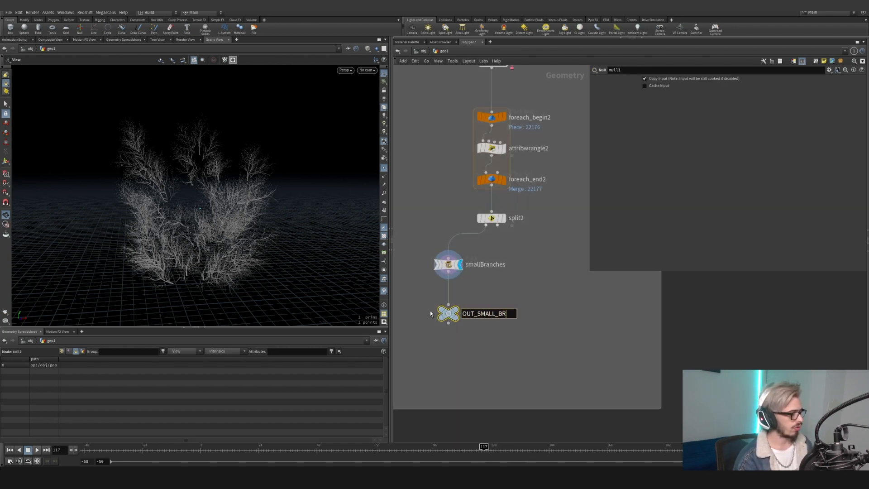
type("ANCHES")
key("Return")
- Duplicate smallBranches with its Null, wire the copy to split2's second output and display the copied Pack
left_click(450, 265, "shift")
left_click_drag(450, 265, 512, 267)
middle_click_drag(513, 271, 574, 271)
left_click_drag(538, 346, 487, 251)
left_click_drag(503, 266, 469, 267)
middle_click_drag(543, 277, 472, 277)
- Rename the duplicated Pack node bigBranches
double_click(525, 266)
key("shift+Left")
key("shift+Left")
key("shift+Left")
key("shift+Left")
key("shift+Left")
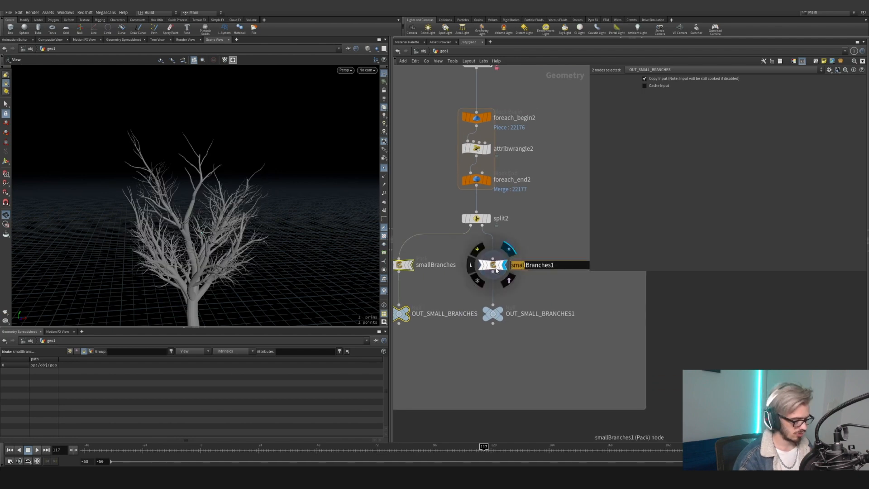
key("BackSpace")
type("big")
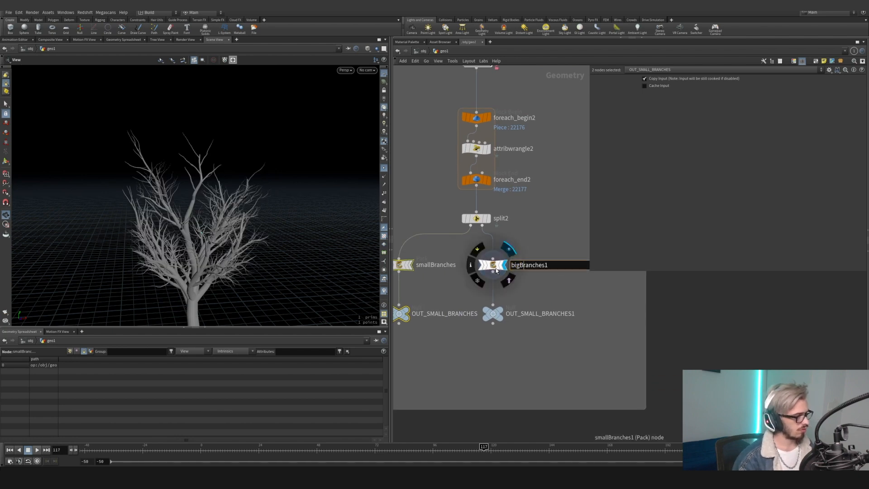
- Rename the Null below bigBranches OUT_BIG_BRANCHES
left_click(538, 314)
left_click_drag(540, 315, 522, 322)
type("BIG")
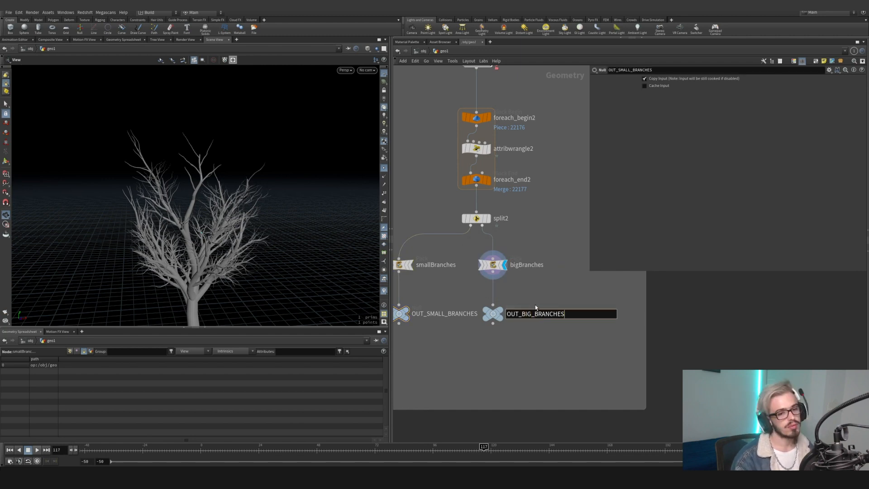
key("Return")
- Duplicate bigBranches with its Null beside the originals, wire the copy to split1's second output and display it
scroll(507, 271, "down", 5)
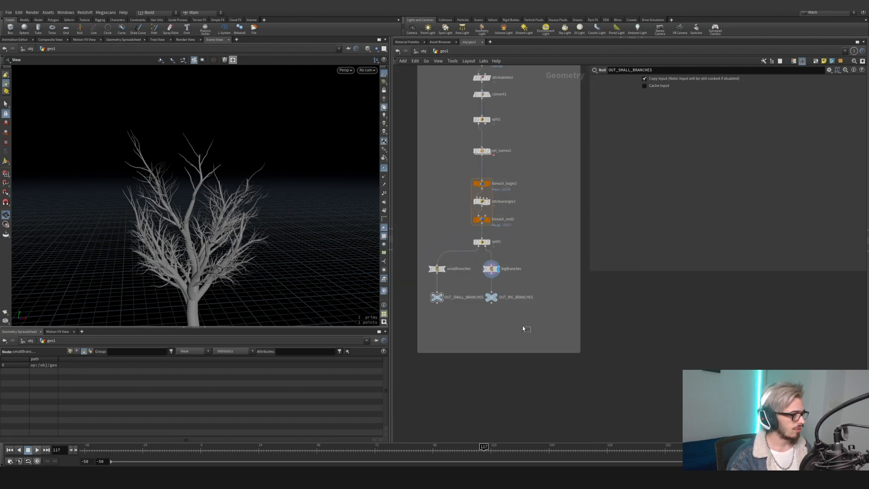
left_click_drag(539, 321, 551, 267)
left_click(550, 263)
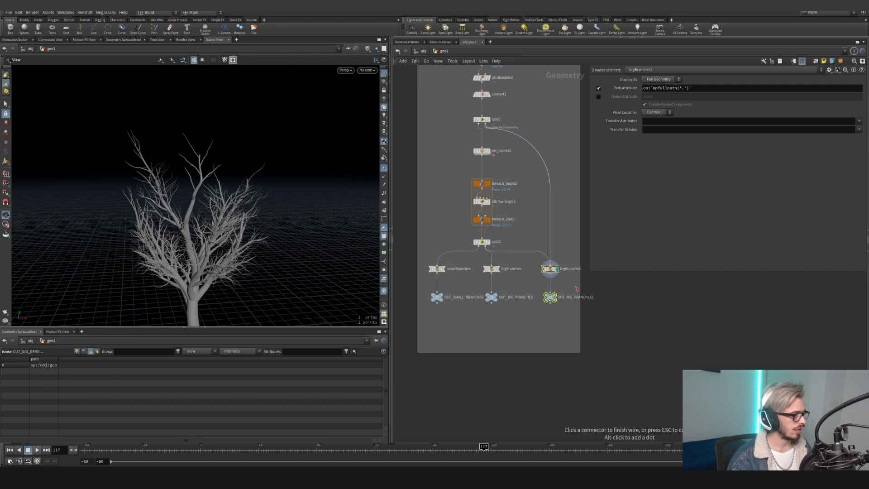
- Rename the copied Pack node leaves and the Null below it OUT_LEAVES
left_click(571, 269)
type("leaves")
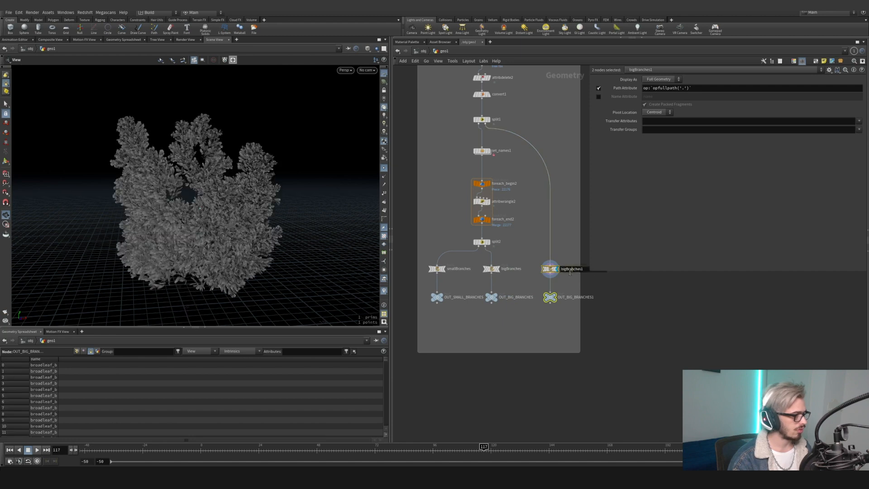
key("Return")
left_click(578, 298)
mouse_move(577, 298)
left_mouse_down()
mouse_move(603, 297)
mouse_move(572, 299)
left_mouse_up()
type("L")
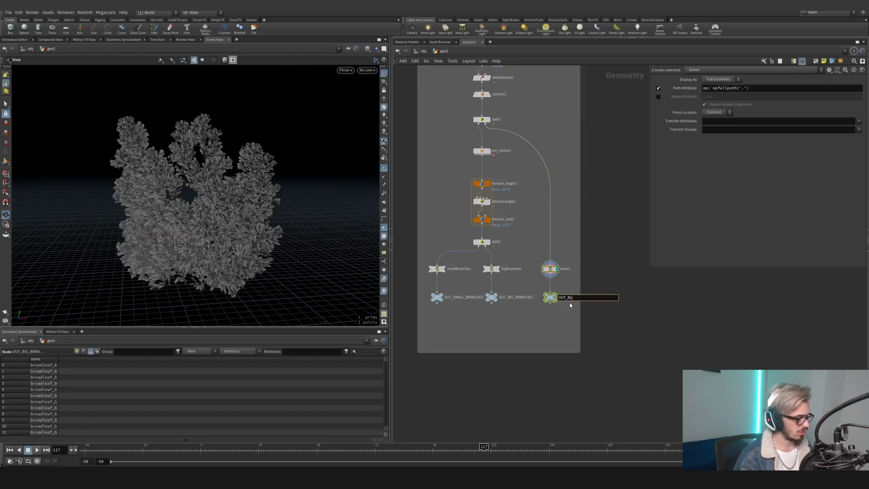
- Add a Merge node that combines OUT_SMALL_BRANCHES, OUT_BIG_BRANCHES and OUT_LEAVES, and display it
key("Tab")
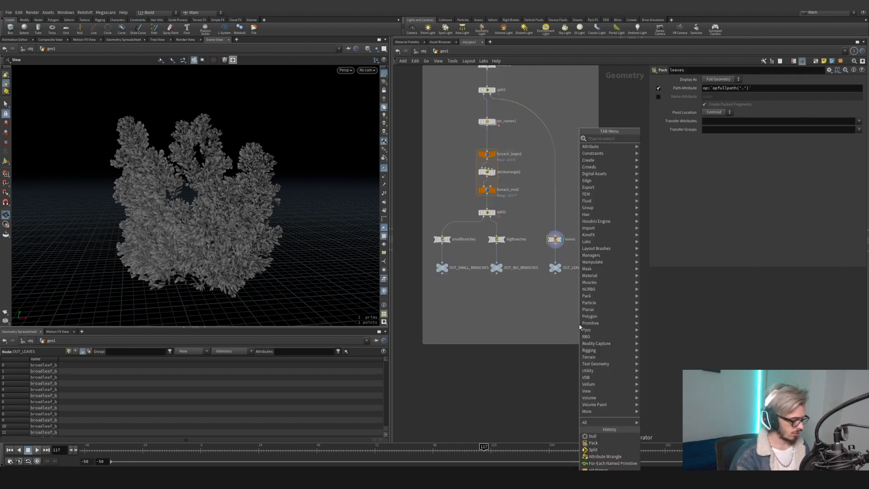
type("obj")
key("Return")
left_click(498, 309)
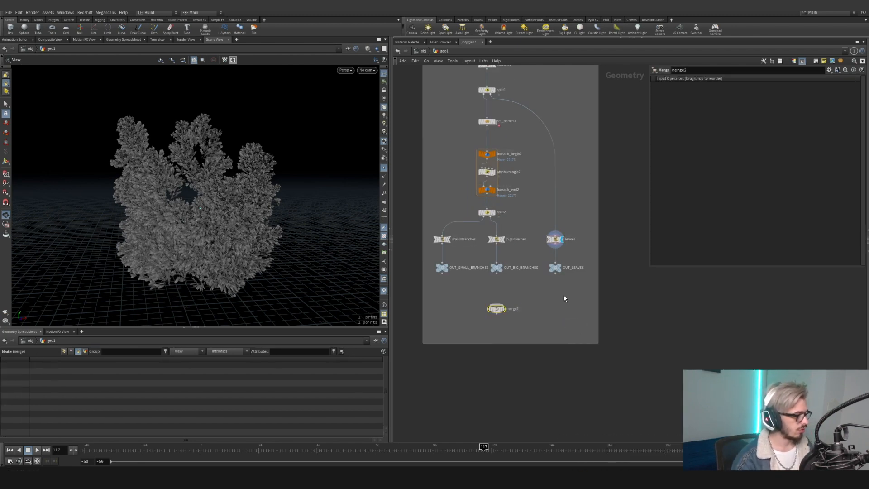
left_click_drag(566, 295, 439, 265)
left_click(495, 275)
left_click(506, 310)
left_click(503, 309)
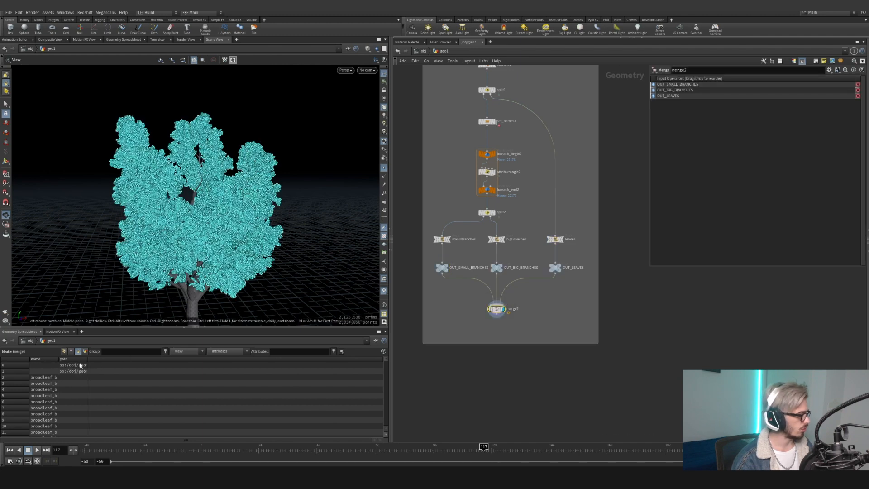
- Insert a copy of set_names1 between split1 and leaves, and realign the leaves node in its chain
left_click(555, 239)
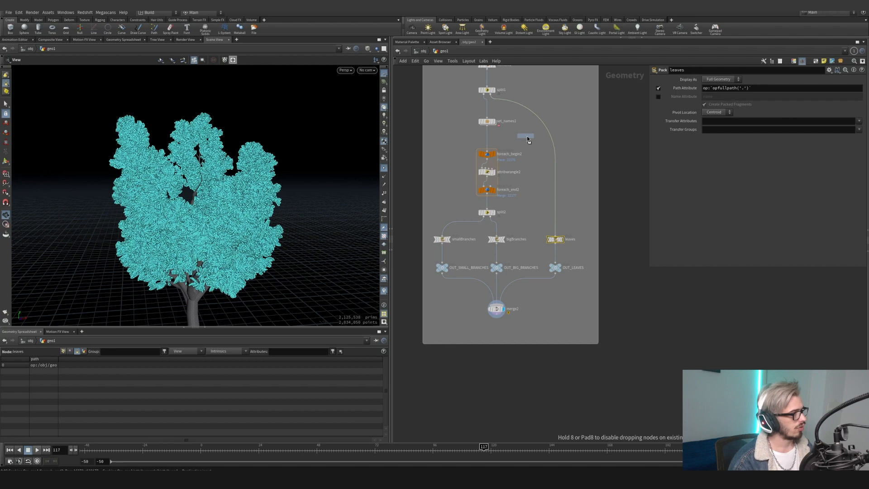
left_click(527, 136)
left_click_drag(528, 139, 552, 139)
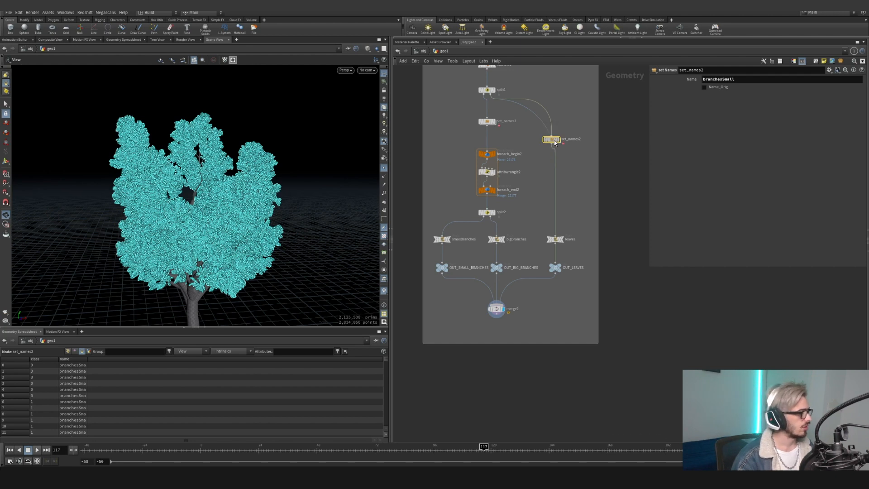
left_click_drag(551, 139, 556, 127)
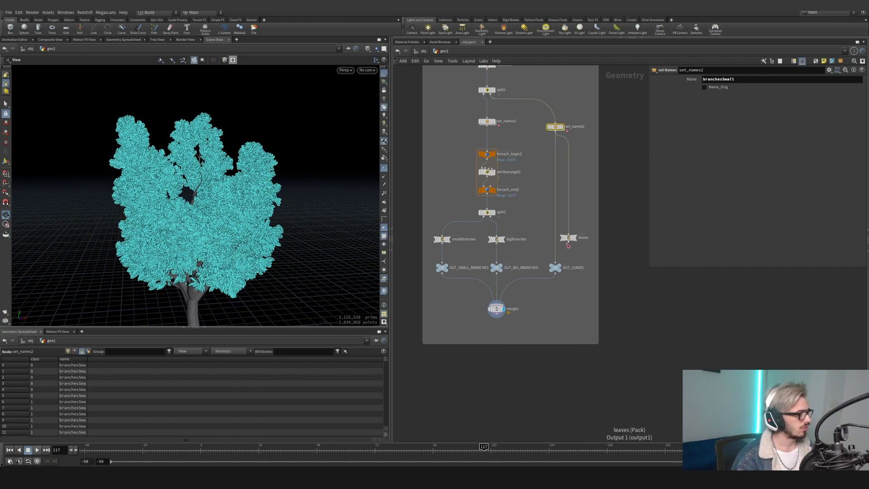
mouse_move(568, 245)
left_mouse_down()
mouse_move(555, 265)
mouse_move(556, 241)
left_mouse_up()
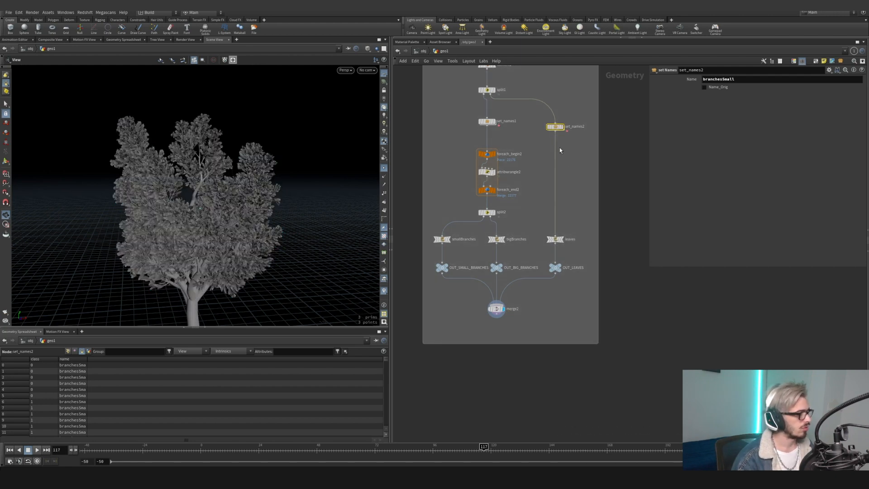
- Align set_names2 with set_names1 and set its name to leaves
left_click_drag(554, 130, 554, 123)
double_click(734, 79)
type("leaves")
key("Return")
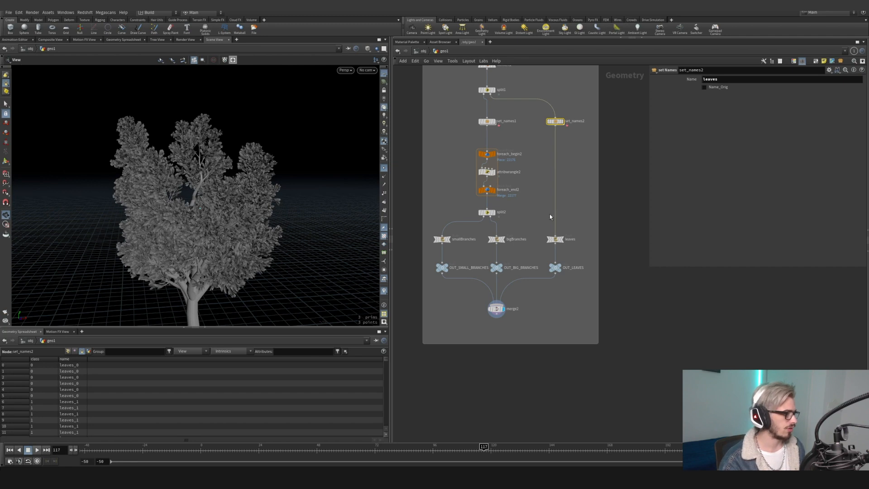
- Extend the tree's network box downward to make room below merge2
left_click_drag(588, 293, 543, 107)
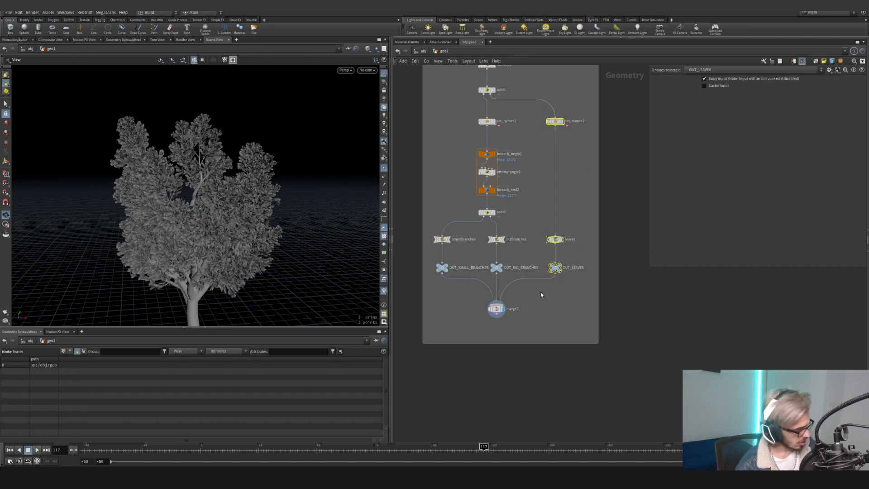
middle_click_drag(546, 345, 545, 311)
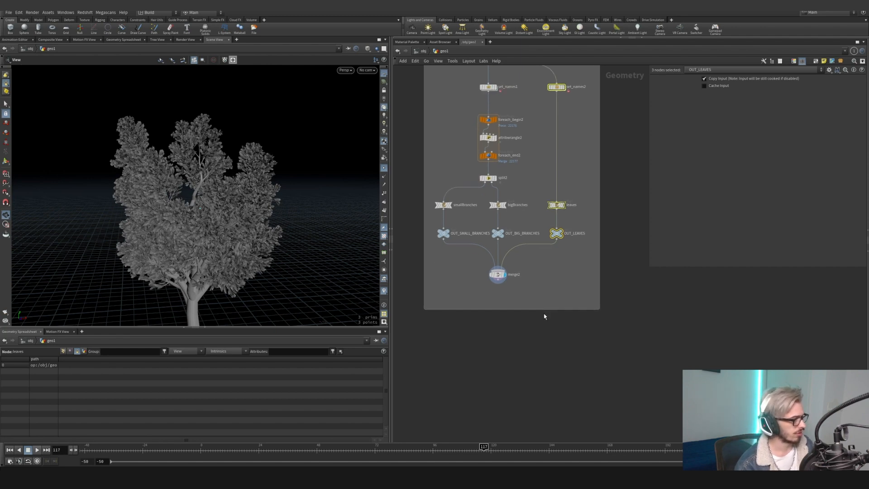
scroll(546, 311, "down", 5)
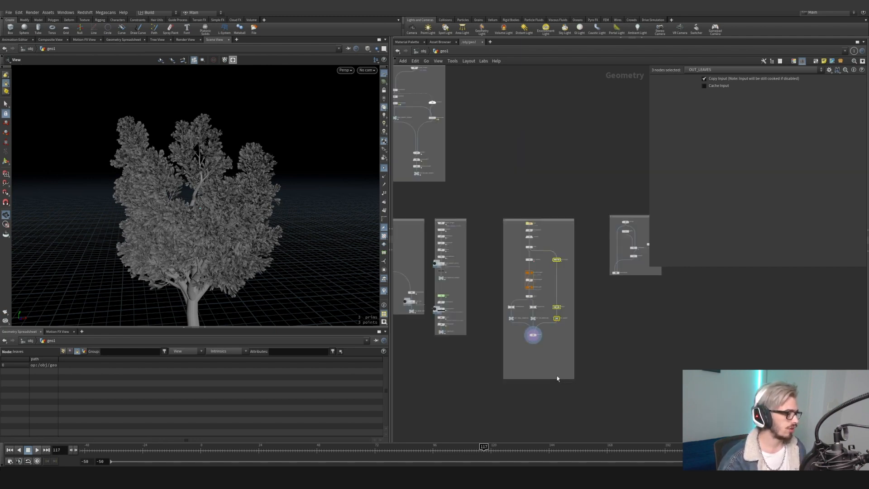
middle_click_drag(554, 379, 553, 344)
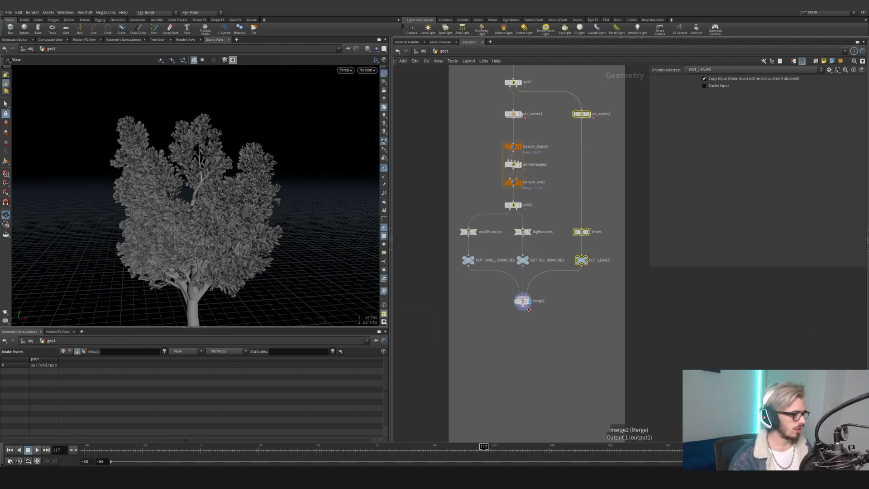
- Add a Null below merge2 and name it OUT_TREE_PACKED
scroll(526, 336, "up", 5)
key("Tab")
type("null")
key("Return")
left_click_drag(526, 334, 509, 338)
left_click(536, 339)
type("OUT_T")
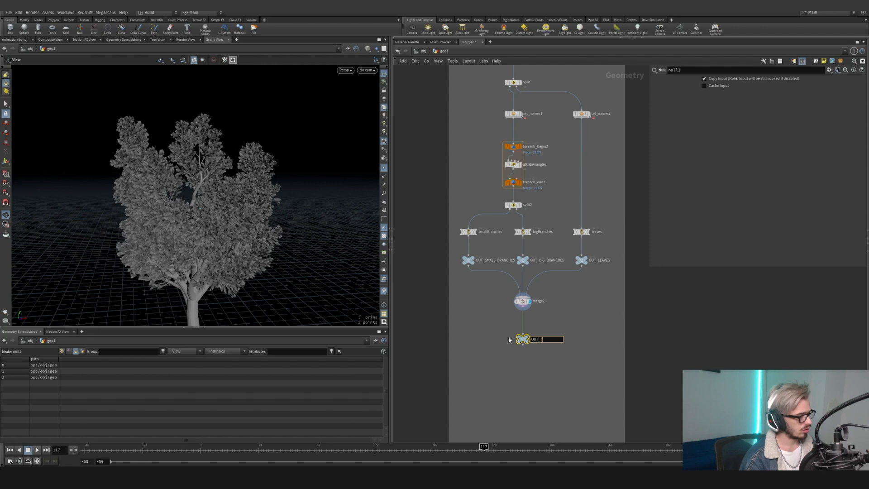
type("REE_PACKED")
key("Return")
- Add an Unpack node below OUT_TREE_PACKED, followed by a Null named OUT_TREE_UNPACKED
middle_click_drag(528, 385, 518, 324)
key("Tab")
type("unpa")
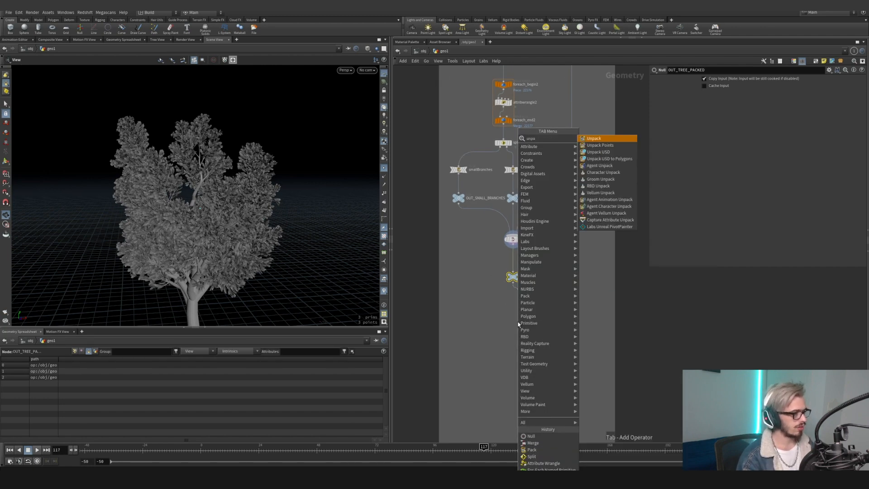
key("Return")
key("Tab")
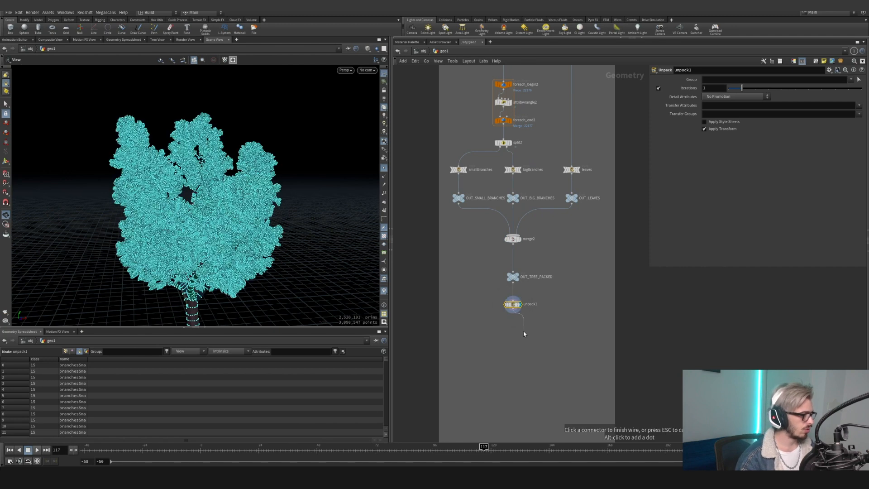
type("OUT_TR")
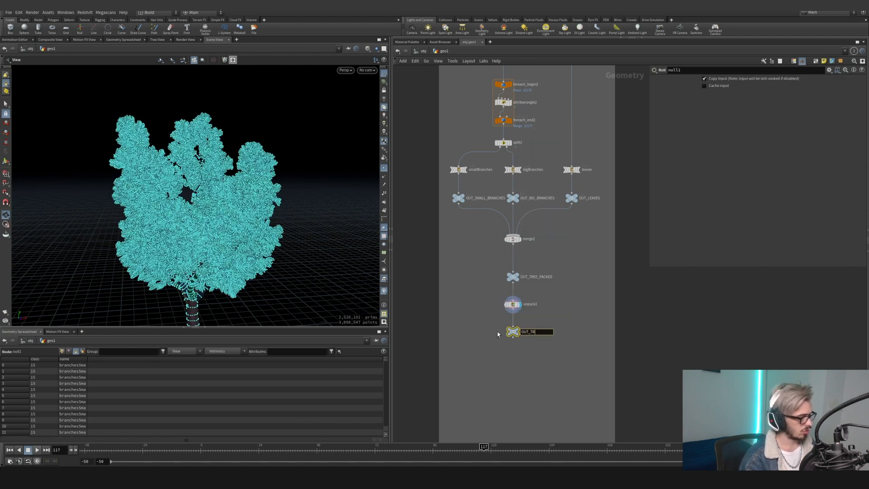
type("EE_UNPACKED")
key("Return")
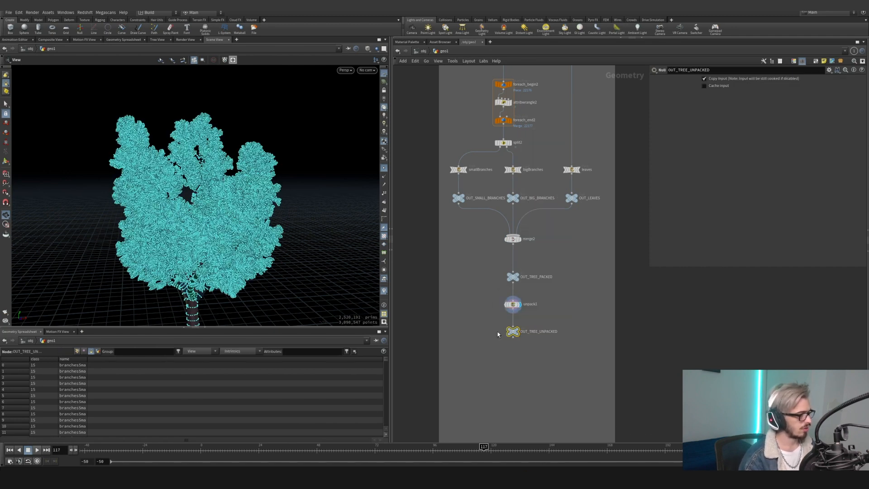
- Add an Object Merge node in the free space below OUT_TREE_UNPACKED
key("h")
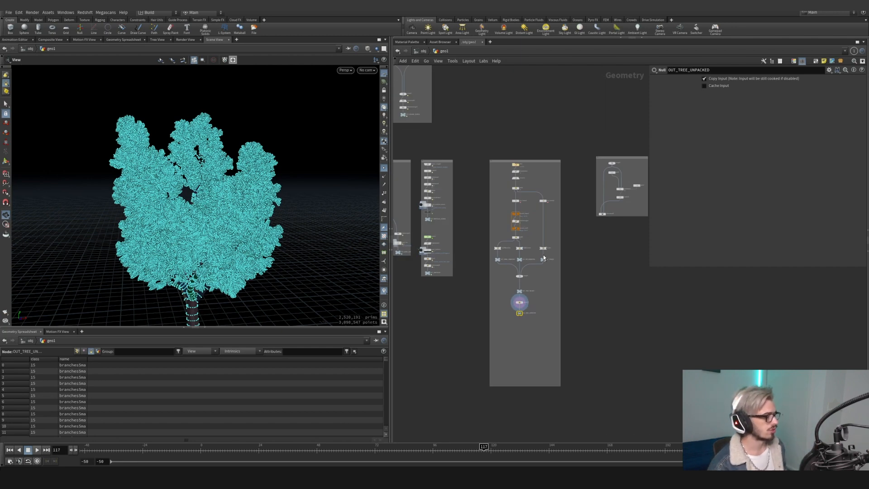
scroll(547, 233, "down", 1)
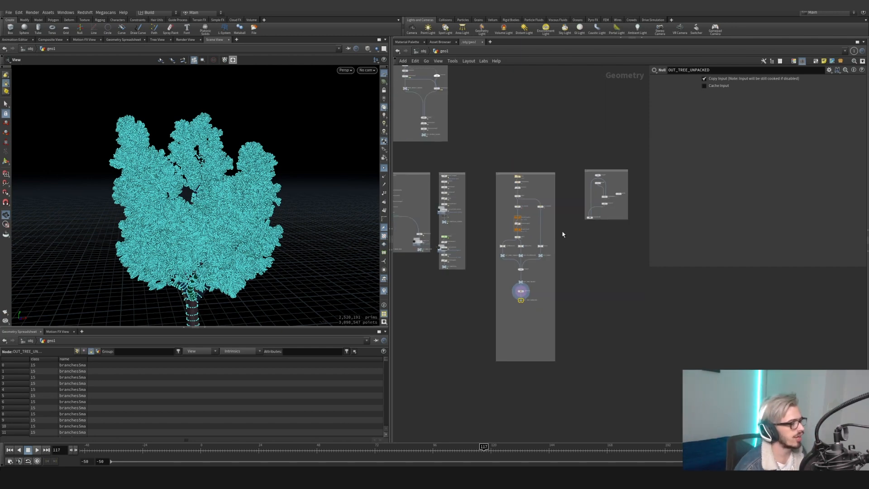
scroll(503, 297, "up", 5)
left_click_drag(593, 268, 534, 234)
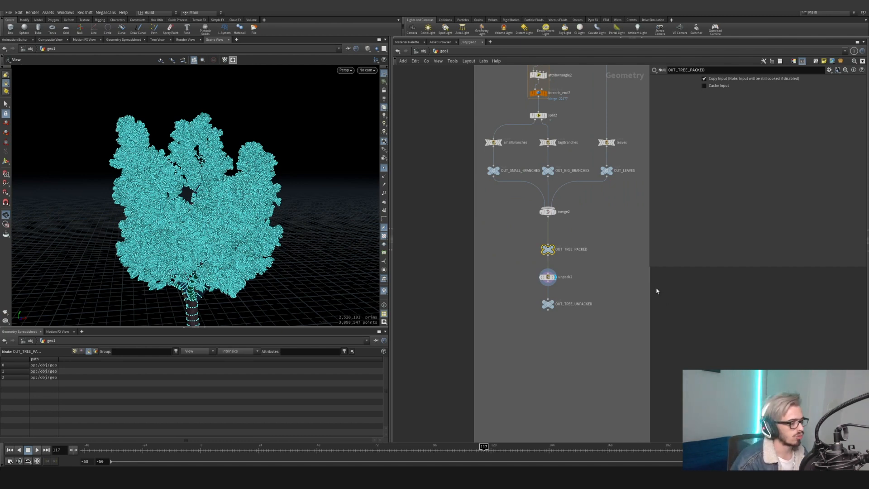
middle_click_drag(563, 370, 561, 294)
key("Tab")
type("obj")
key("Return")
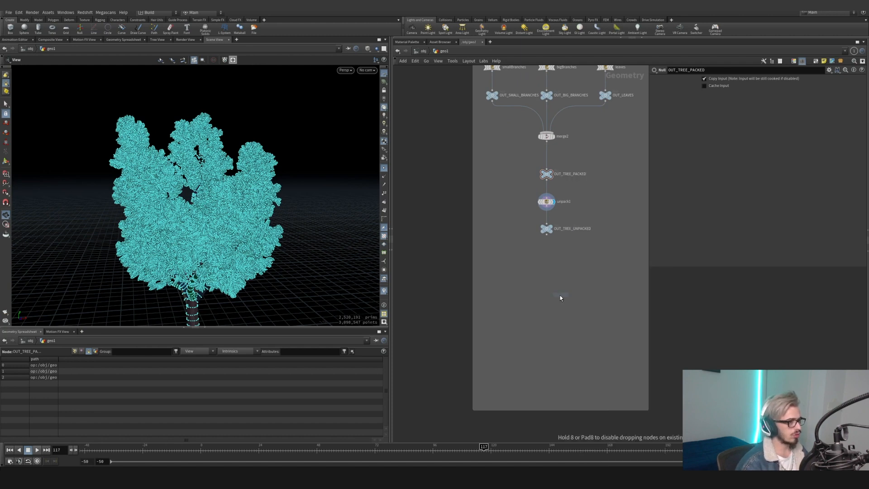
left_click(547, 297)
- Reference OUT_BIG_BRANCHES in the new Object Merge, display it and inspect the bare branches from another angle
middle_click_drag(511, 165, 479, 177)
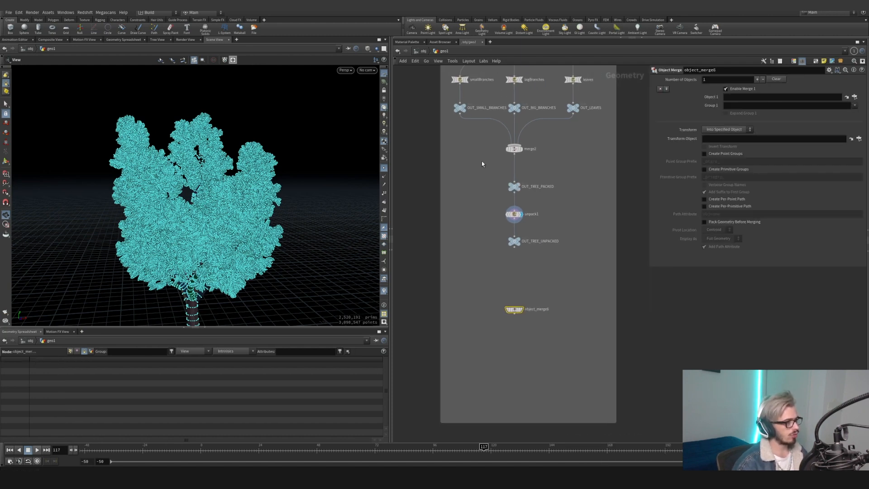
left_click_drag(514, 111, 734, 98)
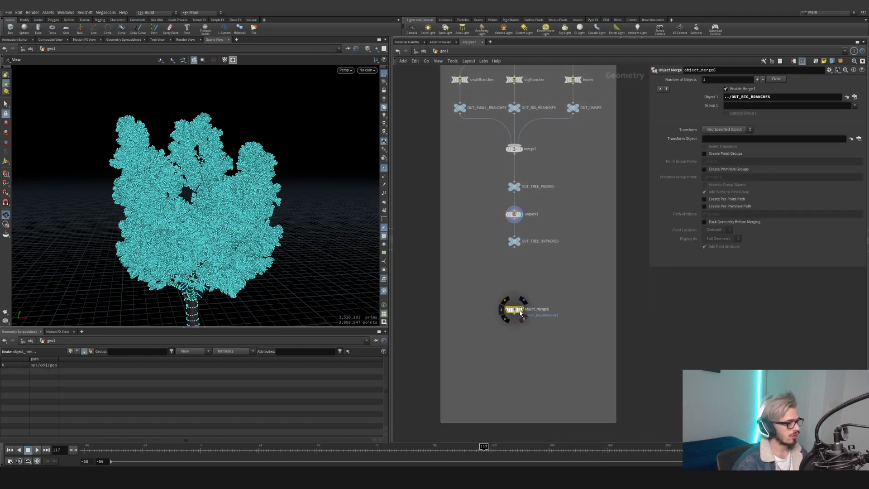
left_click(520, 310)
left_click(522, 310)
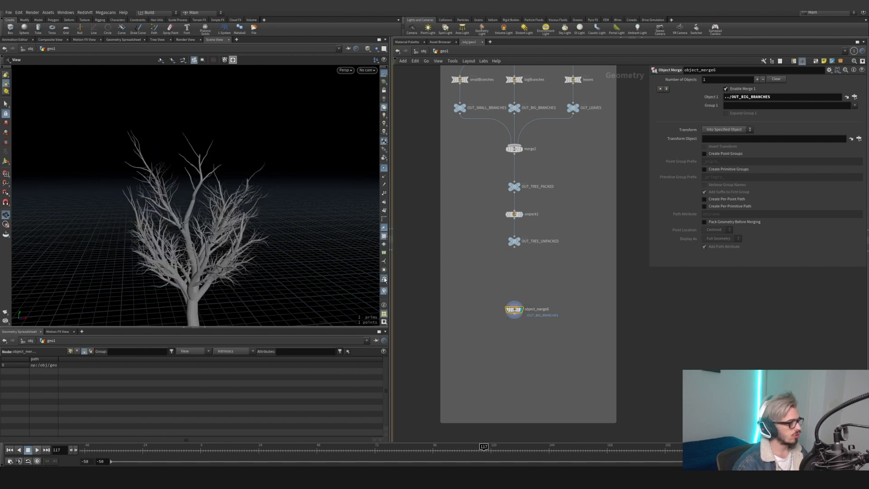
middle_click_drag(223, 258, 224, 183)
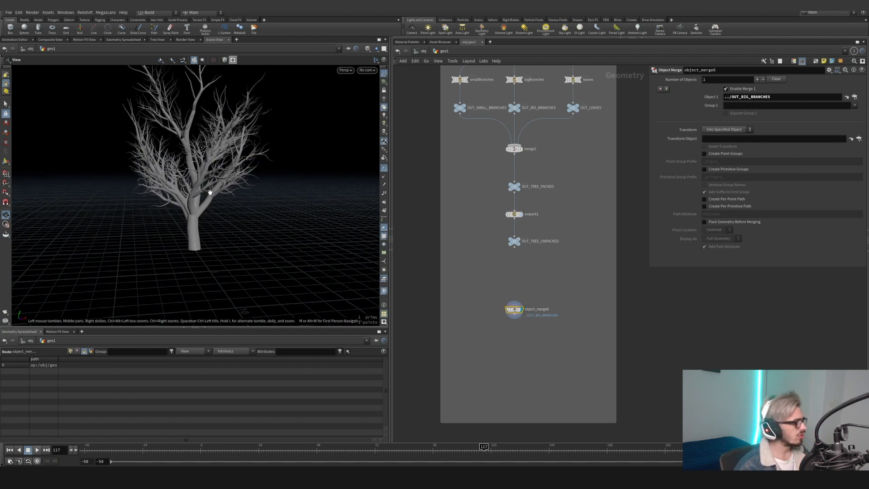
left_click_drag(340, 159, 161, 197)
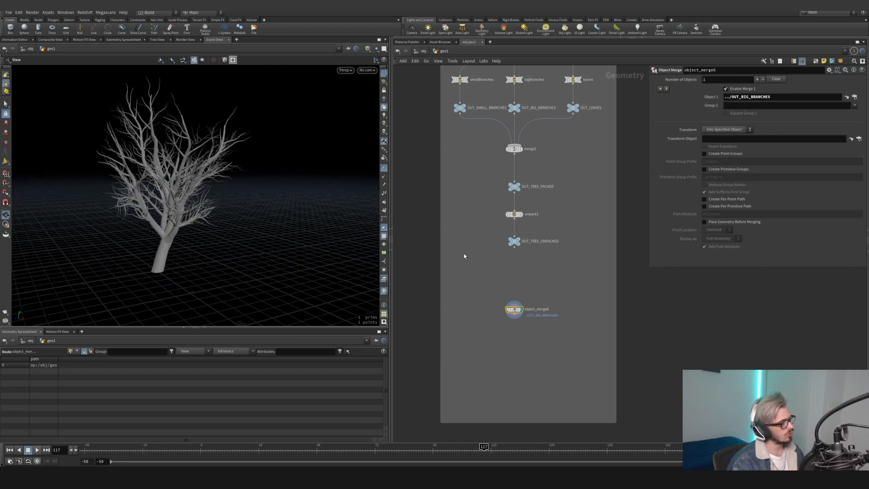
- Add a Convert node below the big-branches Object Merge and display its result
key("Tab")
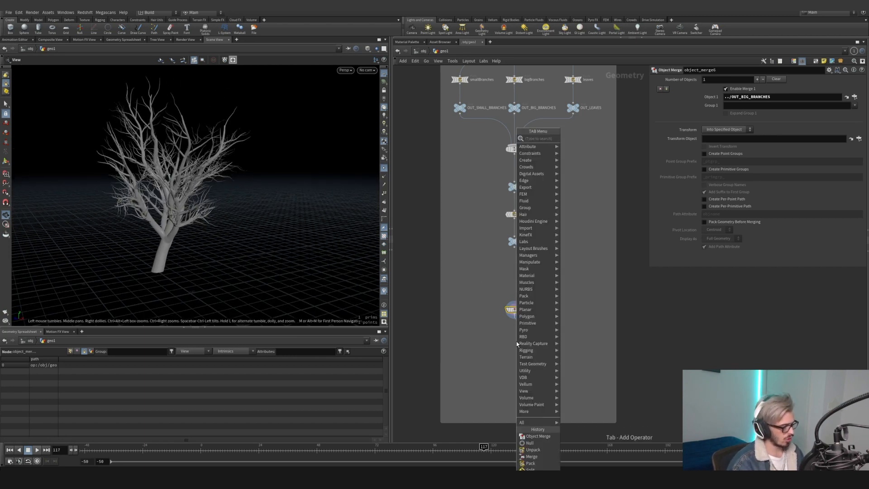
type("convert")
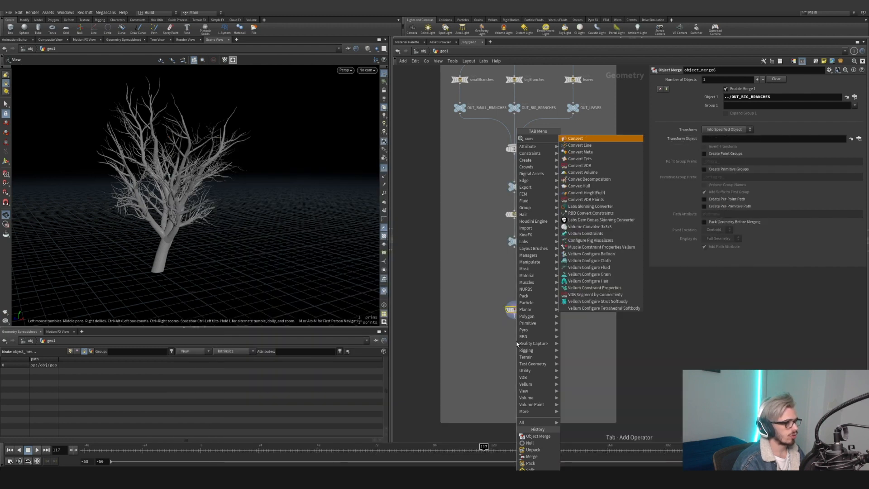
key("Return")
left_click(519, 342)
- Paste a copy of the Attribute Delete node below the Convert node, connect it and display it
key("ctrl+v")
left_click_drag(520, 342, 510, 364)
key("r")
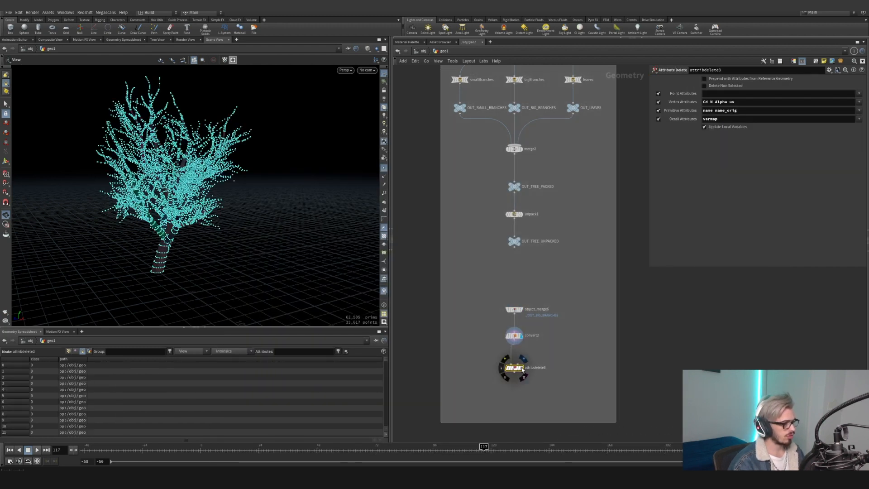
key("Return")
key("Tab")
key("Tab")
key("Return")
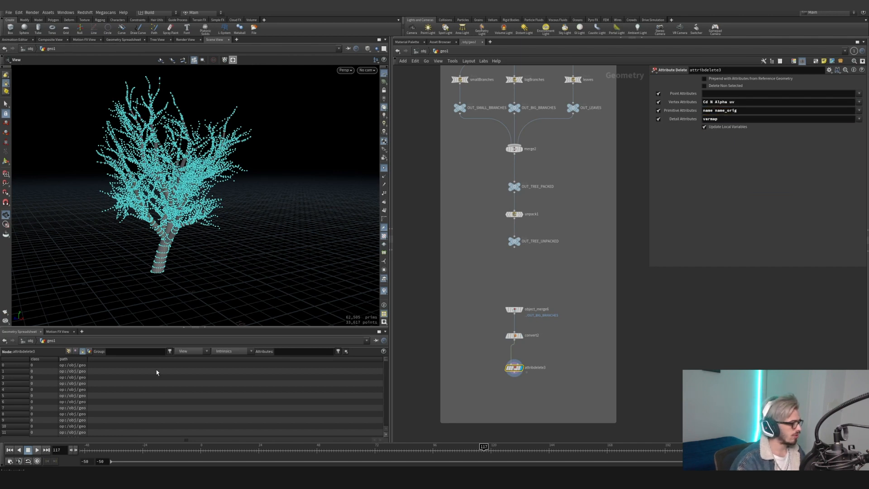
- Add bboxSize to the point attributes removed by the pasted Attribute Delete node
left_click(76, 352)
left_click(83, 352)
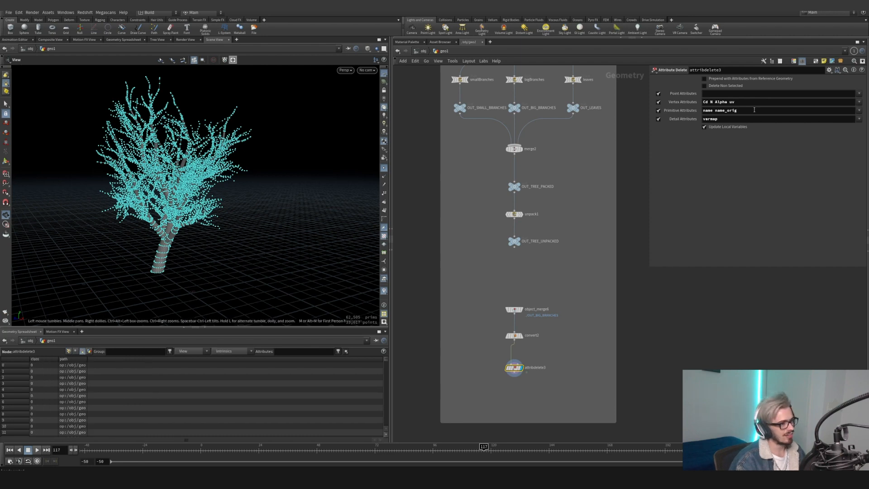
left_click(859, 103)
left_click(860, 93)
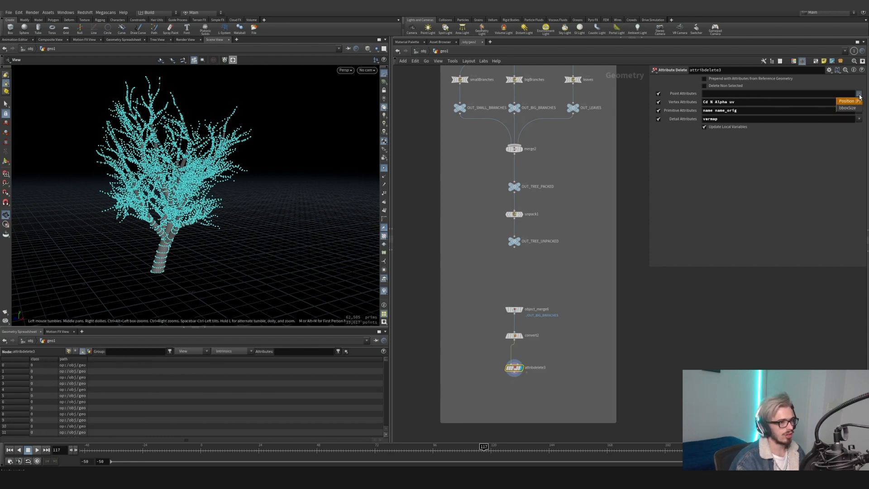
left_click(849, 108)
- Add class and path to the primitive attributes being deleted, and check the remaining attributes in the spreadsheet
left_click(859, 103)
left_click(860, 103)
left_click(860, 110)
left_click(856, 118)
left_click(625, 312)
left_click(513, 368)
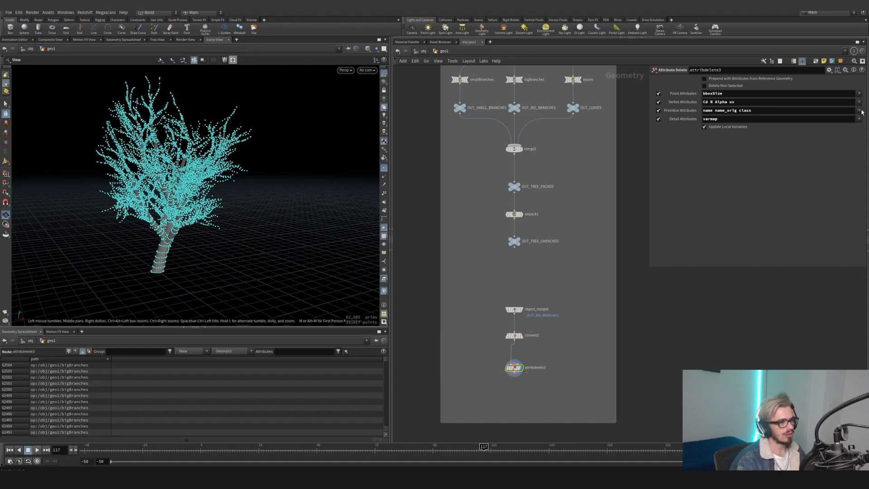
left_click(859, 111)
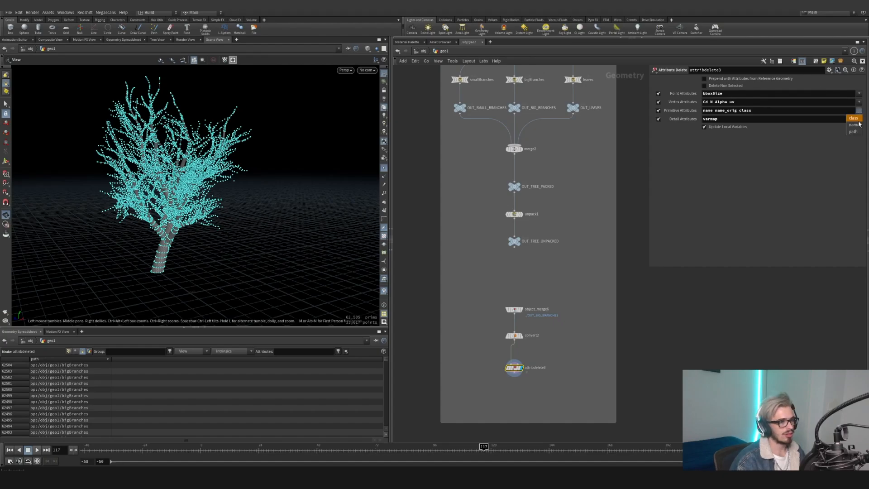
left_click(854, 121)
left_click(68, 351)
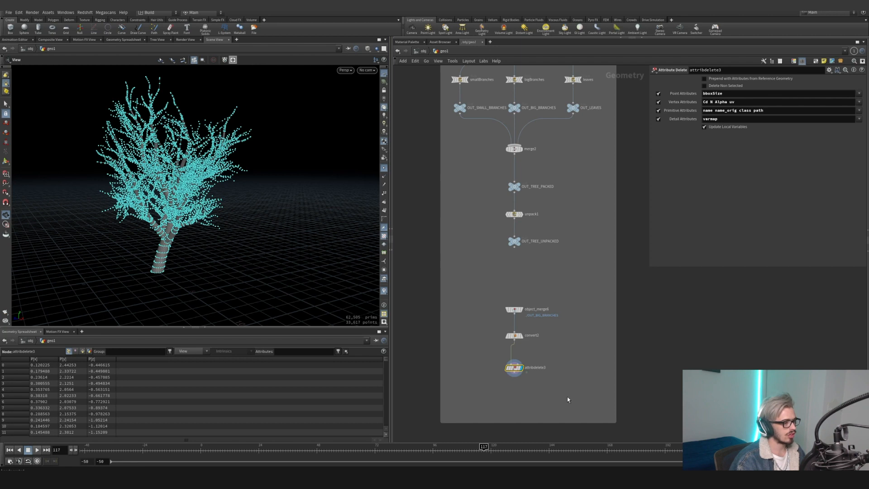
- Tighten the vertical spacing of the Object Merge, Convert and Attribute Delete nodes
middle_click_drag(566, 407, 565, 333)
left_click_drag(558, 334, 487, 225)
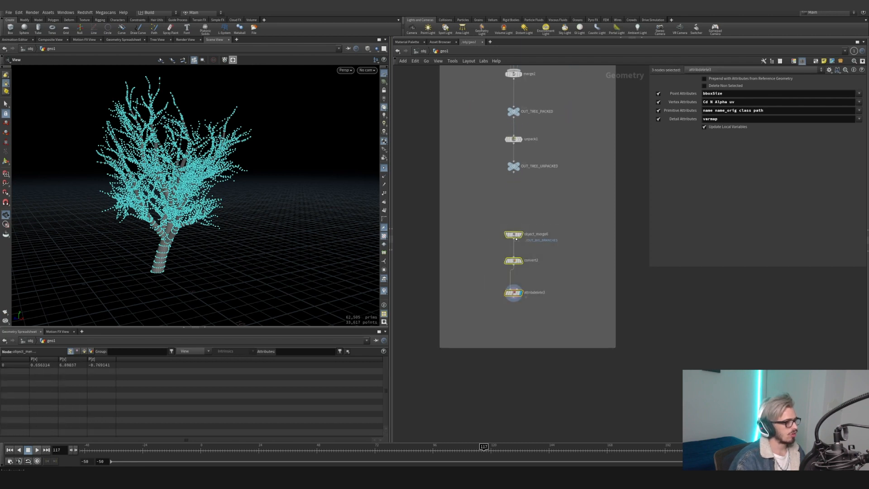
left_click(539, 302)
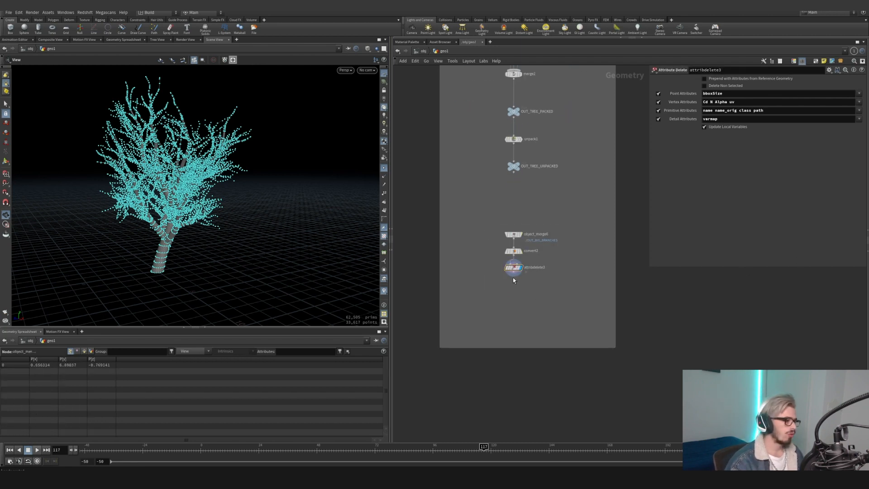
- Add a Remesh node after the Attribute Delete node and display it
key("Tab")
type("remesh")
key("Return")
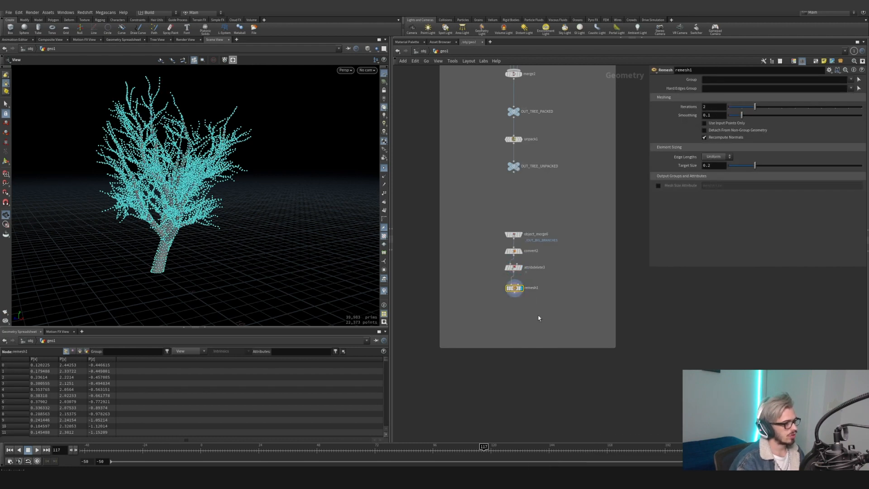
- Add an Attribute Wrangle below the Remesh node and display it
scroll(523, 312, "up", 5)
key("Tab")
type("wrangle")
key("Return")
left_click(506, 307)
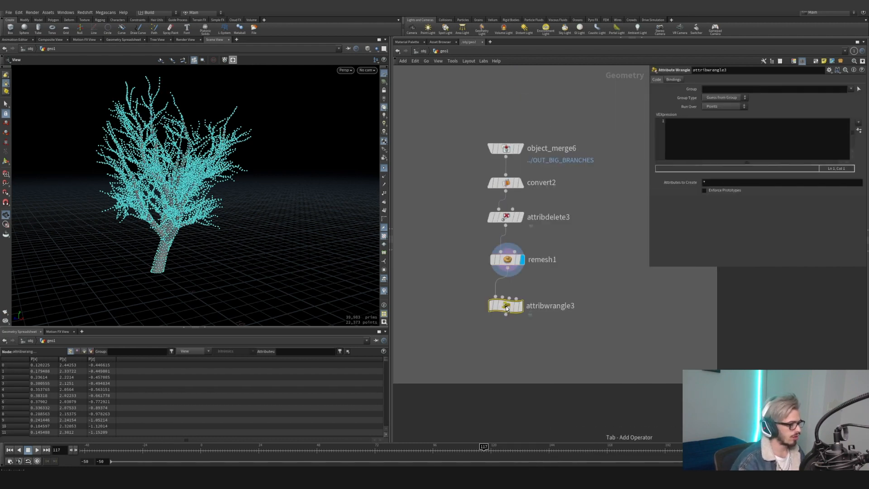
left_click(520, 306)
- Initialise a point attribute in the new wrangle with the expression f@heightMask = 0;
left_click(700, 157)
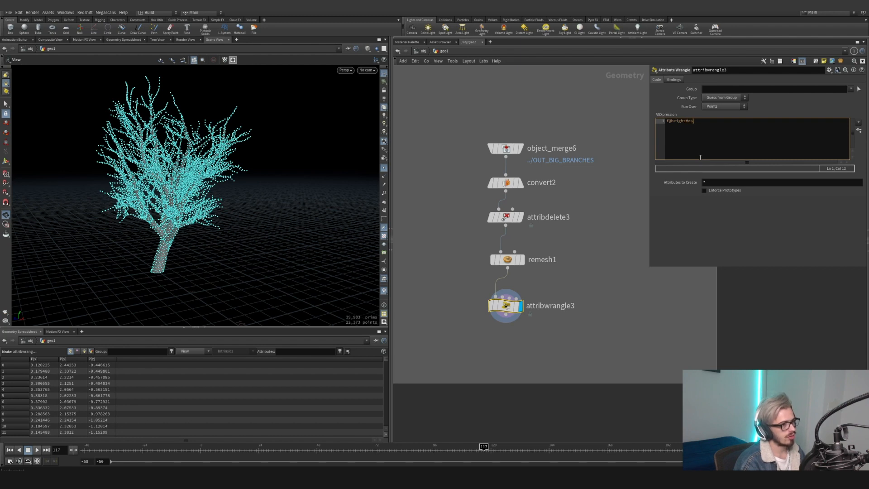
left_click_drag(595, 362, 485, 287)
scroll(578, 371, "down", 1)
middle_click_drag(578, 371, 556, 315)
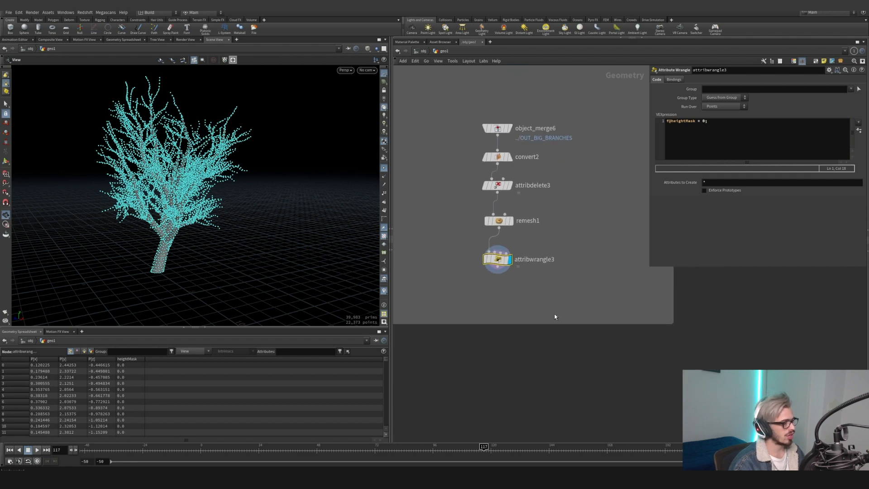
key("Tab")
left_click(518, 233)
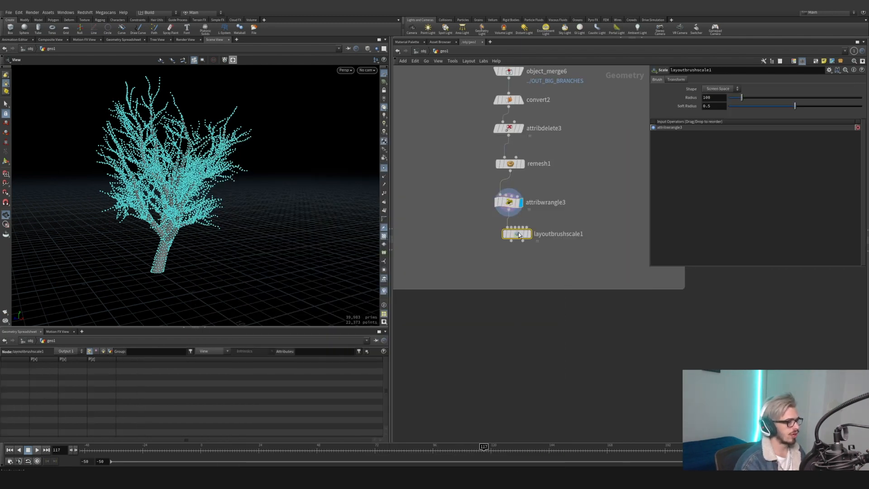
key("ctrl+z")
- Add a Scatter node below the heightMask wrangle and display its points
key("Tab")
type("scat")
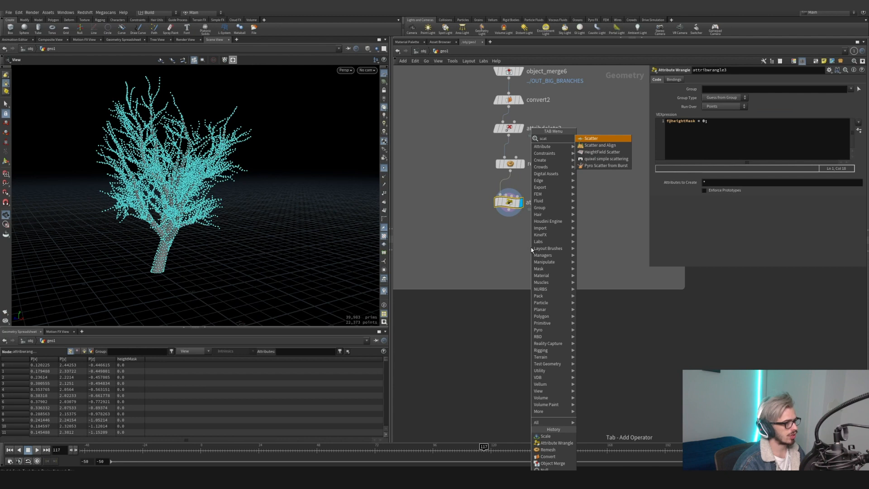
key("Return")
left_click(523, 205)
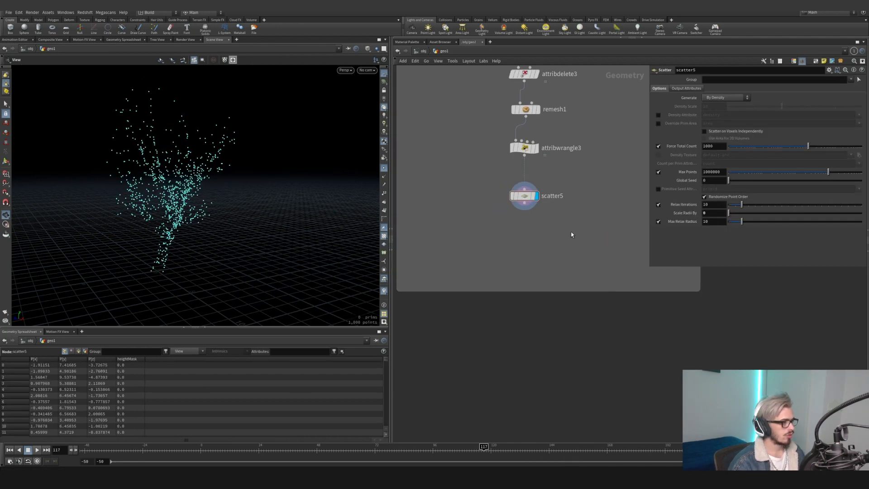
- Add a Connect Adjacent Pieces node below the Scatter and set its connection type to Adjacent Points
key("Tab")
type("conne")
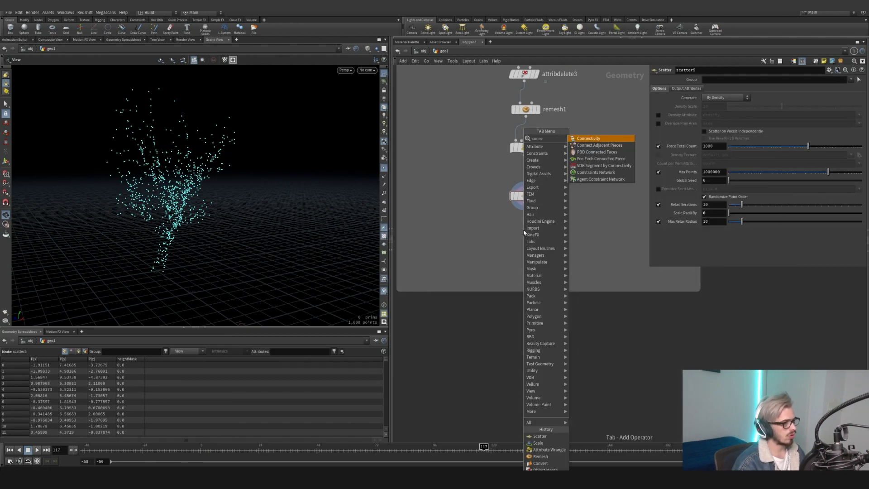
key("Return")
left_click(524, 241)
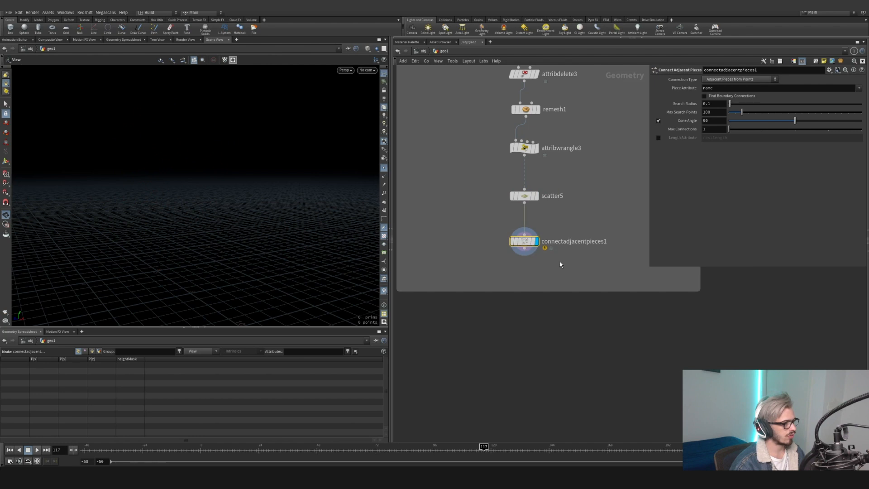
left_click(738, 79)
left_click(734, 88)
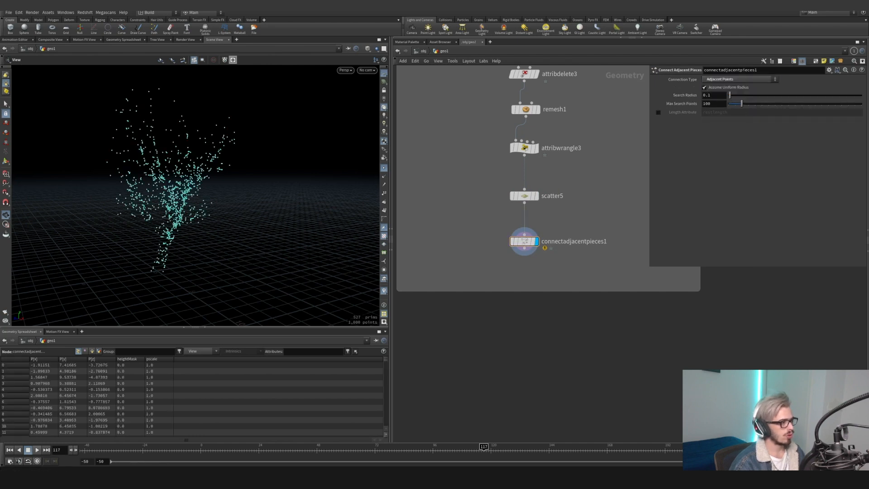
- Set the adjacent-point connections to a Search Radius of 3.8 and 8 Max Search Points, with the restlength Length Attribute enabled
left_click(714, 95)
type("3")
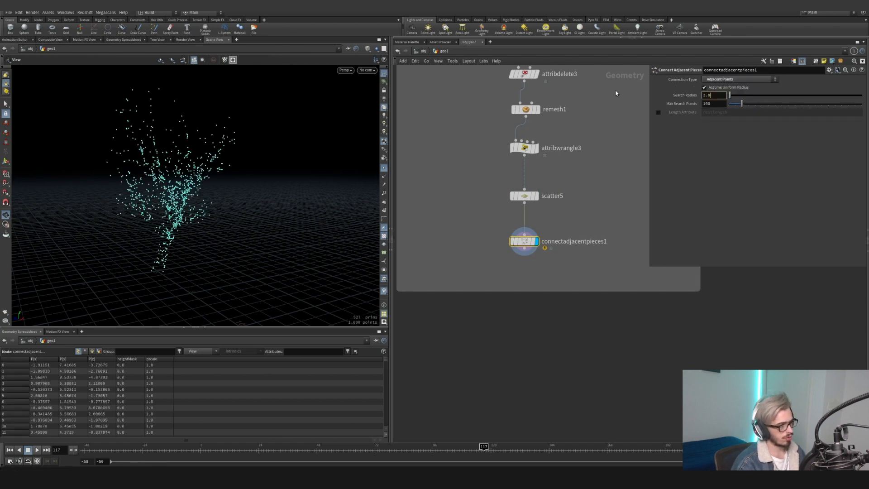
type(".8")
key("Tab")
type("8")
key("Return")
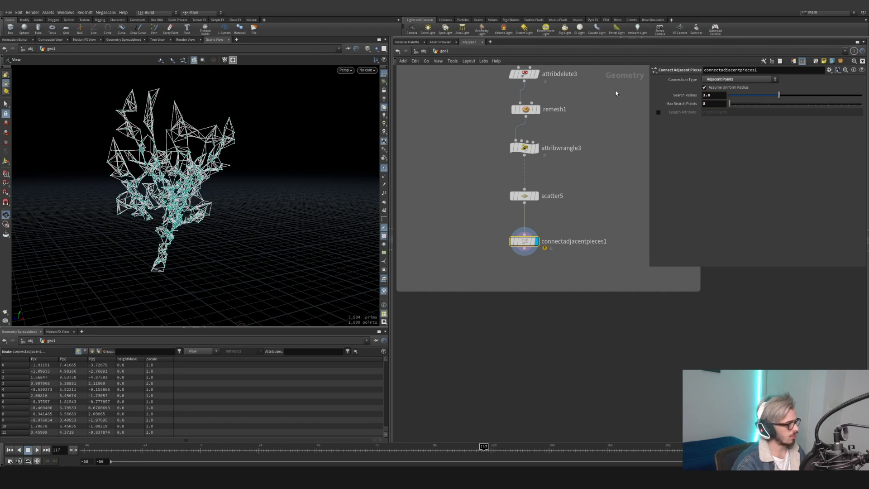
- Try a Max Search Points value of 12 for the adjacent-point connections
mouse_move(204, 180)
left_mouse_down()
mouse_move(259, 175)
mouse_move(258, 196)
mouse_move(195, 171)
mouse_move(217, 172)
left_mouse_up()
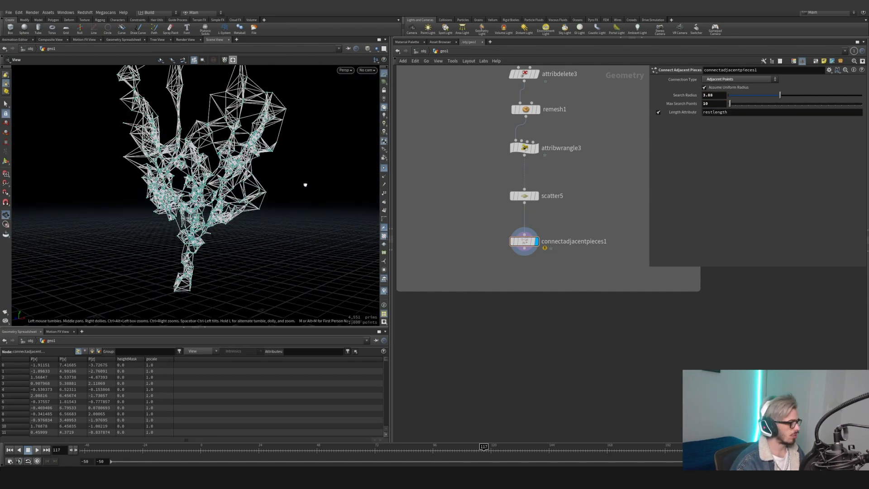
left_click_drag(303, 185, 262, 188)
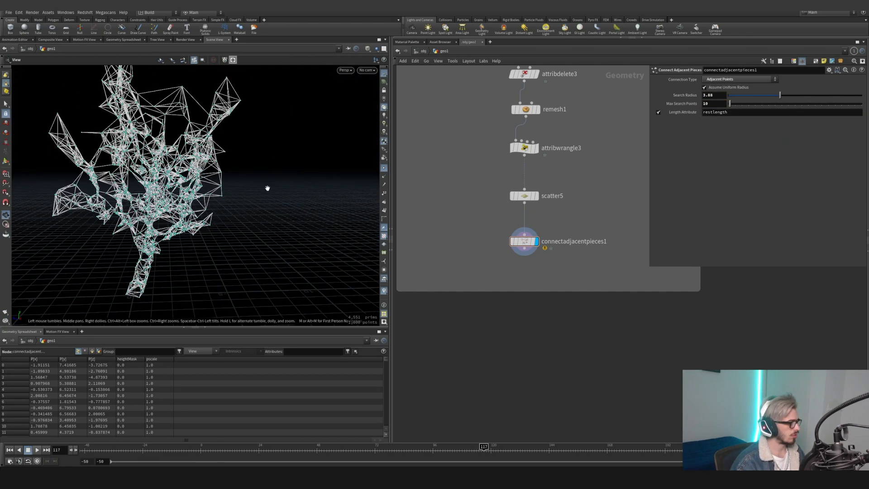
type("12")
key("Return")
- Set the Force Total Count of the Scatter feeding the connections to 2000
left_click_drag(204, 190, 290, 213)
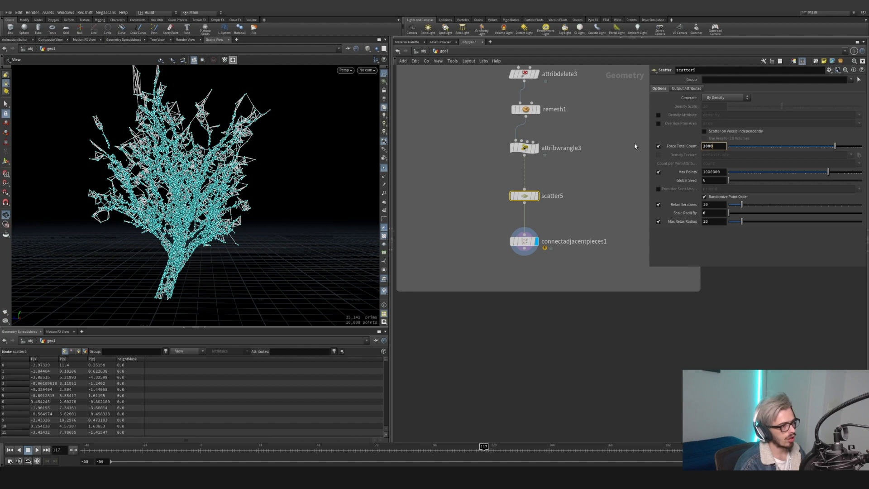
key("Return")
left_click_drag(128, 229, 213, 237)
- Set Max Search Points on the Connect Adjacent Pieces node to 10 and inspect the denser network
left_click(525, 241)
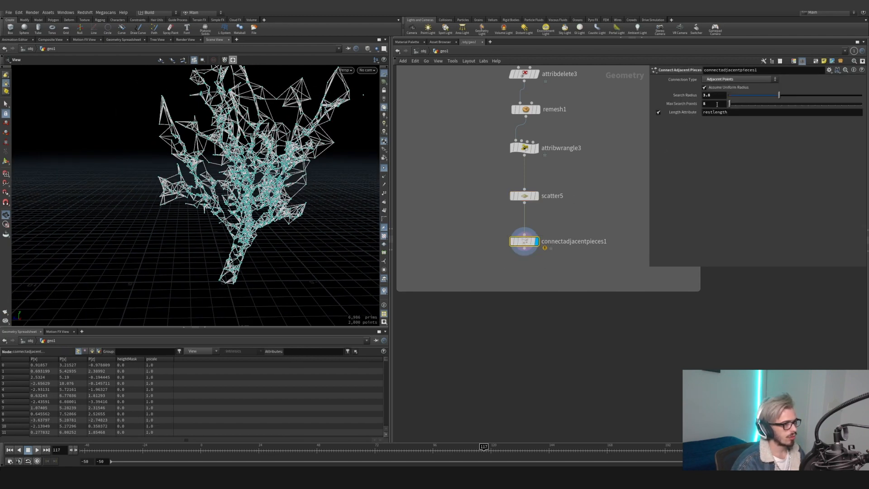
type("10")
key("Return")
left_click_drag(221, 183, 366, 189)
middle_click_drag(366, 189, 233, 179)
left_click_drag(233, 180, 172, 181)
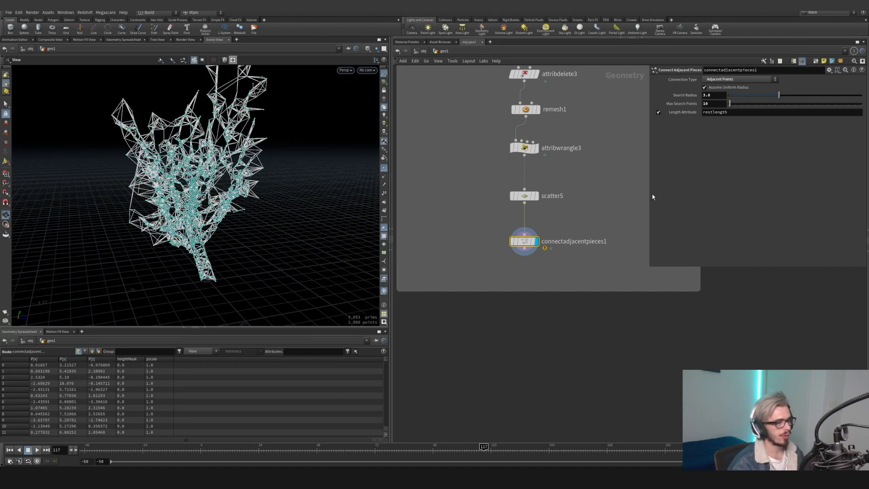
- Add a Group node below Connect Adjacent Pieces, display it and name its group root
key("Tab")
type("gro")
key("Return")
left_click(525, 276)
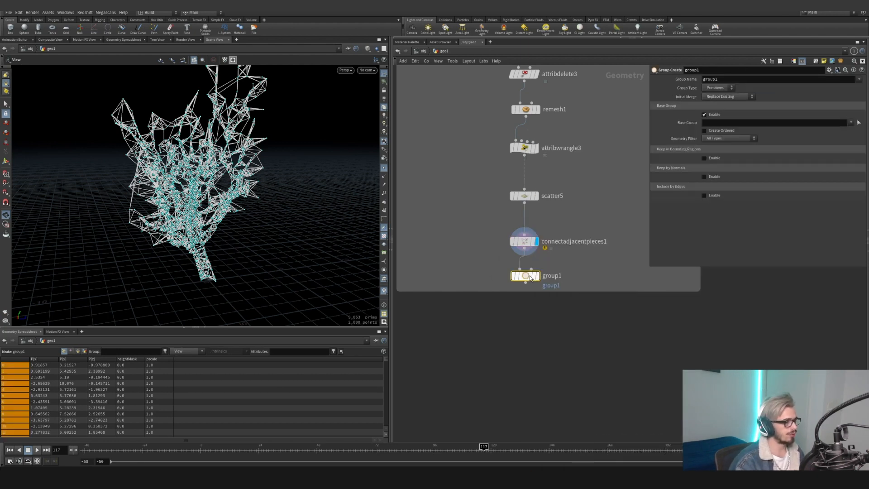
type("root")
key("Return")
- Set the root group's type to Points, disable its Base Group and enable Keep in Bounding Regions
left_click(712, 88)
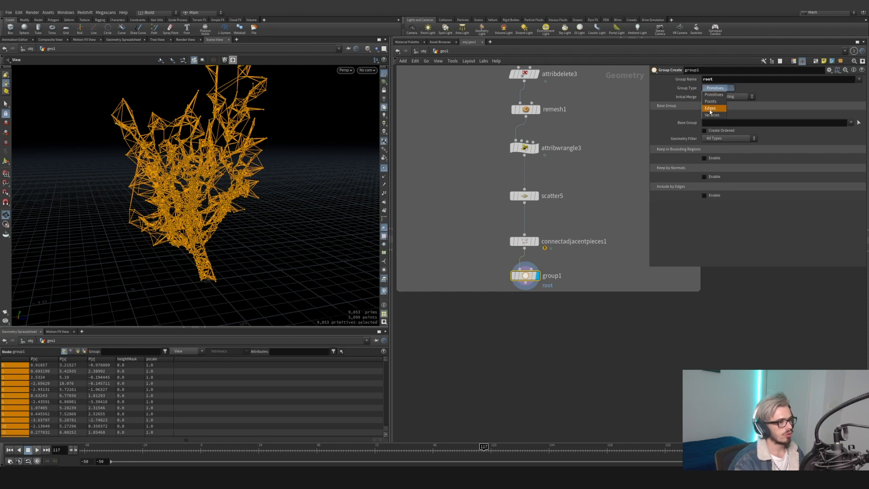
left_click(711, 102)
left_click(704, 114)
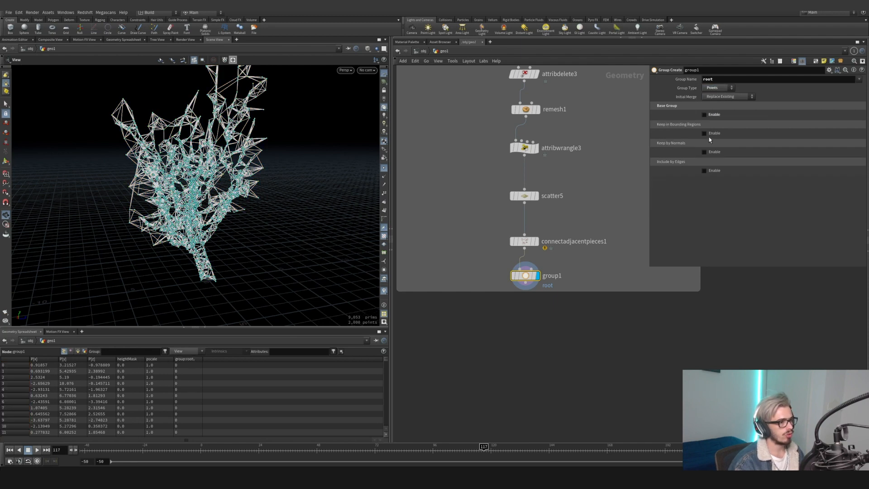
left_click(706, 133)
- Resize the root group's bounding box around the trunk base to about 2.26 by 1 by 2.17
left_click_drag(204, 285, 202, 275)
middle_click_drag(201, 276, 237, 235)
right_click_drag(237, 235, 213, 274)
left_click_drag(213, 274, 376, 251)
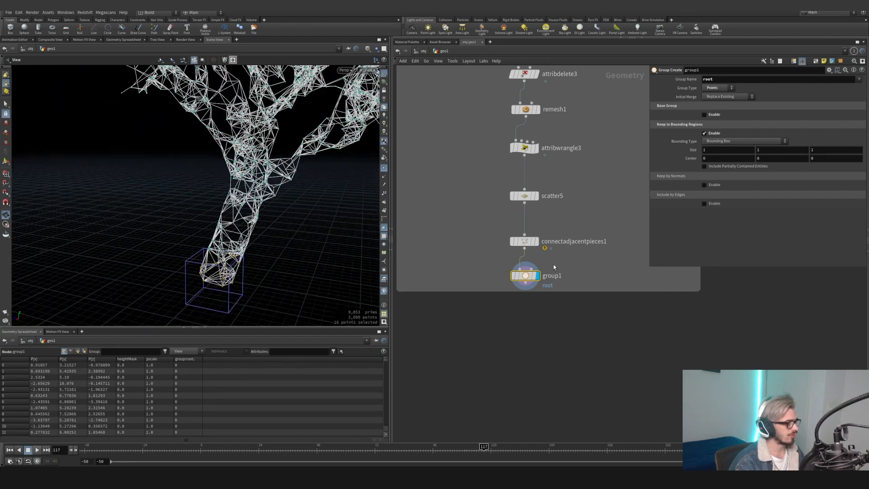
left_click(6, 162)
left_click_drag(236, 283, 249, 254, "shift")
key("Escape")
key("Return")
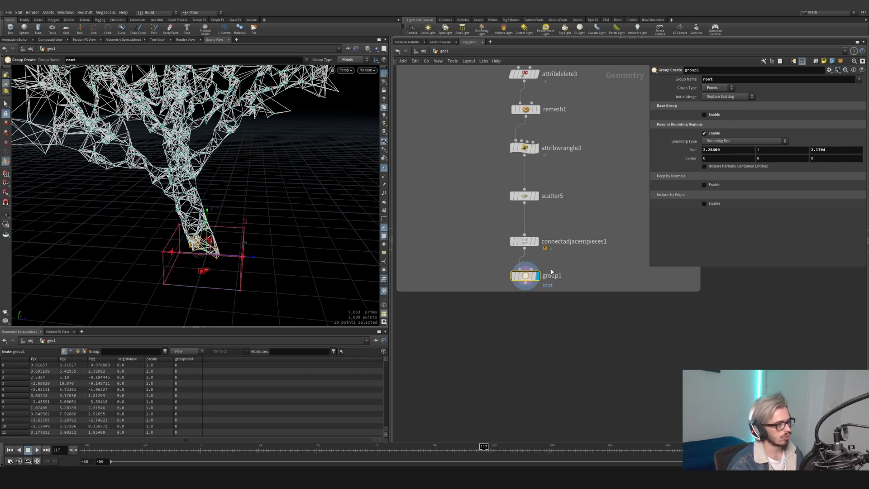
- Add an Edge Transport node below the root Group node and display it
left_click_drag(571, 293, 580, 373)
key("Tab")
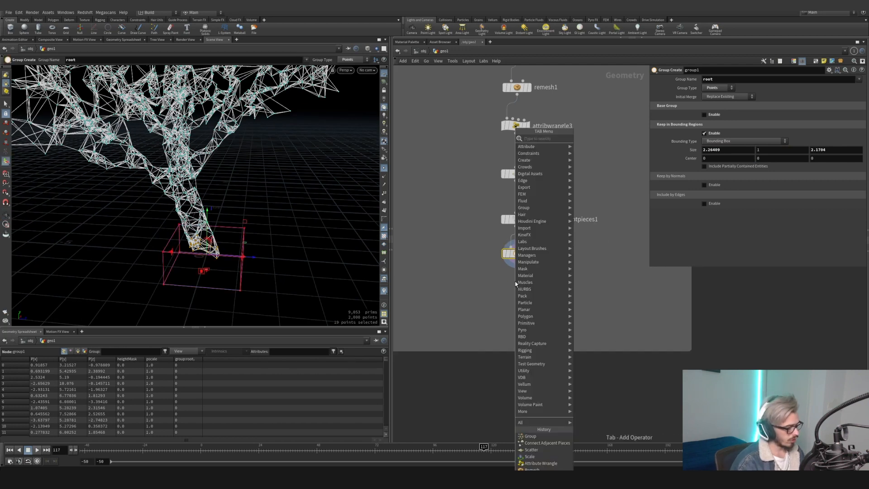
type("edge tra")
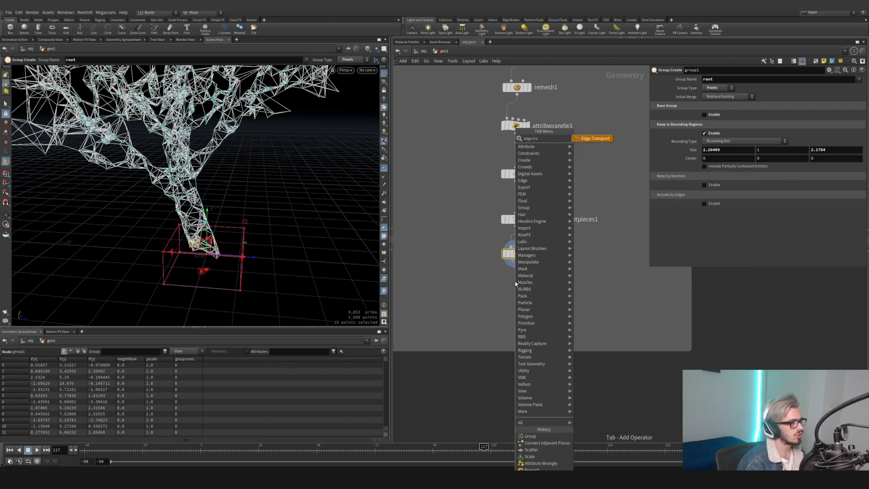
key("Return")
left_click(516, 284)
left_click_drag(516, 285, 517, 297)
left_click(530, 290)
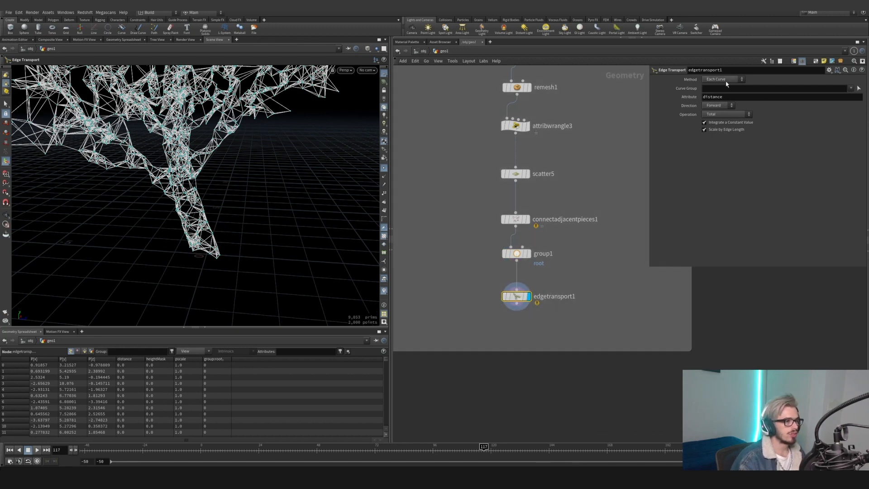
left_click(852, 89)
left_click(851, 93)
left_click(735, 80)
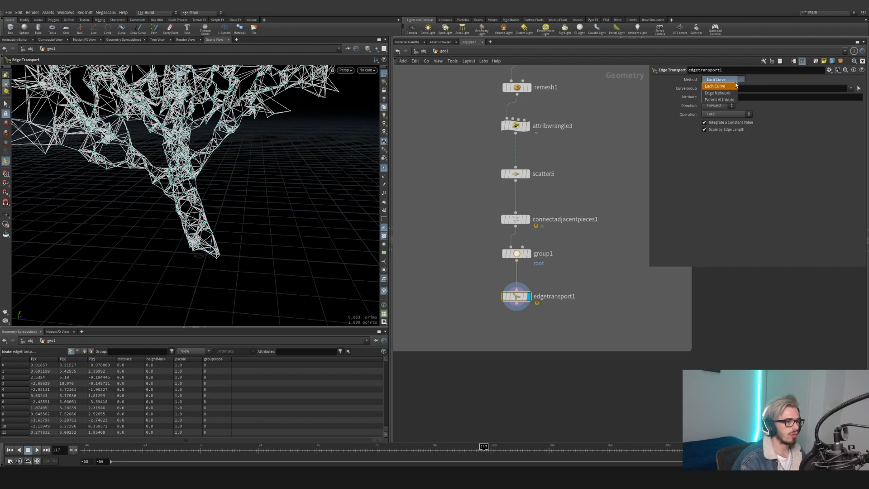
left_click(736, 86)
left_click(724, 106)
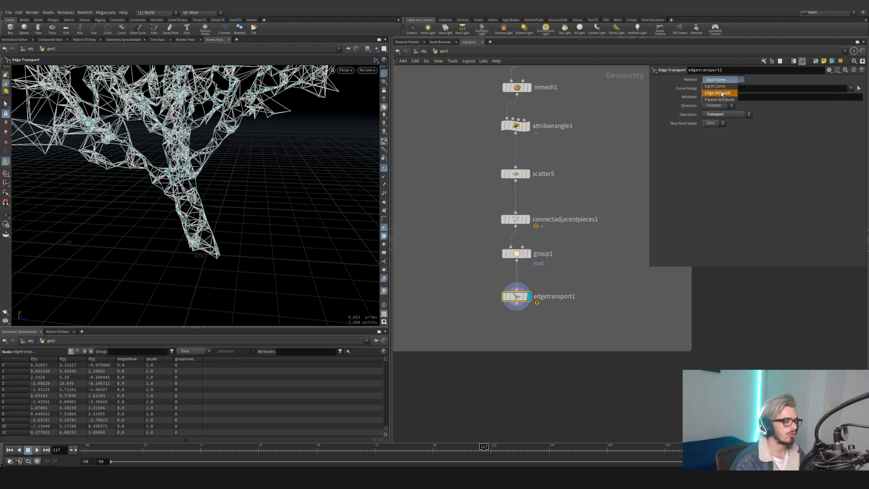
left_click(733, 177)
scroll(719, 117, "down", 2)
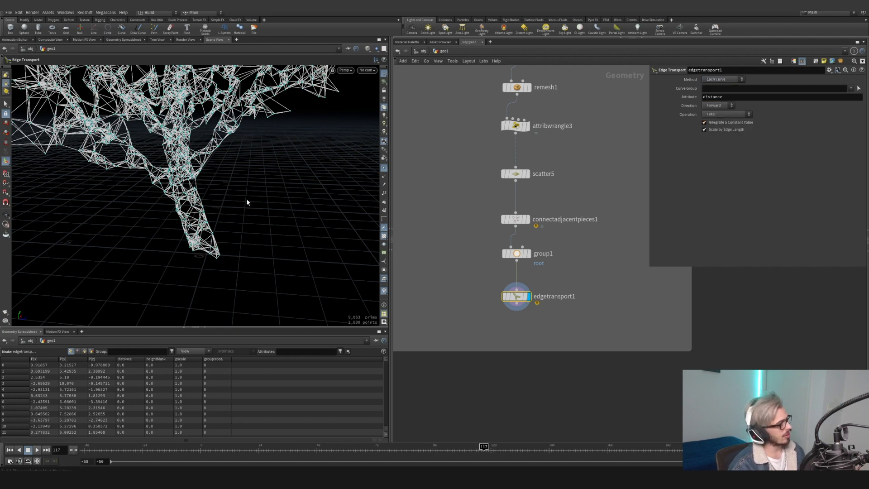
- Set the Edge Transport method to Edge Network and its Root Choice to Group
middle_click_drag(243, 206, 226, 276, "alt")
right_click_drag(226, 276, 227, 79, "alt")
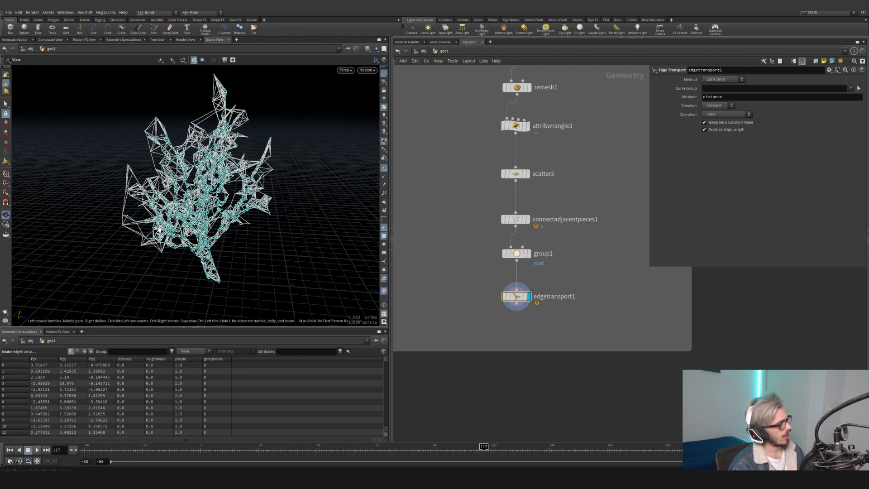
left_click_drag(120, 246, 131, 201, "alt")
middle_click_drag(130, 201, 98, 168, "alt")
left_click(725, 80)
left_click(728, 96)
left_click(726, 116)
left_click(722, 123)
left_click(724, 115)
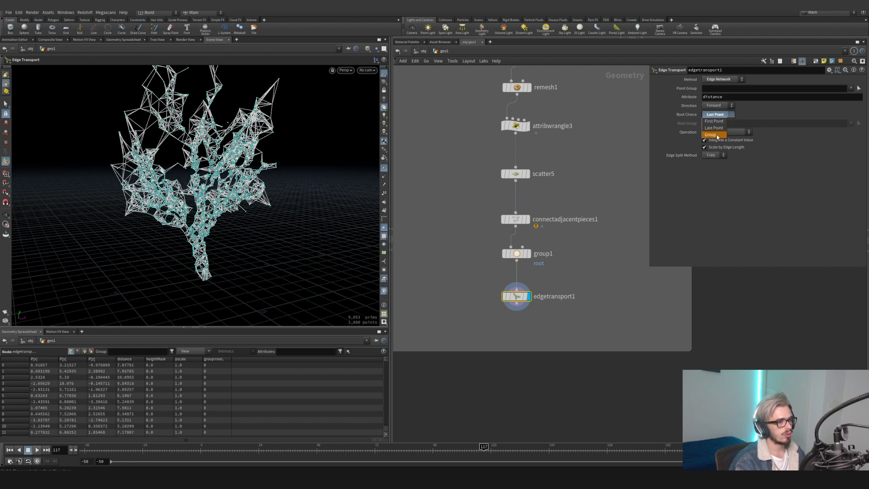
left_click(720, 134)
- Assign root as the Edge Transport's Root Group, removing the prefix in front of the name
left_click(851, 124)
left_click(853, 131)
left_click_drag(709, 124, 684, 124)
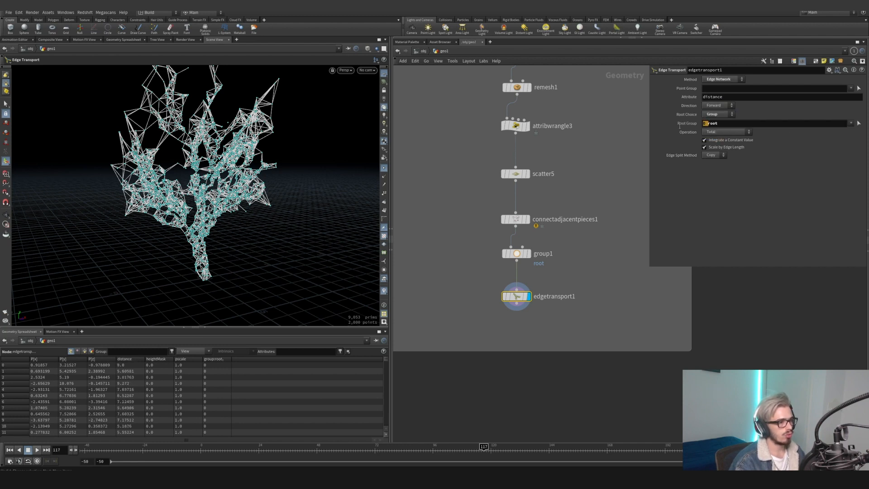
key("BackSpace")
key("Return")
- Visualise the Edge Transport's distance attribute on the tree and sort the geometry spreadsheet by distance in descending order
middle_click_drag(558, 323, 579, 253)
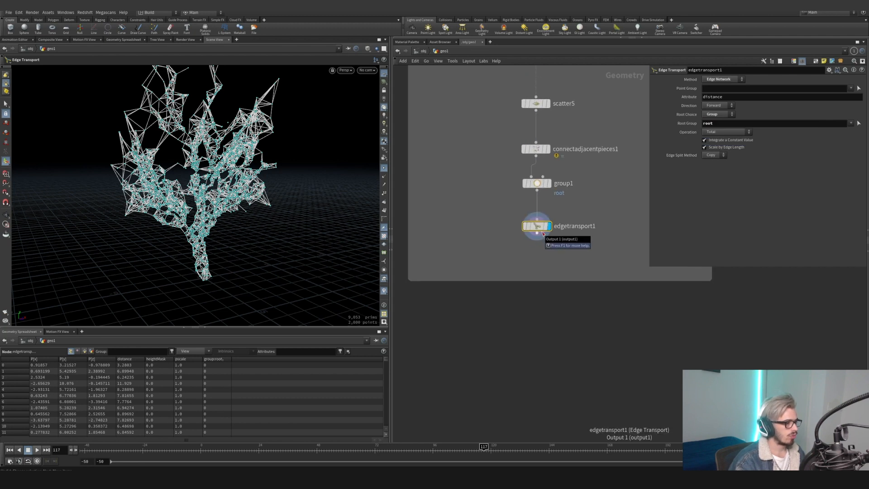
middle_click(542, 233)
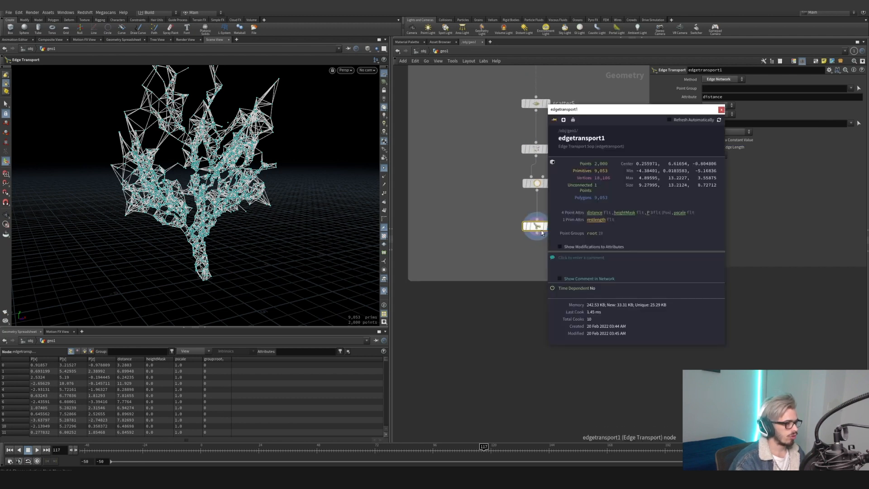
left_click(594, 212)
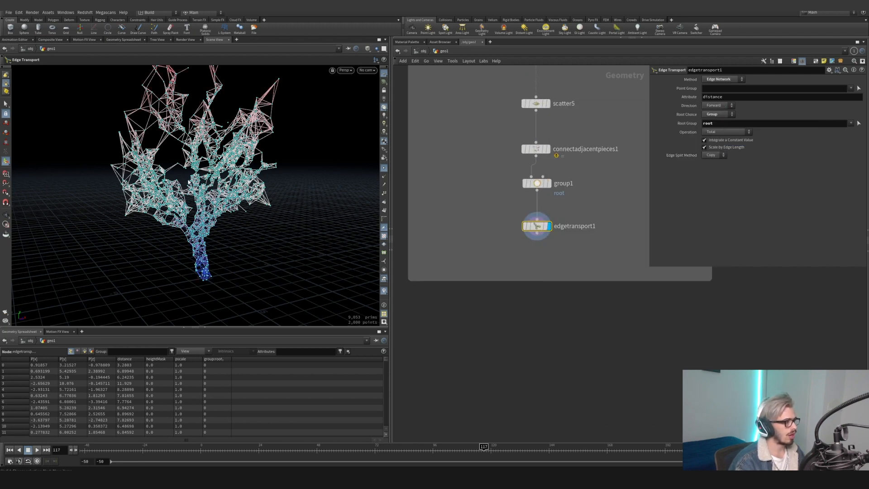
left_click_drag(214, 187, 206, 222, "alt")
left_click(128, 360)
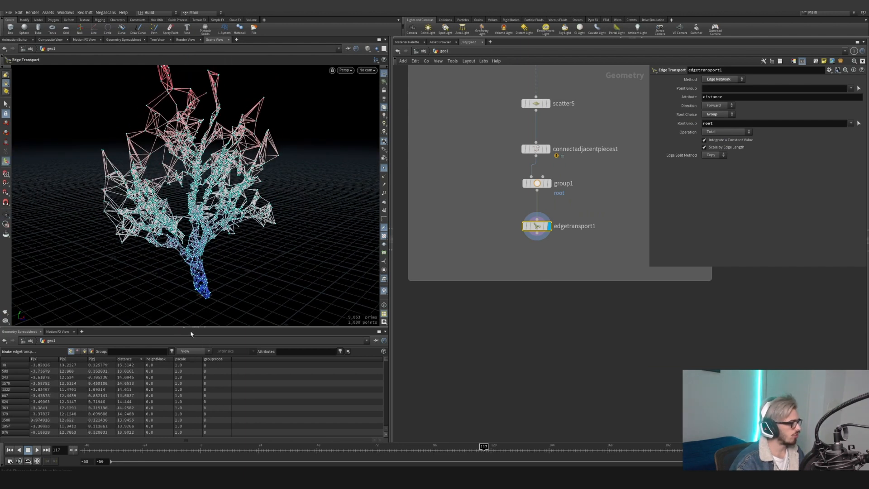
key("Escape")
left_click_drag(202, 179, 186, 210, "alt")
- Extend the network box and add a displayed Attribute Wrangle below the Edge Transport node
left_click_drag(533, 280, 530, 311)
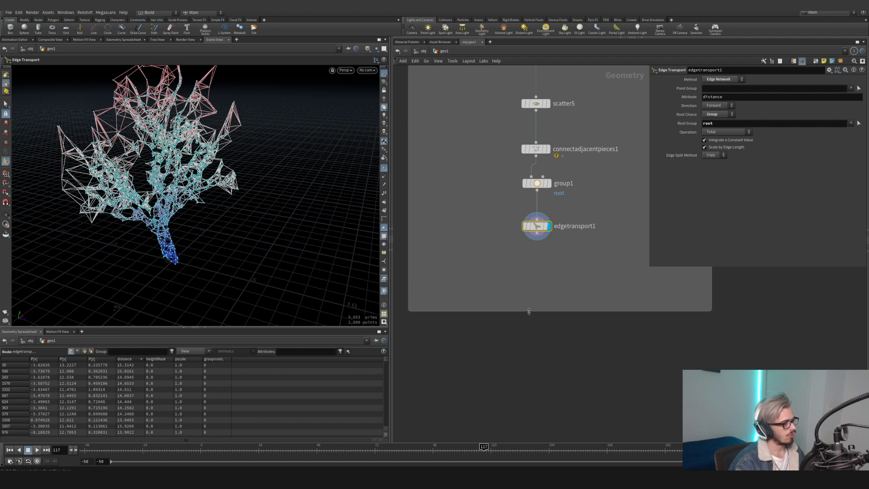
left_click(538, 239)
key("Tab")
type("wra")
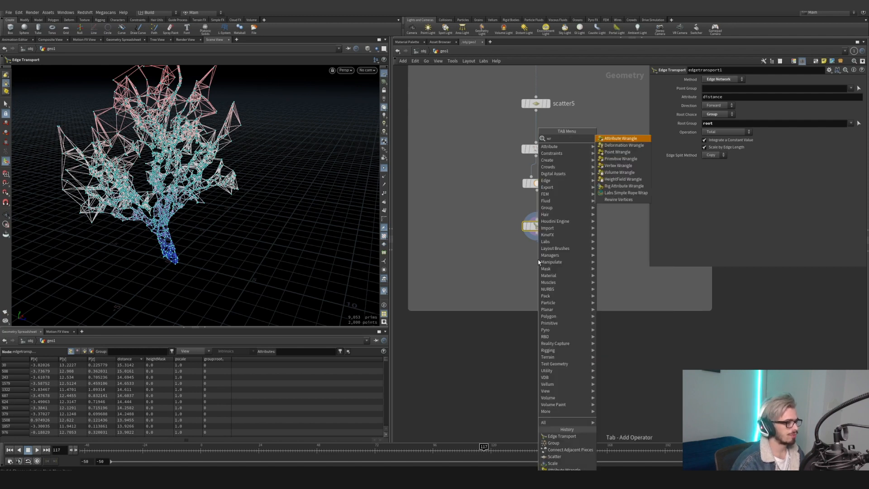
key("Return")
left_click(539, 263)
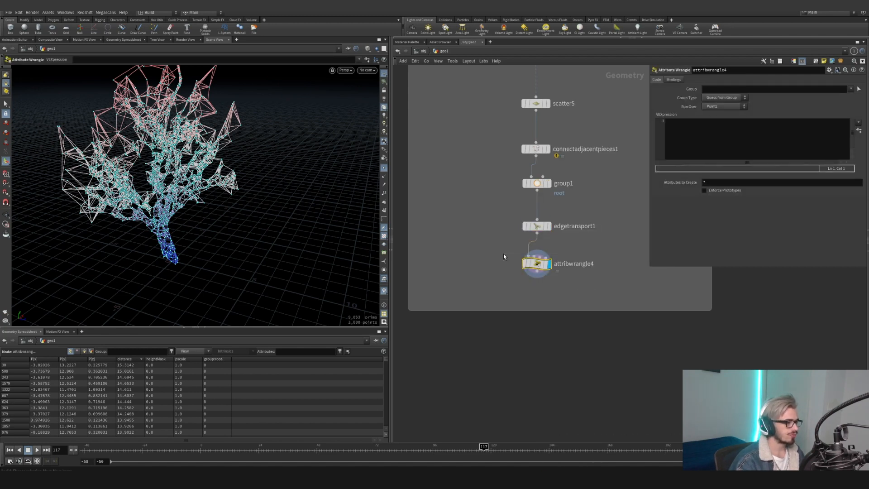
- Enlarge the network box further and add a displayed Attribute Promote node branching from the Edge Transport output
left_click_drag(578, 310, 583, 364)
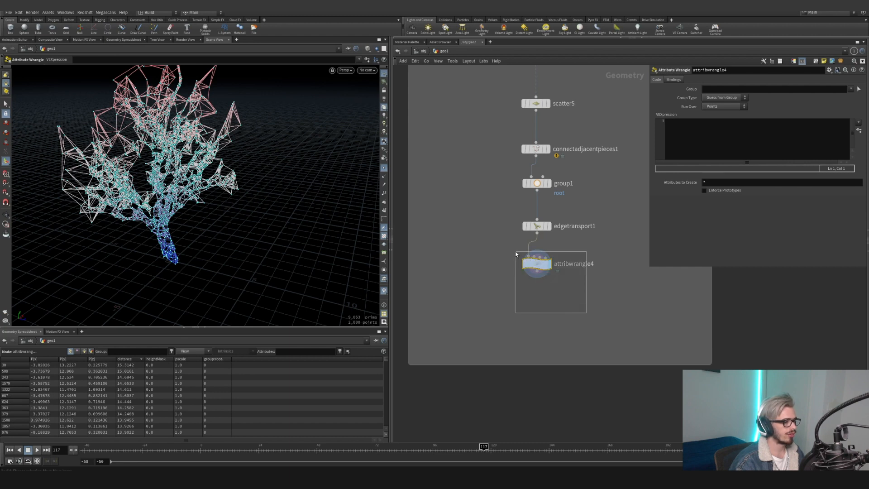
key("Tab")
type("promo")
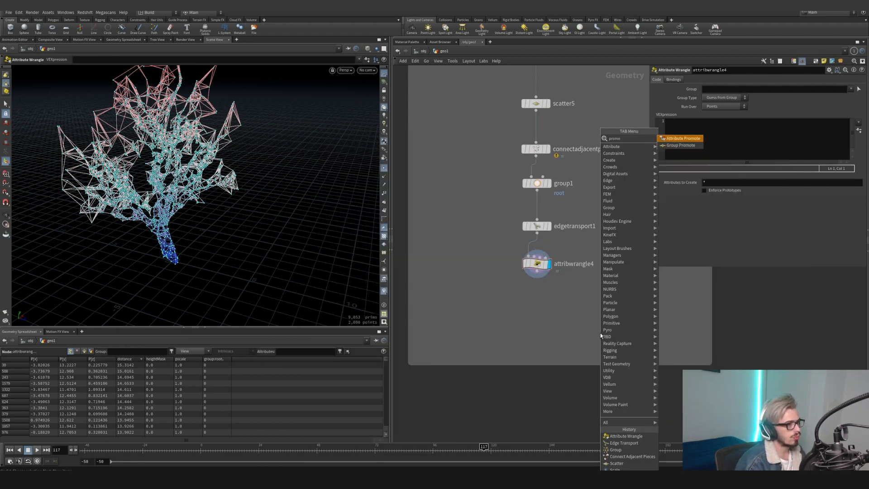
key("Return")
left_click(602, 331)
left_click(537, 233)
left_click(604, 323)
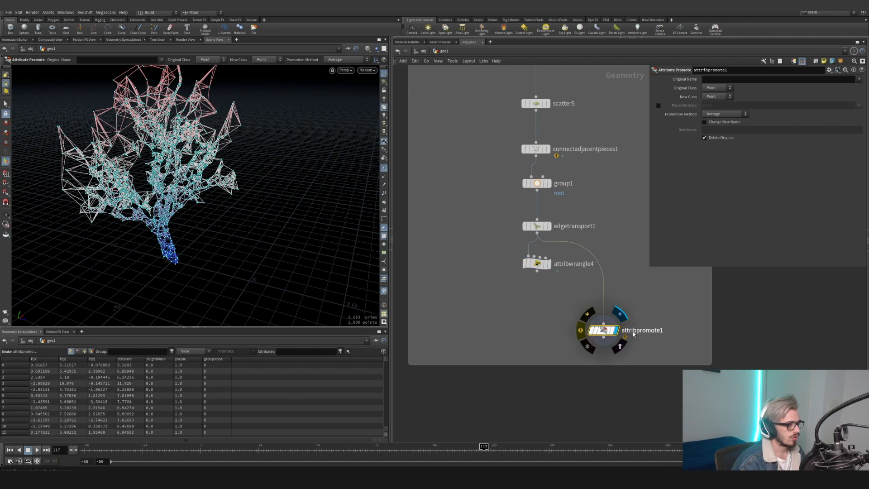
- Set attribpromote1 to promote the distance attribute from Point to Detail class, keeping the original attribute
left_click(860, 80)
left_click(850, 97)
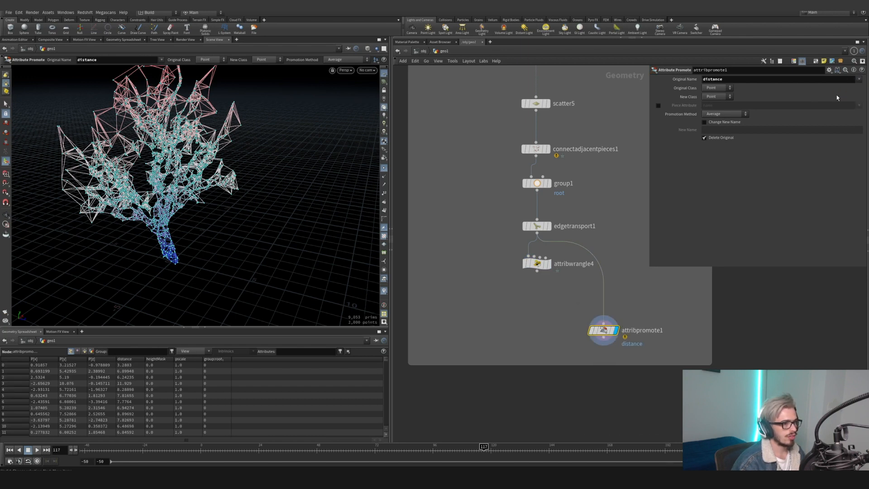
left_click(725, 90)
left_click(722, 89)
left_click(723, 97)
left_click(725, 119)
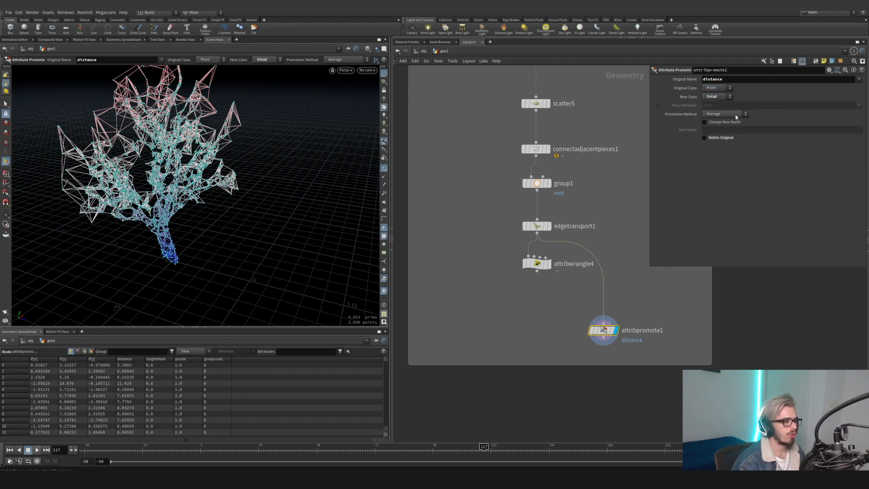
- Use Maximum as the promotion method in attribpromote1 and name the promoted attribute distanceMax
left_click(735, 114)
left_click(713, 121)
left_click(724, 122)
left_click(730, 129)
type("distanceMax")
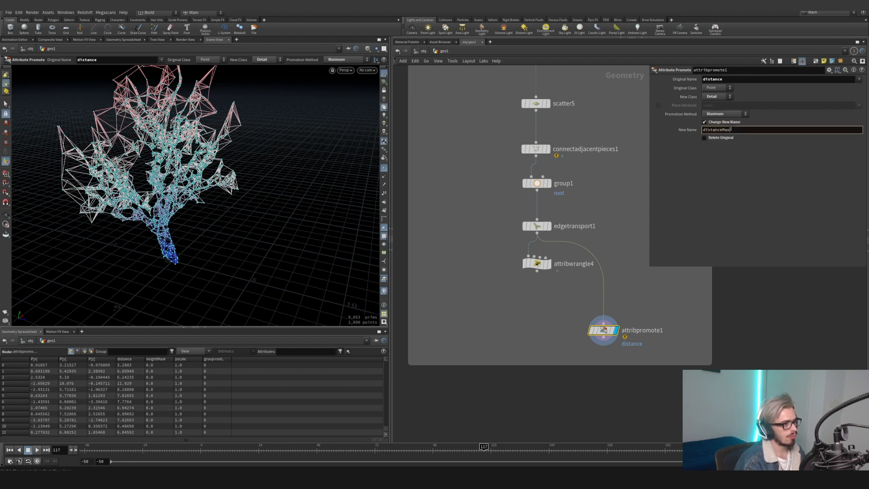
key("Return")
- Move attribpromote1 up beside attribwrangle4 and place a connected, displayed duplicate of it directly below
left_click_drag(601, 330, 603, 295)
left_click(605, 271)
left_click(607, 295)
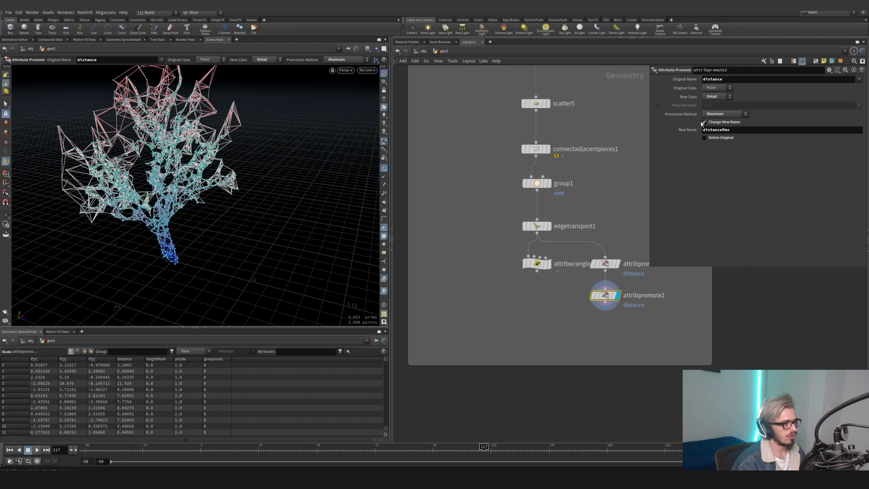
- Rename the output of the duplicated promote node to distanceMin and set its promotion method to Minimum
left_click(732, 130)
key("BackSpace")
key("BackSpace")
type("in")
key("Return")
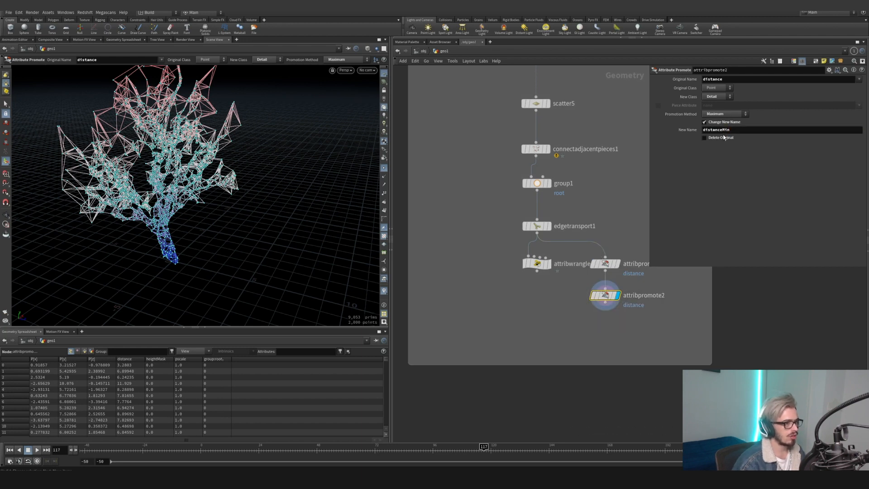
left_click(724, 114)
left_click(730, 127)
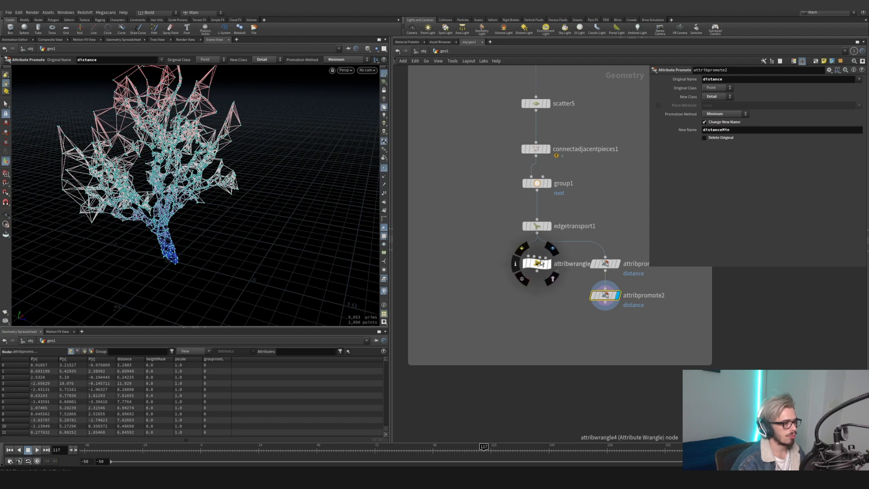
- Rewire attribwrangle4 to follow attribpromote2 and align both promote nodes in the chain below edgetransport1
left_click_drag(559, 263, 558, 310)
left_click(527, 303)
left_click(605, 302)
left_click(605, 263, "shift")
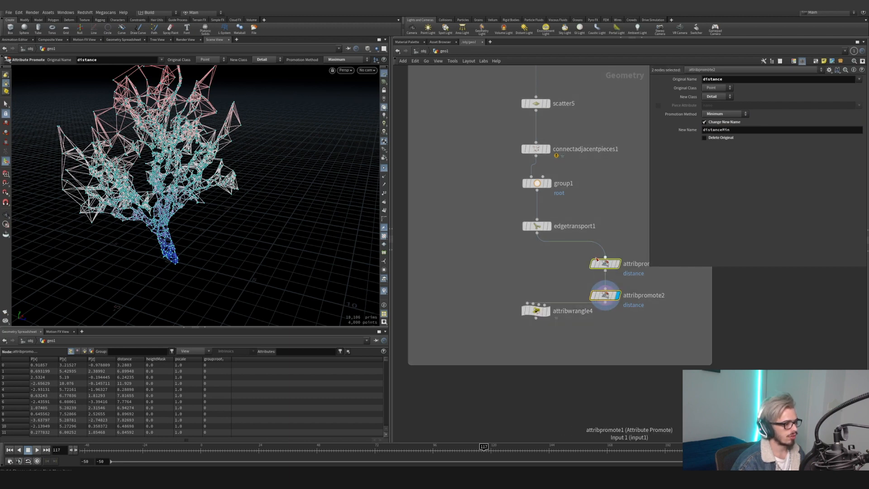
key("l")
left_click(537, 312)
left_click(703, 125)
right_click_drag(169, 166, 156, 170, "alt")
left_click(710, 139)
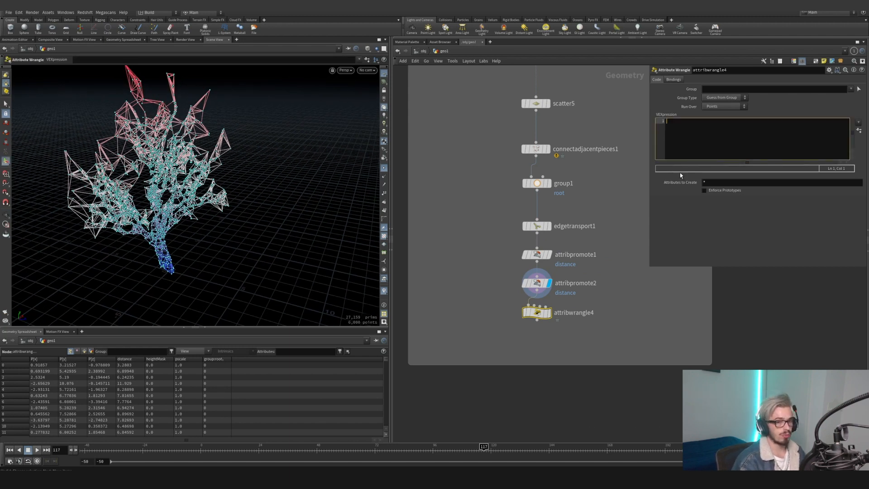
type("float norm")
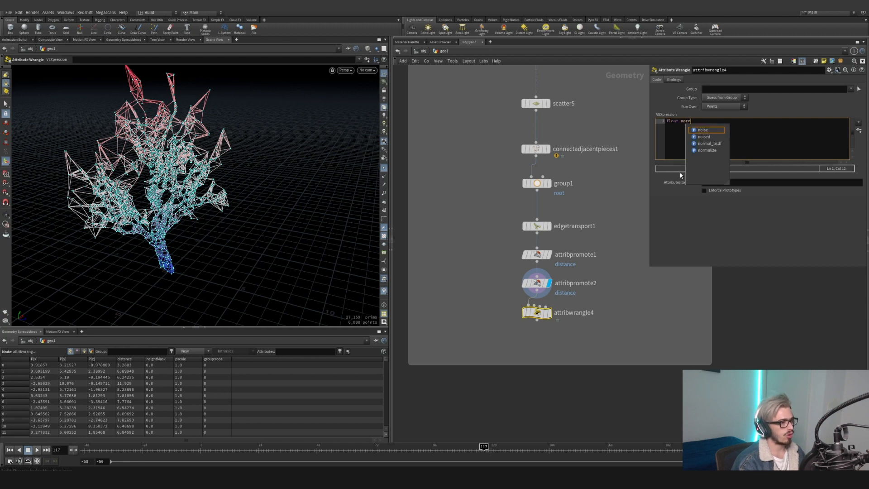
type("Dist = dit")
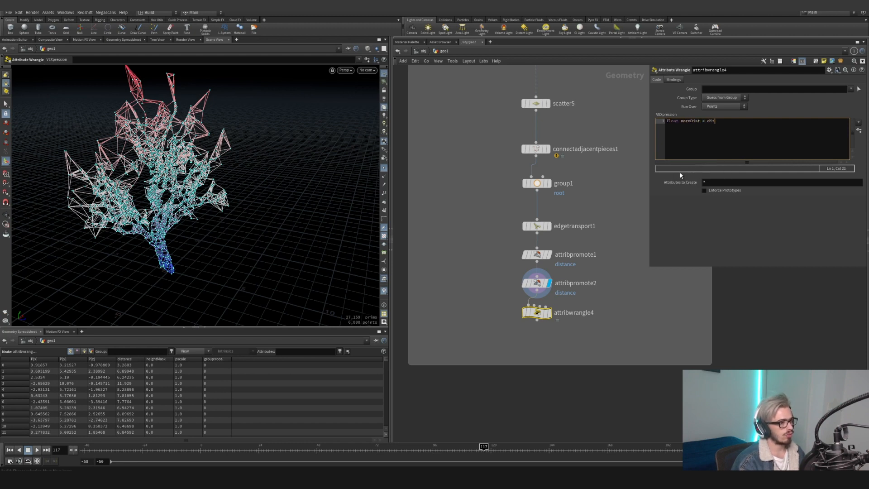
type("(@distance,")
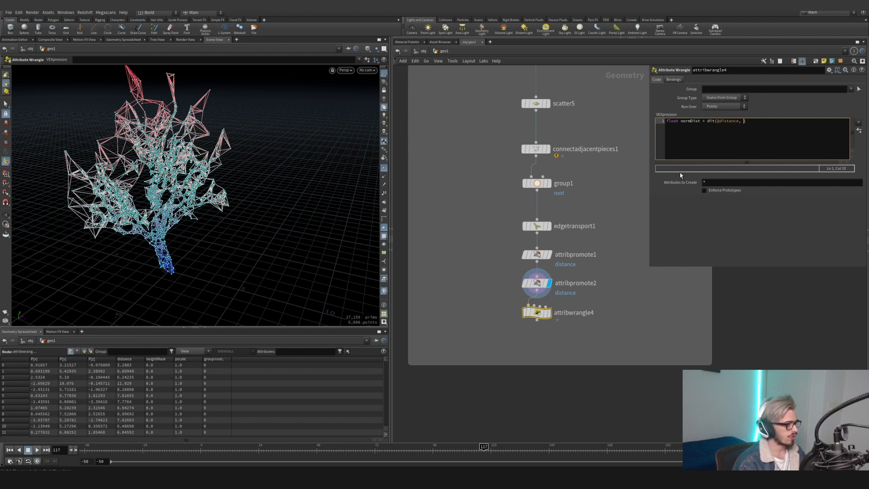
key("BackSpace")
key("BackSpace")
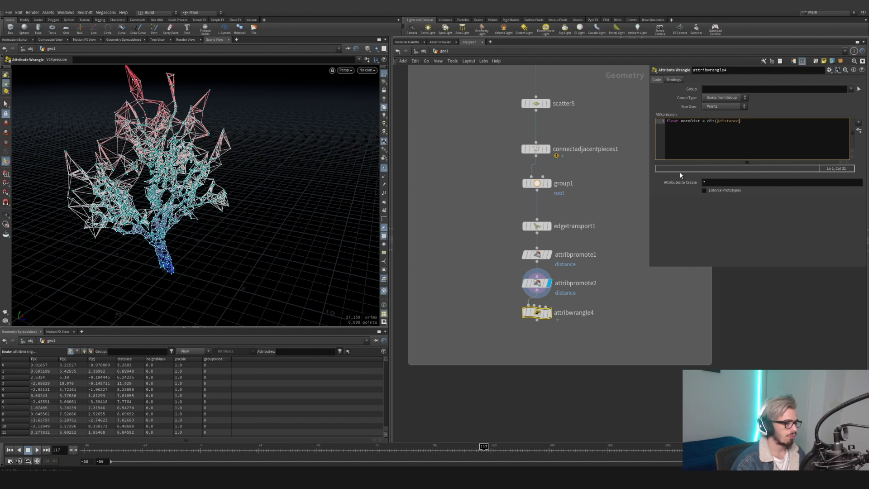
- Insert the line "float min = detail(0,'distanceMin',0);" above the normDist declaration, separated by an empty line
left_click(667, 122)
key("Return")
key("Return")
left_click(667, 122)
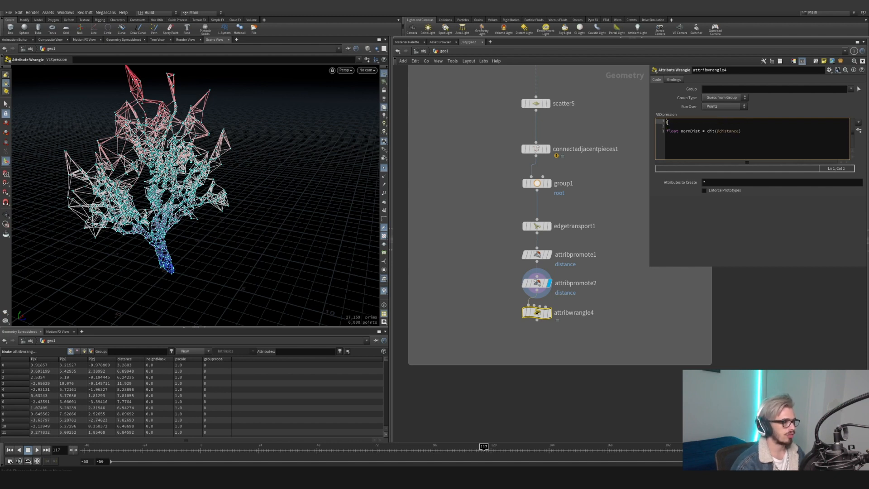
type("float ")
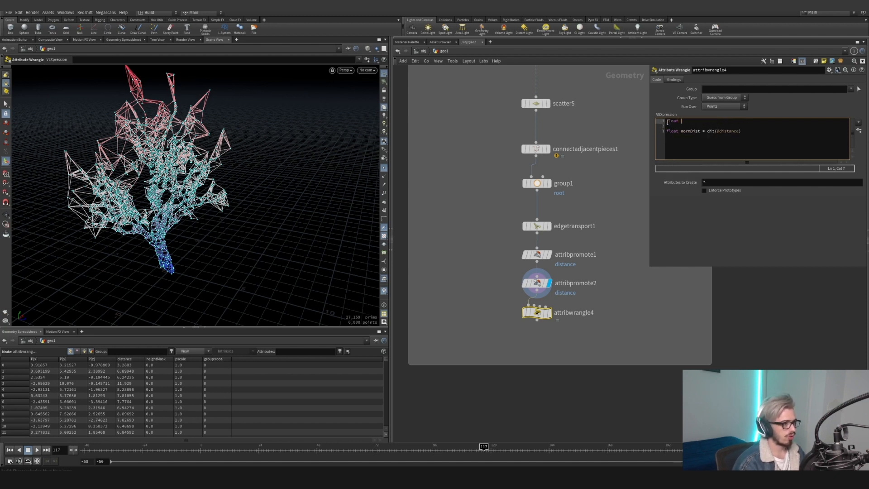
type("min = detail(")
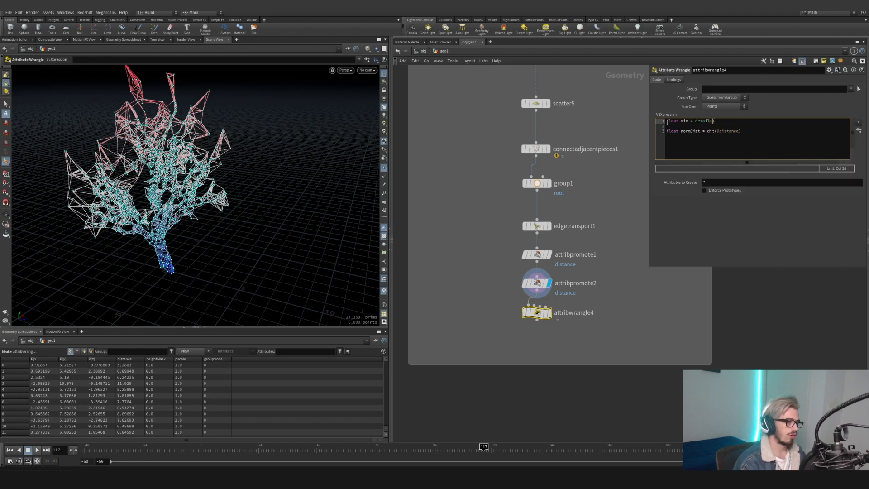
type("0,\"\"")
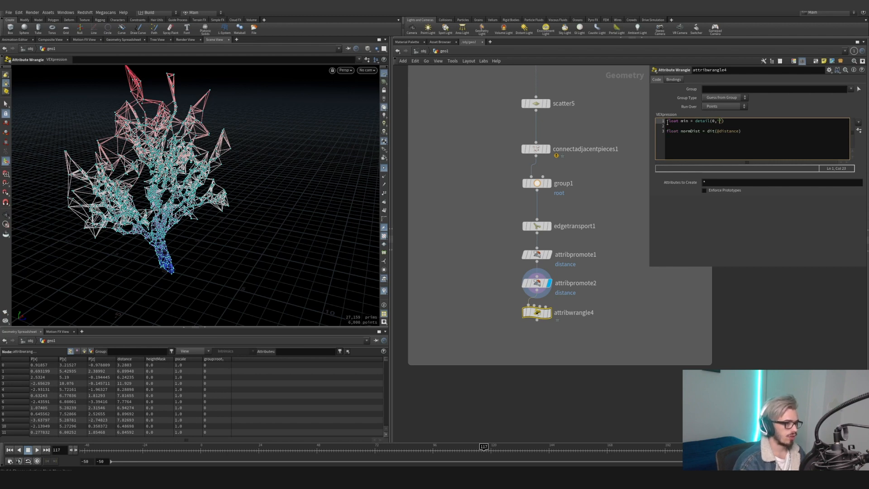
type("distanceM")
key("BackSpace")
type("Min'")
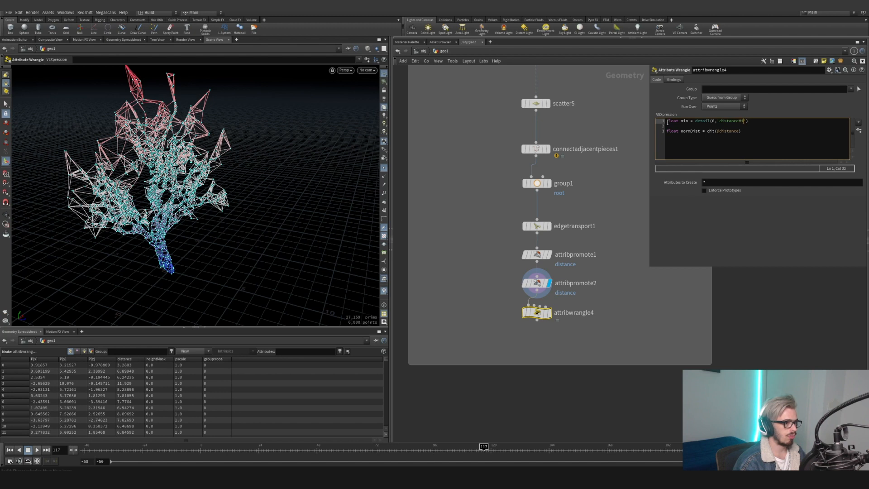
type(",0);")
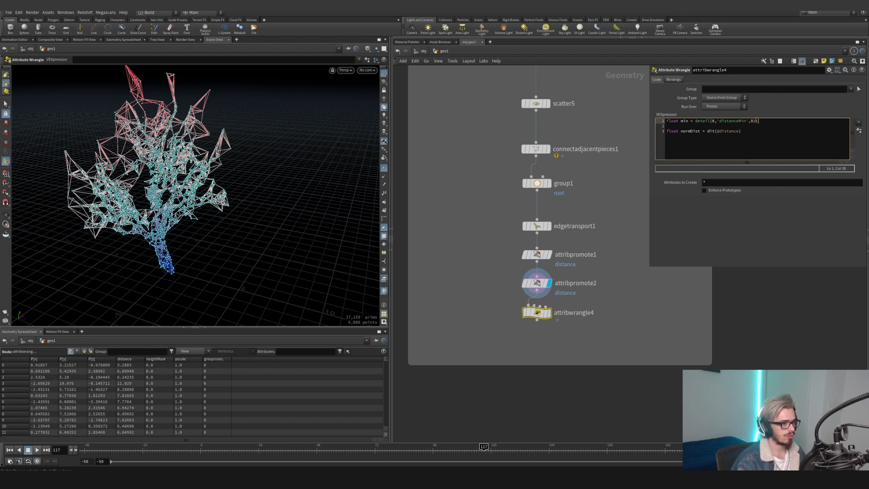
- Duplicate the min line below itself and edit the copy to "float max = detail(0,'distanceMax',0);"
left_click_drag(759, 121, 647, 121)
key("ctrl+c")
left_click(777, 124)
key("Return")
key("ctrl+v")
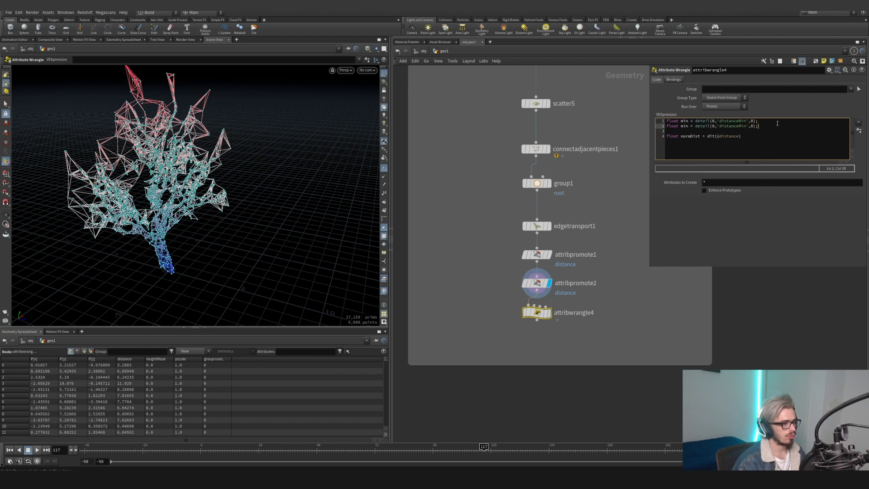
left_click_drag(690, 127, 686, 128)
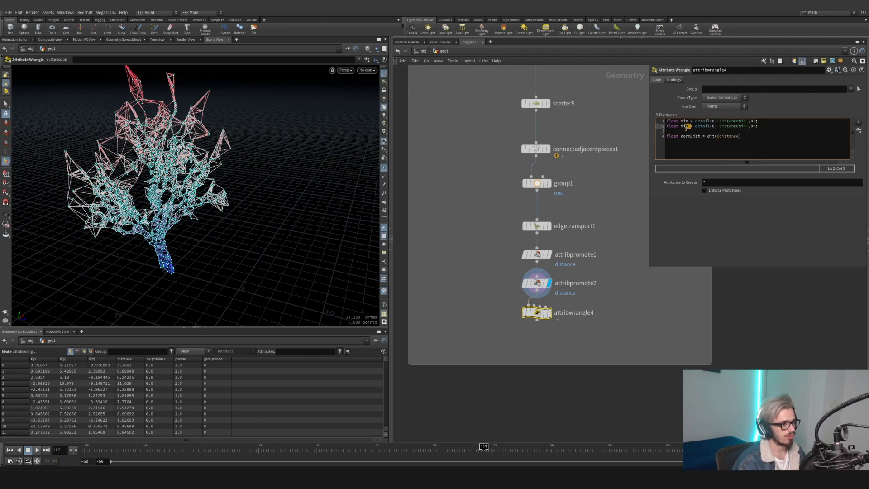
key("BackSpace")
key("BackSpace")
type("ax")
left_click_drag(744, 128, 742, 129)
type("ax")
left_click(699, 244)
- Correct the function name in the normDist line to fit and end the line with a semicolon
left_click(762, 137)
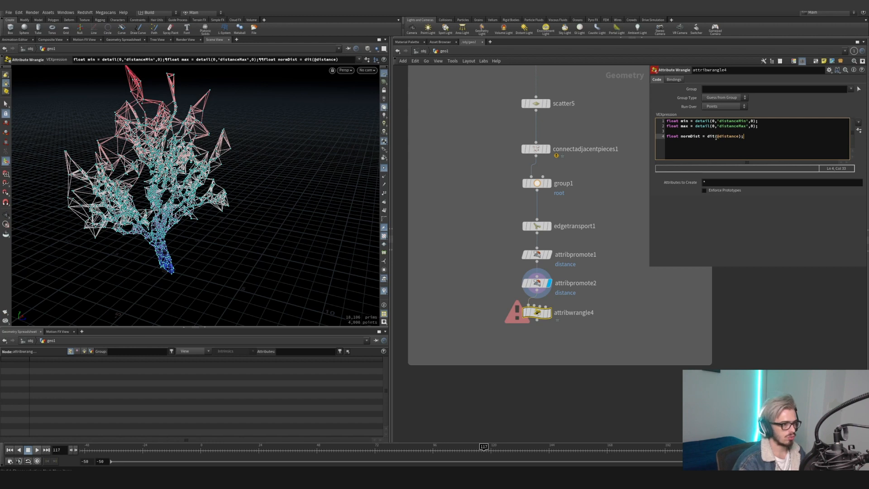
key("Left")
key("BackSpace")
type("f")
key("Right")
key("Right")
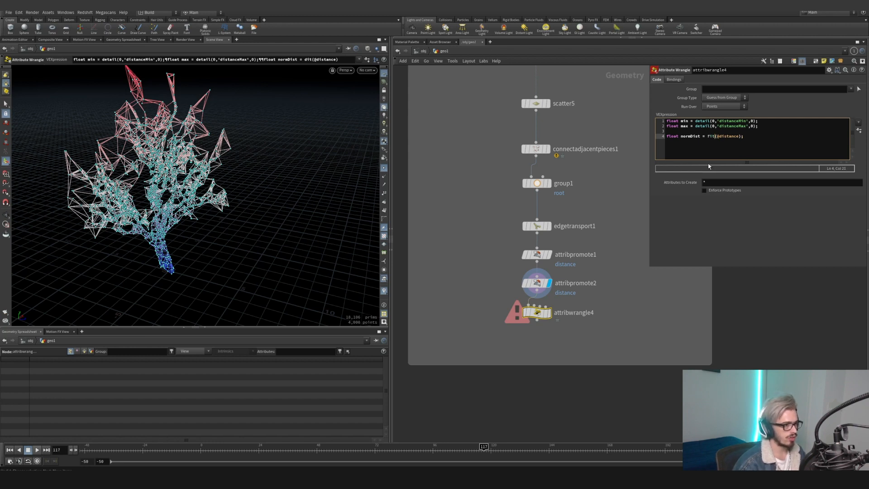
type(",")
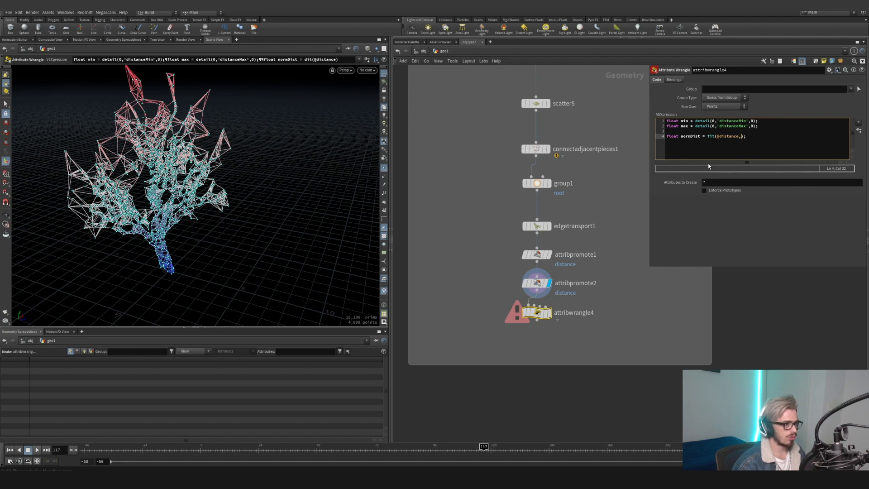
type("min, ma")
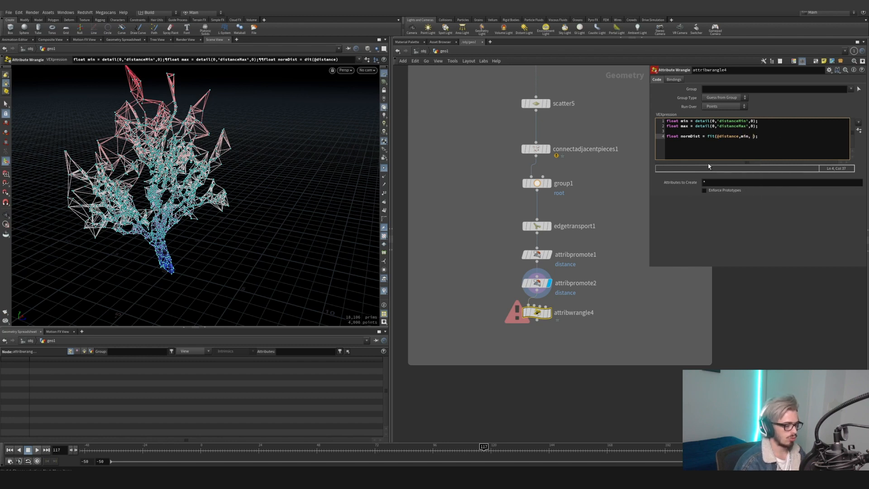
type("x")
key("ctrl+Left")
key("ctrl+Right")
key("ctrl+Right")
key("ctrl+Right")
type(", 0")
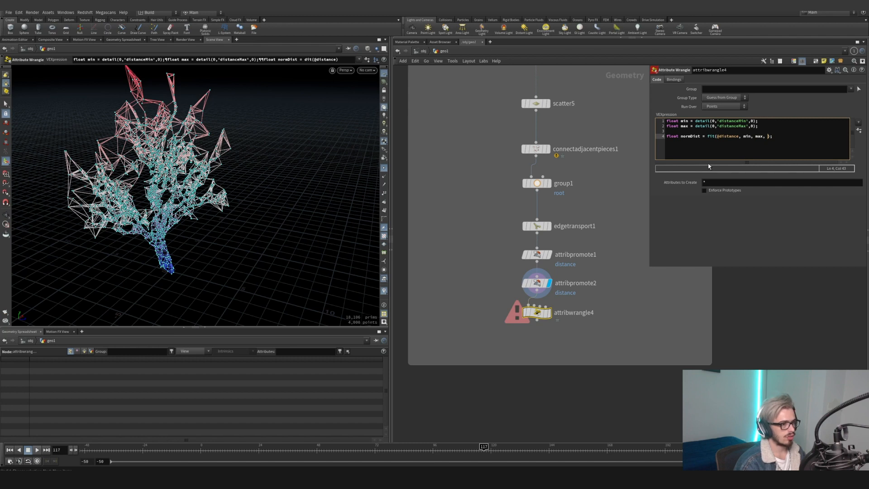
type(", 1")
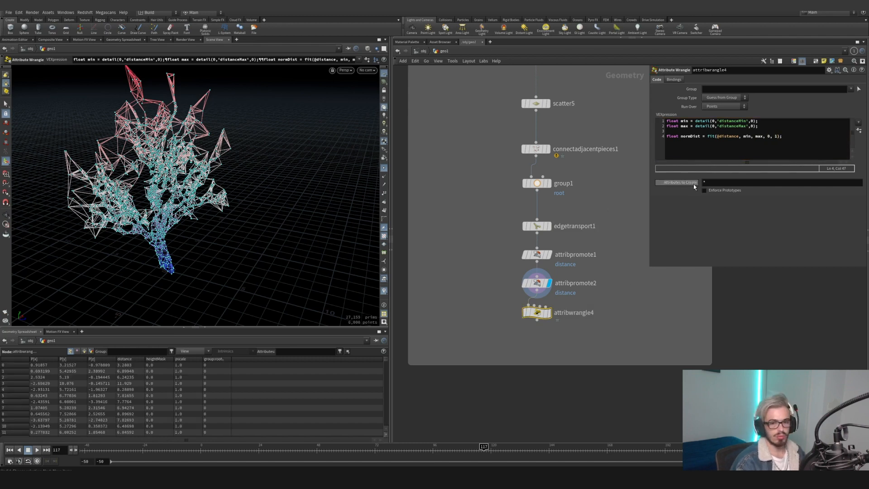
- Add "f@density = normDist*2;" at the end of the VEX code and display attribwrangle4
left_click(794, 143)
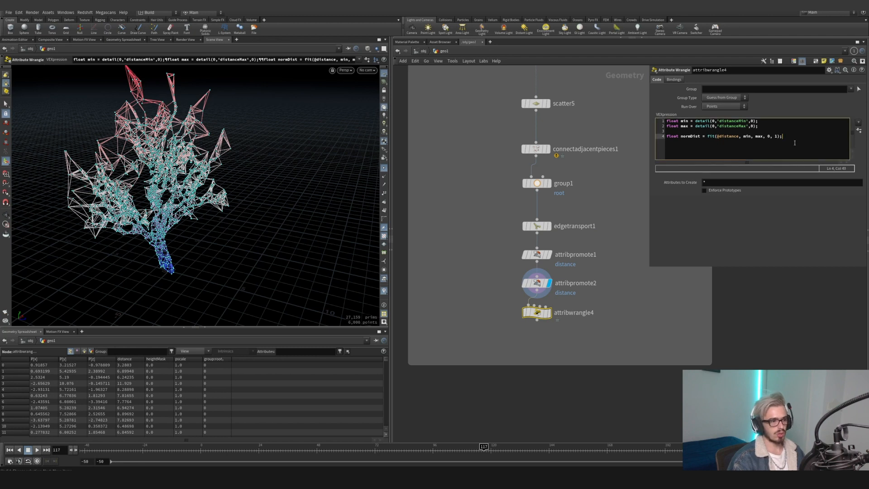
key("Return")
key("Return")
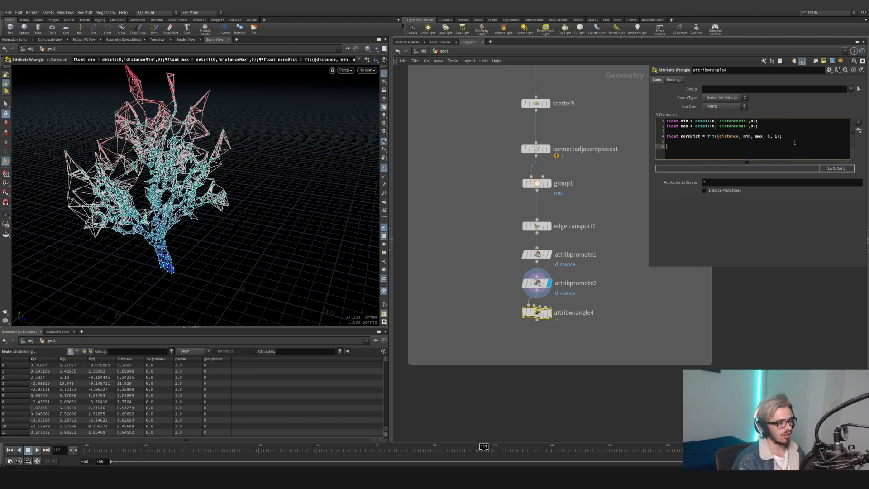
type("f@density =")
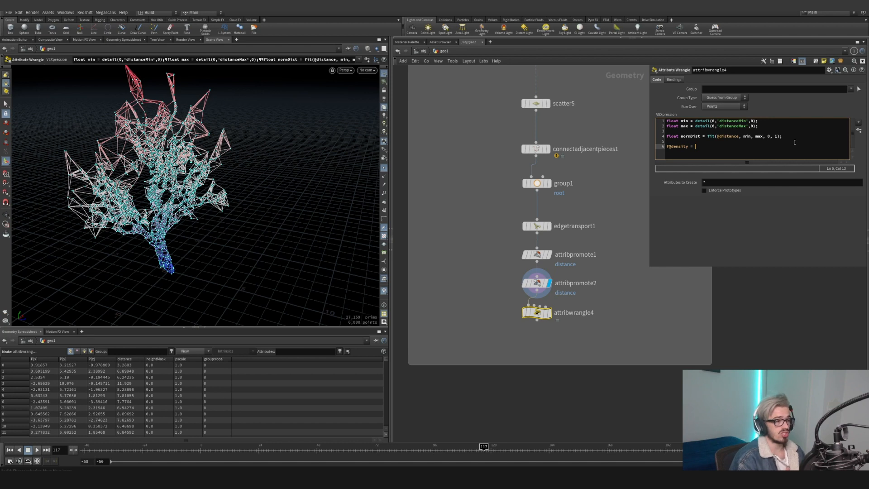
type("normDist*2;")
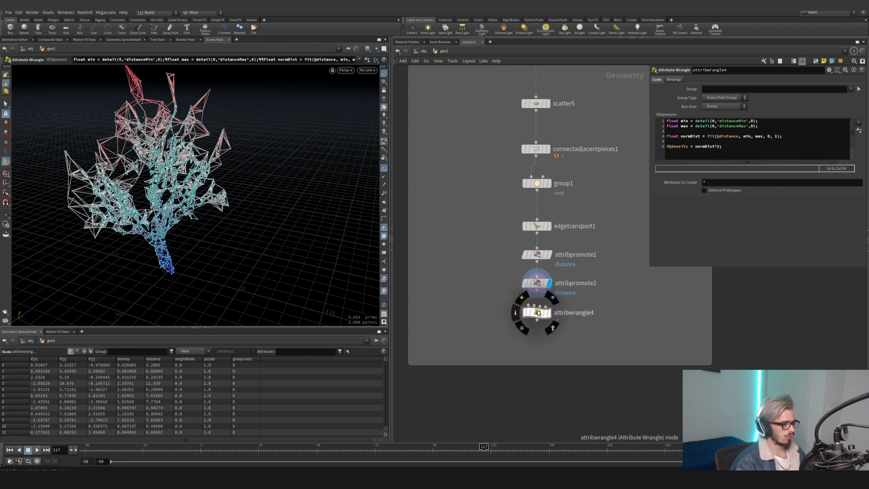
left_click(549, 312)
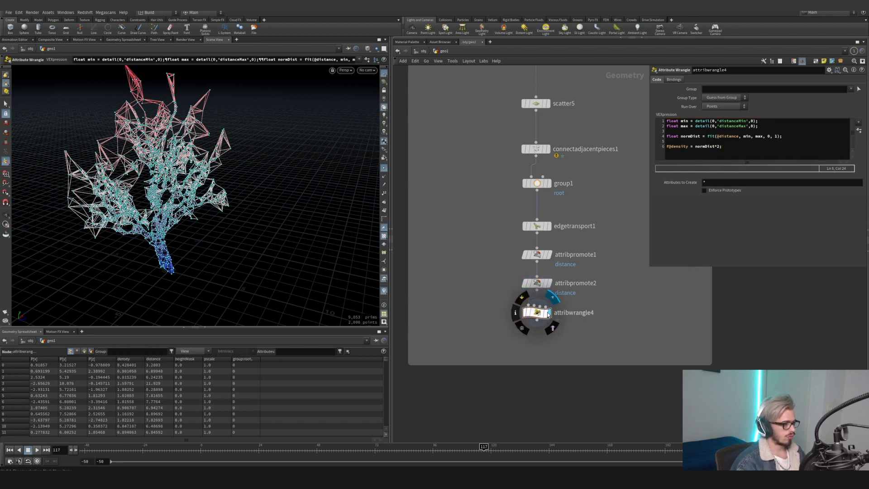
- Check the attributes in attribwrangle4's node info, close it, and sort the geometry spreadsheet by density
middle_click(539, 313)
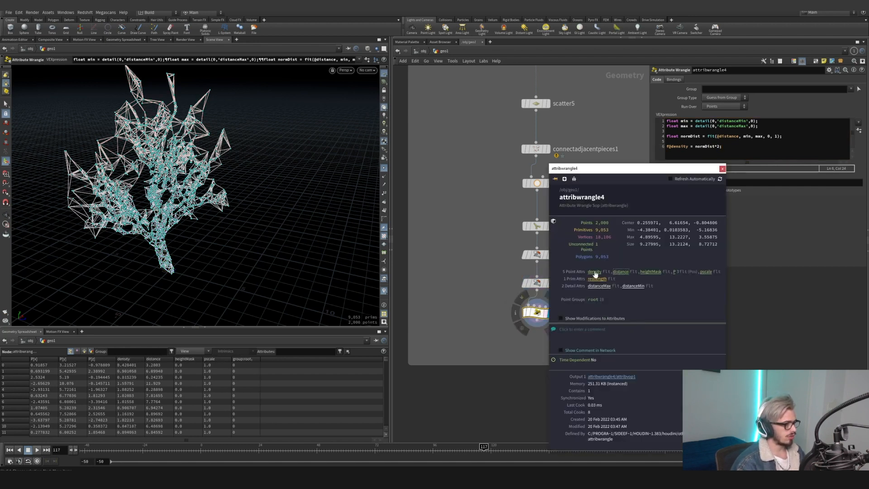
left_click(723, 169)
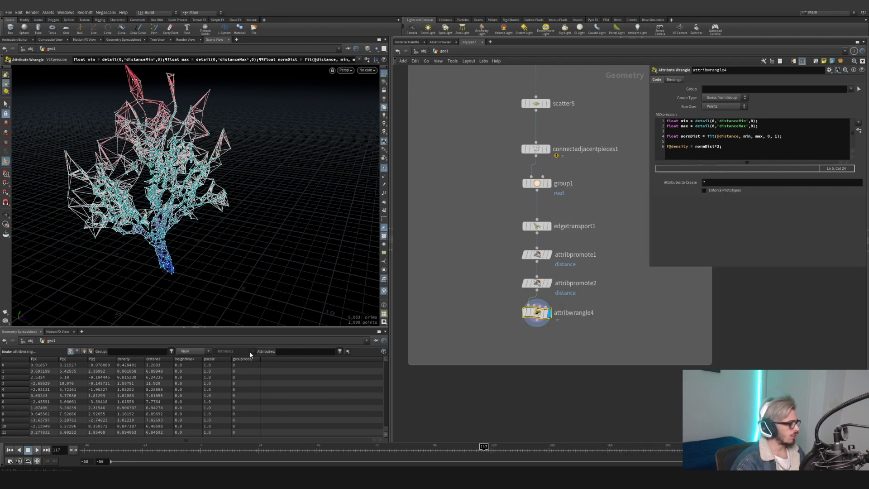
left_click(132, 359)
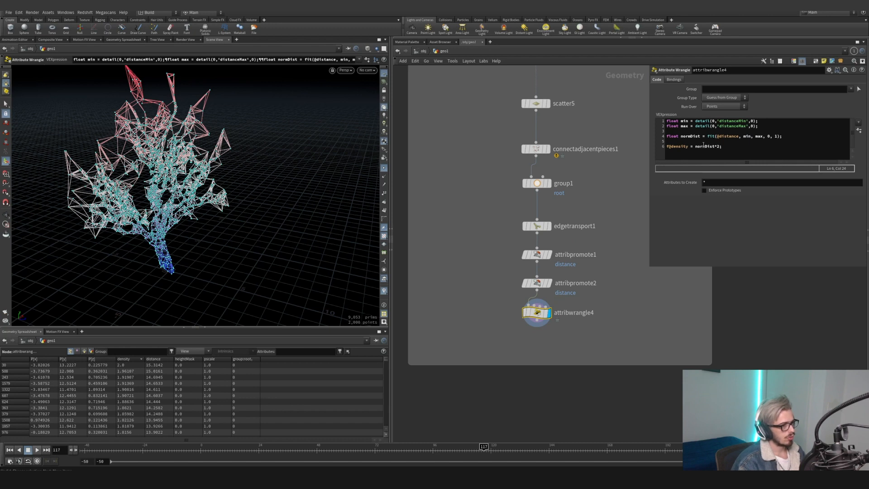
left_click_drag(681, 136, 786, 137)
left_click_drag(726, 147, 696, 147)
left_click(732, 148)
key("Return")
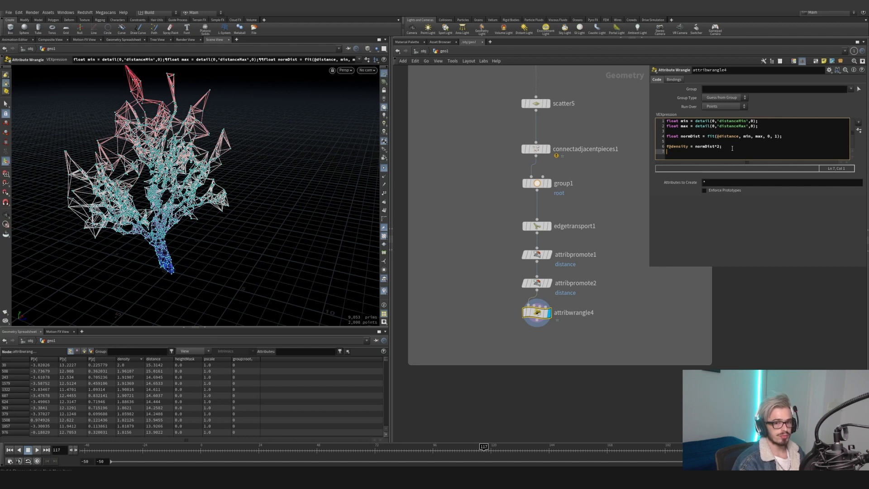
type("f")
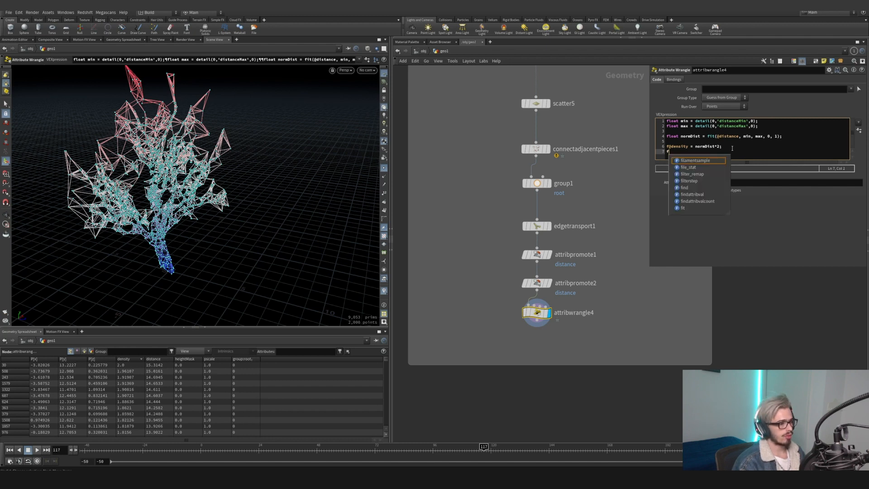
type("@width = @density;")
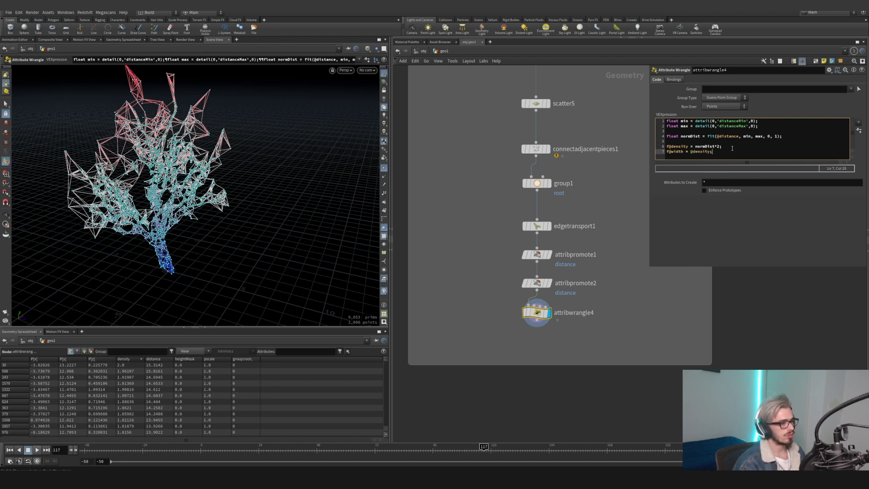
left_click(669, 152)
left_click(666, 217)
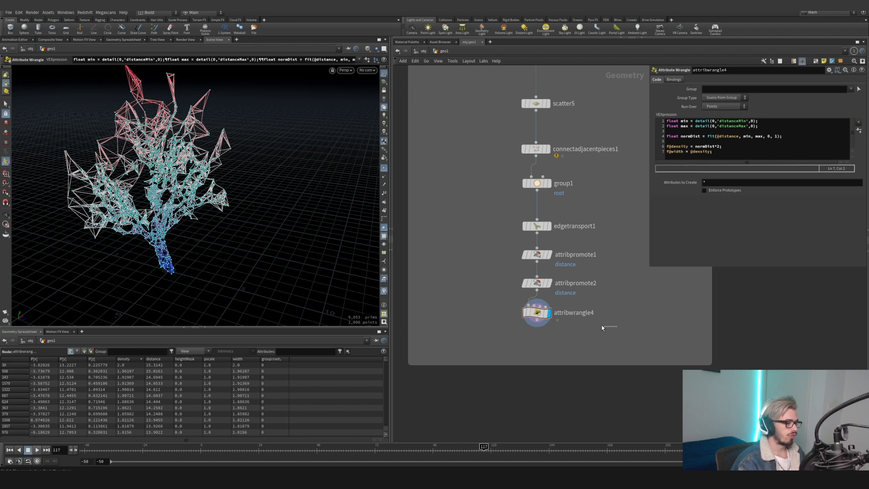
- Wrap the fit call in the normDist line with chramp('ramp', ...) and create the ramp parameter on attribwrangle4
middle_click_drag(625, 312, 593, 302)
left_click(709, 138)
type("chramp")
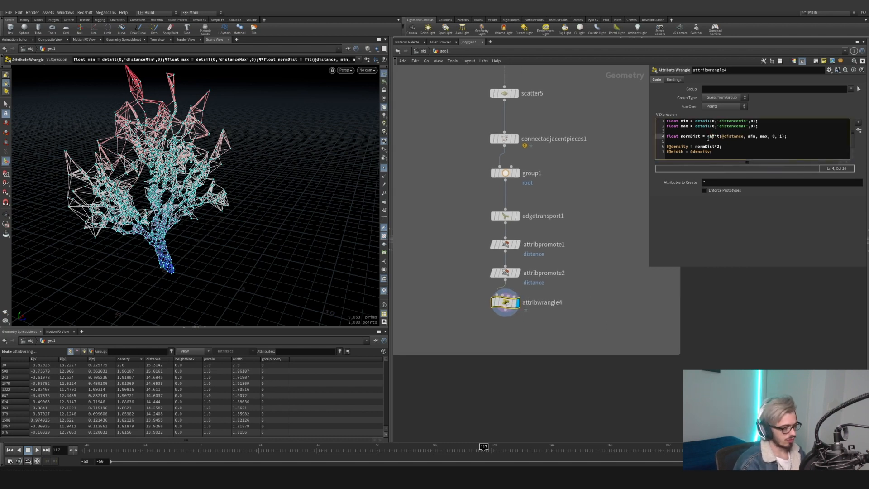
type("(")
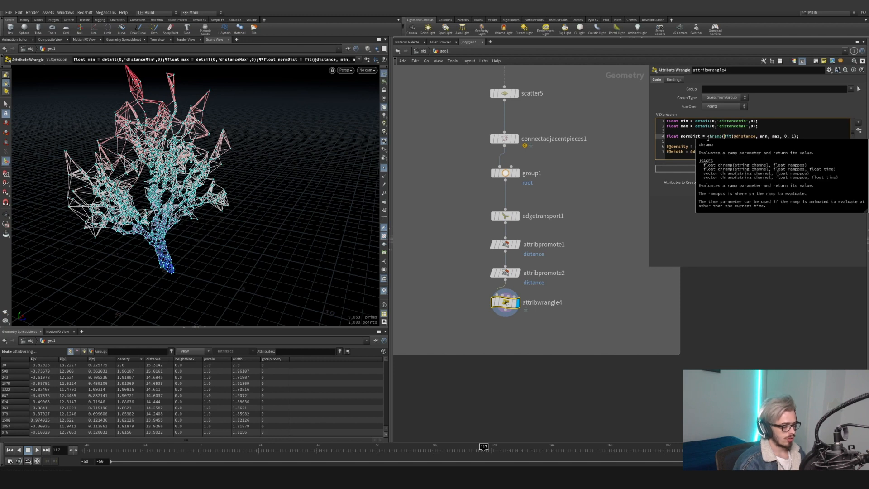
type("'ramp'")
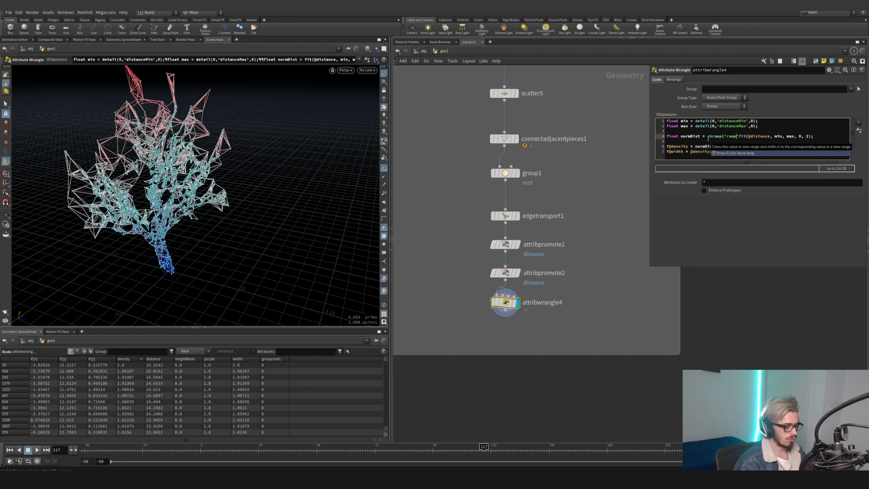
type(", ")
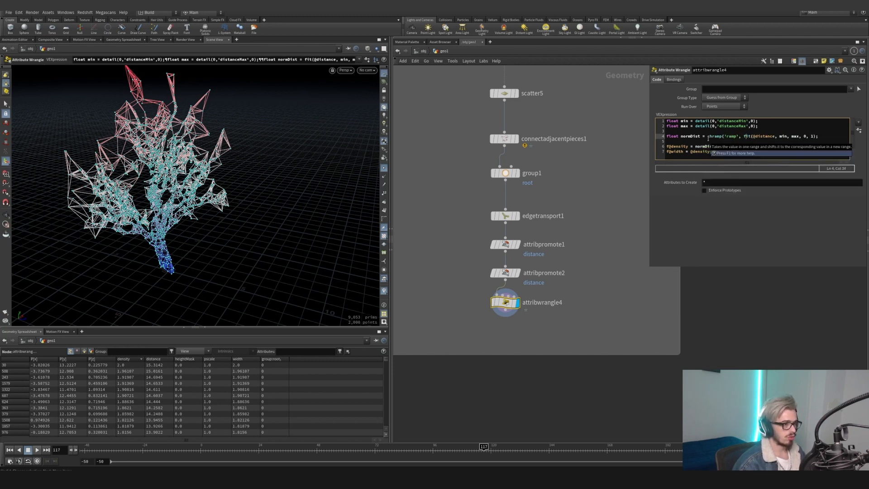
type(")")
left_click(860, 131)
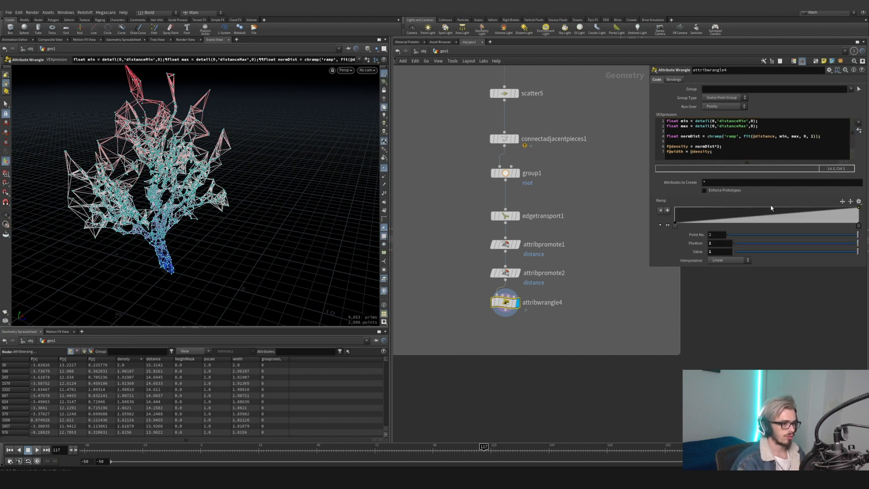
- Reshape the ramp to start high, fall steeply near its beginning, and end with value 0 at position 1
mouse_move(675, 225)
left_mouse_down()
mouse_move(727, 235)
mouse_move(696, 239)
mouse_move(673, 230)
left_mouse_up()
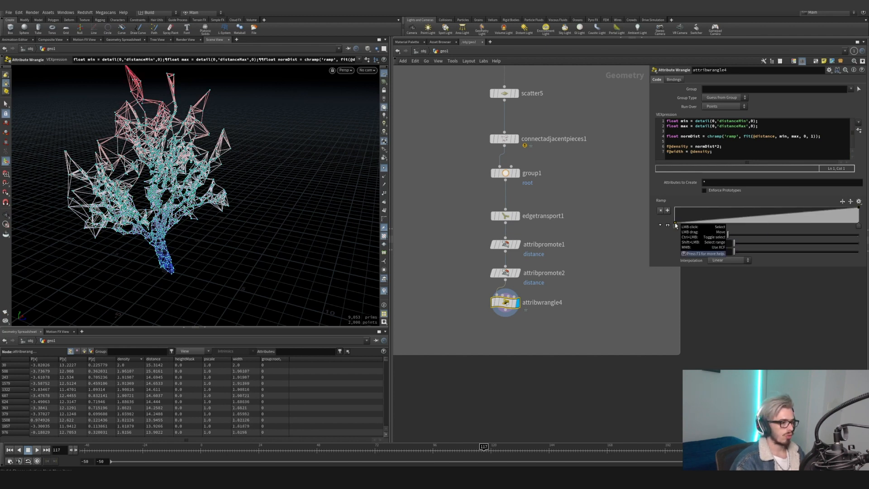
left_click_drag(675, 222, 674, 206)
left_click_drag(856, 210, 730, 221)
left_click_drag(709, 225, 706, 223)
left_click(859, 225)
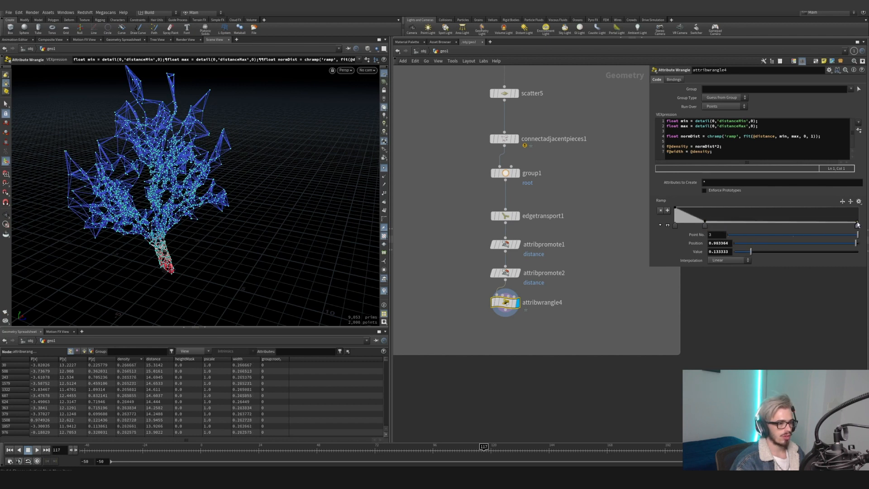
key("Escape")
left_click_drag(196, 120, 190, 96)
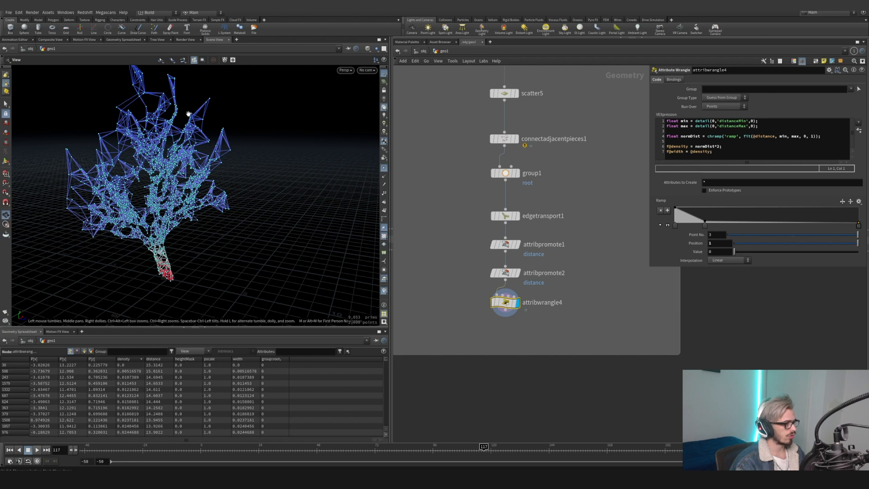
key("Return")
- Add a new Attribute Wrangle connected below attribwrangle4 and display it
middle_click_drag(538, 339, 532, 240)
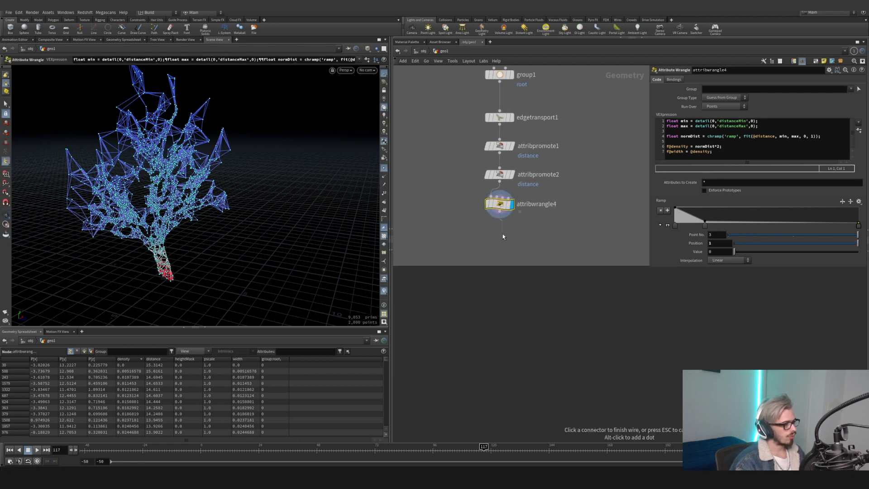
key("Tab")
type("wrangle")
key("Return")
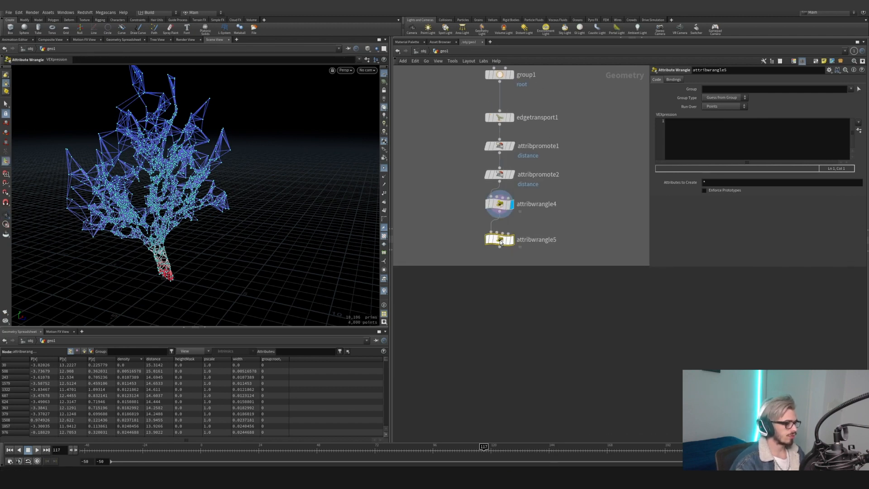
left_click(501, 246)
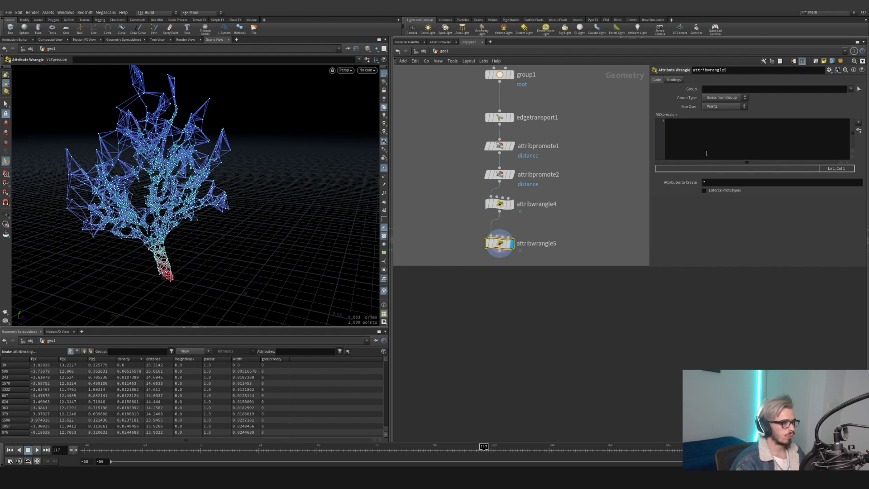
- Write an "if(f@density > chf('thresh'))" block containing "i@group_pin = 1;" and "i@pintoanimation = 1;" in attribwrangle5
left_click(770, 131)
type("if(f")
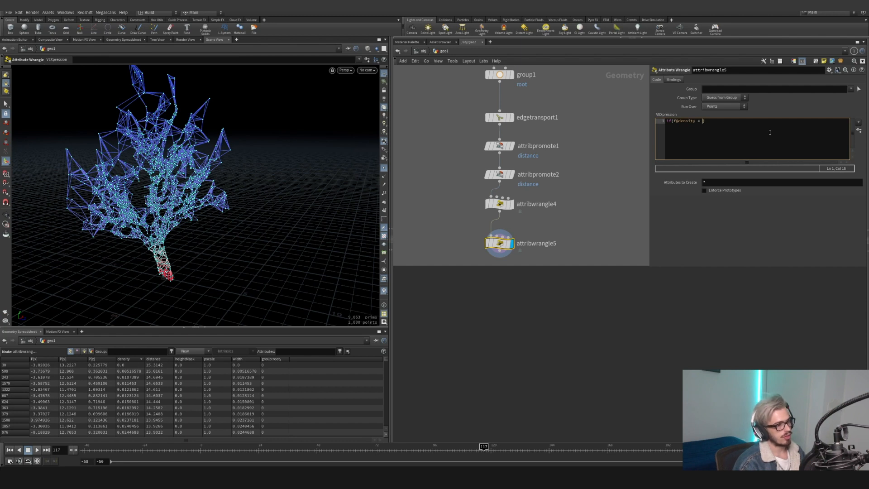
type("@density > chf(")
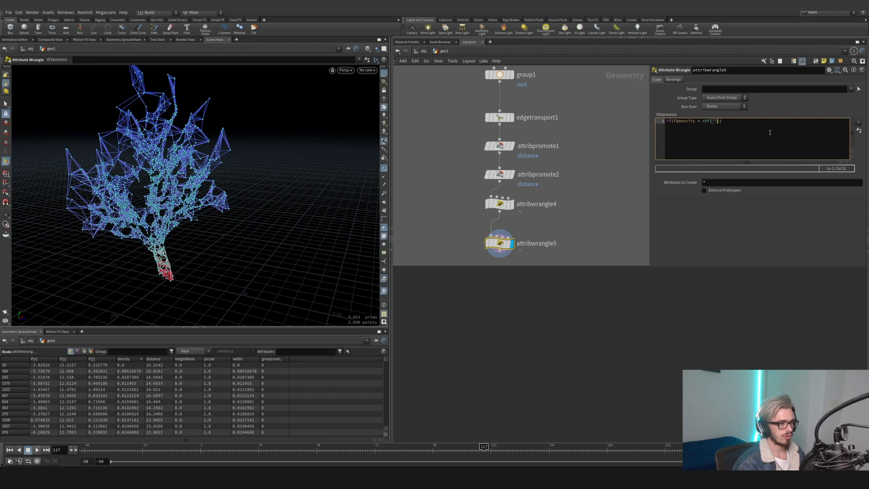
type("'thresh")
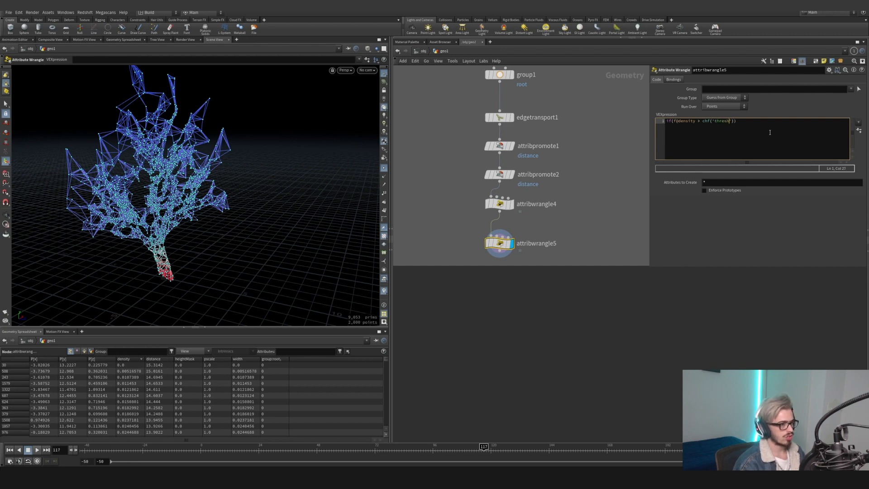
key("Return")
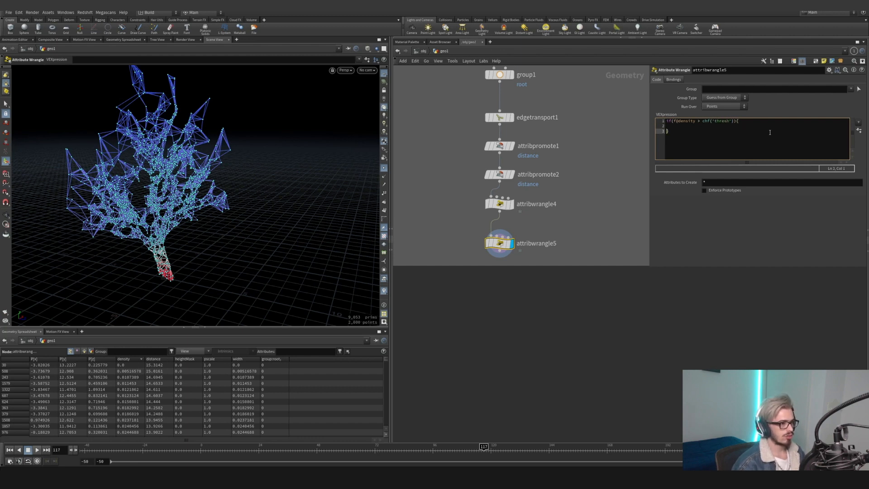
type("i@group_pin = 1")
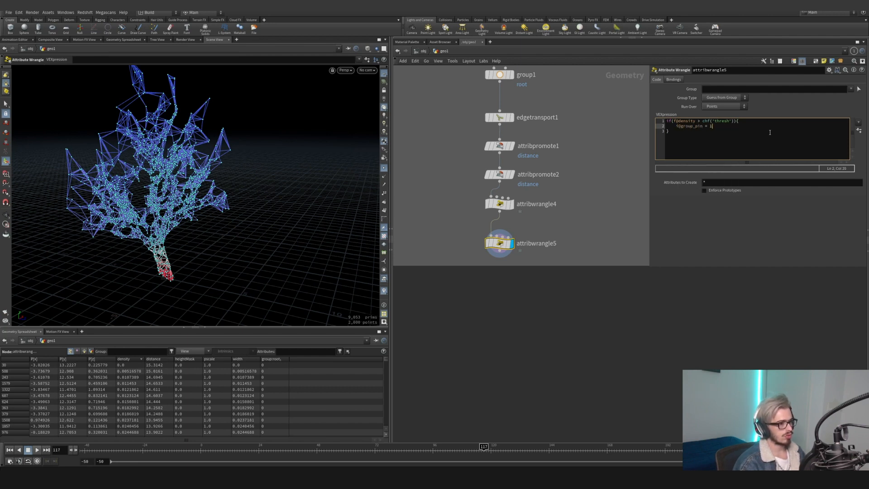
type(";")
key("Return")
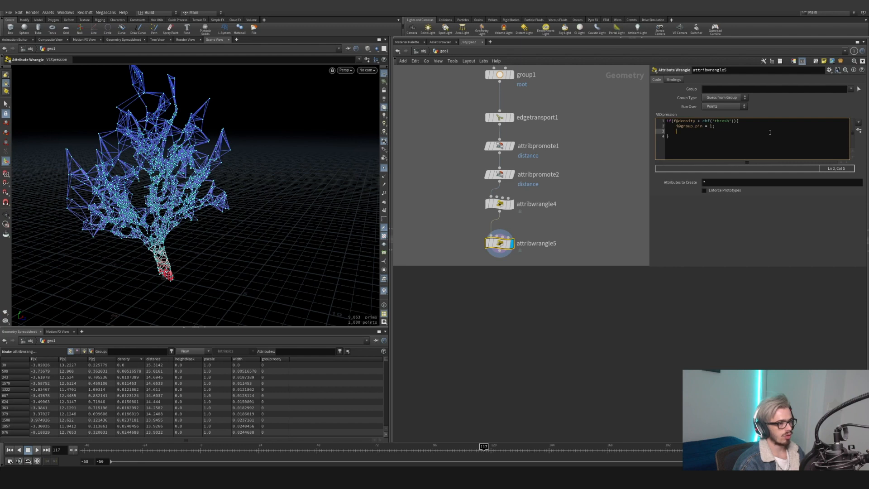
type("i@pintoanimation = 1;")
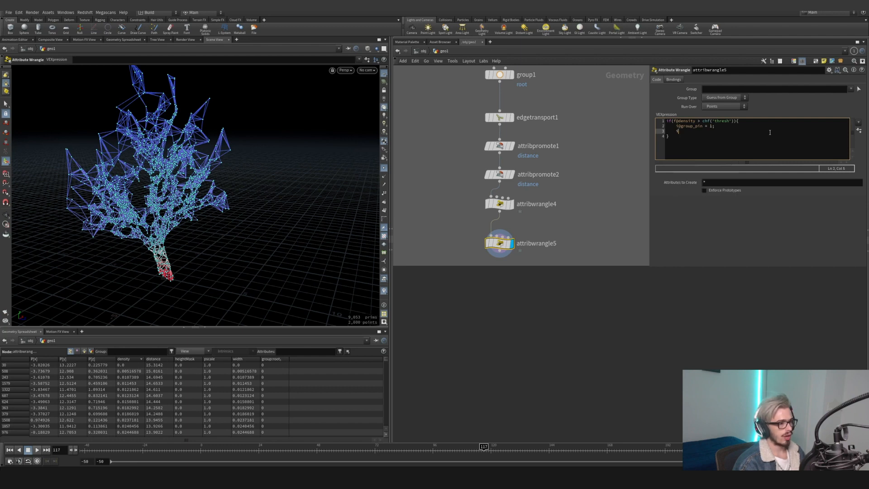
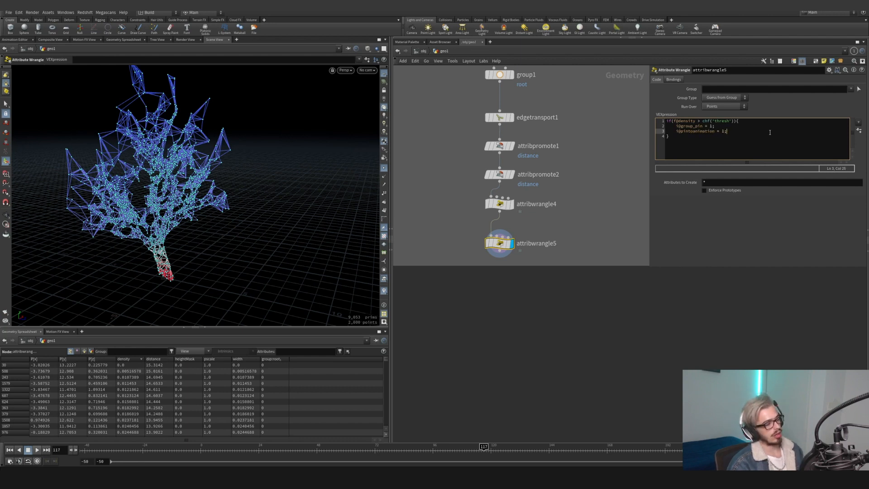
- Extend the condition with an else block containing "i@group_branches = 1;"
left_click(739, 136)
type("el")
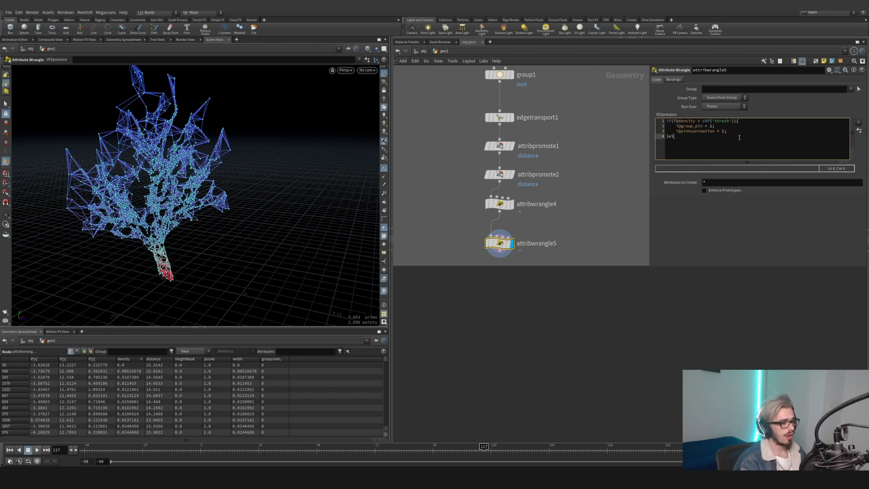
type("se{ }")
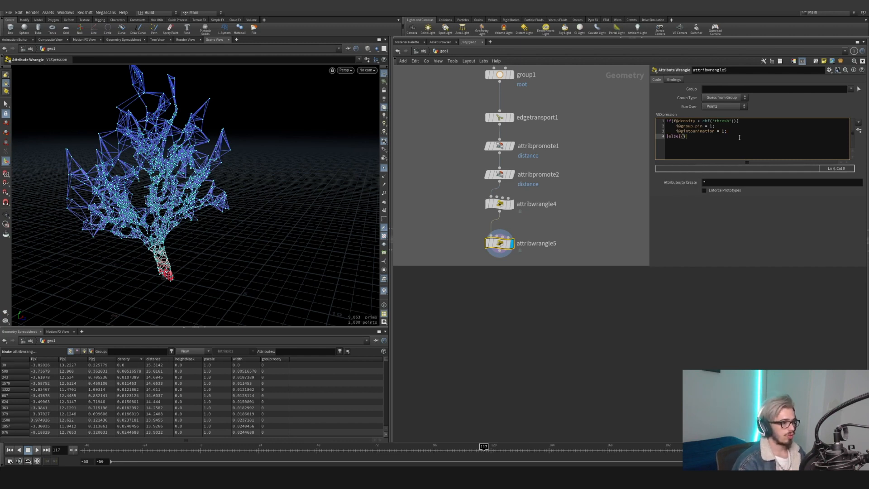
key("Return")
type("i@group_branches = 1;")
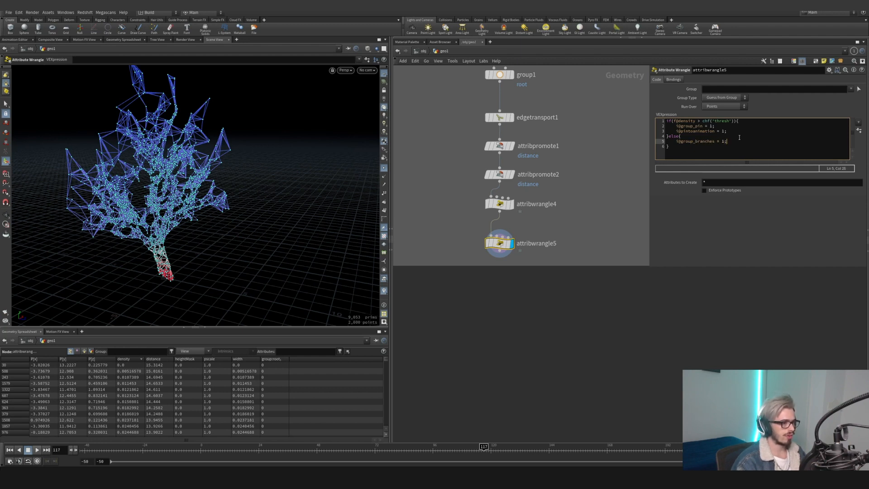
- Create the Thresh parameter on attribwrangle5 and set it to 1.3
left_click(858, 130)
left_click_drag(712, 201, 658, 202)
type("1.3")
key("Return")
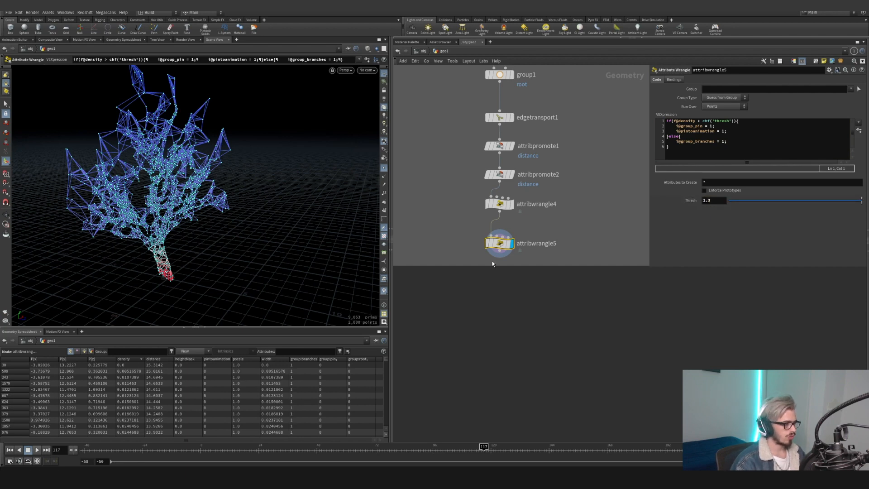
- Extend the network box downward, then add and display a Split node below attribwrangle5 with its group set to pin
left_click_drag(498, 266, 502, 325)
key("Tab")
type("spl")
key("Return")
left_click(466, 280)
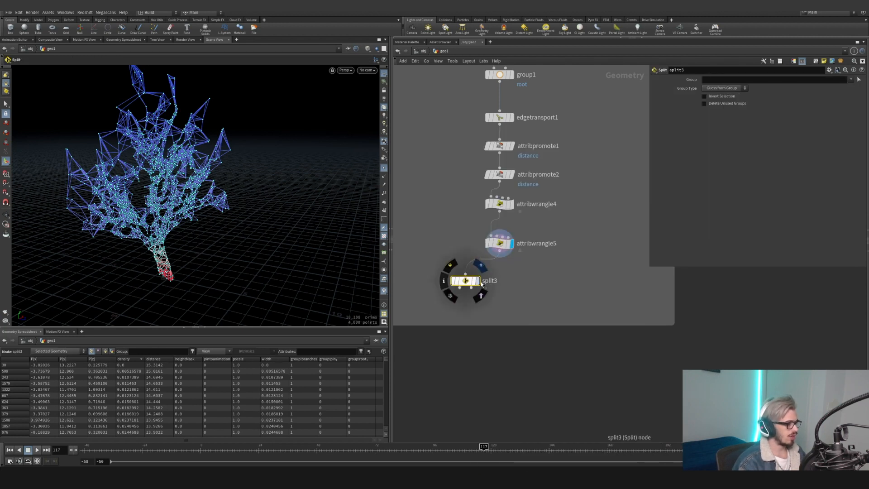
left_click(477, 275)
left_click(851, 79)
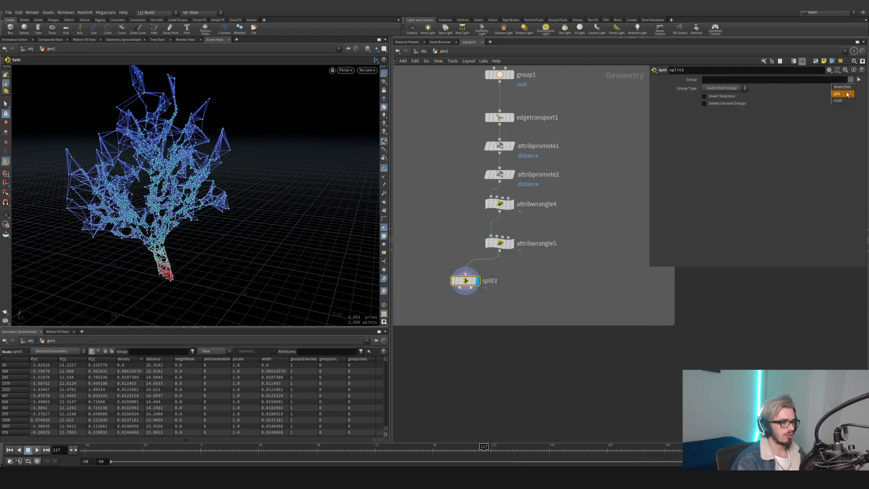
left_click(842, 93)
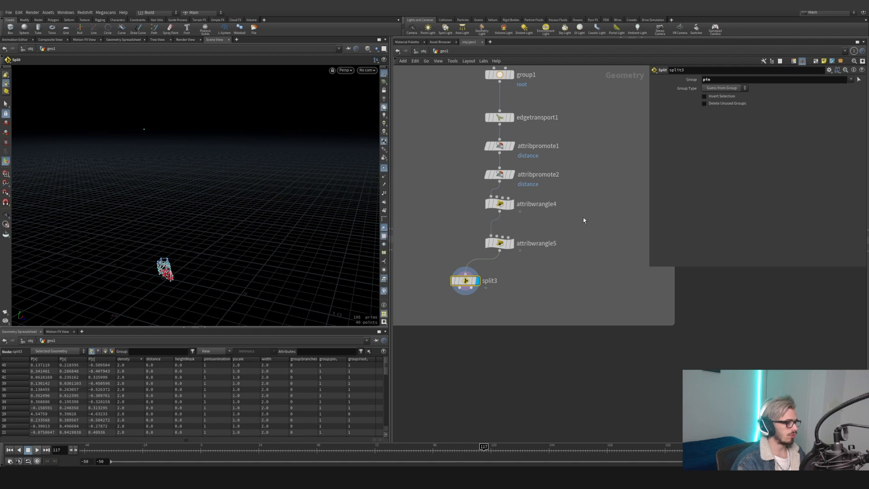
- Lower attribwrangle5's Thresh value to 0.179 while the split result is displayed
left_click_drag(149, 132, 174, 131, "alt")
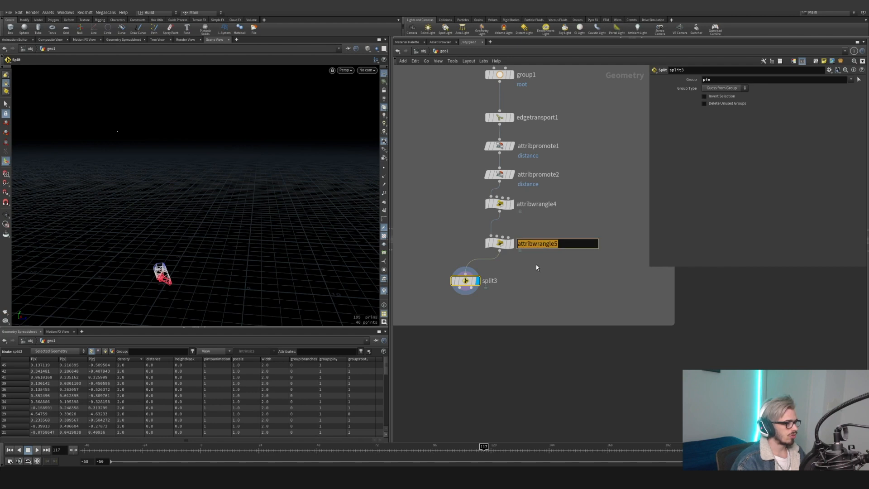
left_click(535, 248)
left_click_drag(777, 201, 752, 212)
- Insert a Clean node between connectadjacentpieces1 and group1
middle_click_drag(597, 196, 596, 277)
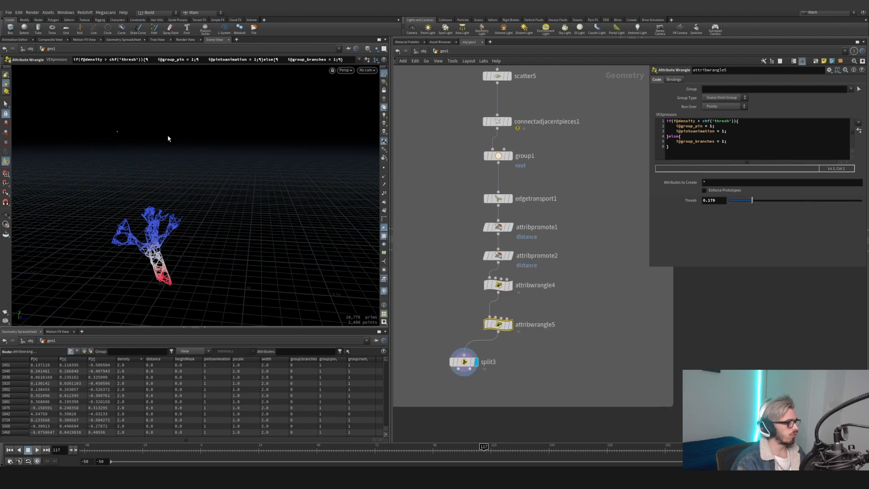
key("Tab")
type("cla")
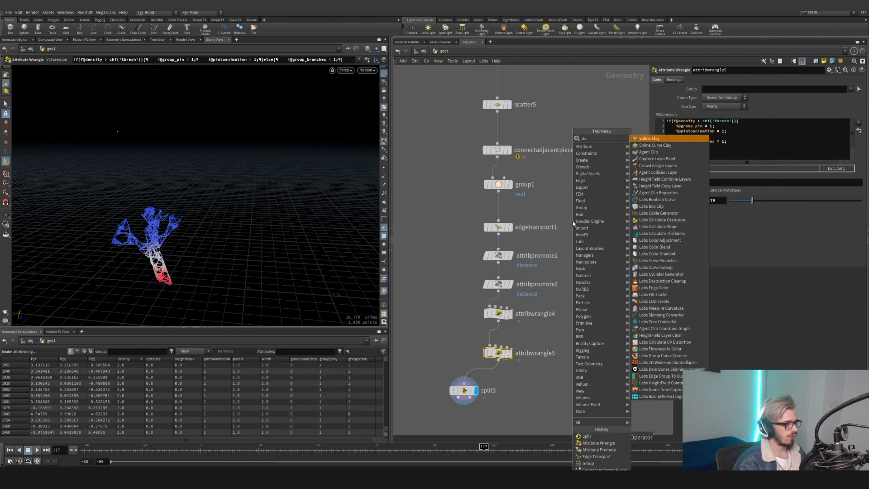
type("e")
key("Return")
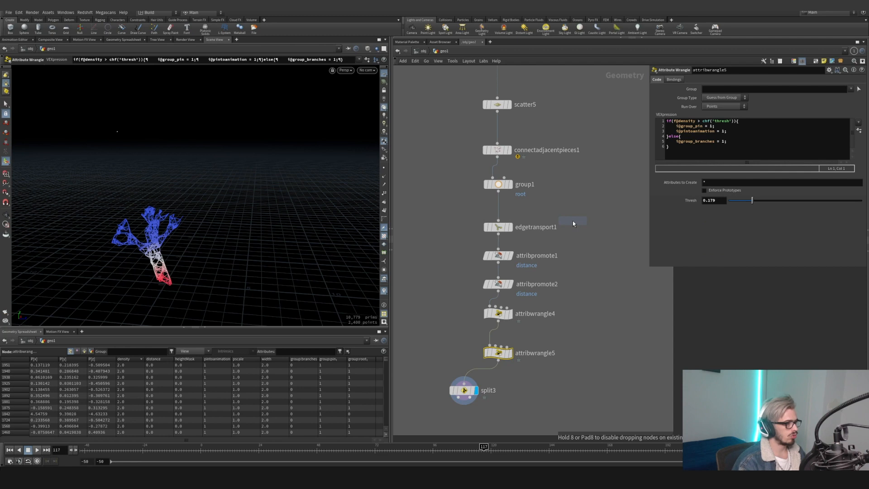
left_click(506, 175)
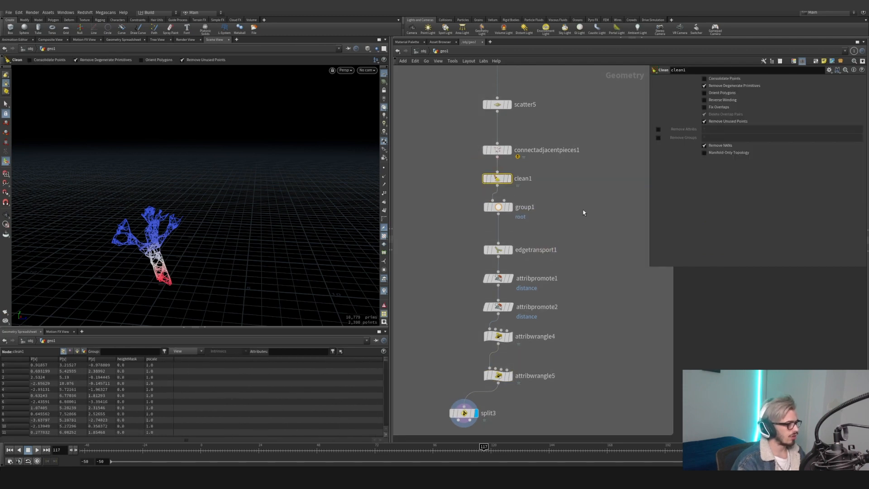
- Raise attribwrangle5's Thresh value to 0.306 while the split result is displayed
left_click_drag(549, 191, 477, 171)
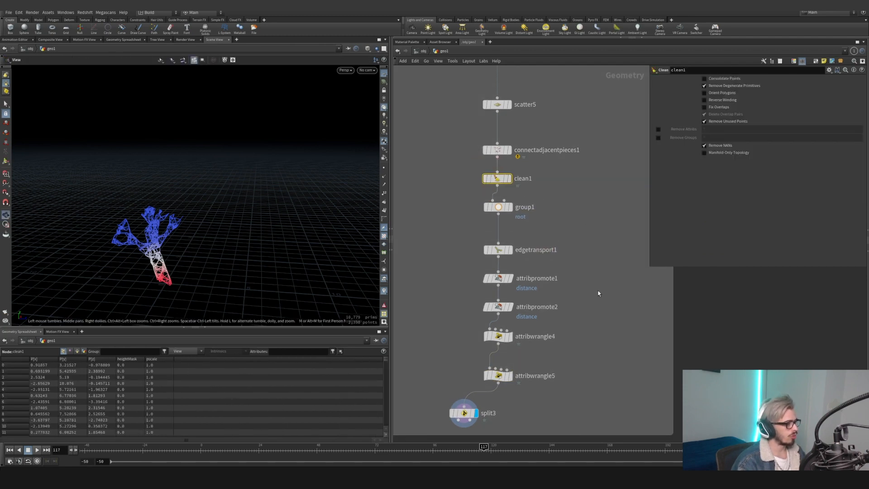
middle_click_drag(548, 421, 531, 344)
left_click_drag(491, 366, 450, 335)
left_click_drag(560, 319, 484, 292)
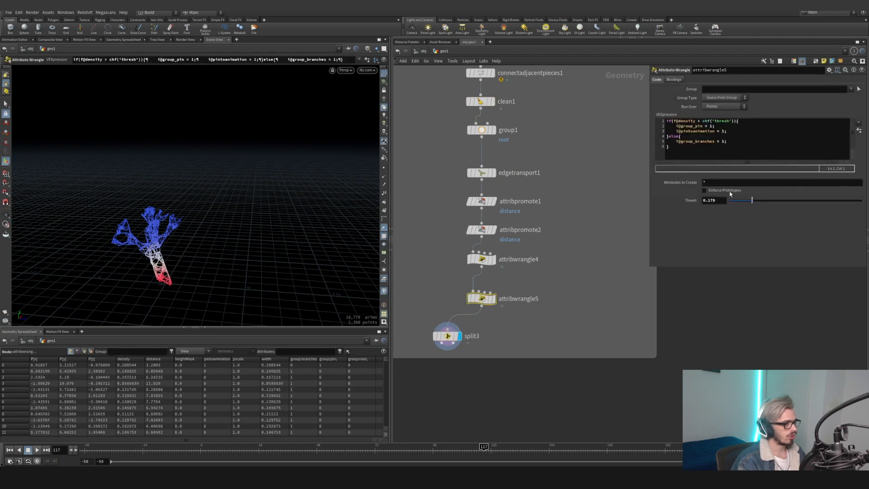
left_click_drag(747, 204, 770, 202)
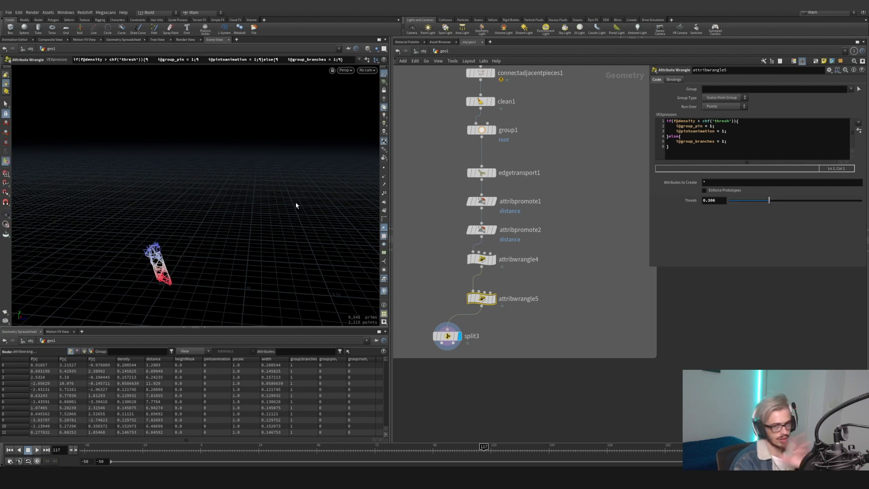
- Move split3 away from the main chain, then add and display an Attribute Wrangle below attribwrangle5
middle_click_drag(553, 326, 655, 303)
left_click_drag(556, 310, 475, 311)
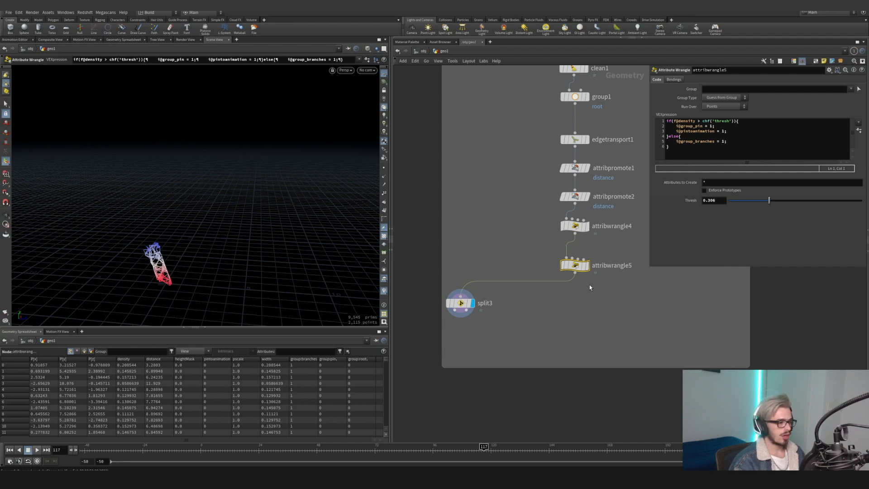
key("Tab")
key("Return")
left_click(576, 302)
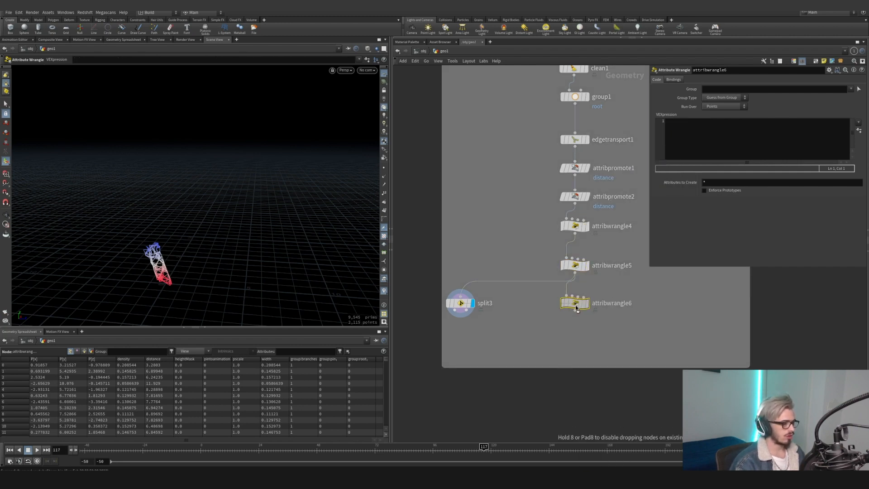
left_click(587, 303)
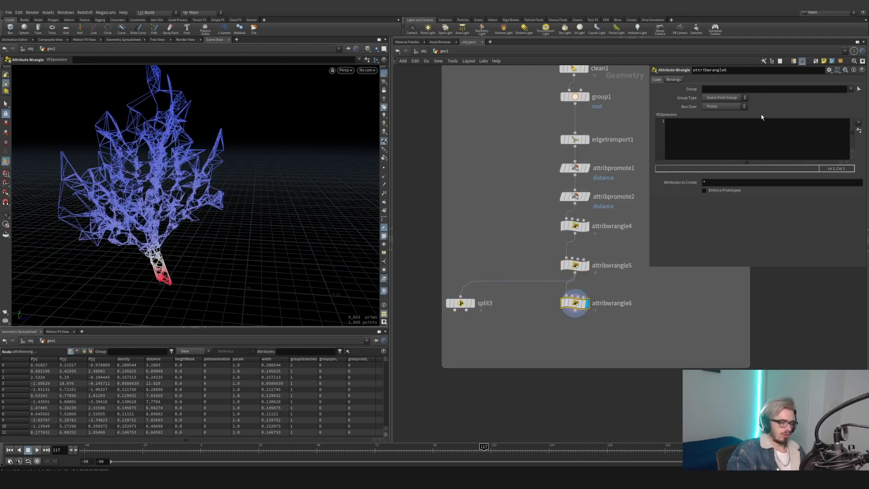
left_click(851, 88)
left_click(843, 100)
left_click(747, 137)
type("@mass = -")
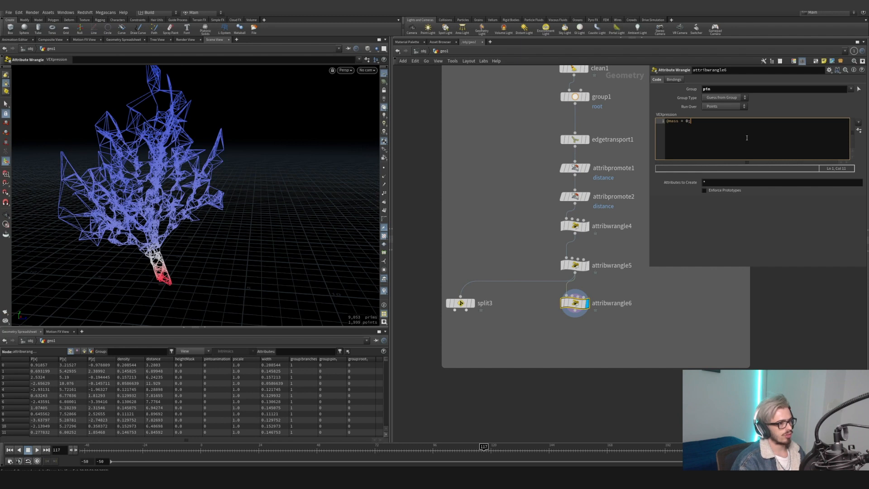
left_click(659, 299)
- Append a Fuse node below attribwrangle6 and display it
middle_click_drag(680, 323, 653, 255)
key("Tab")
type("fuse")
key("Return")
left_click(549, 270)
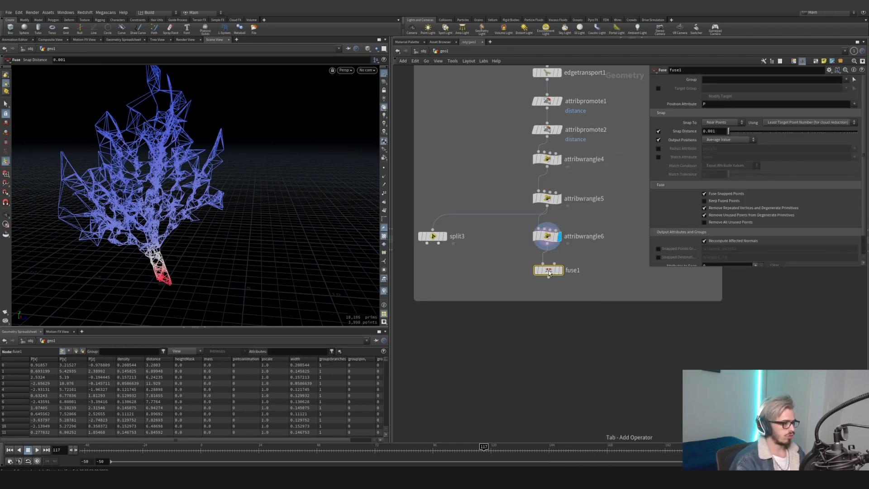
left_click(560, 271)
- Compare the geometry counts of attribwrangle6 and fuse1, and place fuse1 slightly further below the wrangle
left_click(546, 236)
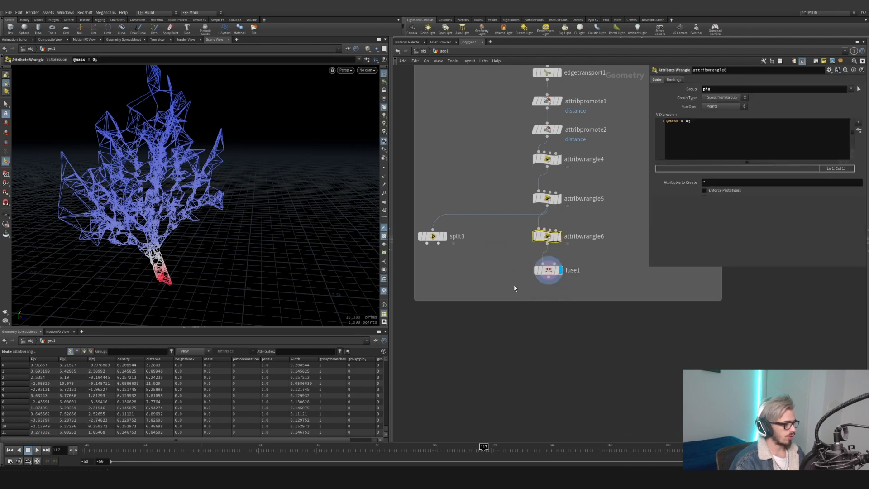
left_click(549, 270)
left_click(547, 236)
left_click(550, 272)
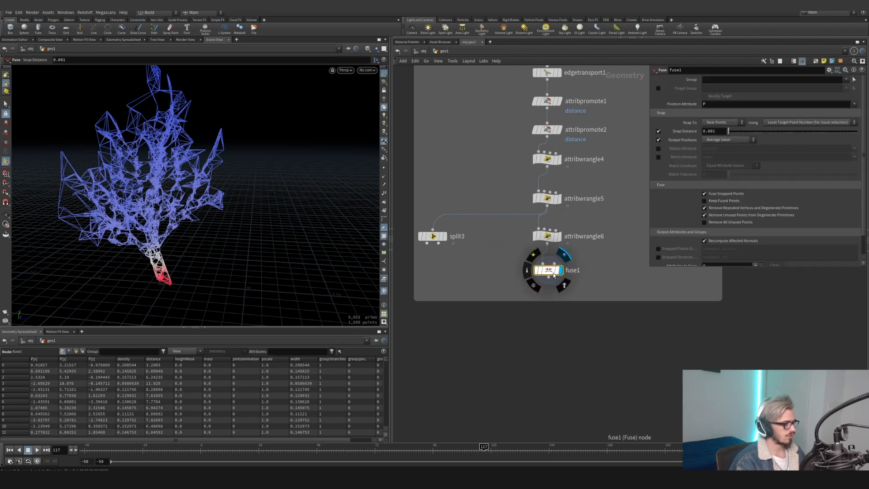
left_click_drag(550, 272, 546, 281)
- Append a Name node below fuse1, align it with the chain and display it
middle_click_drag(590, 307, 587, 276)
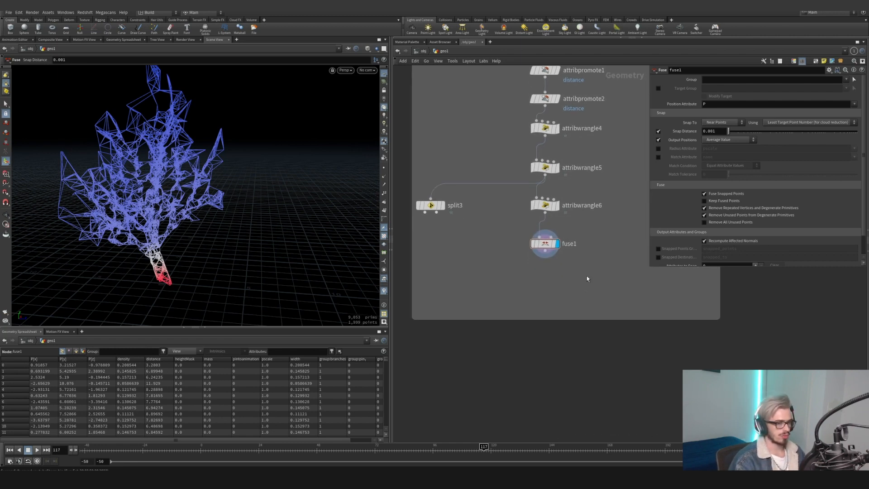
key("Tab")
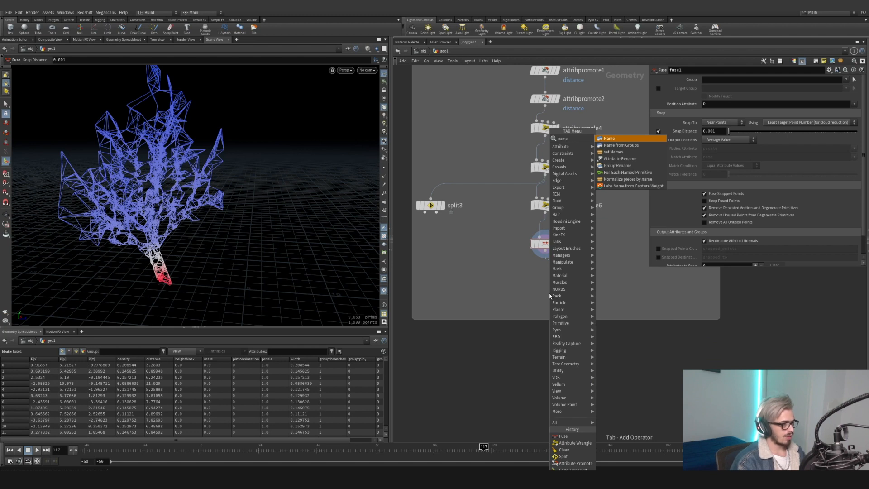
type("name")
key("Return")
left_click(550, 294)
left_click_drag(550, 295, 545, 285)
left_click(557, 284)
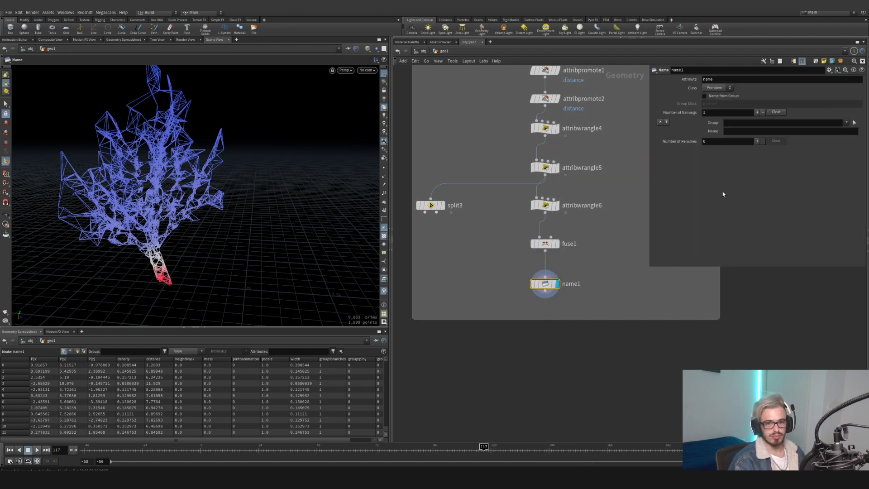
- Set the Name node's name value to constraints and check the primitive attributes in the spreadsheet with a wider name column
left_click(747, 132)
type("constraints")
key("Return")
middle_click(545, 283)
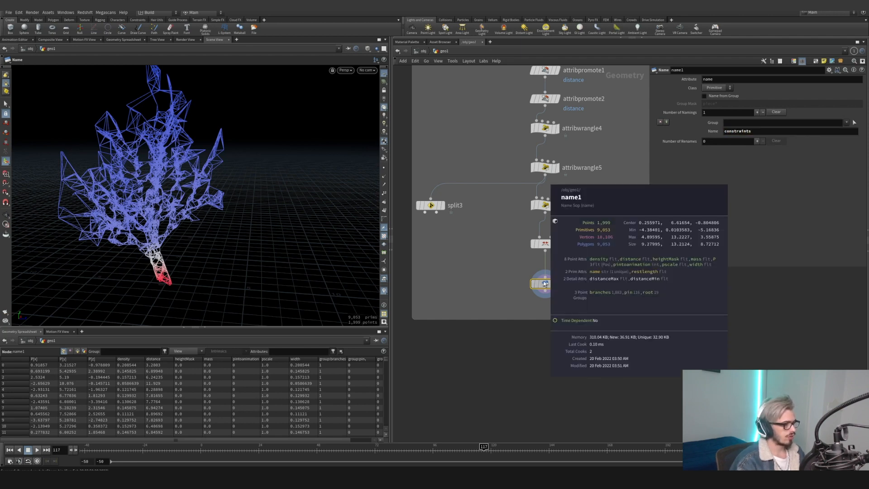
left_click(78, 351)
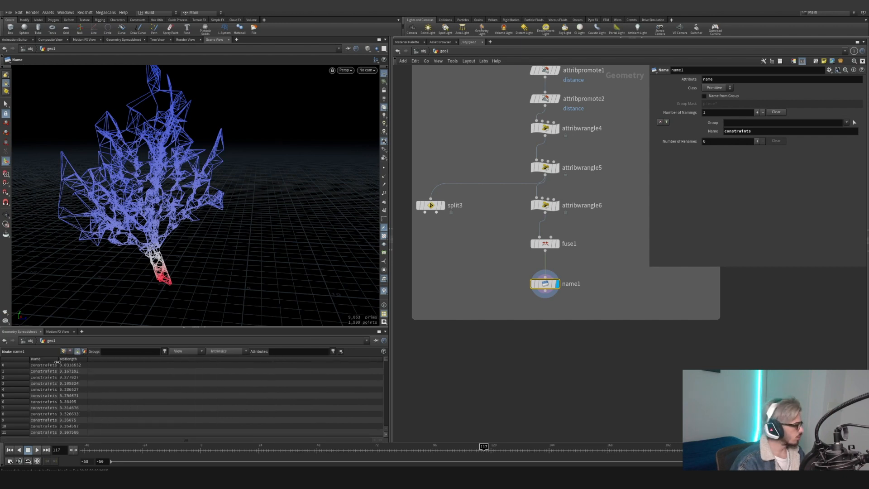
left_click_drag(58, 362, 74, 363)
- Append a Null below name1 and rename it OUT_CONSTRAINTS
left_click(545, 290)
key("Tab")
type("null")
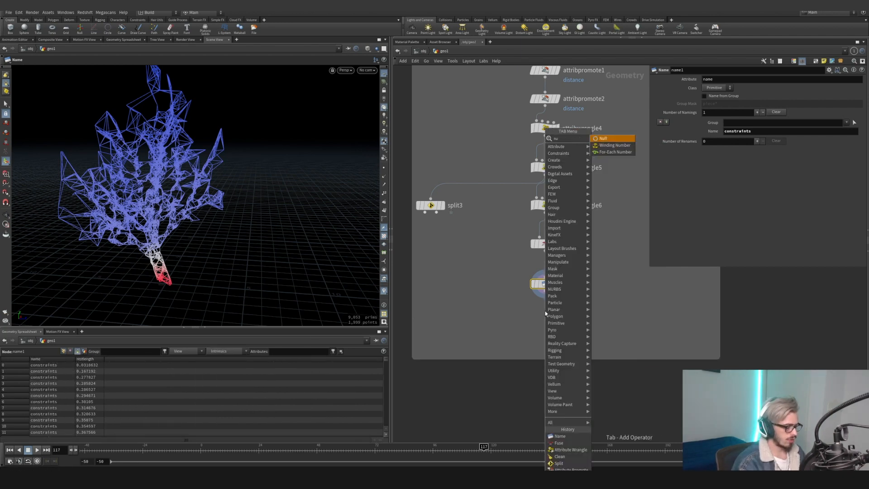
key("Return")
left_click(569, 324)
left_click_drag(545, 314, 523, 320)
type("OUT_CONSTRAINTS")
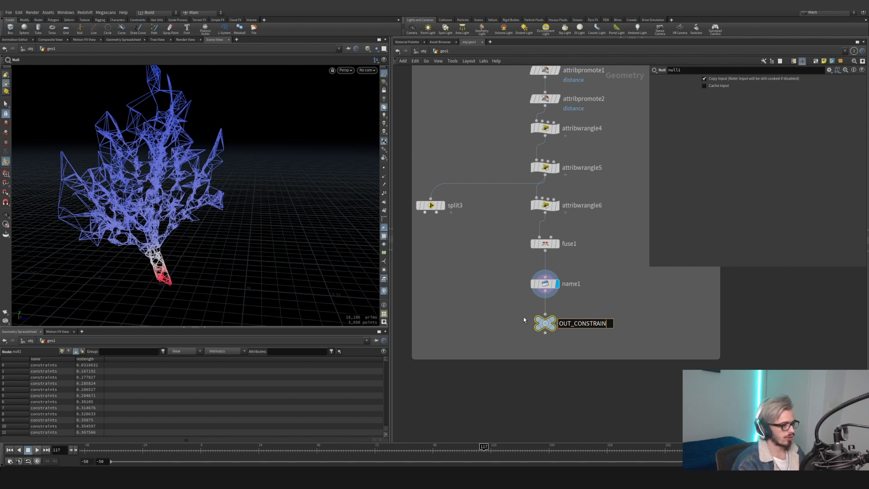
key("Return")
- Add an Object Merge node beside OUT_CONSTRAINTS and reference ../OUT_TREE_PACKED as its Object 1
key("Tab")
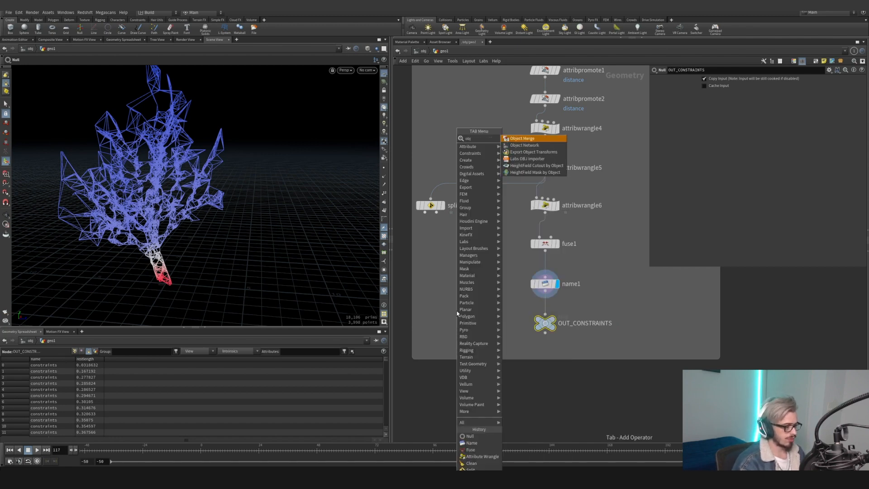
type("object merge")
key("Return")
left_click(456, 311)
scroll(468, 289, "down", 5)
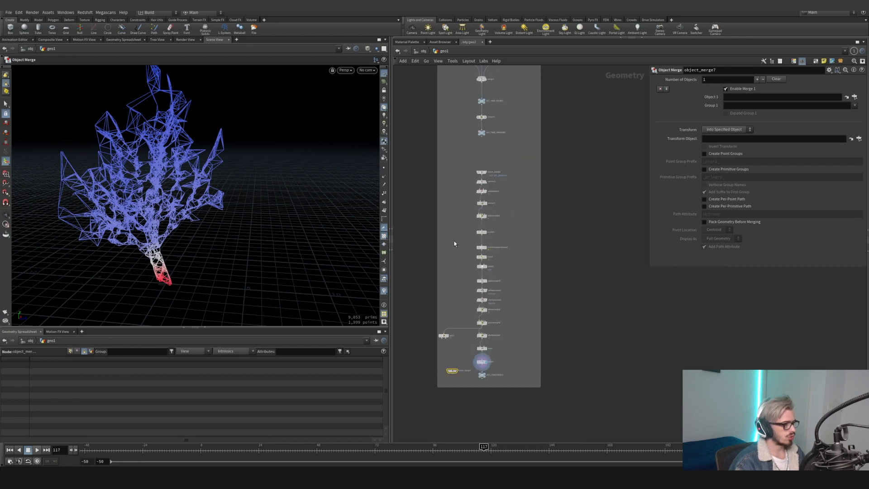
left_click_drag(482, 145, 731, 97)
- Select the whole constraint chain down to OUT_CONSTRAINTS and move it up, leaving room above object_merge7
scroll(602, 322, "down", 3)
middle_click_drag(602, 323, 596, 162)
scroll(516, 313, "up", 3)
scroll(517, 313, "down", 3)
middle_click_drag(530, 162, 524, 203)
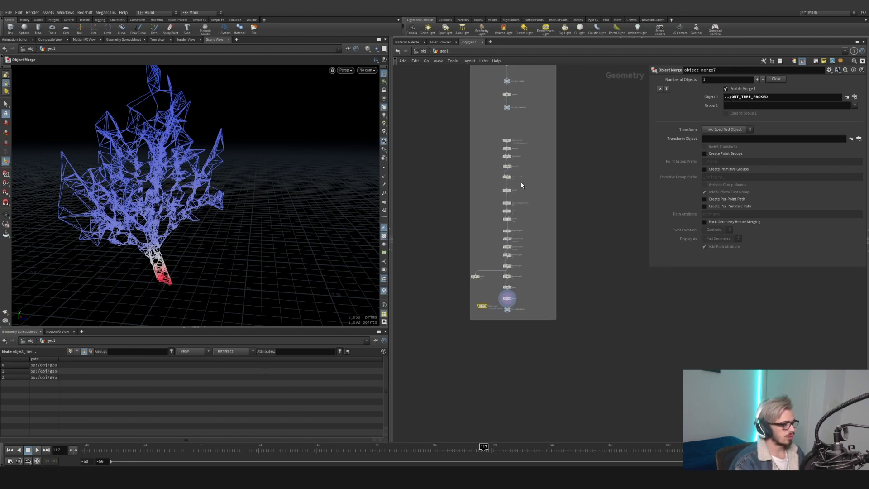
left_click_drag(535, 126, 501, 321)
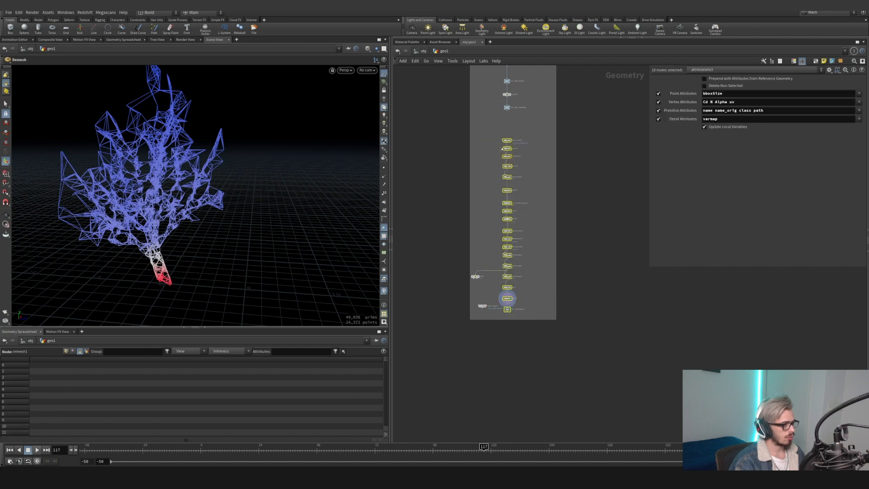
scroll(502, 306, "up", 3)
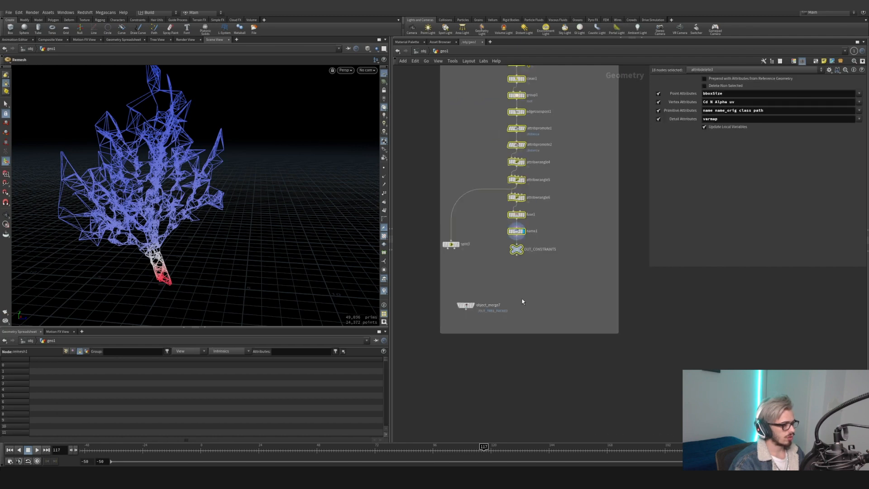
- Combine object_merge7 and OUT_CONSTRAINTS in a Merge node, then display and inspect the combined tree
left_click(546, 290)
key("Tab")
type("rbd")
key("Return")
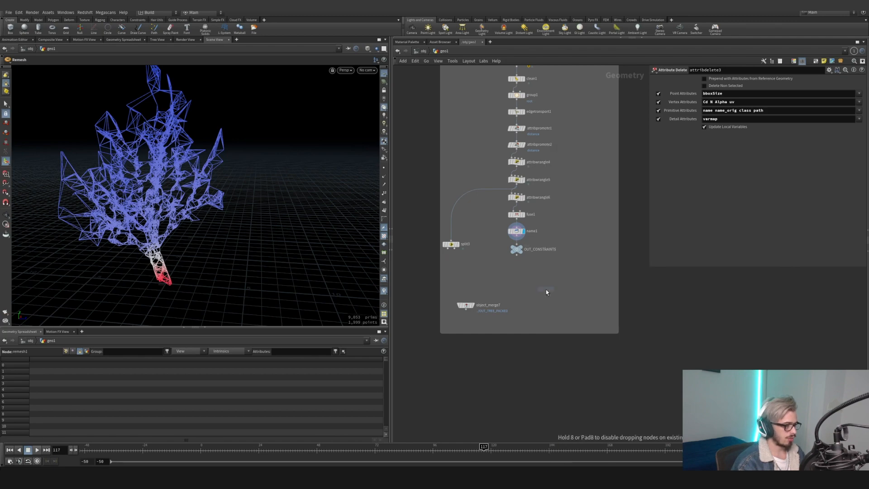
left_click(546, 290)
left_click_drag(466, 310, 487, 342)
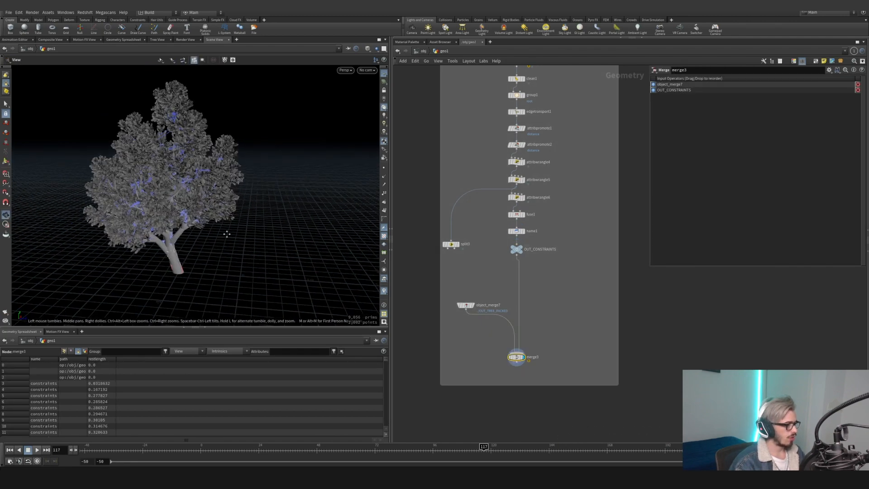
left_click_drag(227, 234, 333, 218)
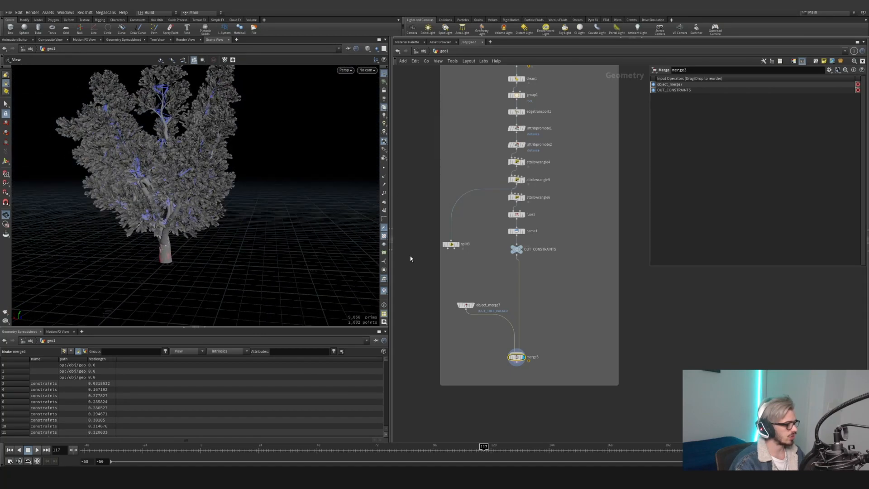
- Display copytopoints2, which copies merge3's geometry onto the scattered ground points, and examine the tree copies and their point attributes
scroll(603, 335, "down", 5)
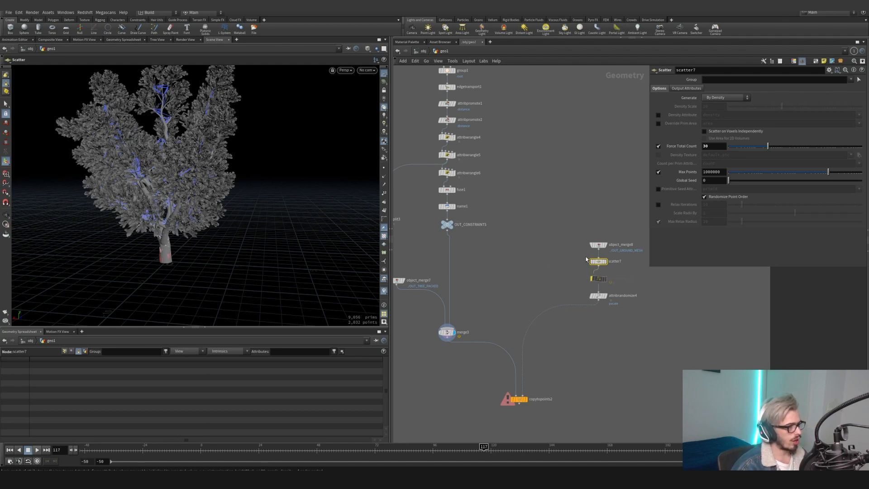
left_click(528, 403)
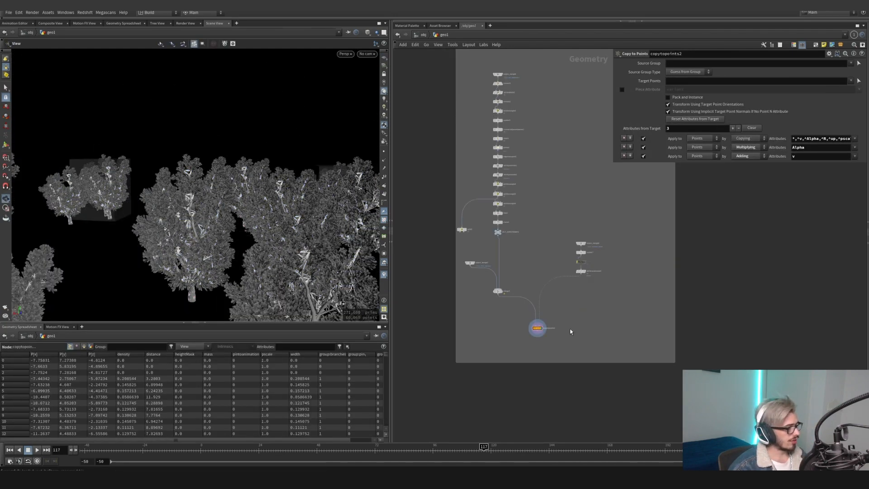
scroll(573, 328, "up", 3)
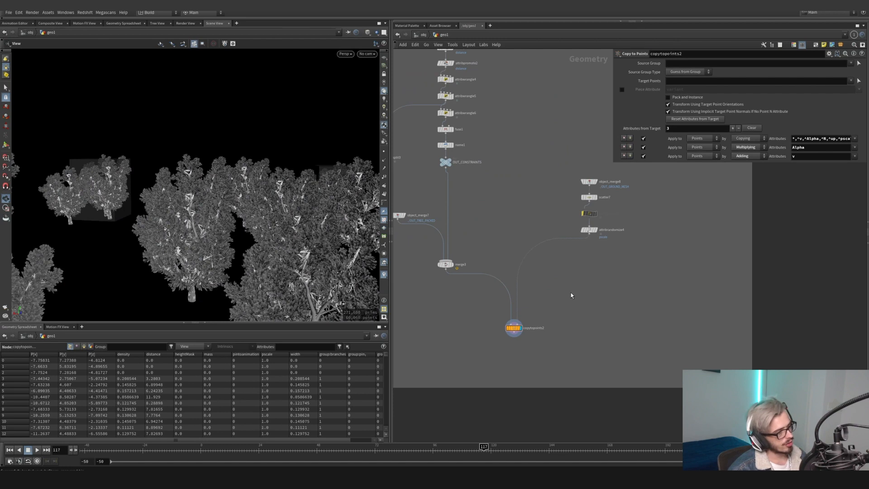
scroll(321, 227, "up", 5)
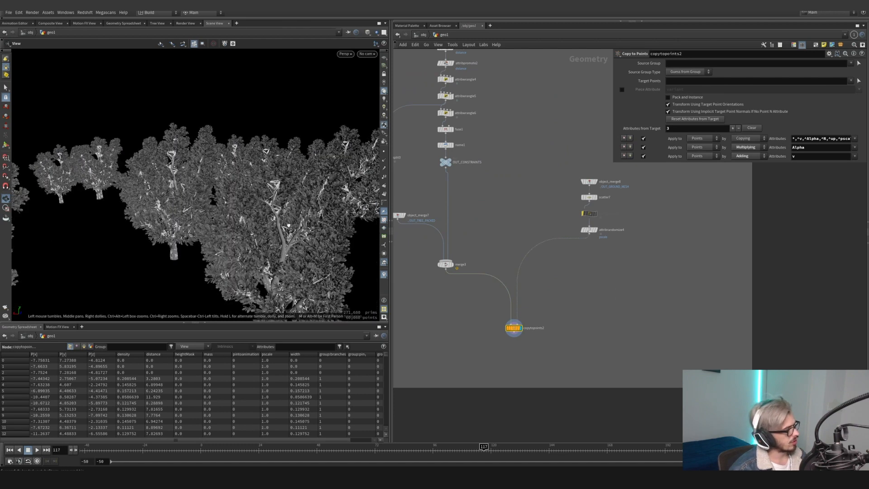
middle_click_drag(397, 201, 420, 242)
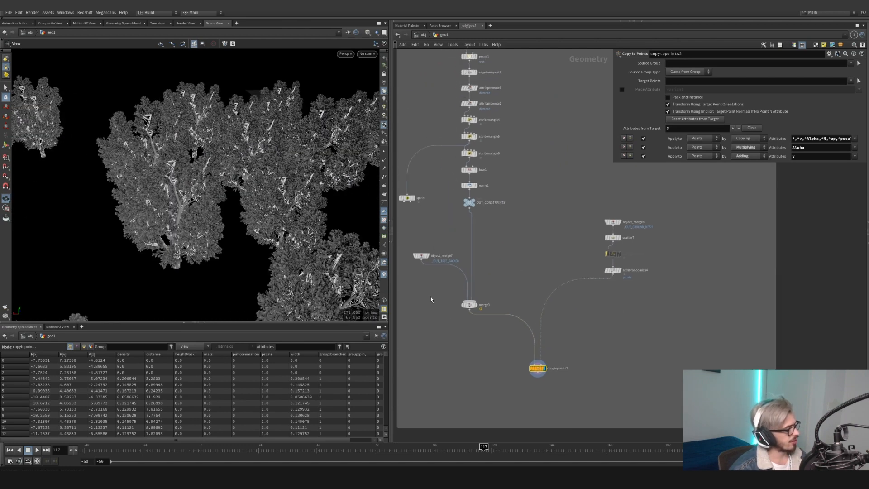
middle_click_drag(508, 292, 503, 246)
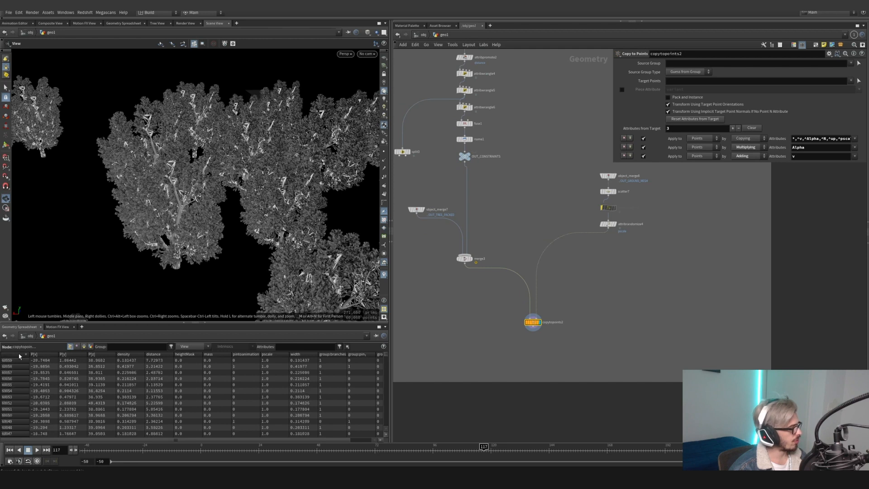
left_click_drag(282, 243, 222, 229)
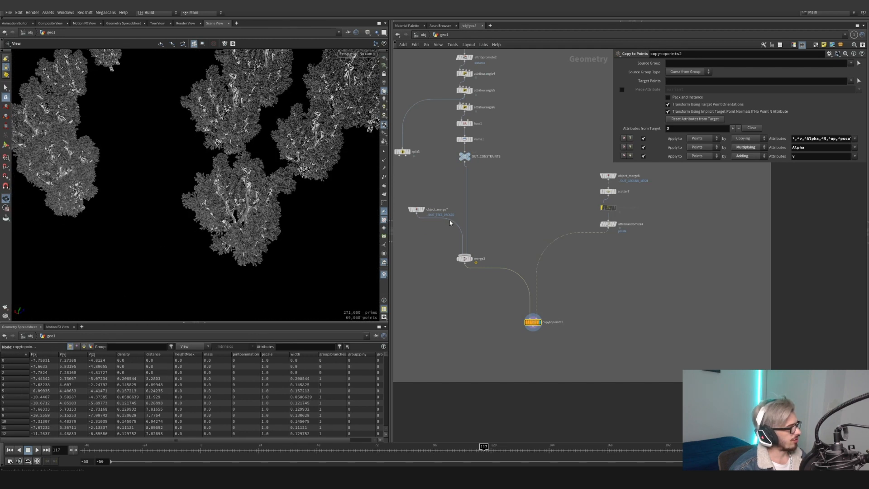
- Inspect attribrandomize4's pscale settings and display the ground mesh from object_merge8
middle_click_drag(529, 209, 440, 254)
scroll(570, 274, "up", 2)
scroll(570, 271, "up", 3)
left_click_drag(557, 291, 454, 270)
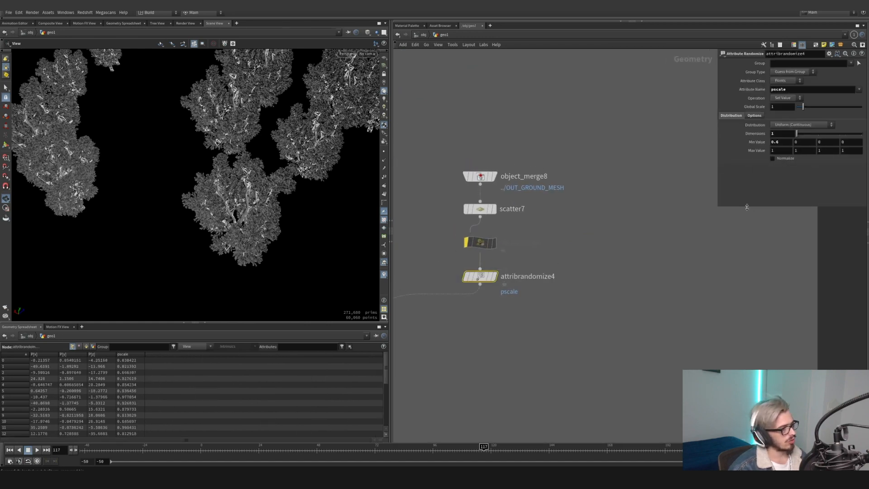
middle_click_drag(572, 202, 627, 225)
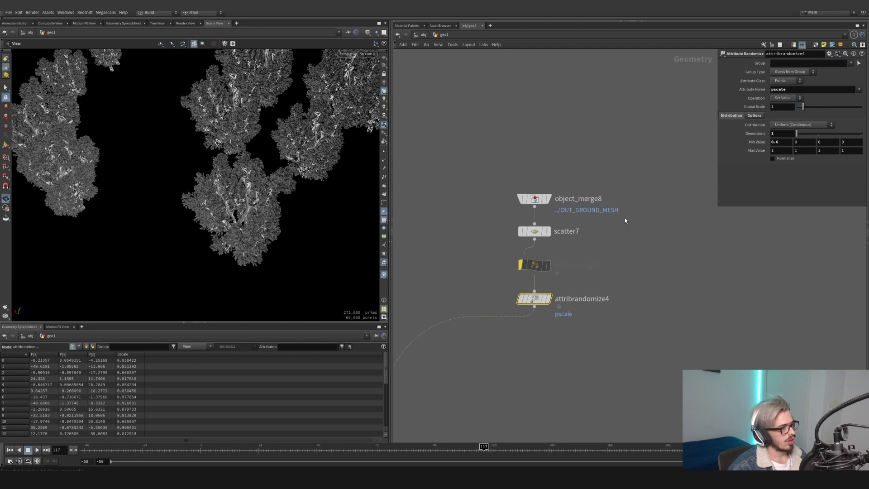
left_click(548, 199)
left_click(549, 199)
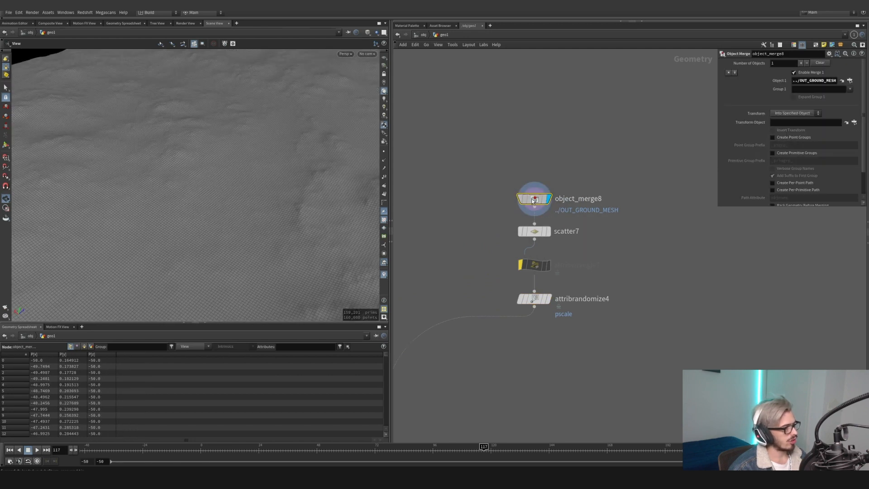
- Display scatter7, remove the bypass from attribwrangle7, display its points and widen the parameter area to read its whole code
left_click(549, 231)
middle_click_drag(651, 212, 647, 195)
left_click_drag(579, 262, 515, 236)
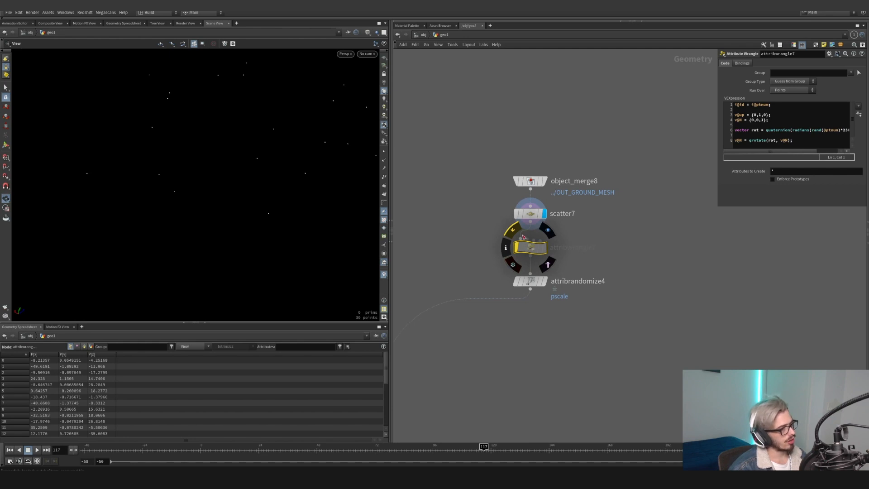
left_click(513, 230)
left_click(548, 231)
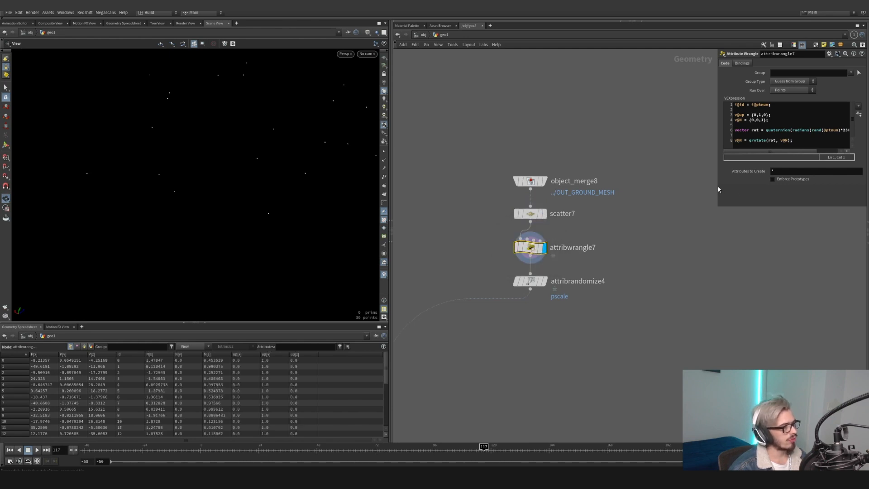
left_click_drag(718, 192, 626, 199)
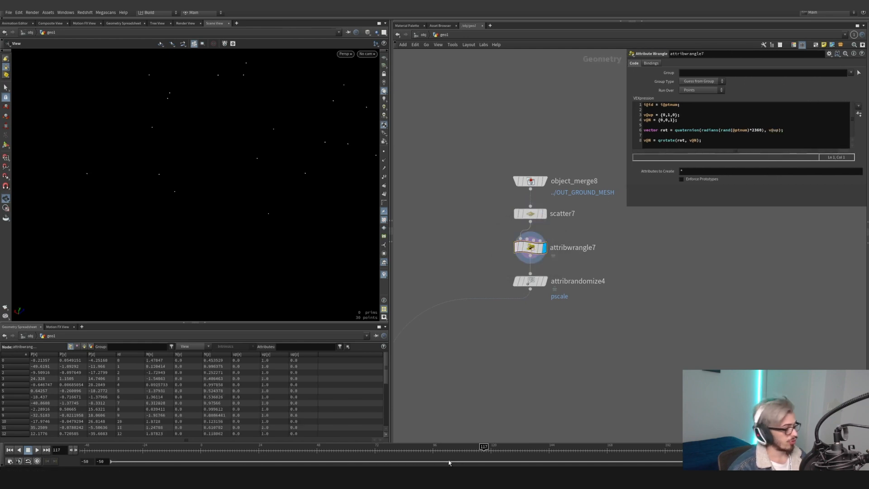
- Switch to the Snipping Tool, capture the viewport area, and draw an upward arrow with a circular rotation arrow around its base
left_click(294, 479)
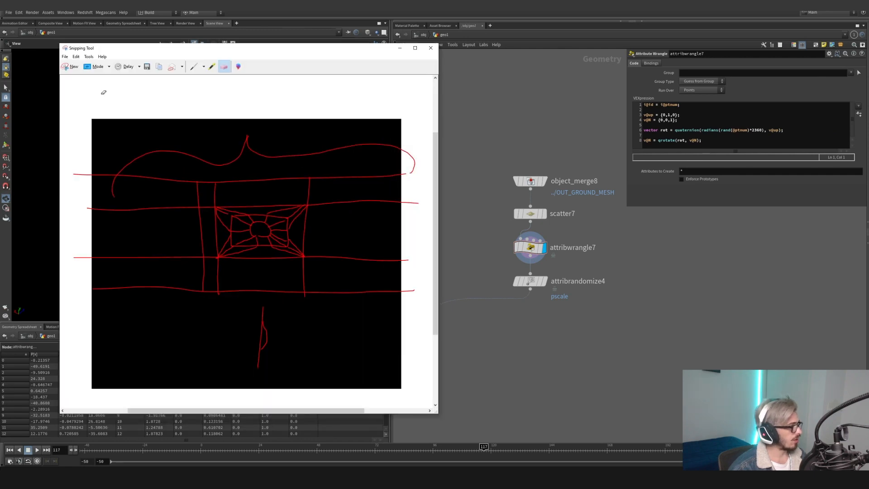
left_click(70, 66)
left_click_drag(104, 86, 319, 287)
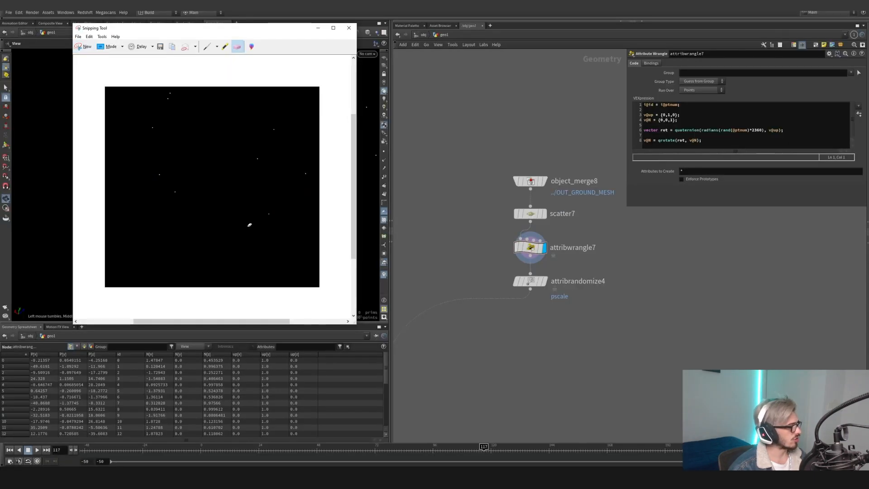
left_click(207, 46)
left_click_drag(224, 211, 221, 150)
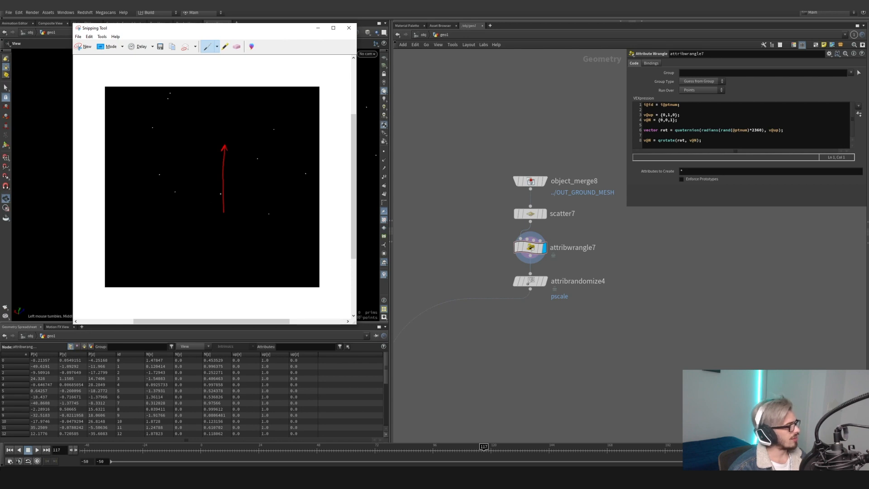
mouse_move(227, 216)
left_mouse_down()
mouse_move(209, 213)
mouse_move(228, 188)
mouse_move(234, 207)
left_mouse_up()
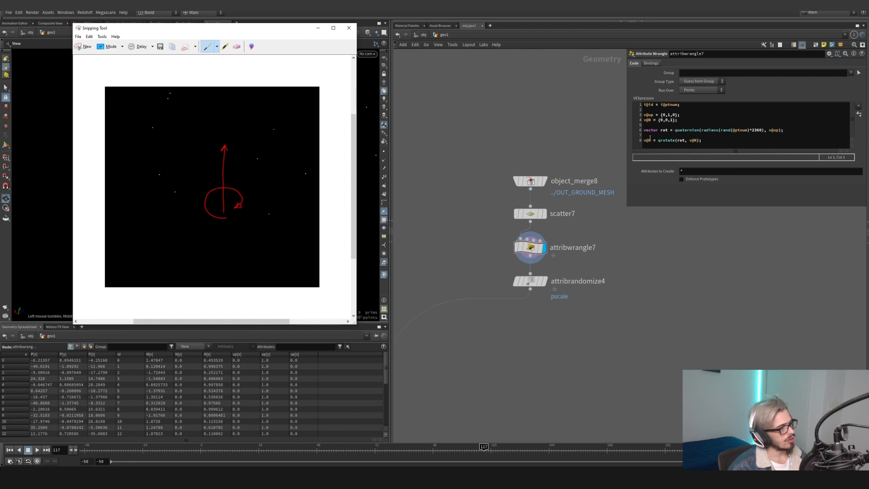
- Examine the qrotate call and the i@id = i@ptnum line in attribwrangle7's VEX code
left_click_drag(659, 143, 674, 144)
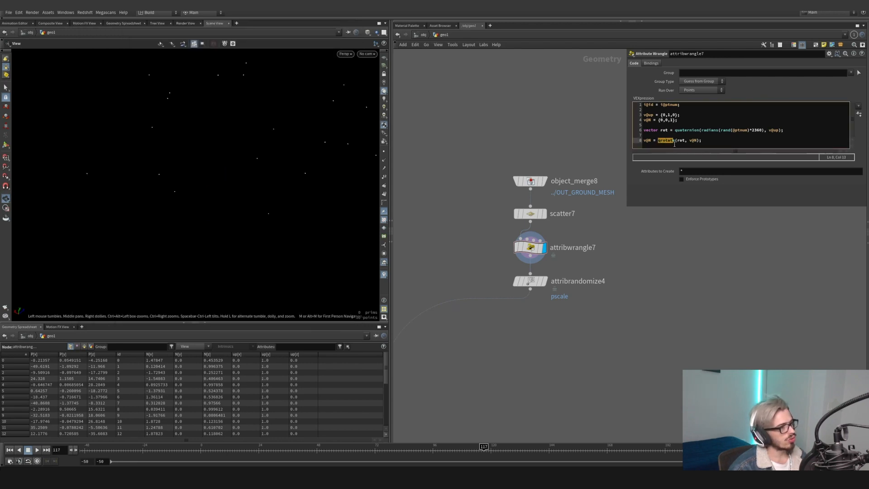
left_click_drag(680, 104, 642, 105)
left_click(687, 109)
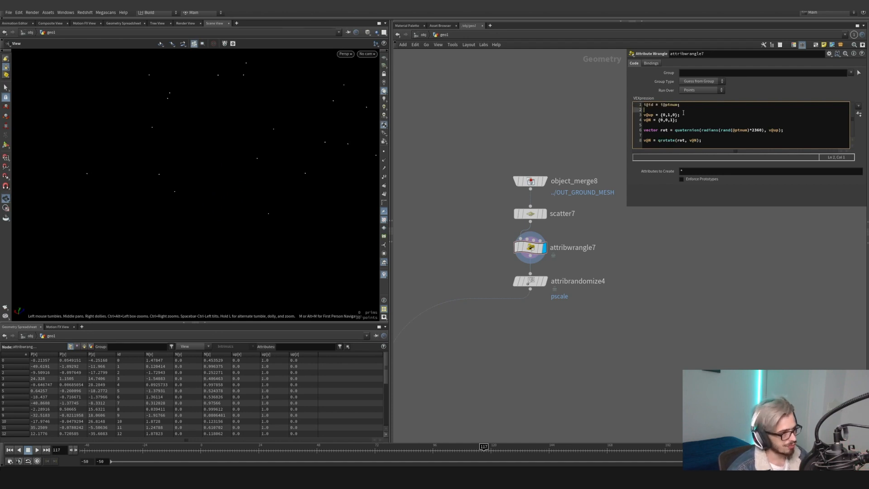
left_click_drag(654, 104, 649, 104)
scroll(614, 264, "down", 3)
- Display copytopoints2 and inspect the orientation of the tree copies in the viewport
middle_click_drag(614, 264, 666, 214)
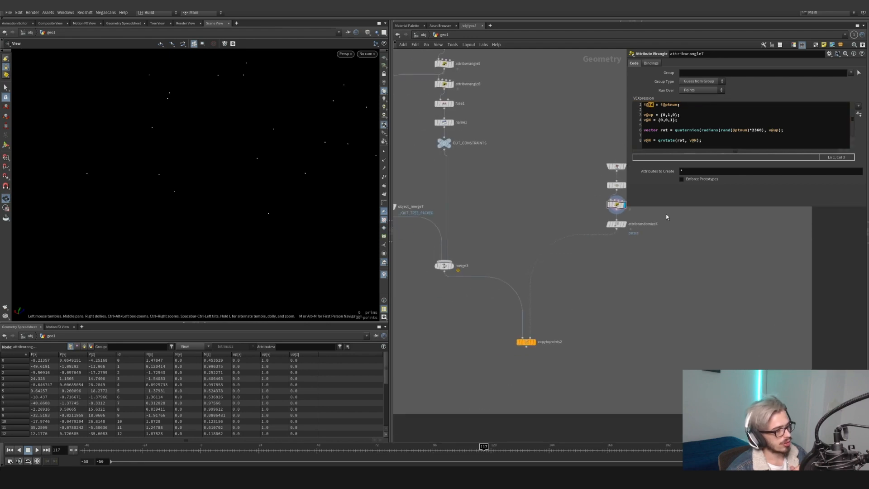
left_click(536, 344)
scroll(261, 232, "up", 3)
scroll(235, 229, "up", 2)
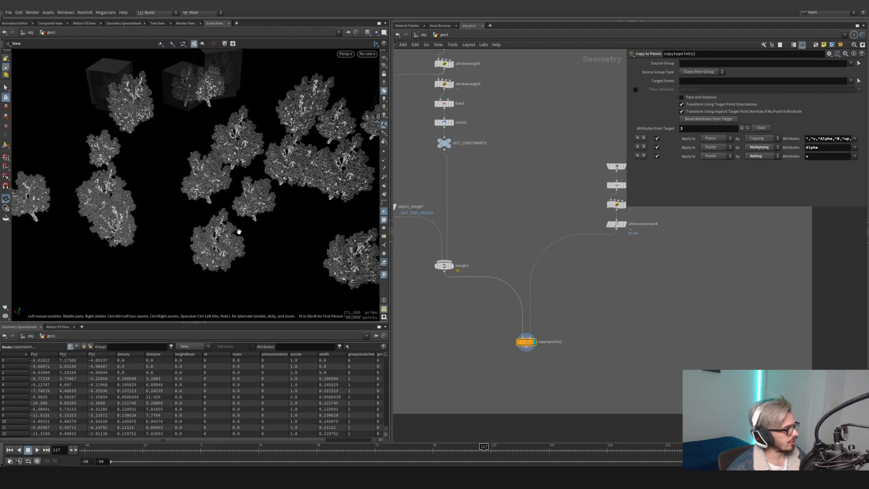
scroll(271, 205, "up", 3)
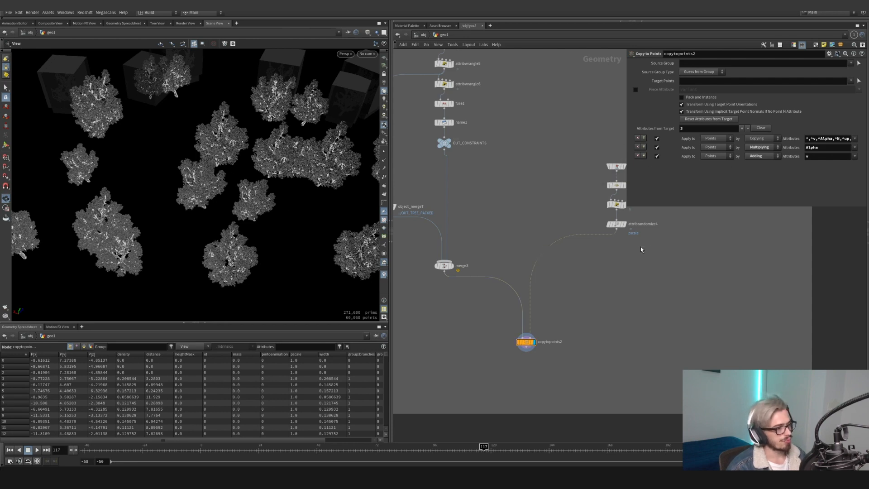
- Reopen attribwrangle7's code and review the lines defining v@up as {0,1,0} and v@N as {0,0,1}
middle_click_drag(638, 247, 582, 257)
left_click(562, 214)
left_click(683, 122)
left_click_drag(681, 115, 645, 115)
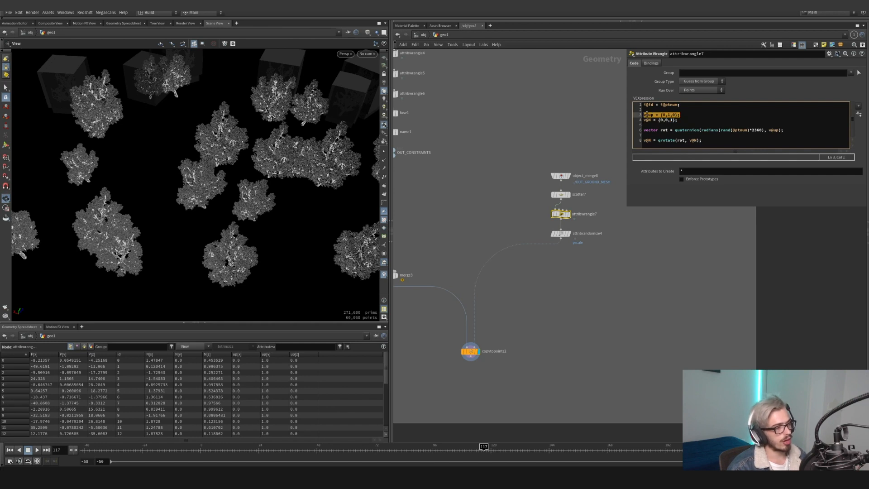
left_click(686, 117)
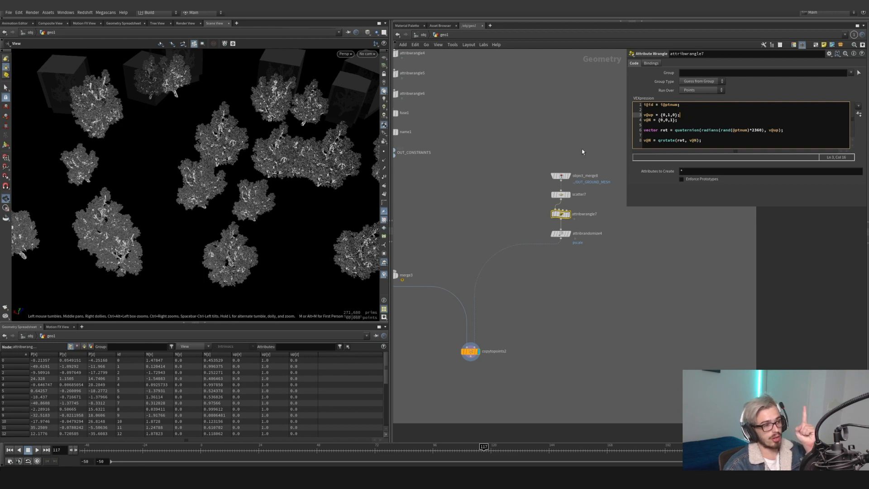
triple_click(679, 121)
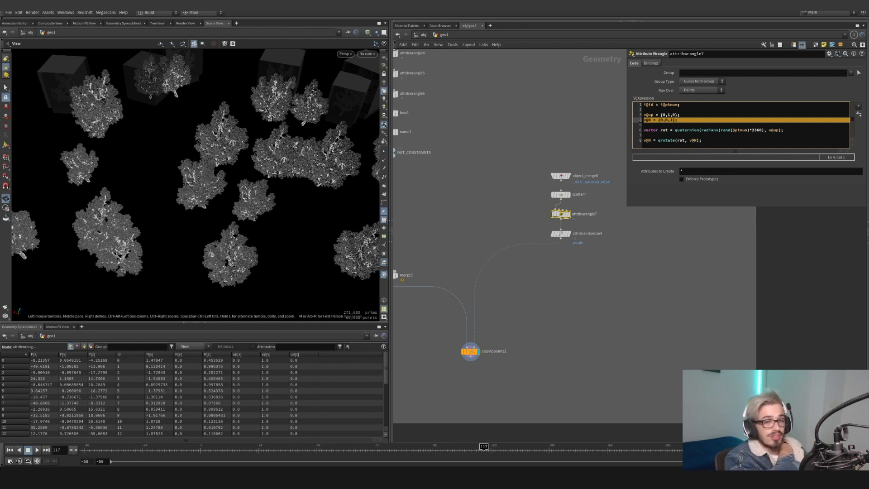
- Review the rot line's quaternion function, its radians conversion, the random per-point multiplier and the v@up axis
double_click(662, 130)
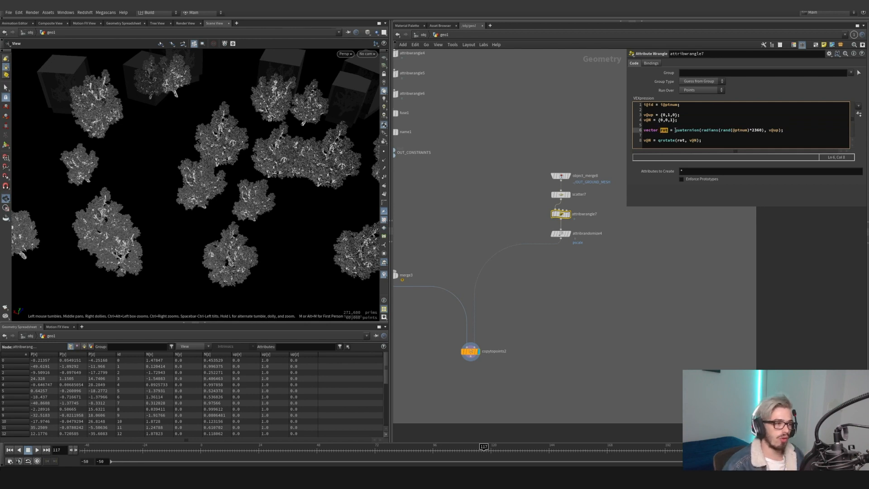
left_click_drag(676, 131, 698, 130)
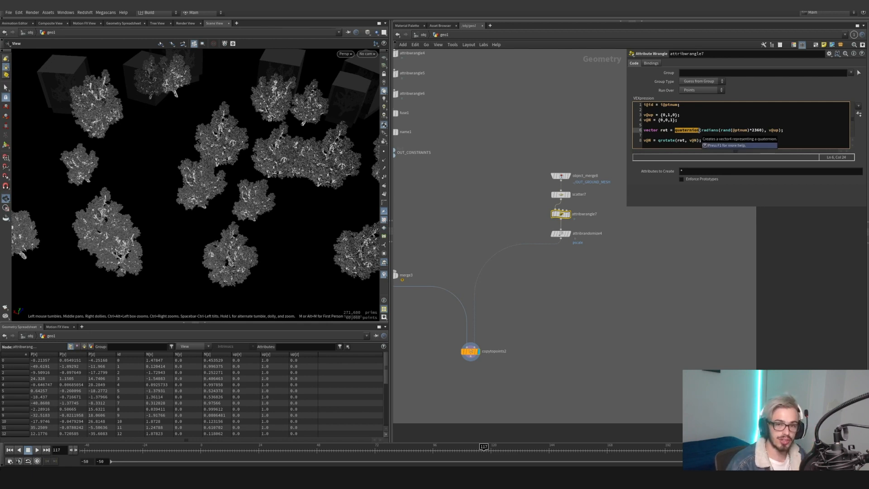
left_click_drag(703, 130, 717, 131)
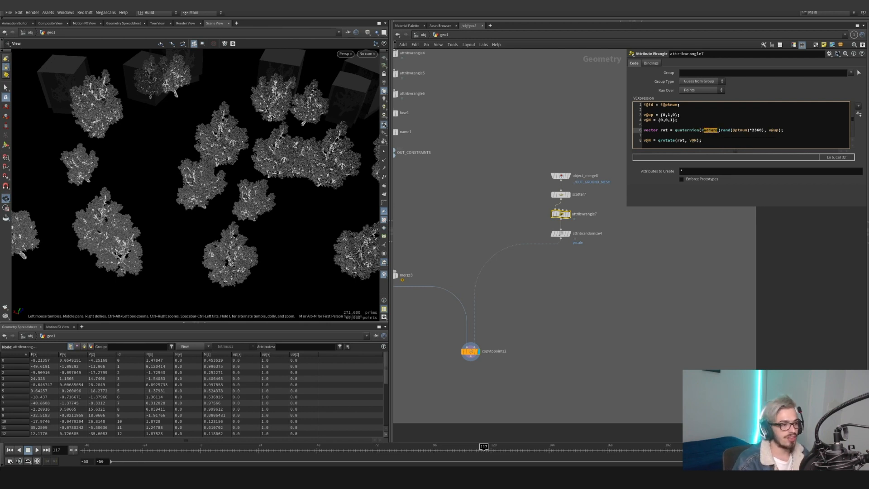
mouse_move(750, 130)
left_mouse_down()
mouse_move(760, 130)
mouse_move(734, 131)
mouse_move(762, 131)
left_mouse_up()
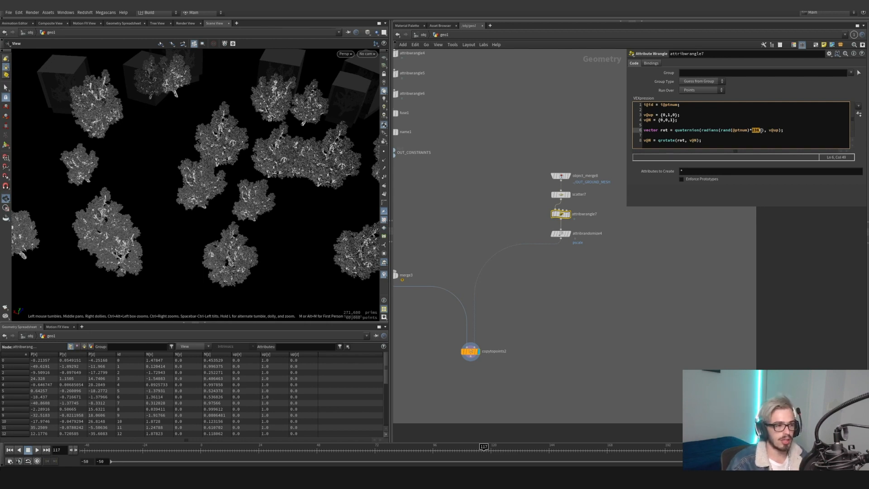
left_click(770, 130)
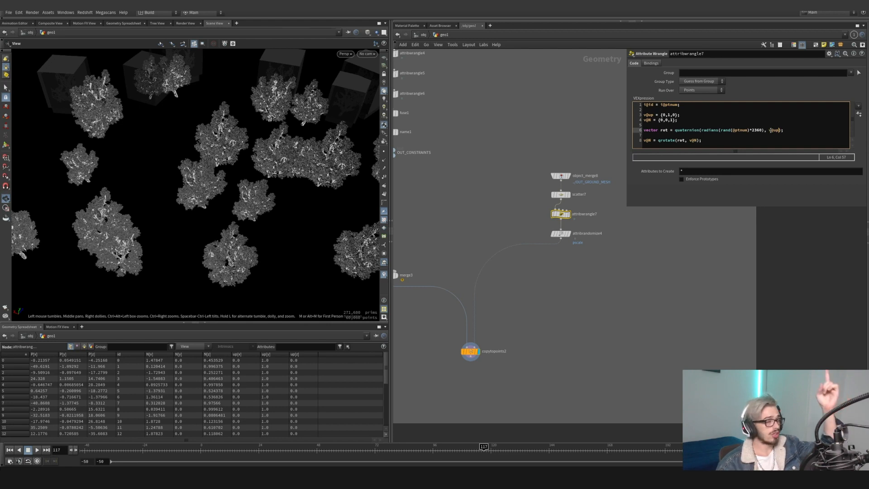
left_click(723, 130)
left_click_drag(723, 129, 749, 131)
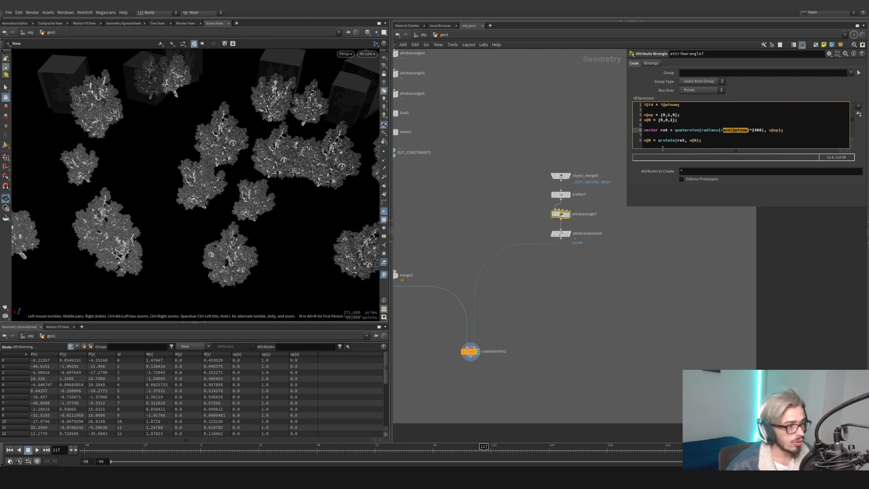
- Review how the last code line rotates v@N by rot with qrotate
double_click(646, 140)
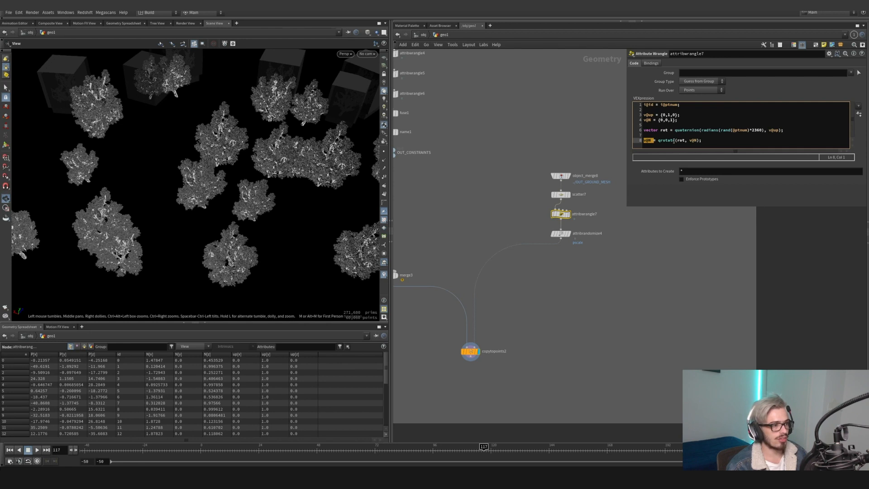
double_click(664, 131)
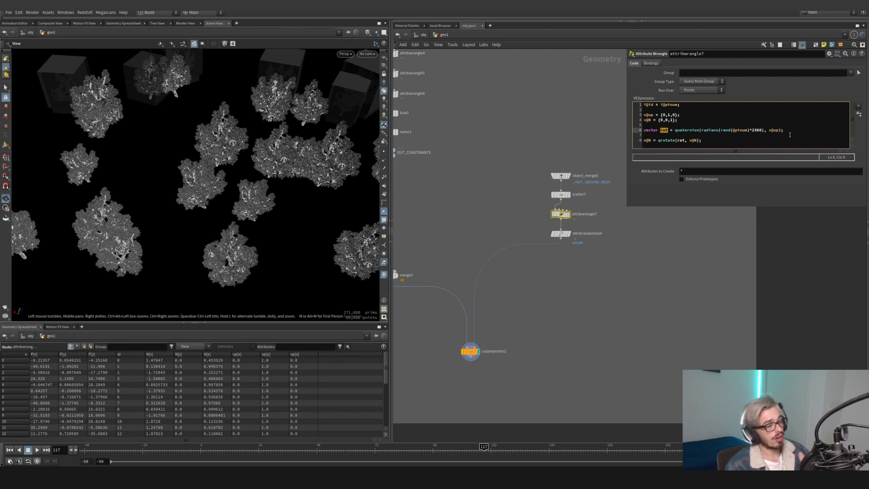
left_click(697, 140)
double_click(695, 141)
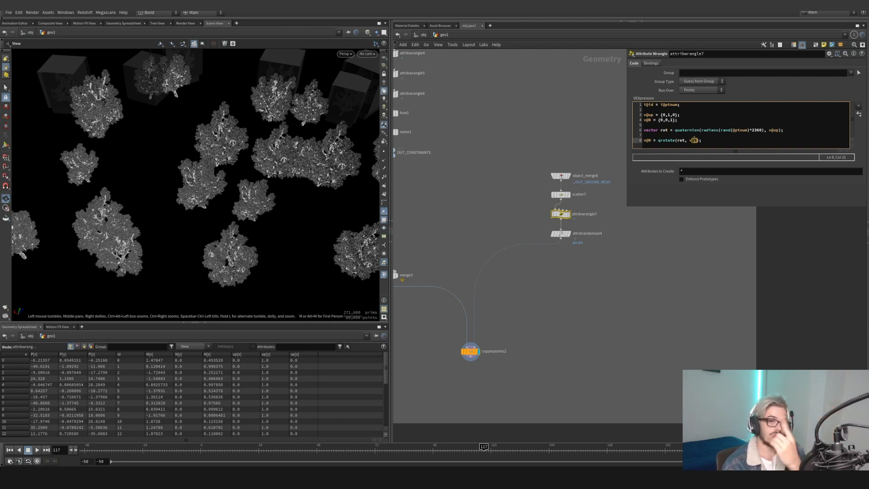
- Toggle attribwrangle7's bypass to compare the tree copies with and without random rotation, leaving the node enabled
middle_click_drag(537, 327, 573, 297)
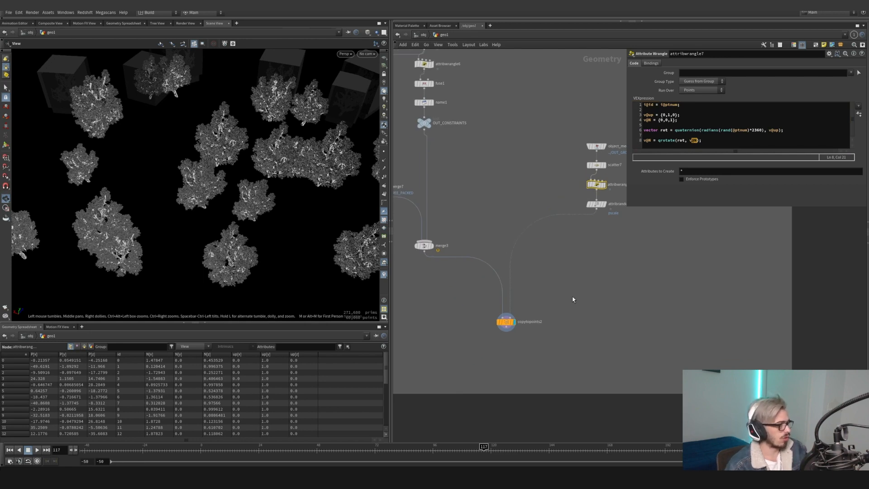
left_click(587, 177)
left_click(587, 177)
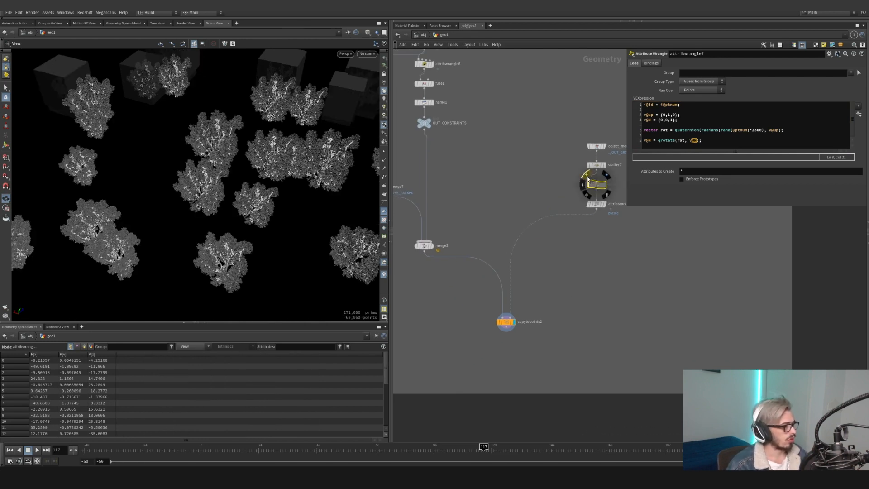
left_click(588, 177)
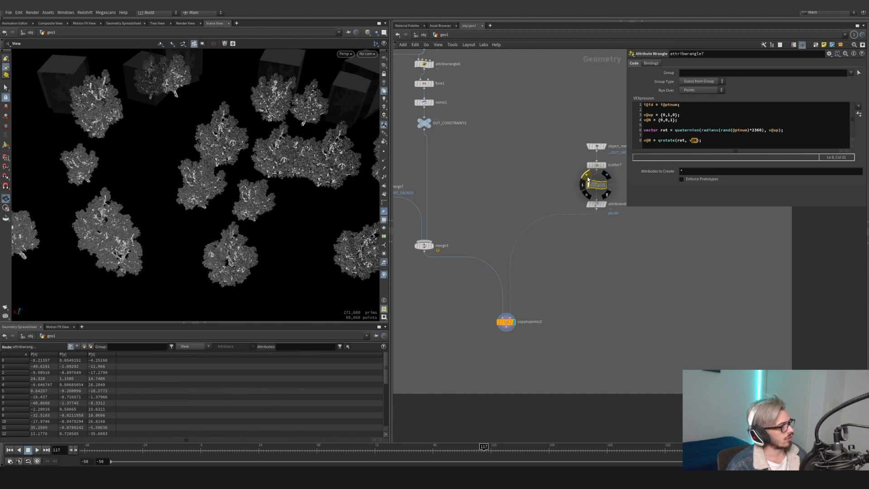
left_click(588, 179)
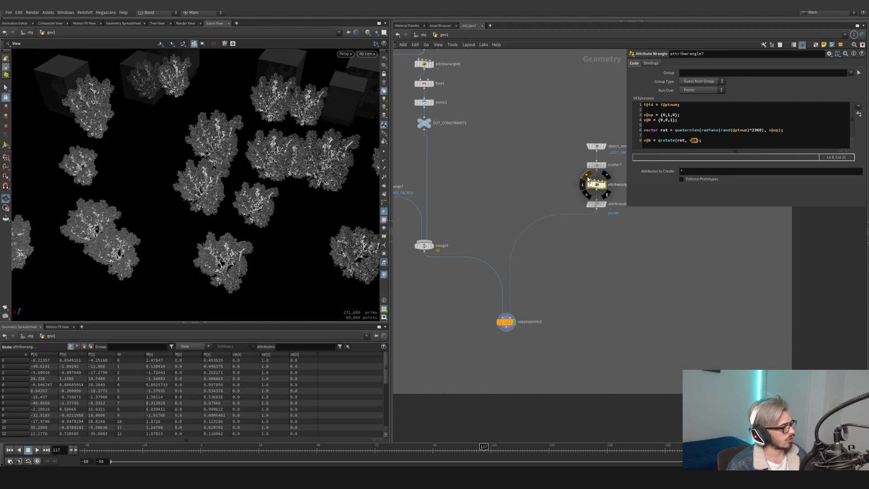
middle_click_drag(609, 310, 650, 235)
left_click(546, 246)
left_click(547, 252)
key("Tab")
type("bl")
key("Return")
left_click(465, 284)
left_click(472, 283)
left_click(851, 64)
left_click(822, 95)
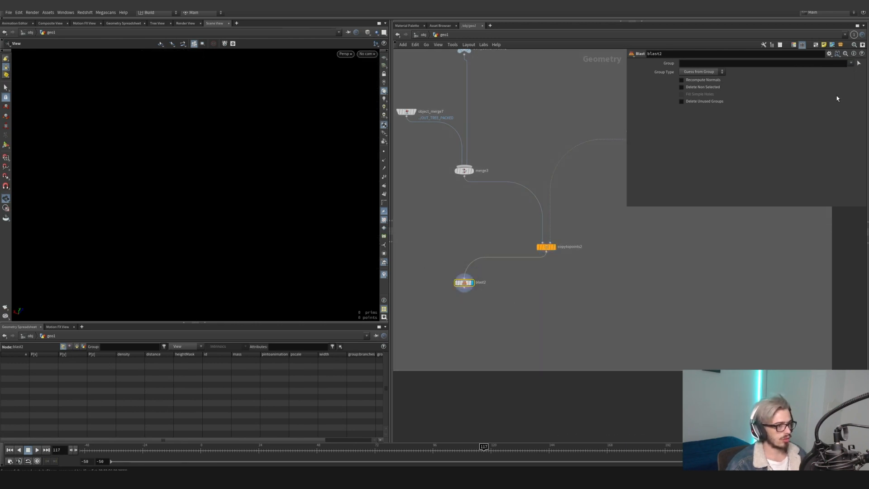
mouse_move(468, 285)
mouse_move(463, 284)
left_mouse_down()
mouse_move(547, 284)
mouse_move(455, 286)
left_mouse_up()
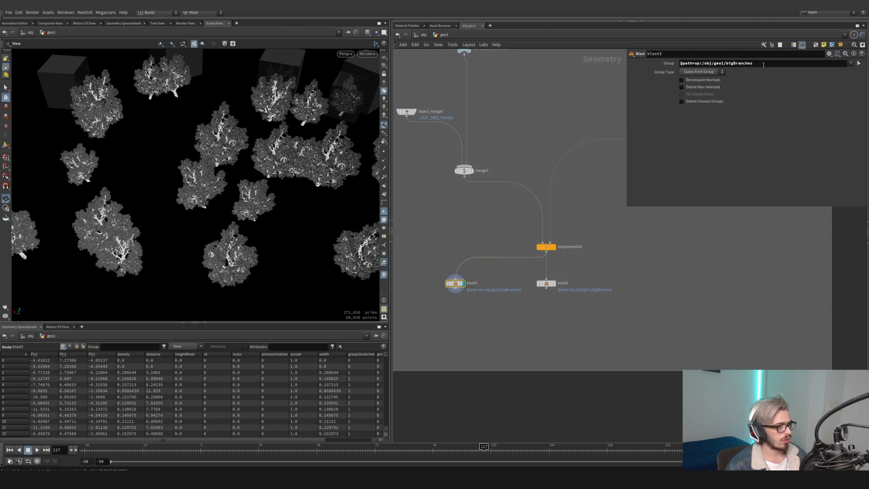
left_click_drag(734, 64, 726, 65)
type("small")
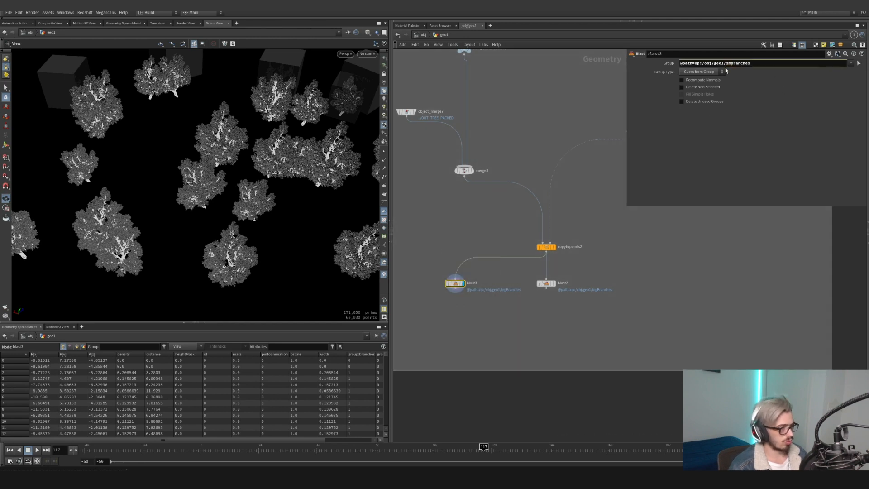
left_click(681, 87)
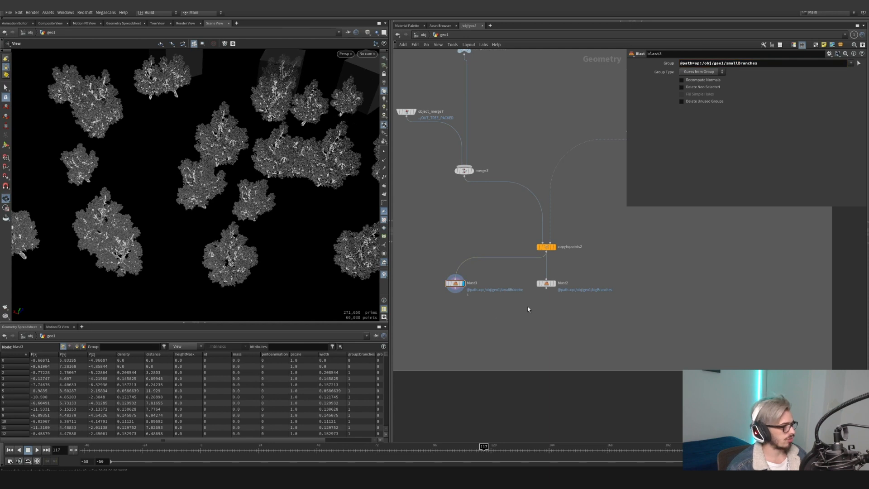
- Enable Delete Non Selected on blast2 for the big branches, and check the displays of blast2 and blast3
left_click_drag(625, 334, 533, 273)
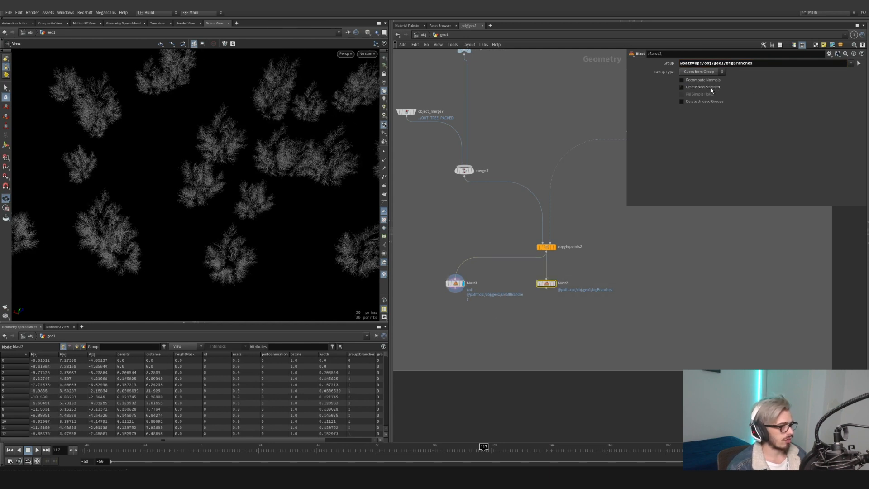
left_click(711, 87)
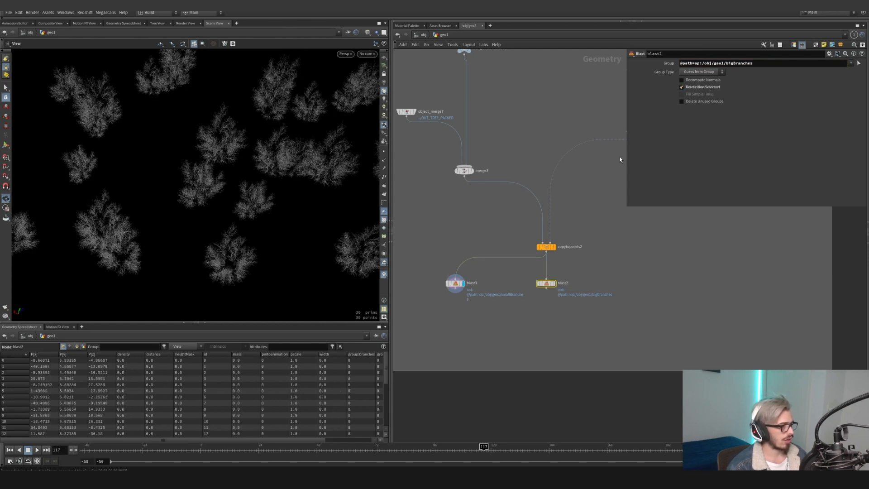
left_click(554, 283)
left_click(462, 283)
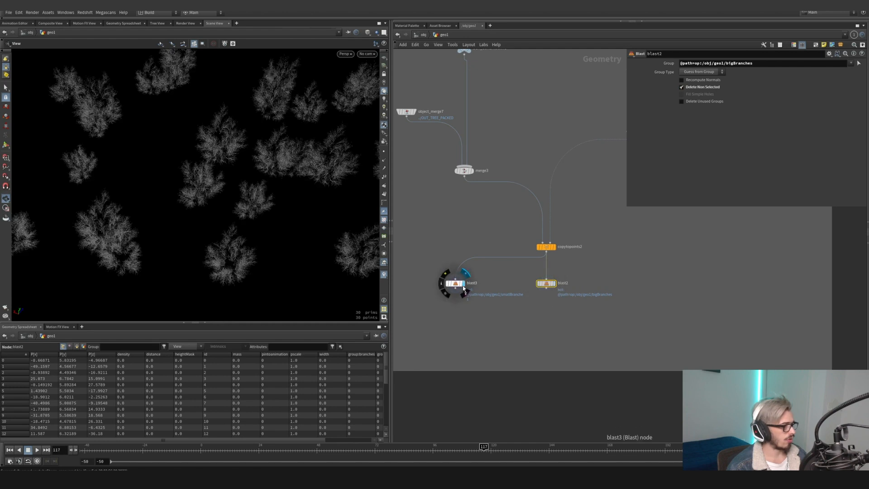
middle_click_drag(561, 299, 476, 291)
left_click_drag(464, 277, 563, 278, "alt")
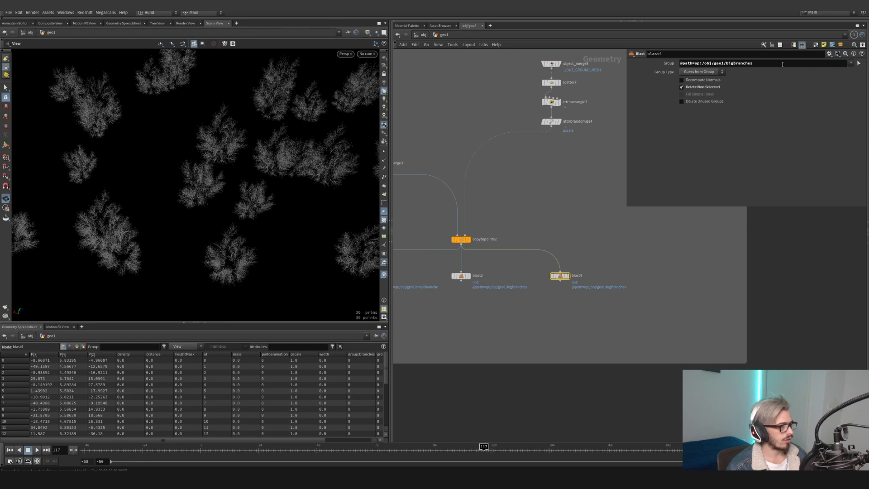
left_click(851, 63)
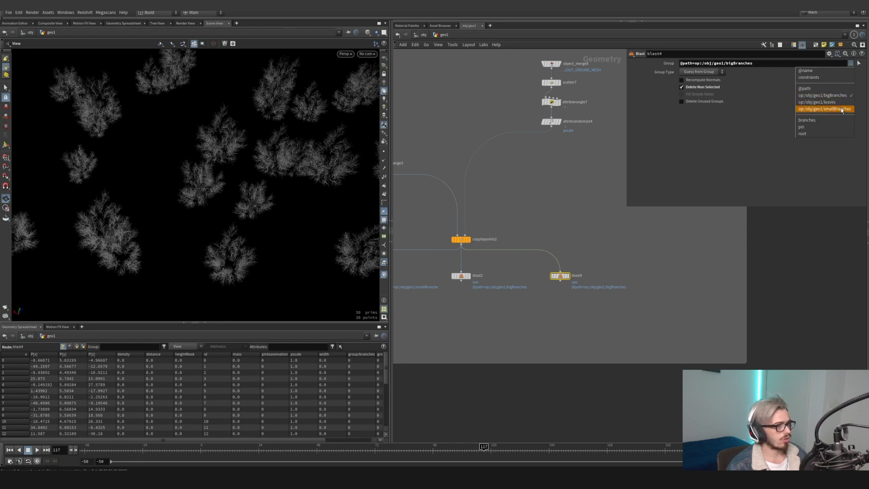
left_click(829, 77)
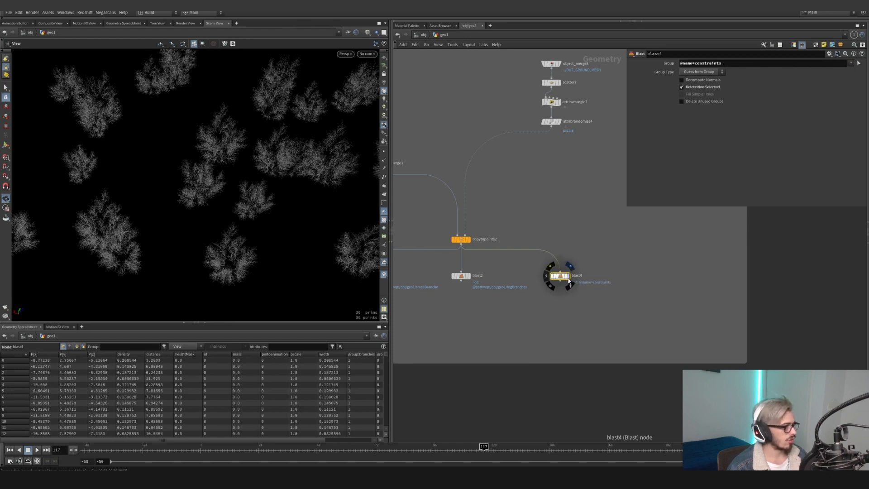
left_click(567, 276)
middle_click_drag(597, 314, 653, 265)
scroll(639, 281, "down", 2)
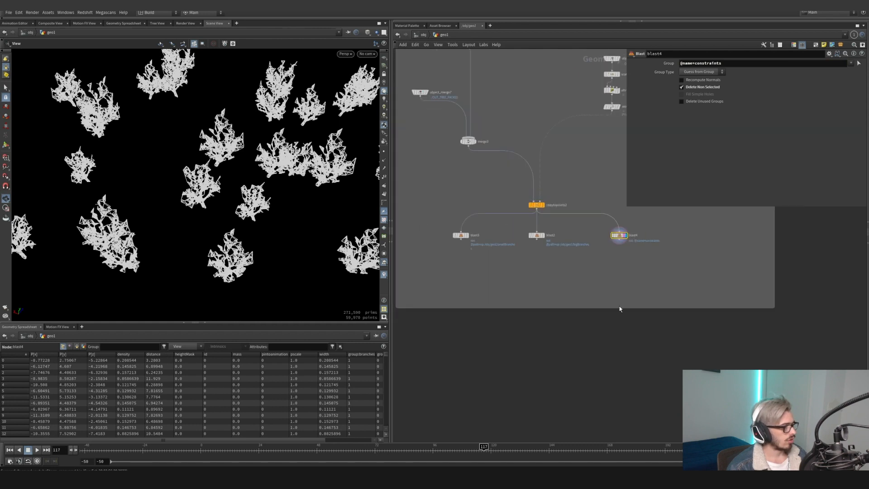
- Open the node info of the constraints Blast and visualize its id point attribute in the viewport
middle_click(619, 235)
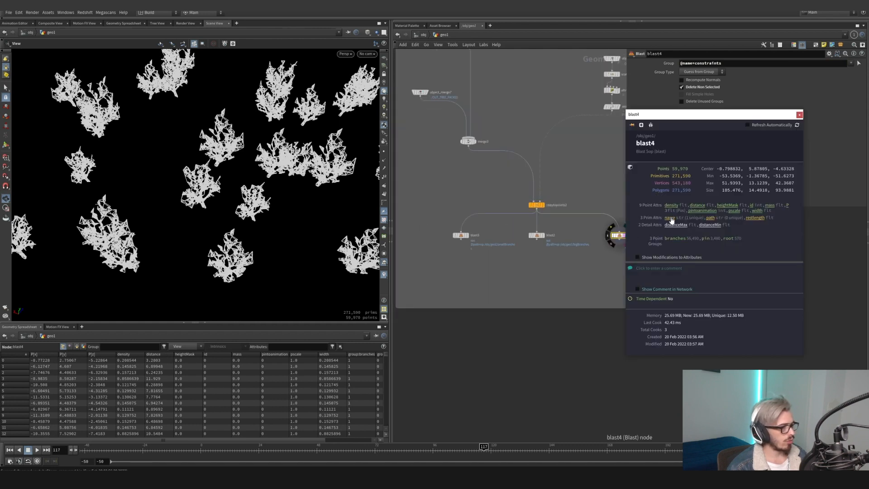
left_click(752, 206)
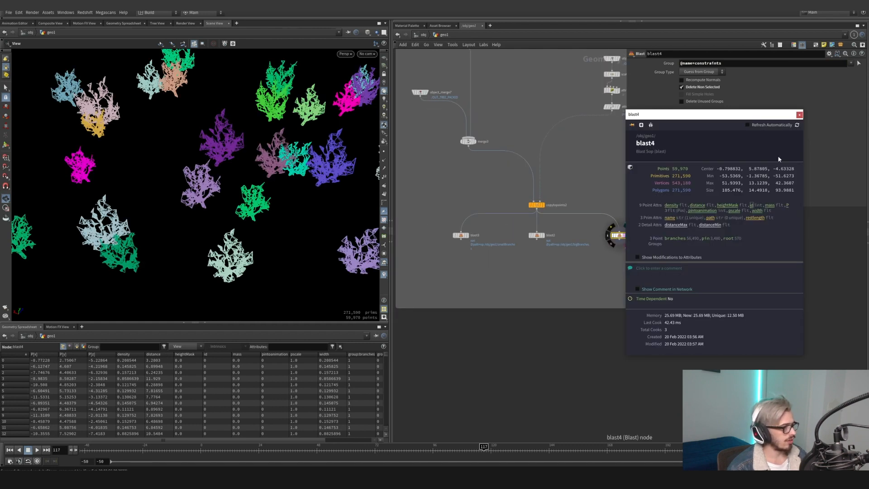
left_click(800, 114)
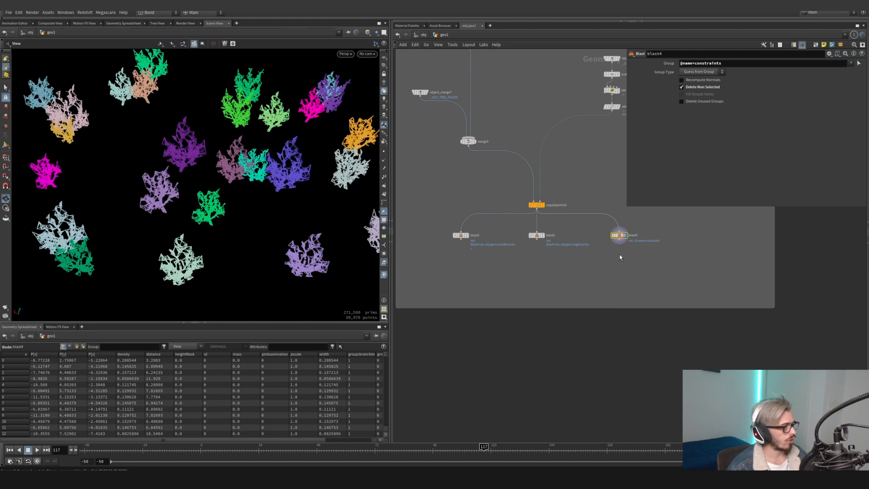
- Add an Attribute Promote after the constraints Blast, promoting id from Point to Primitive
scroll(620, 256, "up", 2)
key("Tab")
type("promo")
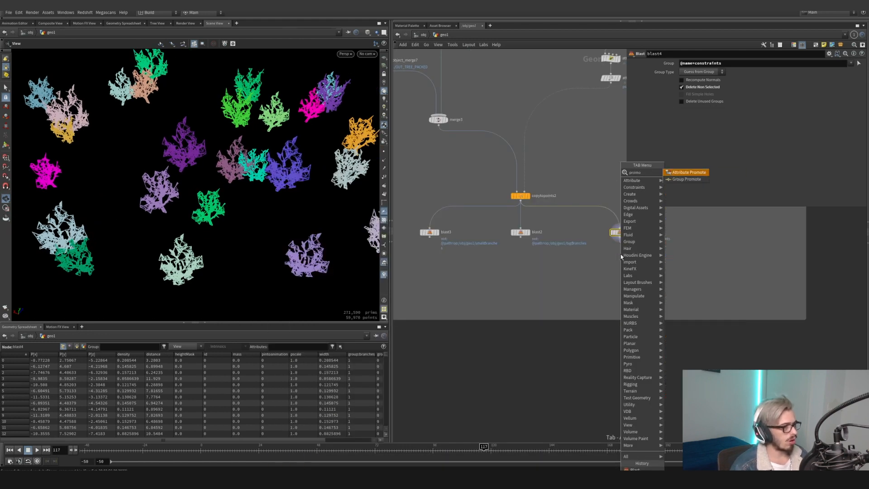
key("Return")
left_click(621, 258)
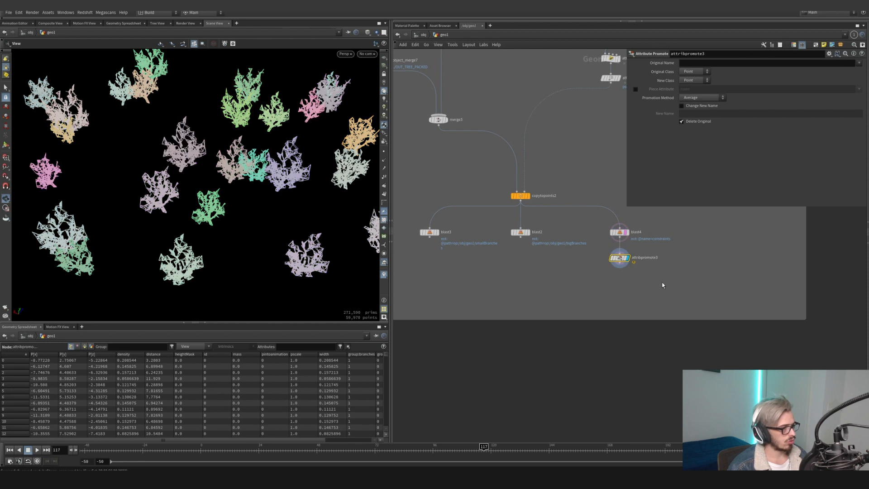
left_click(859, 64)
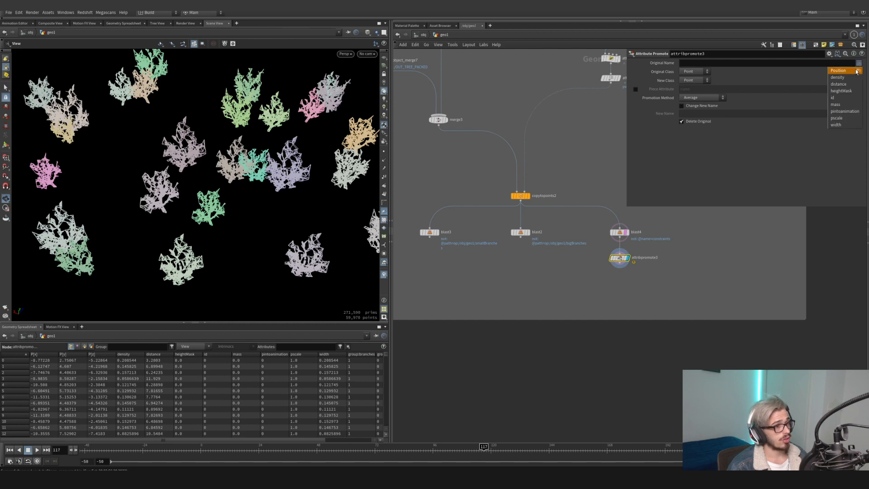
left_click(833, 97)
left_click(695, 81)
left_click(692, 93)
- Duplicate the Attribute Promote for the big-branch and small-branch streams and wire each copy beneath blast2 and blast3
left_click_drag(620, 260, 432, 263, "alt")
left_click(521, 237)
left_click(520, 254)
left_click(430, 237)
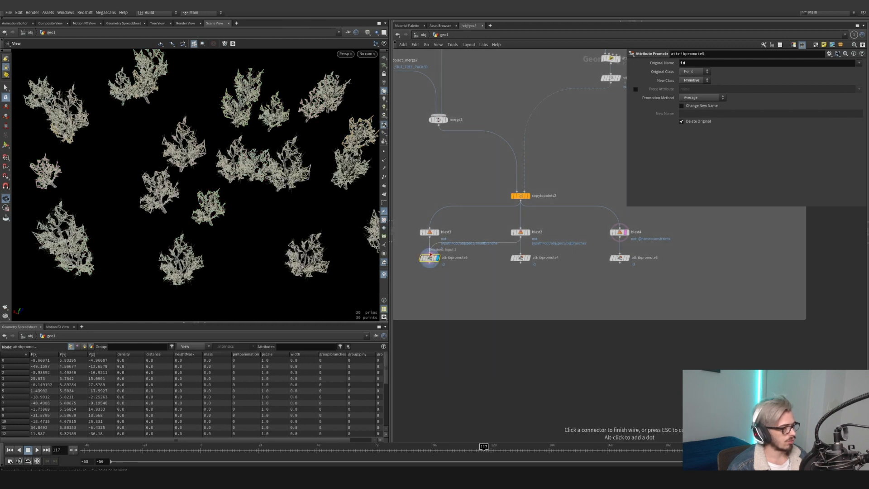
left_click(429, 254)
left_click(557, 291)
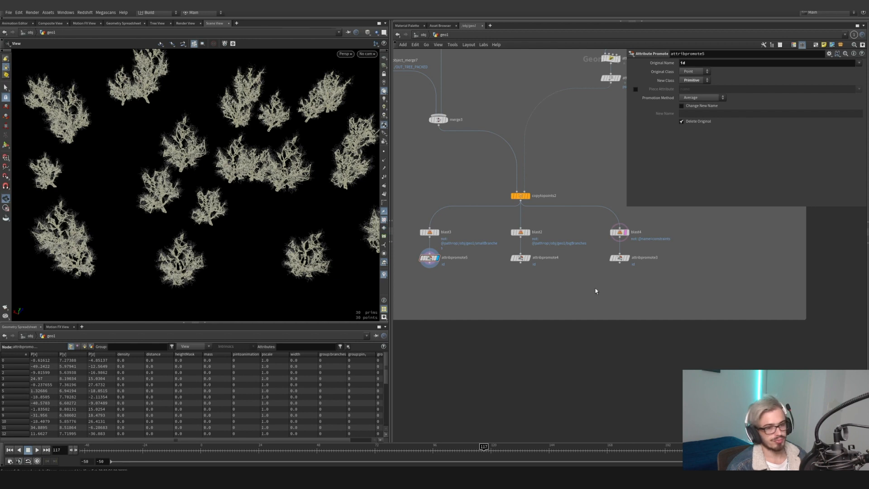
- Add a Null beneath the small-branch Attribute Promote and name it OUT_SMALL_BRANCHES_GEO
key("Tab")
left_click(581, 306)
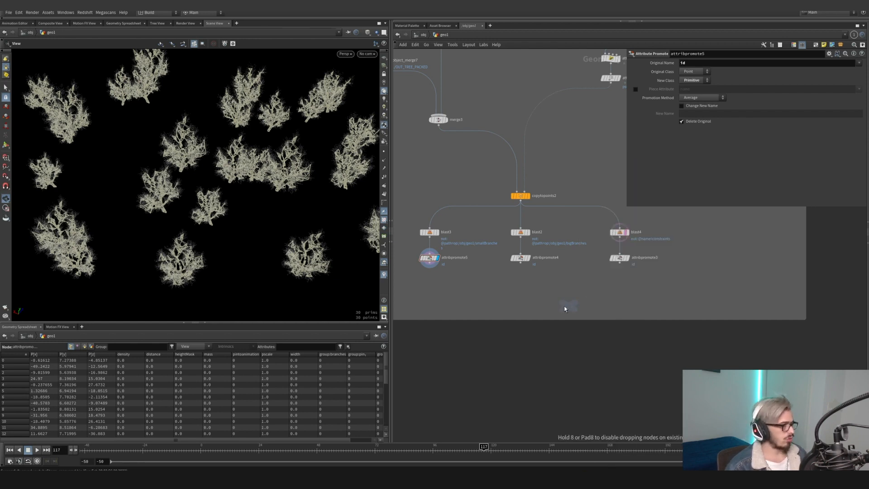
left_click(431, 289)
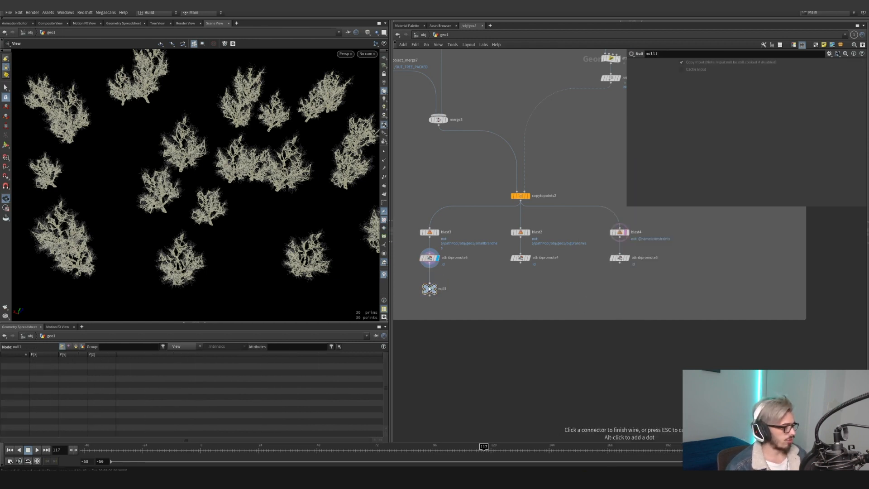
double_click(443, 289)
left_click_drag(449, 289, 429, 291)
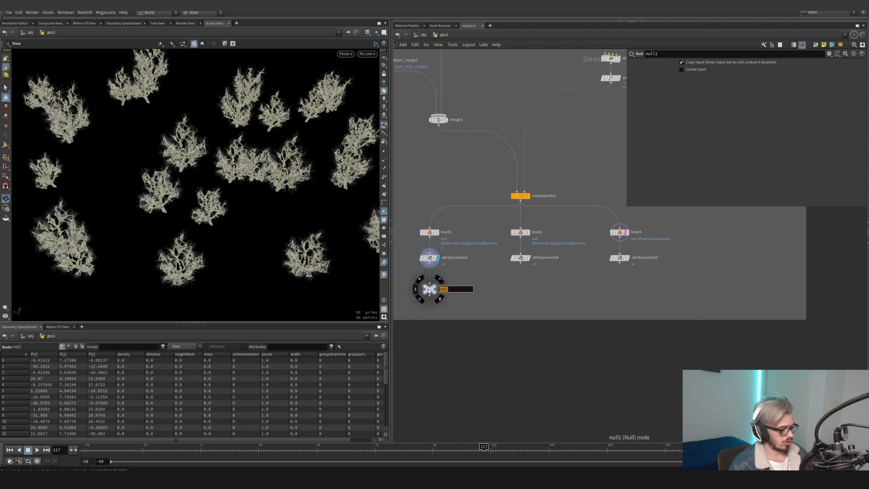
type("OUT_SMALL_BRANCHES_GEO")
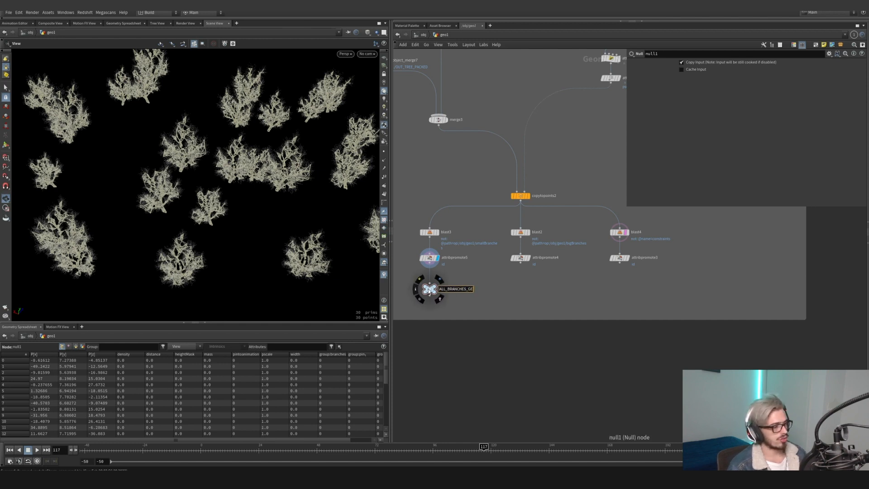
key("Return")
- Duplicate the small-branches Null under the big-branch stream and rename the copy OUT_BIG_BRANCHES_GEO
left_click_drag(429, 289, 542, 292, "alt")
double_click(551, 289)
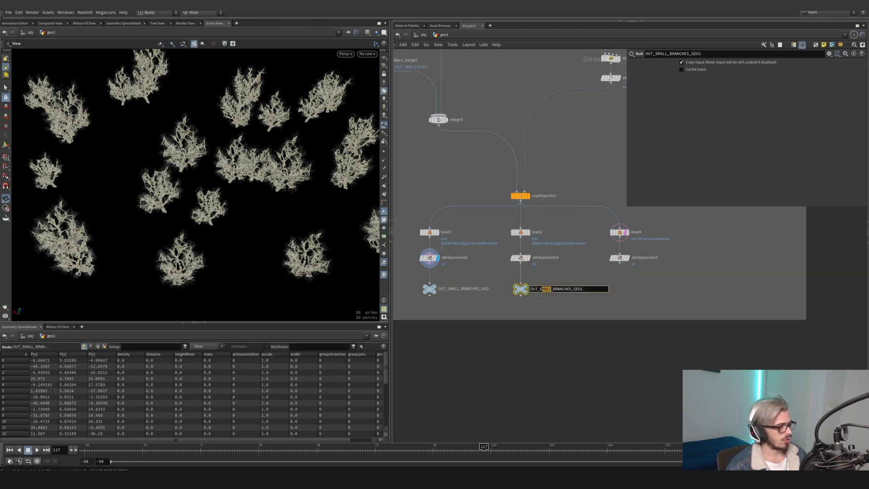
type("BIG")
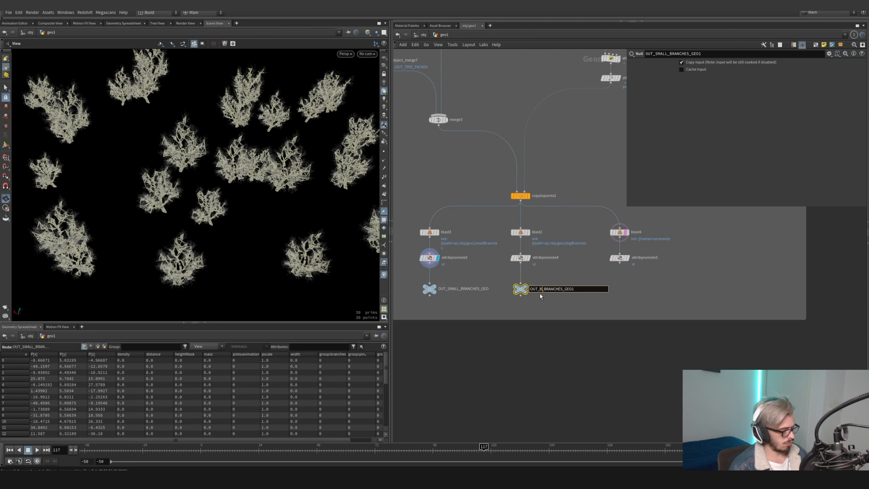
key("End")
key("BackSpace")
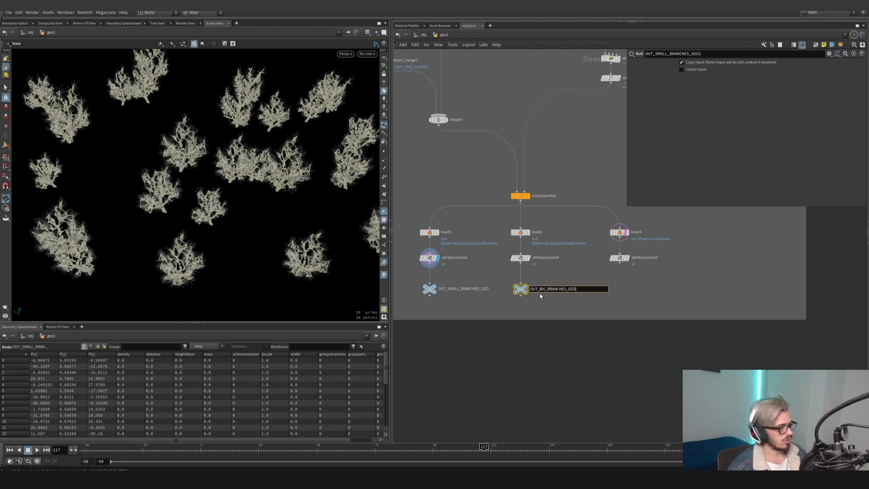
key("Return")
- Duplicate the big-branches Null under the constraints stream and rename the copy OUT_TREE_CONSTRAINTS
mouse_move(521, 293)
left_click_drag(521, 291, 620, 293, "alt")
double_click(636, 288)
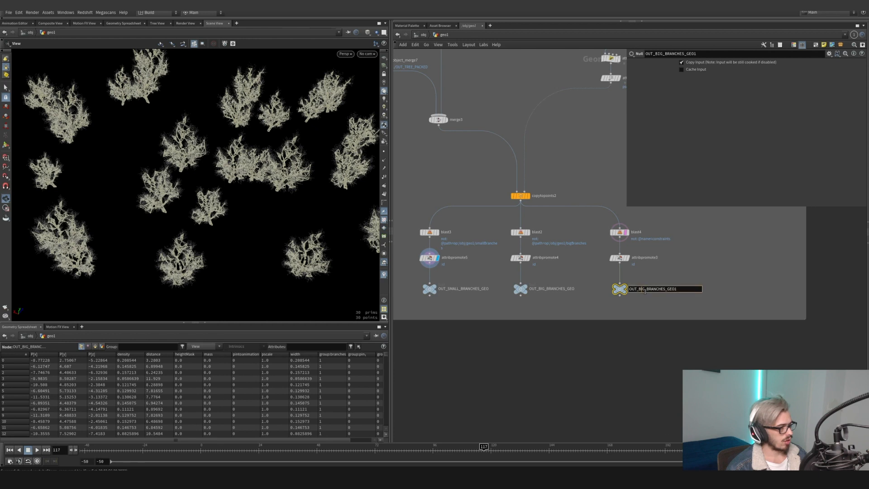
double_click(638, 290)
type("OUT_CONSTRAINTS")
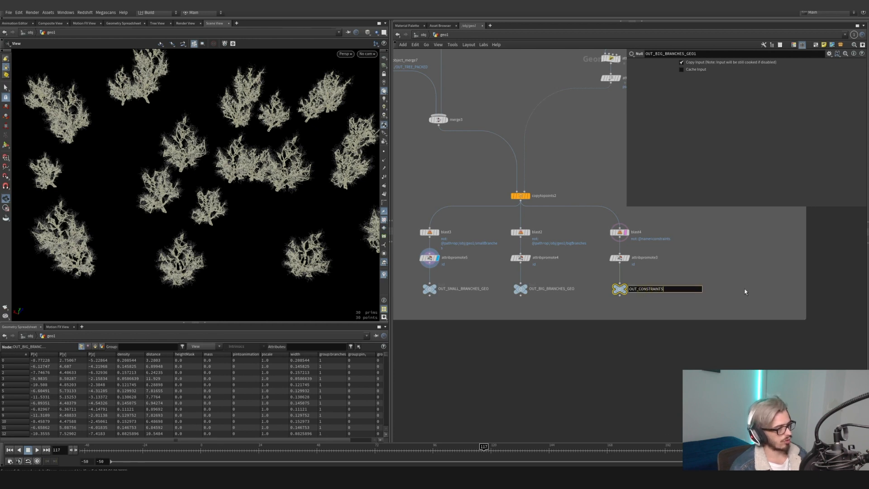
key("Return")
double_click(669, 289)
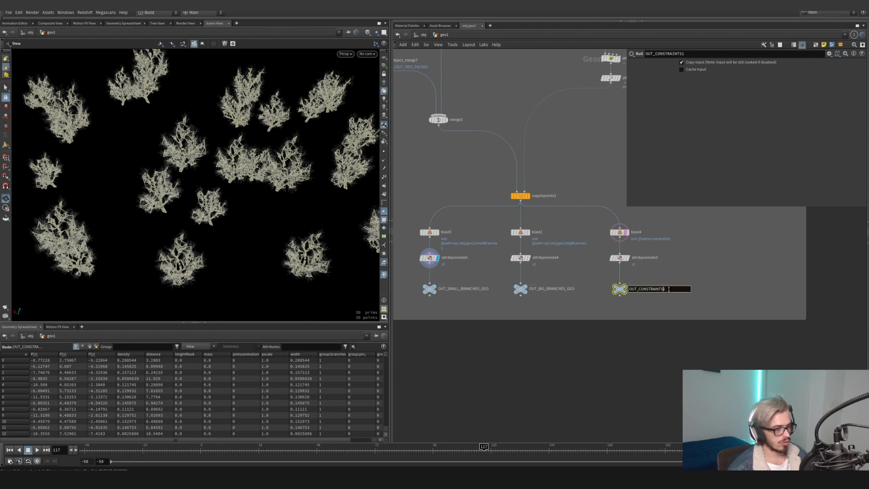
type("TREE_")
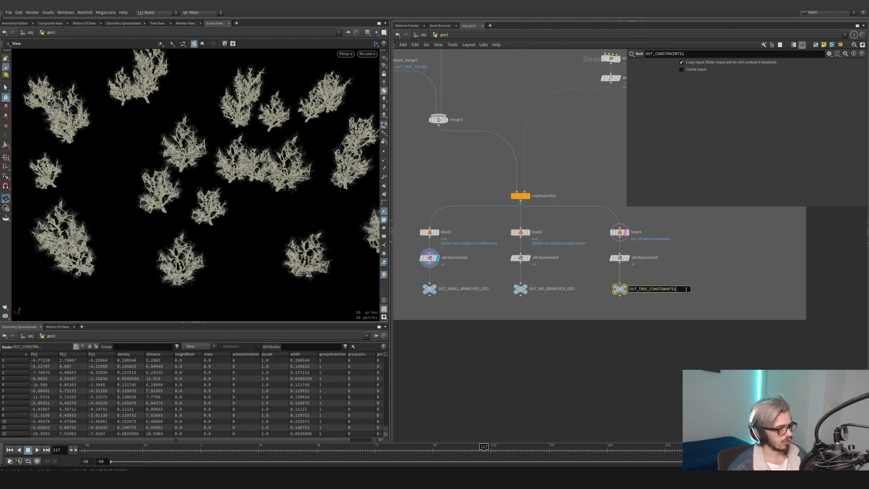
key("Return")
- Add a Merge node and feed it with OUT_SMALL_BRANCHES_GEO and OUT_BIG_BRANCHES_GEO
scroll(707, 311, "down", 3)
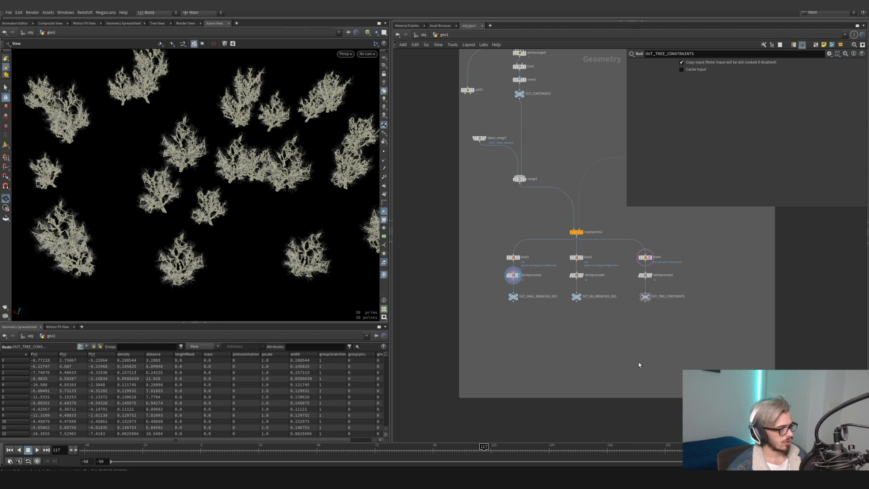
left_click_drag(577, 307, 508, 293)
key("Tab")
type("mer")
key("Return")
left_click(540, 325)
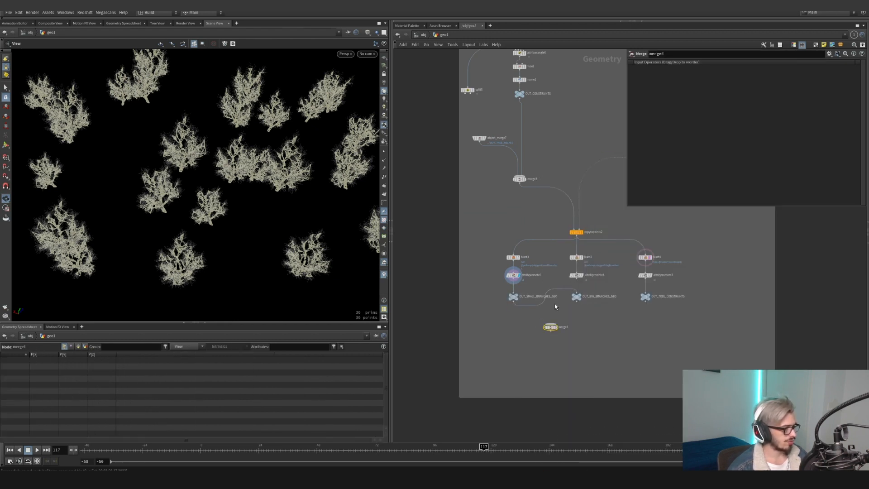
left_click_drag(589, 314, 484, 284)
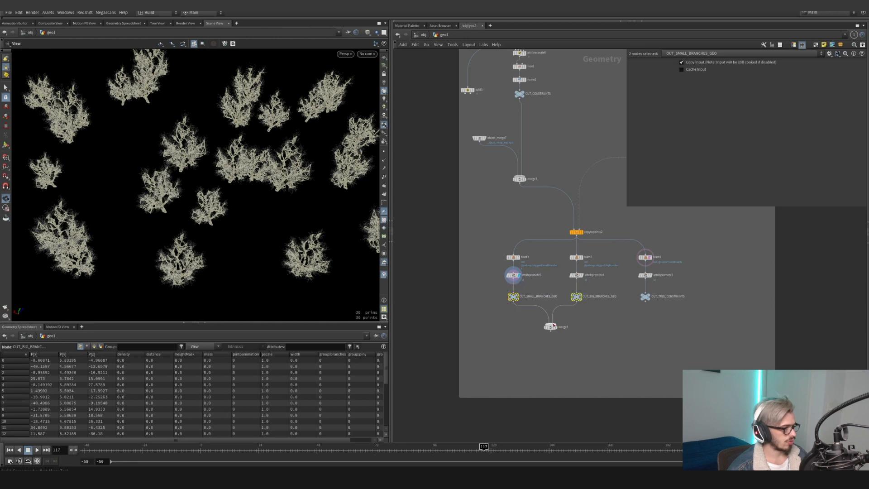
- Add a Null beneath the branch Merge and name it OUT_TREE
left_click_drag(548, 327, 551, 359)
left_click(550, 334)
key("Tab")
type("null")
key("Return")
double_click(553, 359)
type("OU")
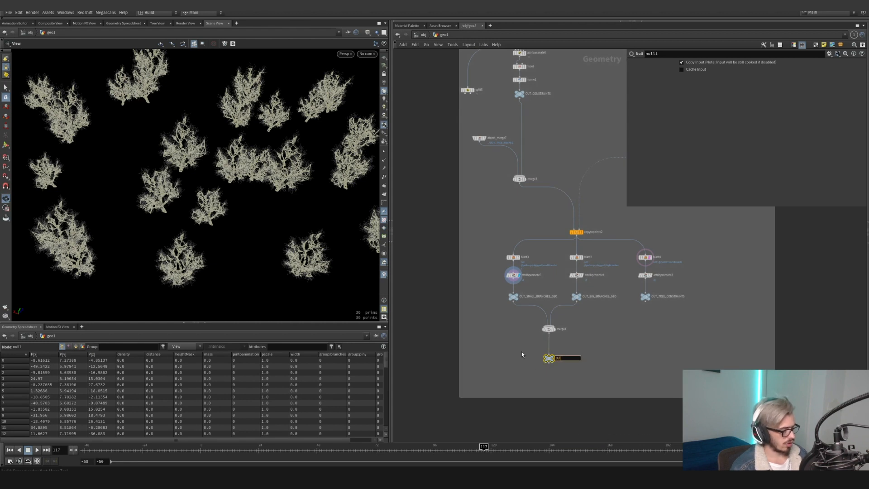
type("T_TREE")
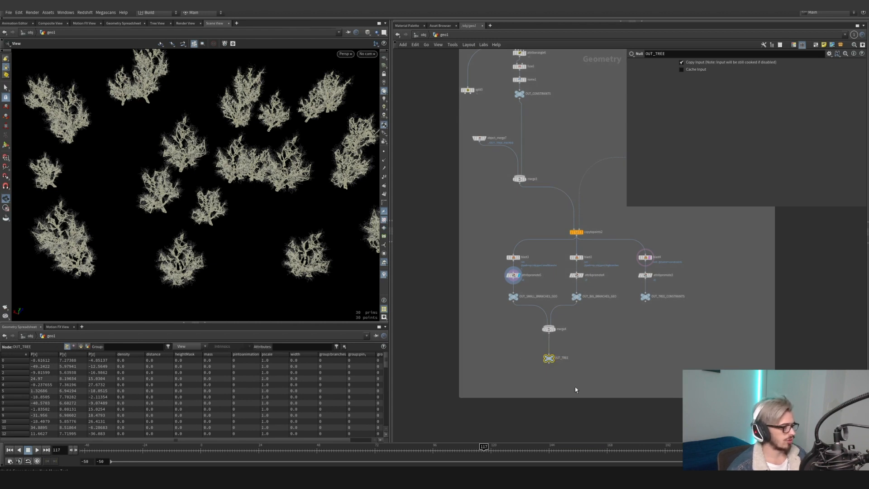
key("Return")
- Align the Merge and OUT_TREE nodes beneath the two branch outputs and save the scene
left_click(549, 329, "shift")
left_click_drag(550, 331, 547, 332)
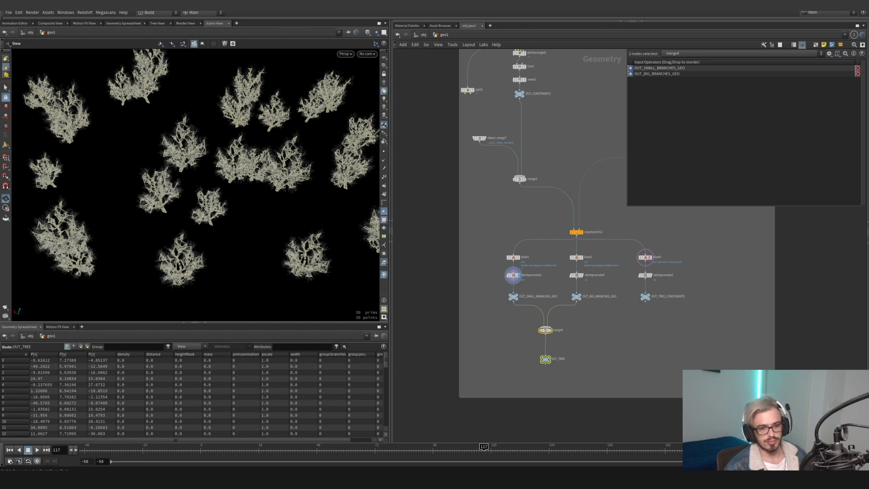
left_click(785, 316)
key("ctrl+s")
- Create a DOP Network in the empty space below the tree setup and enter it
scroll(725, 320, "down", 7)
middle_click_drag(723, 313, 599, 317)
left_click_drag(613, 317, 601, 317)
middle_click_drag(602, 317, 602, 298)
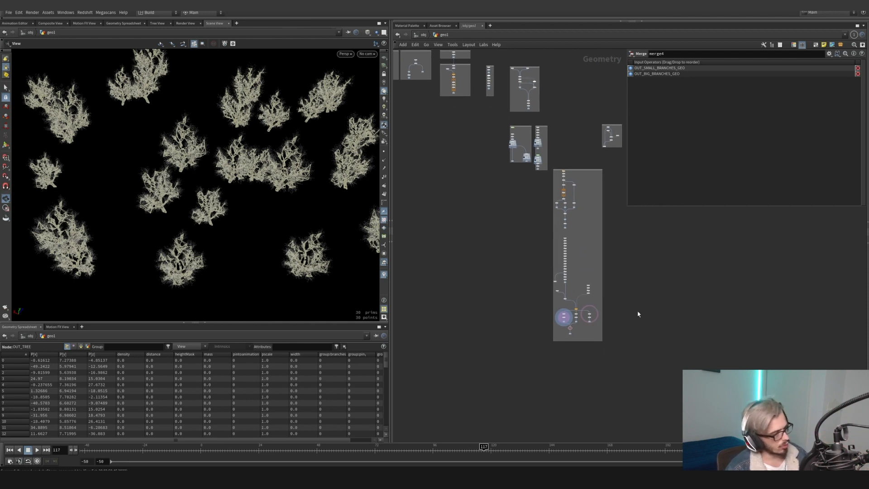
scroll(597, 311, "up", 5)
key("Tab")
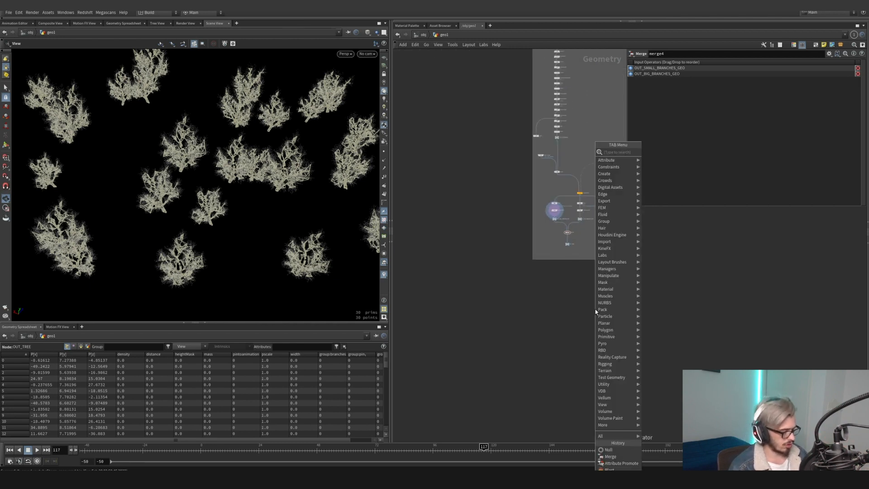
type("obj")
key("Return")
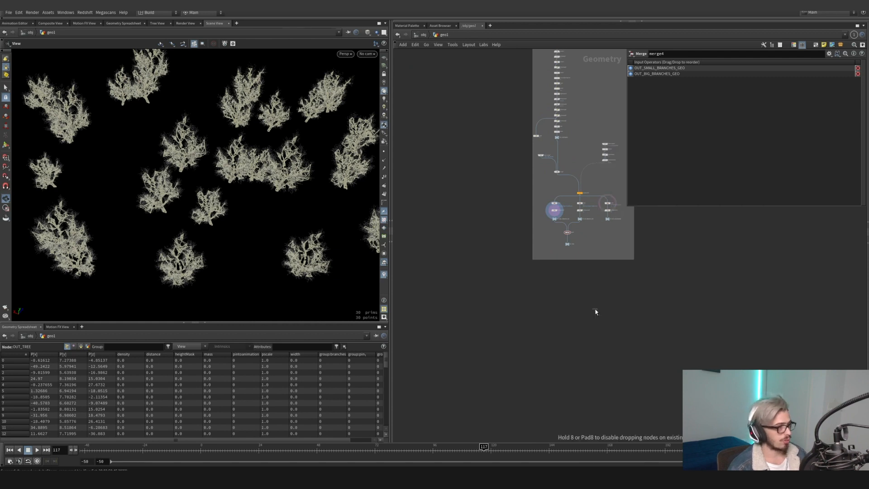
left_click(596, 311)
double_click(596, 310)
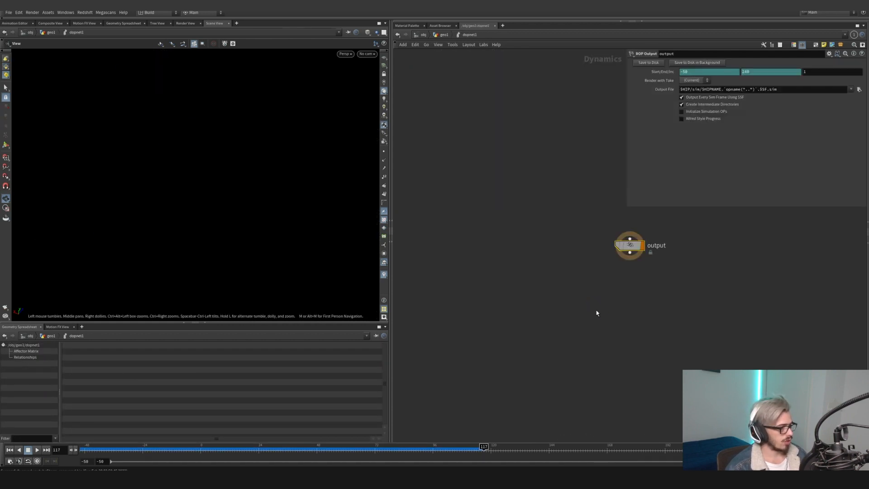
- Add a Wire Solver above the DOP network's output node, connected to it
key("Tab")
type("grav")
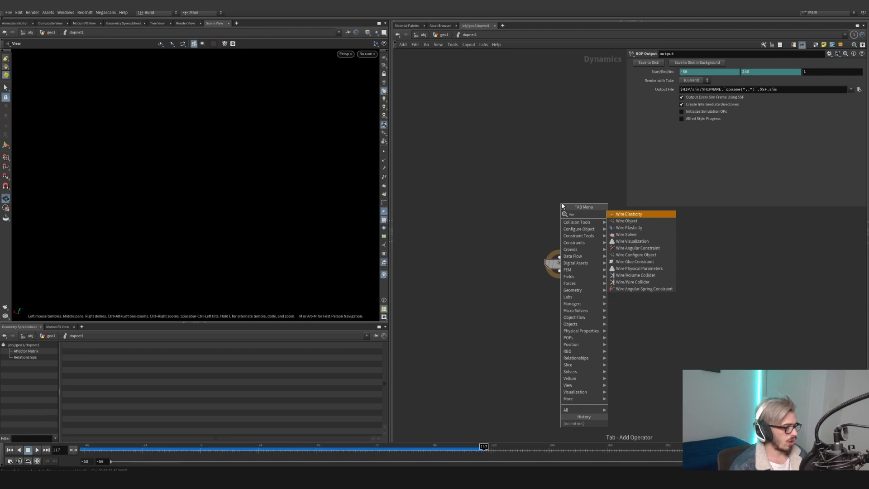
key("Return")
left_click(562, 206)
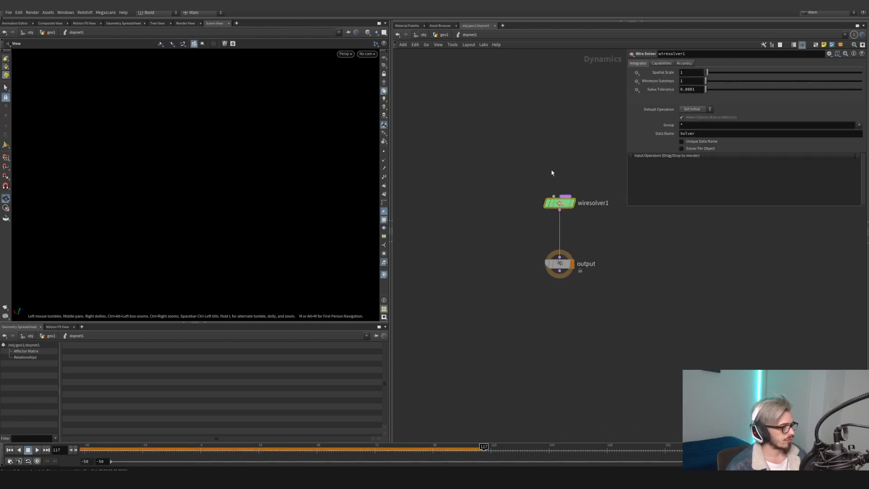
- Add a Wire Object above the Wire Solver and connect it to the solver's first input
key("Tab")
type("wireo")
key("Return")
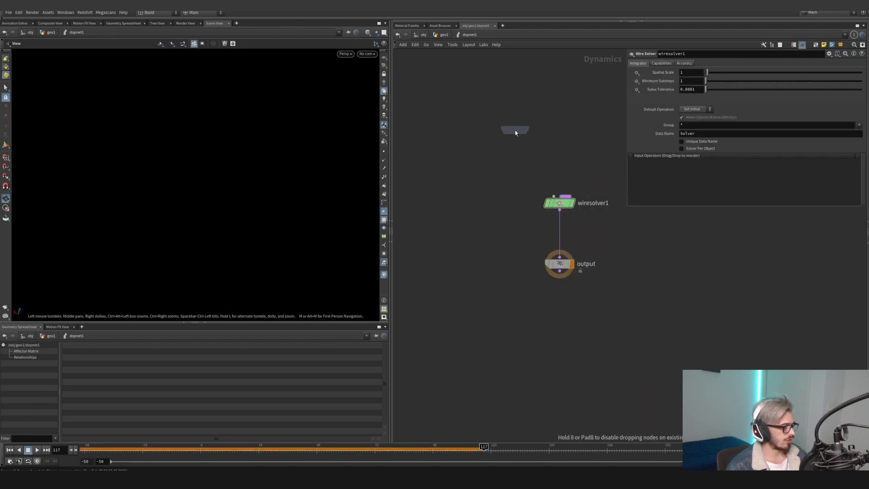
left_click(515, 130)
left_click_drag(515, 137, 553, 196)
middle_click_drag(600, 177, 548, 202)
key("shift+s")
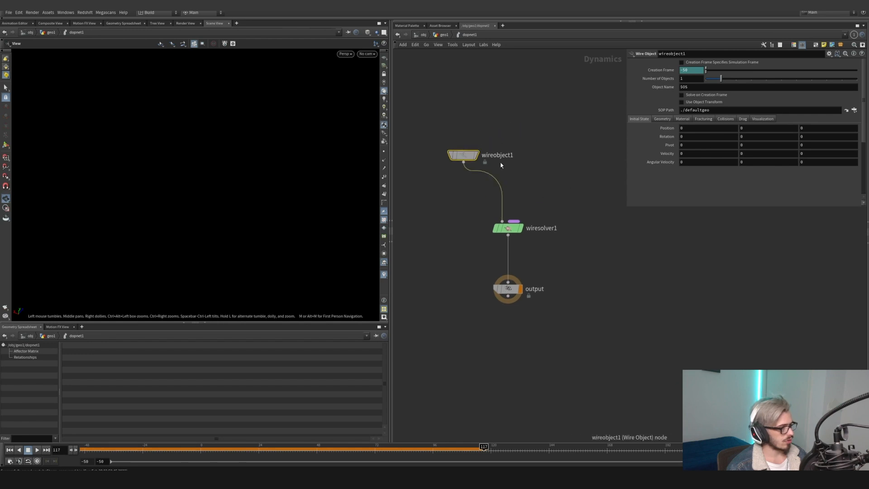
scroll(521, 174, "down", 3)
left_click_drag(486, 164, 466, 133)
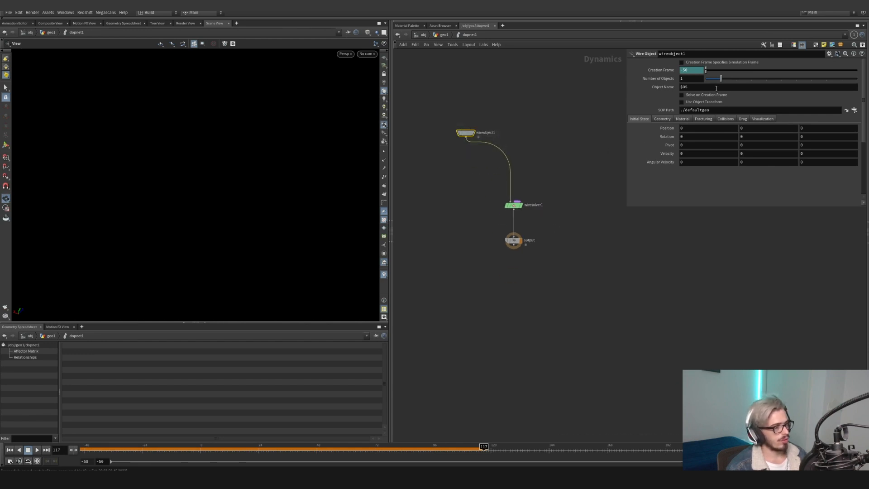
- Set the Wire Object's SOP Path to OUT_TREE_CONSTRAINTS
left_click(855, 110)
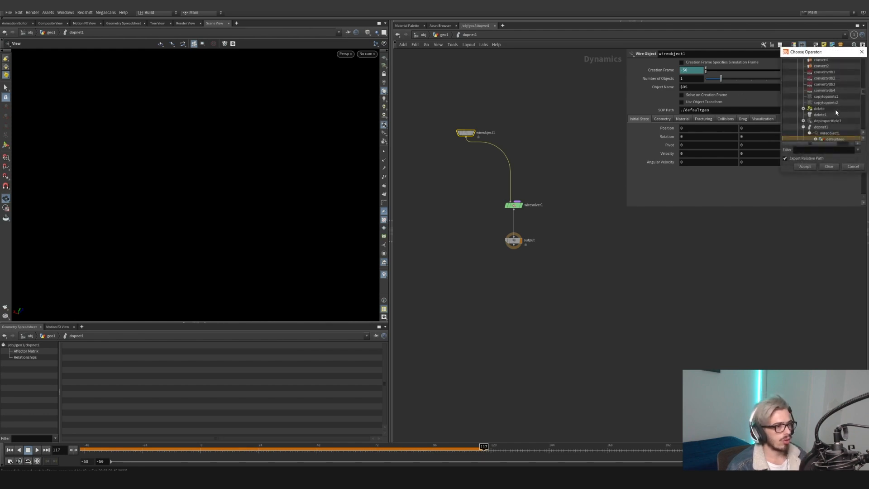
scroll(821, 120, "down", 10)
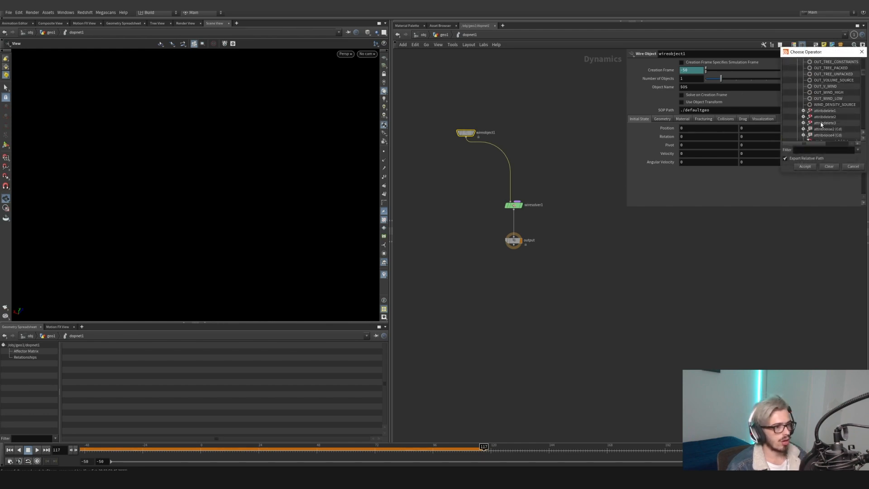
scroll(822, 113, "up", 10)
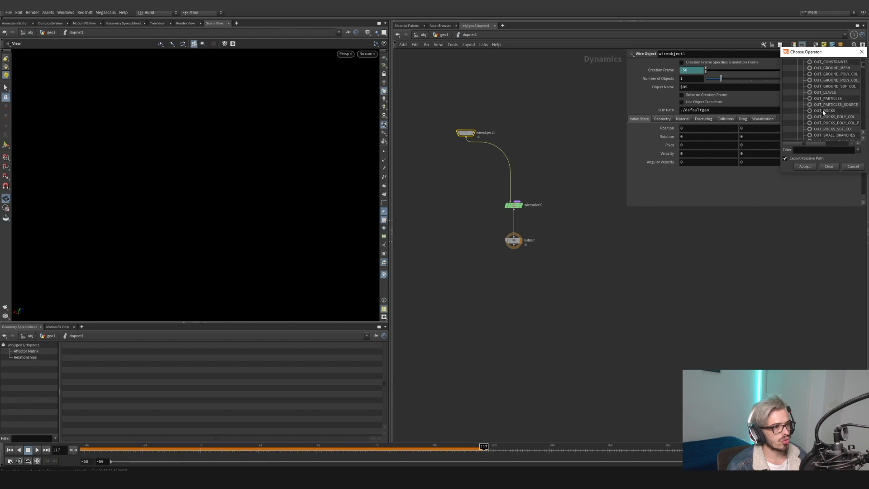
scroll(825, 96, "down", 5)
left_click(820, 117)
left_click(805, 167)
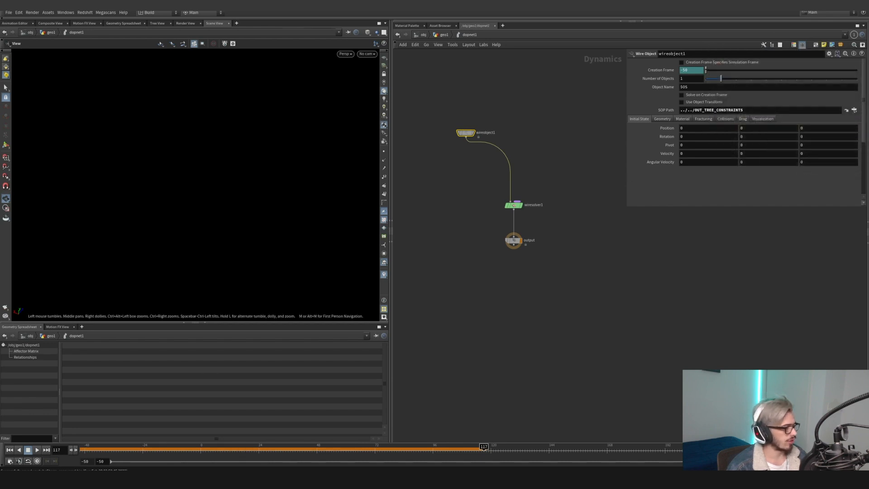
- Play the wire simulation of all the trees from frame -50, then return to the start frame
left_click(81, 452)
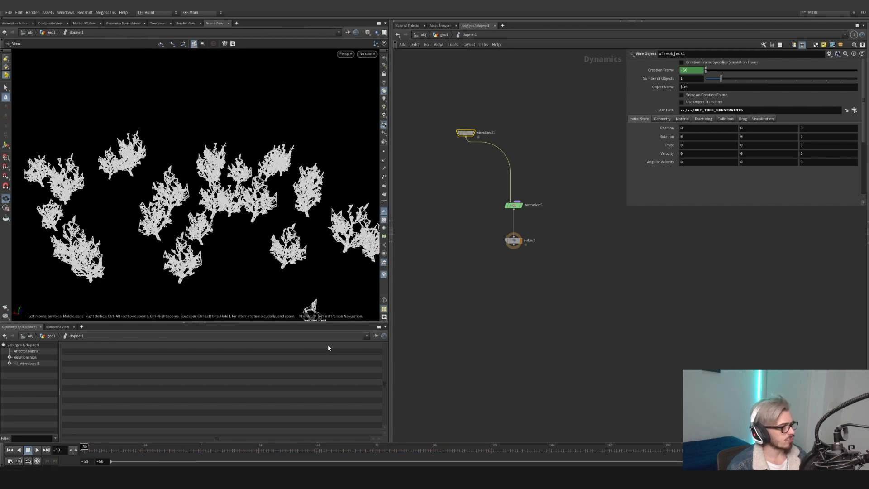
left_click(37, 450)
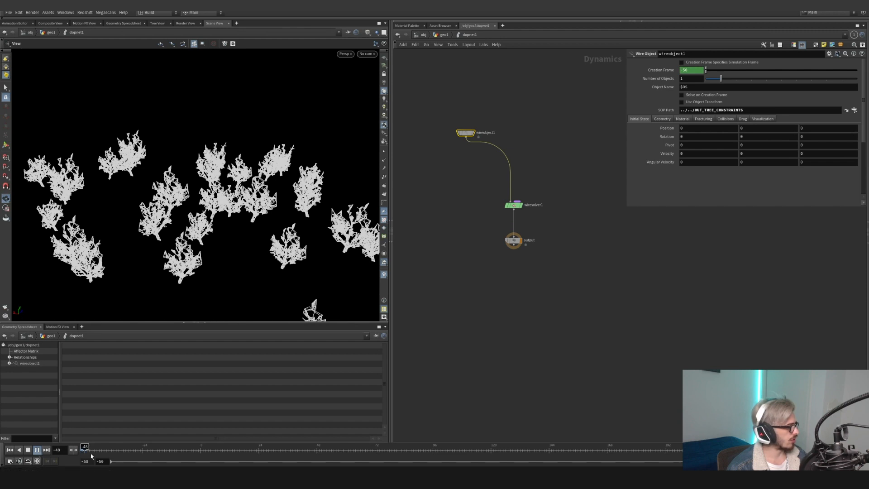
left_click_drag(84, 451, 69, 453)
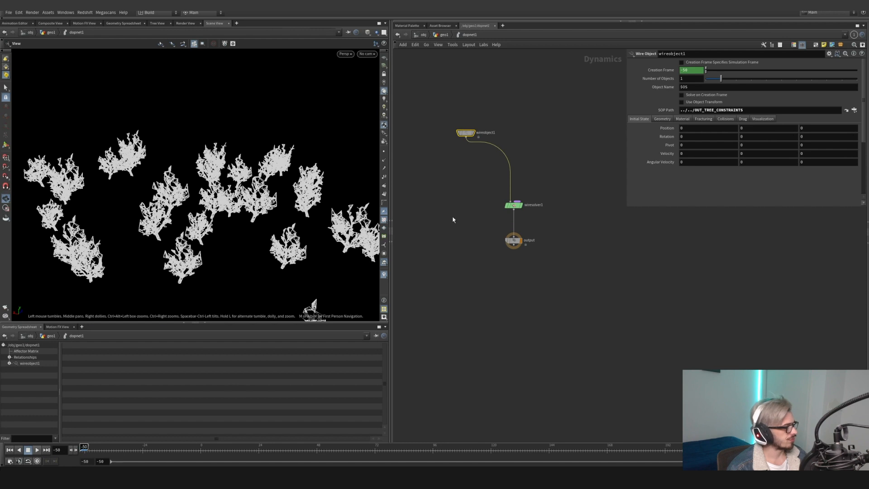
- Bypass the Copy to Points node above the branch outputs and play the wire simulation on the single tree
left_click(444, 34)
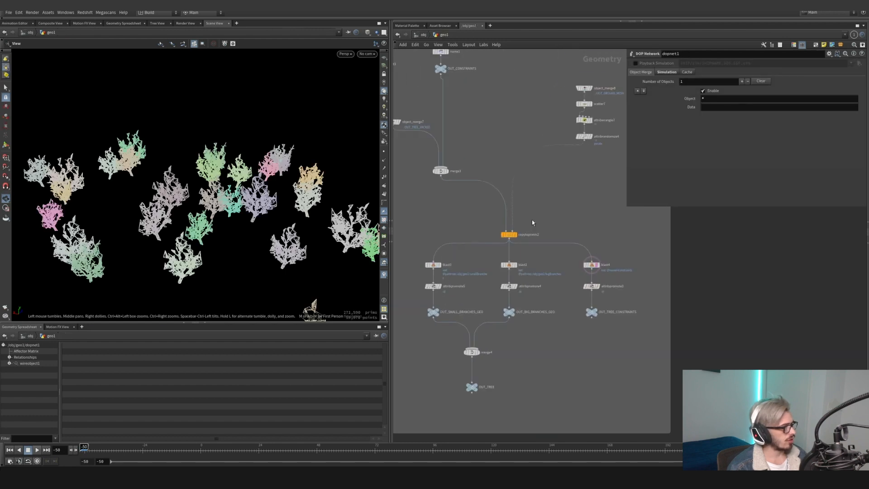
left_click(505, 235)
middle_click_drag(569, 340, 550, 179)
double_click(534, 419)
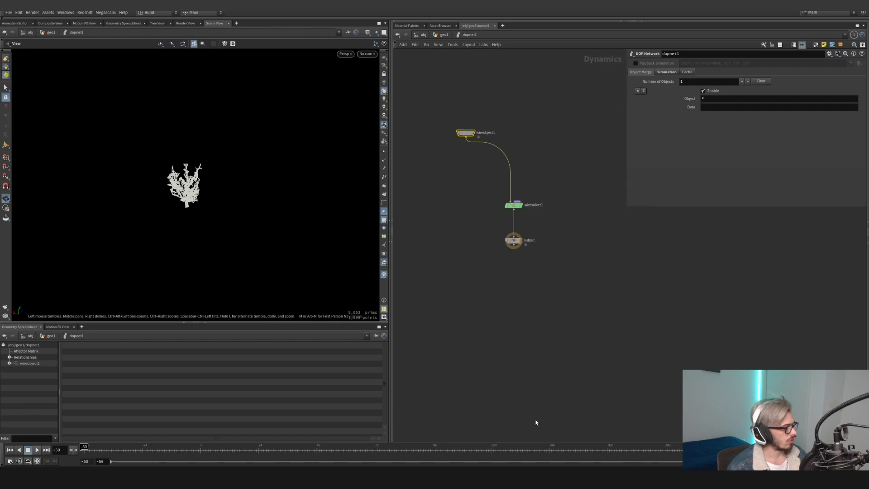
left_click(37, 451)
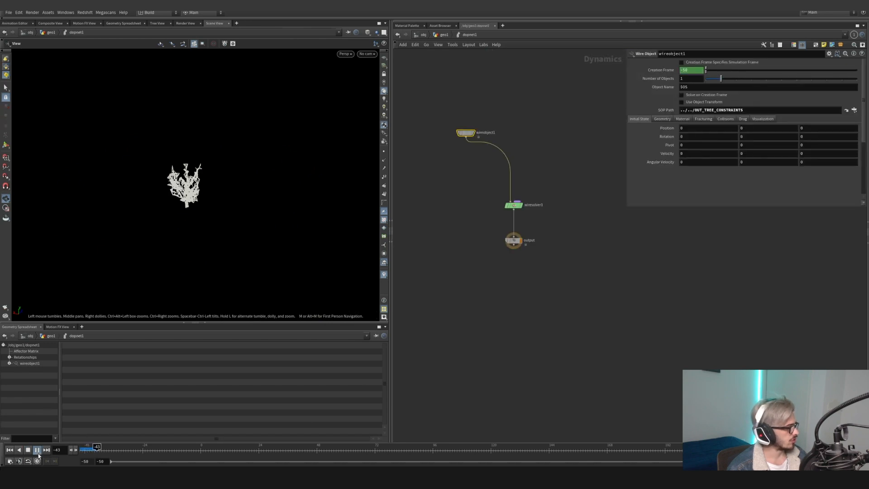
left_click(37, 450)
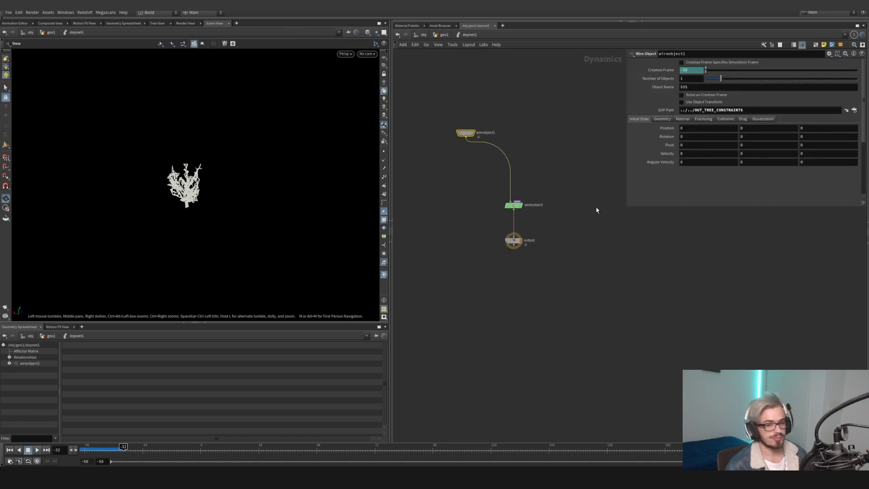
- Add a Multiple Solver below the Wire Solver and move the output node down to make room for it
middle_click_drag(594, 236, 586, 209)
key("Tab")
type("mult")
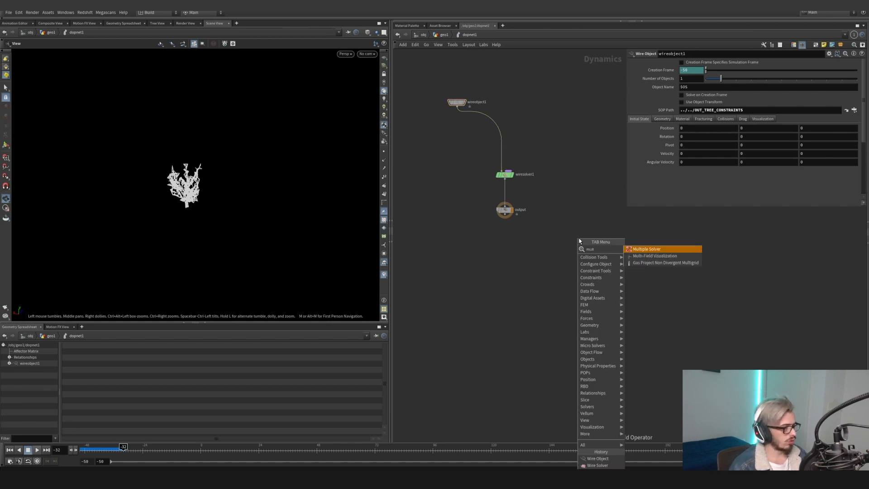
key("Return")
left_click(521, 240)
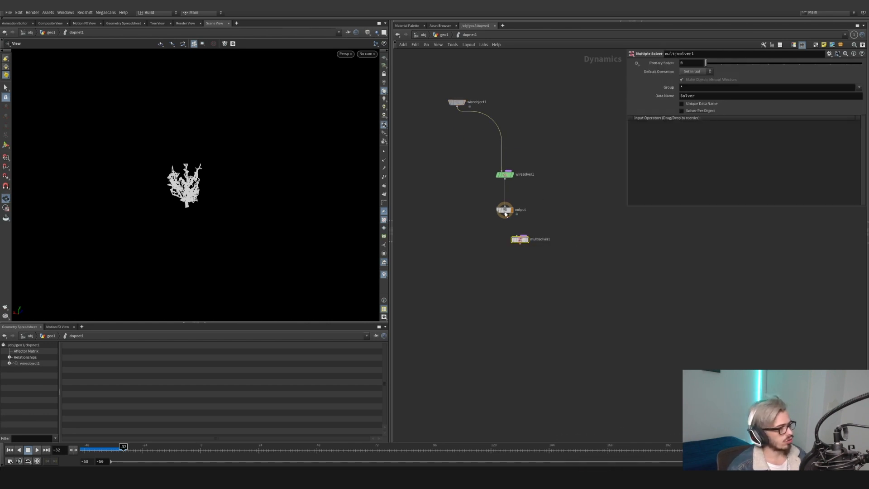
left_click_drag(504, 210, 499, 295)
key("Tab")
type("pop ad")
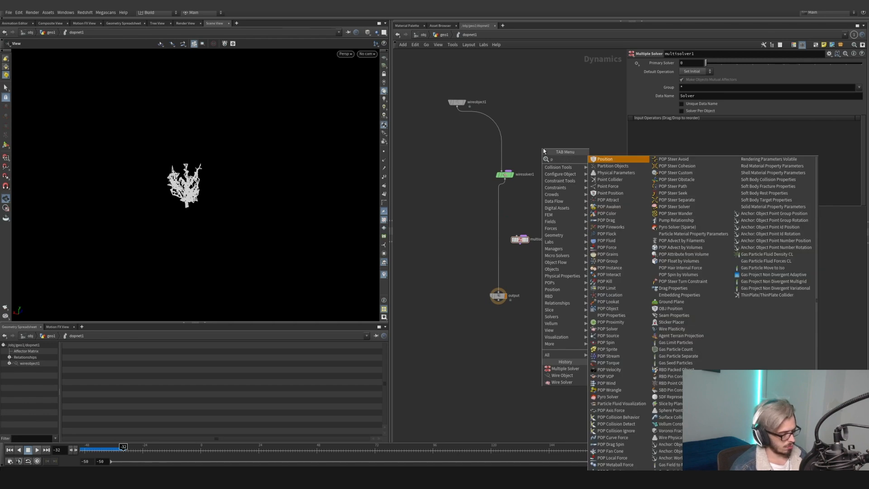
key("Return")
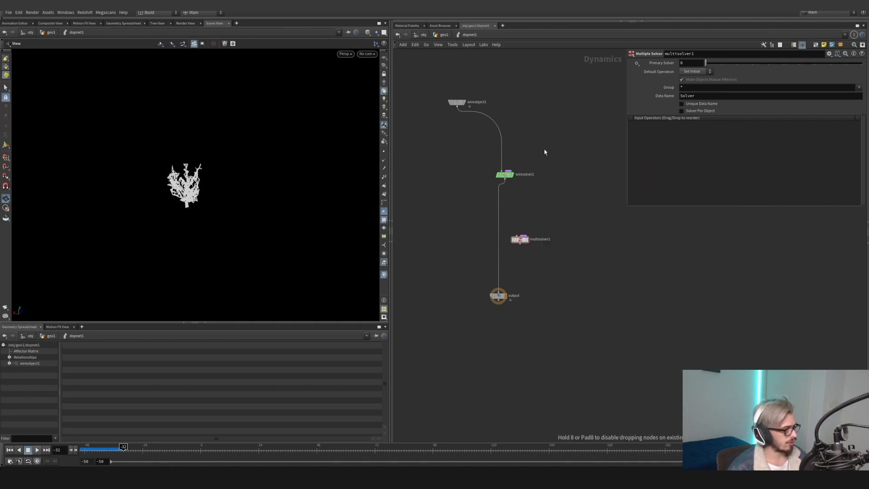
left_click(543, 148)
key("ctrl+z")
- Try feeding a POP Advect by Volumes node into the Wire Solver, then delete it
key("Tab")
type("pop adv")
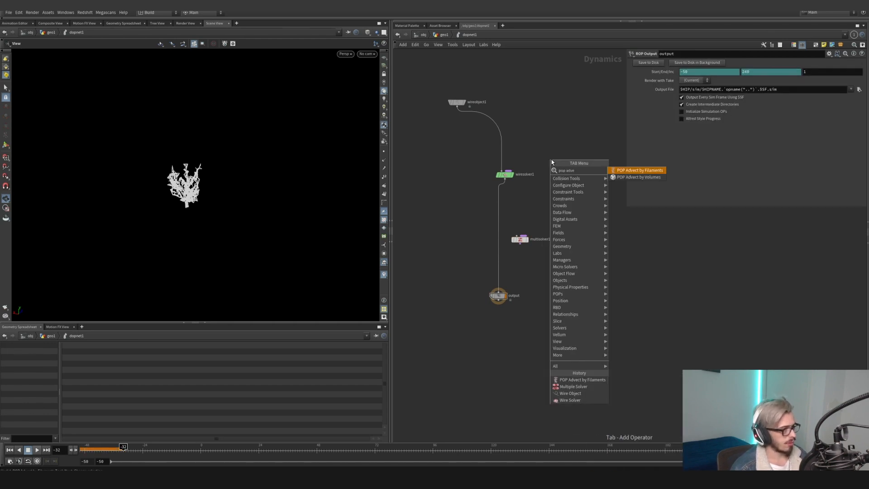
key("Return")
left_click(552, 152)
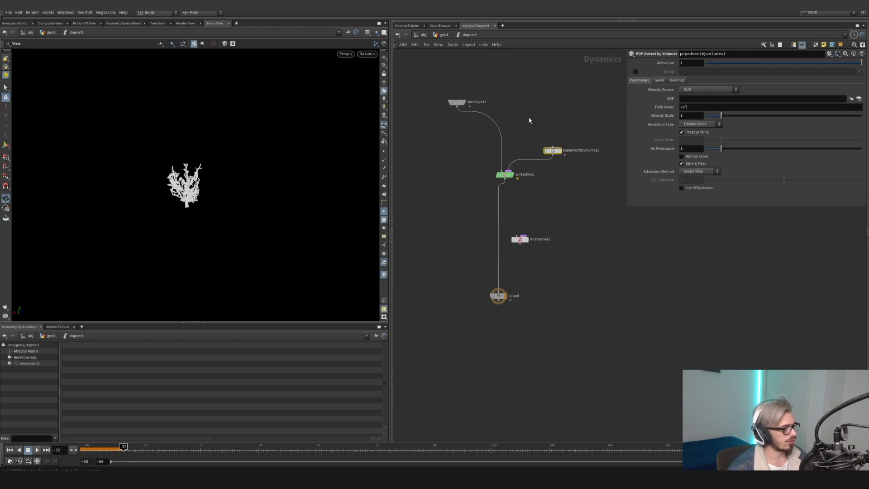
key("Delete")
- Wire the Wire Object, Wire Solver and a new SOP Solver into the Multiple Solver and connect it to the output
left_click_drag(502, 167, 525, 299)
left_click_drag(524, 234, 608, 223)
type("sopso")
key("Return")
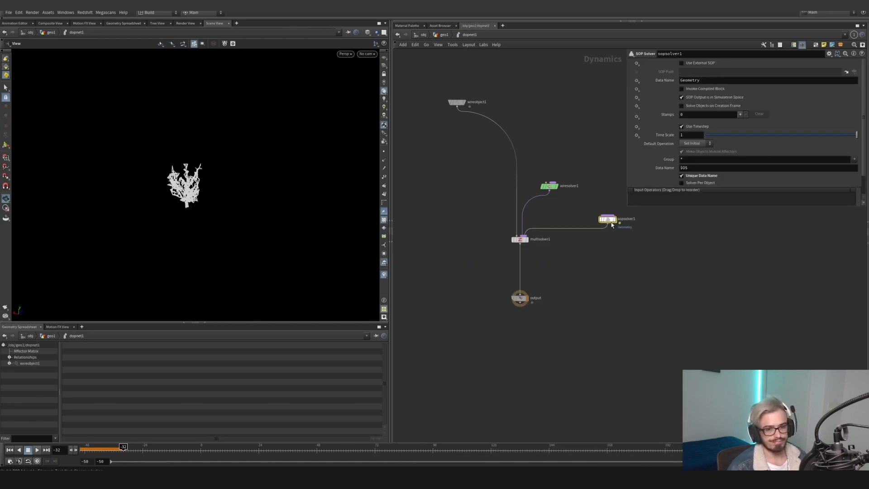
middle_click_drag(624, 255, 603, 255)
left_click_drag(585, 220, 526, 212)
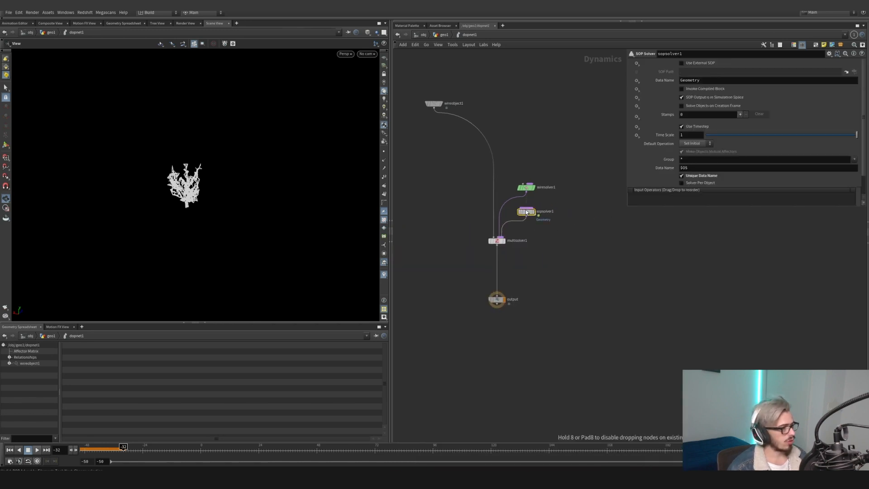
- Insert a Gravity Force between the Multiple Solver and the output node
left_click(497, 299)
left_click_drag(497, 299, 497, 329)
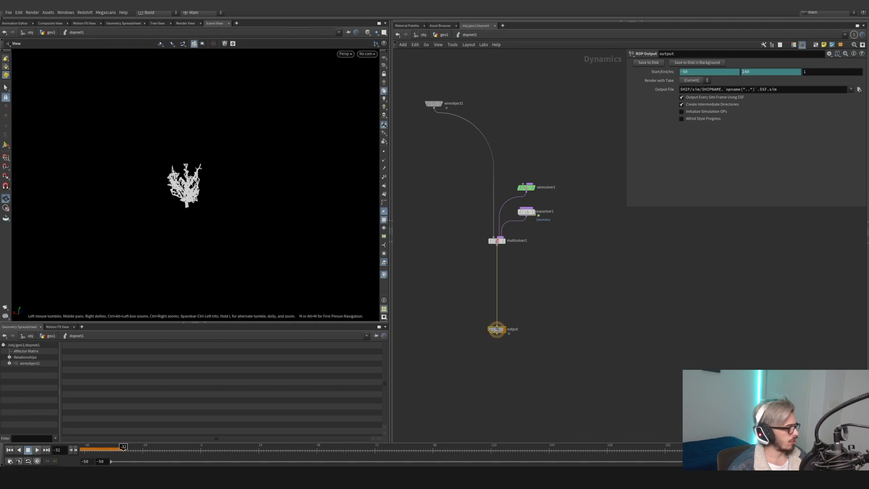
key("Tab")
type("gra")
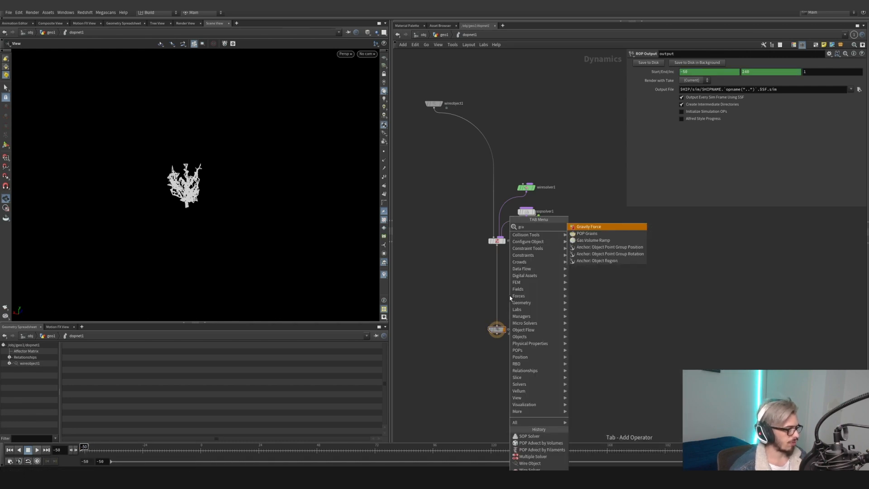
key("Return")
scroll(510, 295, "up", 3)
left_click(490, 290)
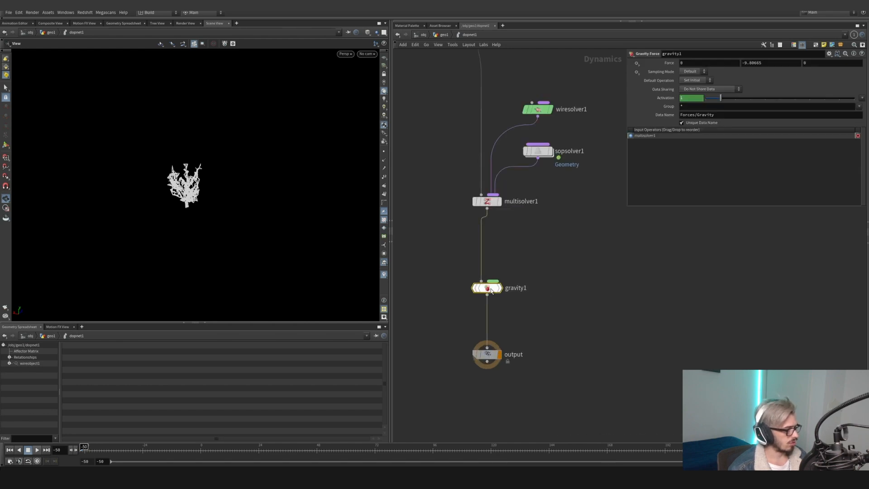
- Play the simulation with gravity, frame the tree in the viewport and scrub back to frame -39
left_click(38, 451)
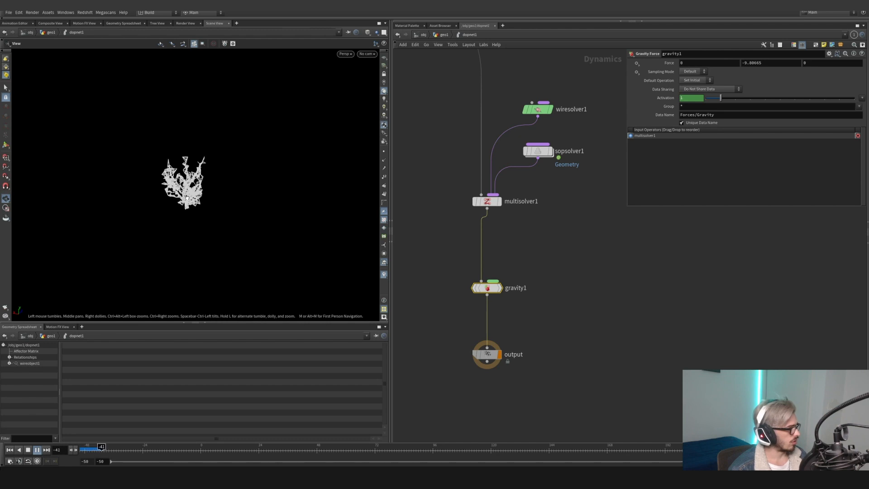
key("g")
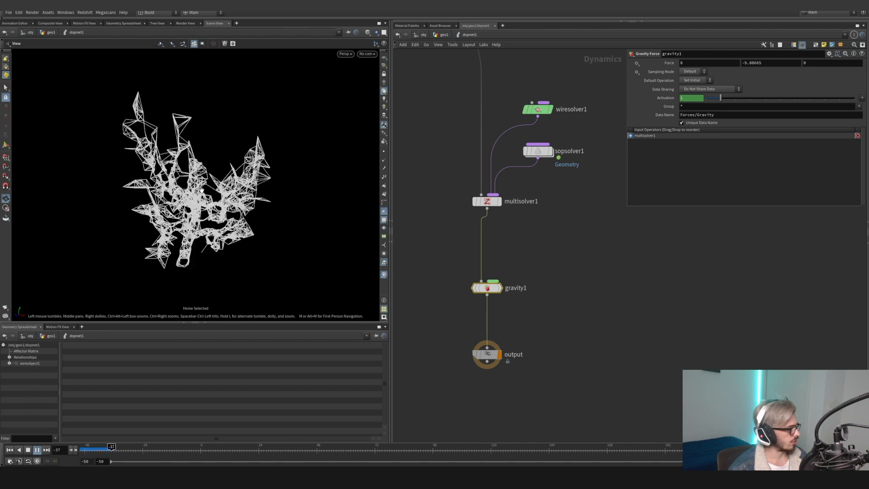
left_click(106, 447)
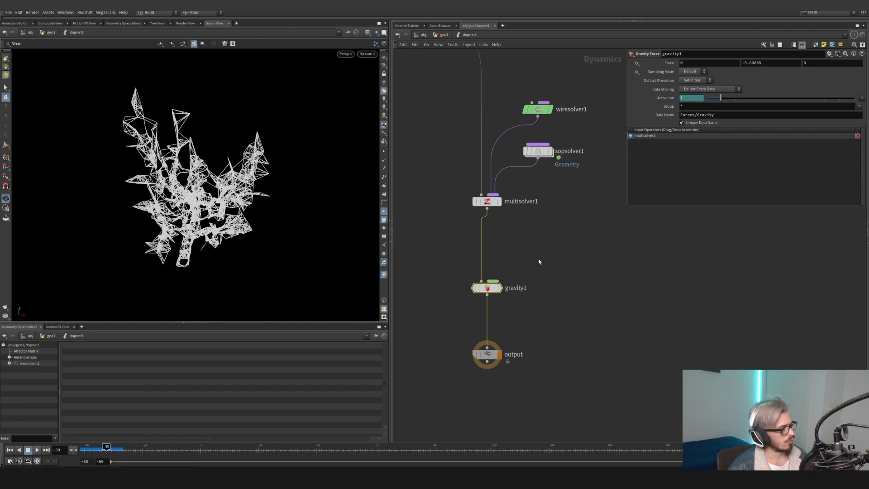
- Set the Wire Object's Linear Spring Constant to 100000 in its material elasticity settings
middle_click_drag(549, 255, 556, 328)
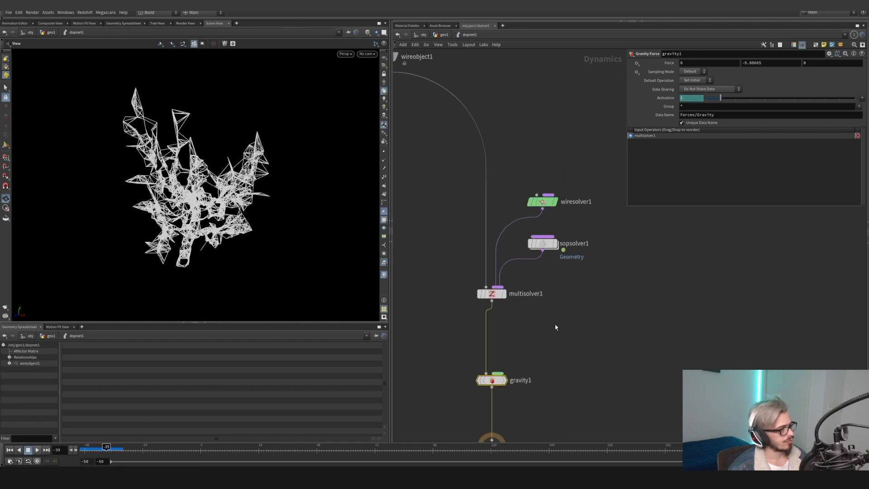
left_click(542, 201)
middle_click_drag(523, 132, 624, 265)
left_click_drag(564, 131, 486, 195)
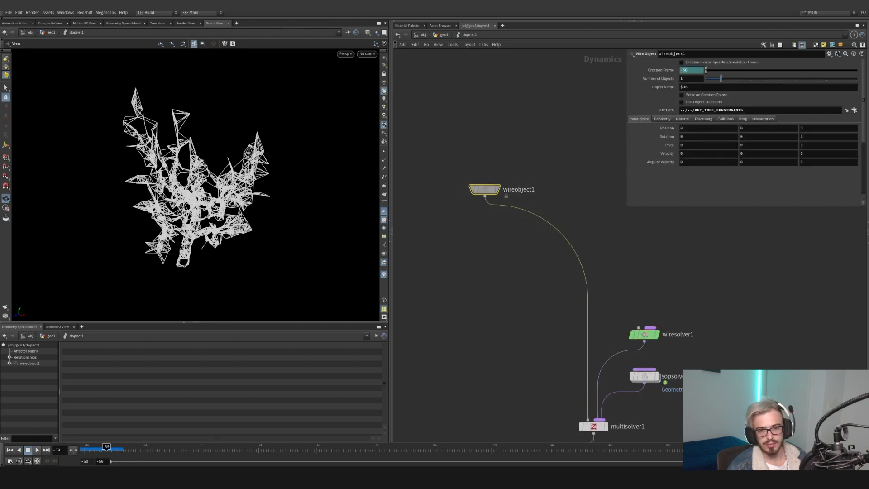
left_click(684, 120)
left_click(664, 128)
left_click_drag(694, 138, 633, 146)
double_click(695, 138)
left_click(694, 138)
type("00000")
key("BackSpace")
key("BackSpace")
key("BackSpace")
key("BackSpace")
key("BackSpace")
type("000")
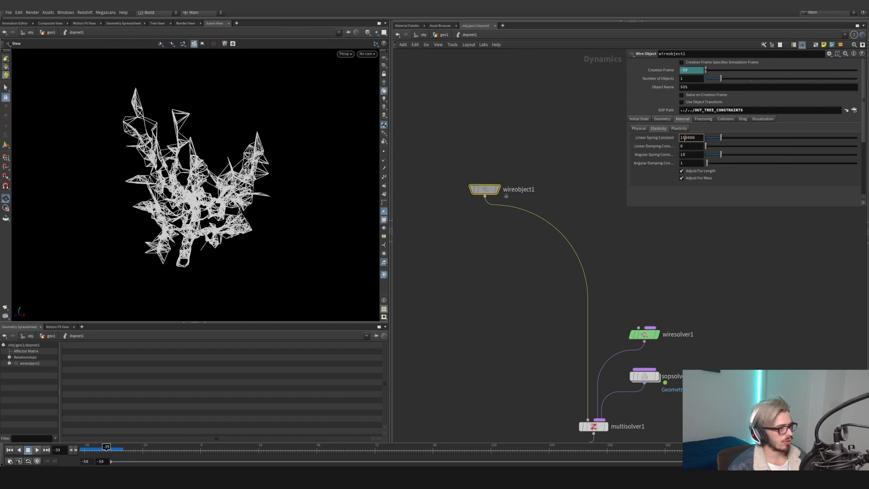
- Set the Wire Object's Linear Damping Constant to 1 and return the timeline to frame -50
left_click(687, 145)
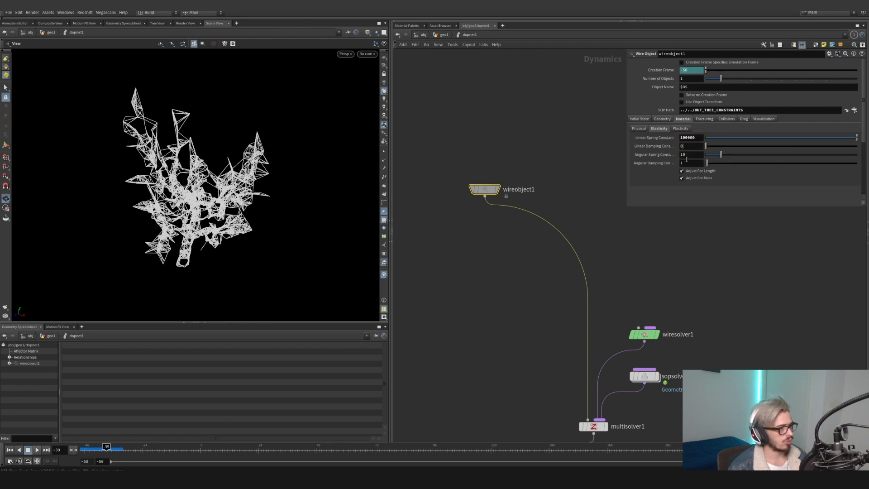
key("BackSpace")
type("1")
key("Return")
left_click_drag(104, 449, 78, 450)
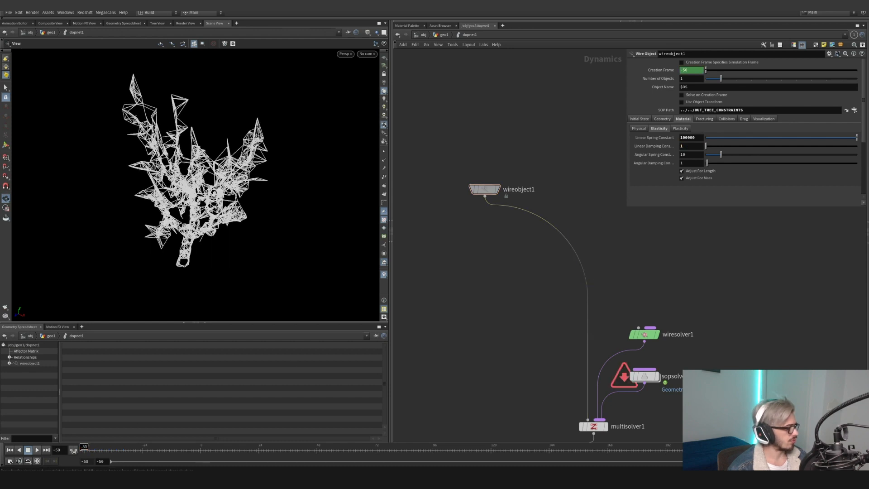
- Set the Wire Object's Width to 0.1 in its physical material settings
left_click(639, 129)
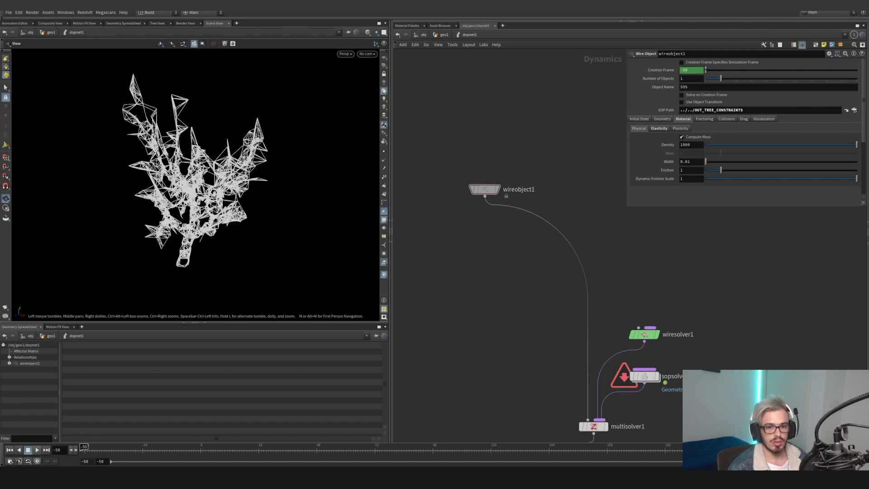
left_click(687, 163)
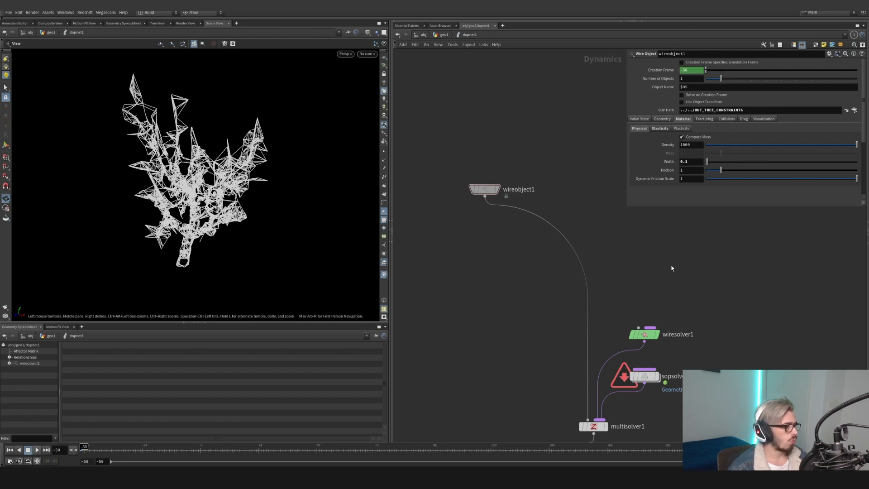
- Enable the Width Color visualization on the Wire Object and inspect the wire thickness around the trunk and branches
scroll(257, 239, "up", 2)
left_click(641, 119)
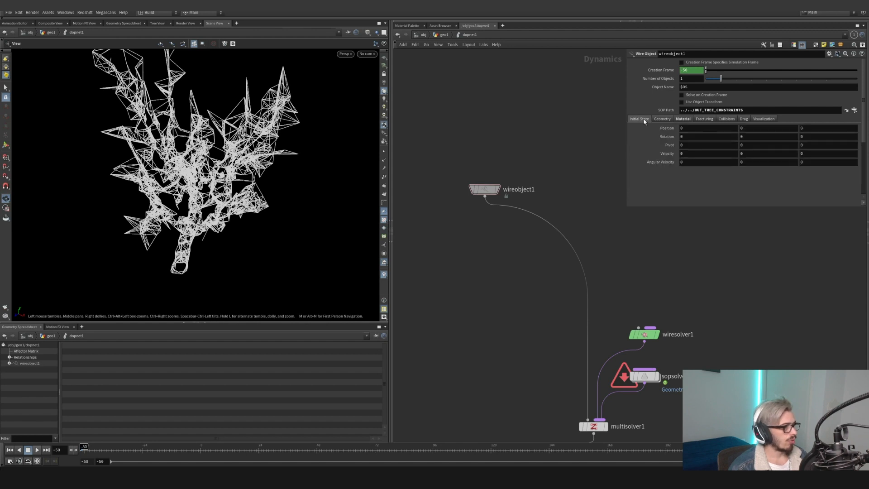
left_click(656, 121)
left_click(643, 121)
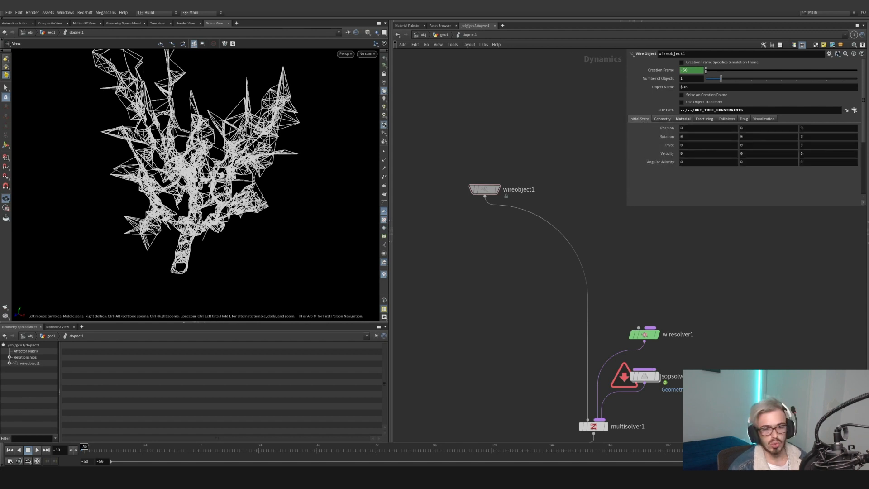
left_click(764, 119)
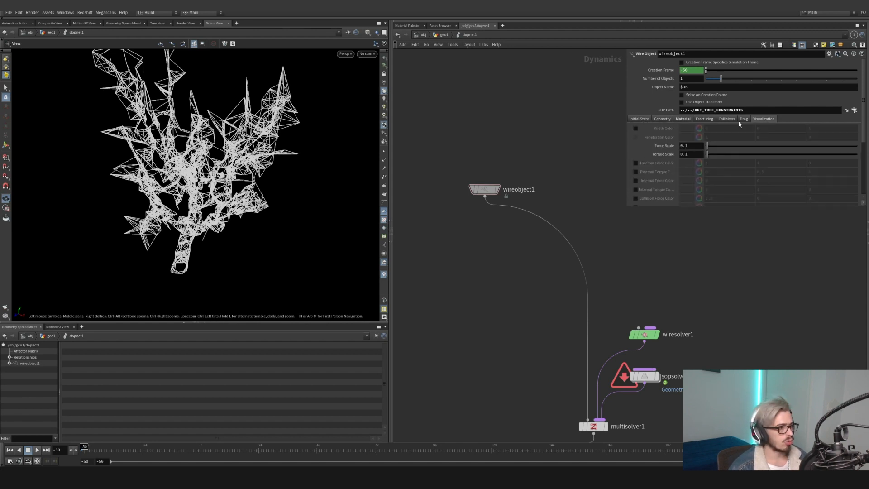
left_click(635, 129)
scroll(185, 244, "up", 5)
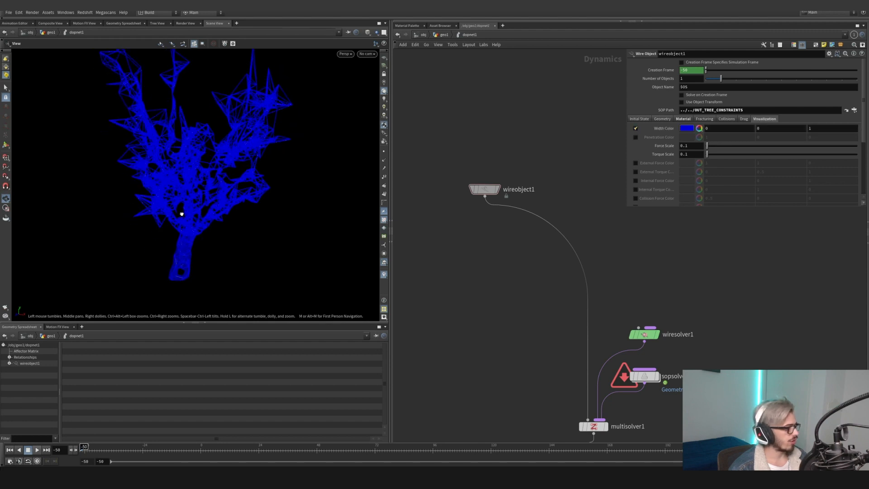
scroll(183, 255, "up", 3)
left_click_drag(179, 252, 153, 177)
middle_click_drag(154, 177, 208, 143)
scroll(218, 163, "down", 5)
scroll(240, 167, "up", 5)
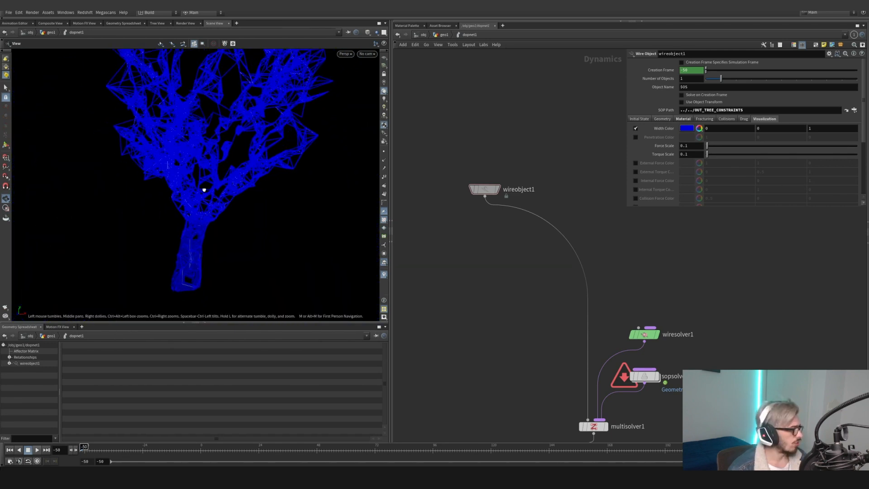
- Check the pin threshold code of attribwrangle5 in the tree constraint network and return inside dopnet1
key("u")
scroll(526, 256, "up", 5)
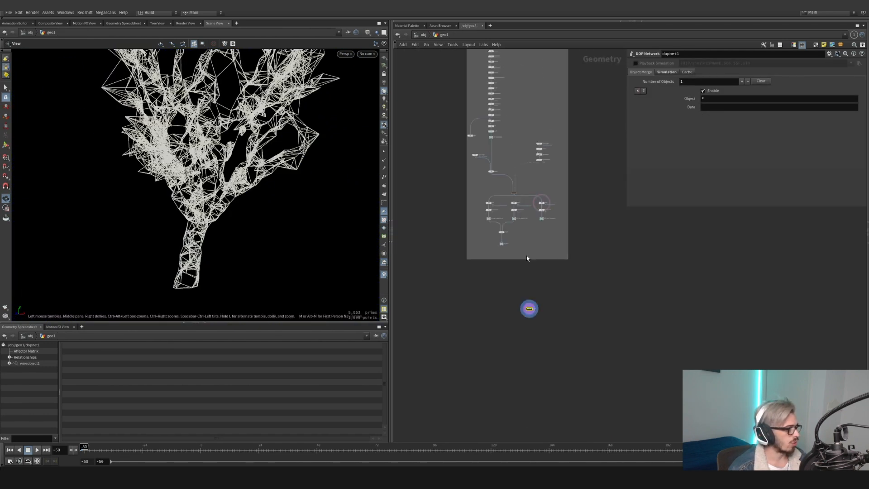
scroll(500, 211, "up", 3)
left_click(460, 187)
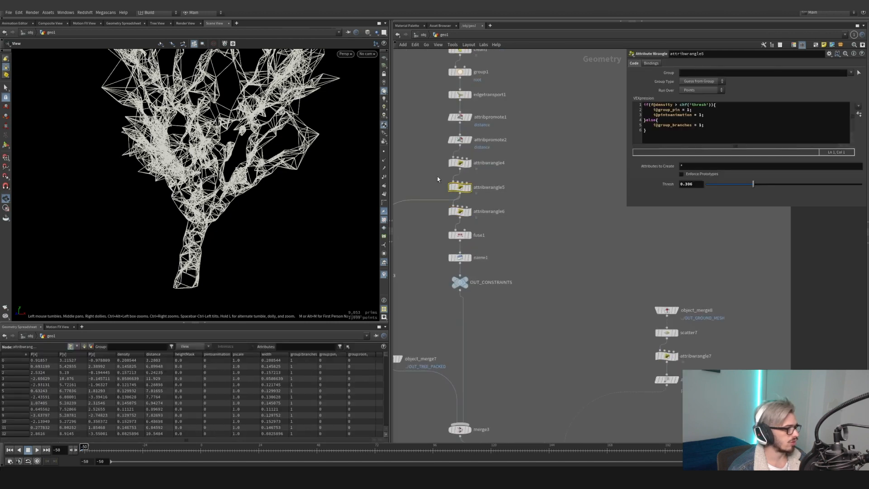
scroll(524, 175, "down", 8)
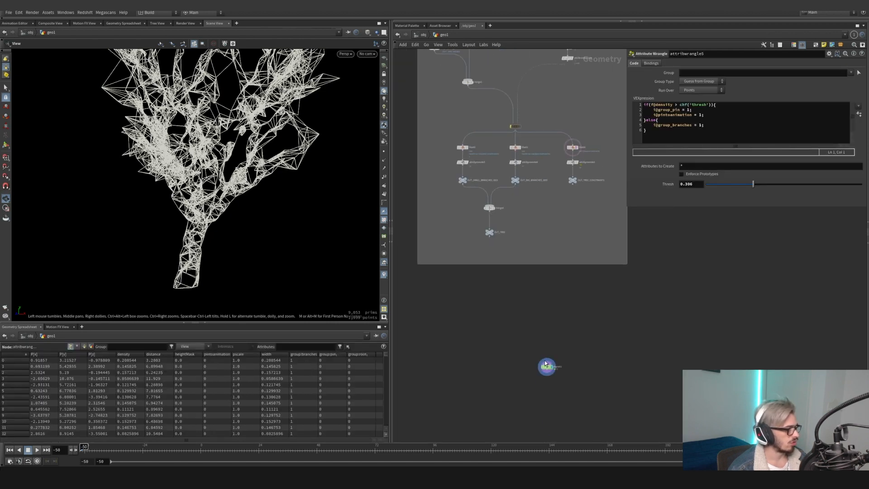
double_click(546, 364)
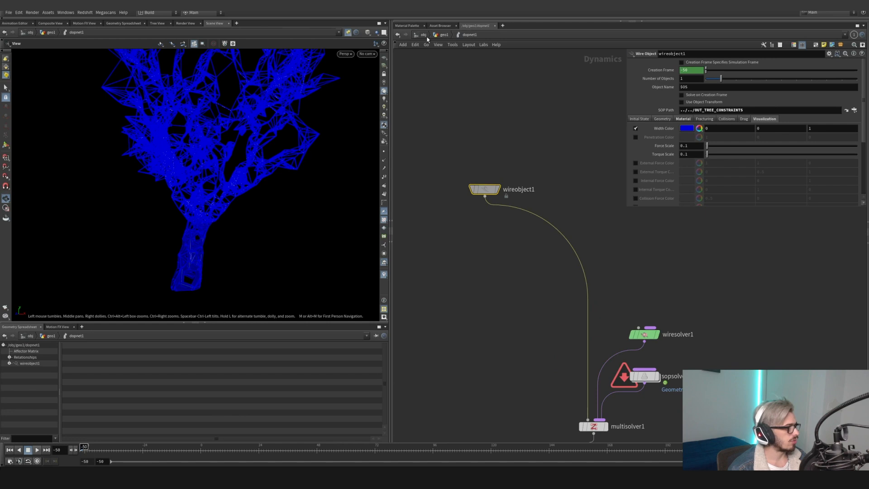
- In attribwrangle4 of the tree constraint network, move the ramp's second point to position about 0.229 and value about 0.111
left_click(444, 35)
scroll(541, 159, "down", 2)
middle_click_drag(542, 160, 535, 377)
scroll(483, 248, "up", 5)
left_click(485, 223)
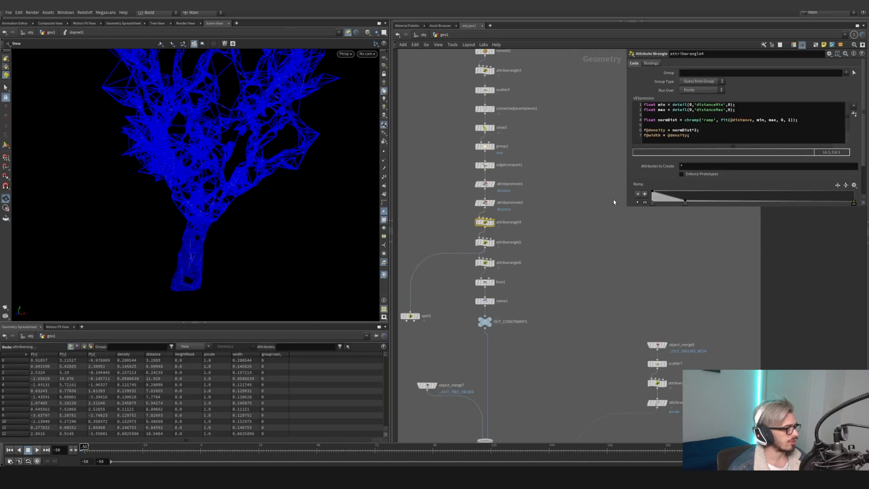
left_click(645, 202)
scroll(654, 192, "down", 3)
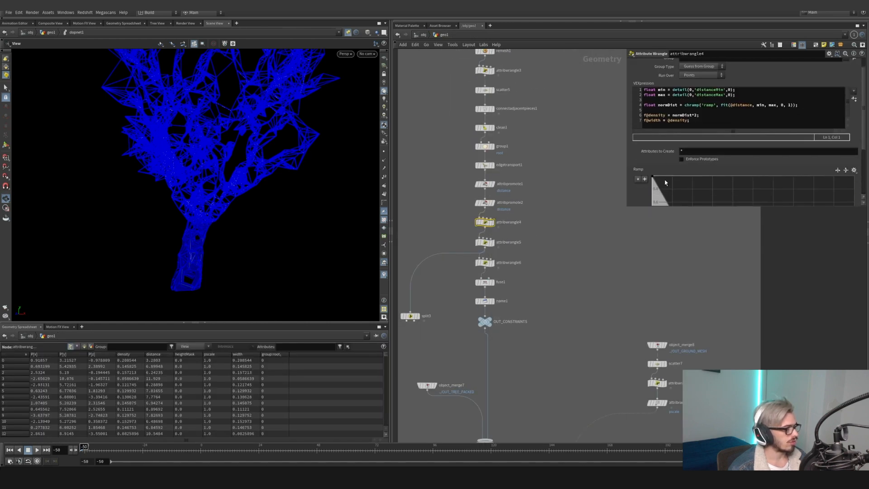
mouse_move(685, 180)
left_mouse_down()
mouse_move(714, 179)
mouse_move(698, 189)
left_mouse_up()
- Display split3 in the viewport to check which part of the tree belongs to the pin group
middle_click_drag(596, 252, 569, 205)
scroll(550, 216, "down", 2)
left_click(443, 177)
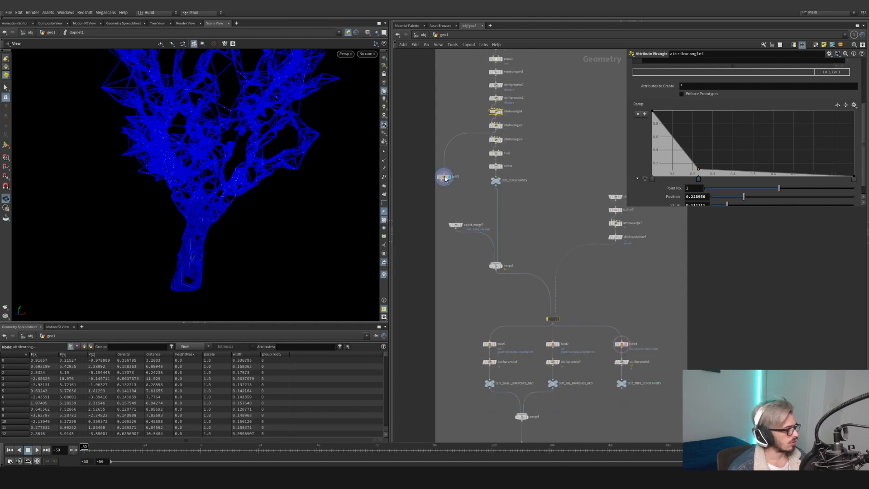
left_click(348, 33)
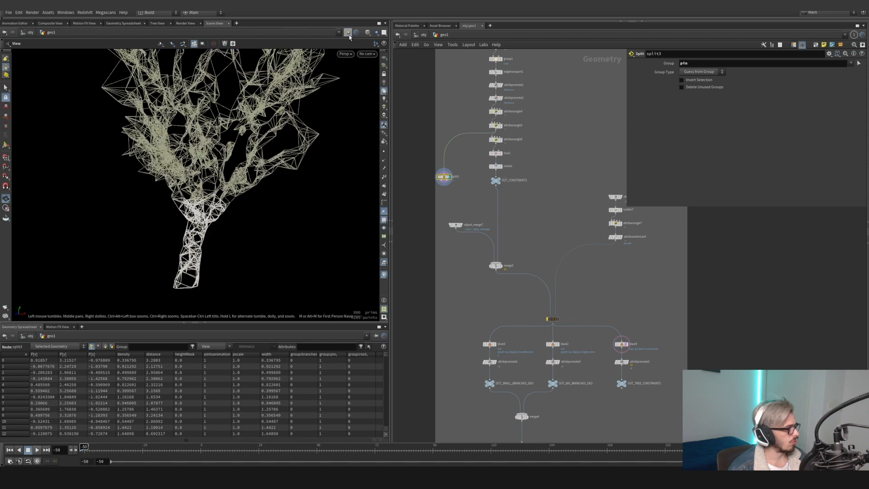
- Go back inside dopnet1, select the output node and play the wire simulation from frame -50
middle_click_drag(516, 293, 505, 187)
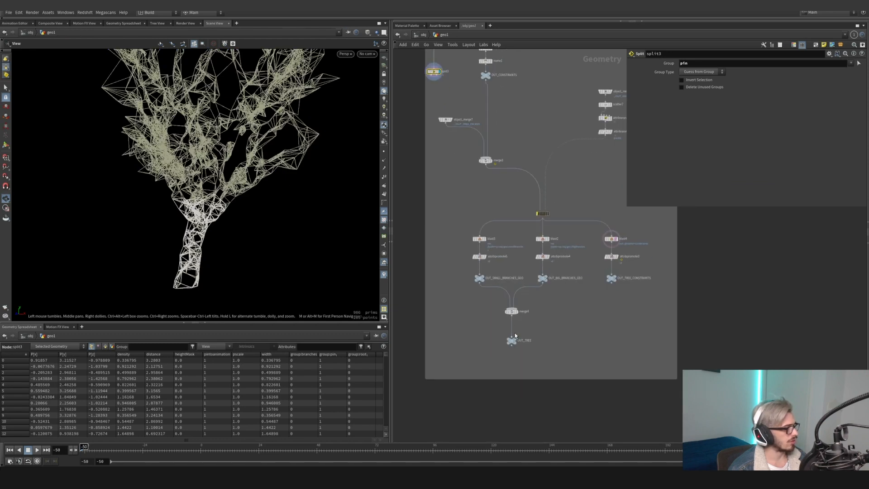
scroll(542, 323, "down", 4)
middle_click_drag(551, 327, 524, 219)
scroll(532, 298, "up", 5)
double_click(533, 298)
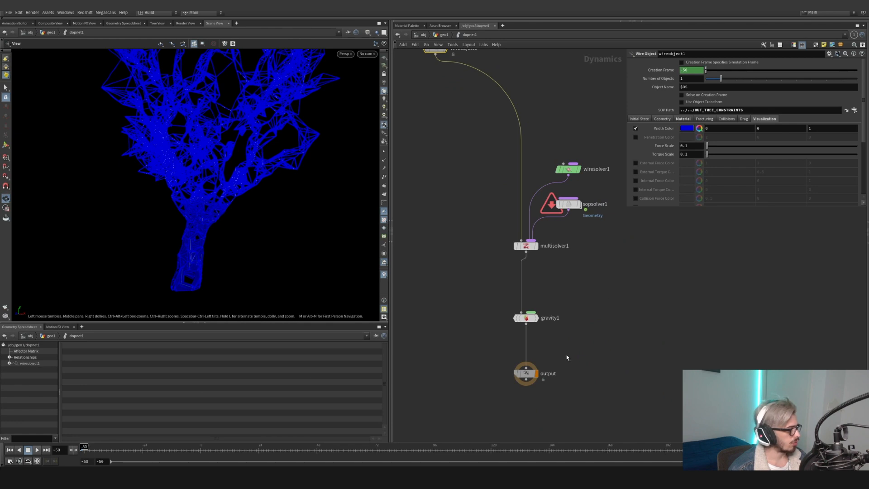
left_click(527, 373)
left_click(37, 450)
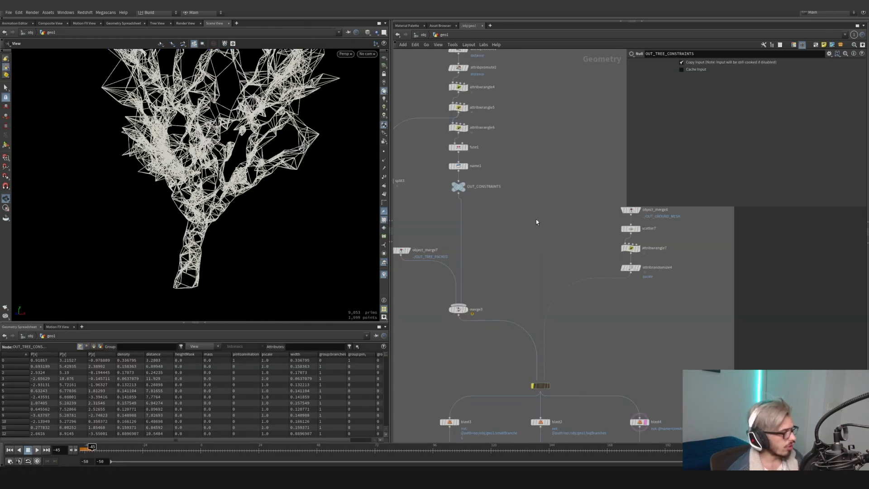
- Set Max Search Points to 8 on connectadjacentpieces1 in the tree constraint network
middle_click_drag(536, 219, 544, 280)
middle_click_drag(528, 151, 558, 251)
scroll(558, 251, "down", 3)
scroll(552, 206, "up", 3)
left_click(497, 153)
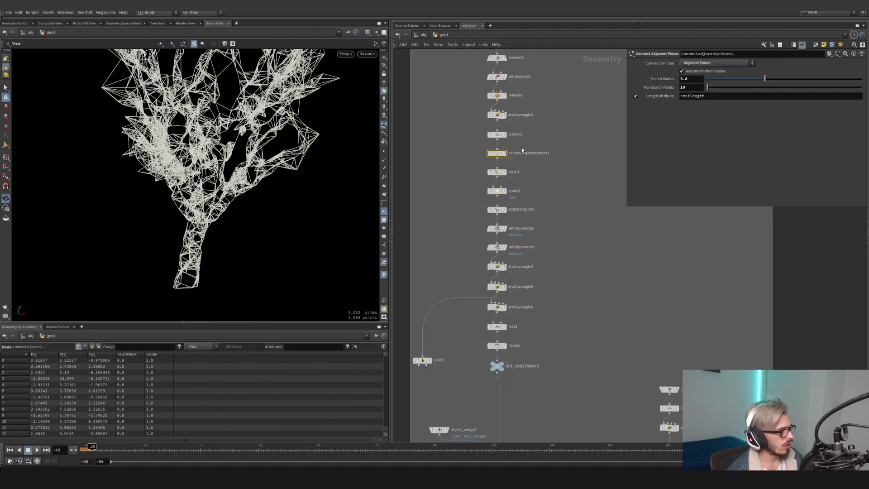
type("8")
key("Return")
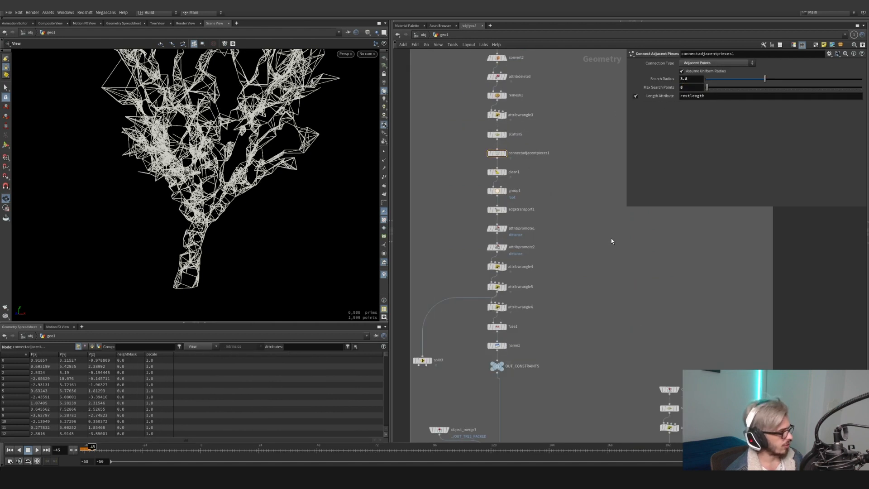
- Return the timeline to frame -50, select dopnet1 and play the simulation with the whole tree in view
left_click_drag(89, 447, 74, 450)
scroll(555, 349, "down", 5)
middle_click_drag(555, 349, 507, 154)
scroll(545, 392, "up", 2)
middle_click_drag(544, 391, 559, 353)
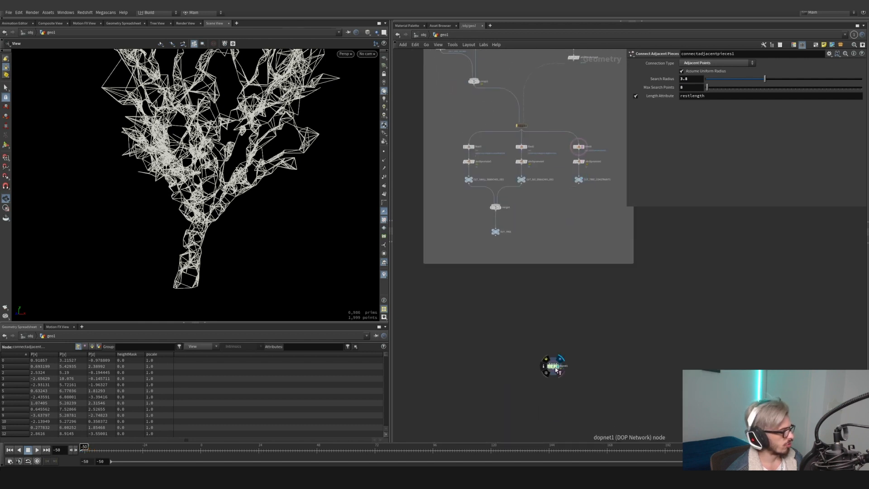
left_click(553, 366)
left_click_drag(218, 214, 216, 276)
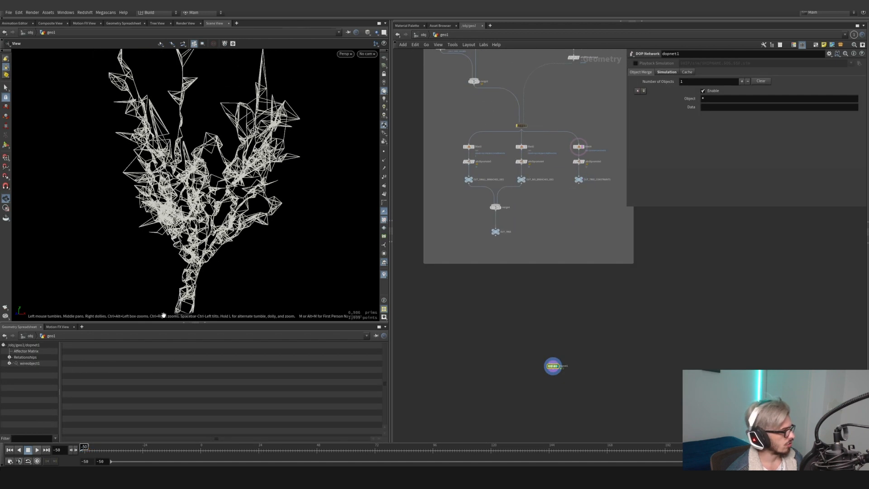
left_click(37, 449)
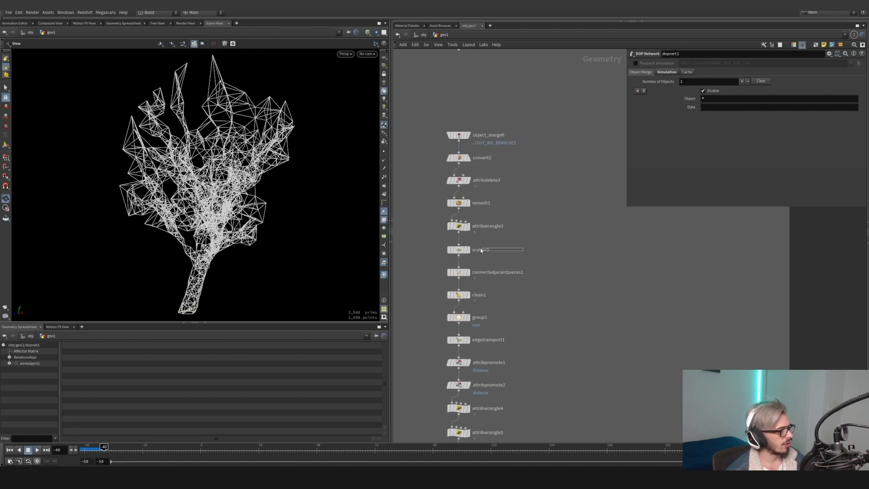
- Review the point settings of scatter5, replay the dopnet1 simulation and scrub back to frame -41
left_click(481, 250)
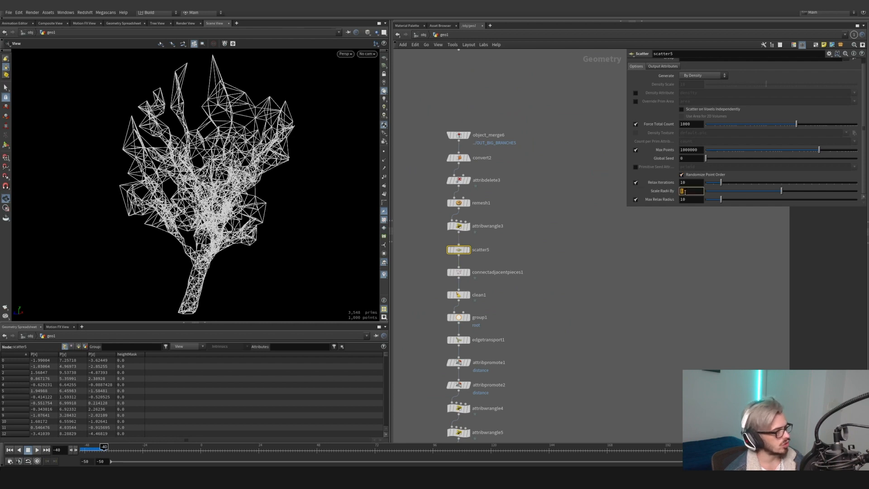
scroll(645, 266, "down", 8)
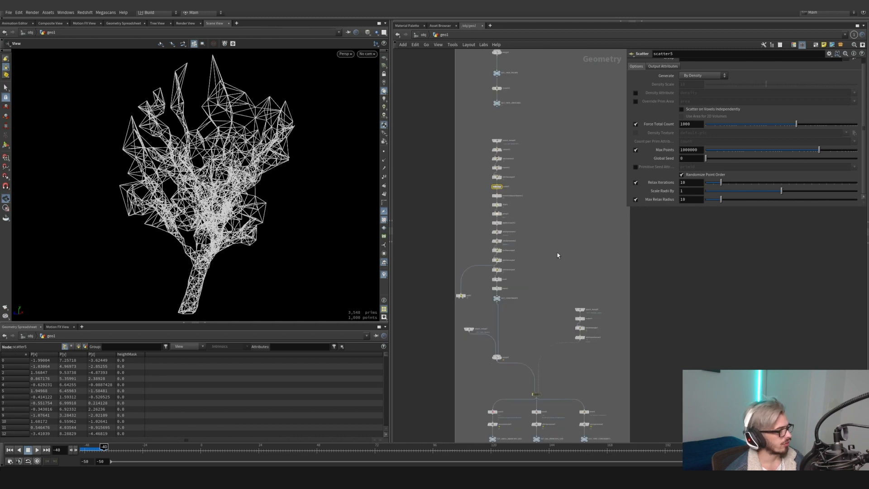
left_click_drag(524, 345, 524, 346)
left_click(37, 450)
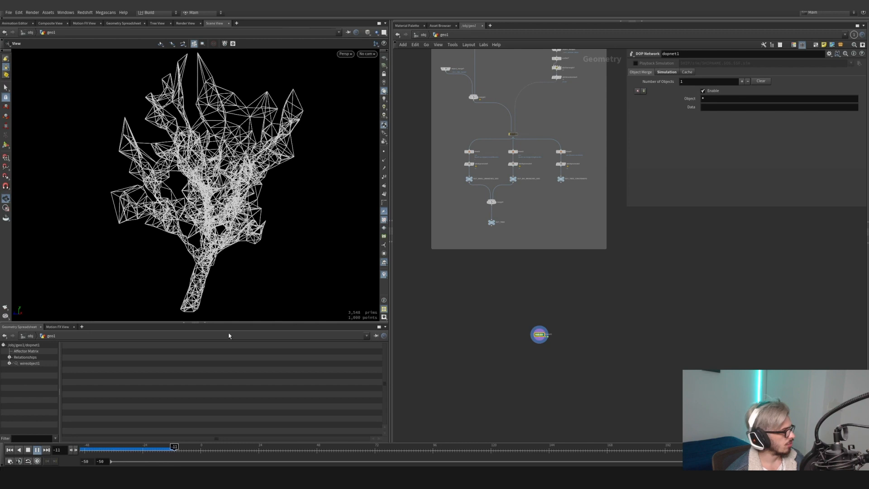
left_click_drag(125, 450, 101, 449)
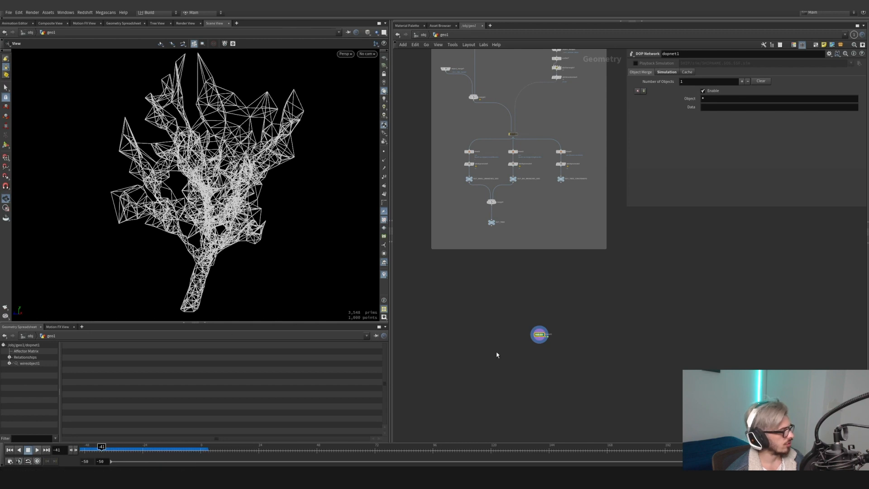
- Inside dopnet1's sopsolver1, add an Attribute Wrangle fed by dop_geometry
double_click(540, 336)
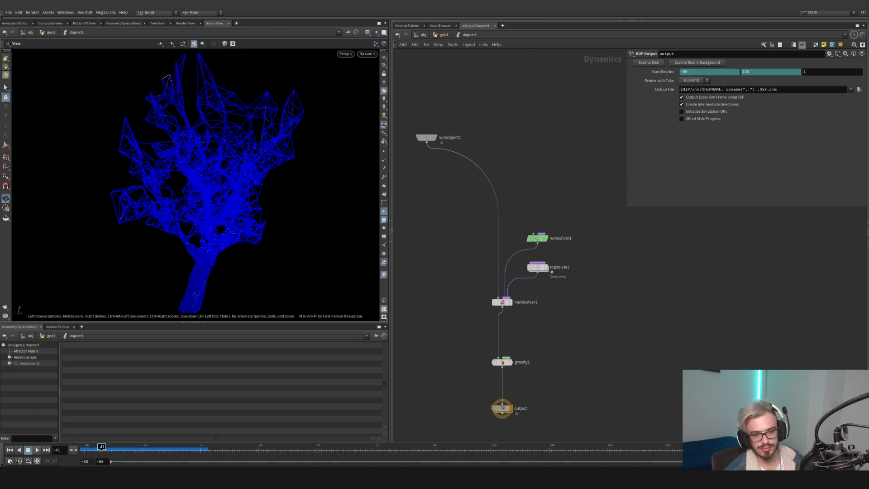
double_click(533, 267)
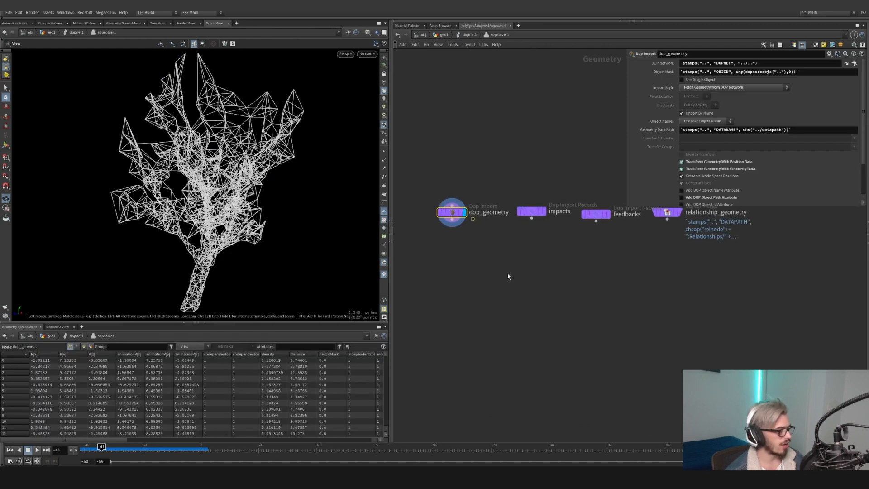
key("Tab")
type("attrib wra")
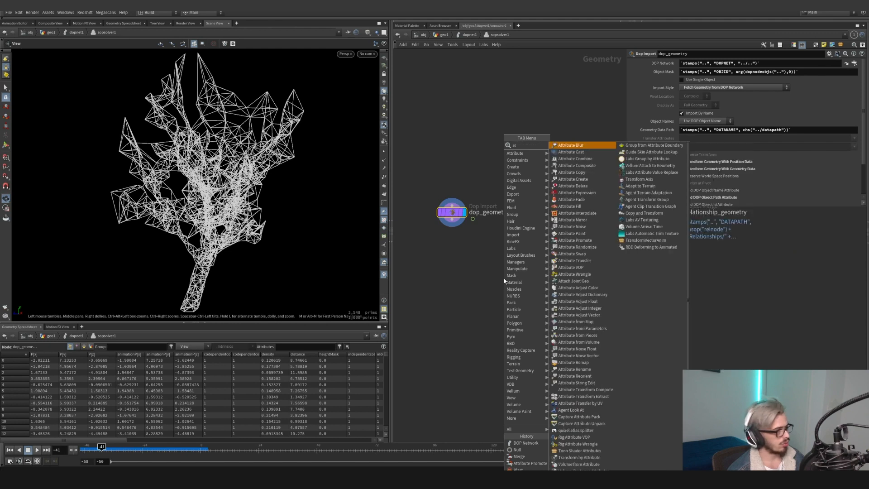
key("Return")
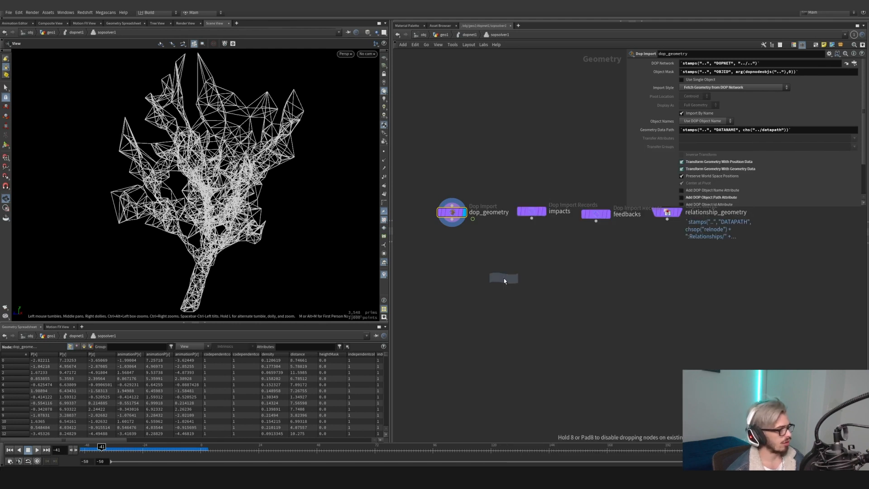
left_click(504, 278)
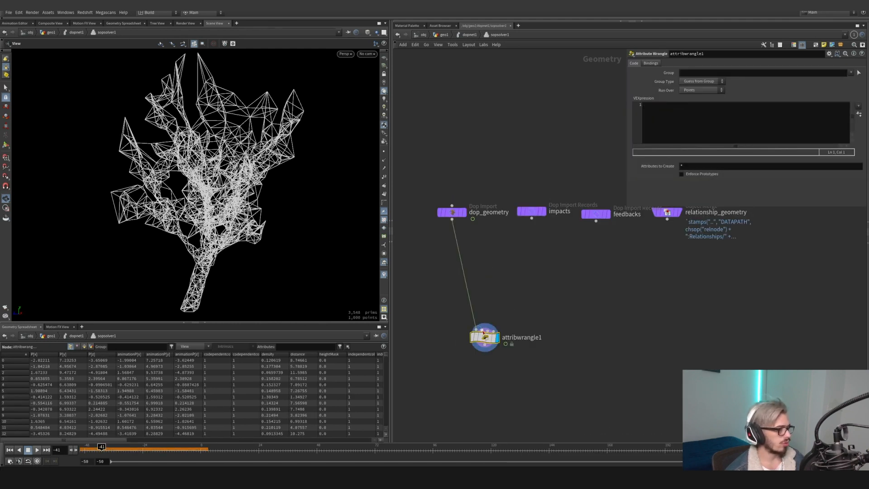
- Add an Object Merge connected to the second input of attribwrangle1
left_click_drag(482, 330, 548, 286)
type("obj")
key("Return")
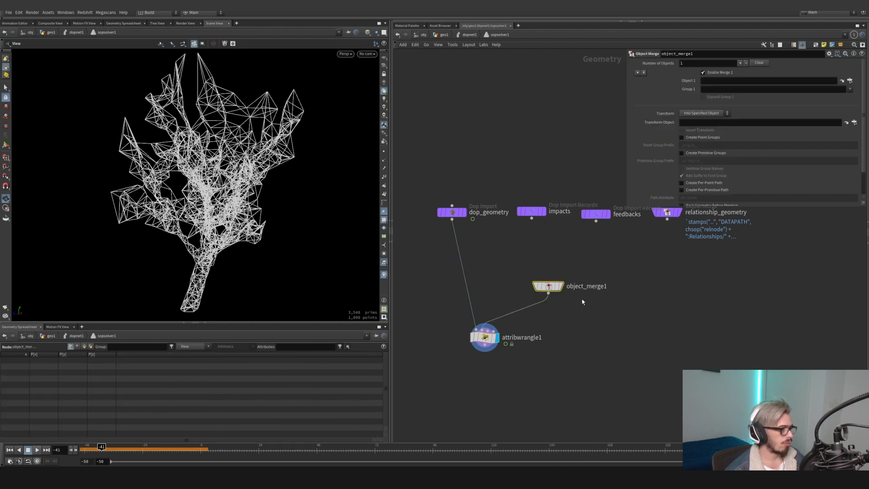
- Point Object 1 of object_merge1 to /obj/geo1/OUT_WIND_LOW
left_click(848, 81)
scroll(756, 65, "up", 10)
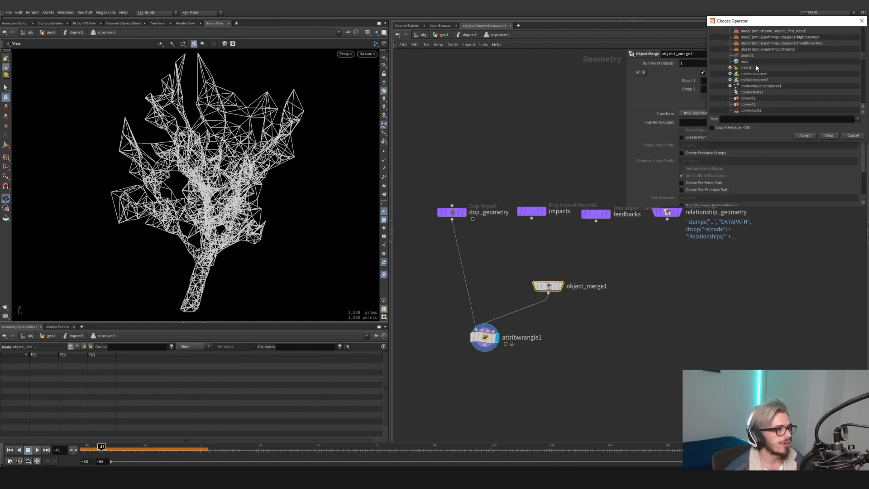
scroll(757, 66, "down", 4)
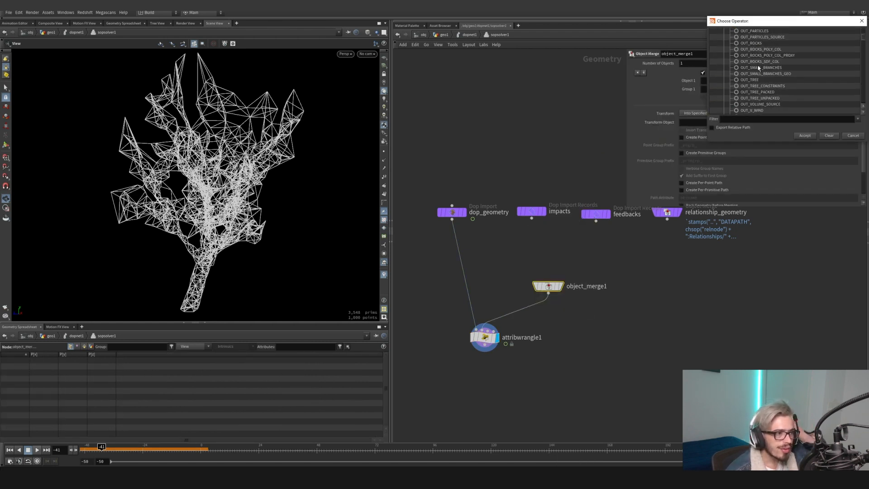
scroll(763, 110, "down", 1)
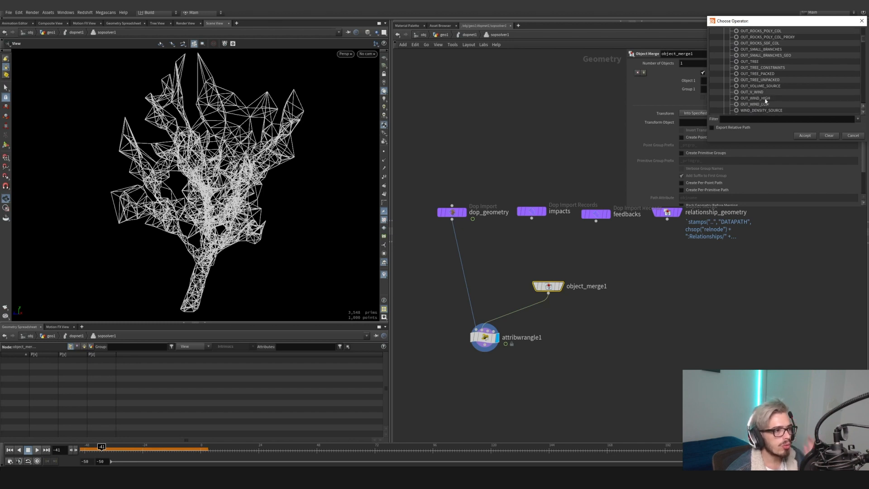
left_click(767, 104)
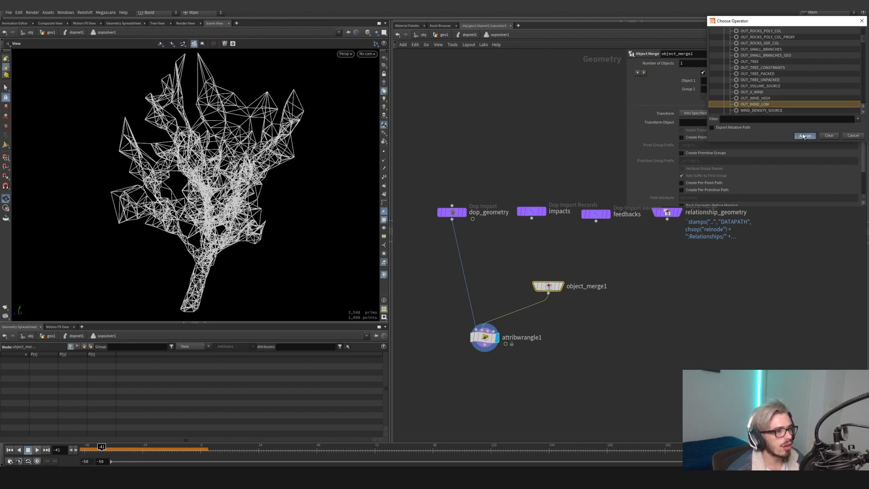
left_click(804, 136)
- Write VEX in attribwrangle1 that samples the wind with volumesamplev(1,'vel',@P) into a vector vel and adds vel*.1 to v@v
left_click(485, 337)
left_click(685, 138)
type("vector vel")
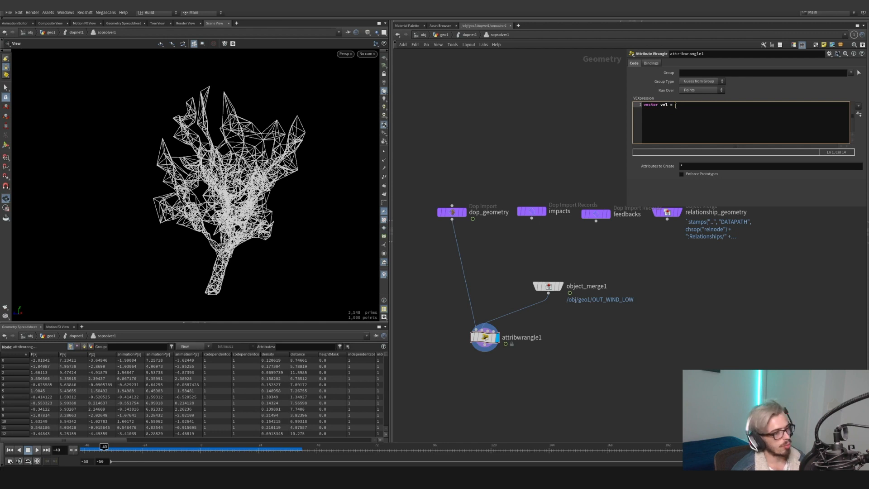
type(" = volumes")
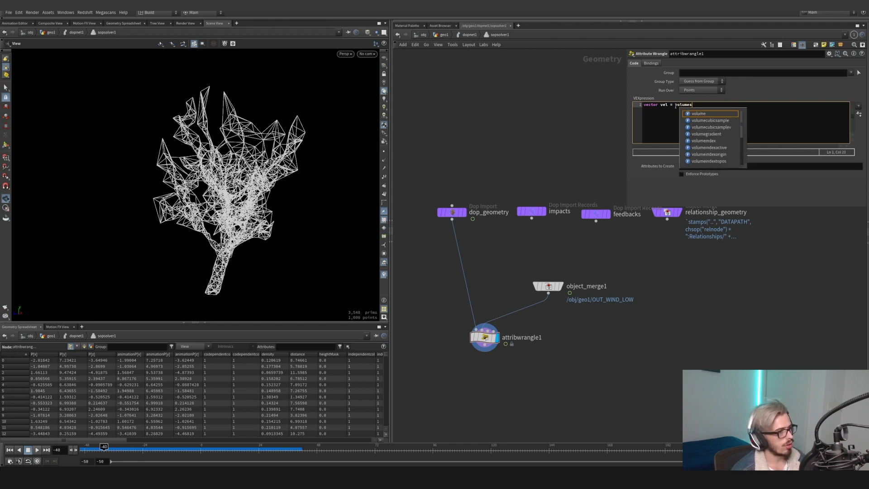
type("amplev(1,'vel',@P")
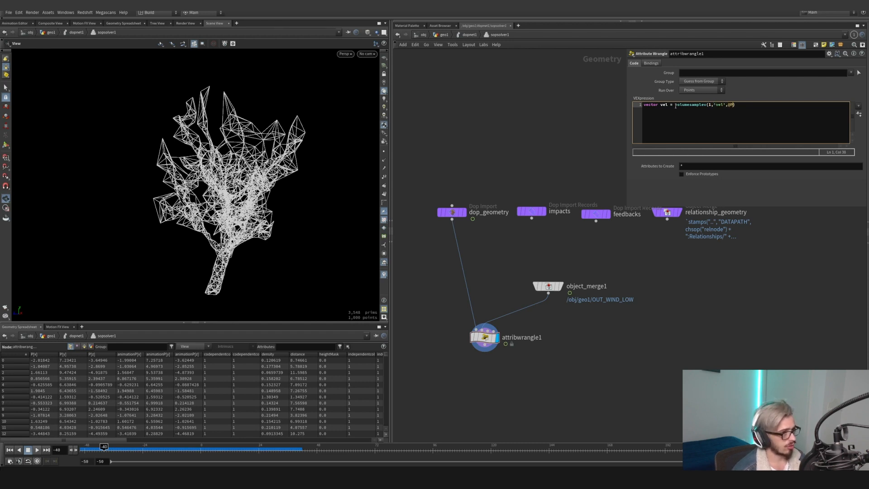
key("Return")
key("Return")
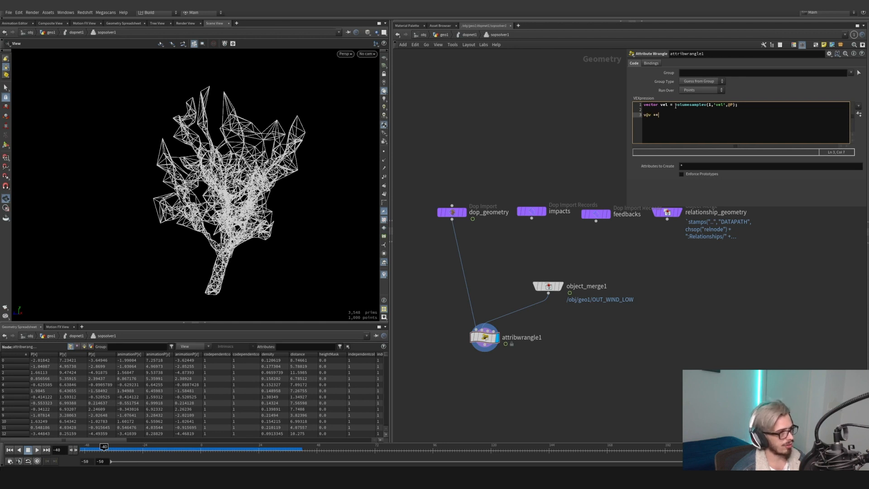
key("BackSpace")
type("vel*.1;")
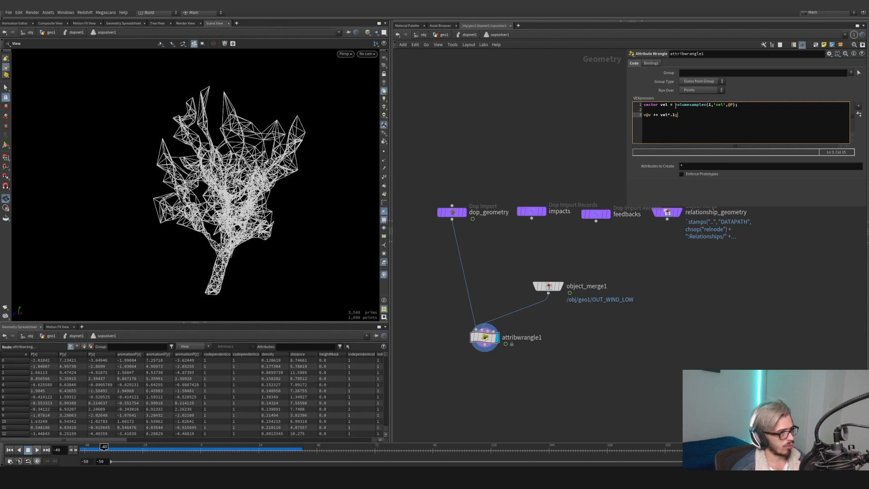
- Go back up to dopnet1, replay the simulation from the start and stop it at frame 43
left_click(614, 232)
left_click(470, 35)
left_click_drag(103, 448, 48, 452)
left_click(37, 450)
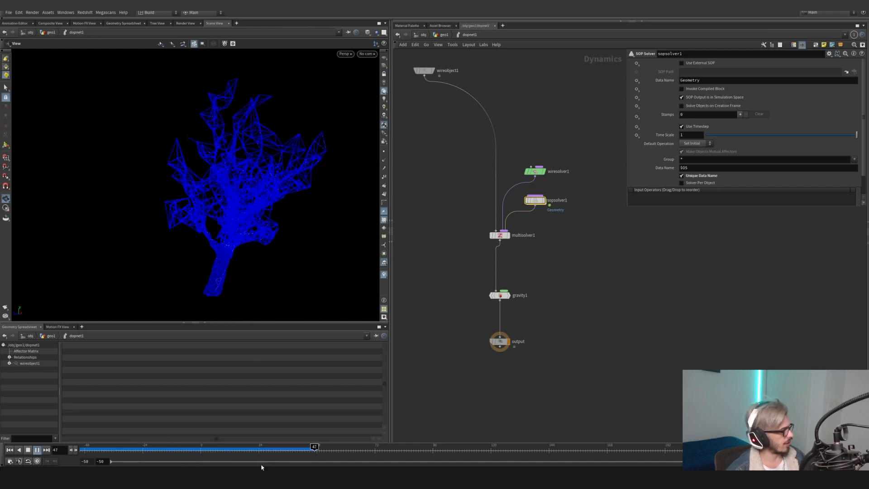
left_click(305, 450)
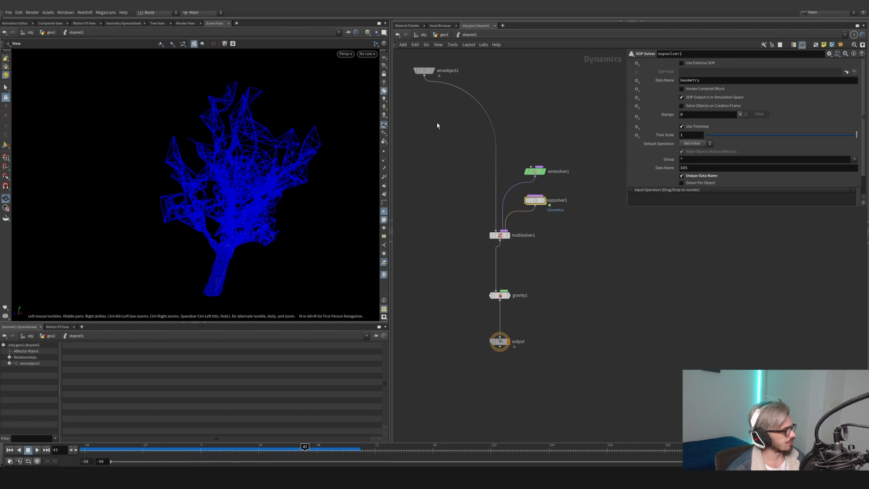
- Go up to the geo1 network and add a Switch node in the free space near dopnet1
left_click(438, 36)
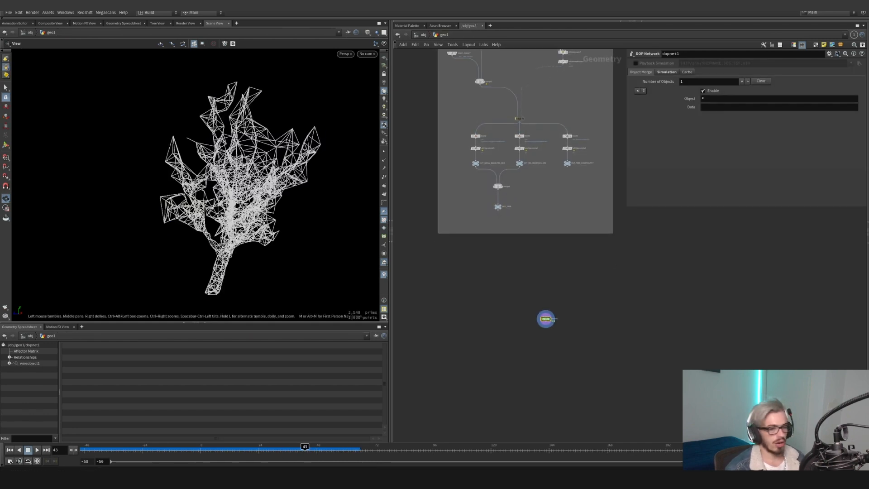
scroll(631, 286, "down", 1)
middle_click_drag(632, 288, 594, 335)
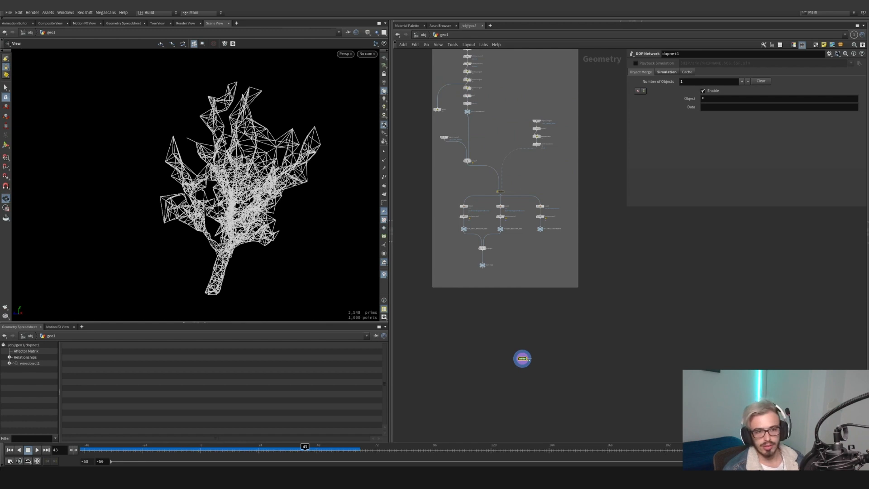
middle_click_drag(527, 381, 543, 336)
scroll(542, 333, "up", 2)
key("Tab")
type("mer")
key("Return")
left_click(496, 331)
scroll(497, 332, "up", 2)
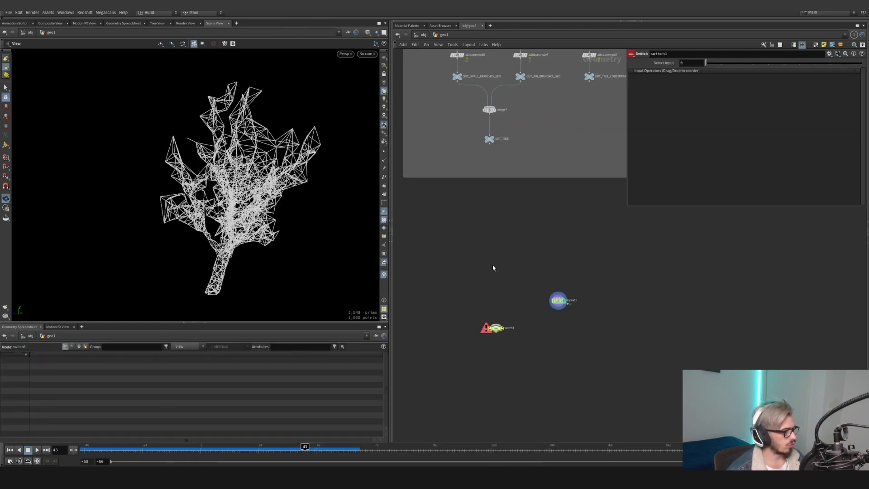
- Add two Object Merge nodes above switch1, one referencing OUT_BIG_BRANCHES_GEO and the other OUT_TREE
key("Tab")
key("Escape")
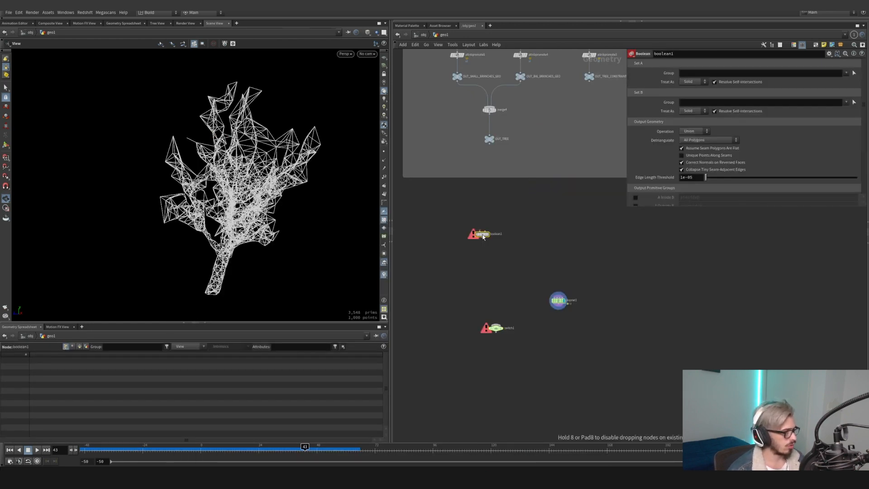
key("Tab")
mouse_move(505, 139)
left_click(561, 137)
left_click(490, 269)
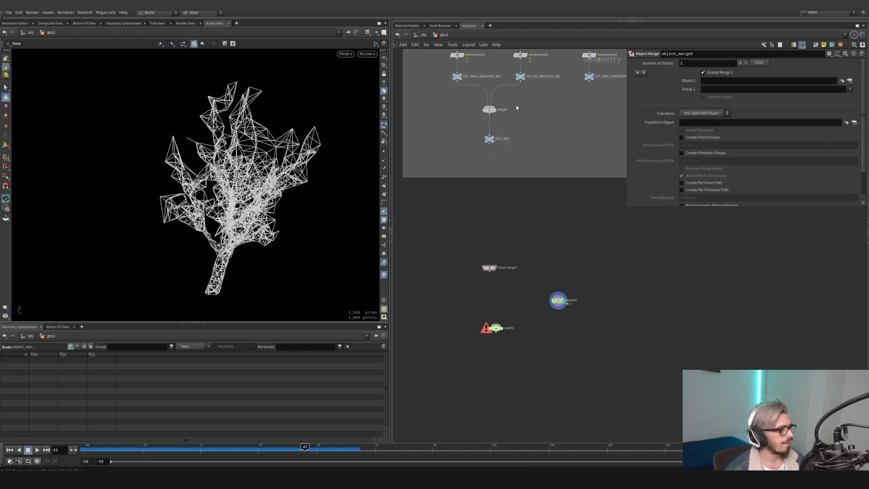
left_click_drag(523, 79, 736, 82)
left_click_drag(487, 268, 528, 260)
left_click_drag(489, 139, 724, 81)
- Connect both Object Merges to switch1, display the switch and tidy the node layout
left_click(529, 263)
left_click(497, 324)
left_click_drag(527, 262, 493, 270)
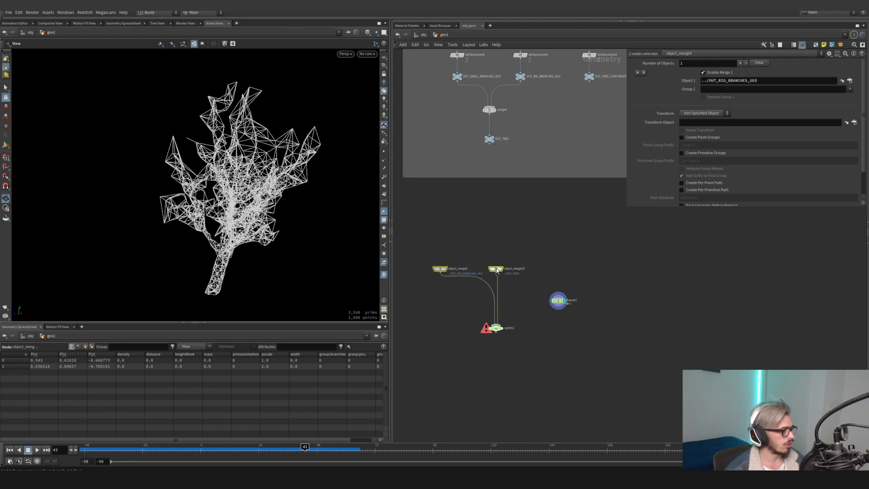
left_click(501, 332)
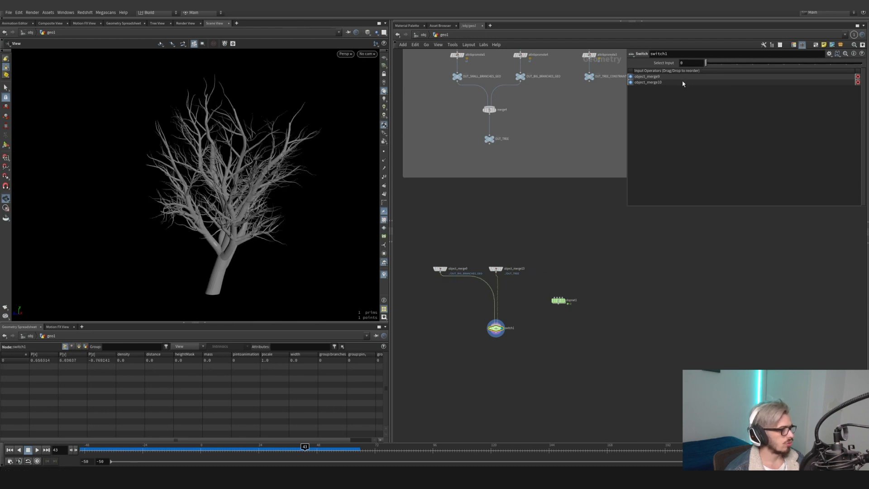
middle_click_drag(507, 350, 514, 292)
left_click_drag(504, 270, 482, 268)
left_click(481, 274)
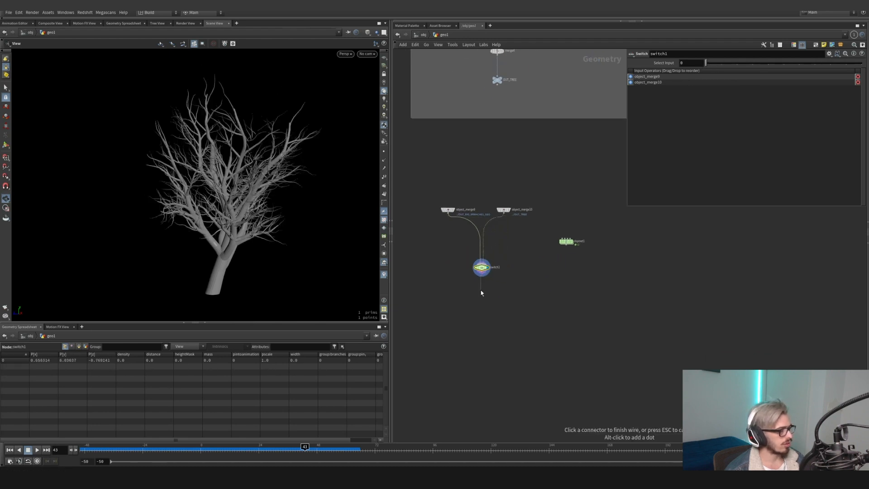
key("Tab")
type("blas")
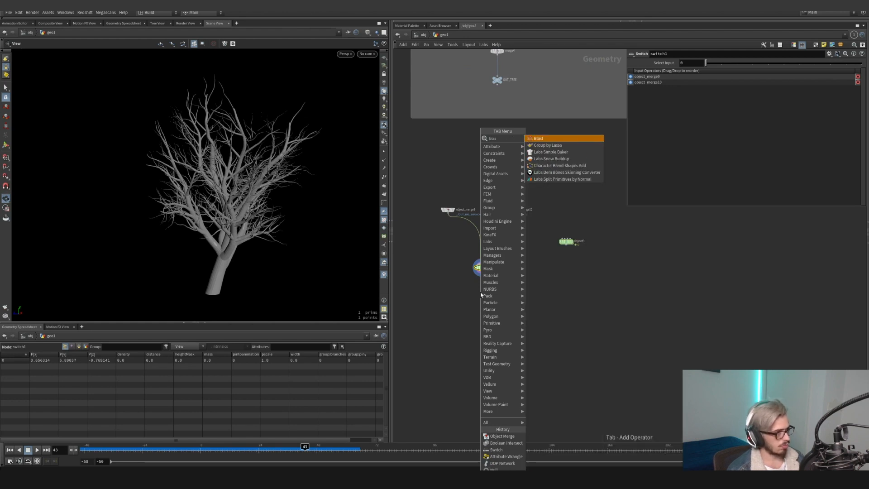
key("Escape")
- Add an Unpack node after switch1 and display its result
left_click(482, 273)
key("Tab")
type("unp")
key("Return")
left_click(484, 285)
left_click_drag(484, 287, 483, 299)
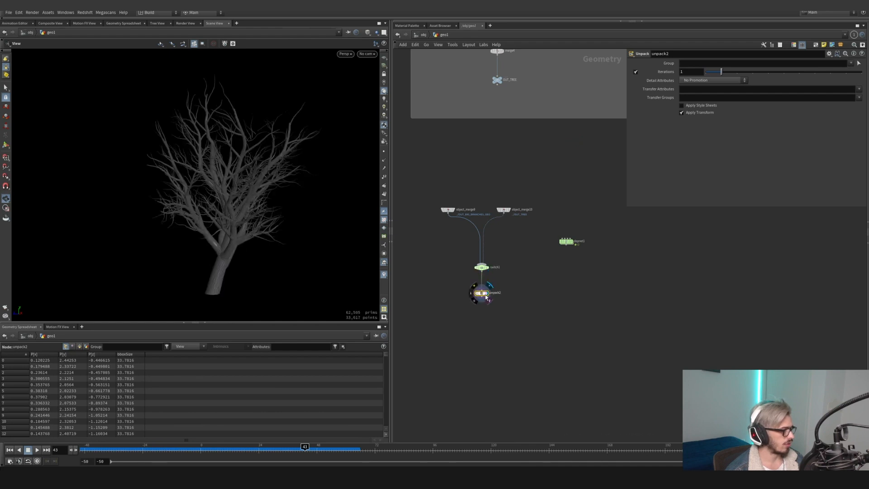
- Bring all the scattered trees back into the tree network and set Transfer Attributes of unpack2 to id
left_click(79, 347)
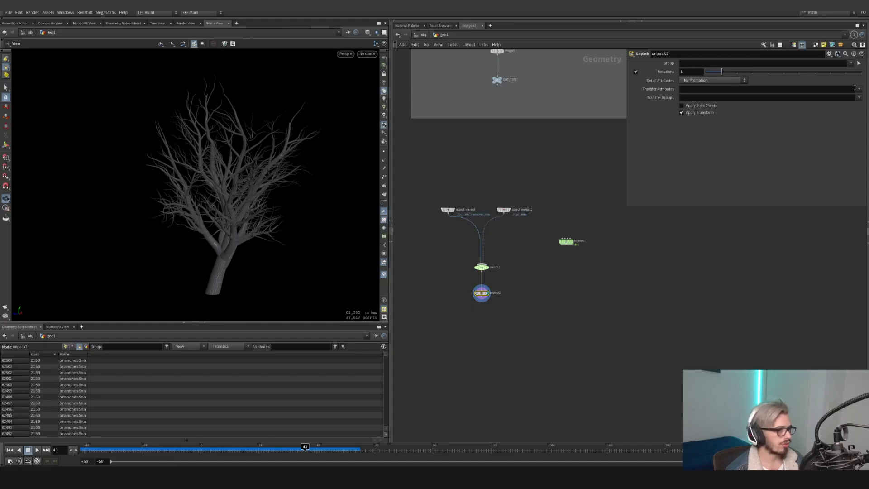
left_click(859, 88)
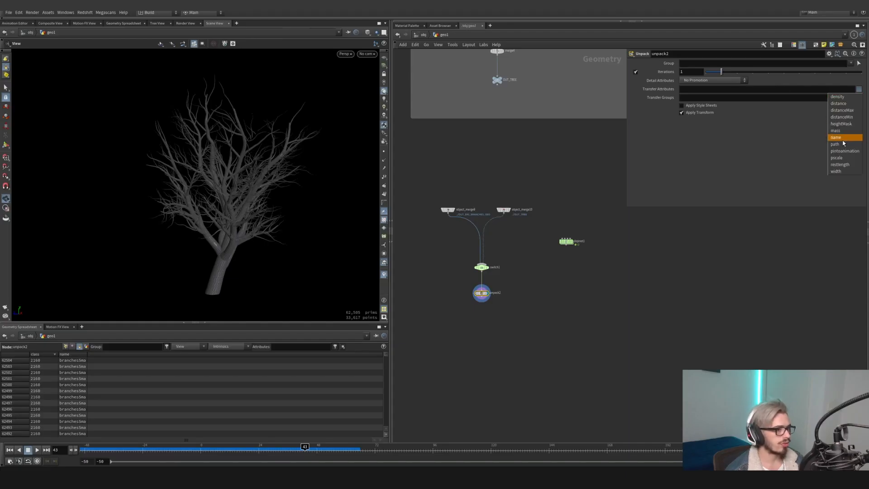
left_click(597, 279)
middle_click_drag(595, 282, 578, 464)
middle_click_drag(510, 136, 510, 243)
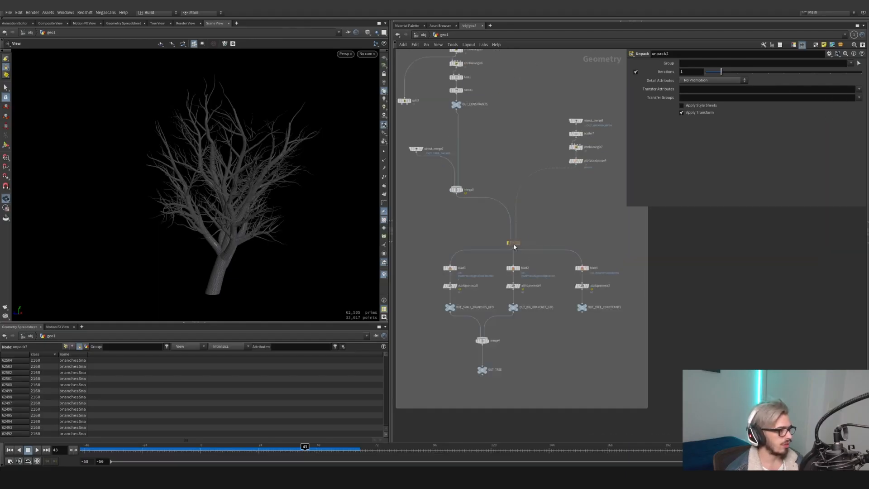
middle_click_drag(529, 404, 527, 181)
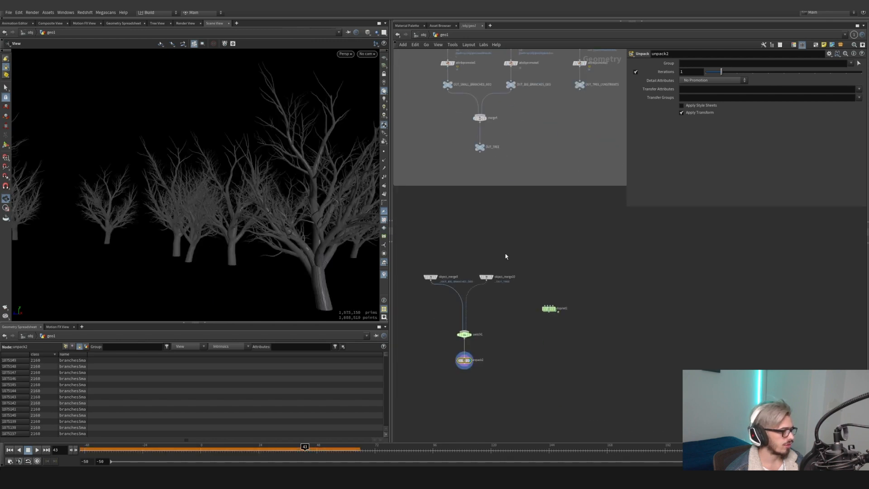
left_click(858, 89)
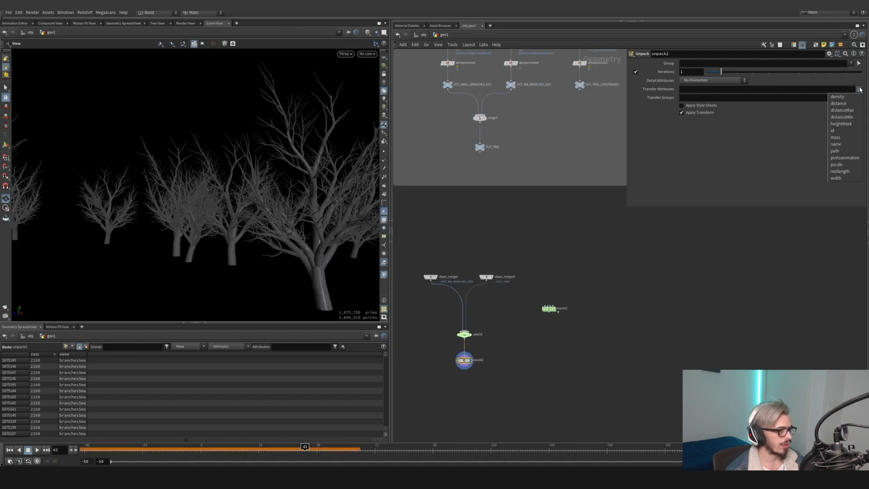
left_click(843, 132)
left_click_drag(266, 209, 290, 219)
- Add an RBD Deform Pieces fed by unpack2 and dopnet1, using id as its Cluster Attribute, and check the deformed trees at frame 21
middle_click_drag(438, 312, 422, 228)
key("Tab")
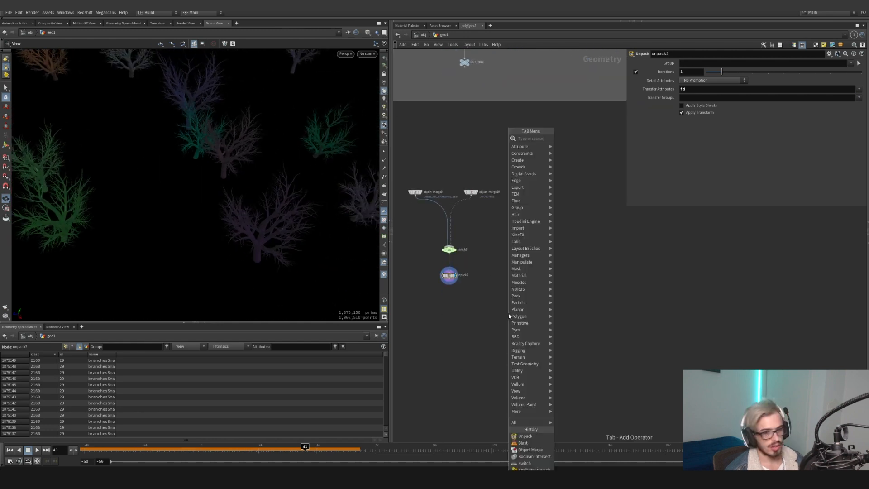
type("rbd def")
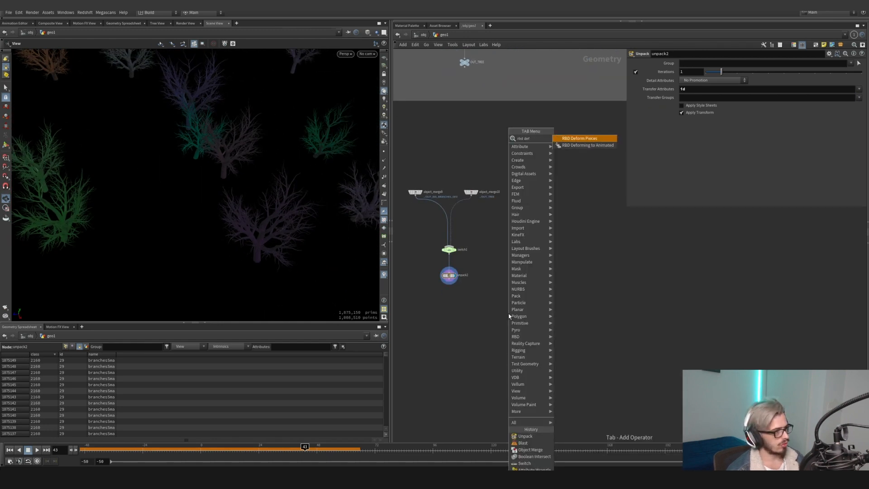
key("Return")
left_click(512, 306)
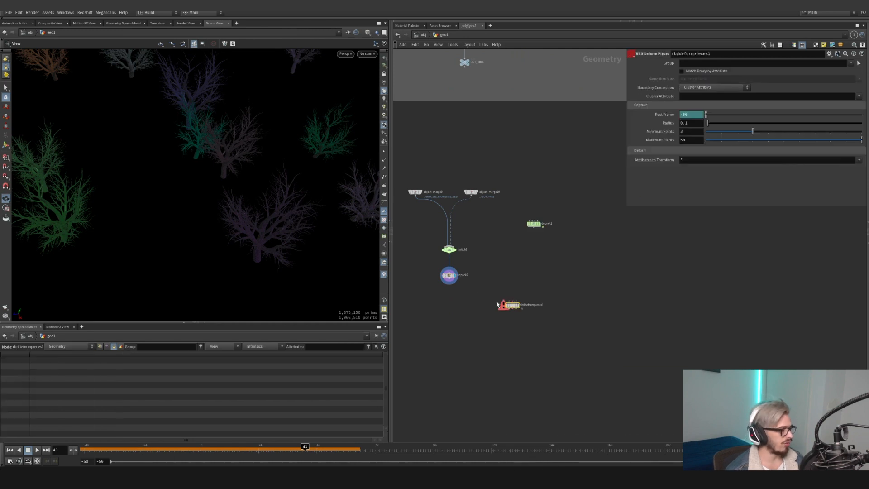
left_click_drag(452, 282, 511, 302)
scroll(541, 239, "up", 2)
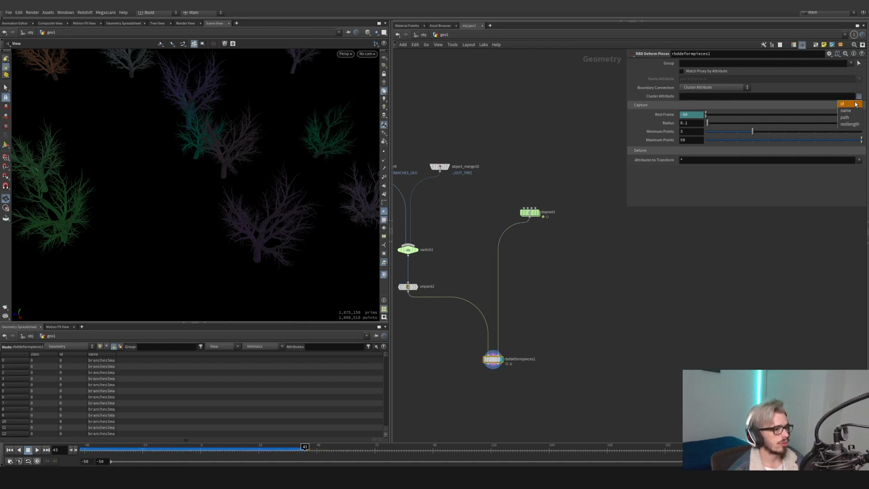
left_click_drag(269, 216, 265, 200)
mouse_move(257, 447)
left_mouse_down()
mouse_move(190, 447)
mouse_move(252, 451)
left_mouse_up()
- Add a Trail node after rbddeformpieces1 and display it
middle_click_drag(633, 335, 610, 274)
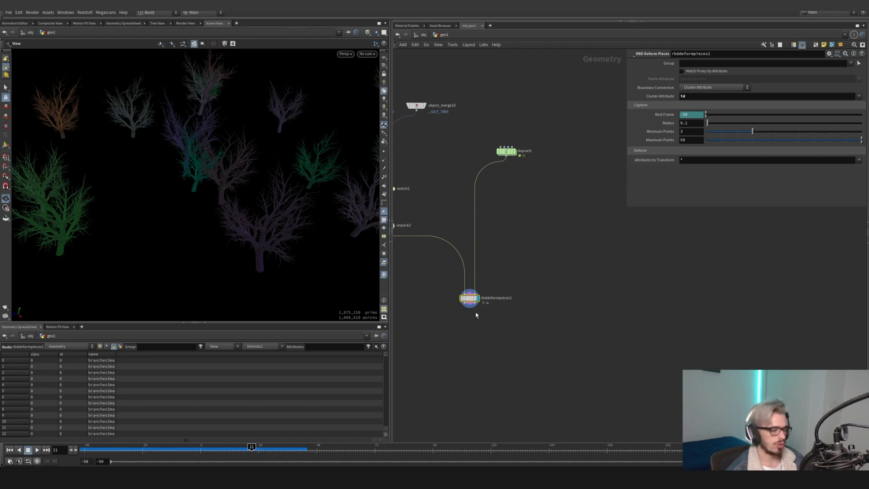
key("Tab")
type("trail")
key("Return")
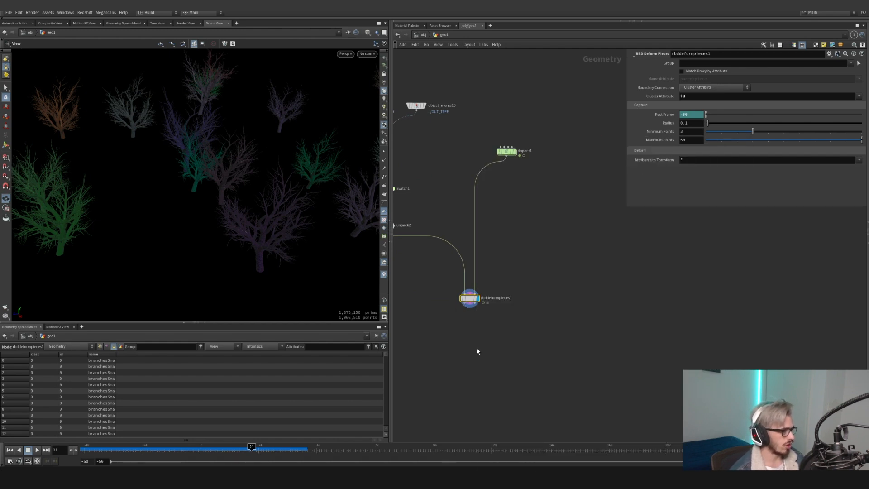
left_click(478, 351)
left_click_drag(479, 351, 471, 339)
- Set the Result Type of trail1 to Compute Velocity and its Velocity Approximation to Central Difference
left_click(703, 63)
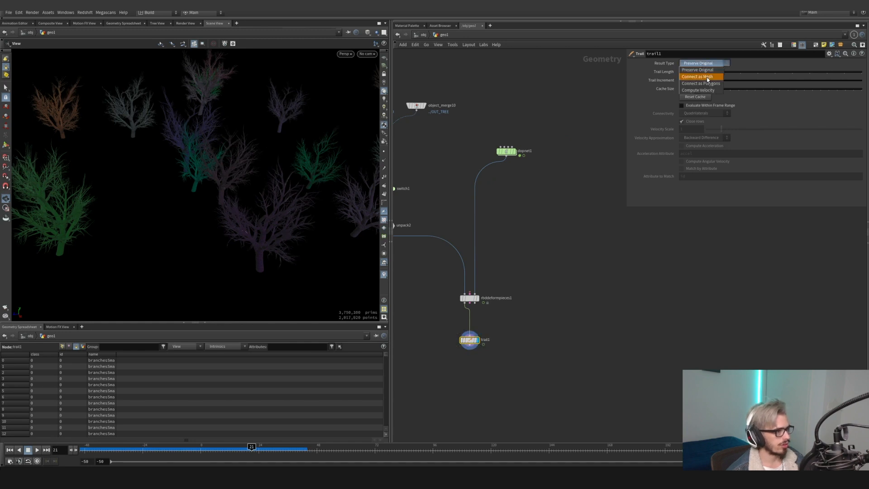
left_click(705, 77)
left_click(708, 66)
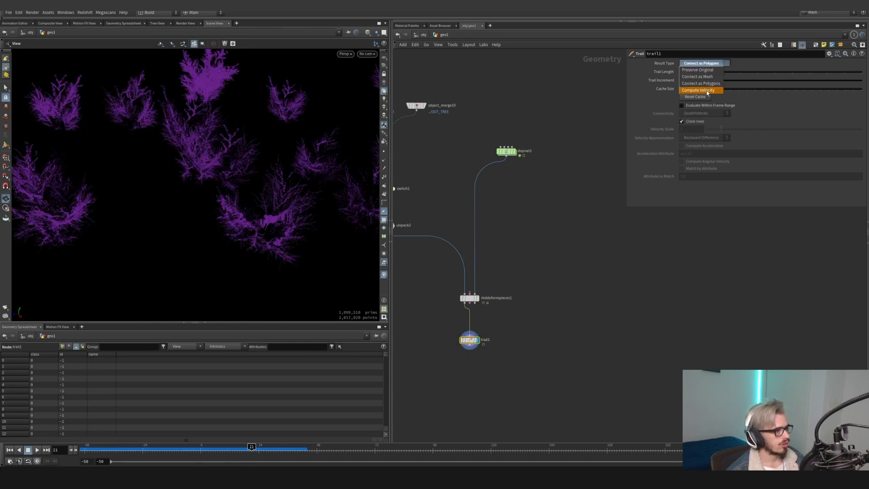
left_click(706, 95)
left_click(704, 137)
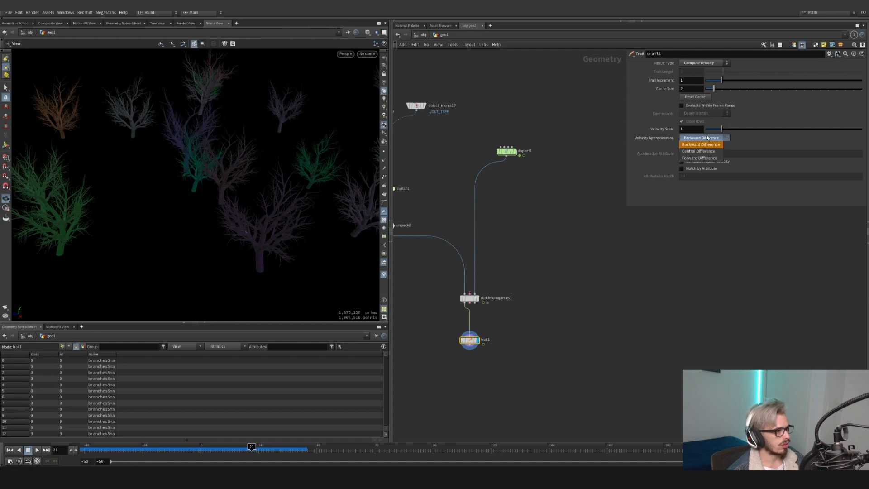
left_click(704, 146)
left_click(646, 263)
middle_click_drag(646, 263, 662, 218)
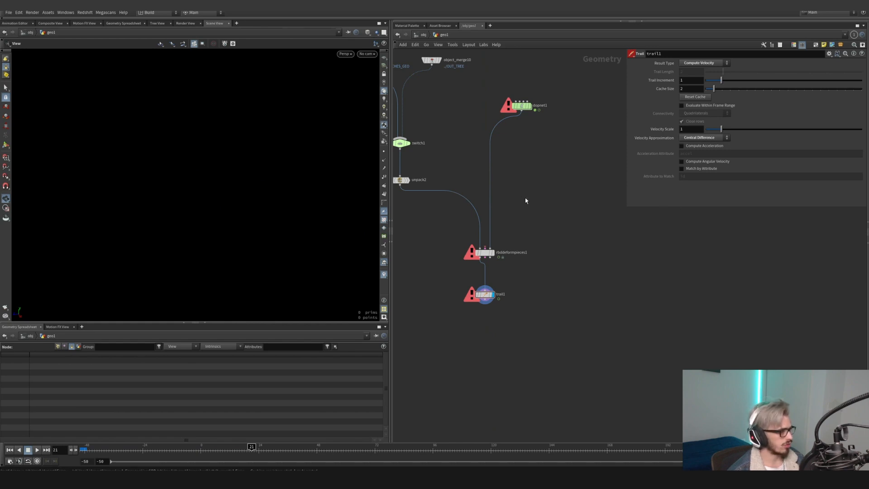
- Insert a Labs File Cache named treeSimV between dopnet1 and rbddeformpieces1, and save frames -50 to 240 to disk
key("ctrl+v")
left_click_drag(518, 195, 533, 181)
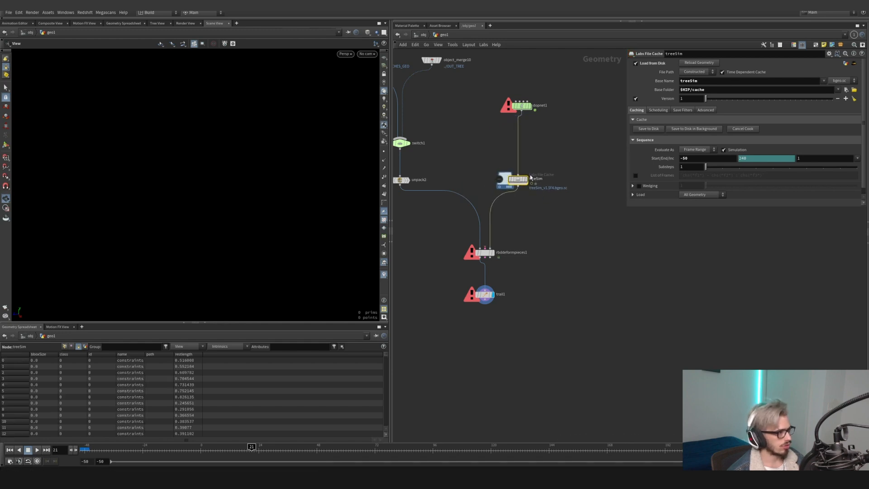
left_click_drag(560, 209, 502, 178)
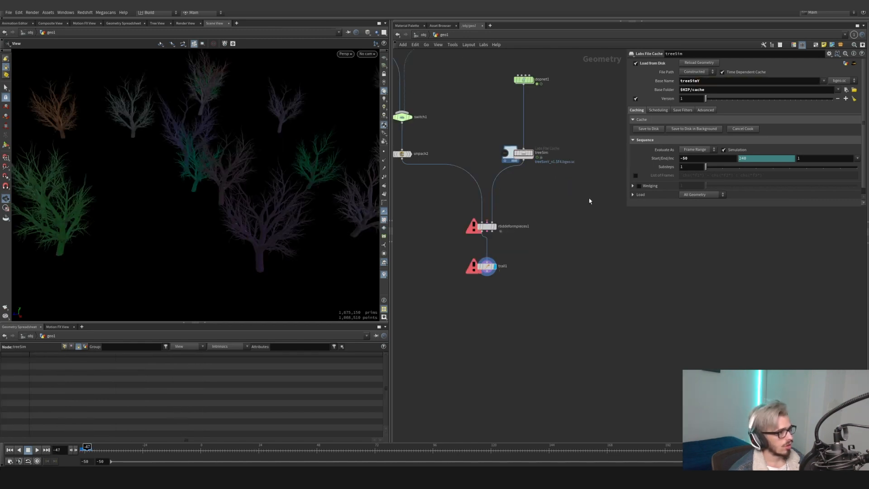
left_click_drag(566, 180, 494, 138)
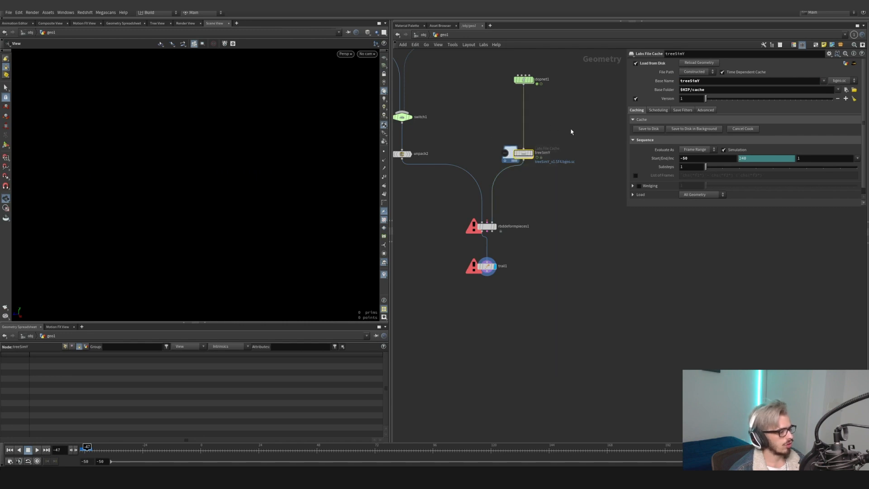
left_click(647, 129)
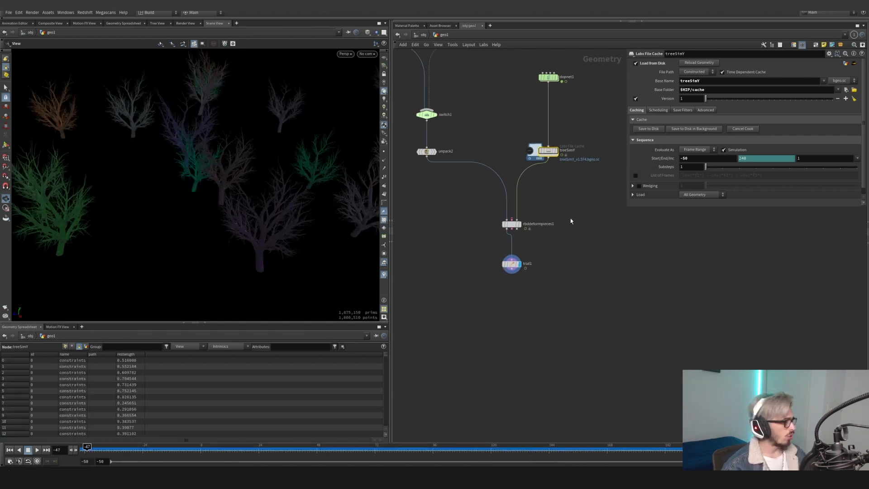
- Display rbddeformpieces1 and scrub the timeline to frame 157 to check the cached tree motion
left_click(555, 150)
left_click_drag(211, 448, 443, 451)
mouse_move(504, 241)
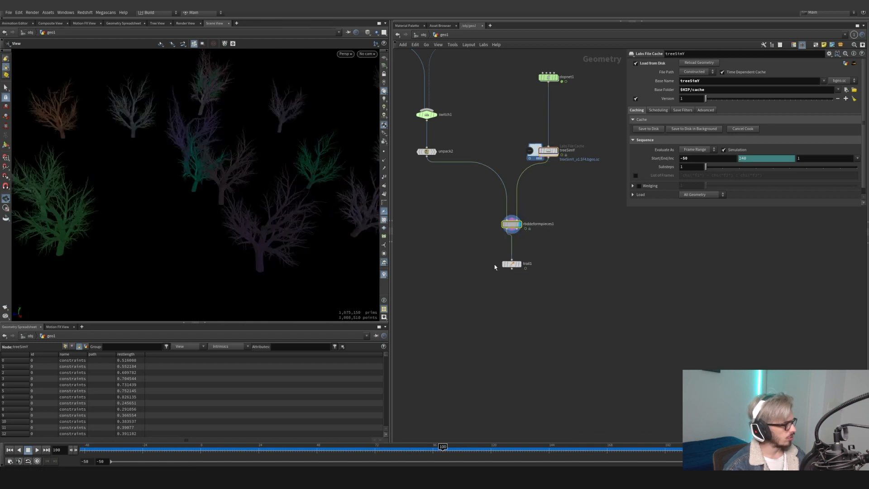
left_click_drag(467, 447, 572, 436)
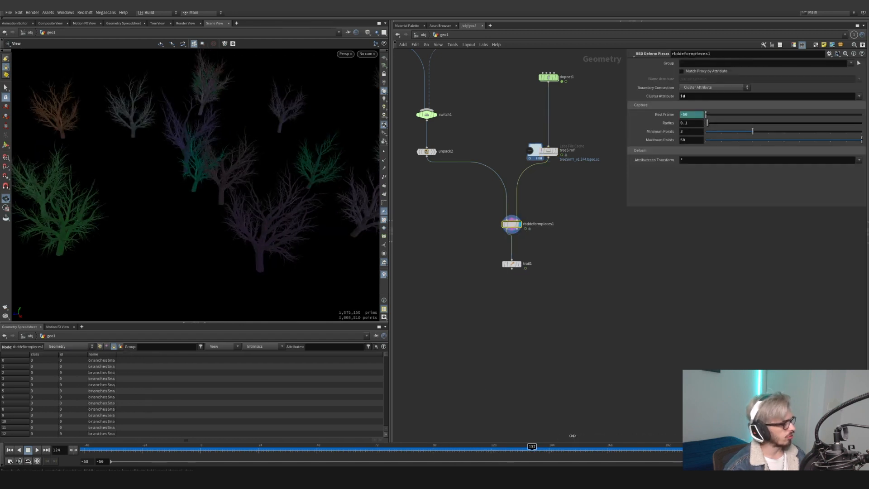
- Add a Null named OUT_TREES after trail1 and display it
key("Tab")
type("nu")
key("Return")
left_click(514, 312)
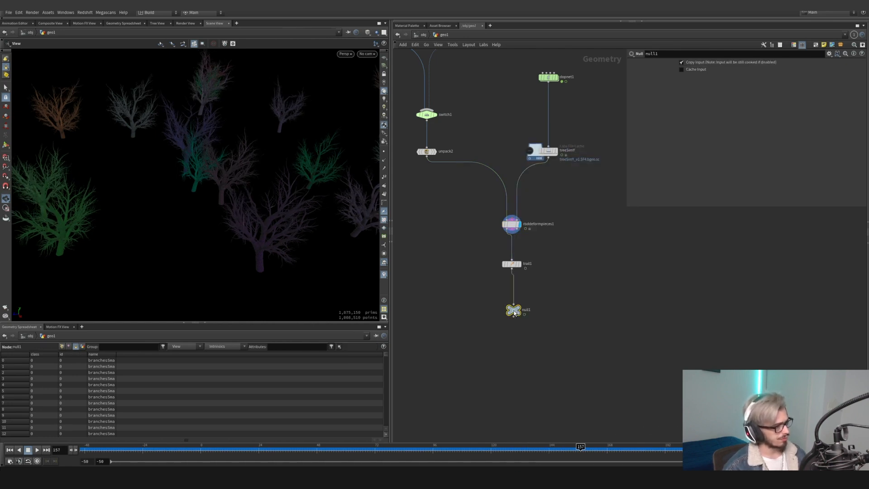
double_click(524, 315)
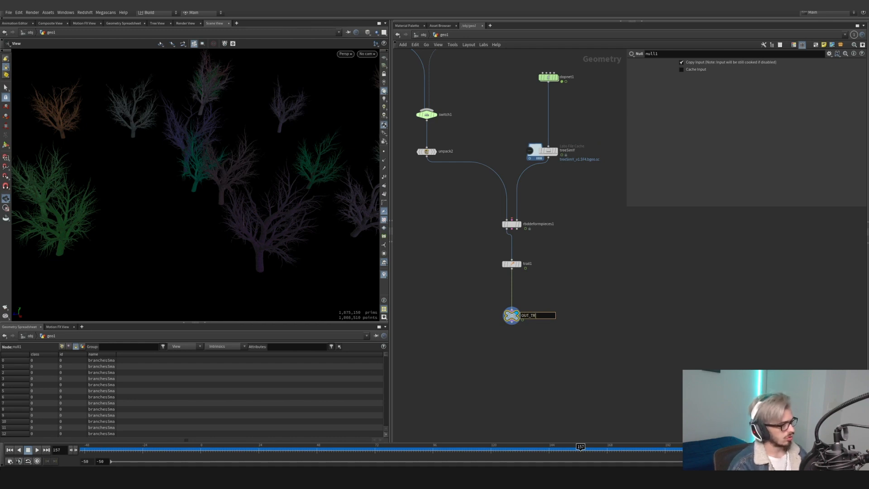
key("Return")
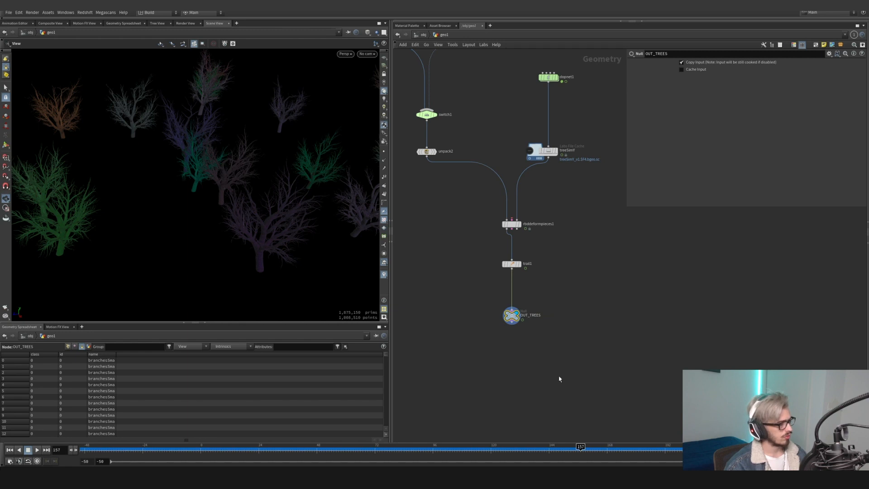
- Enclose the tree simulation and deformation nodes in a network box
scroll(584, 372, "down", 4)
left_click_drag(601, 361, 493, 246)
key("shift+o")
scroll(636, 310, "down", 3)
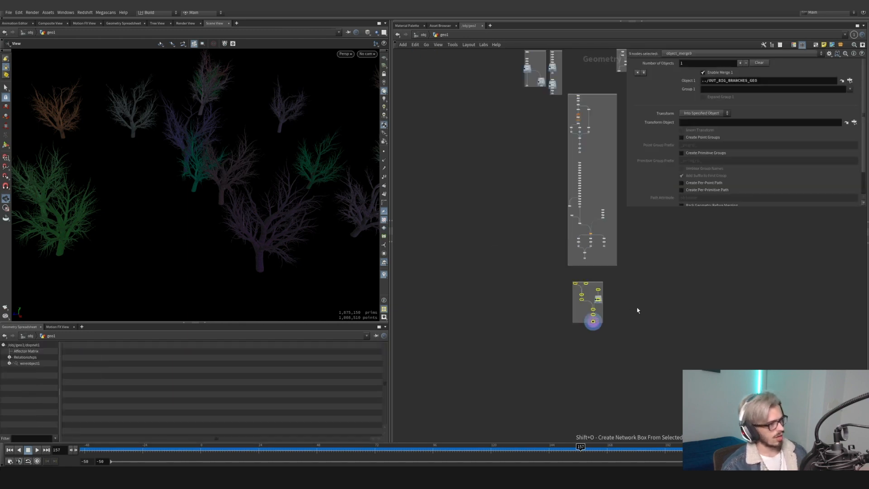
scroll(636, 310, "down", 3)
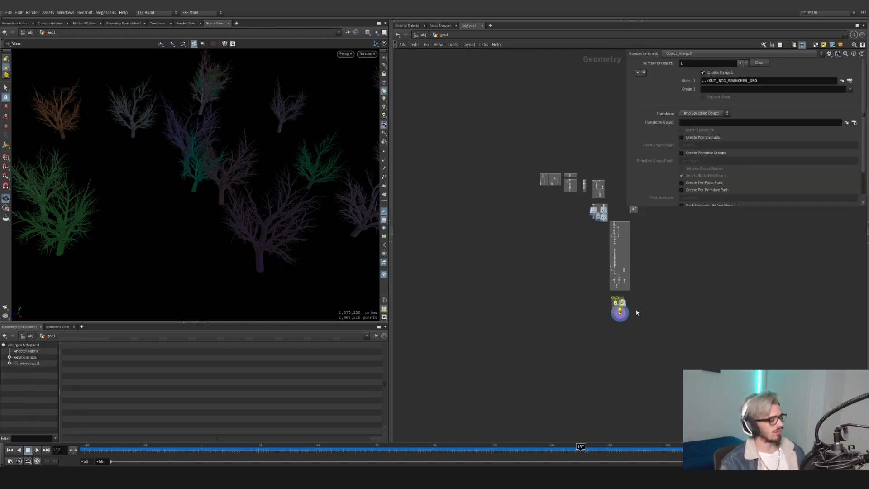
- Add a Merge node below the tree simulation network box
middle_click_drag(636, 312, 580, 272)
scroll(546, 285, "up", 2)
key("Tab")
type("me")
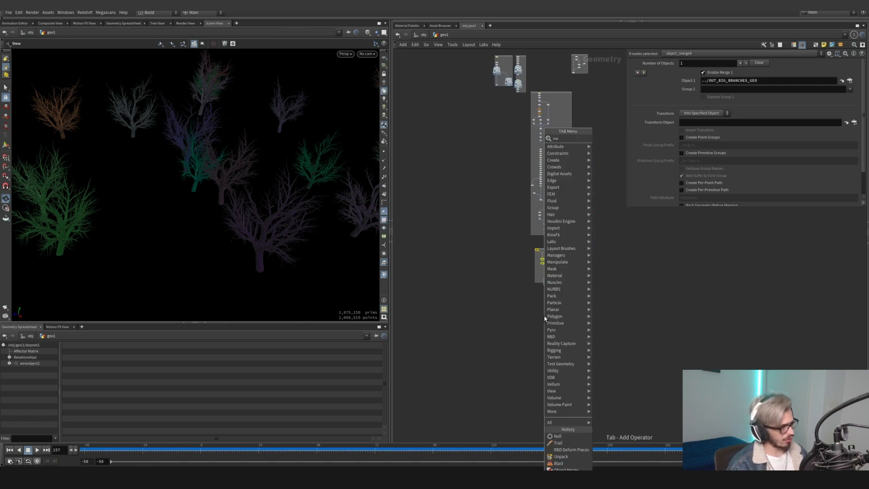
type("r")
key("Return")
left_click(542, 319)
- Connect OUT_TREES to merge6 and display the merge
scroll(542, 319, "up", 3)
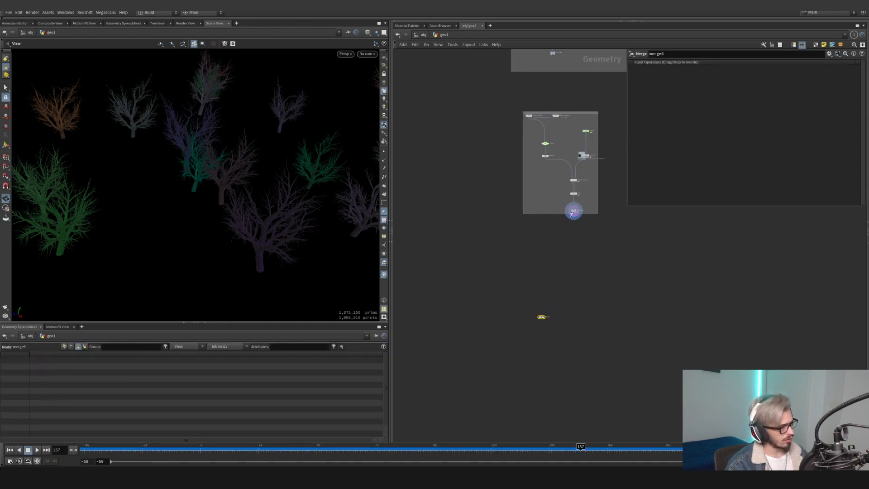
scroll(572, 214, "up", 3)
left_click(576, 205)
left_click(509, 420)
scroll(501, 337, "down", 2)
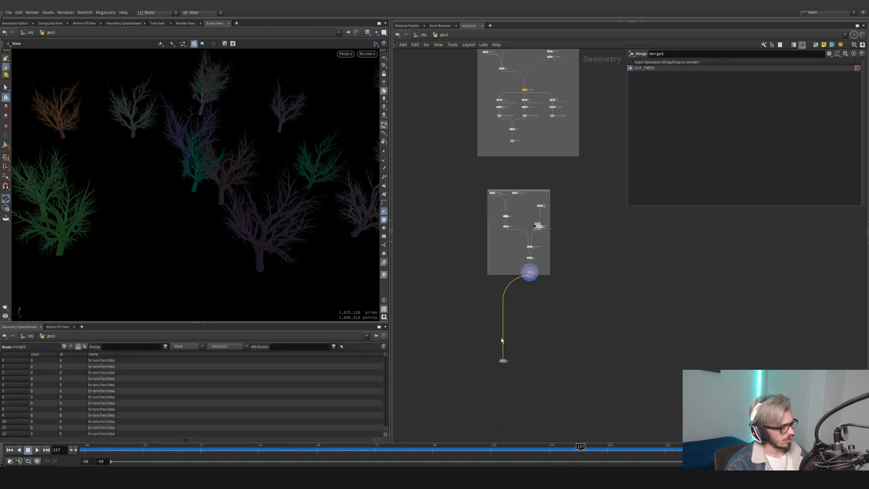
scroll(504, 361, "up", 2)
left_click(505, 357)
scroll(519, 308, "down", 2)
scroll(514, 313, "up", 2)
left_click(512, 357)
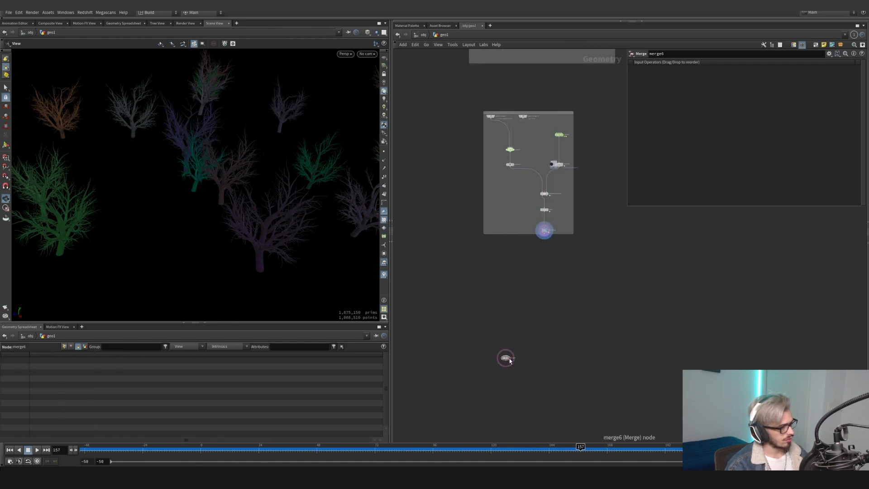
key("r")
scroll(510, 360, "up", 1)
left_click_drag(505, 352, 556, 219)
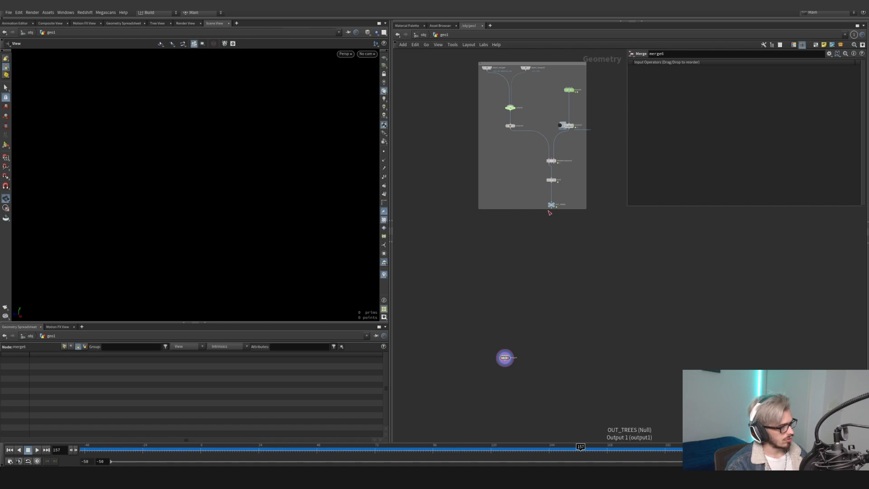
left_click(552, 209)
left_click(505, 354)
- Connect OUT_PARTICLES as the second input of merge6
left_click(504, 354)
scroll(526, 270, "down", 4)
middle_click_drag(523, 167, 517, 335)
scroll(520, 303, "up", 4)
scroll(520, 303, "down", 4)
scroll(520, 303, "down", 1)
middle_click_drag(502, 131, 515, 292)
scroll(483, 268, "up", 4)
scroll(494, 199, "up", 3)
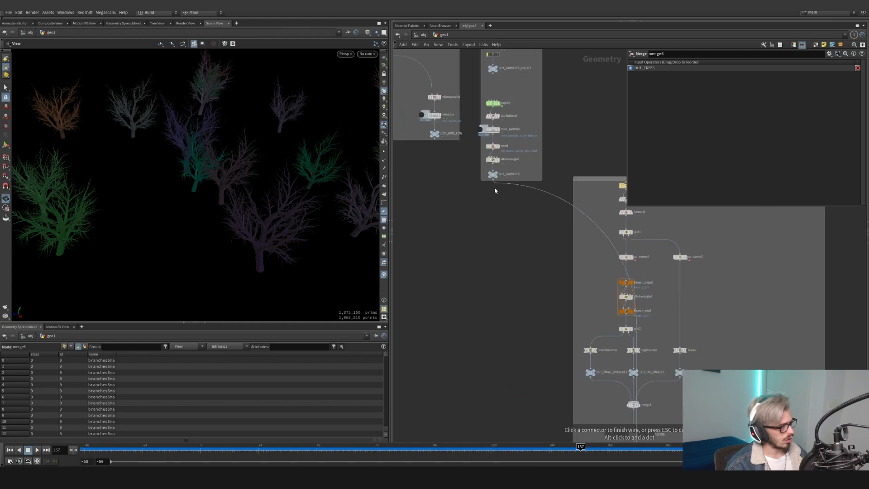
- Connect OUT_WIND_HIGH as the third input of merge6
scroll(494, 307, "down", 5)
middle_click_drag(495, 308, 474, 206)
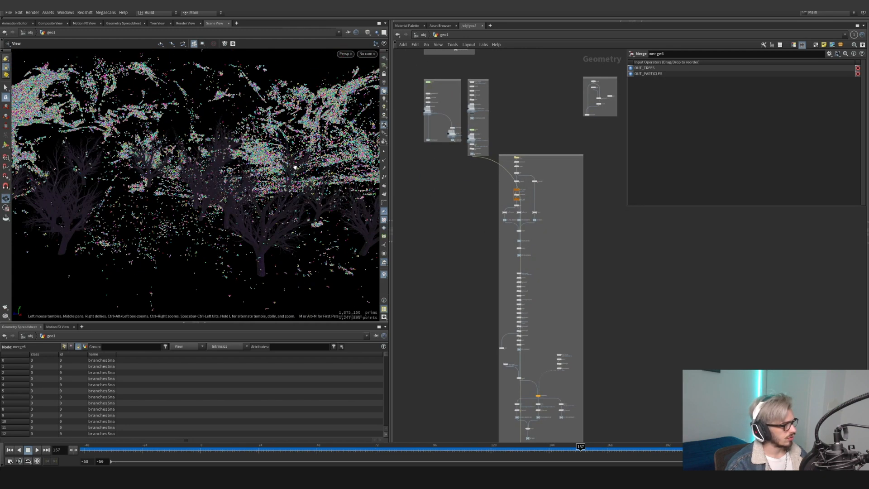
scroll(454, 287, "down", 4)
middle_click_drag(456, 297, 436, 142)
scroll(489, 362, "up", 4)
scroll(472, 297, "up", 5)
scroll(483, 252, "down", 1)
middle_click_drag(529, 57, 588, 416)
scroll(566, 313, "down", 3)
middle_click_drag(598, 207, 598, 353)
scroll(503, 243, "up", 5)
middle_click_drag(471, 234, 522, 293)
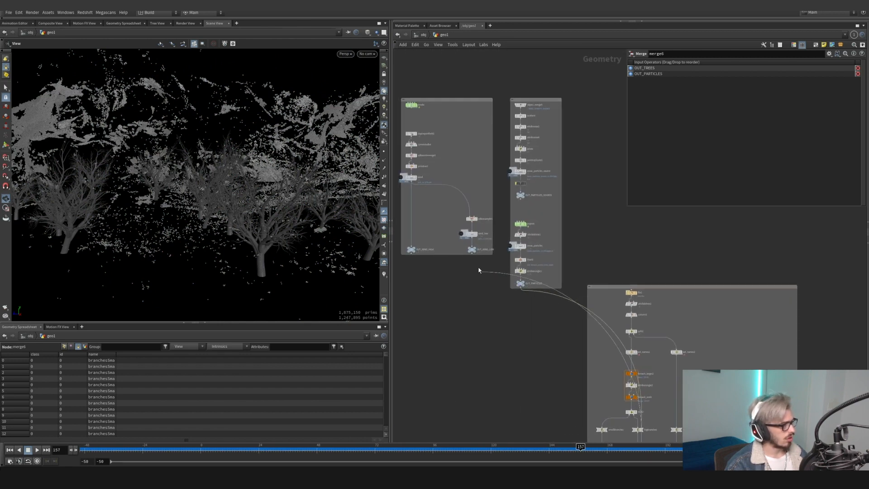
left_click(410, 254)
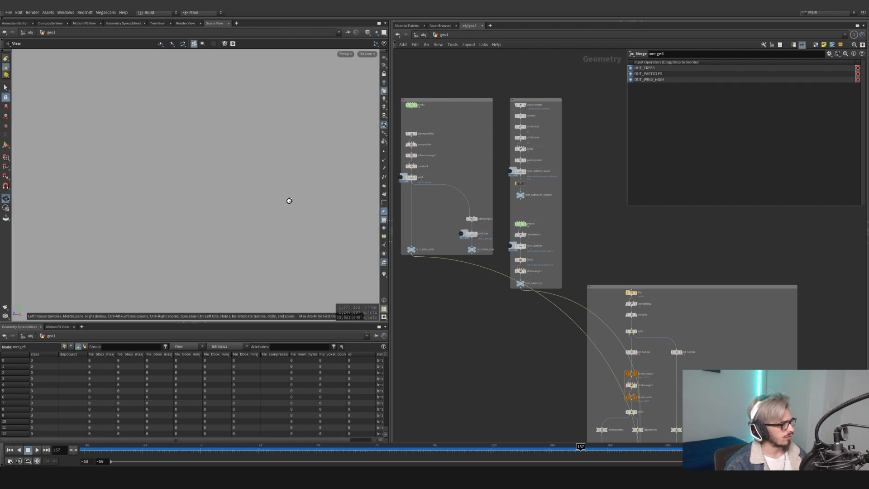
- Insert a Volume Visualization node between OUT_WIND_HIGH and merge6, and view the smoke around the trees
key("Tab")
type("volume vis")
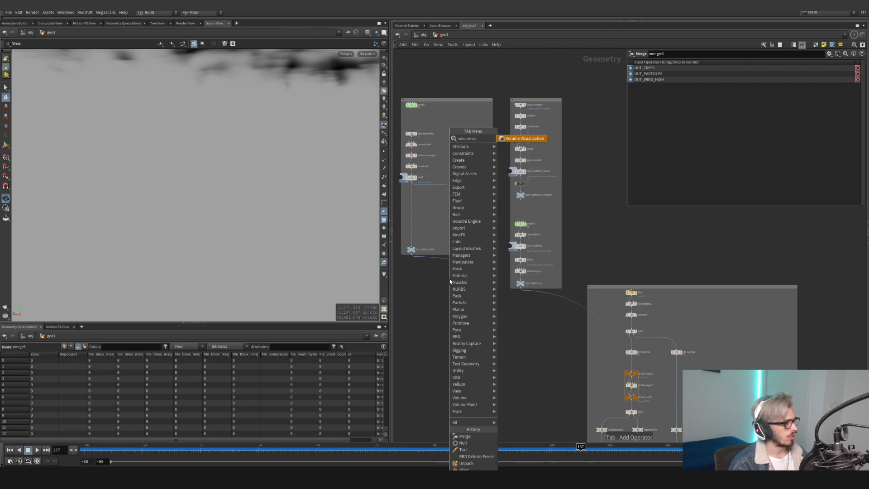
key("Return")
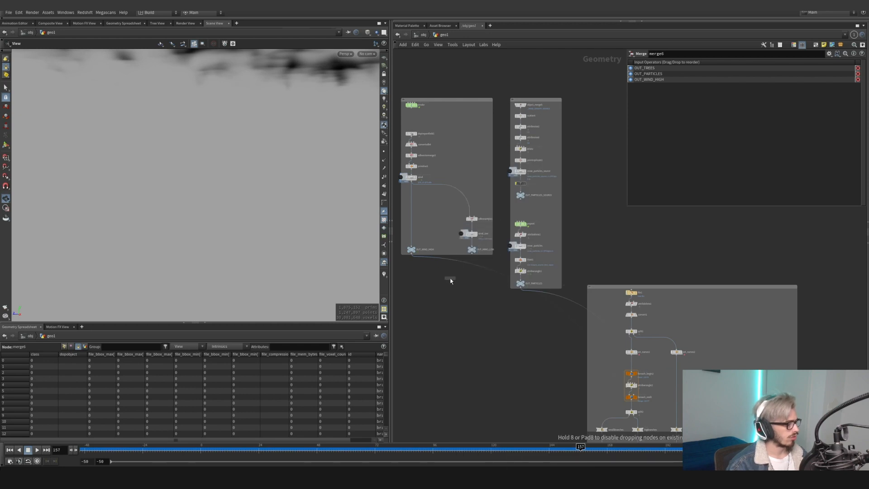
mouse_move(452, 278)
left_mouse_down()
mouse_move(430, 299)
mouse_move(448, 277)
left_mouse_up()
scroll(259, 217, "down", 4)
scroll(267, 224, "down", 3)
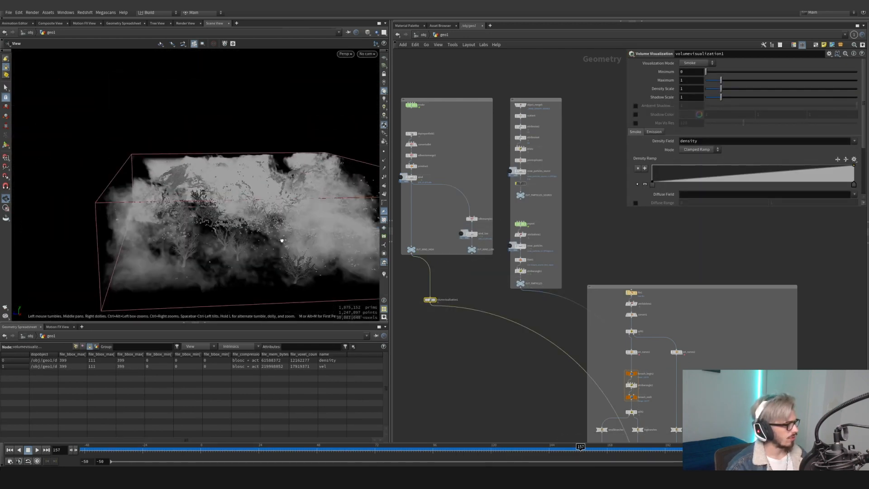
left_click_drag(277, 233, 302, 260)
- Connect OUT_ROCKS as the fourth input of merge6
scroll(491, 355, "down", 5)
middle_click_drag(491, 354, 449, 172)
middle_click_drag(516, 349, 493, 178)
scroll(492, 360, "up", 3)
middle_click_drag(492, 362, 499, 179)
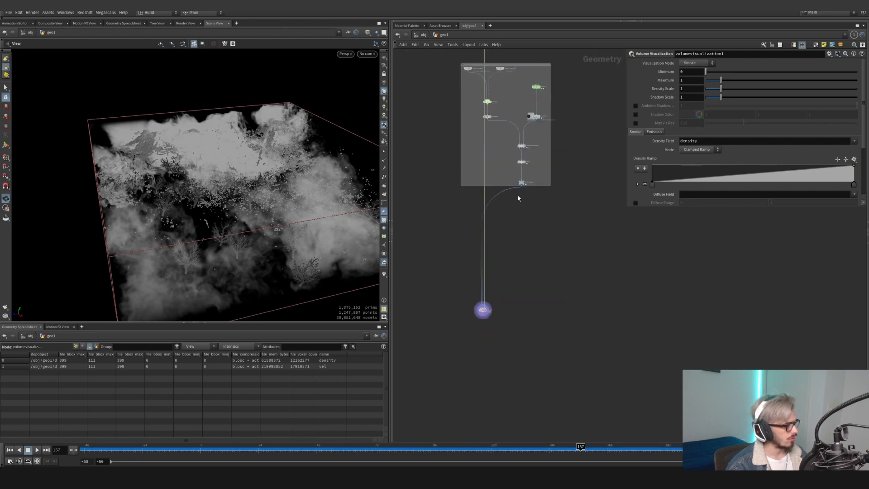
scroll(481, 329, "up", 2)
left_click(495, 294)
left_click(493, 293)
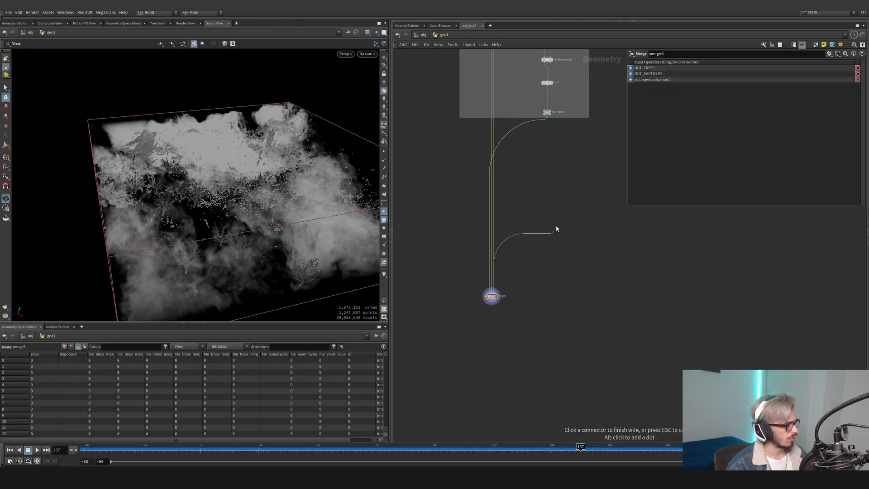
scroll(539, 252, "down", 5)
middle_click_drag(527, 333, 520, 411)
middle_click_drag(544, 177, 516, 428)
scroll(510, 273, "up", 3)
middle_click_drag(518, 145, 583, 286)
scroll(511, 273, "up", 1)
middle_click_drag(400, 203, 564, 221)
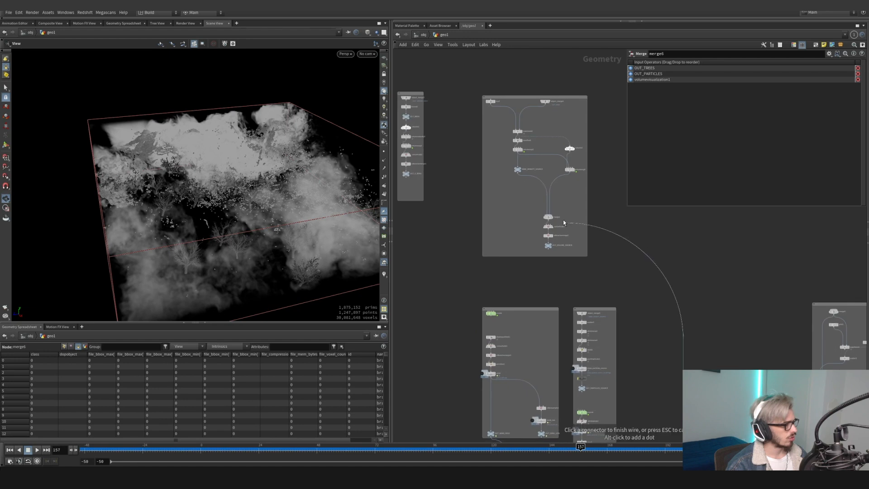
scroll(531, 174, "up", 1)
middle_click_drag(415, 193, 567, 237)
scroll(564, 237, "up", 1)
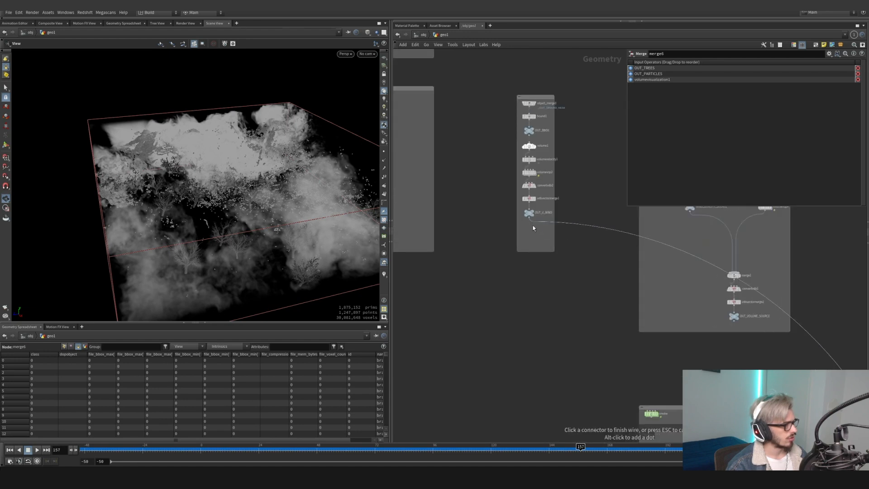
middle_click_drag(433, 220, 574, 250)
left_click(500, 268)
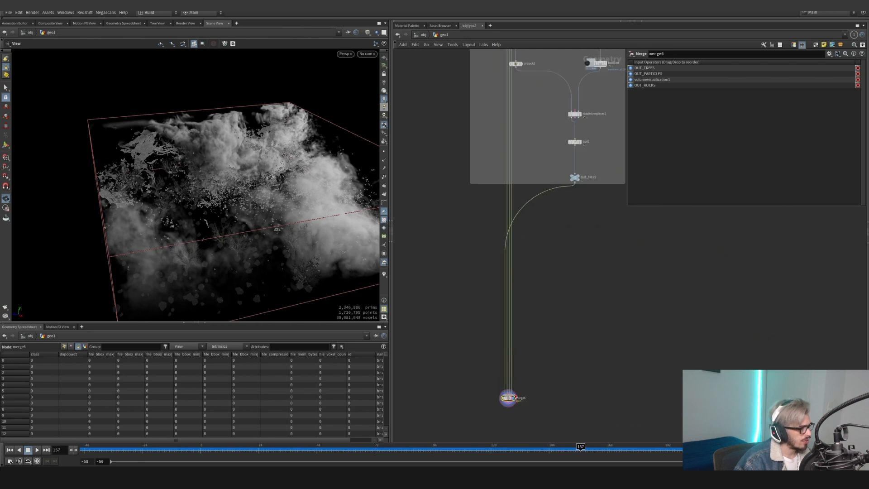
- Connect OUT_GROUND_MESH as the fifth input of merge6
left_click(515, 396)
scroll(547, 285, "down", 10)
middle_click_drag(493, 141, 697, 261)
scroll(514, 214, "up", 9)
middle_click_drag(566, 229, 490, 279)
left_click(560, 179)
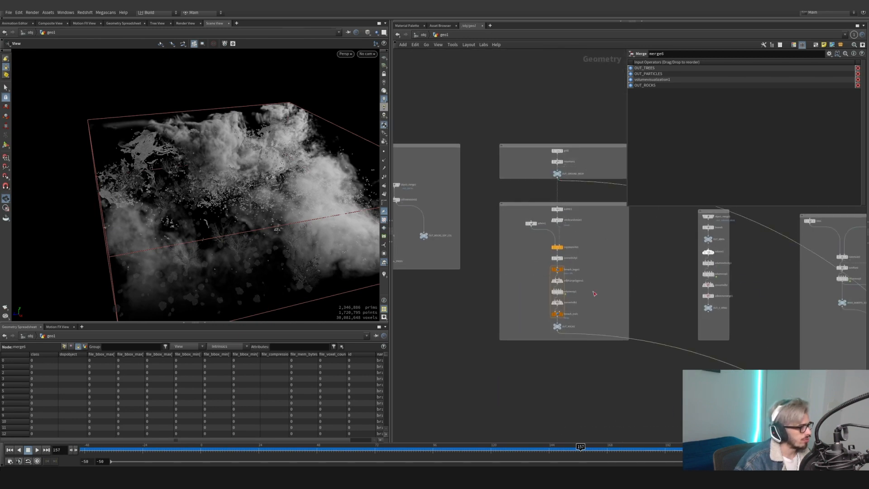
- Insert Color nodes before merge6 on the ground mesh, rocks and wind volume inputs, and inspect the combined scene
scroll(643, 368, "down", 5)
middle_click_drag(644, 368, 520, 194)
left_click_drag(239, 252, 249, 213)
middle_click_drag(486, 325, 405, 64)
middle_click_drag(576, 430, 550, 188)
scroll(539, 330, "up", 7)
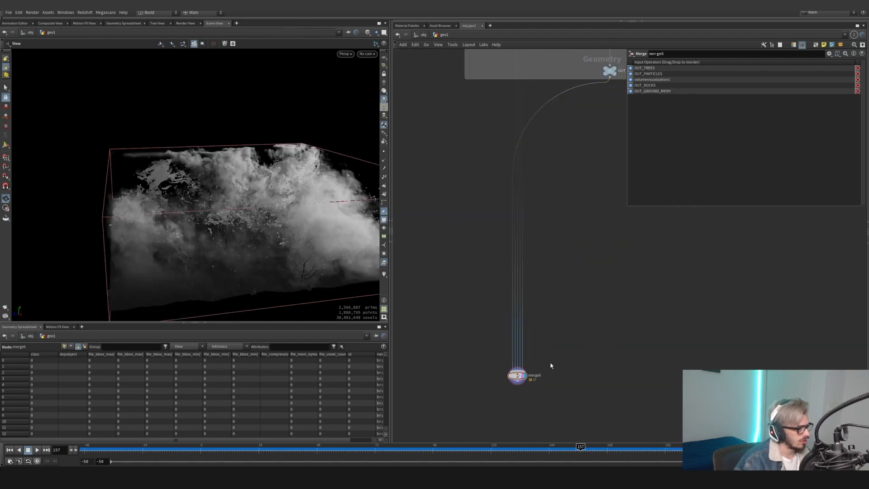
key("Tab")
type("color")
key("Return")
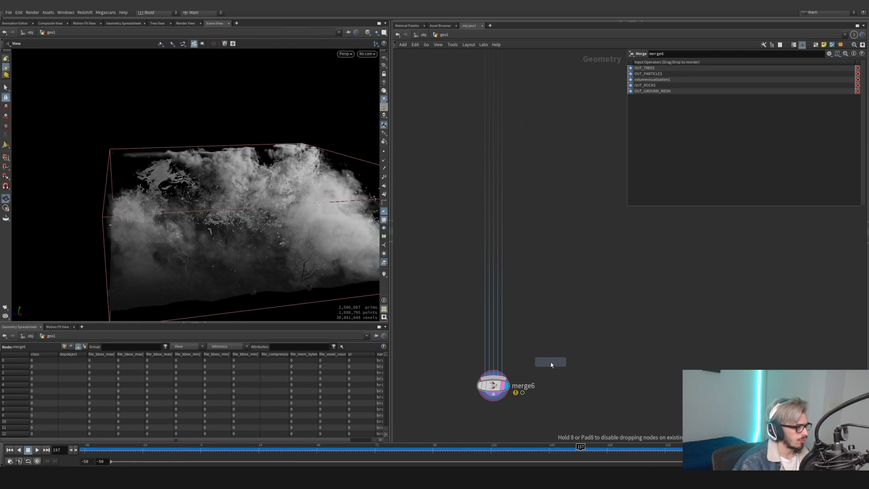
left_click(551, 364)
scroll(552, 365, "up", 2)
left_click_drag(551, 364, 473, 321)
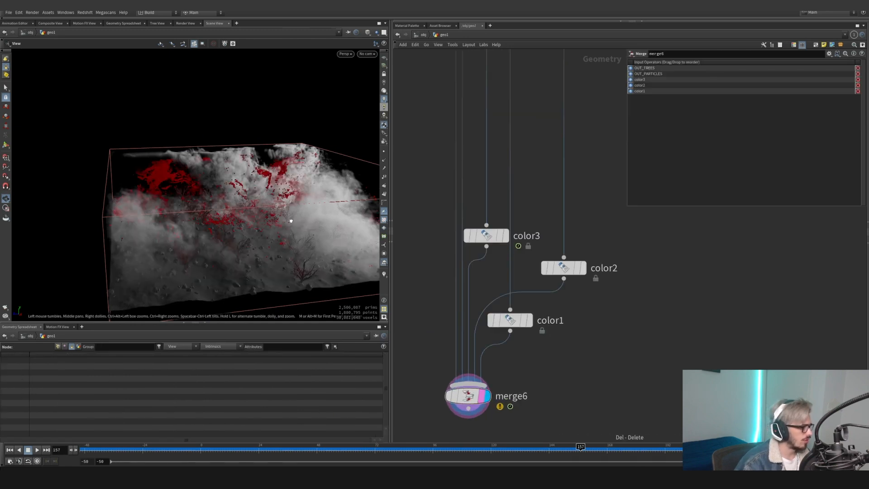
left_click_drag(276, 224, 201, 201)
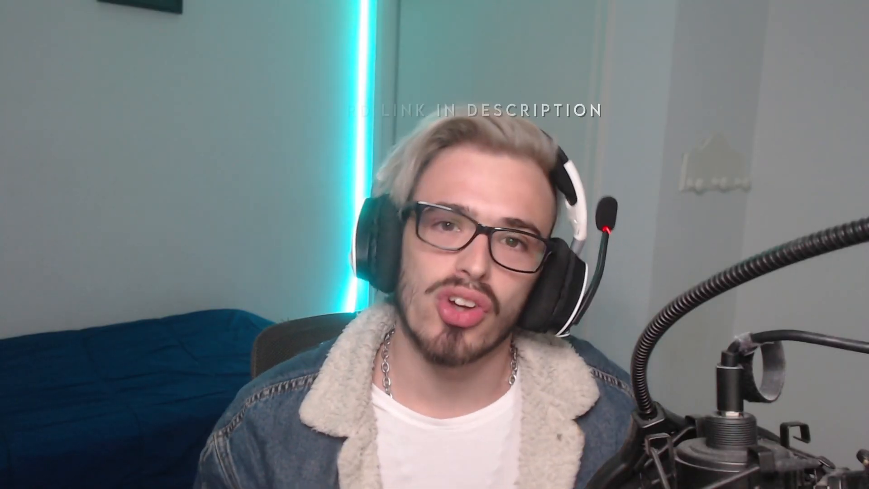